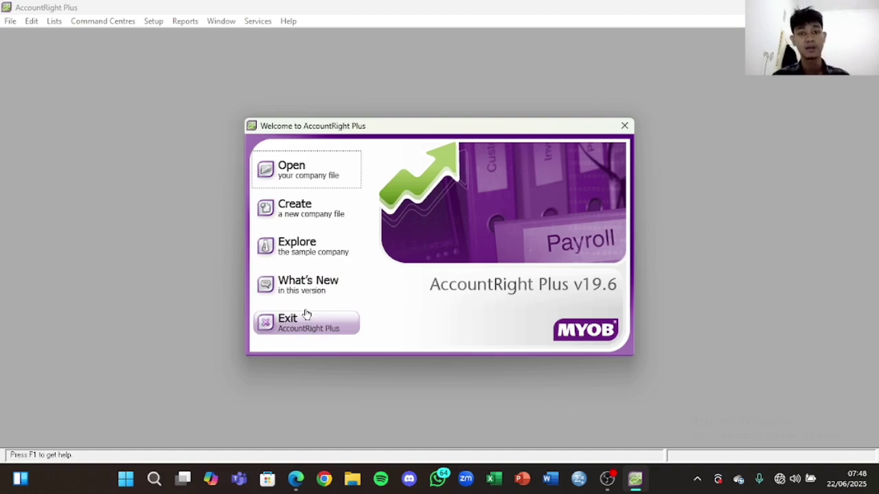
Step: Start a new company file and advance past the assistant's Introduction page
{"action": "left_click", "coordinate": [306, 222]}
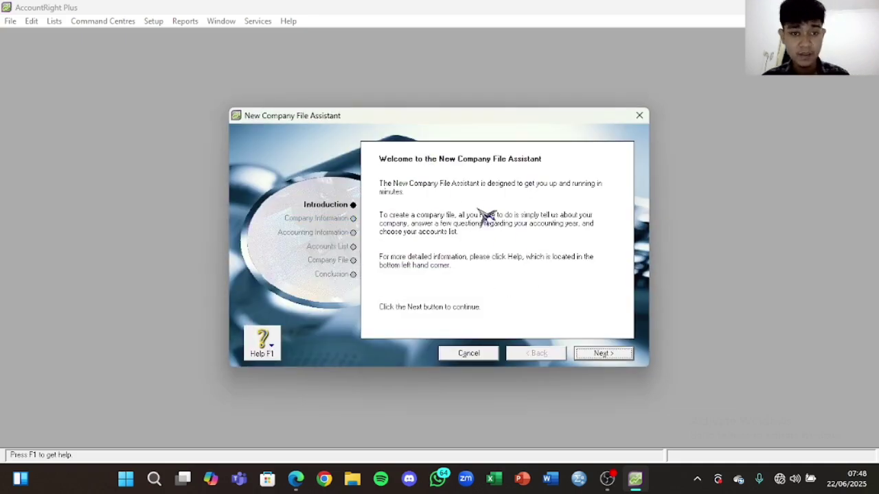
{"action": "left_click", "coordinate": [620, 357]}
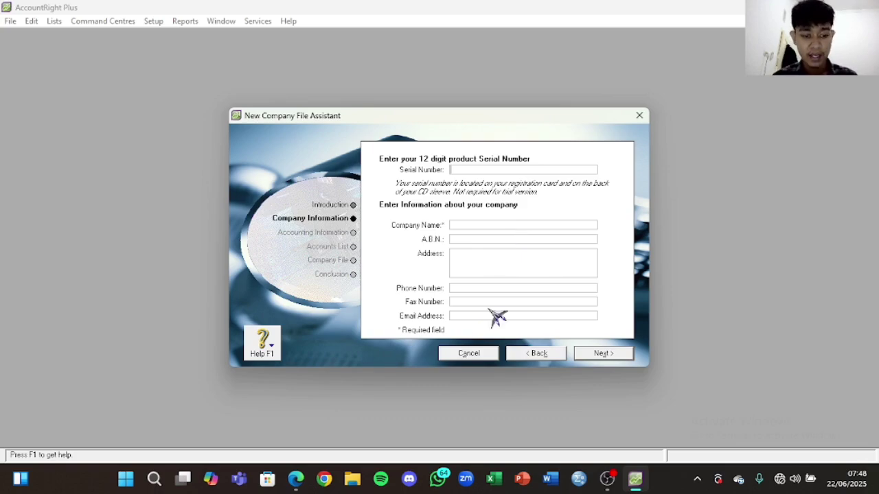
{"action": "left_click", "coordinate": [296, 479]}
Step: Copy PD PELANGI from the PDF into the Company Name field
{"action": "scroll", "coordinate": [670, 257], "scroll_direction": "up", "scroll_amount": 15}
{"action": "scroll", "coordinate": [667, 251], "scroll_direction": "up", "scroll_amount": 3}
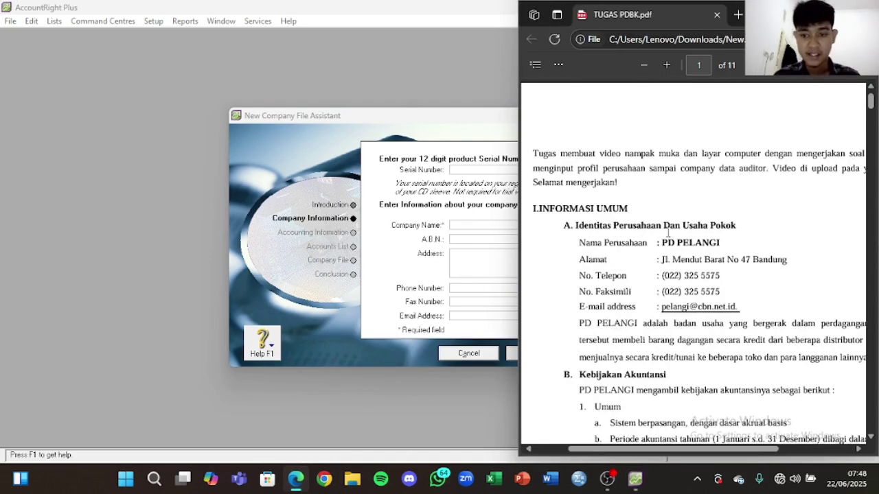
{"action": "left_click_drag", "start_coordinate": [722, 242], "coordinate": [662, 247]}
{"action": "key", "text": "ctrl+c"}
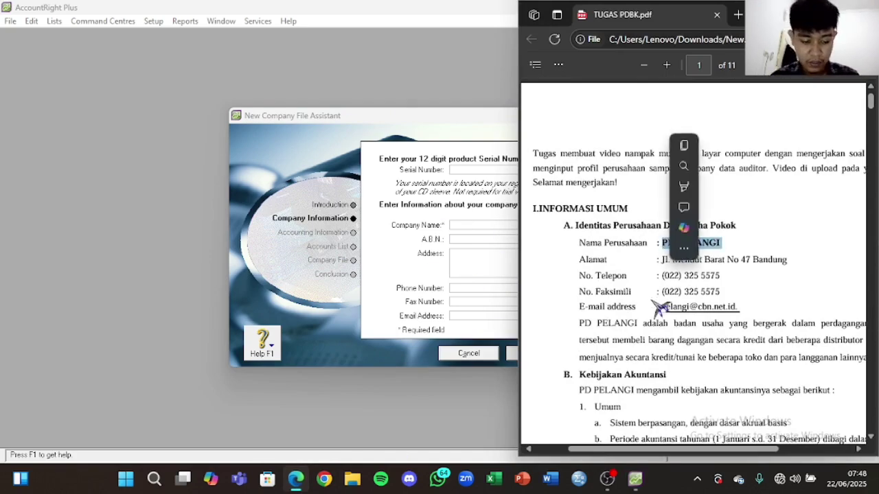
{"action": "left_click", "coordinate": [472, 225]}
{"action": "right_click", "coordinate": [474, 226]}
{"action": "left_click", "coordinate": [522, 282]}
Step: Copy the company address from the PDF into the Address field
{"action": "left_click", "coordinate": [295, 479]}
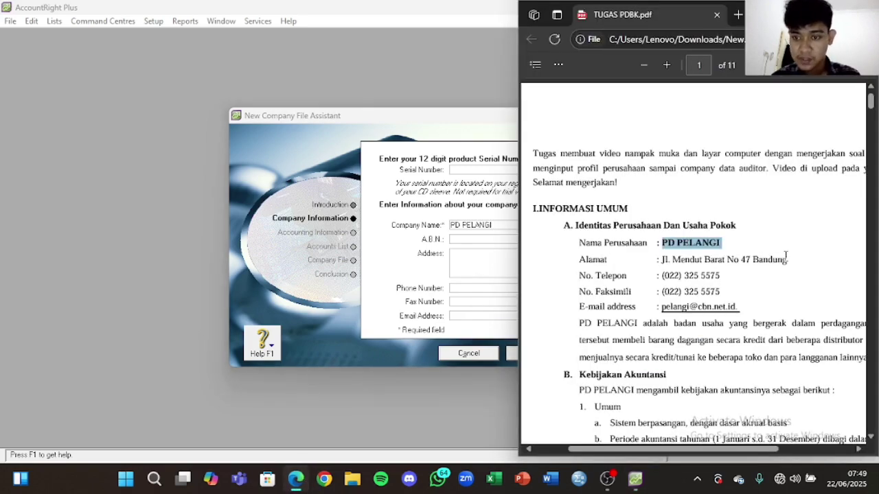
{"action": "left_click_drag", "start_coordinate": [791, 259], "coordinate": [661, 260]}
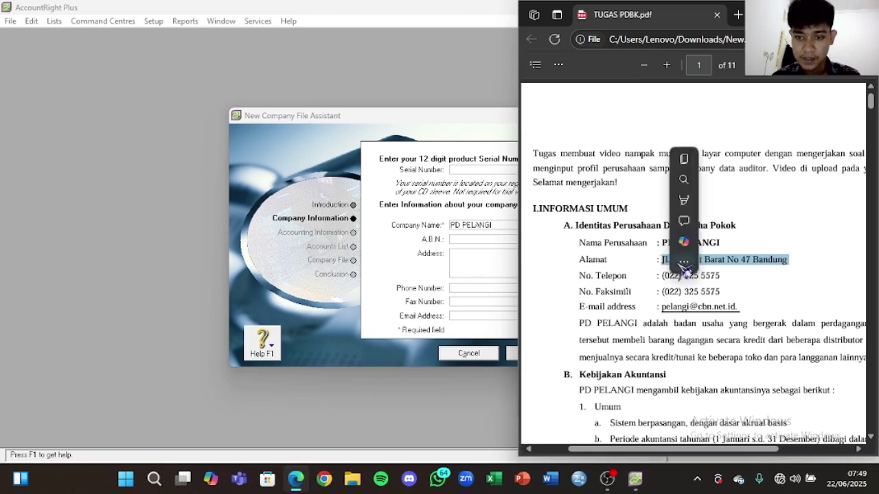
{"action": "right_click", "coordinate": [687, 260]}
{"action": "left_click", "coordinate": [648, 97]}
{"action": "left_click", "coordinate": [455, 255]}
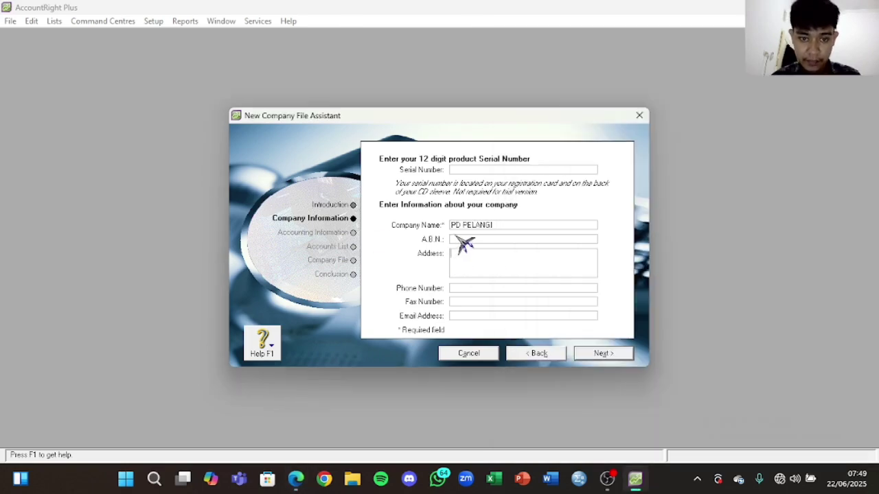
{"action": "right_click", "coordinate": [464, 252]}
{"action": "left_click", "coordinate": [497, 310]}
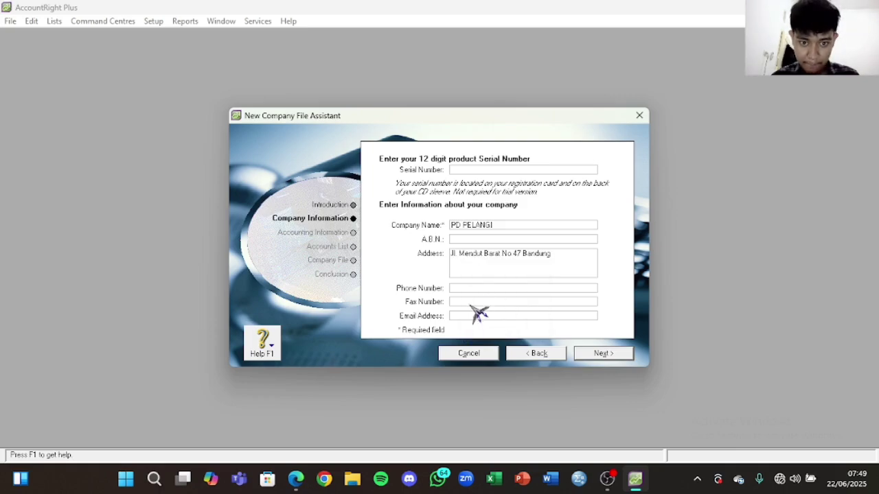
Step: Paste the PDF's phone number into both the Phone and Fax fields
{"action": "left_click", "coordinate": [296, 478]}
{"action": "left_click_drag", "start_coordinate": [723, 275], "coordinate": [664, 274]}
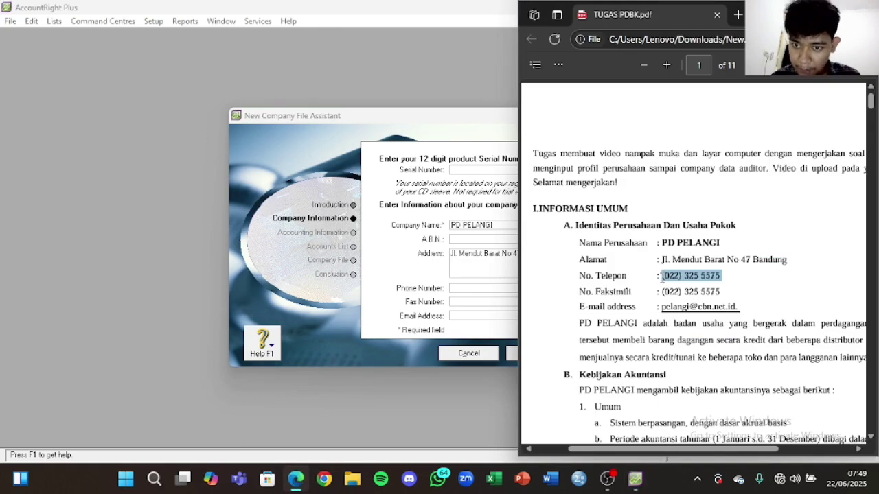
{"action": "left_click", "coordinate": [441, 289]}
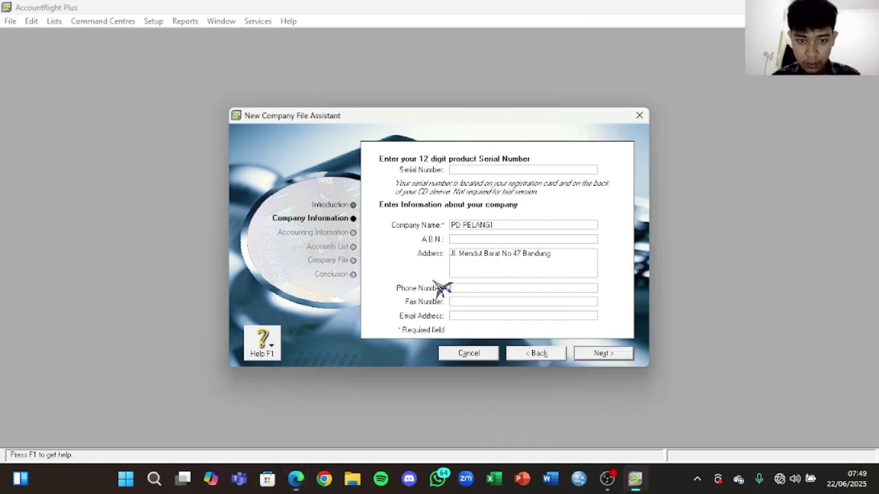
{"action": "right_click", "coordinate": [484, 289]}
{"action": "left_click", "coordinate": [540, 349]}
{"action": "left_click", "coordinate": [499, 300]}
{"action": "right_click", "coordinate": [499, 300]}
{"action": "left_click", "coordinate": [548, 359]}
Step: Paste the company e-mail, remove its leading colon, and continue
{"action": "left_click", "coordinate": [296, 479]}
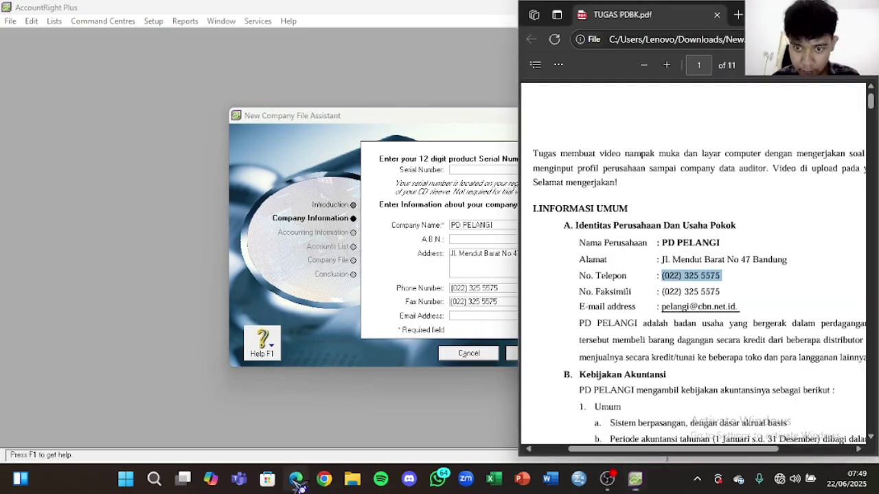
{"action": "left_click_drag", "start_coordinate": [657, 307], "coordinate": [781, 310]}
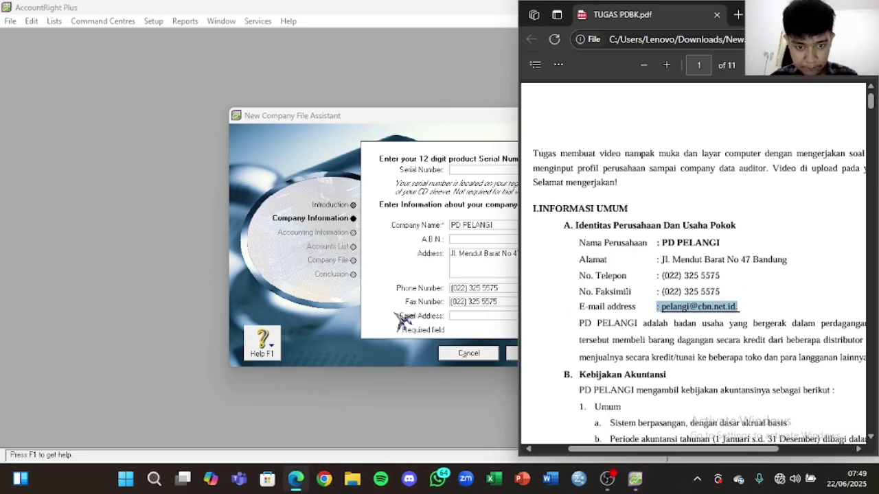
{"action": "left_click", "coordinate": [489, 316]}
{"action": "right_click", "coordinate": [487, 317]}
{"action": "left_click", "coordinate": [526, 372]}
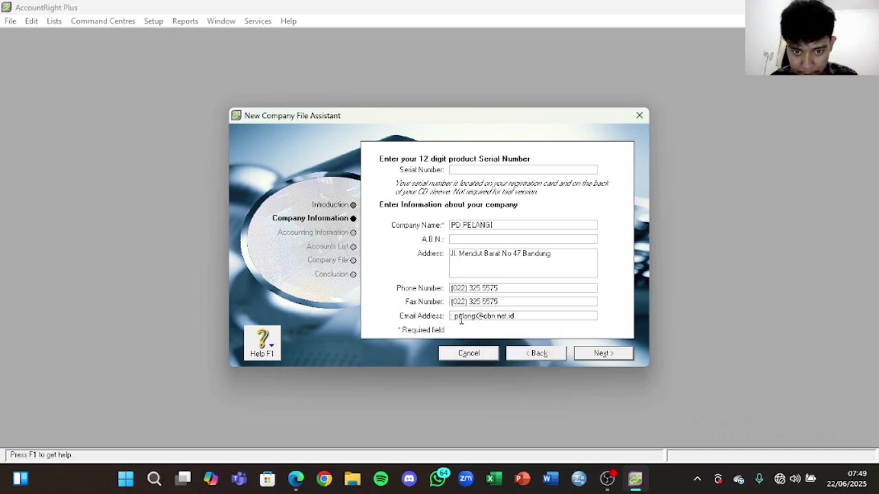
{"action": "left_click", "coordinate": [456, 318]}
{"action": "key", "text": "BackSpace"}
{"action": "key", "text": "BackSpace"}
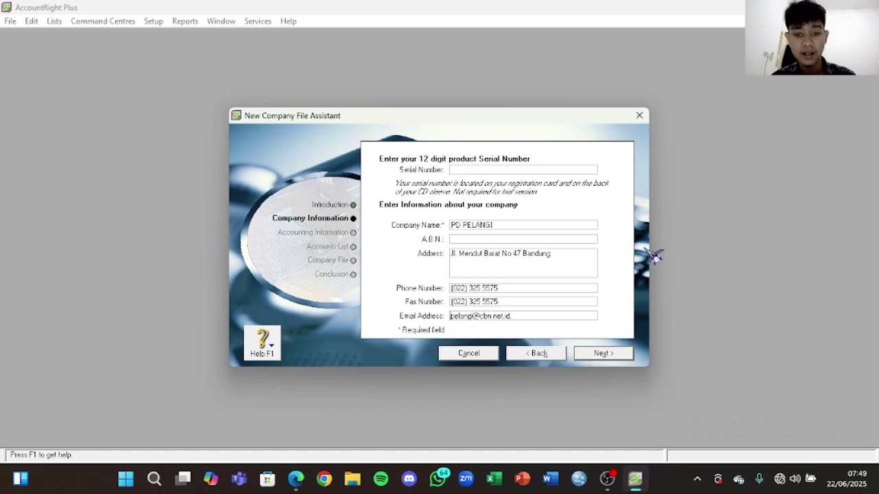
{"action": "left_click", "coordinate": [602, 353]}
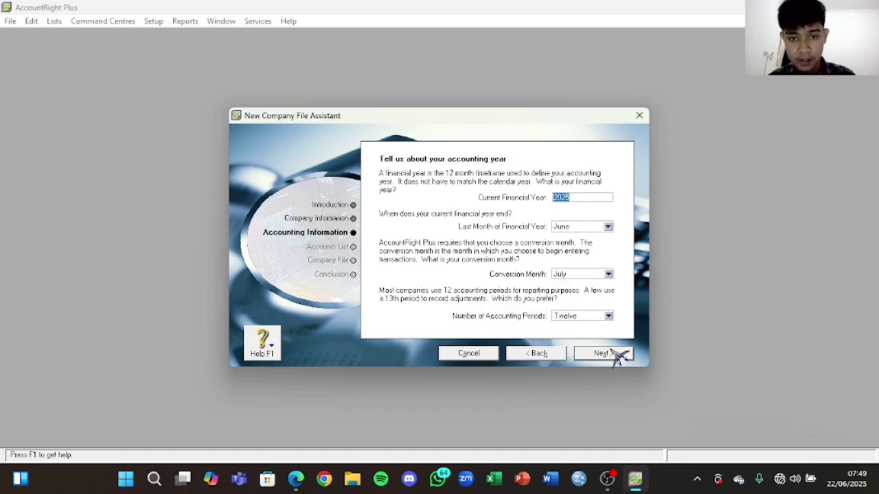
Step: Set financial year 2020, last month December, conversion month December
{"action": "left_click", "coordinate": [296, 479]}
{"action": "scroll", "coordinate": [714, 302], "scroll_direction": "down", "scroll_amount": 5}
{"action": "scroll", "coordinate": [721, 306], "scroll_direction": "down", "scroll_amount": 20}
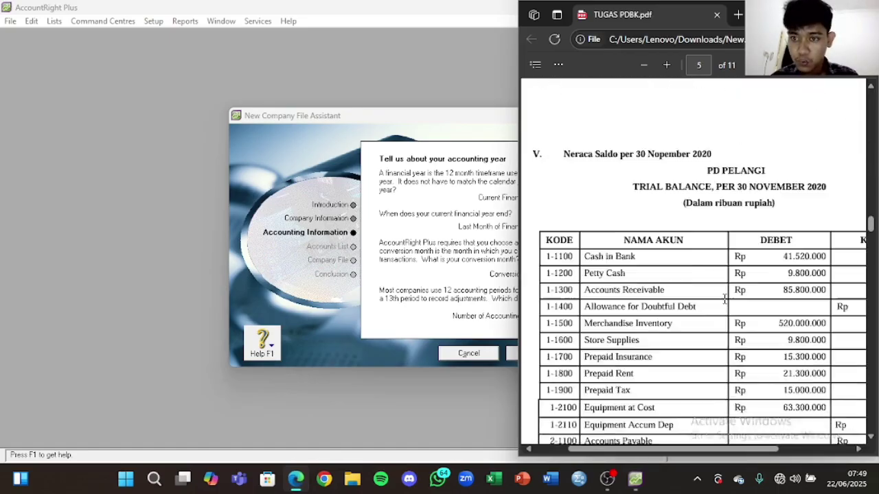
{"action": "scroll", "coordinate": [731, 305], "scroll_direction": "up", "scroll_amount": 20}
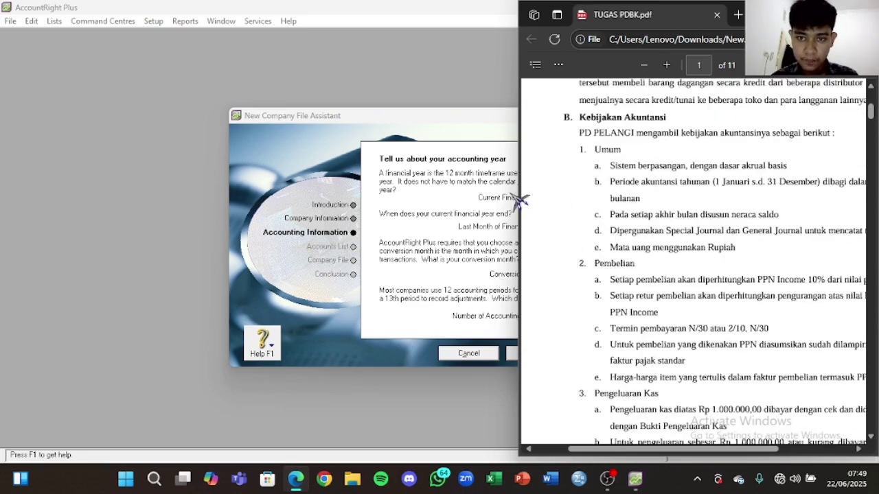
{"action": "left_click", "coordinate": [484, 212]}
{"action": "left_click", "coordinate": [580, 199]}
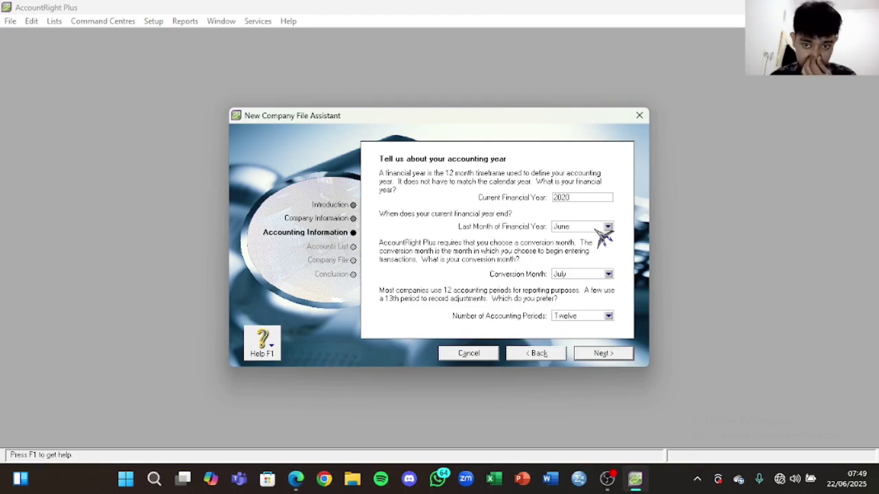
{"action": "left_click", "coordinate": [607, 227]}
{"action": "left_click", "coordinate": [592, 330]}
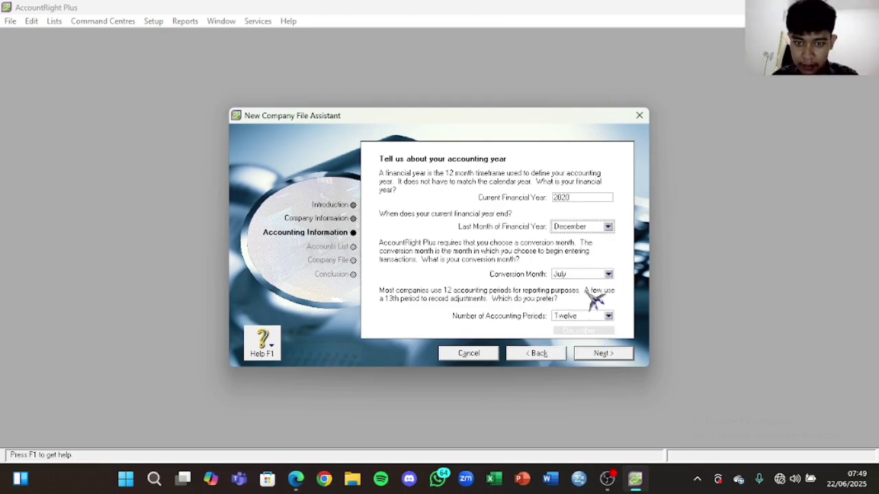
{"action": "left_click", "coordinate": [608, 274]}
{"action": "left_click", "coordinate": [604, 378]}
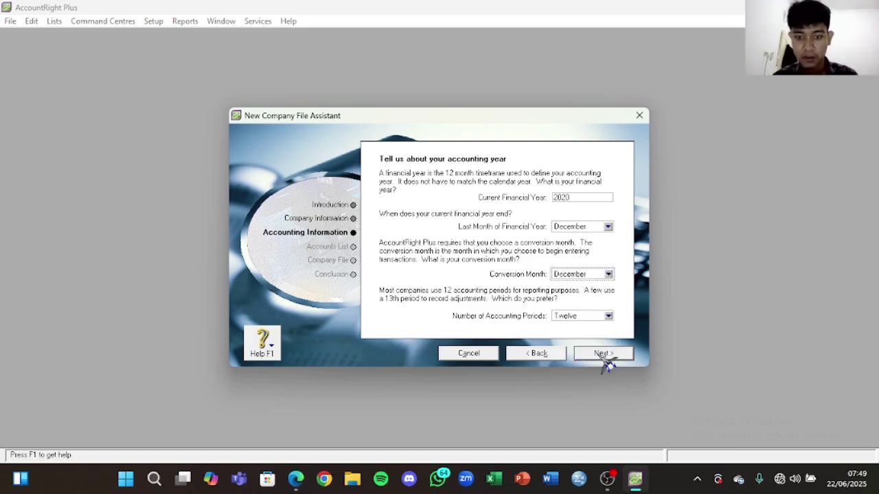
Step: Confirm the accounting information and choose to build your own accounts list
{"action": "left_click", "coordinate": [602, 354]}
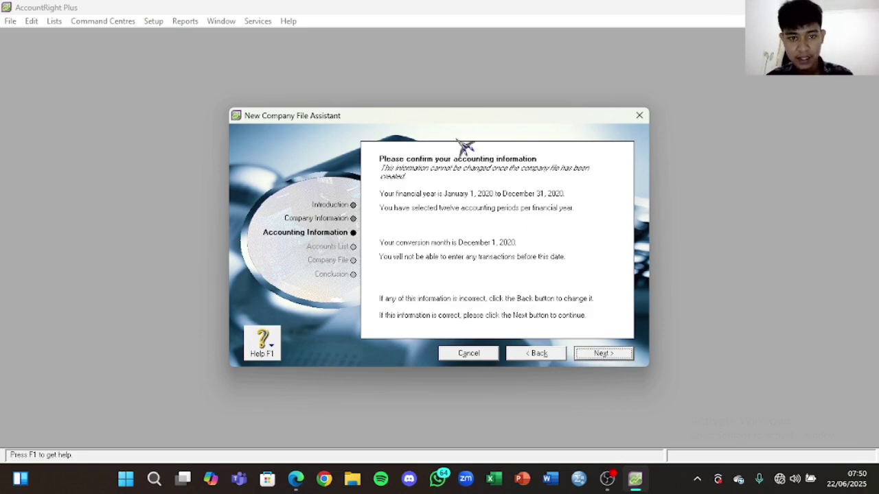
{"action": "left_click", "coordinate": [602, 353]}
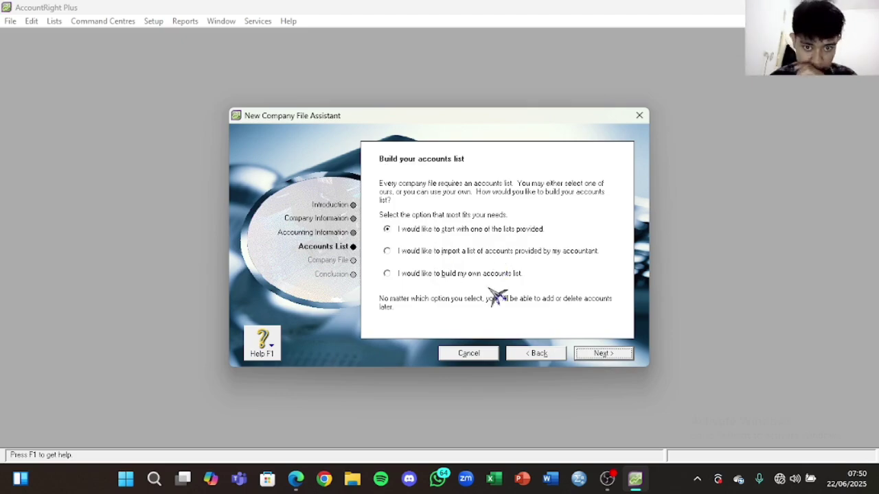
{"action": "left_click", "coordinate": [447, 276]}
{"action": "left_click", "coordinate": [611, 359]}
{"action": "left_click", "coordinate": [403, 282]}
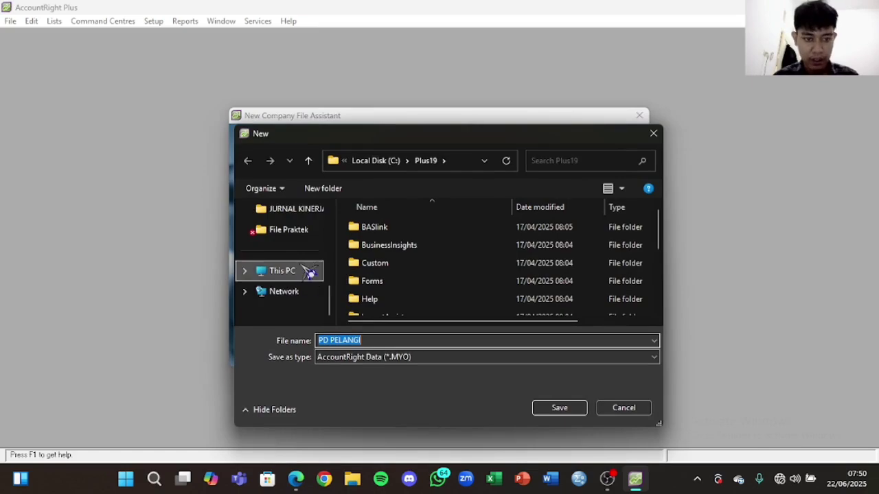
Step: In Downloads\New, append an underscore plus the user's name and ID to the file name
{"action": "scroll", "coordinate": [295, 302], "scroll_direction": "up", "scroll_amount": 3}
{"action": "left_click", "coordinate": [300, 250]}
{"action": "double_click", "coordinate": [385, 245]}
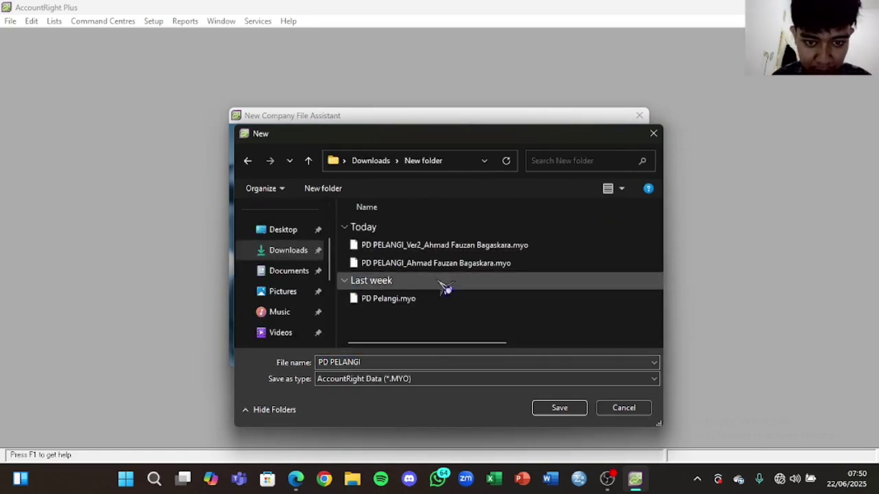
{"action": "triple_click", "coordinate": [364, 362]}
{"action": "left_click", "coordinate": [378, 361]}
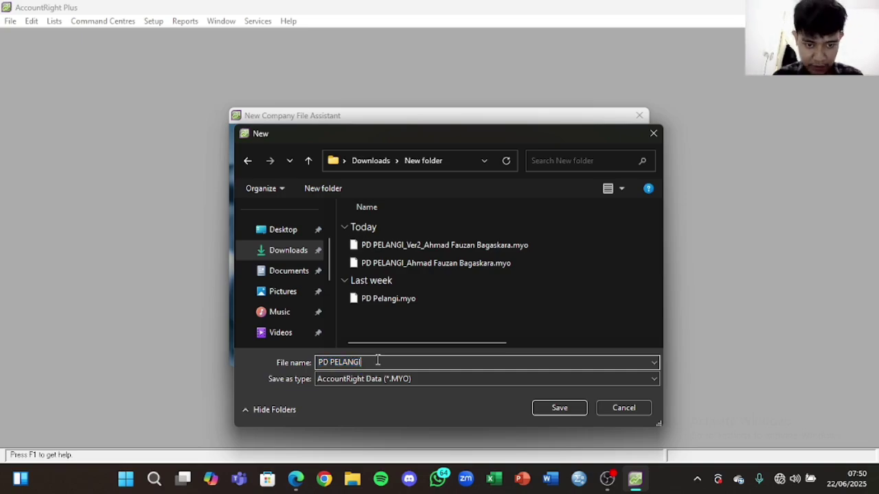
{"action": "type", "text": "_"}
{"action": "key", "text": "Caps_Lock"}
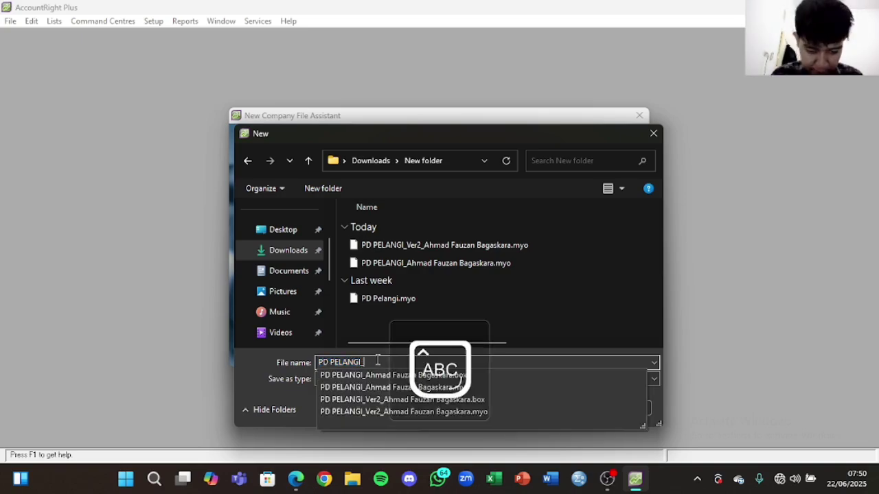
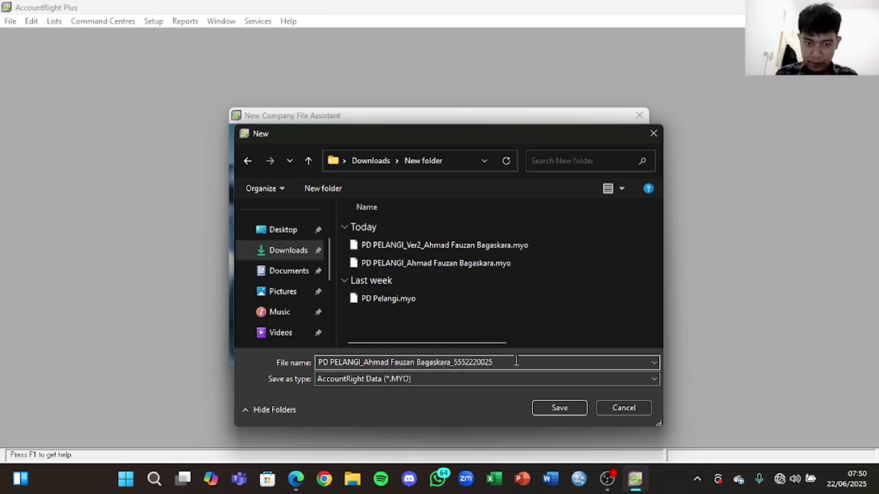
Step: Save and create the PD PELANGI company file
{"action": "left_click", "coordinate": [561, 408]}
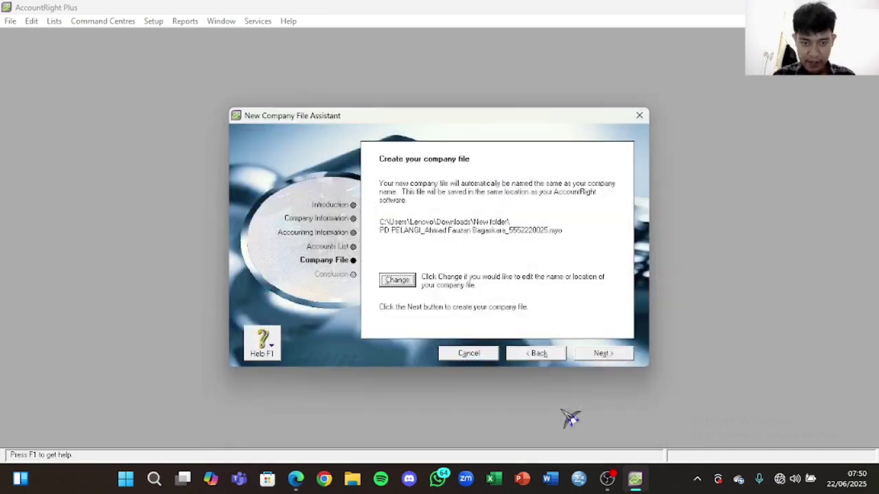
{"action": "left_click", "coordinate": [602, 358]}
{"action": "left_click", "coordinate": [429, 273]}
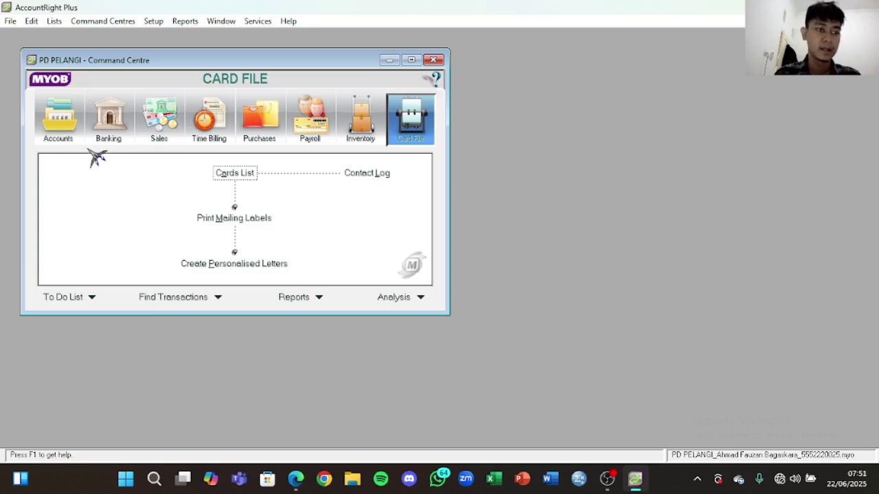
Step: Select the Accounts icon in the PD PELANGI Command Centre
{"action": "left_click", "coordinate": [62, 130]}
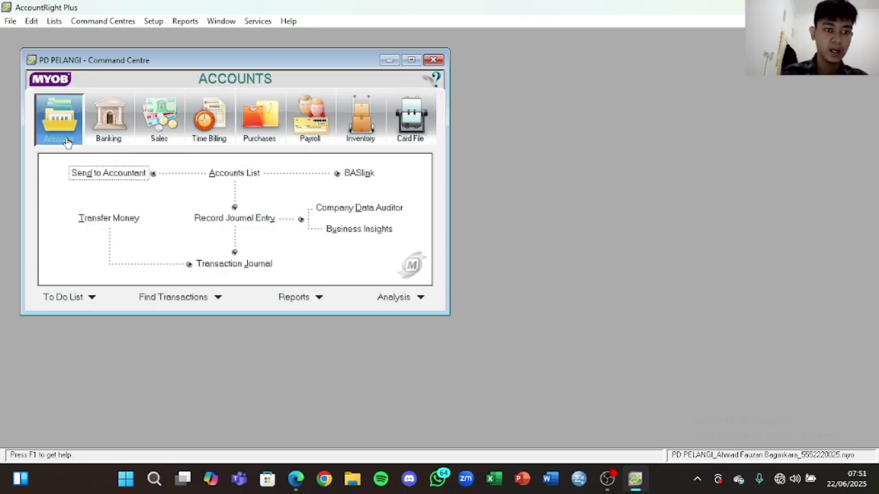
Step: Open the Accounts List and scroll the assignment PDF to its DAFTAR AKUN page
{"action": "left_click", "coordinate": [227, 175]}
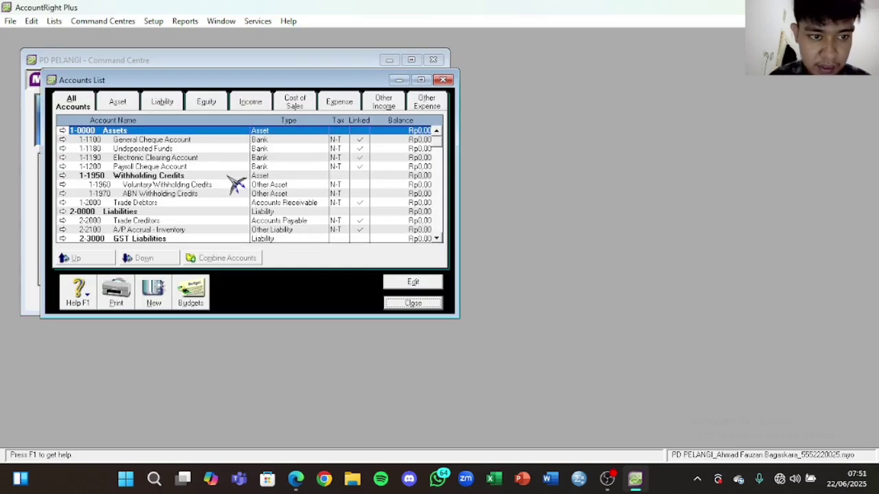
{"action": "scroll", "coordinate": [206, 182], "scroll_direction": "down", "scroll_amount": 5}
{"action": "scroll", "coordinate": [206, 184], "scroll_direction": "up", "scroll_amount": 5}
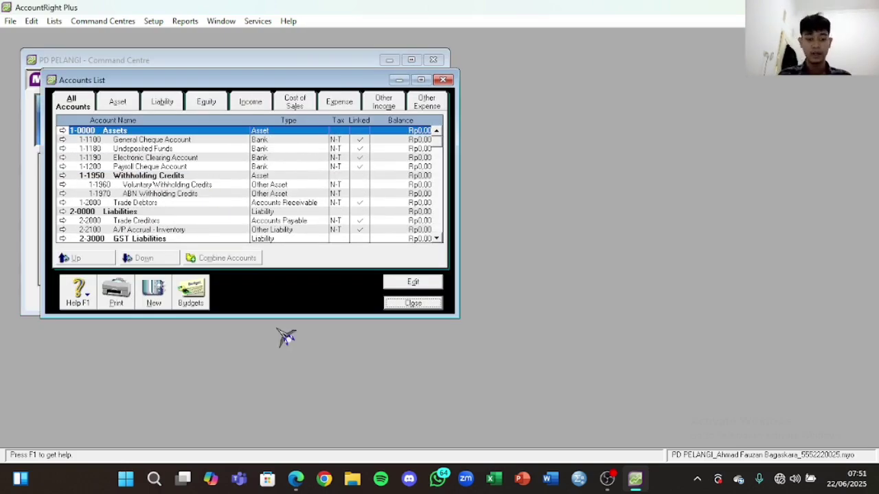
{"action": "left_click", "coordinate": [309, 479]}
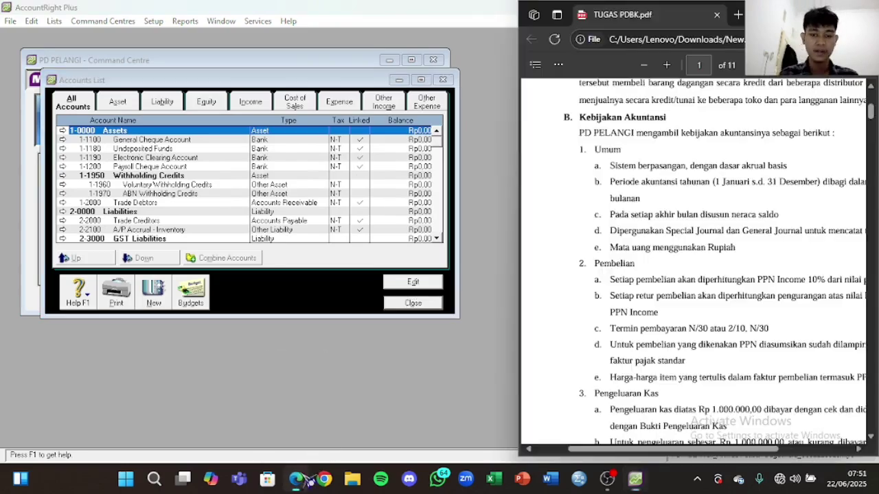
{"action": "scroll", "coordinate": [689, 235], "scroll_direction": "down", "scroll_amount": 15}
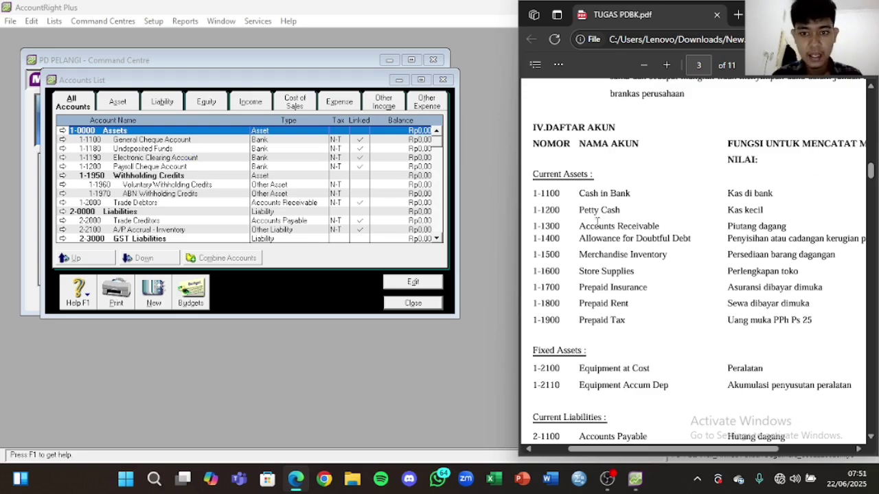
Step: Rename General Cheque Account 1-1100 to Cash in Bank
{"action": "left_click", "coordinate": [167, 139]}
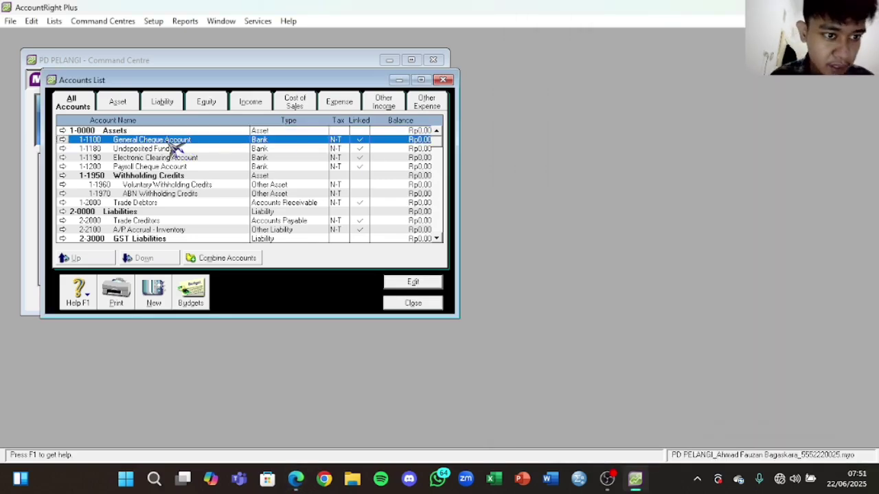
{"action": "double_click", "coordinate": [173, 146]}
{"action": "left_click", "coordinate": [310, 226]}
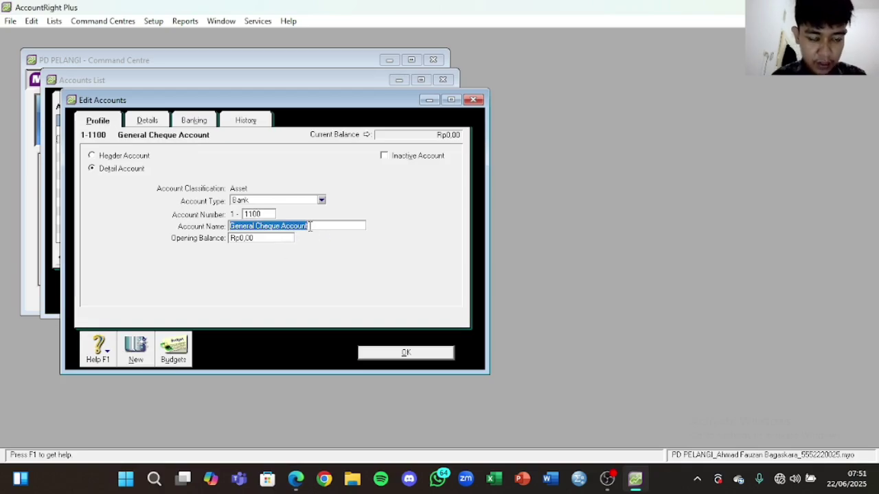
{"action": "key", "text": "Caps_Lock"}
{"action": "type", "text": "C"}
{"action": "key", "text": "Caps_Lock"}
{"action": "type", "text": "ash"}
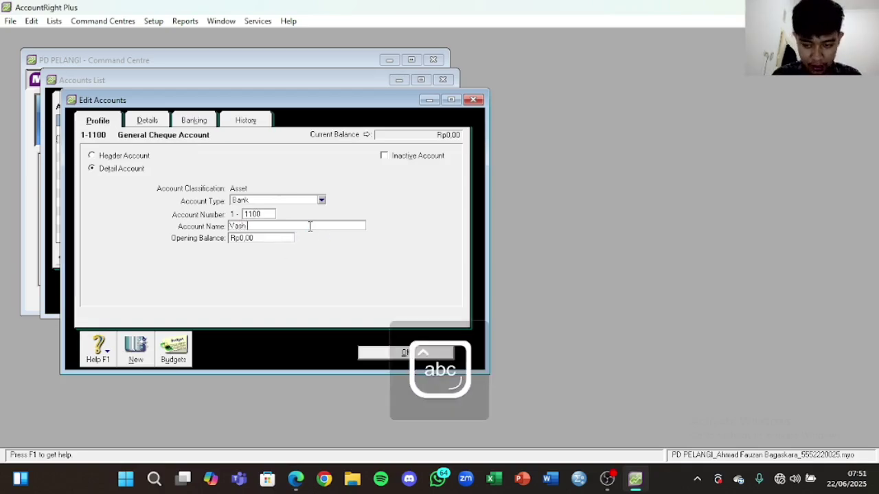
{"action": "key", "text": "Caps_Lock"}
{"action": "type", "text": "C"}
{"action": "key", "text": "Caps_Lock"}
{"action": "type", "text": "a"}
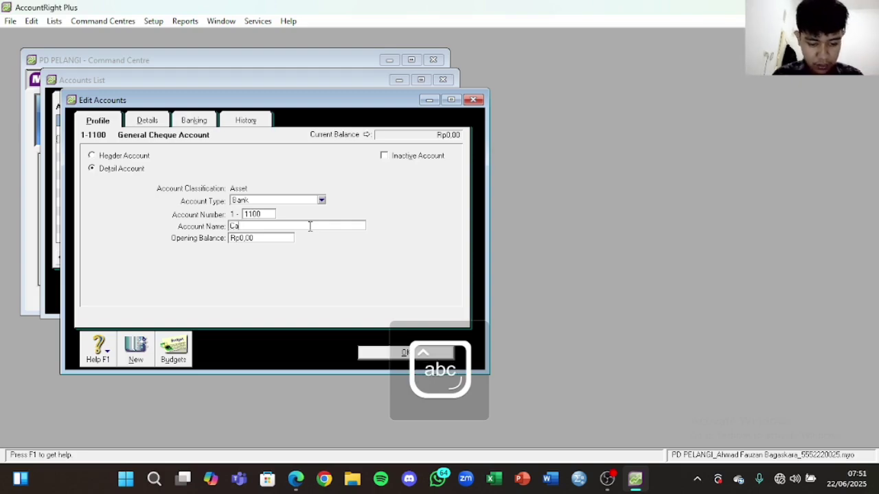
{"action": "type", "text": "sh in"}
{"action": "key", "text": "Caps_Lock"}
{"action": "type", "text": "B"}
{"action": "key", "text": "Caps_Lock"}
{"action": "type", "text": "ank"}
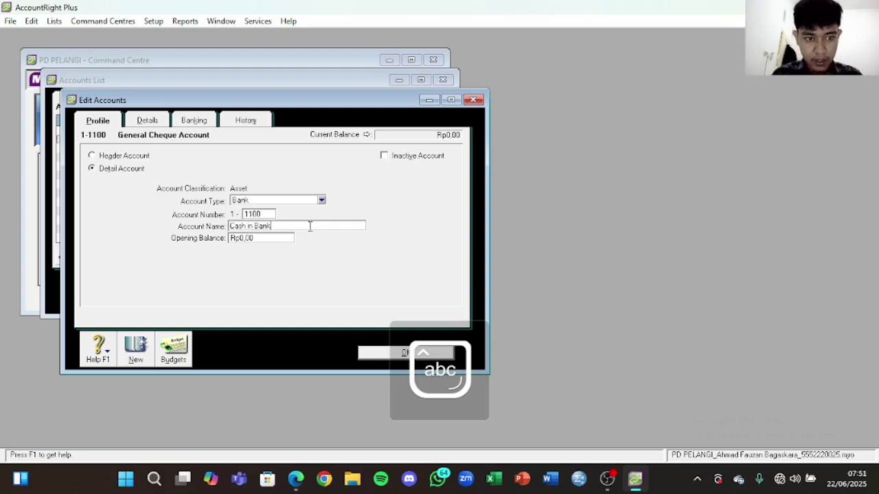
{"action": "left_click", "coordinate": [426, 352]}
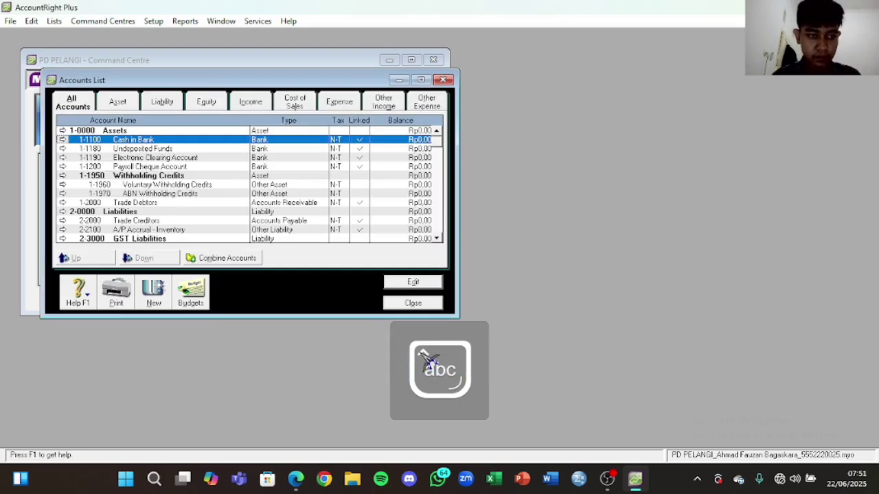
Step: Change Trade Debtors into account 1-1300 Accounts Receivable
{"action": "scroll", "coordinate": [181, 216], "scroll_direction": "down", "scroll_amount": 1}
{"action": "scroll", "coordinate": [180, 215], "scroll_direction": "up", "scroll_amount": 1}
{"action": "left_click", "coordinate": [124, 104]}
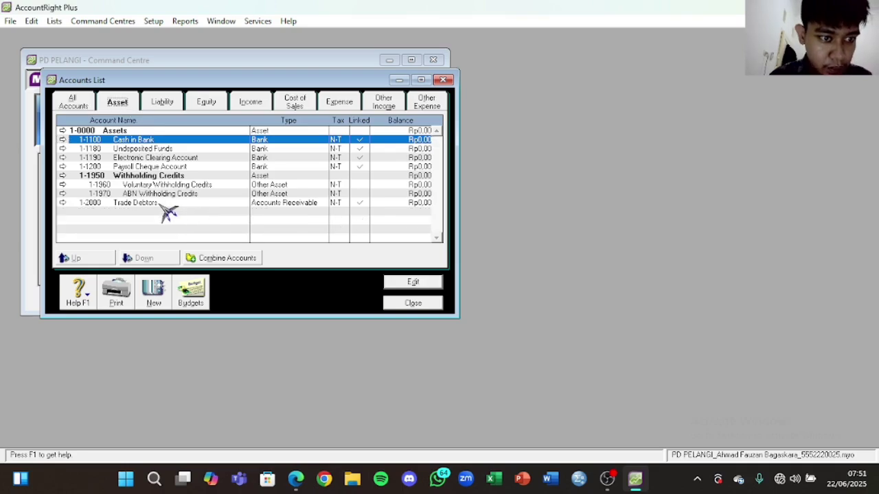
{"action": "double_click", "coordinate": [162, 204]}
{"action": "key", "text": "Tab"}
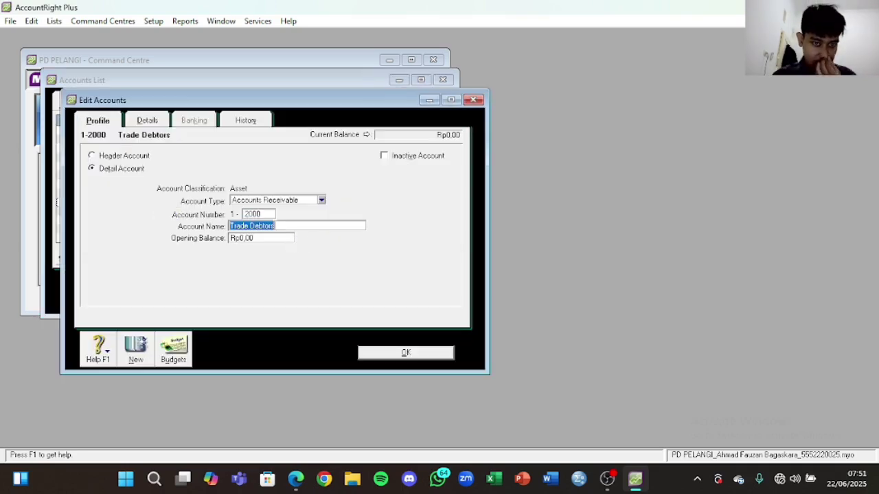
{"action": "left_click", "coordinate": [296, 479]}
{"action": "left_click_drag", "start_coordinate": [655, 228], "coordinate": [572, 229]}
{"action": "key", "text": "ctrl+c"}
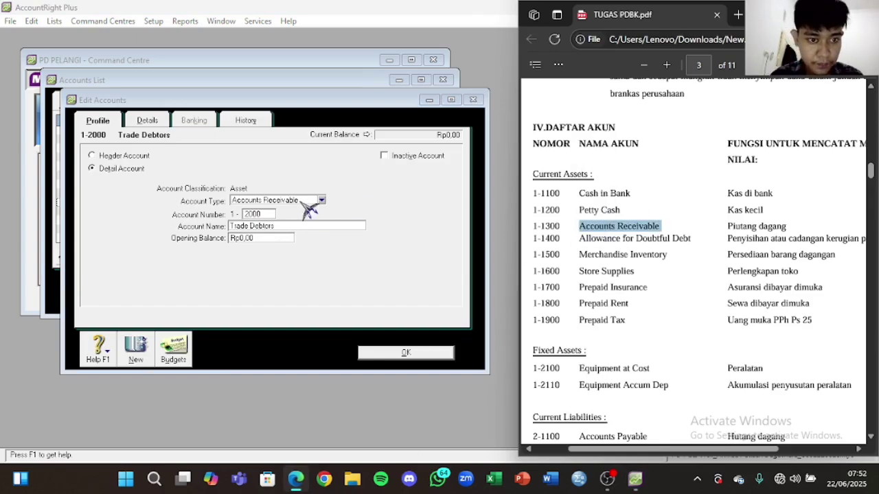
{"action": "left_click", "coordinate": [283, 228]}
{"action": "left_click_drag", "start_coordinate": [232, 226], "coordinate": [289, 226]}
{"action": "key", "text": "ctrl+v"}
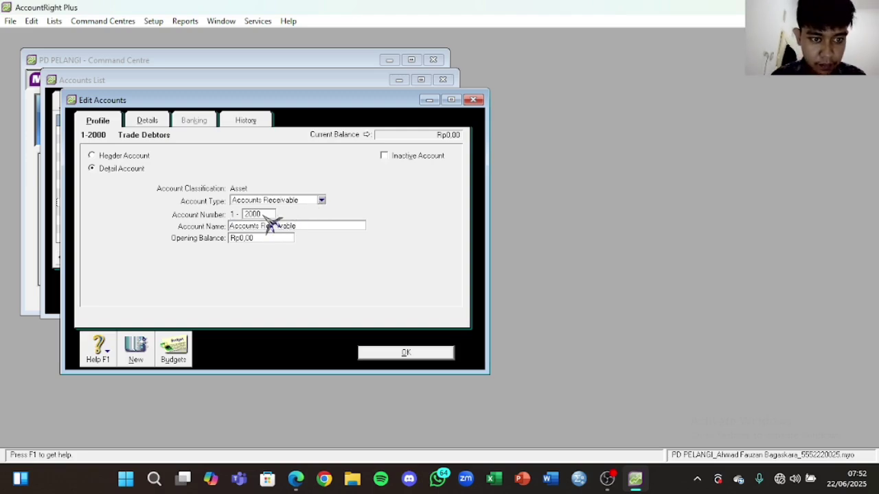
{"action": "left_click", "coordinate": [296, 480]}
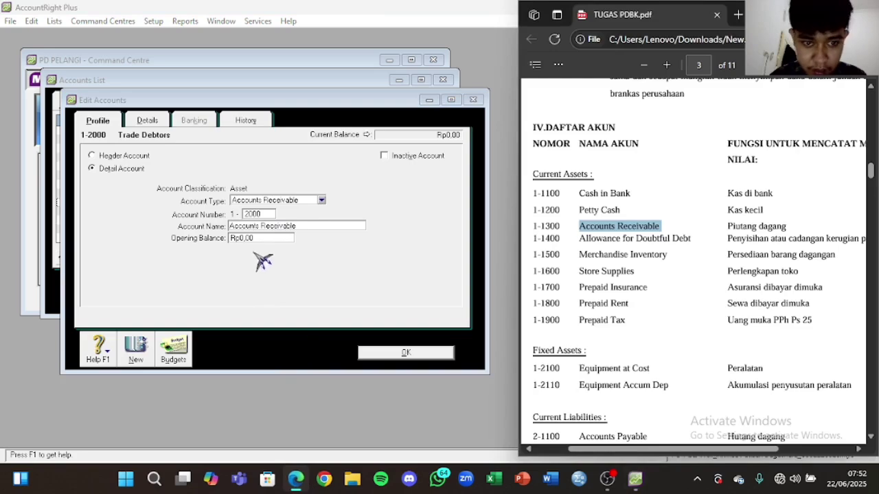
{"action": "double_click", "coordinate": [253, 214]}
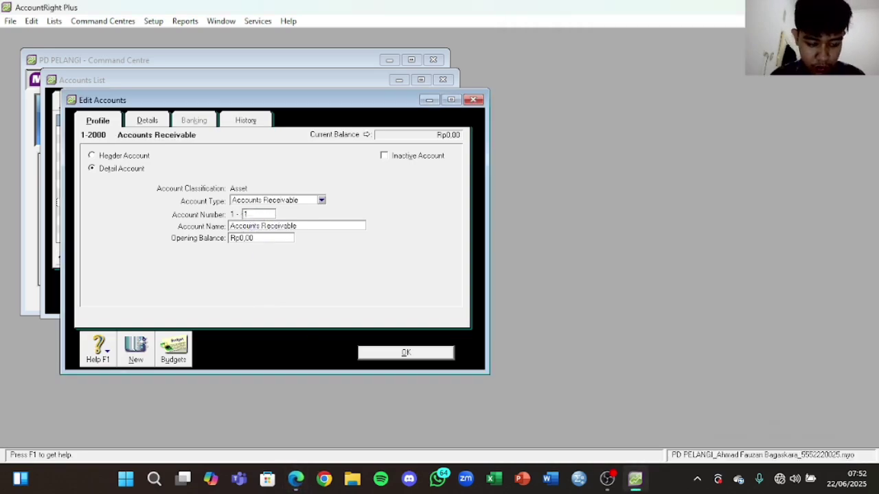
{"action": "left_click", "coordinate": [416, 354]}
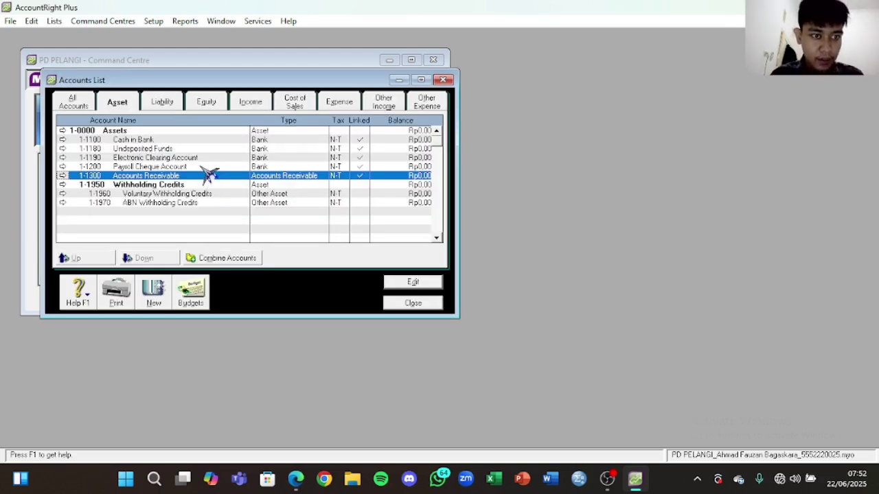
Step: Rename Payroll Cheque Account 1-1200 to Petty Cash
{"action": "double_click", "coordinate": [203, 169]}
{"action": "left_click", "coordinate": [309, 227]}
{"action": "key", "text": "Caps_Lock"}
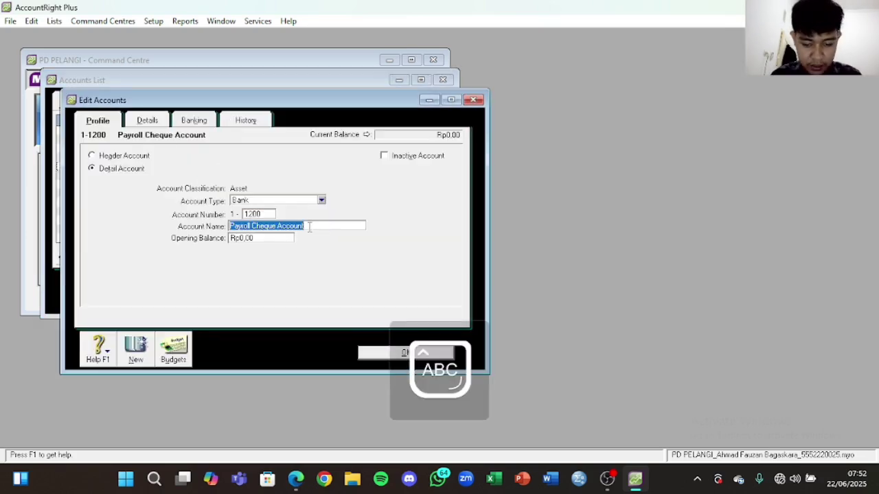
{"action": "type", "text": "P"}
{"action": "key", "text": "Caps_Lock"}
{"action": "type", "text": "etty"}
{"action": "key", "text": "Caps_Lock"}
{"action": "type", "text": "C"}
{"action": "key", "text": "Caps_Lock"}
{"action": "type", "text": "a"}
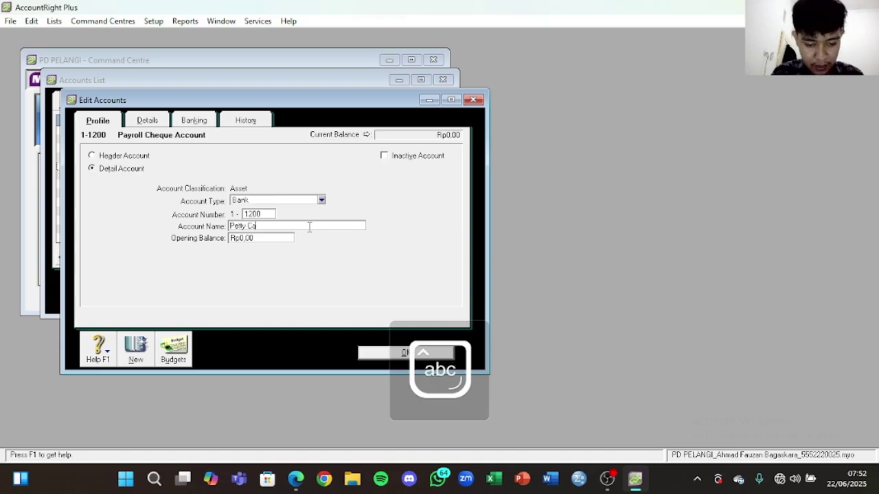
{"action": "left_click", "coordinate": [414, 353]}
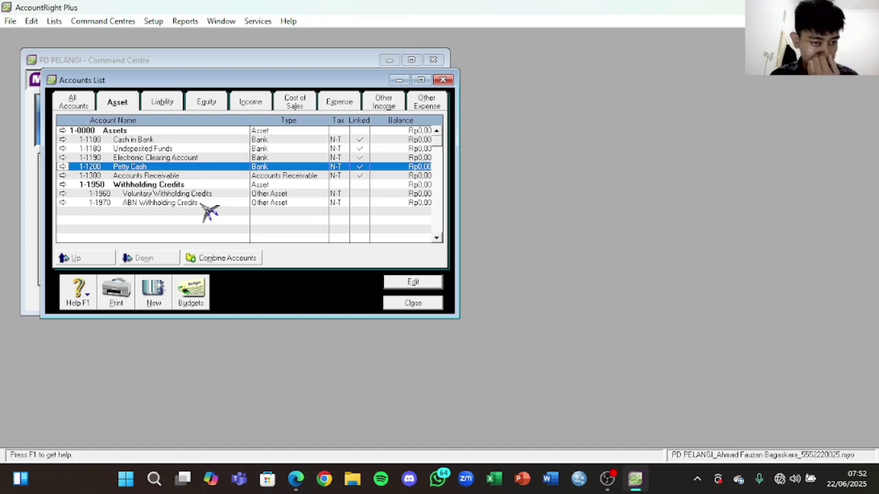
{"action": "left_click", "coordinate": [153, 291]}
Step: Add header asset account 1-1000 Current Assets
{"action": "left_click", "coordinate": [122, 156]}
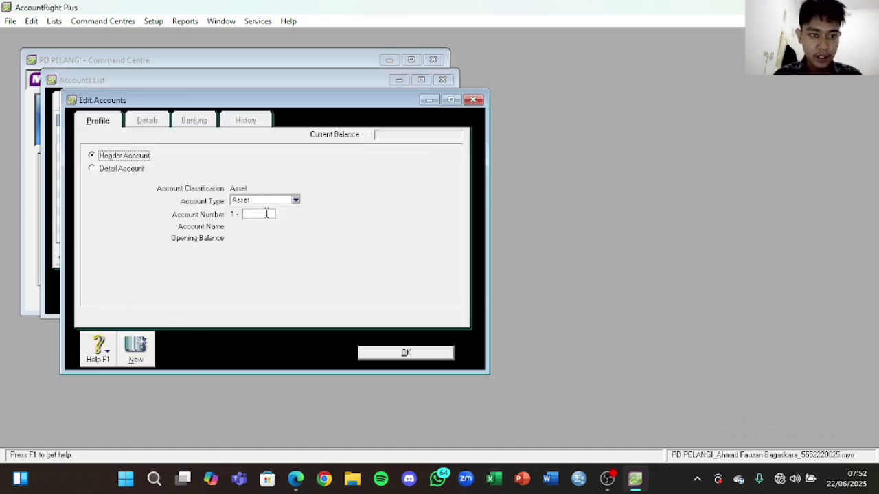
{"action": "left_click", "coordinate": [261, 213]}
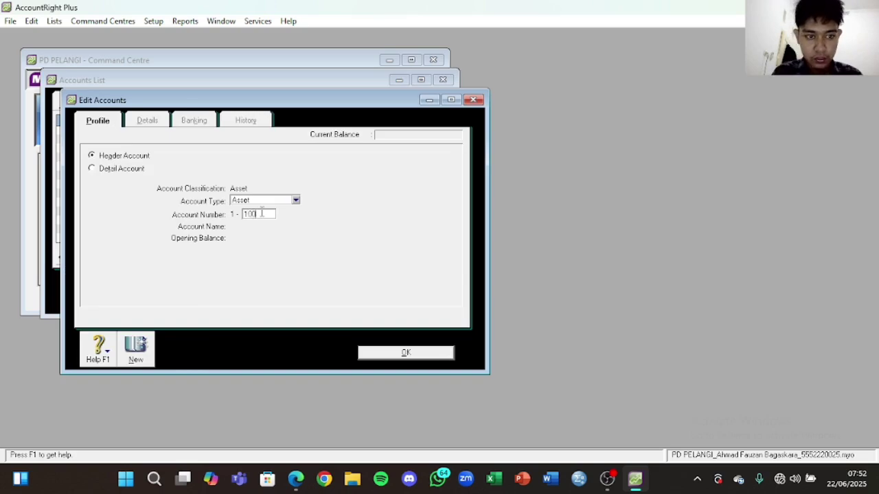
{"action": "key", "text": "Tab"}
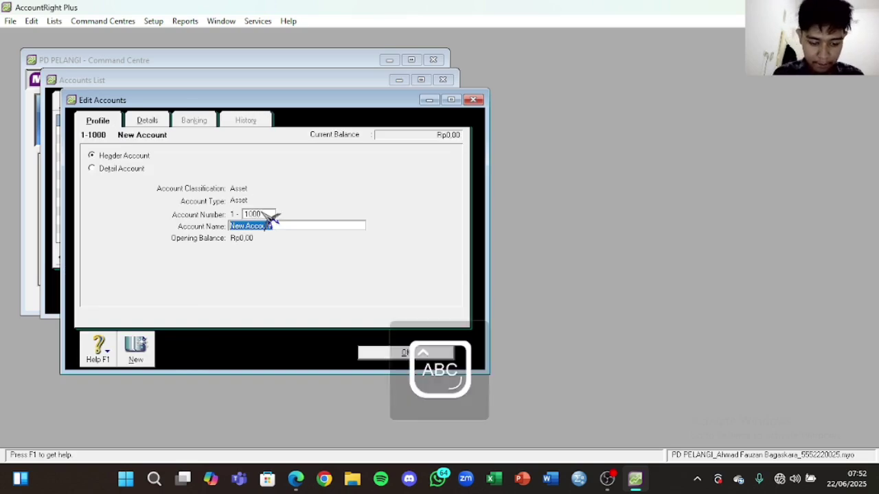
{"action": "type", "text": "C"}
{"action": "key", "text": "Caps_Lock"}
{"action": "type", "text": "urrent"}
{"action": "key", "text": "Caps_Lock"}
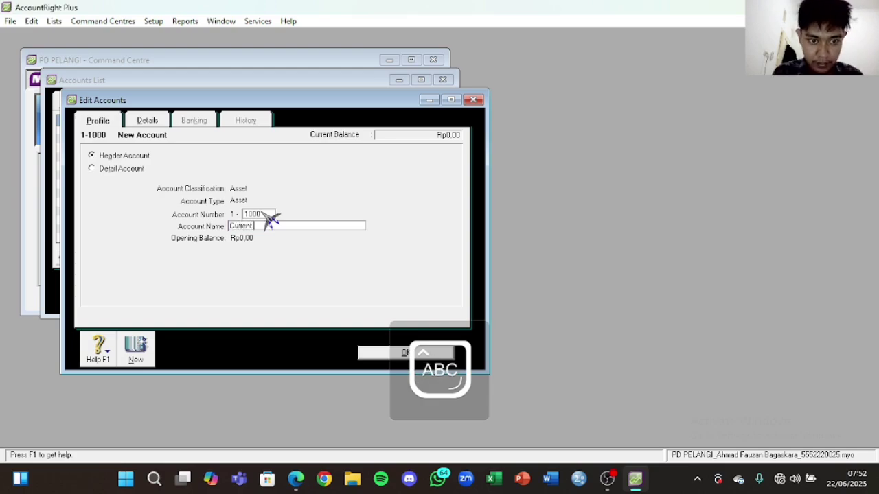
{"action": "type", "text": "A"}
{"action": "key", "text": "Caps_Lock"}
{"action": "type", "text": "ssets"}
{"action": "left_click", "coordinate": [405, 353]}
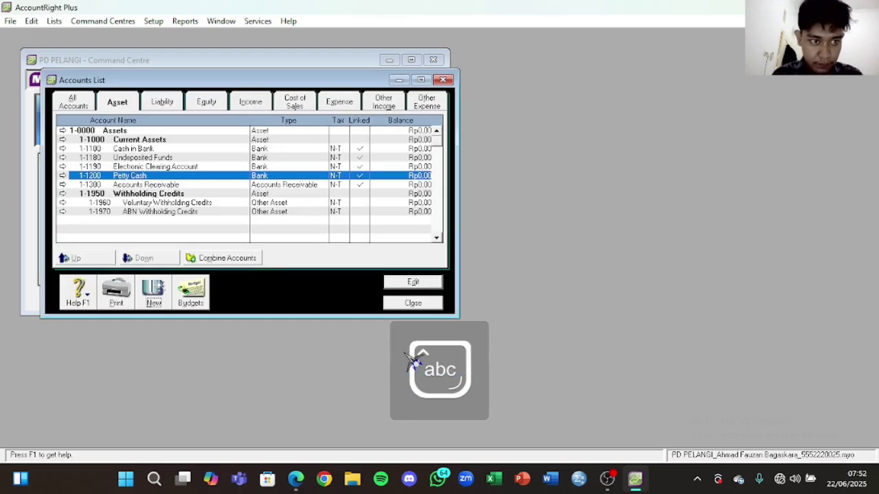
Step: Add header asset account 1-2000 Fixed Assets
{"action": "left_click", "coordinate": [153, 294]}
{"action": "left_click", "coordinate": [260, 200]}
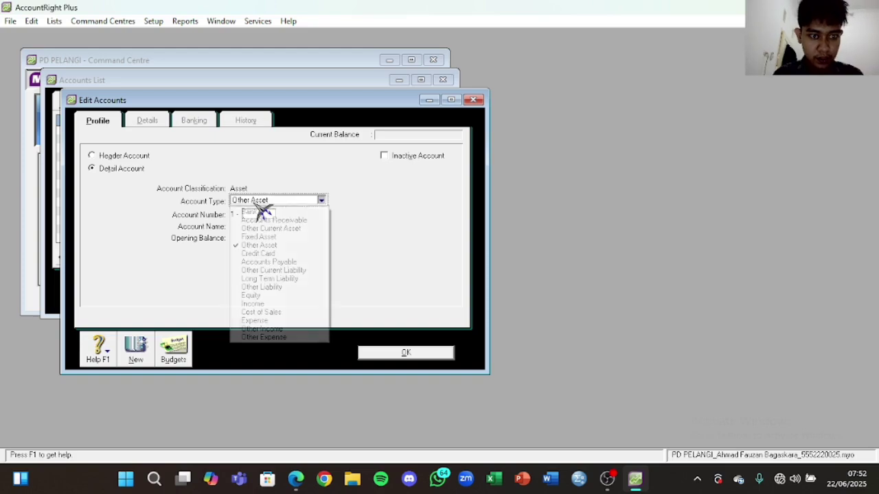
{"action": "left_click", "coordinate": [124, 157]}
{"action": "left_click", "coordinate": [251, 215]}
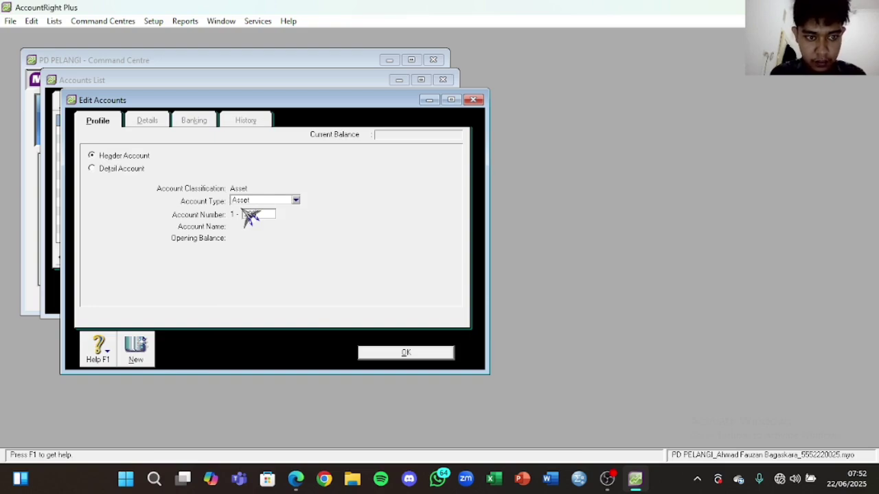
{"action": "key", "text": "Tab"}
{"action": "key", "text": "Caps_Lock"}
{"action": "type", "text": "F"}
{"action": "key", "text": "Caps_Lock"}
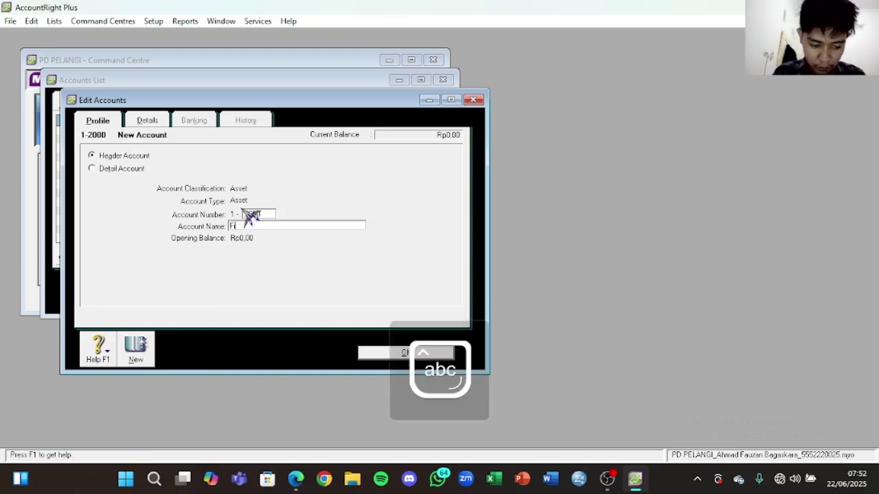
{"action": "type", "text": "ixed"}
{"action": "key", "text": "Caps_Lock"}
{"action": "type", "text": "A"}
{"action": "key", "text": "Caps_Lock"}
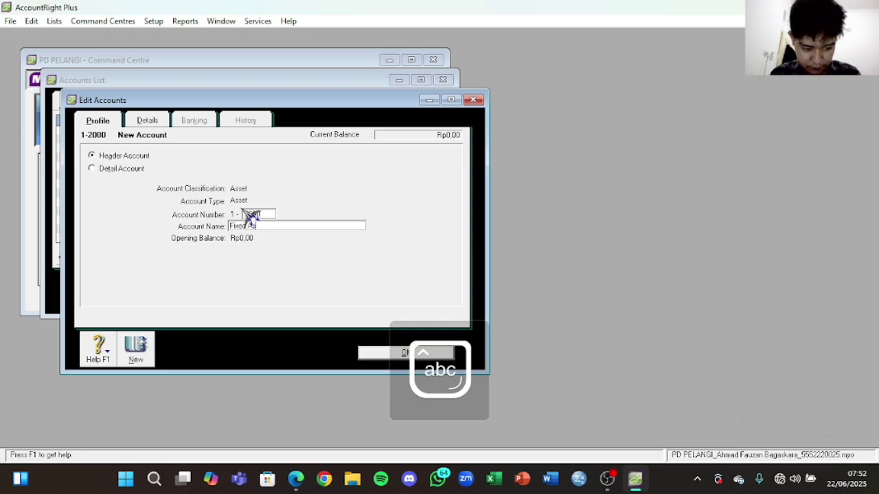
{"action": "type", "text": "ssetes"}
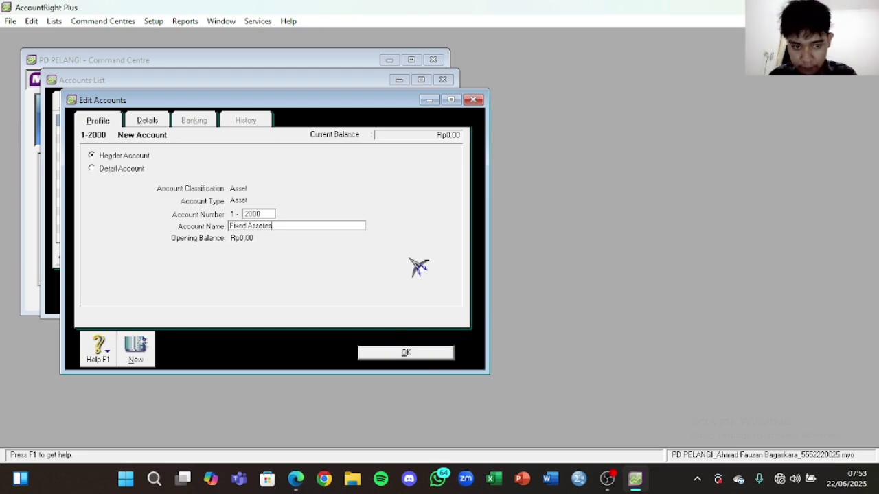
{"action": "left_click", "coordinate": [436, 355]}
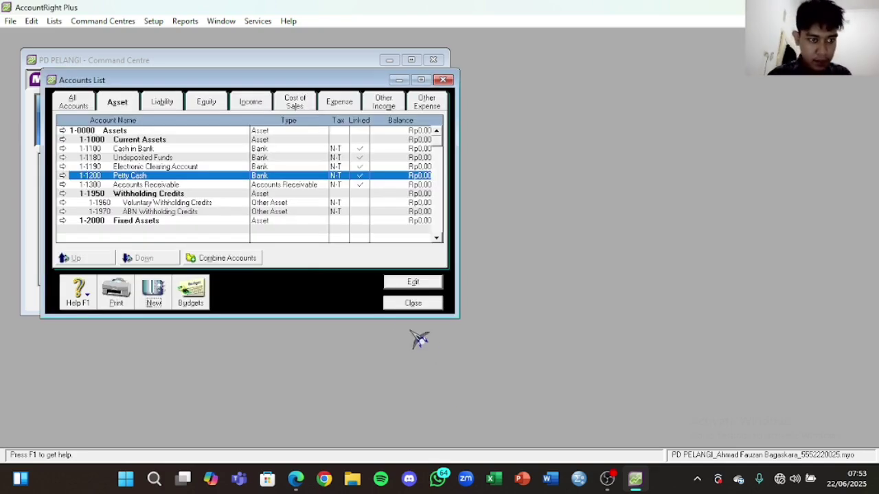
{"action": "left_click", "coordinate": [296, 478]}
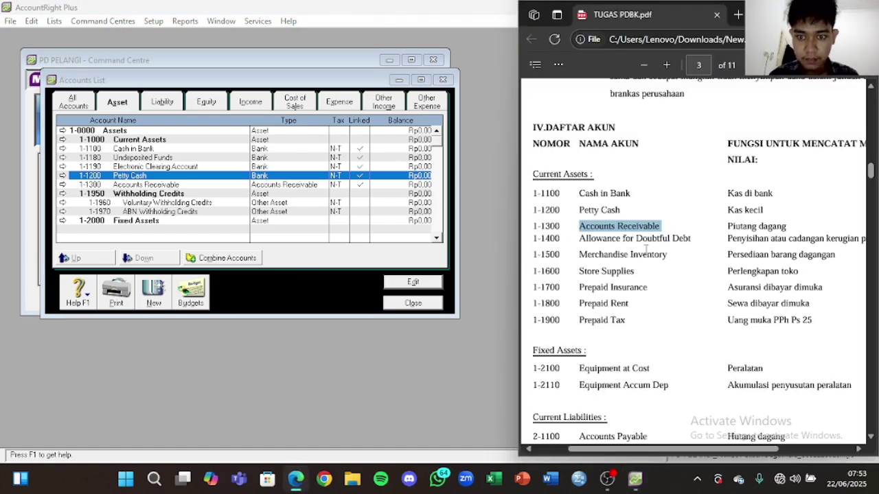
Step: Add Other Current Asset account 1-1400 Allowance for Doubtful Debt, with the name copied from the PDF
{"action": "left_click_drag", "start_coordinate": [692, 238], "coordinate": [583, 253]}
{"action": "key", "text": "ctrl+c"}
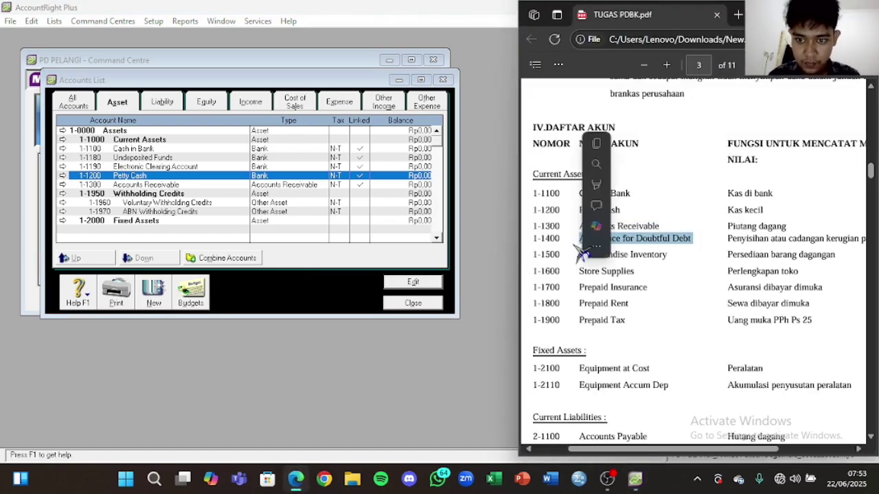
{"action": "left_click", "coordinate": [162, 295]}
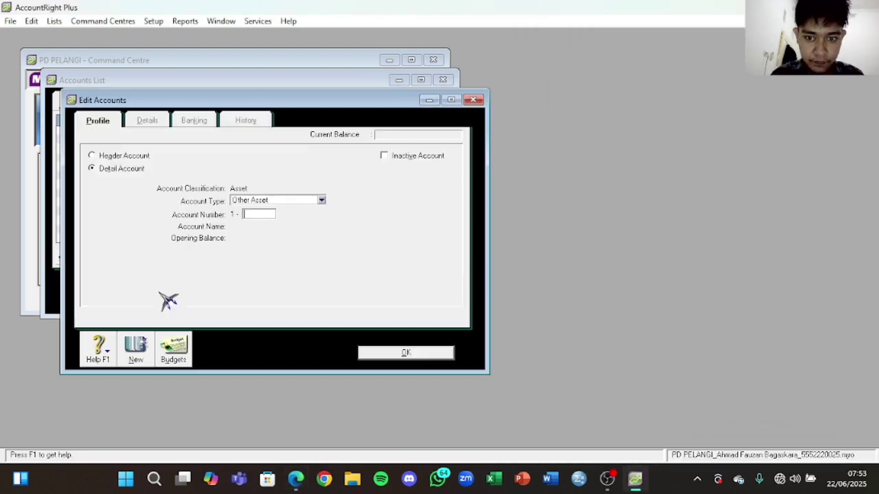
{"action": "left_click", "coordinate": [262, 200]}
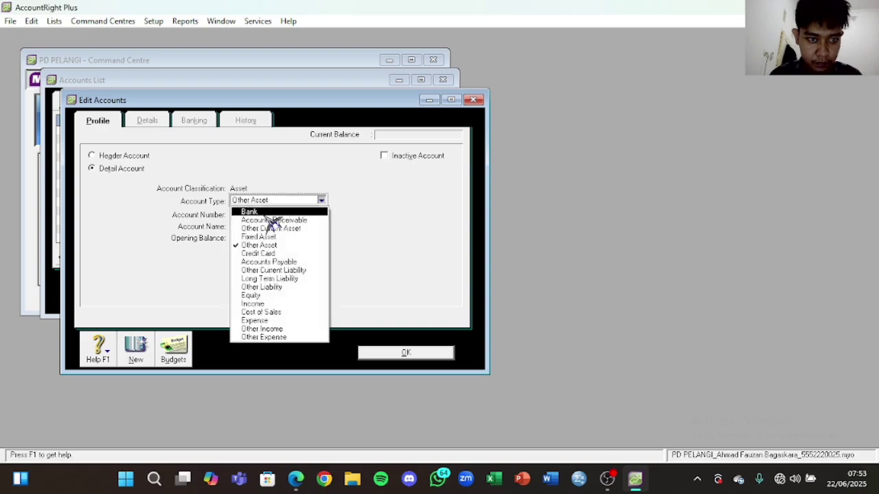
{"action": "left_click", "coordinate": [273, 228]}
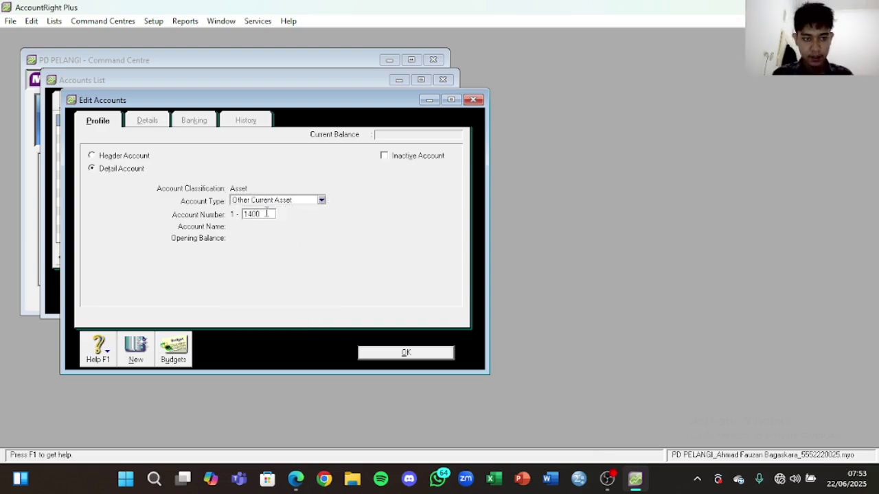
{"action": "key", "text": "Tab"}
{"action": "key", "text": "ctrl+v"}
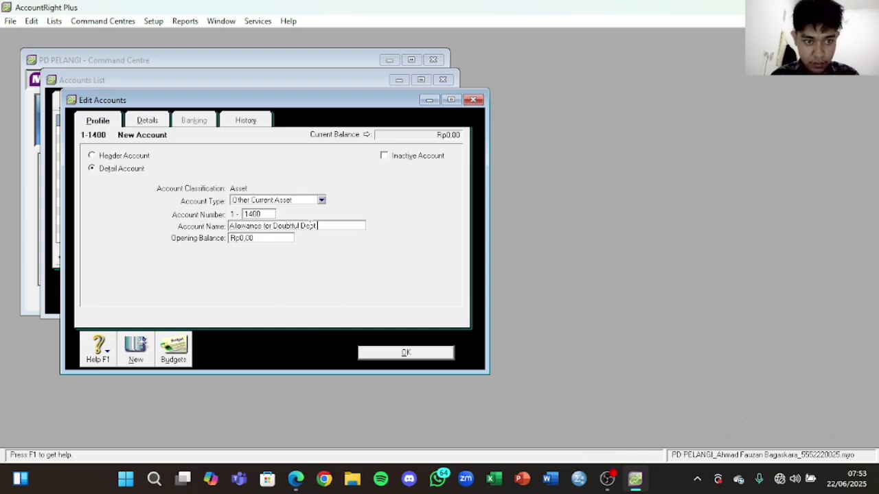
{"action": "left_click", "coordinate": [406, 352]}
Step: Add Other Current Asset account 1-1500 Merchandise Inventory
{"action": "left_click", "coordinate": [155, 294]}
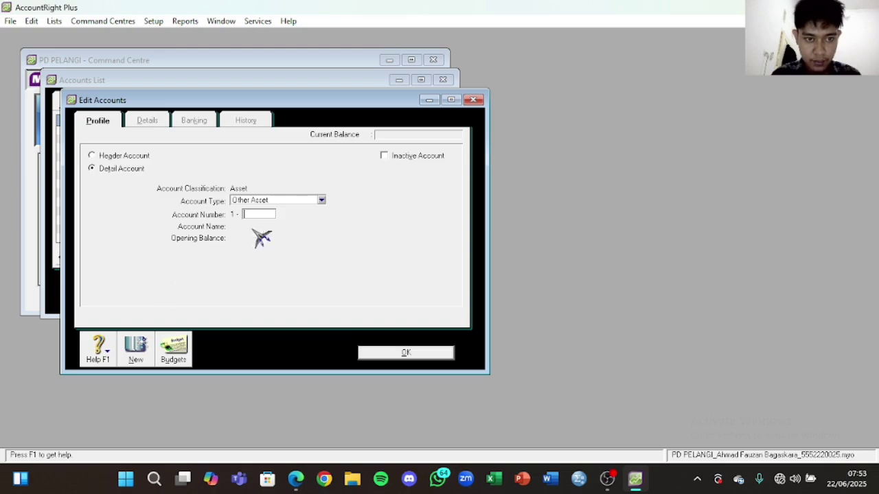
{"action": "left_click", "coordinate": [278, 201]}
{"action": "left_click", "coordinate": [285, 230]}
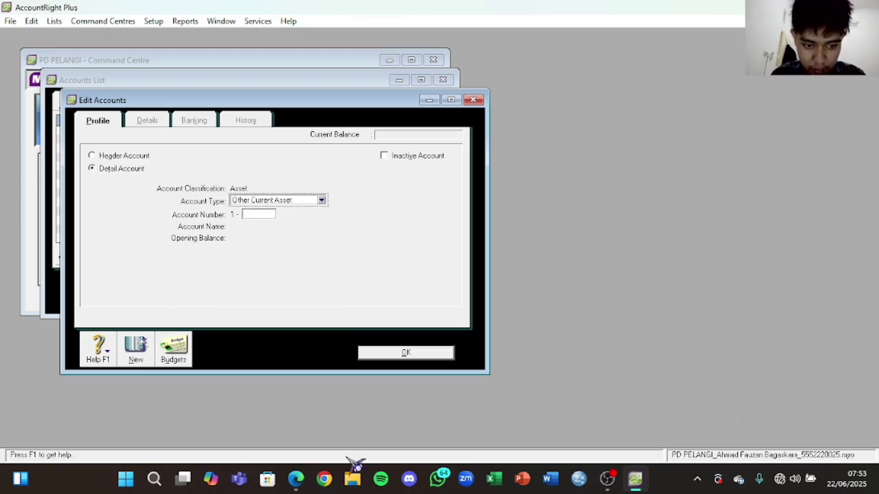
{"action": "left_click", "coordinate": [295, 478]}
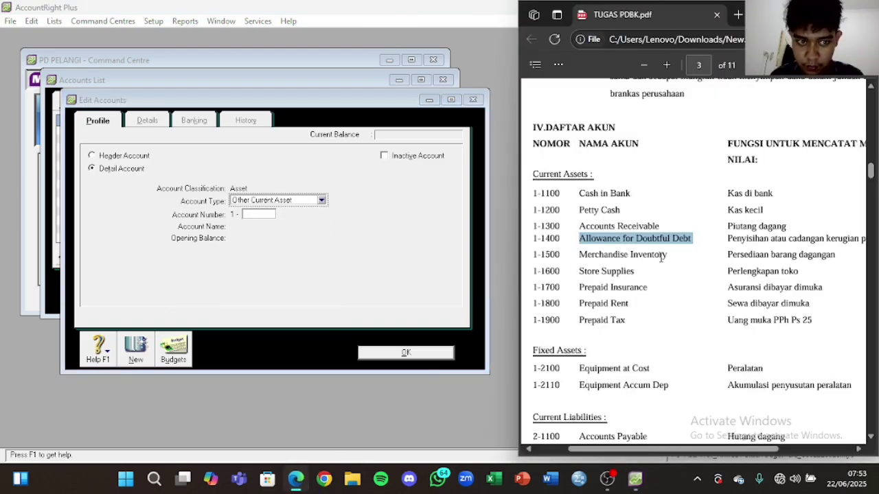
{"action": "left_click_drag", "start_coordinate": [666, 255], "coordinate": [576, 255]}
{"action": "key", "text": "ctrl+c"}
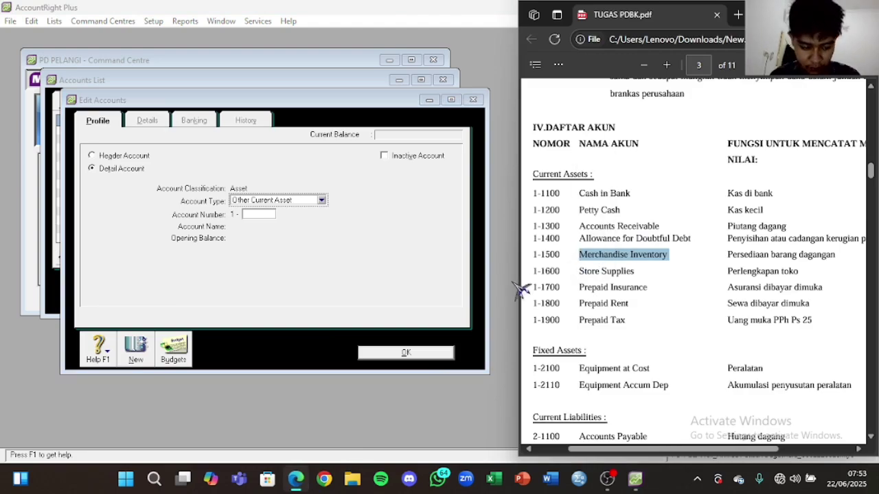
{"action": "left_click", "coordinate": [274, 215]}
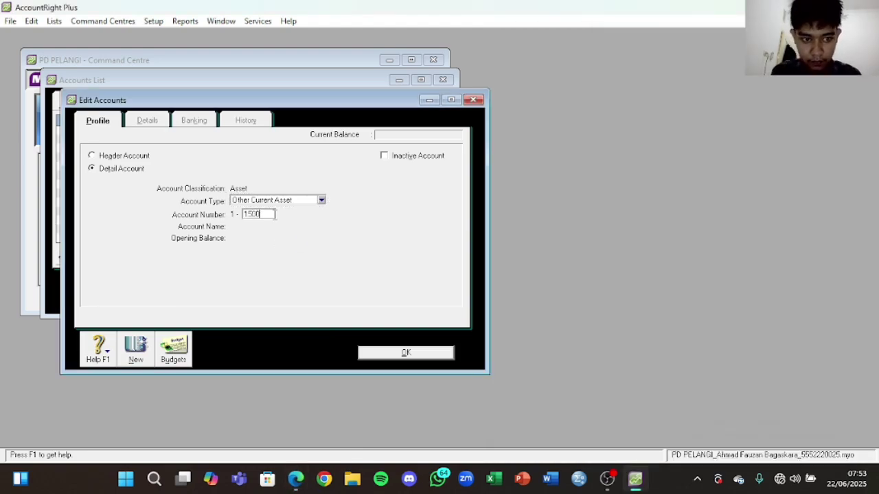
{"action": "key", "text": "Tab"}
{"action": "key", "text": "ctrl+v"}
{"action": "left_click", "coordinate": [433, 353]}
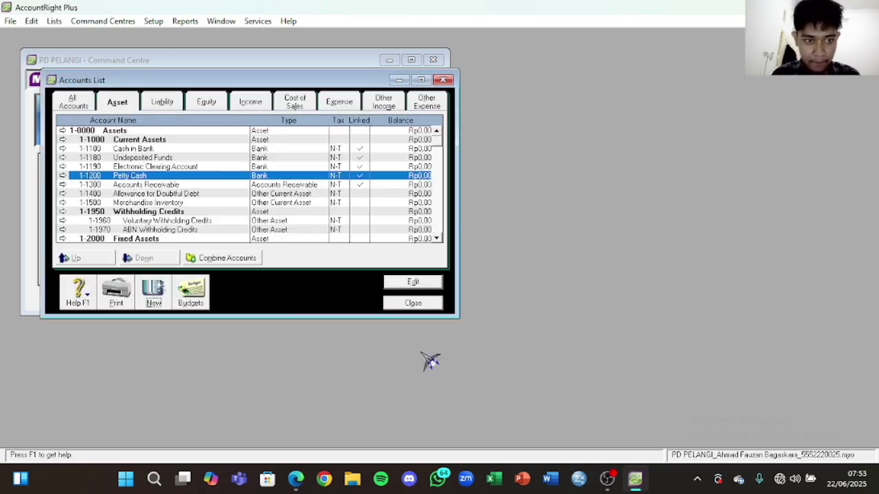
Step: Add Other Current Asset account 1-1600 Store Supplies, replacing the default name
{"action": "left_click", "coordinate": [154, 292]}
{"action": "left_click", "coordinate": [278, 201]}
{"action": "left_click", "coordinate": [282, 228]}
{"action": "left_click", "coordinate": [261, 215]}
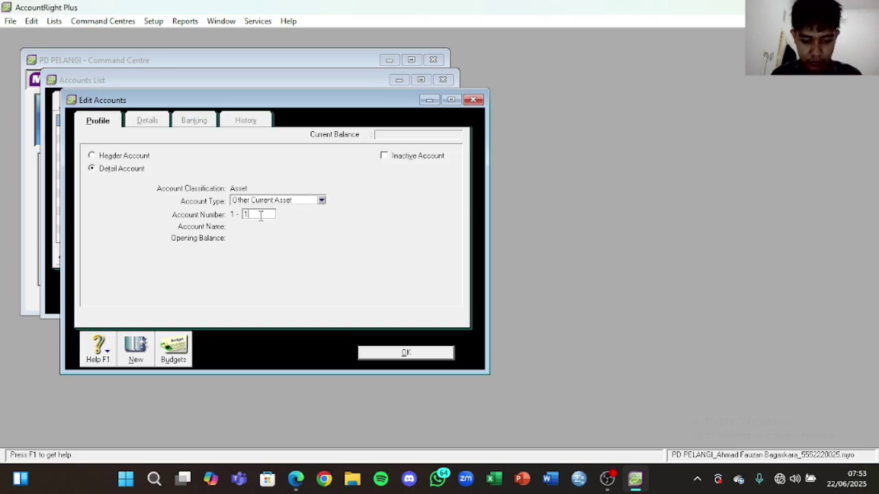
{"action": "key", "text": "Tab"}
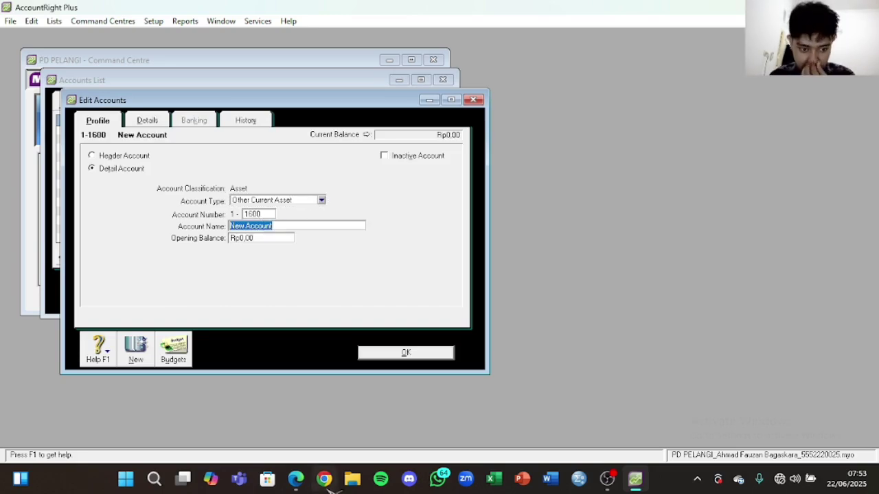
{"action": "left_click", "coordinate": [295, 479]}
{"action": "left_click_drag", "start_coordinate": [637, 272], "coordinate": [588, 272]}
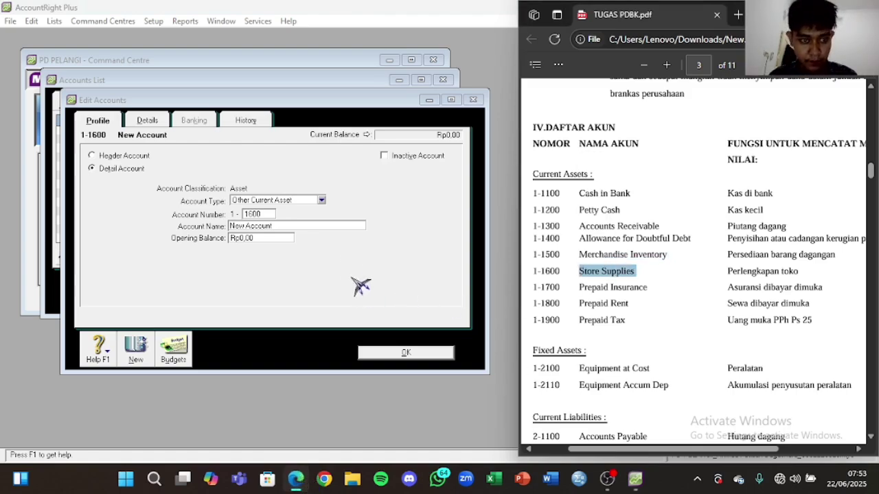
{"action": "double_click", "coordinate": [334, 224]}
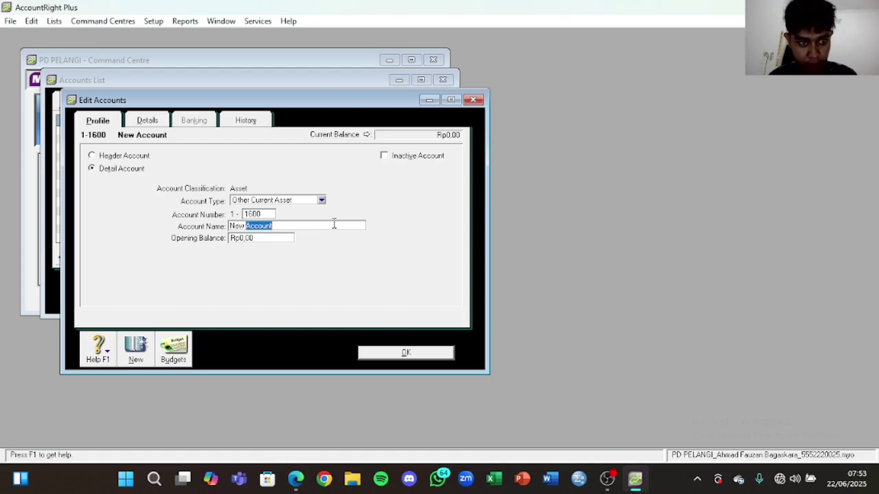
{"action": "left_click_drag", "start_coordinate": [282, 225], "coordinate": [229, 226]}
{"action": "type", "text": "Store Supplies"}
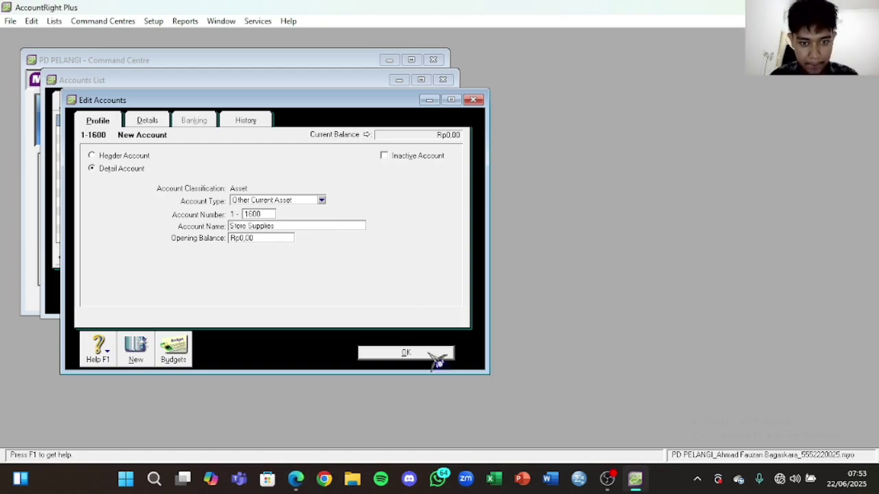
{"action": "left_click", "coordinate": [432, 355]}
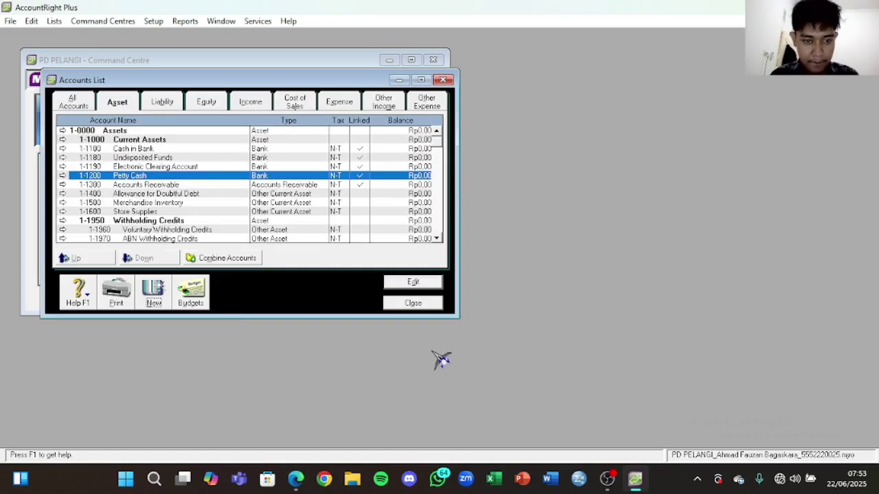
Step: Add Other Current Asset account 1-1700 Prepaid Insurance
{"action": "left_click", "coordinate": [154, 296]}
{"action": "type", "text": "1700"}
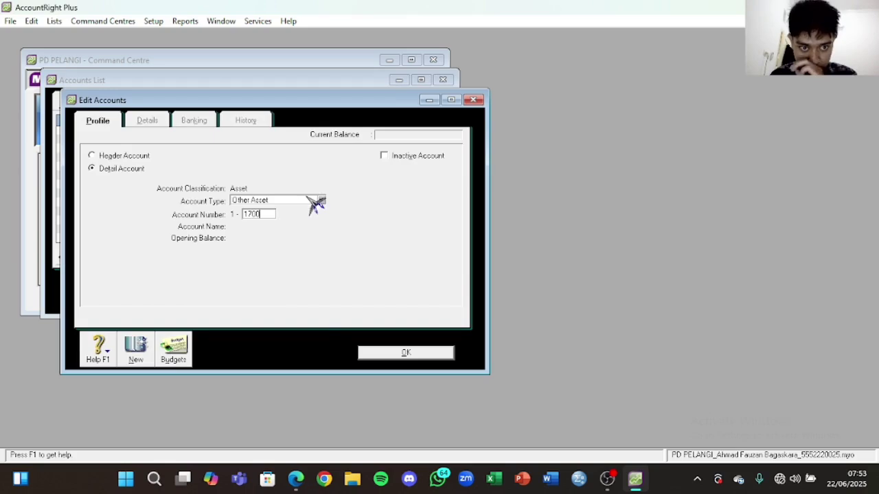
{"action": "left_click", "coordinate": [319, 200]}
{"action": "left_click", "coordinate": [309, 223]}
{"action": "left_click", "coordinate": [265, 214]}
{"action": "key", "text": "Tab"}
{"action": "left_click", "coordinate": [296, 478]}
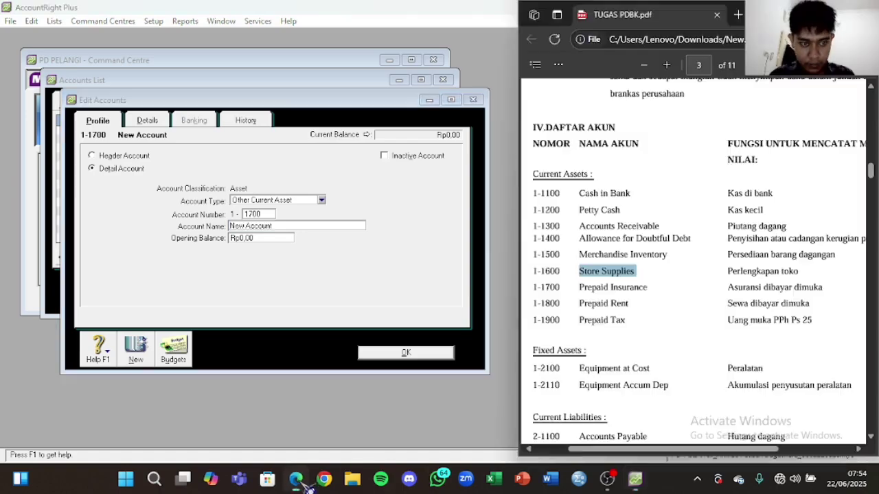
{"action": "left_click_drag", "start_coordinate": [649, 288], "coordinate": [578, 287]}
{"action": "key", "text": "ctrl+c"}
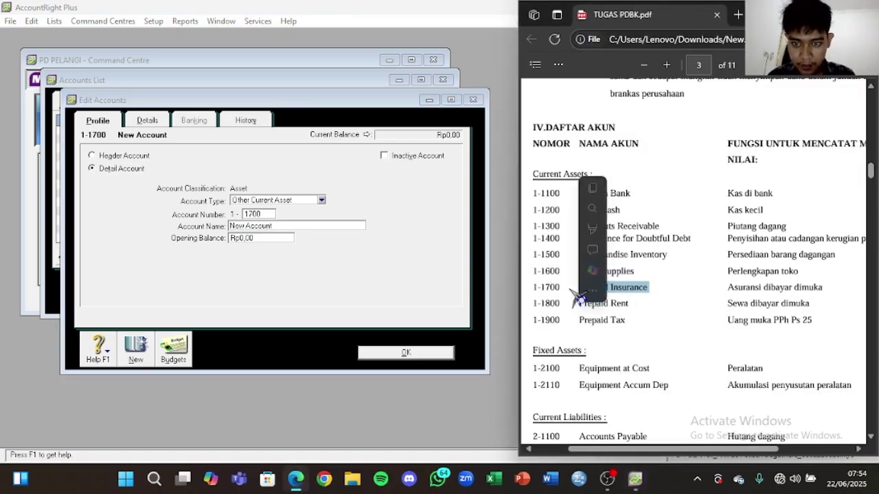
{"action": "left_click", "coordinate": [289, 249]}
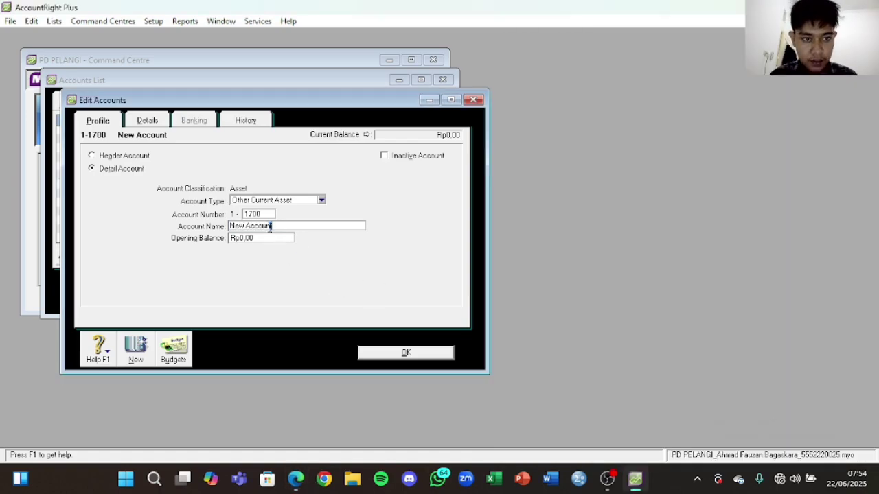
{"action": "key", "text": "ctrl+v"}
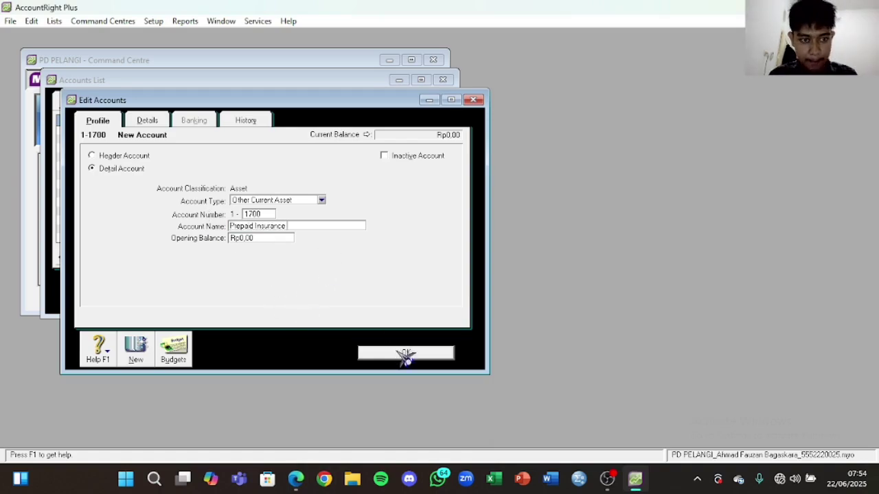
{"action": "left_click", "coordinate": [404, 353]}
Step: Add Other Current Asset account 1-1800 Prepaid Rent
{"action": "left_click", "coordinate": [152, 306]}
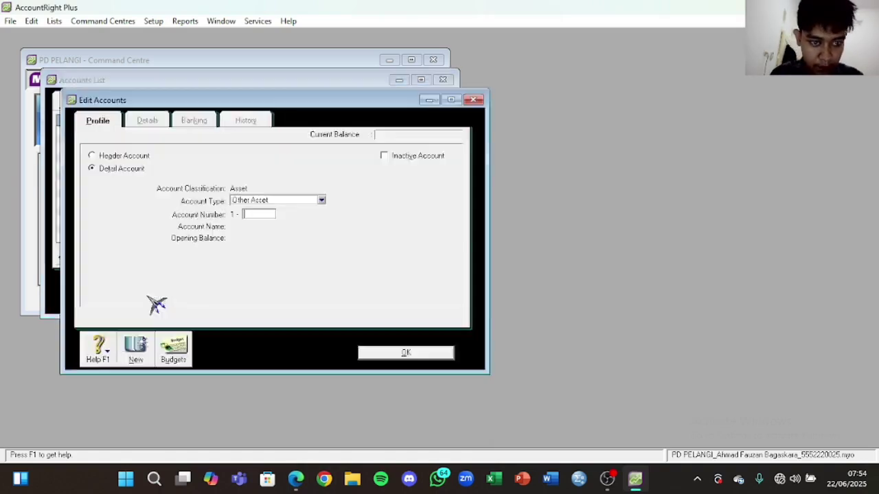
{"action": "left_click", "coordinate": [285, 200]}
{"action": "left_click", "coordinate": [294, 229]}
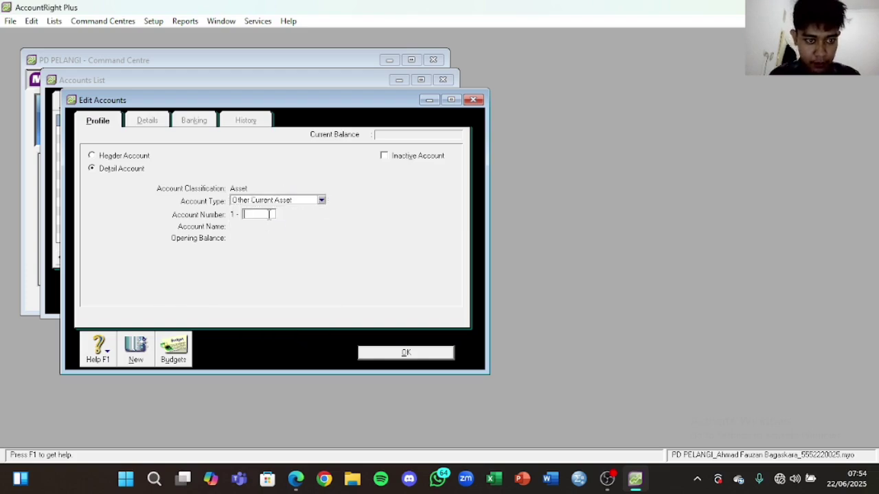
{"action": "key", "text": "Tab"}
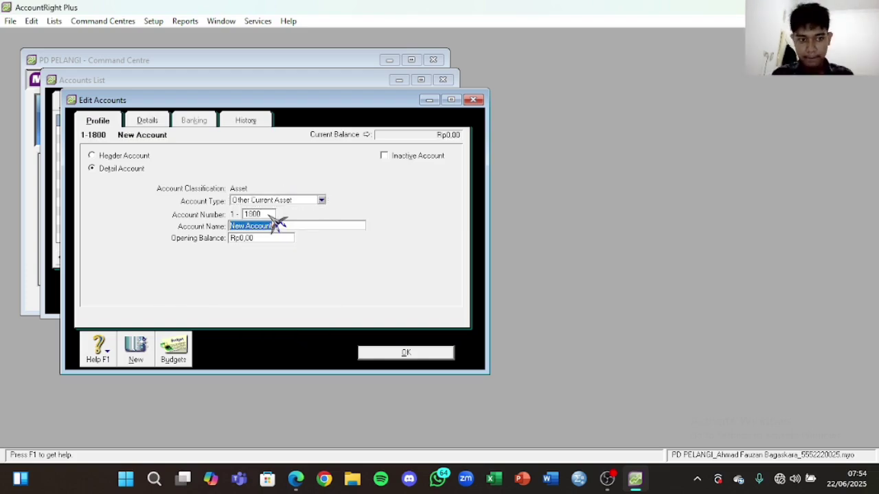
{"action": "left_click", "coordinate": [295, 479]}
{"action": "left_click_drag", "start_coordinate": [630, 306], "coordinate": [577, 308]}
{"action": "key", "text": "ctrl+c"}
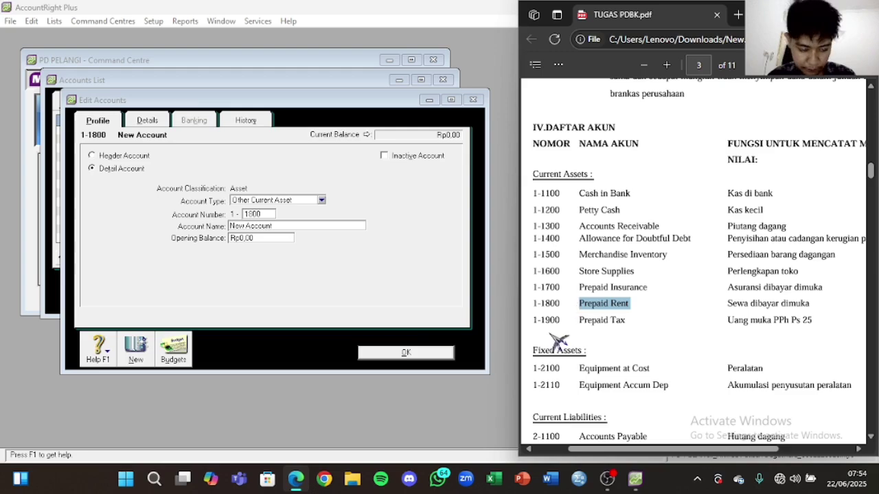
{"action": "left_click", "coordinate": [217, 220]}
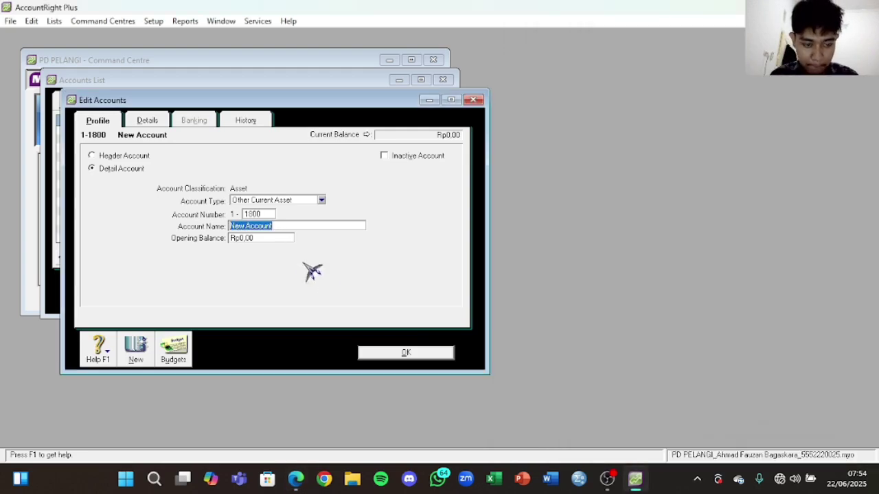
{"action": "key", "text": "ctrl+v"}
{"action": "left_click", "coordinate": [411, 353]}
Step: Add Other Current Asset account 1-1900 Prepaid Tax
{"action": "left_click", "coordinate": [154, 290]}
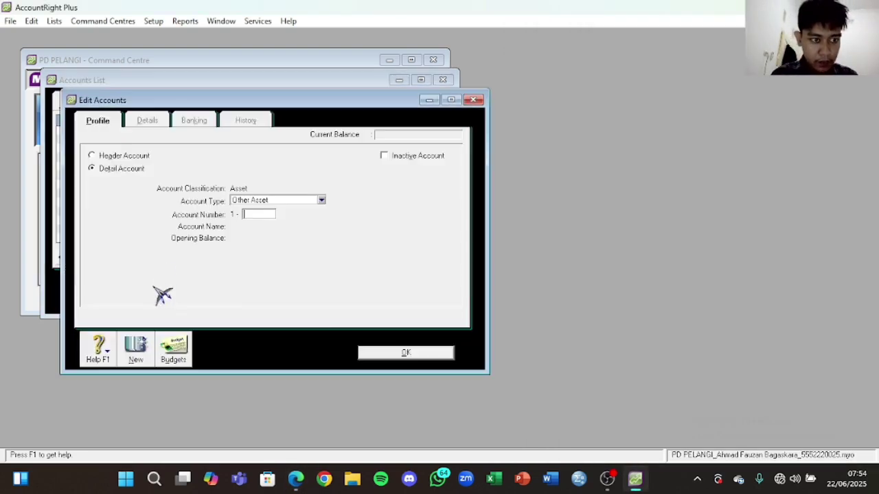
{"action": "left_click", "coordinate": [258, 205]}
{"action": "left_click", "coordinate": [270, 229]}
{"action": "left_click", "coordinate": [255, 215]}
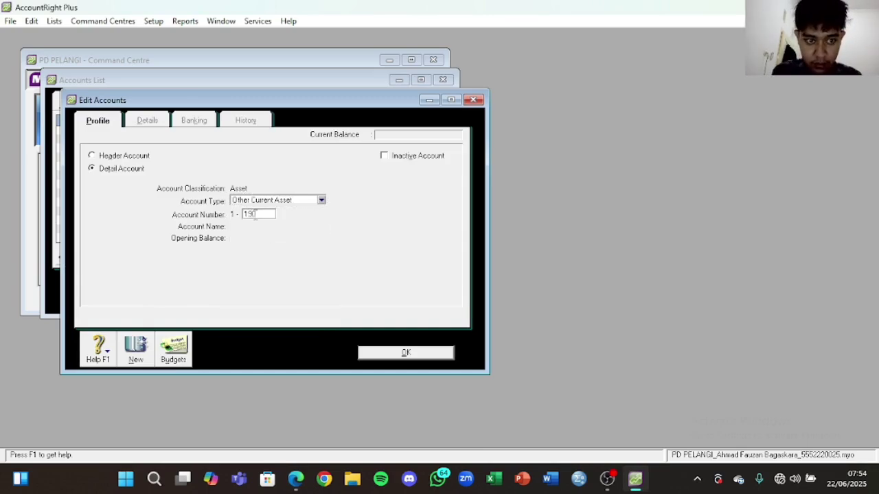
{"action": "type", "text": "1900"}
{"action": "key", "text": "Tab"}
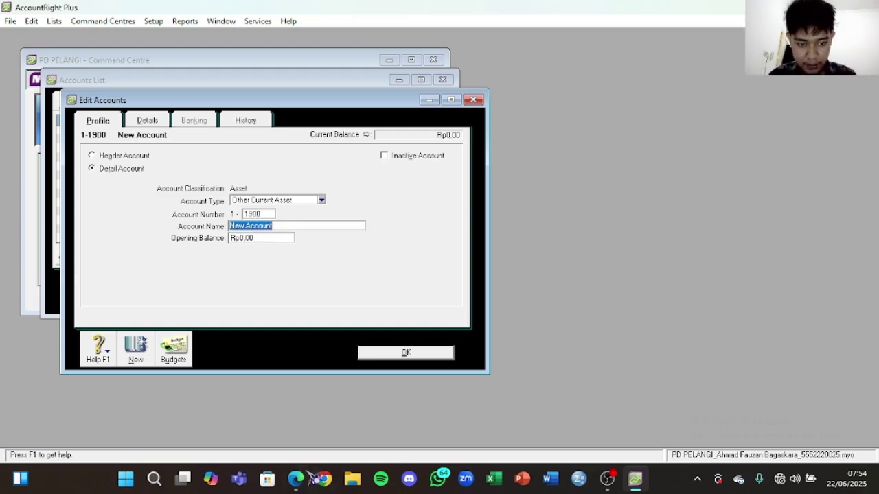
{"action": "left_click", "coordinate": [296, 479]}
{"action": "left_click_drag", "start_coordinate": [626, 320], "coordinate": [562, 351]}
{"action": "key", "text": "ctrl+c"}
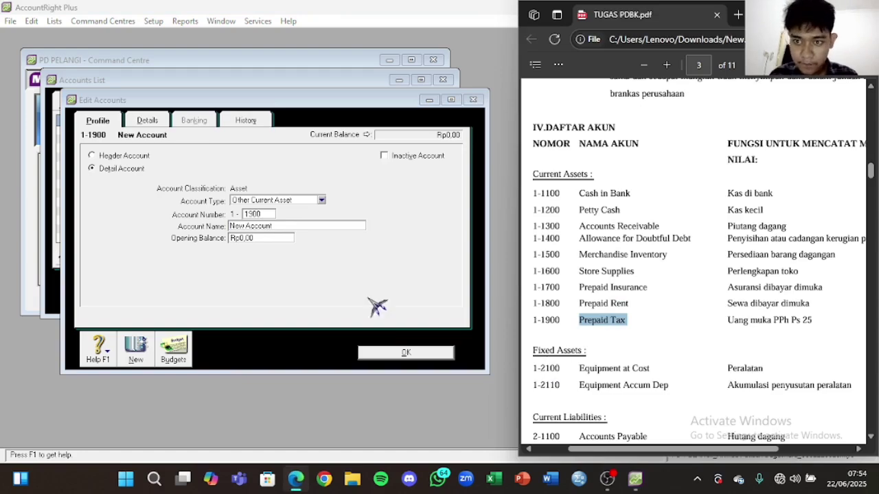
{"action": "left_click", "coordinate": [273, 228]}
{"action": "left_click_drag", "start_coordinate": [273, 227], "coordinate": [245, 226]}
{"action": "key", "text": "ctrl+v"}
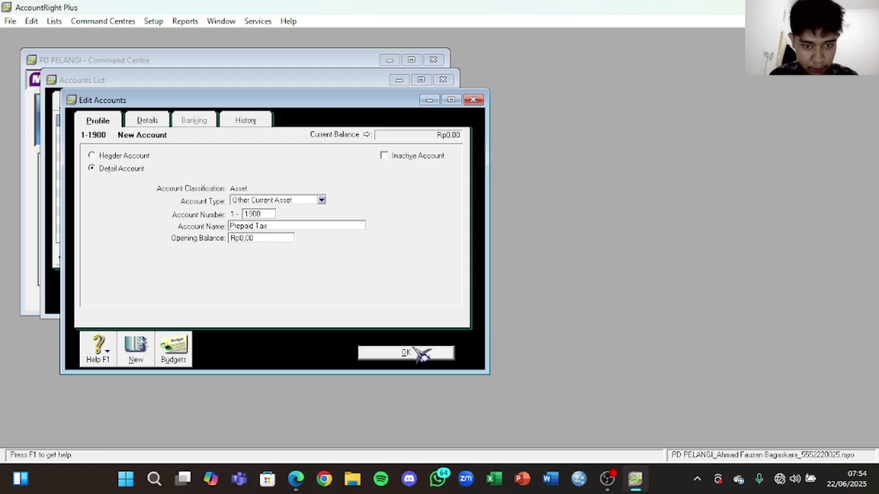
{"action": "left_click", "coordinate": [420, 353]}
{"action": "scroll", "coordinate": [268, 234], "scroll_direction": "down", "scroll_amount": 1}
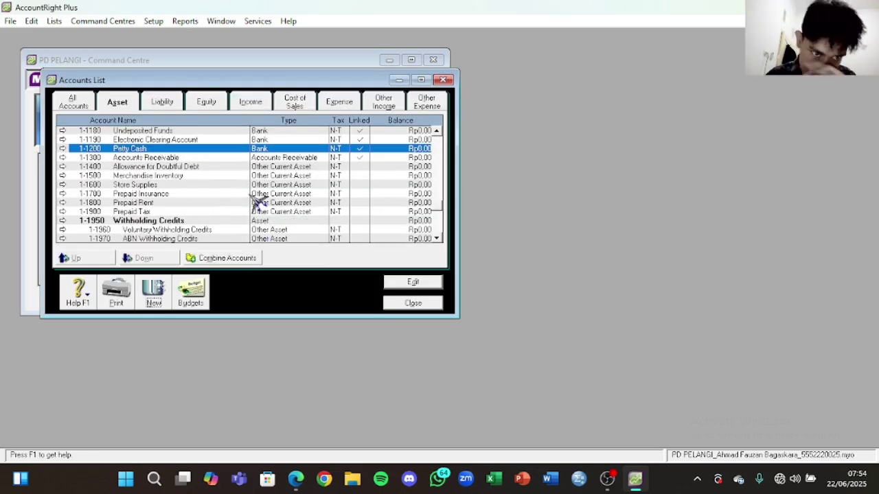
{"action": "scroll", "coordinate": [256, 206], "scroll_direction": "down", "scroll_amount": 1}
Step: Add Fixed Asset account 1-2100 Equipment at Cost
{"action": "left_click", "coordinate": [154, 292]}
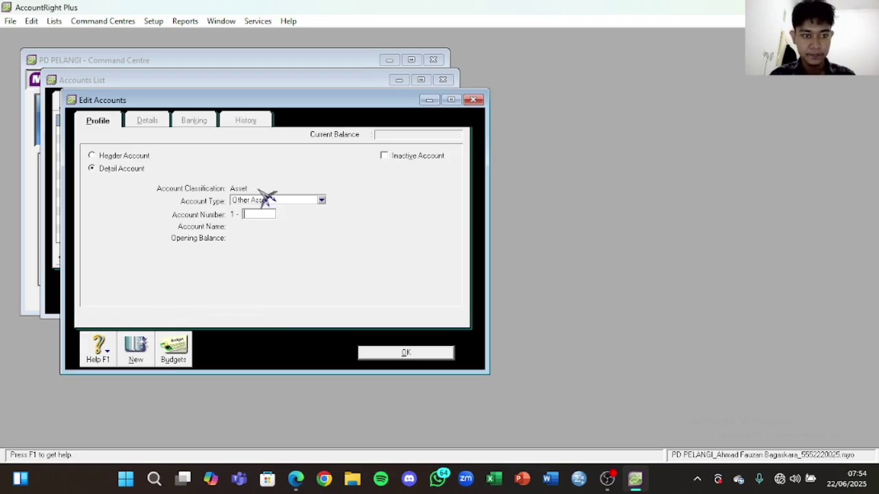
{"action": "left_click", "coordinate": [285, 200]}
{"action": "left_click", "coordinate": [295, 237]}
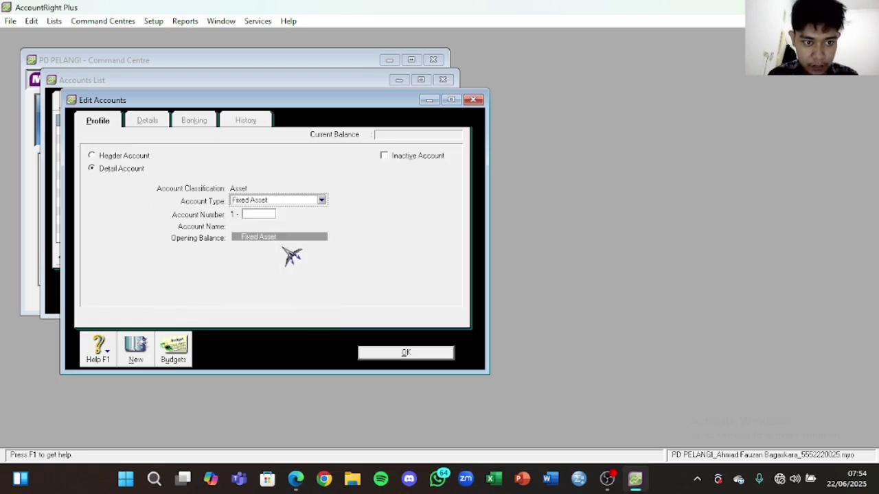
{"action": "left_click", "coordinate": [296, 476]}
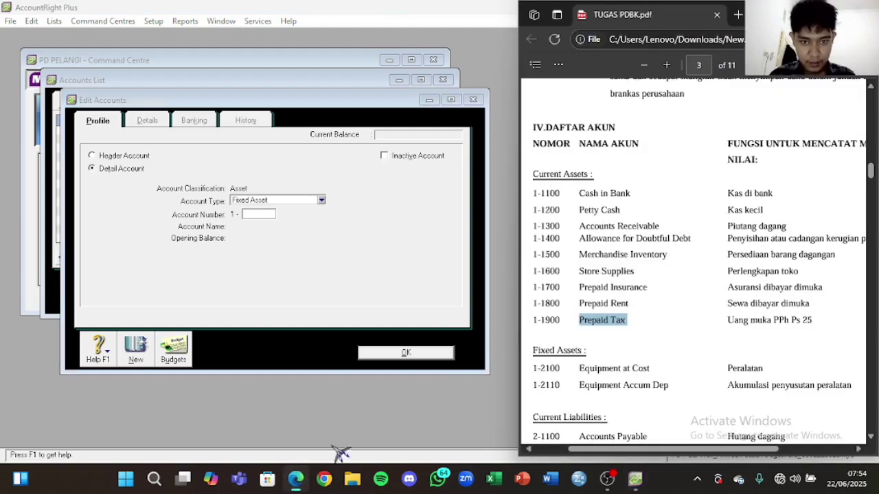
{"action": "scroll", "coordinate": [644, 246], "scroll_direction": "down", "scroll_amount": 3}
{"action": "left_click_drag", "start_coordinate": [656, 238], "coordinate": [579, 240]}
{"action": "key", "text": "ctrl+c"}
{"action": "left_click", "coordinate": [261, 213]}
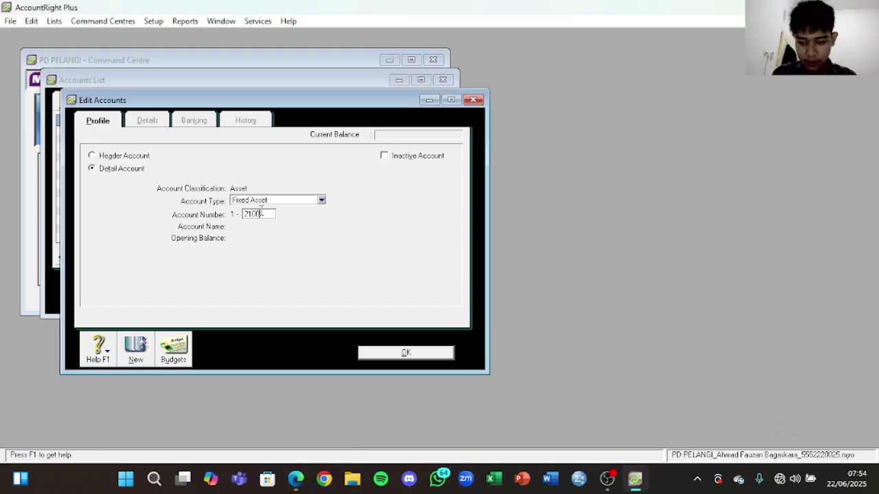
{"action": "type", "text": "2100"}
{"action": "key", "text": "Tab"}
{"action": "key", "text": "ctrl+v"}
{"action": "left_click", "coordinate": [426, 354]}
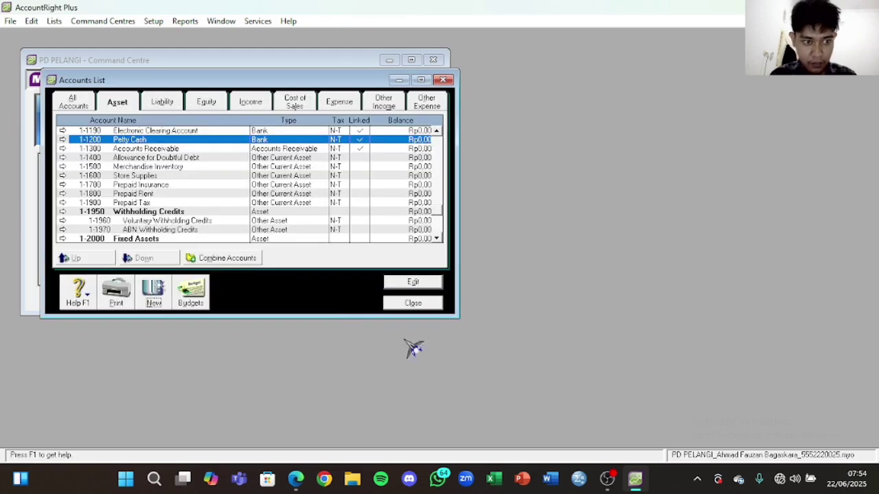
{"action": "scroll", "coordinate": [232, 210], "scroll_direction": "down", "scroll_amount": 1}
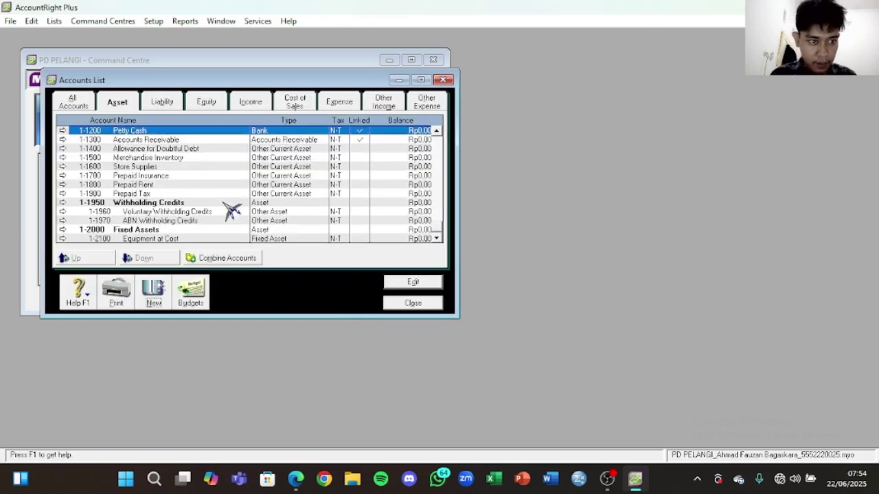
Step: Add Fixed Asset account 1-2110 Equipment Accum Dep, then list the liability accounts
{"action": "left_click", "coordinate": [160, 302]}
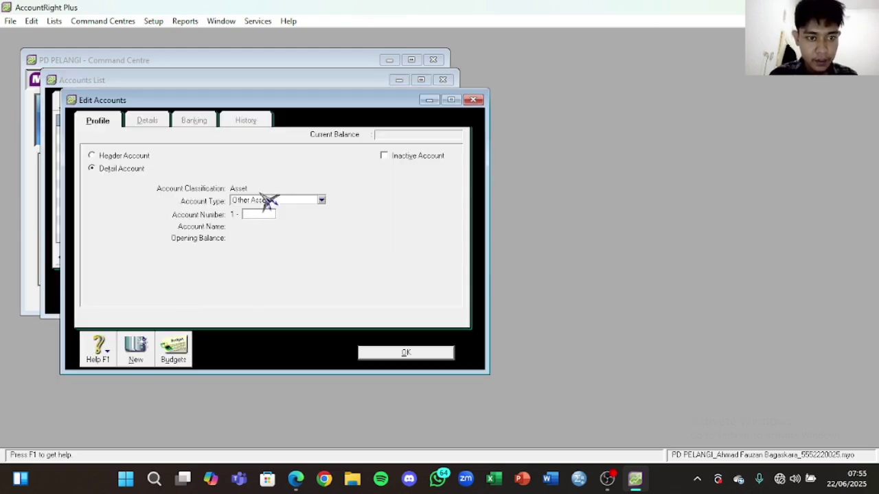
{"action": "left_click", "coordinate": [267, 200]}
{"action": "left_click", "coordinate": [274, 238]}
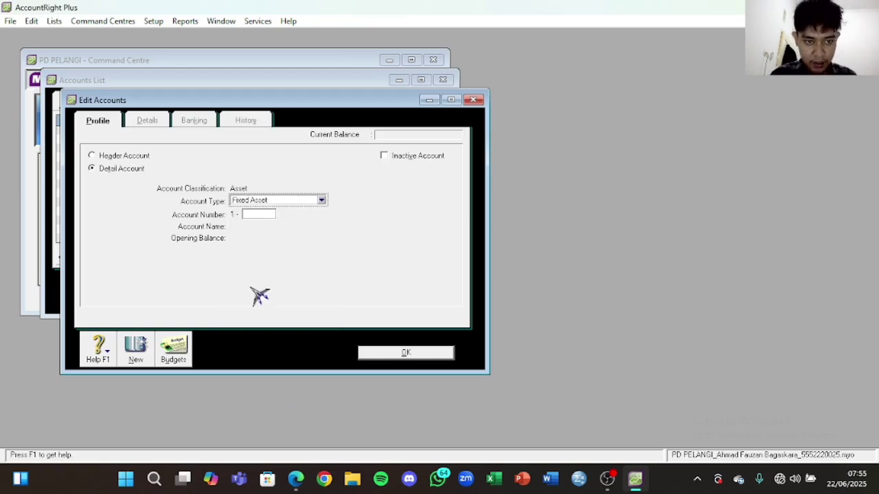
{"action": "left_click", "coordinate": [261, 213]}
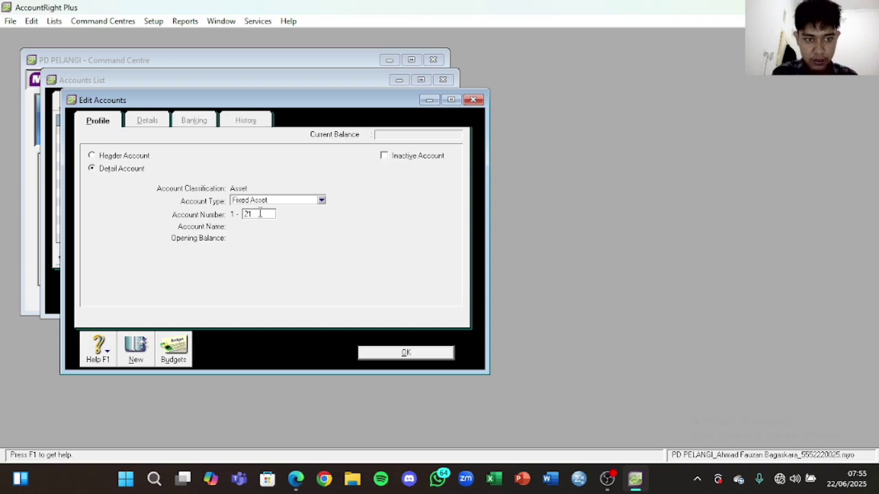
{"action": "key", "text": "Tab"}
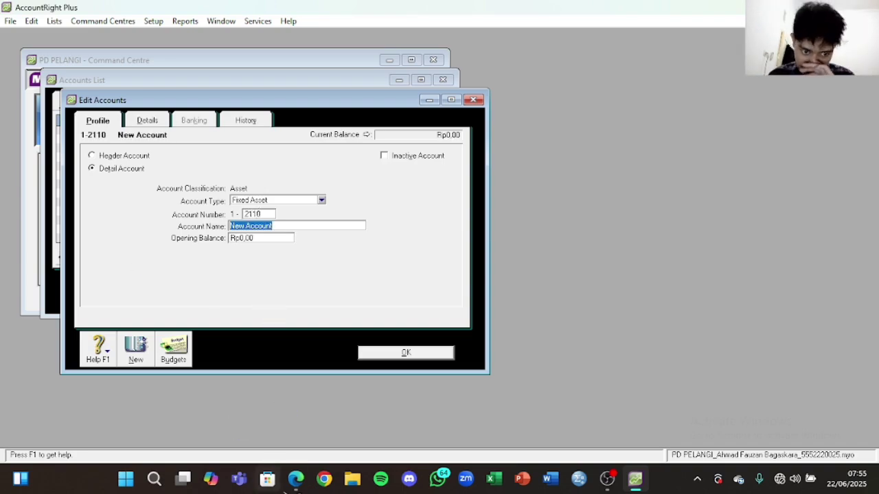
{"action": "left_click", "coordinate": [296, 479]}
{"action": "left_click_drag", "start_coordinate": [667, 259], "coordinate": [578, 264]}
{"action": "key", "text": "ctrl+c"}
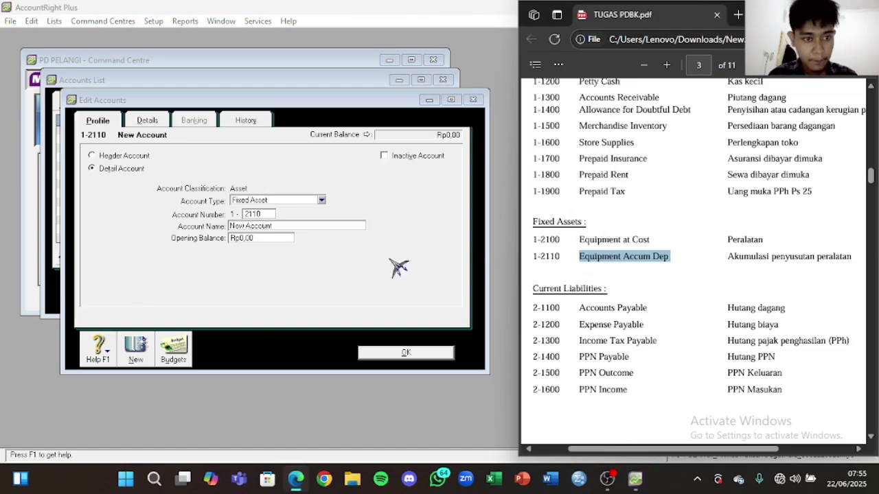
{"action": "left_click", "coordinate": [217, 221]}
{"action": "key", "text": "ctrl+v"}
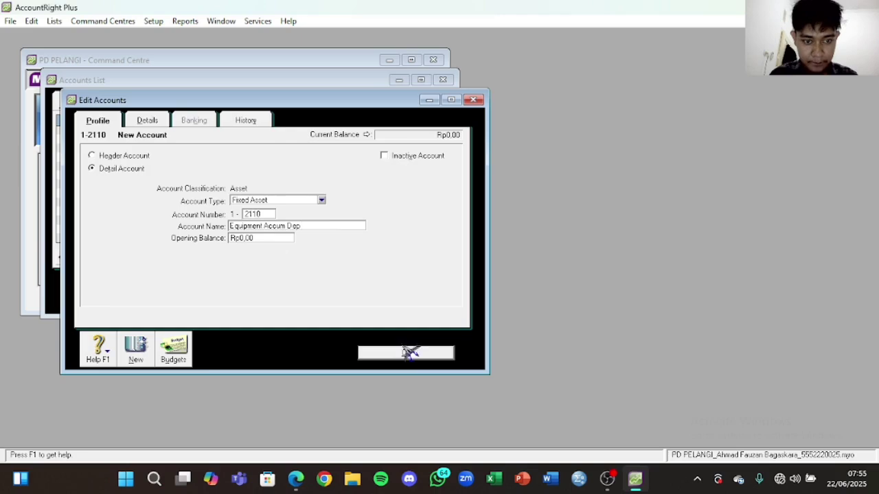
{"action": "left_click", "coordinate": [405, 352]}
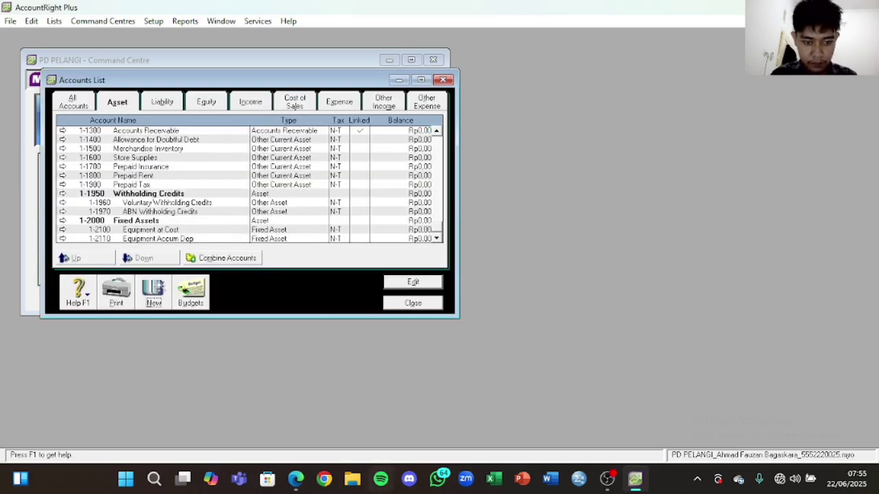
{"action": "left_click", "coordinate": [296, 478]}
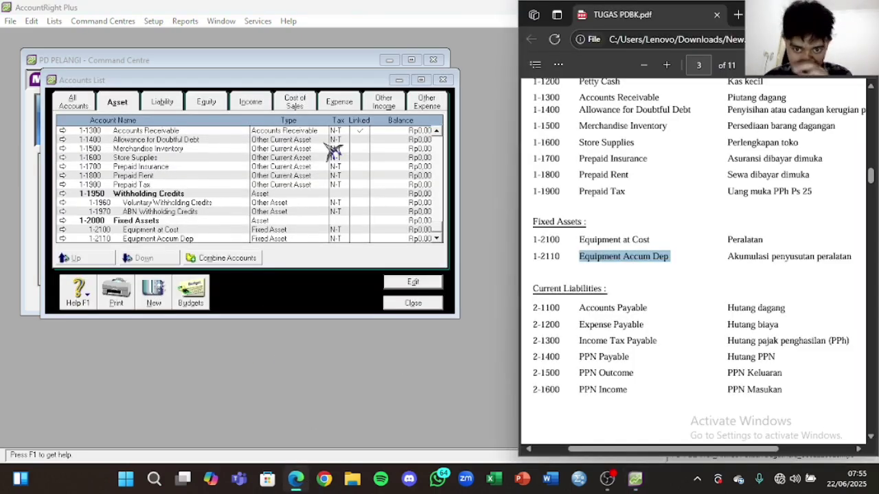
{"action": "left_click", "coordinate": [157, 102]}
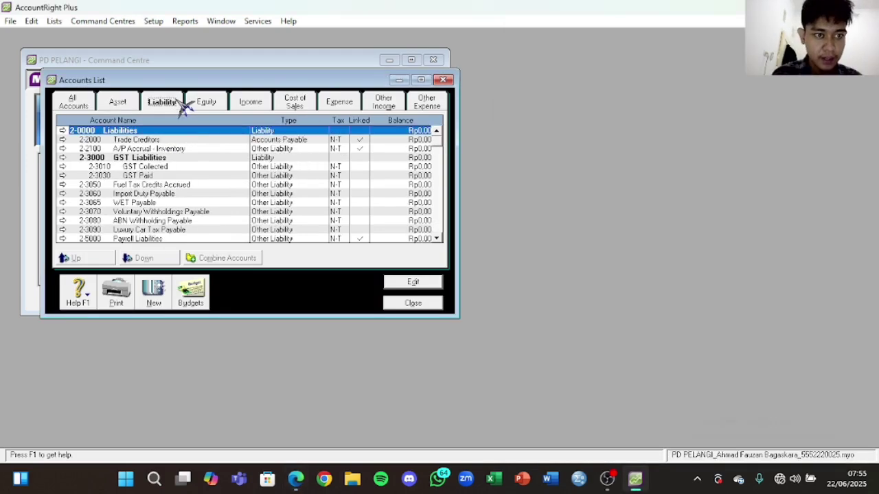
Step: Rename the Trade Creditors liability account to Accounts Payable
{"action": "left_click", "coordinate": [182, 141]}
{"action": "double_click", "coordinate": [183, 140]}
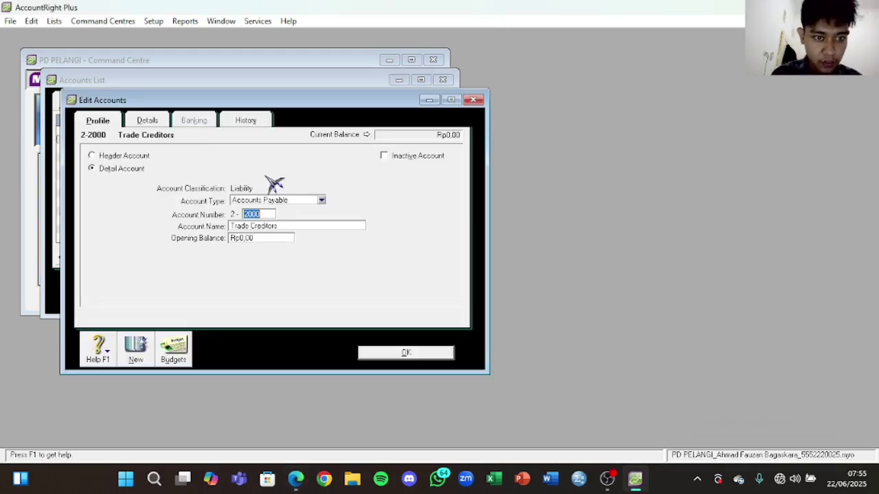
{"action": "left_click", "coordinate": [294, 226]}
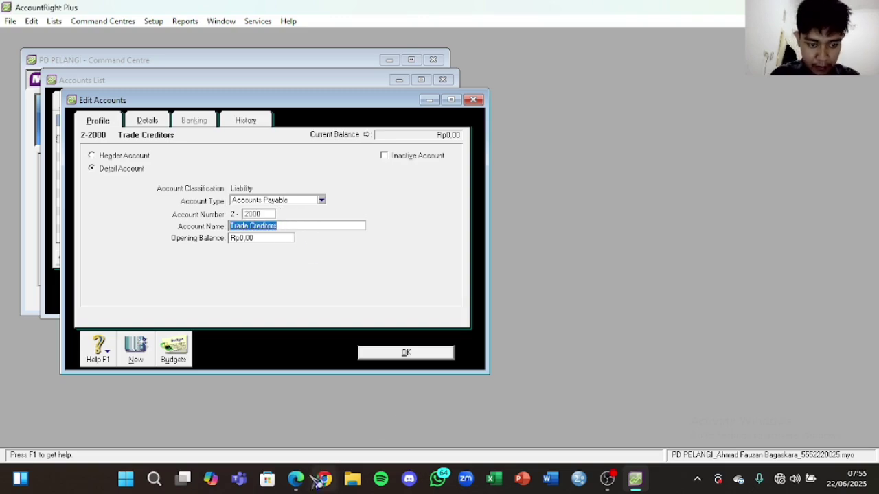
{"action": "left_click", "coordinate": [295, 479]}
{"action": "left_click_drag", "start_coordinate": [650, 309], "coordinate": [577, 306]}
{"action": "left_click", "coordinate": [312, 241]}
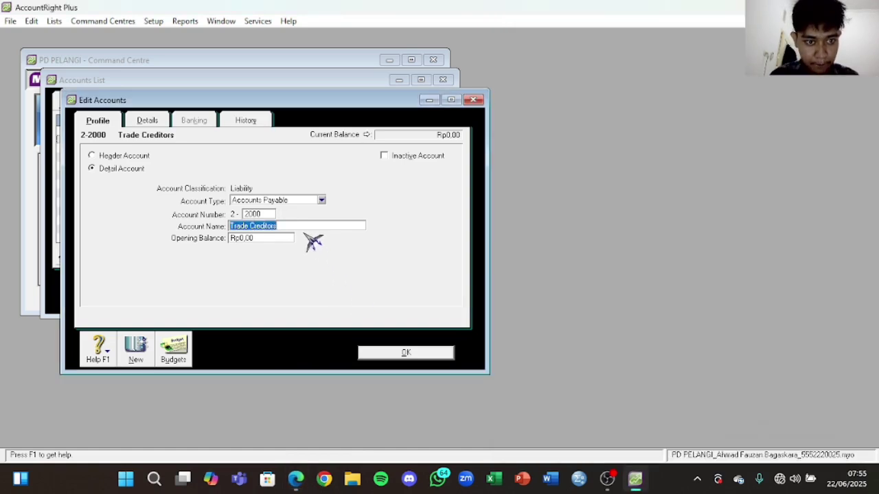
{"action": "key", "text": "ctrl+v"}
{"action": "left_click", "coordinate": [404, 352]}
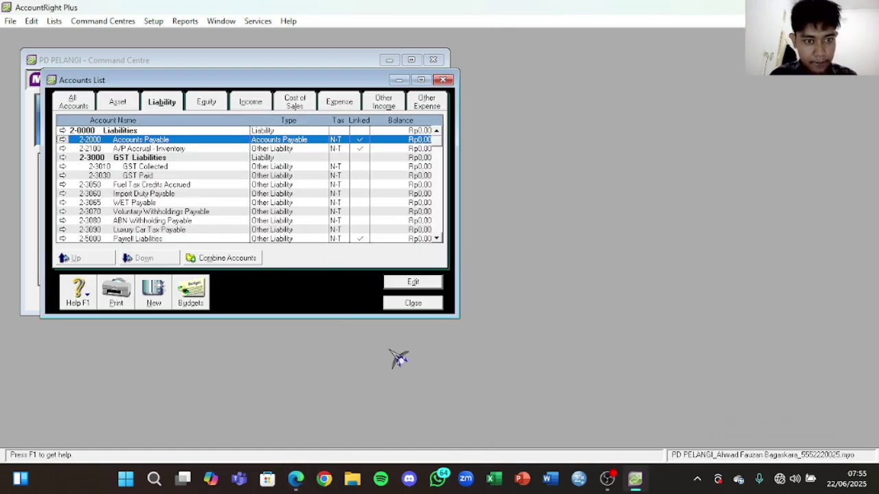
Step: Rename GST Paid to PPN Income and renumber it 2-1600
{"action": "double_click", "coordinate": [194, 177]}
{"action": "left_click", "coordinate": [270, 223]}
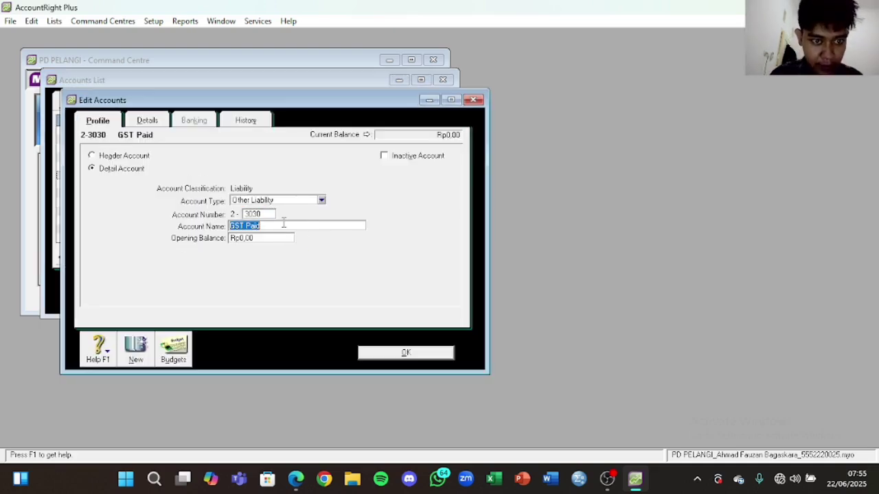
{"action": "key", "text": "Caps_Lock"}
{"action": "type", "text": "P"}
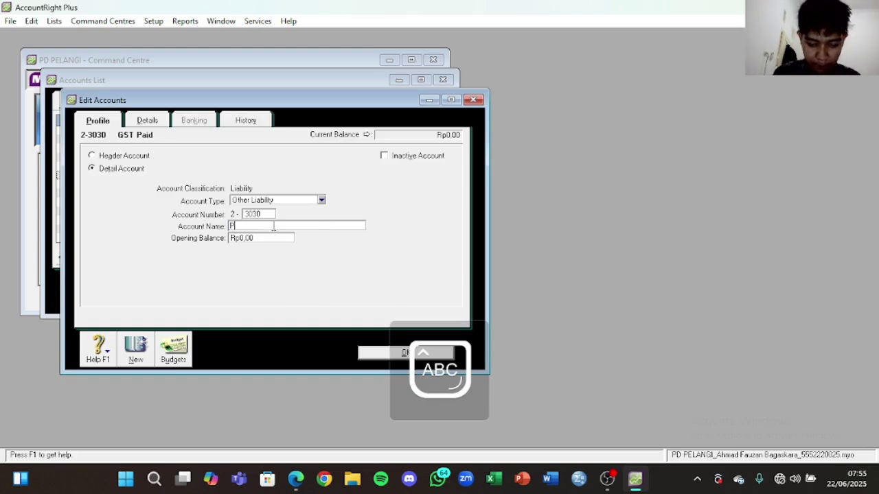
{"action": "type", "text": "PN I"}
{"action": "key", "text": "Caps_Lock"}
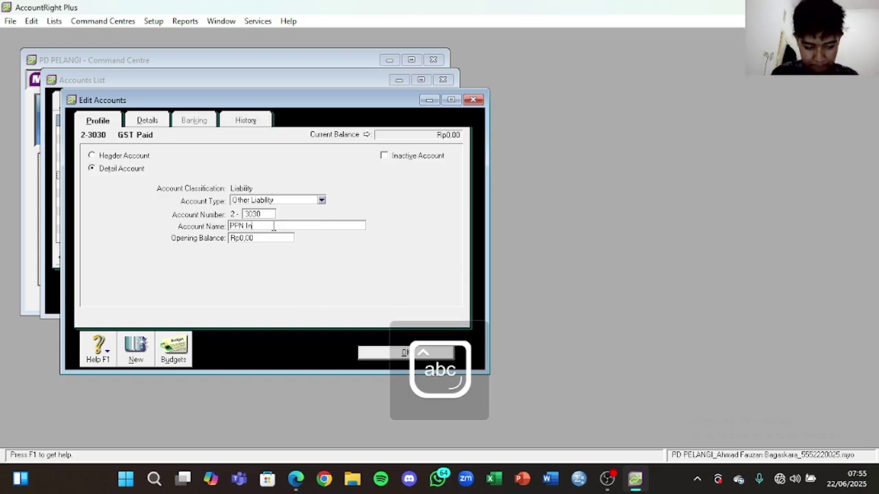
{"action": "left_click", "coordinate": [295, 479]}
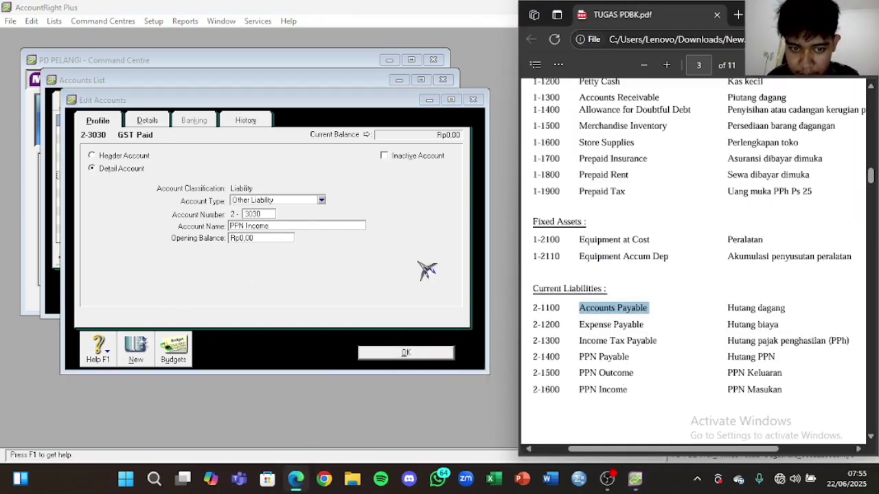
{"action": "left_click", "coordinate": [264, 215]}
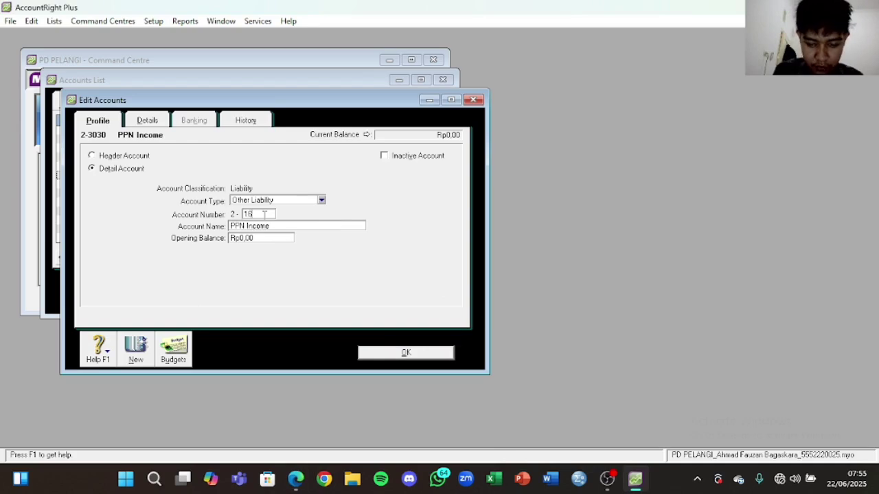
{"action": "left_click", "coordinate": [410, 354]}
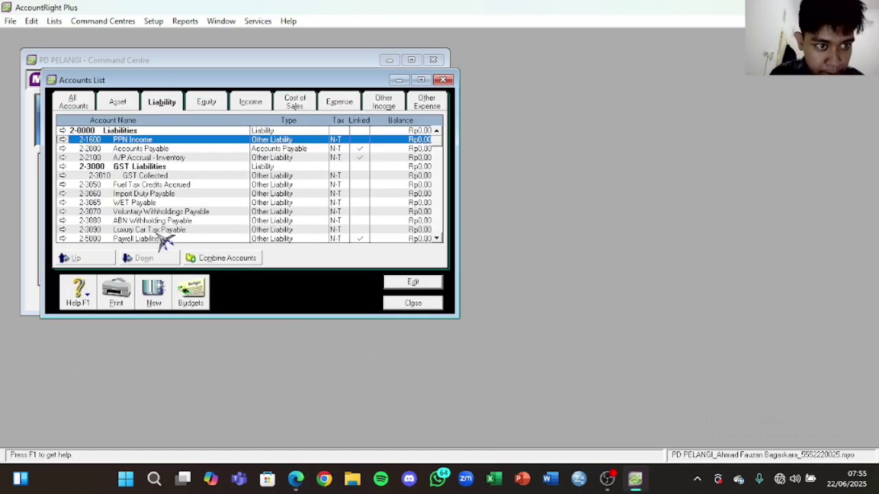
Step: Change GST Collected to 2-1500 PPN Outcome, keeping the Other Liability type
{"action": "double_click", "coordinate": [173, 176]}
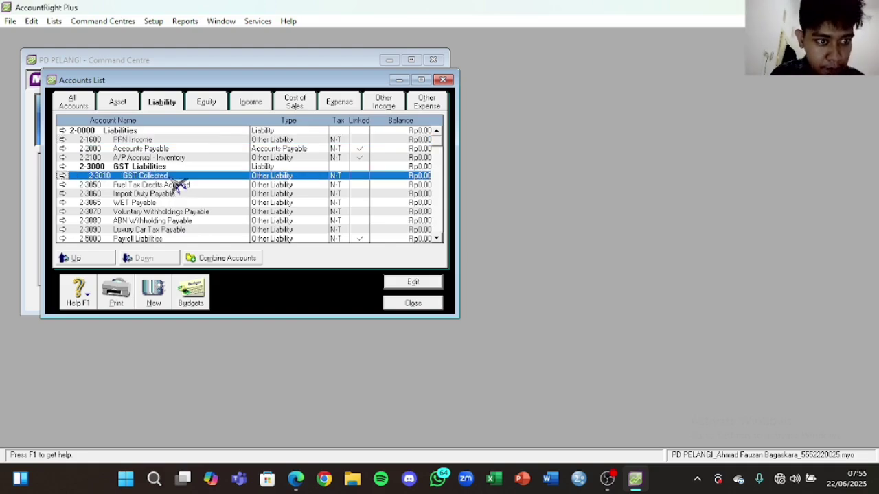
{"action": "left_click", "coordinate": [294, 226]}
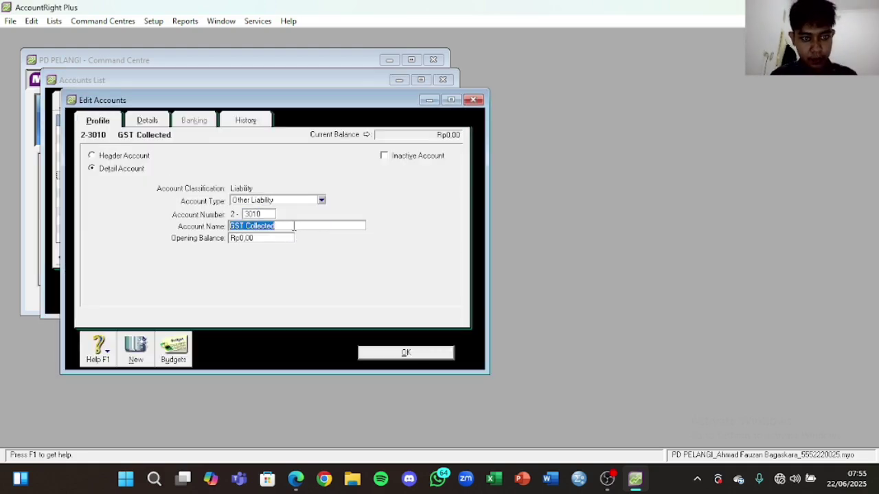
{"action": "key", "text": "Caps_Lock"}
{"action": "type", "text": "PPN"}
{"action": "key", "text": "Caps_Lock"}
{"action": "type", "text": "Outcome"}
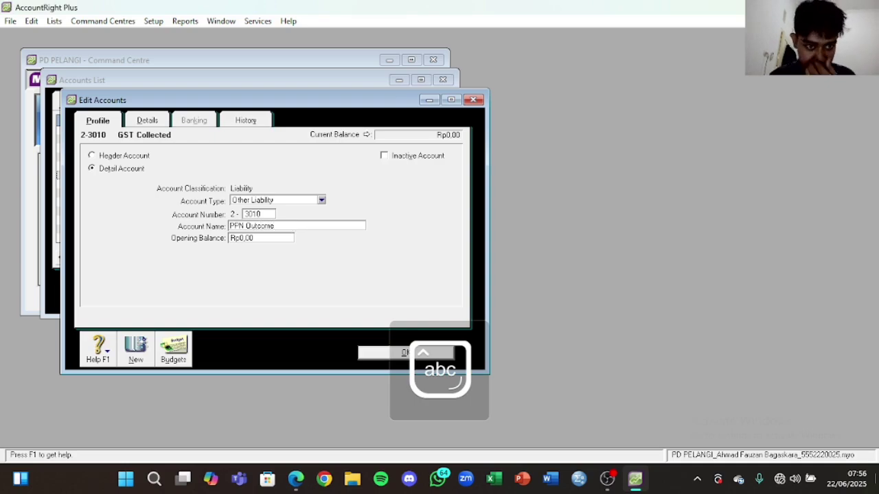
{"action": "left_click", "coordinate": [295, 479]}
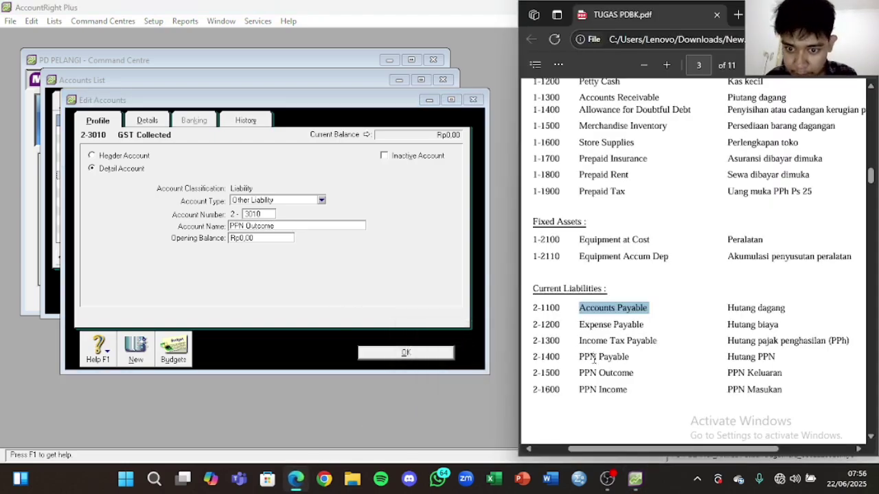
{"action": "left_click", "coordinate": [265, 215]}
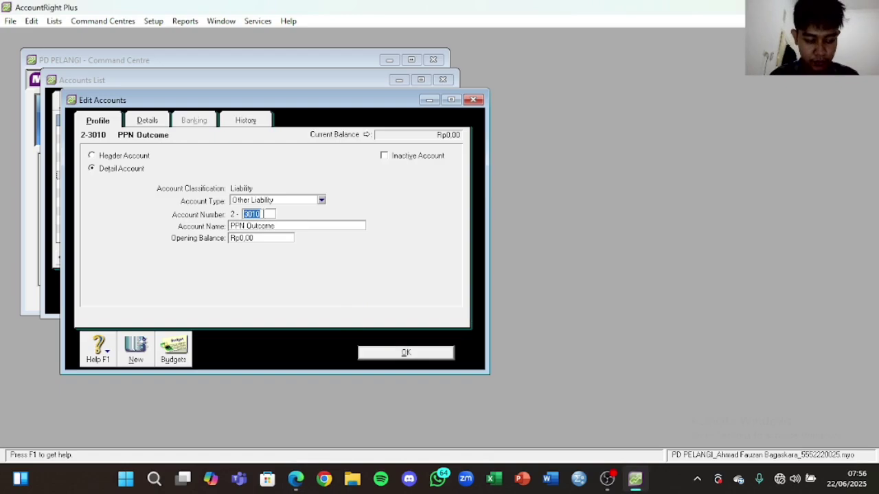
{"action": "type", "text": "15"}
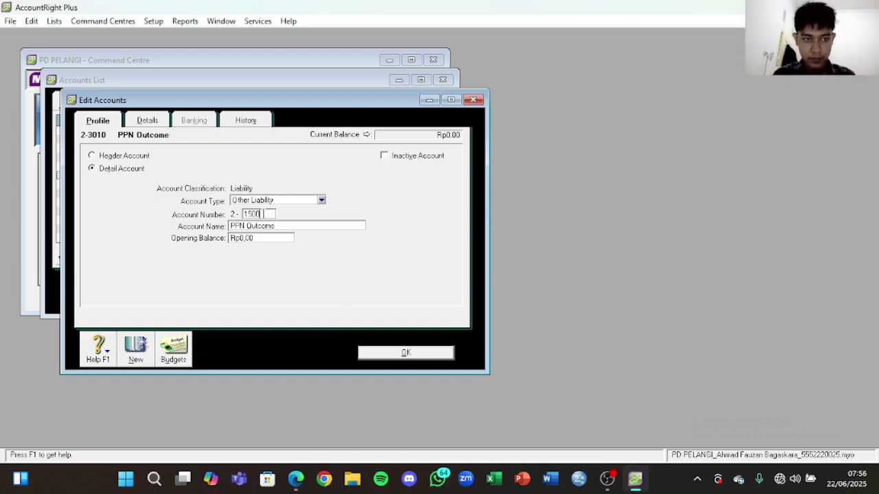
{"action": "left_click", "coordinate": [306, 201]}
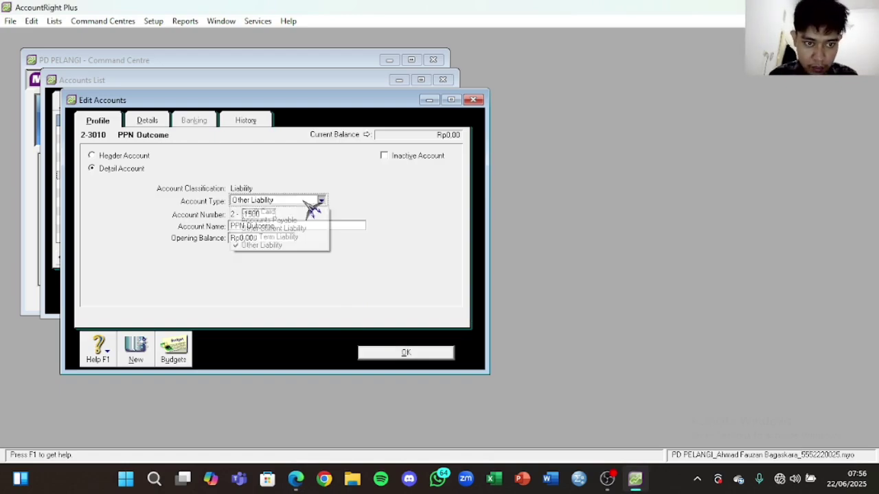
{"action": "left_click", "coordinate": [302, 246]}
{"action": "left_click", "coordinate": [407, 356]}
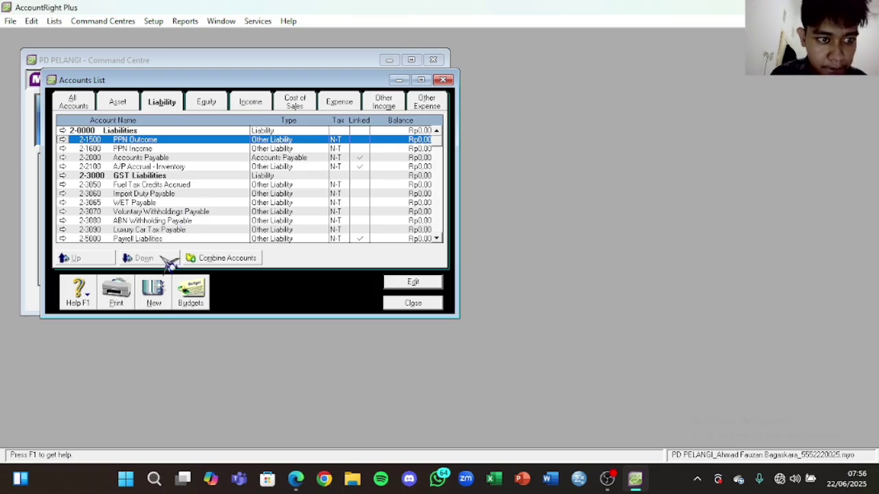
Step: Create liability header account 2-1000 named Current Liability
{"action": "left_click", "coordinate": [155, 297]}
{"action": "left_click", "coordinate": [132, 158]}
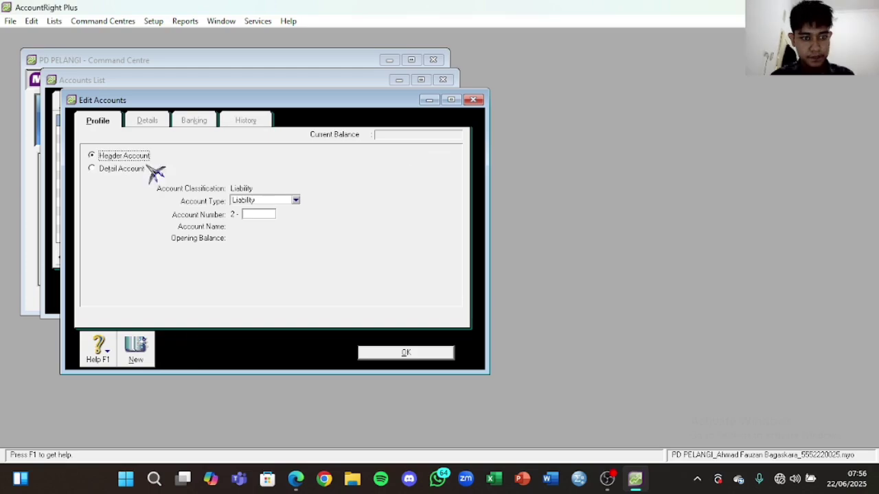
{"action": "left_click", "coordinate": [295, 479]}
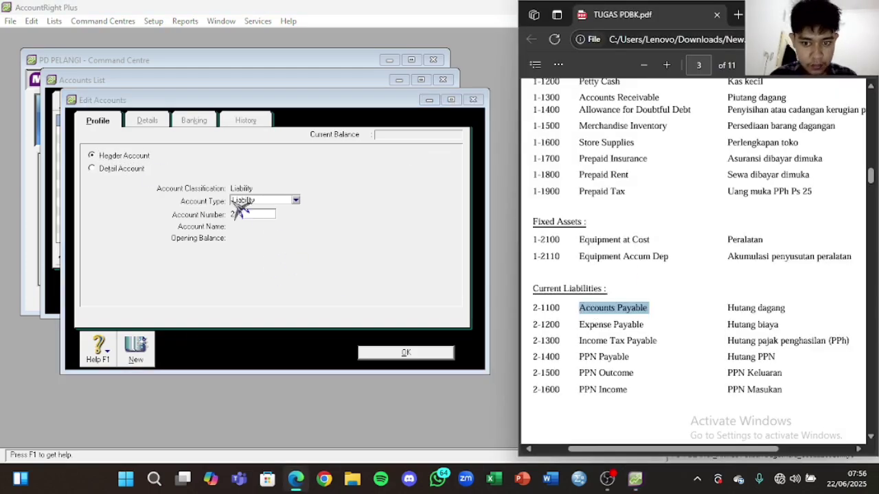
{"action": "left_click", "coordinate": [260, 215]}
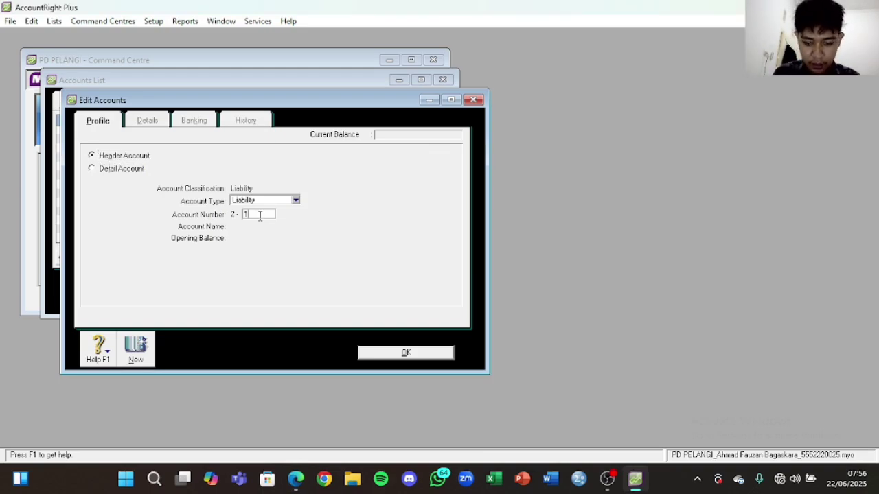
{"action": "type", "text": "1000"}
{"action": "key", "text": "Tab"}
{"action": "key", "text": "Caps_Lock"}
{"action": "type", "text": "C"}
{"action": "key", "text": "Caps_Lock"}
{"action": "type", "text": "urrent"}
{"action": "key", "text": "Caps_Lock"}
{"action": "type", "text": "L"}
{"action": "key", "text": "Caps_Lock"}
{"action": "type", "text": "i"}
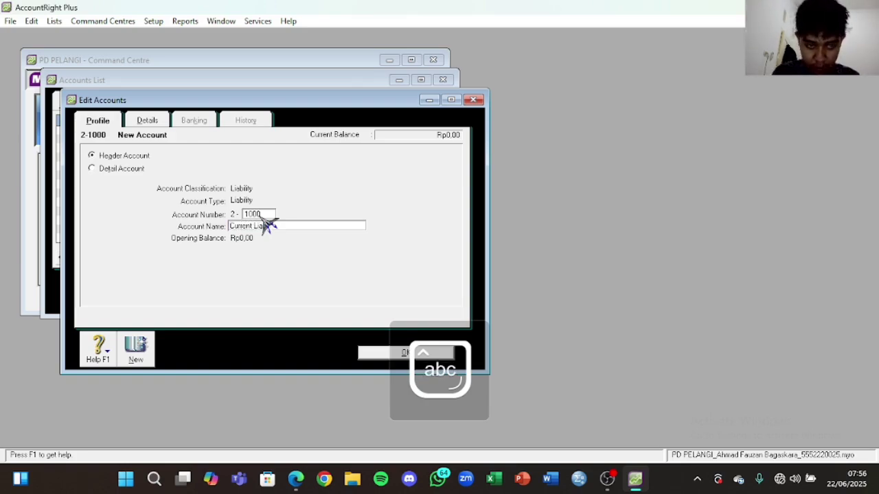
{"action": "type", "text": "ability"}
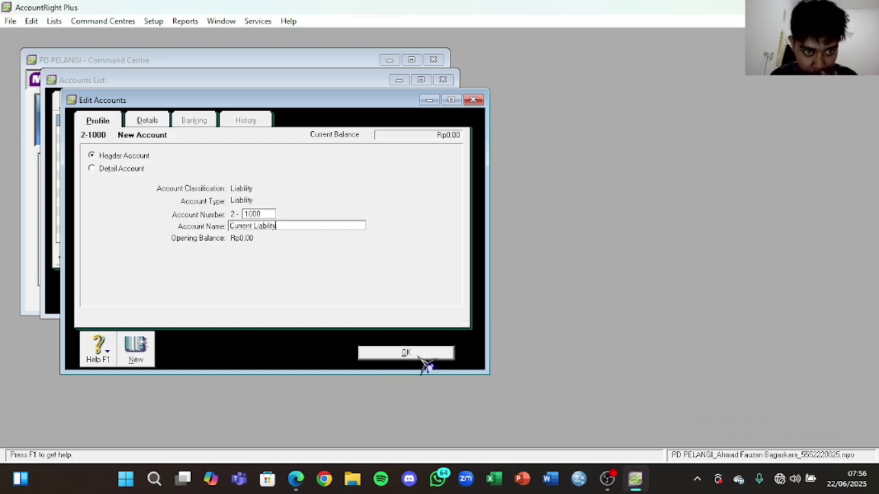
{"action": "left_click", "coordinate": [420, 356]}
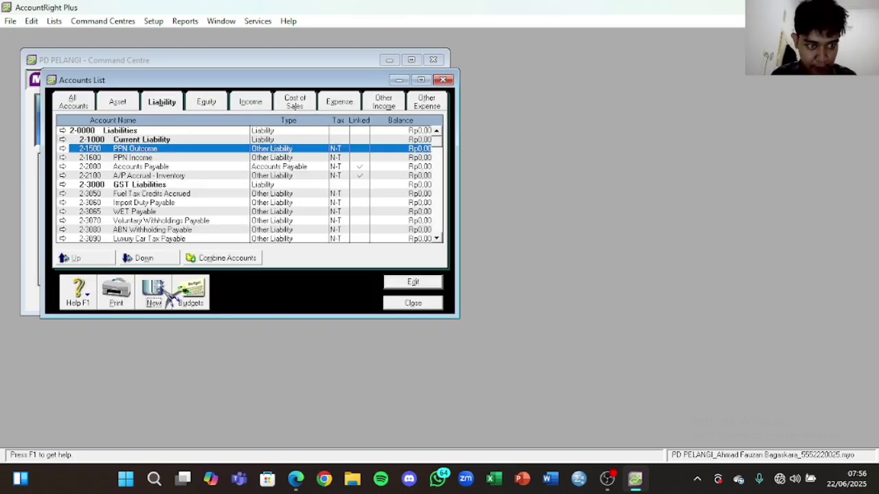
Step: Start another new liability header account, checking the PDF's account list
{"action": "left_click", "coordinate": [155, 294]}
{"action": "left_click", "coordinate": [110, 155]}
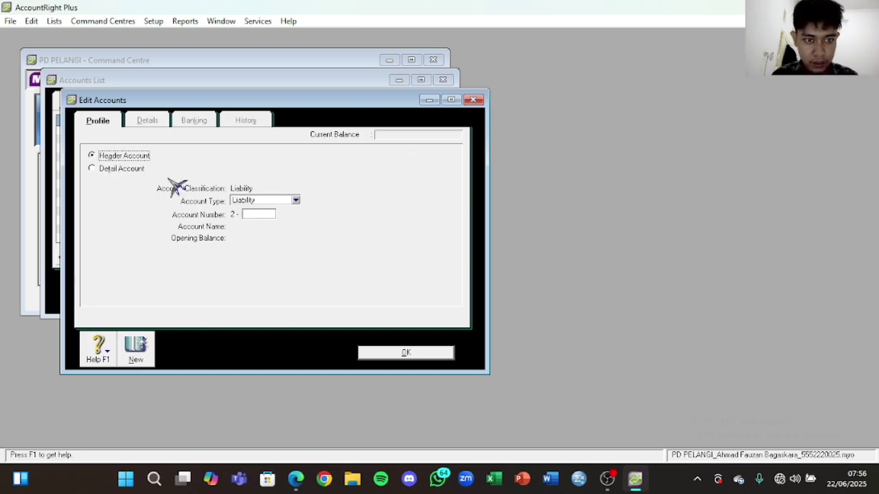
{"action": "left_click", "coordinate": [295, 478]}
{"action": "scroll", "coordinate": [640, 226], "scroll_direction": "down", "scroll_amount": 5}
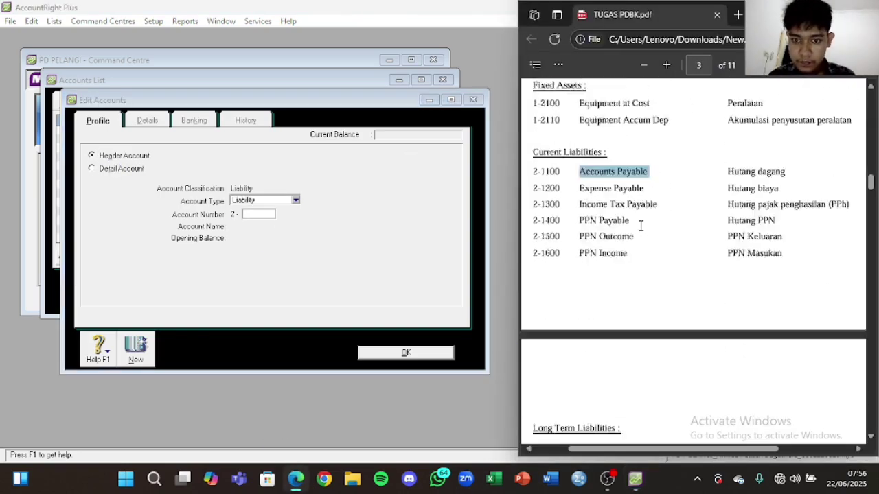
Step: Discard the new account after the warning that number 2000 already exists
{"action": "left_click", "coordinate": [264, 213]}
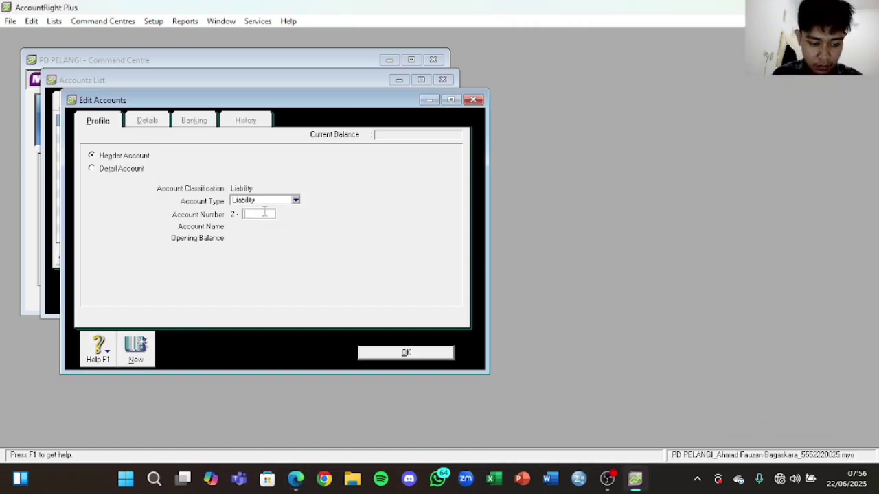
{"action": "key", "text": "Tab"}
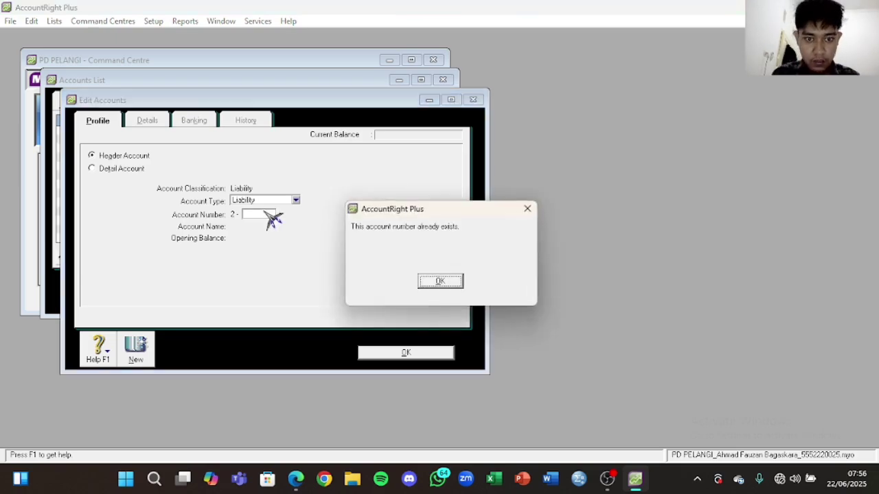
{"action": "left_click", "coordinate": [440, 281]}
{"action": "left_click", "coordinate": [473, 99]}
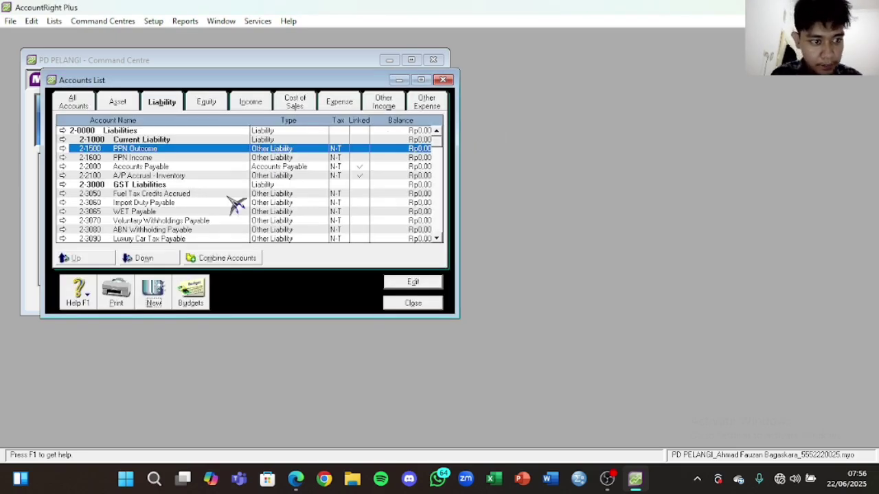
{"action": "scroll", "coordinate": [236, 204], "scroll_direction": "down", "scroll_amount": 1}
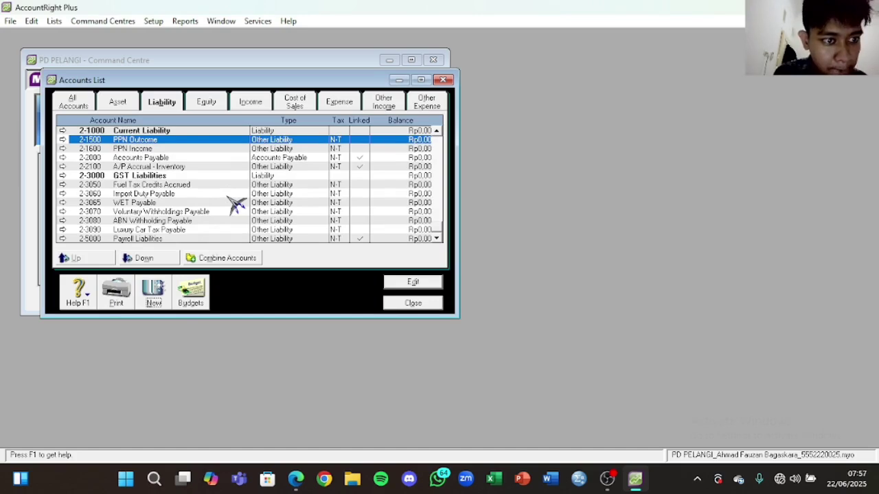
{"action": "left_click", "coordinate": [296, 478]}
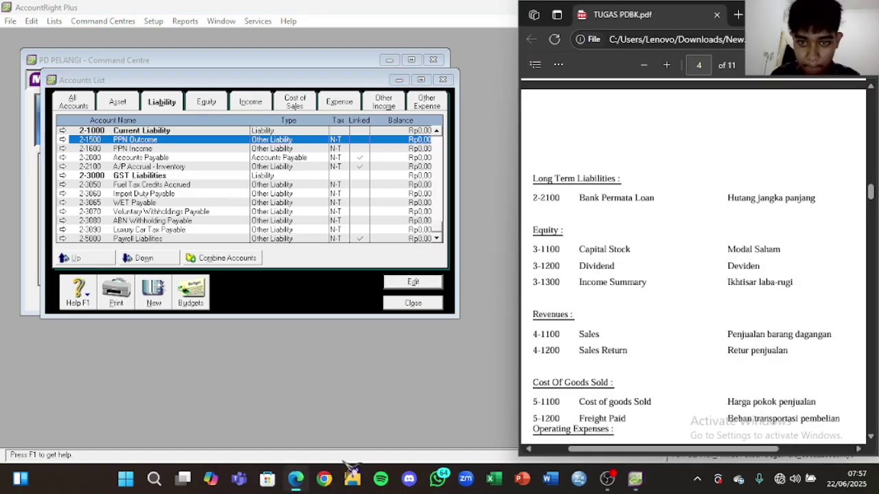
{"action": "scroll", "coordinate": [602, 283], "scroll_direction": "up", "scroll_amount": 3}
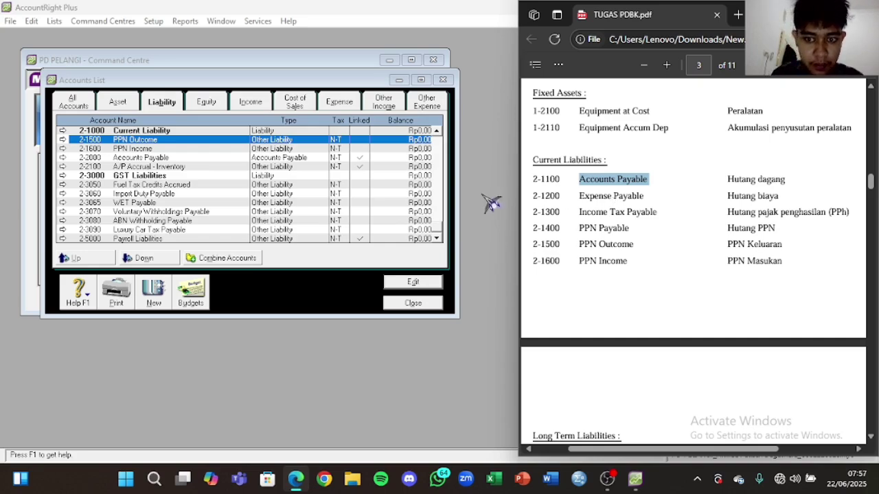
Step: Change Accounts Payable's number from 2-2000 to 2-1200 and save it
{"action": "double_click", "coordinate": [158, 157]}
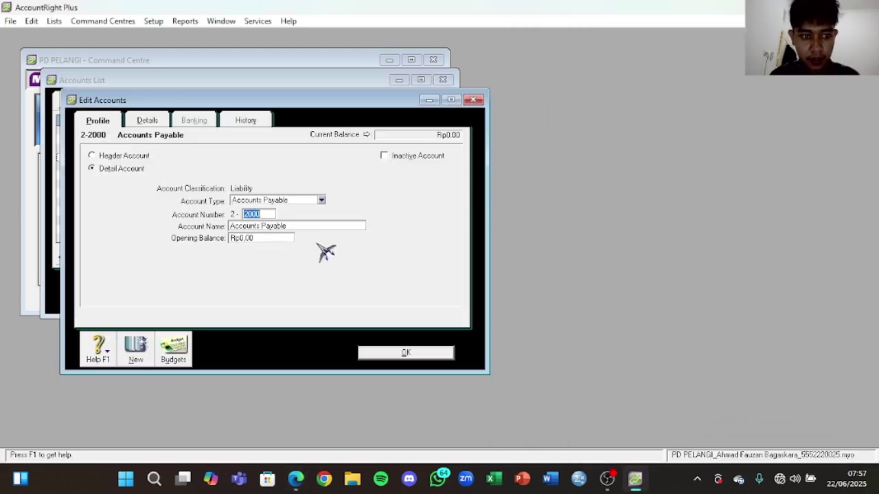
{"action": "left_click", "coordinate": [267, 215]}
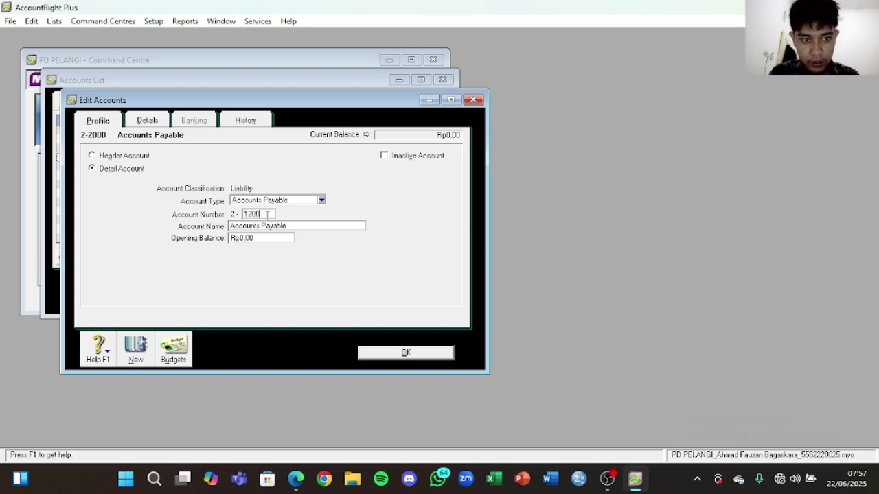
{"action": "key", "text": "Tab"}
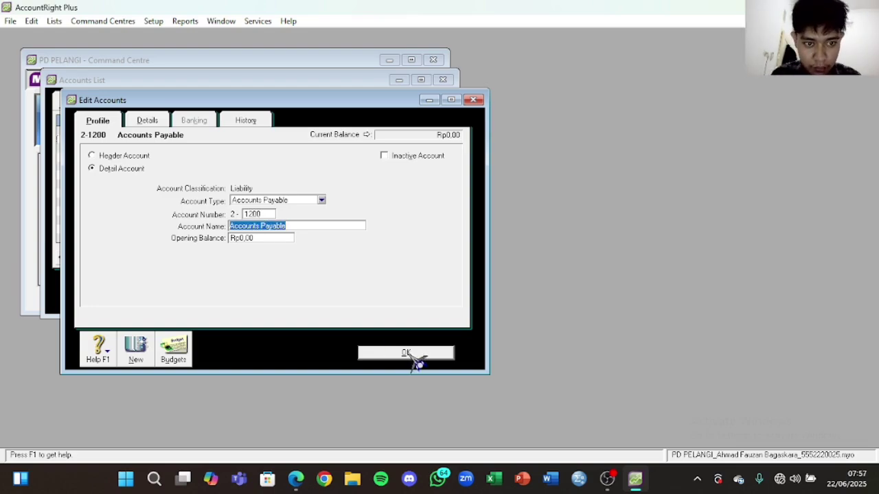
{"action": "left_click", "coordinate": [410, 353]}
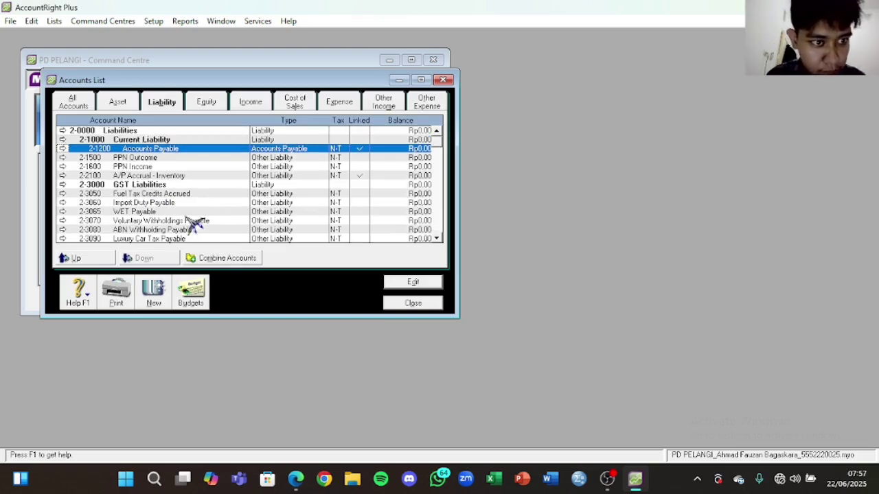
{"action": "left_click", "coordinate": [296, 479]}
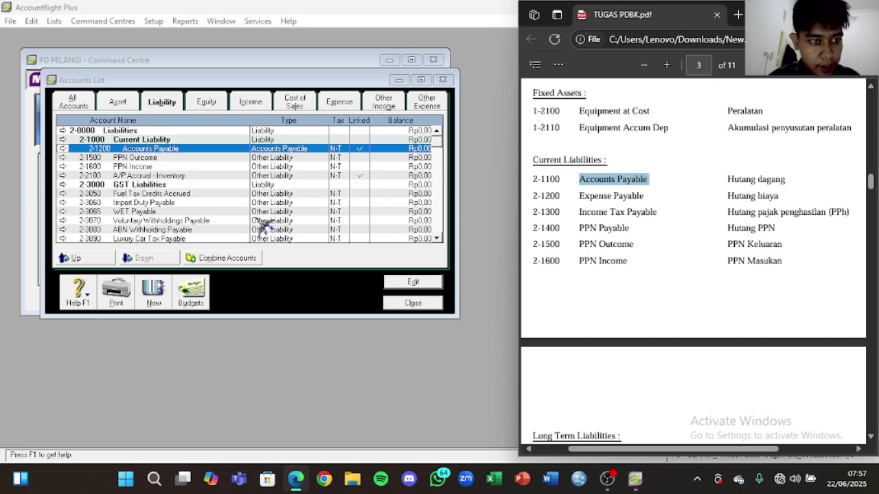
Step: Start a new header account with account number 2-2000
{"action": "left_click", "coordinate": [284, 195]}
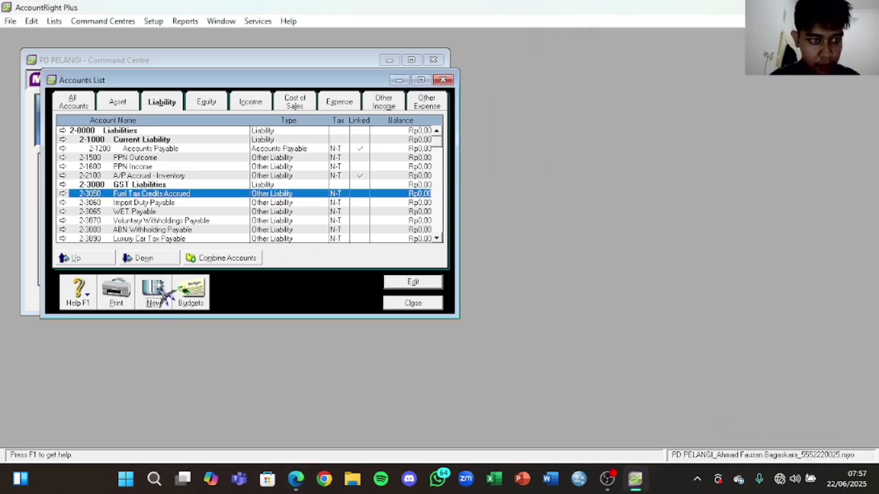
{"action": "left_click", "coordinate": [158, 291]}
{"action": "left_click", "coordinate": [288, 201]}
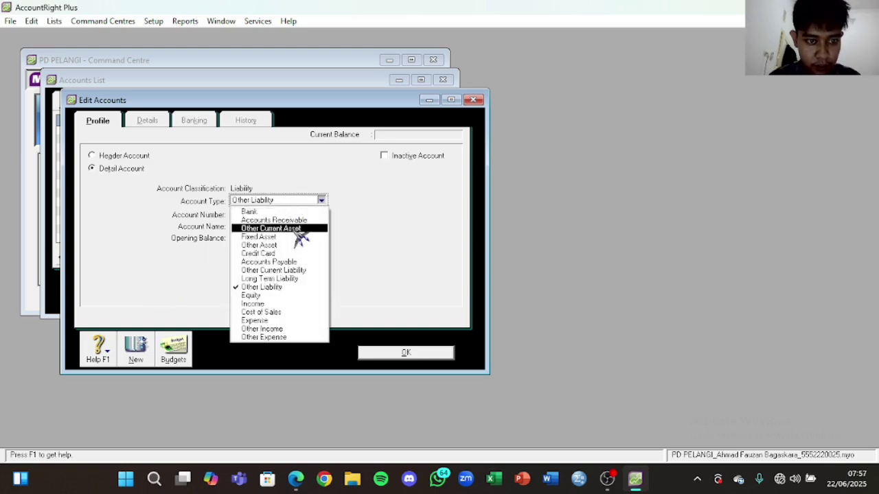
{"action": "left_click", "coordinate": [218, 170]}
{"action": "left_click", "coordinate": [134, 157]}
{"action": "left_click", "coordinate": [294, 200]}
{"action": "left_click", "coordinate": [294, 199]}
{"action": "left_click", "coordinate": [266, 215]}
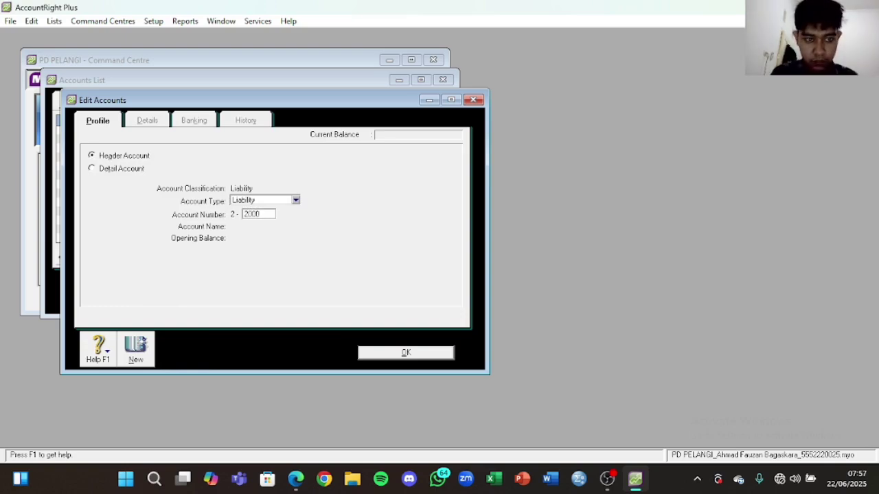
{"action": "key", "text": "Tab"}
Step: Name the header account 'Long Term Liability' and save it
{"action": "key", "text": "Caps_Lock"}
{"action": "type", "text": "L"}
{"action": "key", "text": "Caps_Lock"}
{"action": "type", "text": "o"}
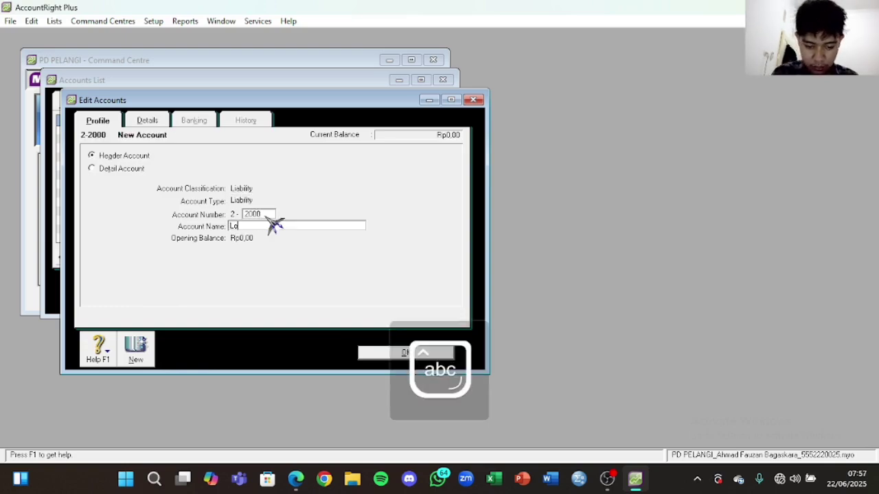
{"action": "type", "text": "ngterm"}
{"action": "key", "text": "Caps_Lock"}
{"action": "type", "text": "L"}
{"action": "key", "text": "Caps_Lock"}
{"action": "type", "text": "iability"}
{"action": "left_click", "coordinate": [295, 479]}
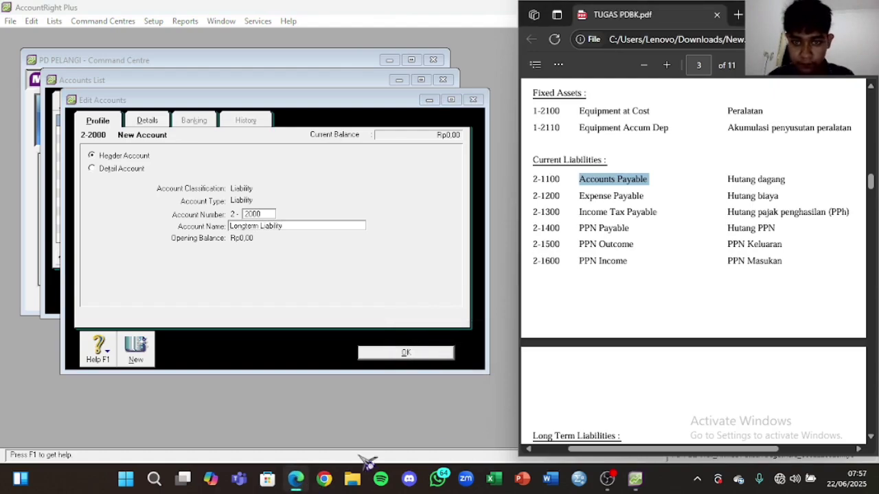
{"action": "scroll", "coordinate": [589, 314], "scroll_direction": "down", "scroll_amount": 2}
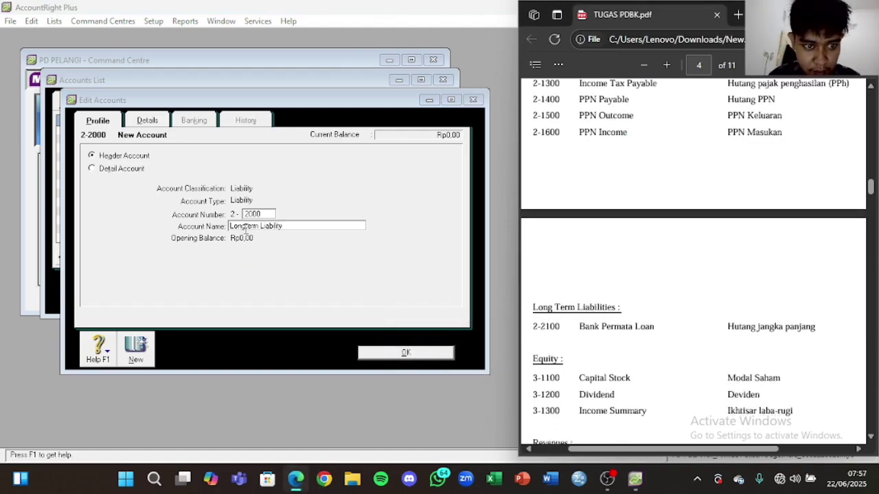
{"action": "left_click", "coordinate": [246, 231]}
{"action": "key", "text": "Caps_Lock"}
{"action": "type", "text": "T"}
{"action": "key", "text": "Delete"}
{"action": "key", "text": "Caps_Lock"}
{"action": "left_click", "coordinate": [405, 353]}
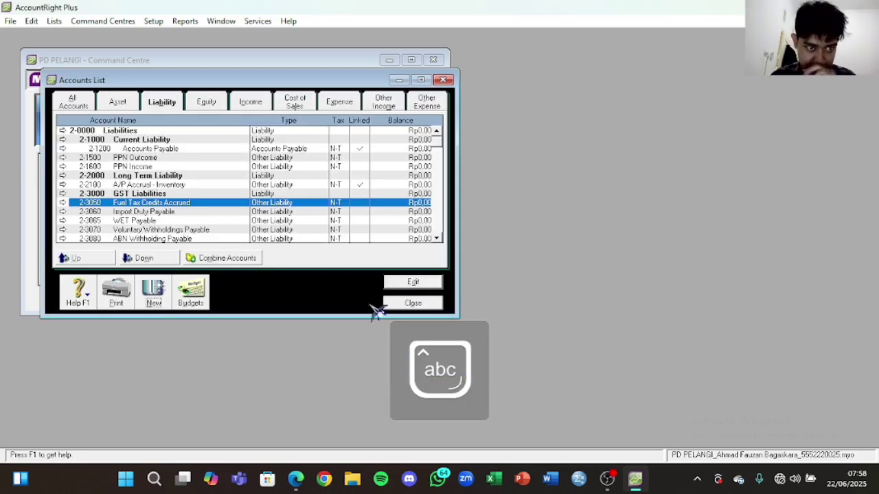
Step: Compare the list with the assignment PDF and highlight Expense Payable there
{"action": "scroll", "coordinate": [203, 203], "scroll_direction": "down", "scroll_amount": 1}
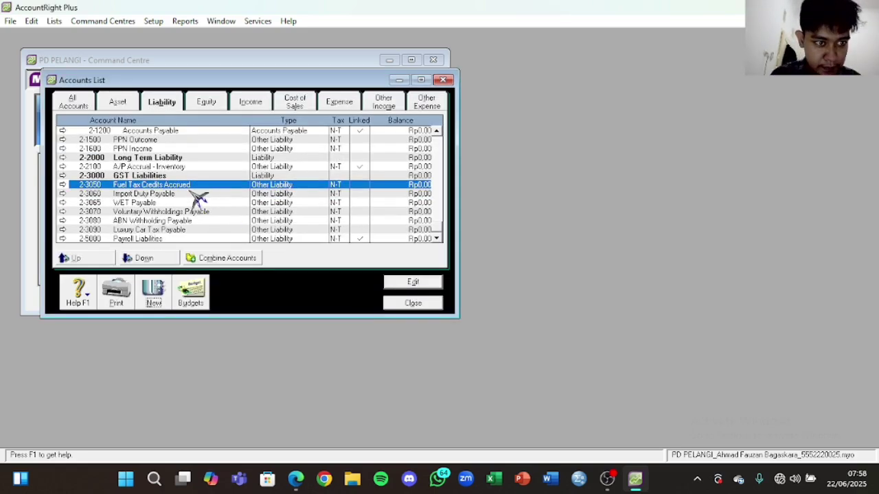
{"action": "scroll", "coordinate": [198, 199], "scroll_direction": "up", "scroll_amount": 1}
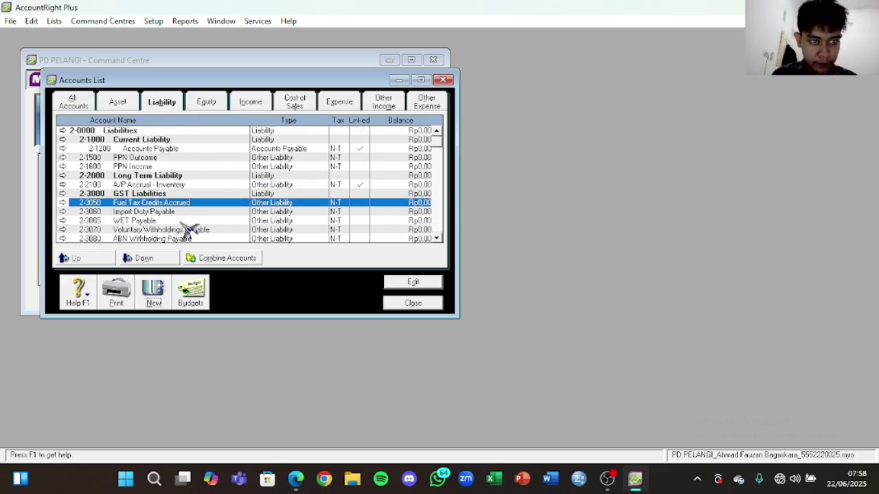
{"action": "left_click", "coordinate": [296, 479]}
{"action": "scroll", "coordinate": [594, 288], "scroll_direction": "down", "scroll_amount": 1}
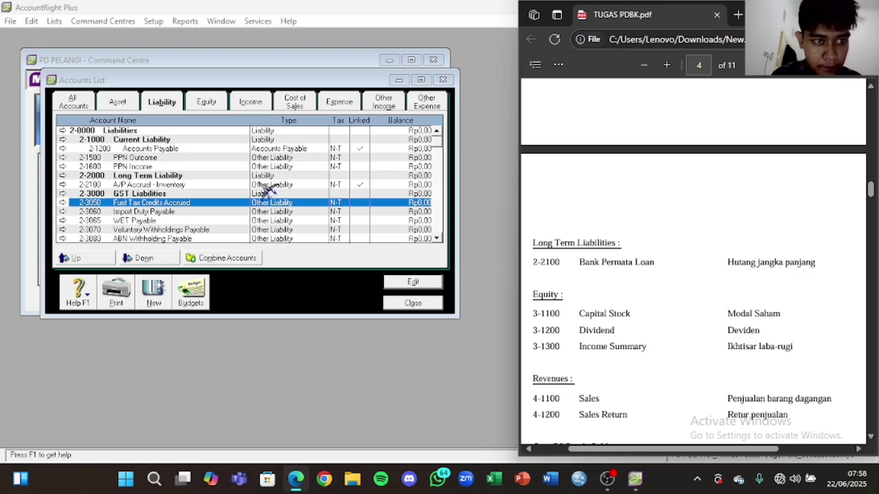
{"action": "scroll", "coordinate": [591, 288], "scroll_direction": "up", "scroll_amount": 5}
{"action": "scroll", "coordinate": [649, 289], "scroll_direction": "down", "scroll_amount": 2}
{"action": "left_click_drag", "start_coordinate": [652, 197], "coordinate": [575, 196]}
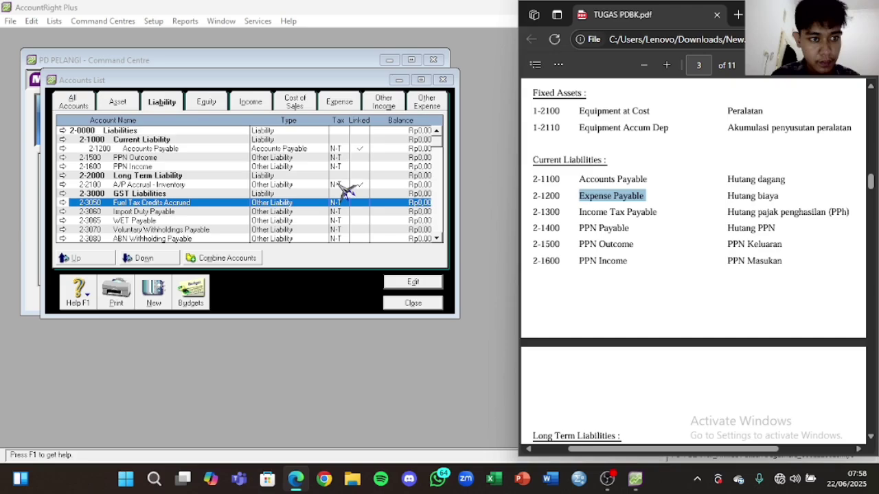
Step: Abandon a new Other Current Liability account after number 1200 proves already taken
{"action": "left_click", "coordinate": [163, 304]}
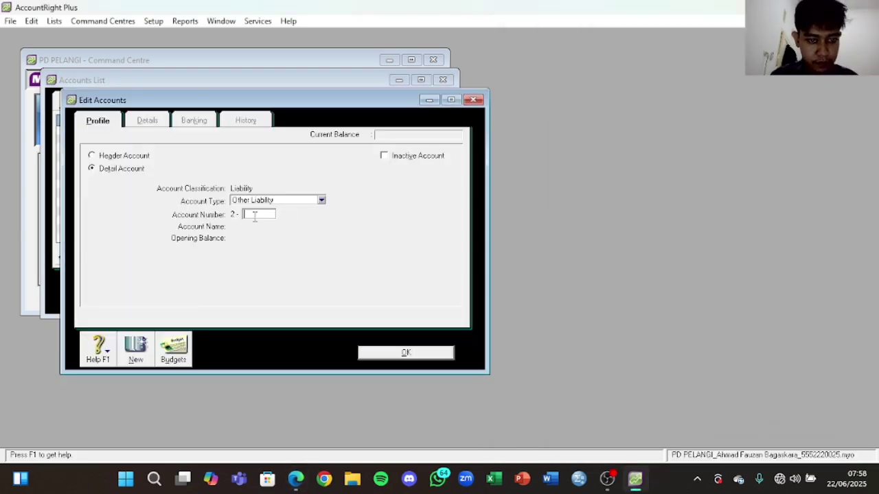
{"action": "left_click", "coordinate": [296, 479]}
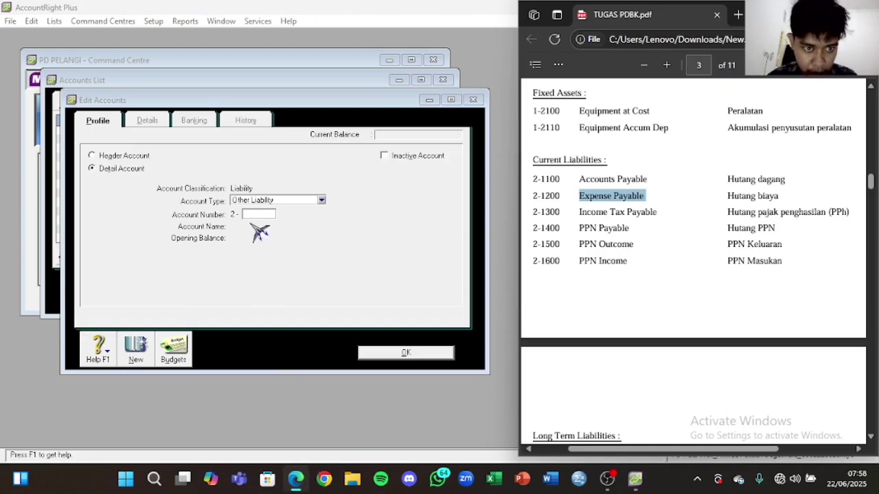
{"action": "left_click", "coordinate": [274, 200]}
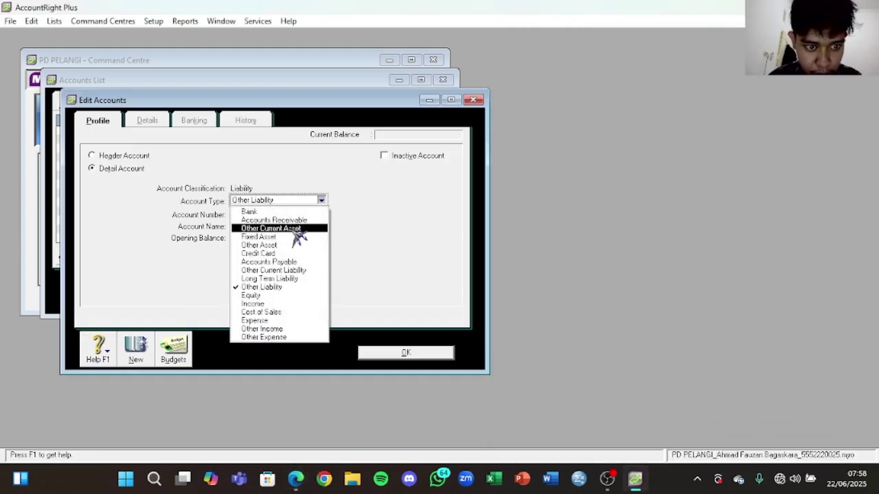
{"action": "left_click", "coordinate": [292, 270]}
{"action": "left_click", "coordinate": [260, 215]}
{"action": "type", "text": "1200"}
{"action": "key", "text": "Tab"}
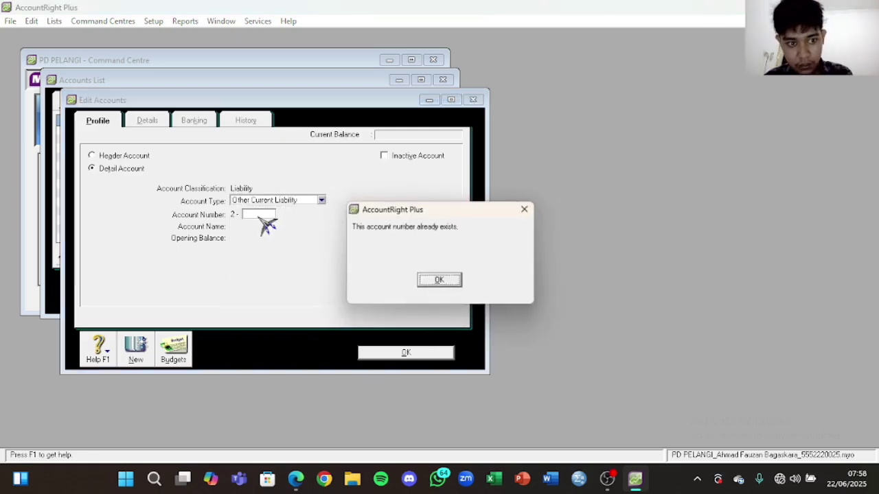
{"action": "left_click", "coordinate": [443, 278]}
{"action": "left_click", "coordinate": [473, 99]}
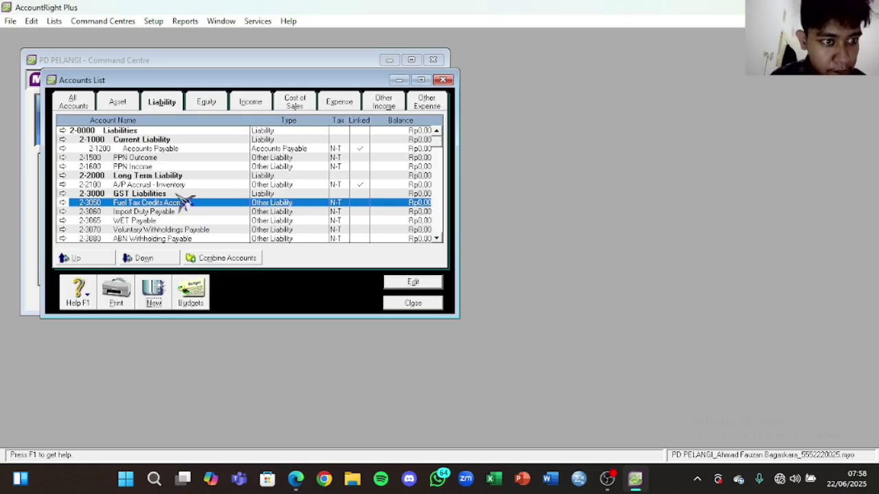
Step: Renumber Accounts Payable from 2-1200 to 2-1100 and save it
{"action": "left_click", "coordinate": [297, 481]}
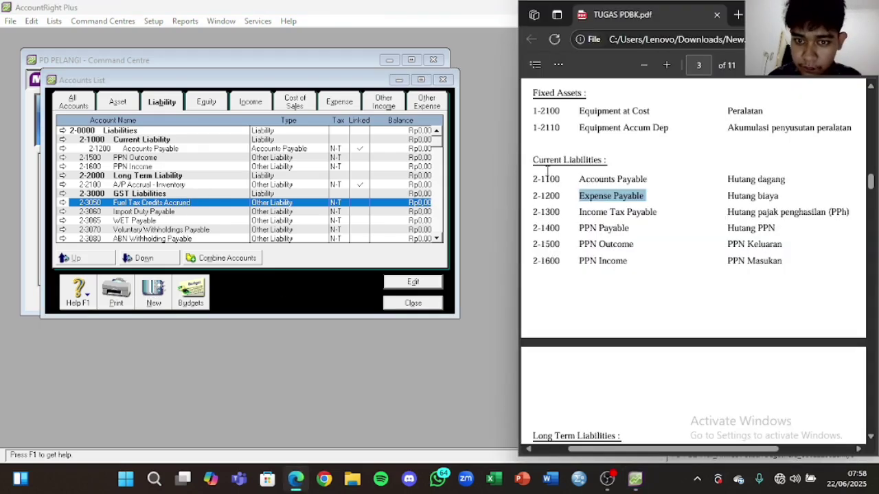
{"action": "double_click", "coordinate": [172, 148]}
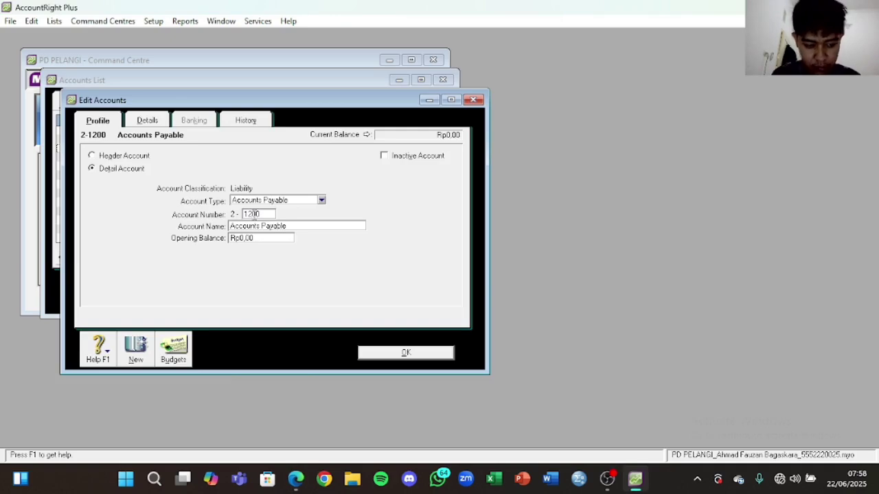
{"action": "left_click", "coordinate": [405, 352]}
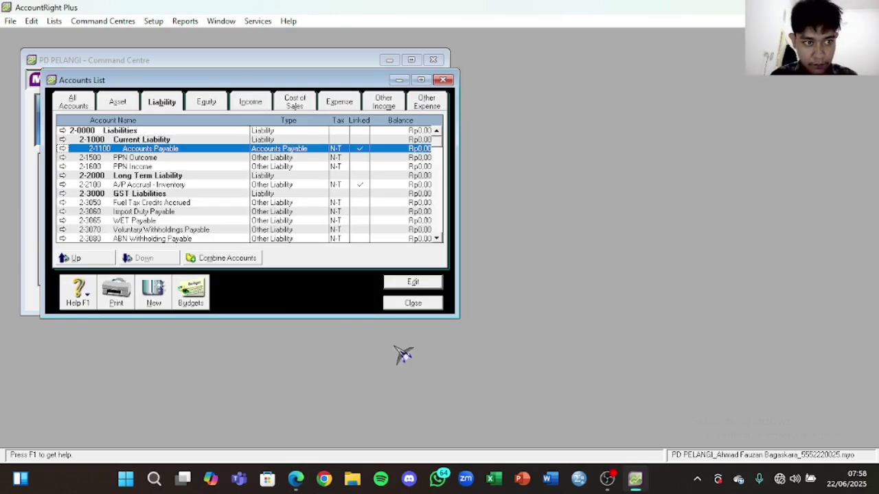
{"action": "left_click", "coordinate": [296, 481]}
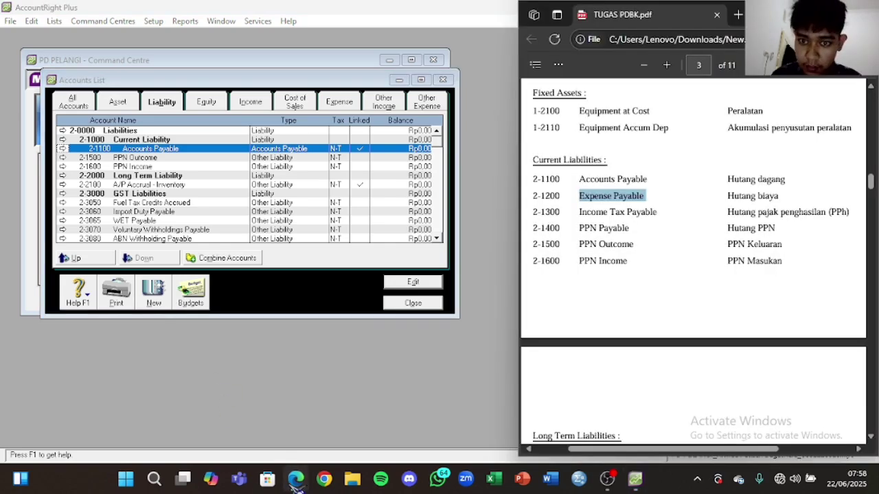
Step: Create Expense Payable as Other Current Liability account 2-1200
{"action": "left_click", "coordinate": [164, 296]}
{"action": "left_click", "coordinate": [259, 200]}
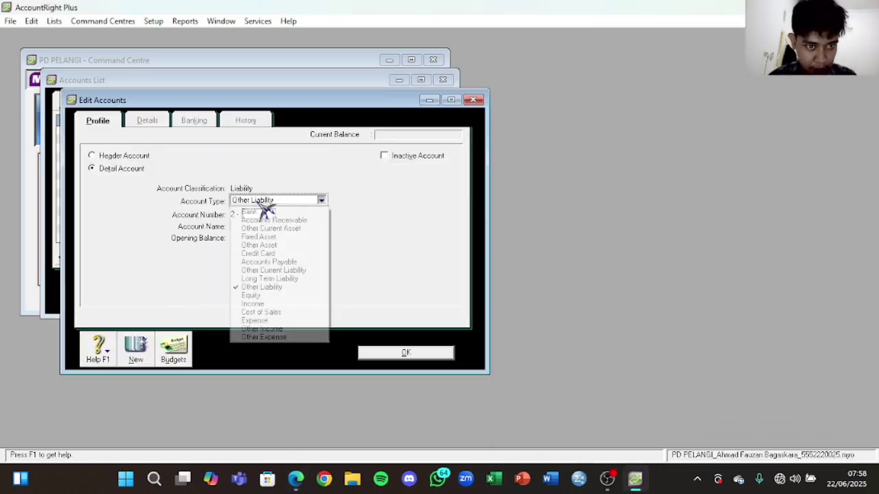
{"action": "left_click", "coordinate": [274, 271]}
{"action": "left_click", "coordinate": [254, 213]}
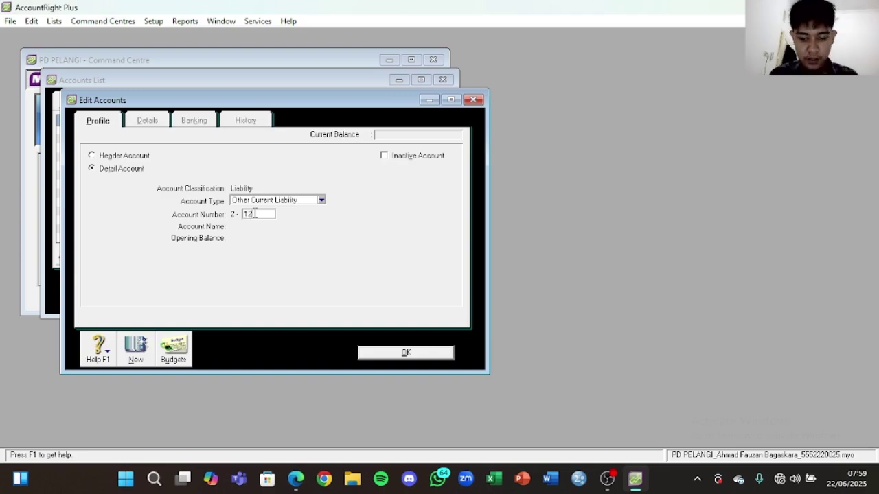
{"action": "type", "text": "1200"}
{"action": "key", "text": "Tab"}
{"action": "type", "text": "Expense Payable"}
{"action": "left_click", "coordinate": [406, 355]}
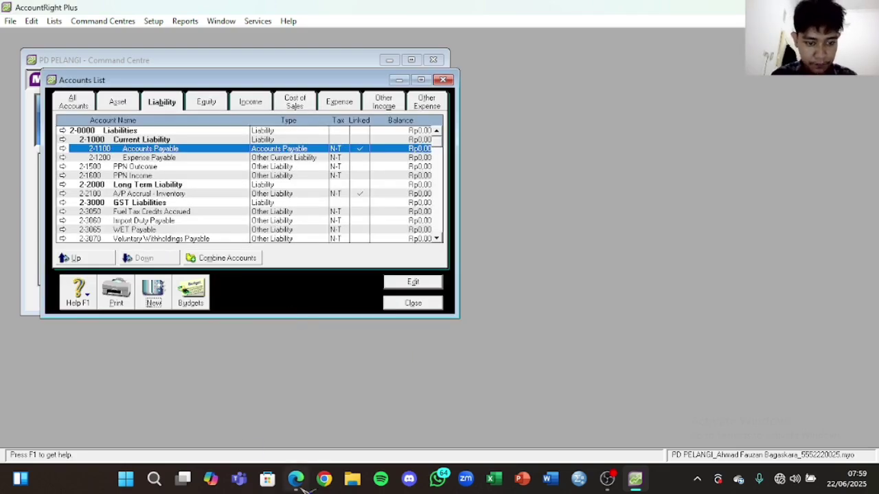
{"action": "left_click", "coordinate": [303, 484]}
Step: Create Income Tax Payable as Other Current Liability account 2-1300
{"action": "left_click_drag", "start_coordinate": [658, 212], "coordinate": [574, 213]}
{"action": "key", "text": "ctrl+c"}
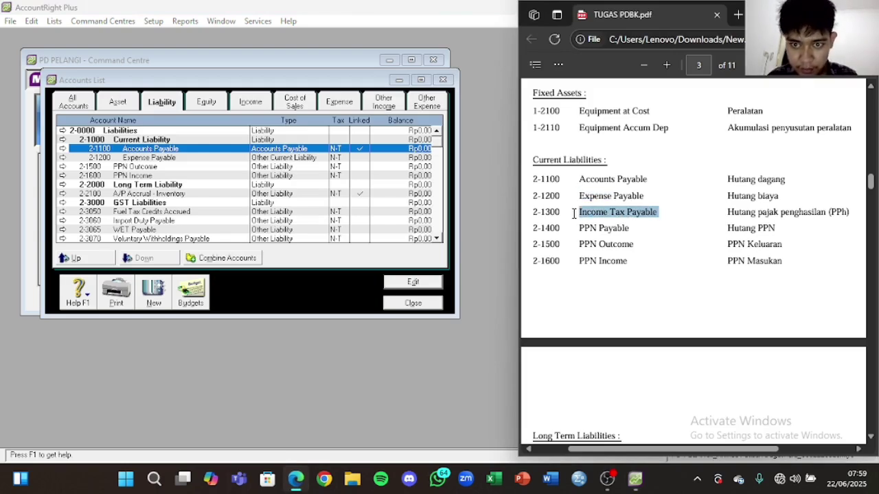
{"action": "left_click", "coordinate": [155, 302]}
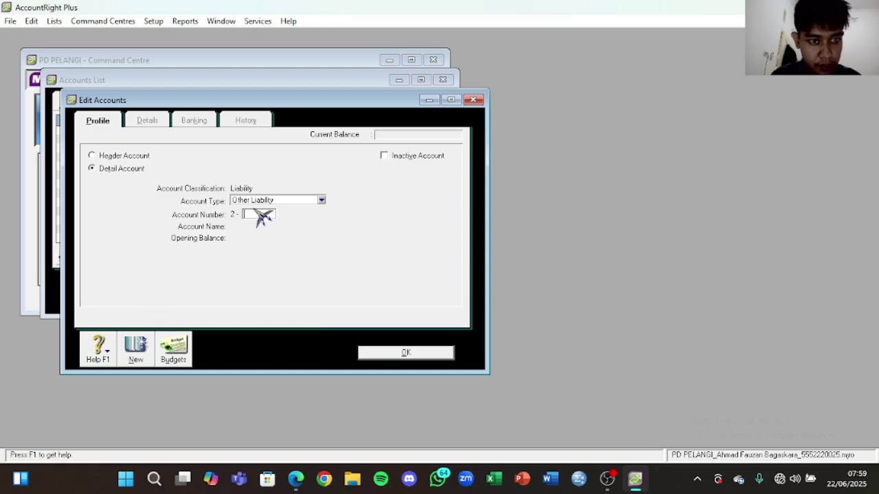
{"action": "left_click", "coordinate": [278, 201]}
{"action": "left_click", "coordinate": [273, 269]}
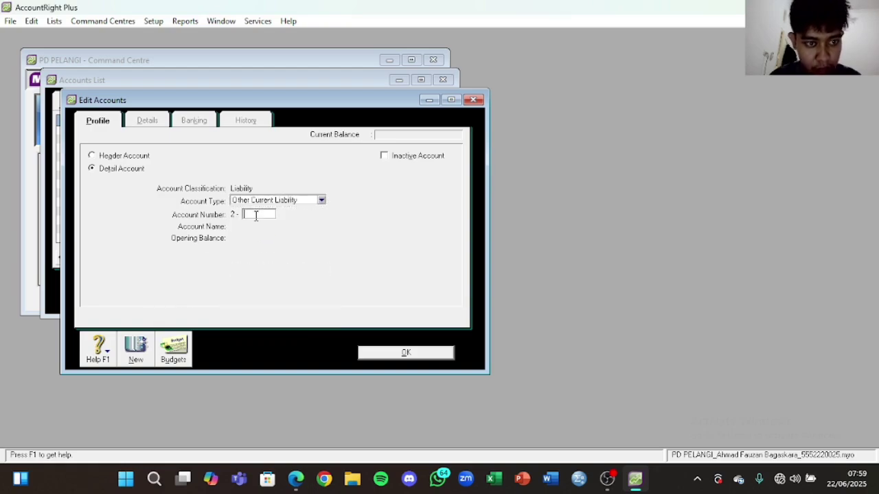
{"action": "left_click", "coordinate": [256, 216]}
{"action": "type", "text": "130"}
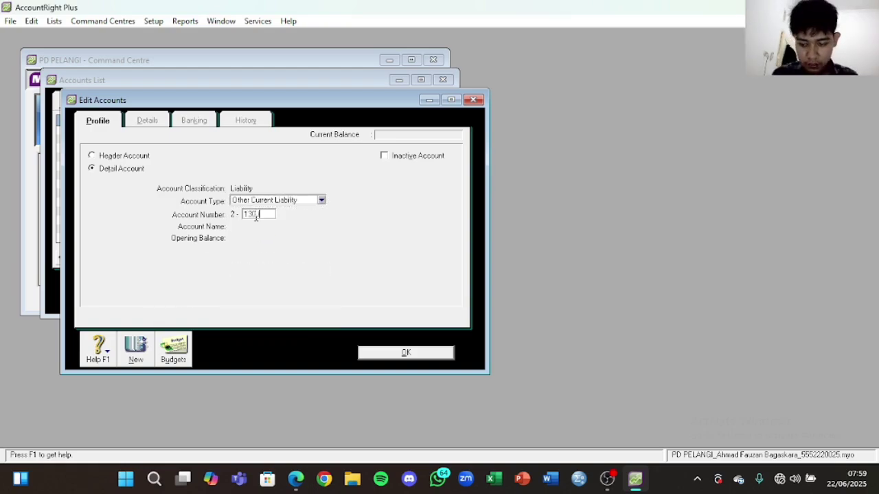
{"action": "type", "text": "0"}
{"action": "key", "text": "Tab"}
{"action": "key", "text": "ctrl+v"}
{"action": "left_click", "coordinate": [405, 353]}
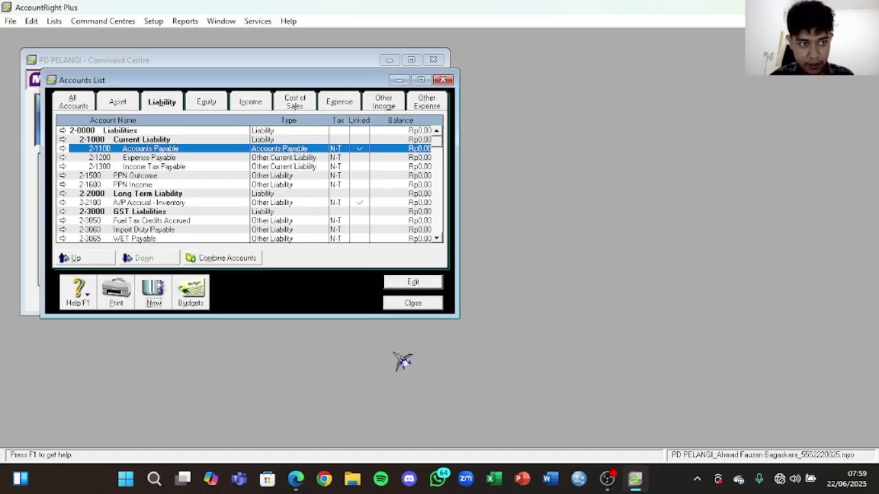
{"action": "left_click", "coordinate": [296, 479]}
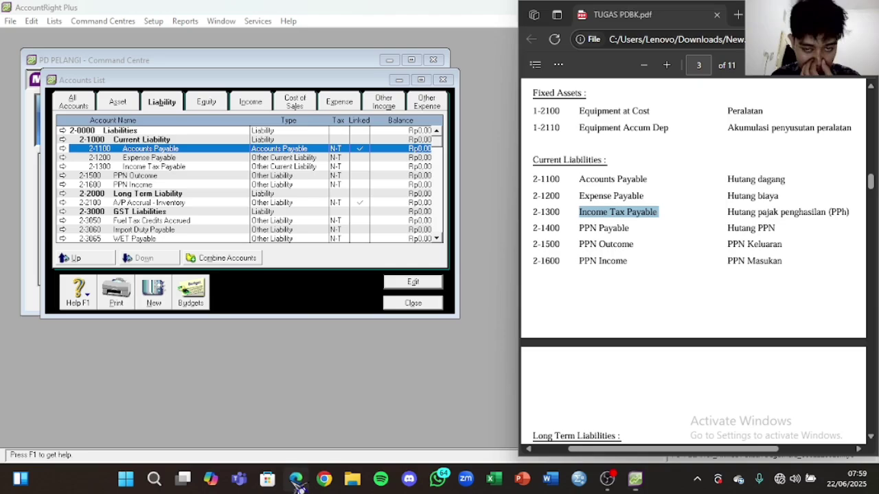
Step: Create PPN Payable as Other Current Liability account 2-1400
{"action": "mouse_move", "coordinate": [631, 227]}
{"action": "left_mouse_down"}
{"action": "mouse_move", "coordinate": [580, 233]}
{"action": "mouse_move", "coordinate": [628, 221]}
{"action": "mouse_move", "coordinate": [634, 229]}
{"action": "left_mouse_up"}
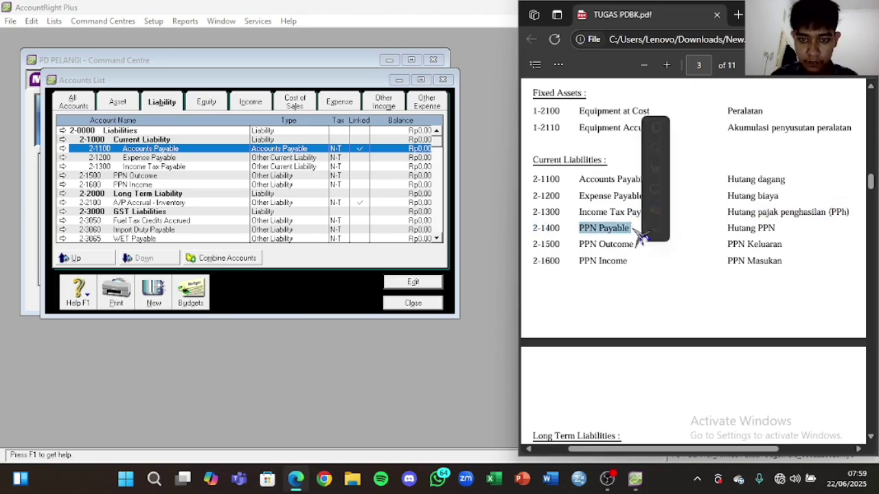
{"action": "left_click", "coordinate": [156, 296]}
{"action": "left_click", "coordinate": [241, 203]}
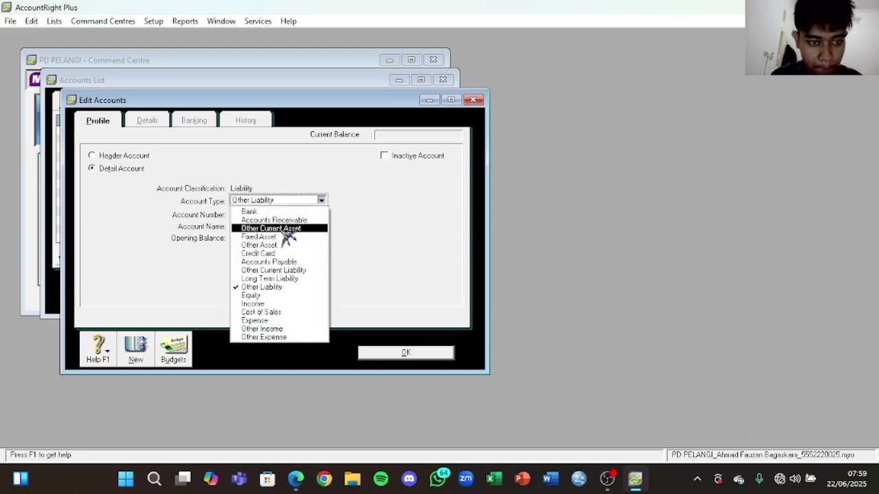
{"action": "left_click", "coordinate": [288, 271]}
{"action": "left_click", "coordinate": [270, 215]}
{"action": "type", "text": "1400"}
{"action": "key", "text": "Tab"}
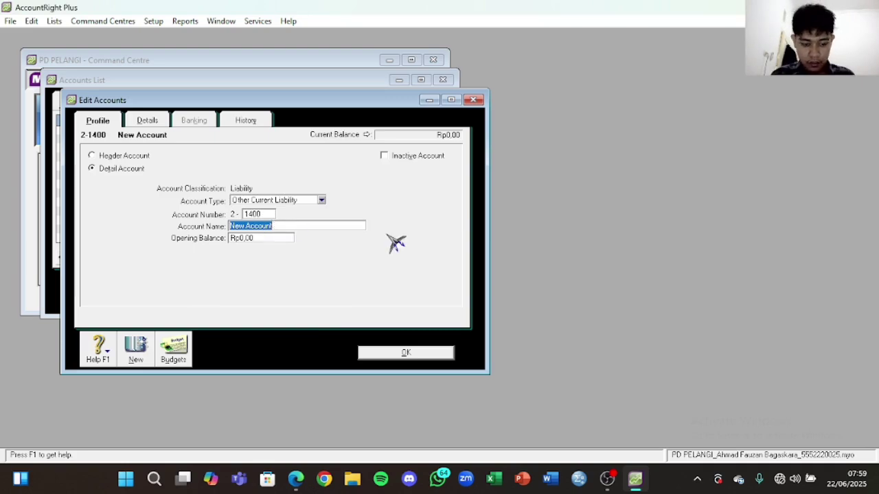
{"action": "type", "text": "PPN Payable"}
{"action": "left_click", "coordinate": [409, 354]}
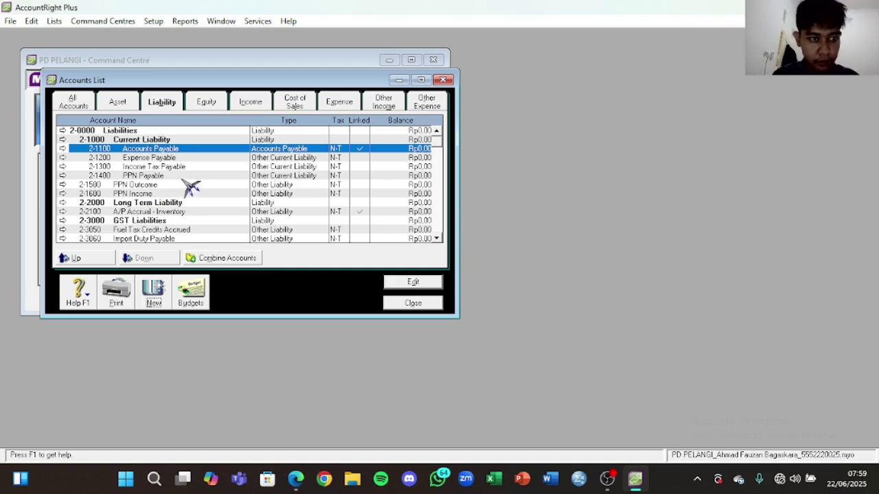
Step: Change the PPN Outcome and PPN Income account types to Other Current Liability
{"action": "double_click", "coordinate": [182, 185]}
{"action": "left_click", "coordinate": [273, 200]}
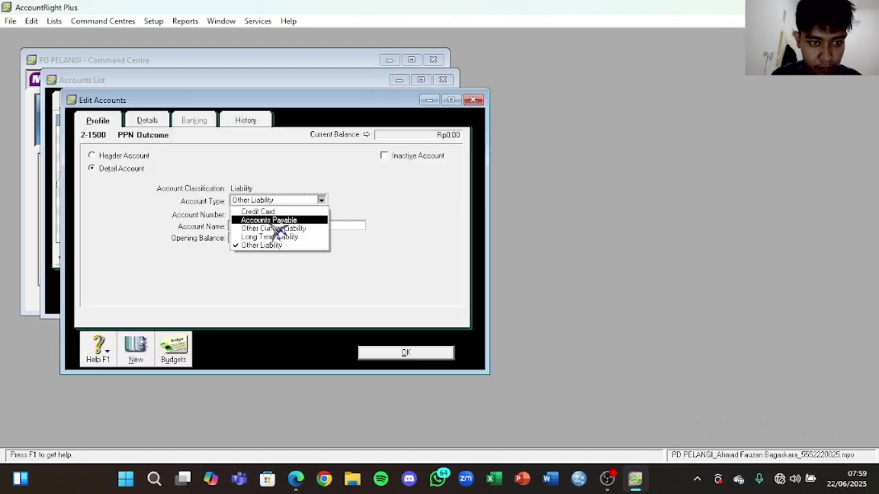
{"action": "left_click", "coordinate": [274, 229]}
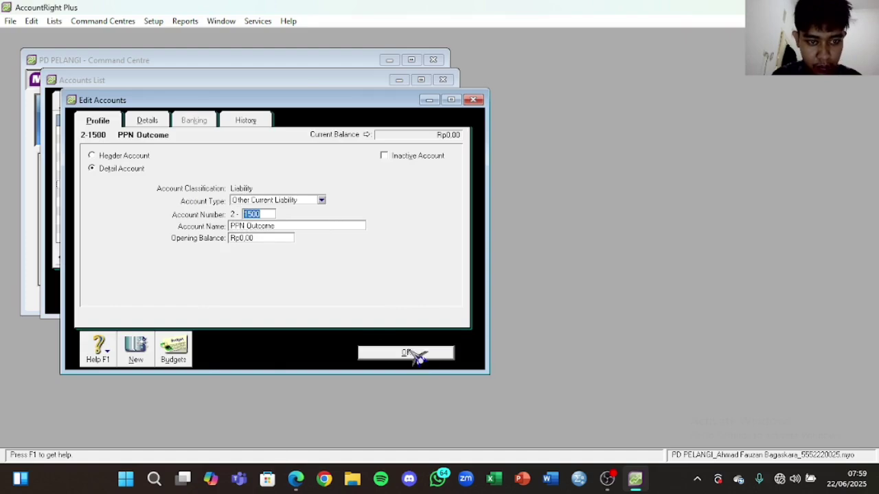
{"action": "left_click", "coordinate": [415, 355]}
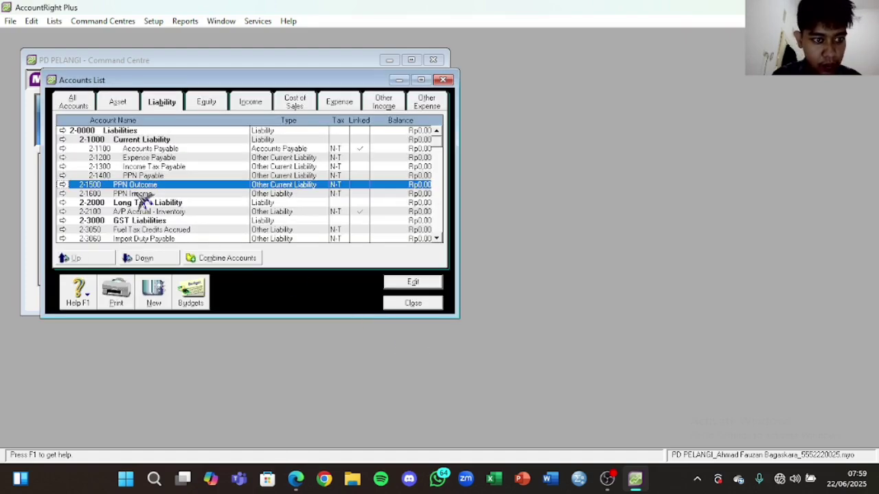
{"action": "double_click", "coordinate": [143, 195]}
{"action": "left_click", "coordinate": [322, 201]}
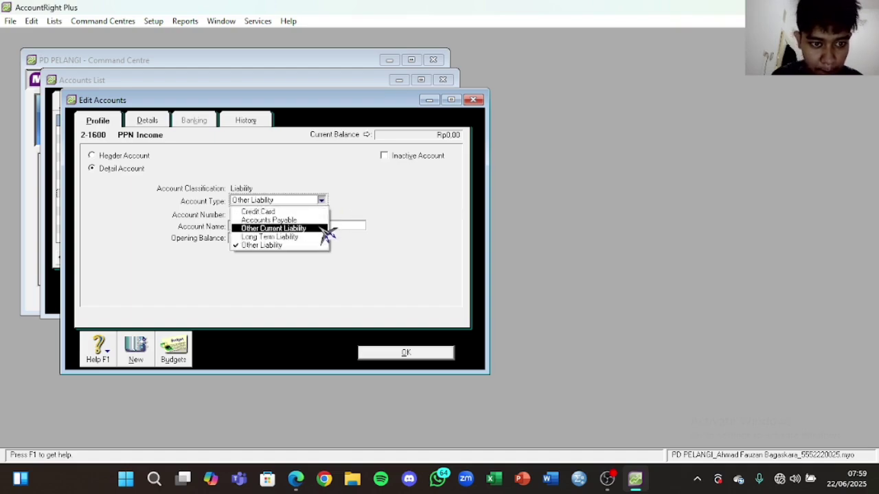
{"action": "left_click", "coordinate": [323, 229]}
{"action": "left_click", "coordinate": [415, 354]}
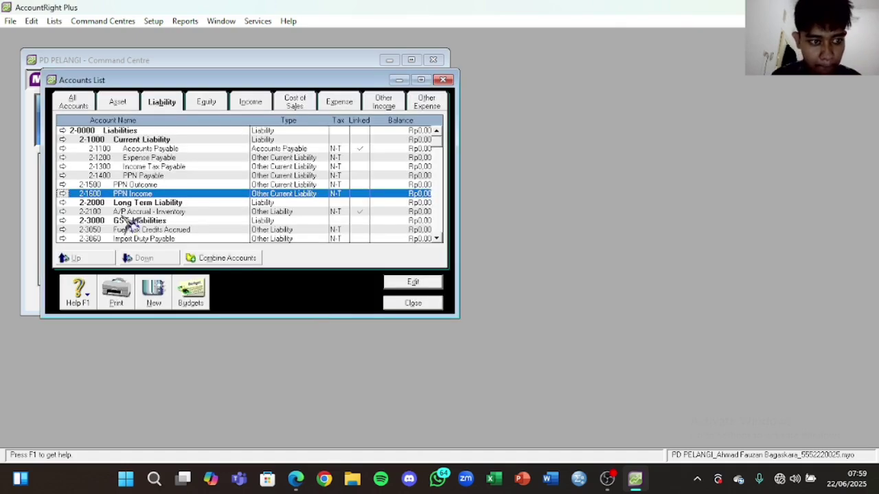
Step: Reopen PPN Outcome to confirm its type is Other Current Liability
{"action": "left_click", "coordinate": [175, 203]}
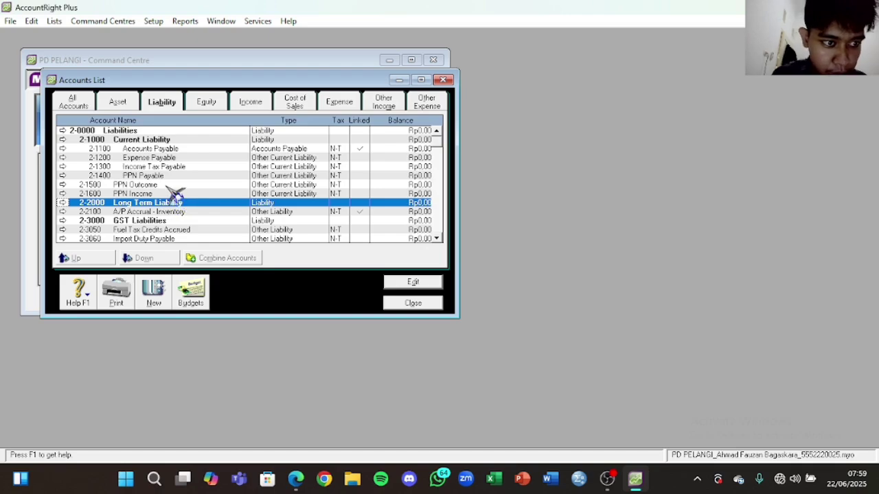
{"action": "left_click", "coordinate": [171, 186]}
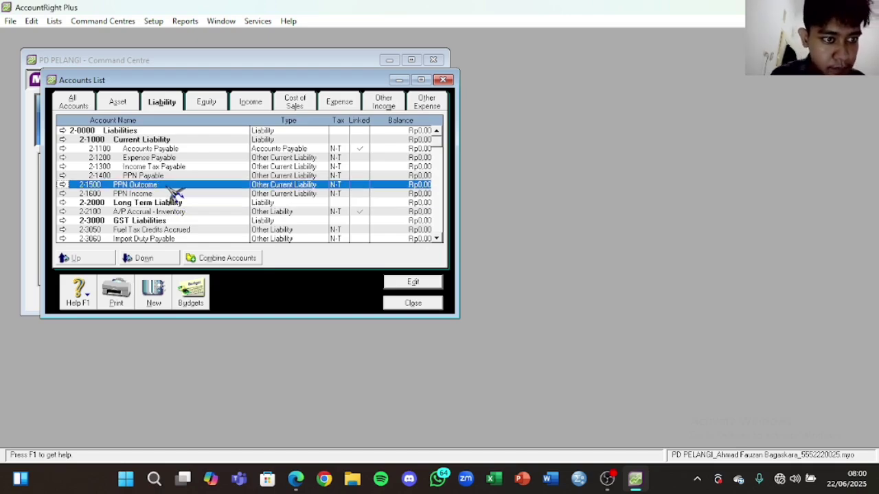
{"action": "double_click", "coordinate": [175, 187]}
{"action": "left_click", "coordinate": [321, 200]}
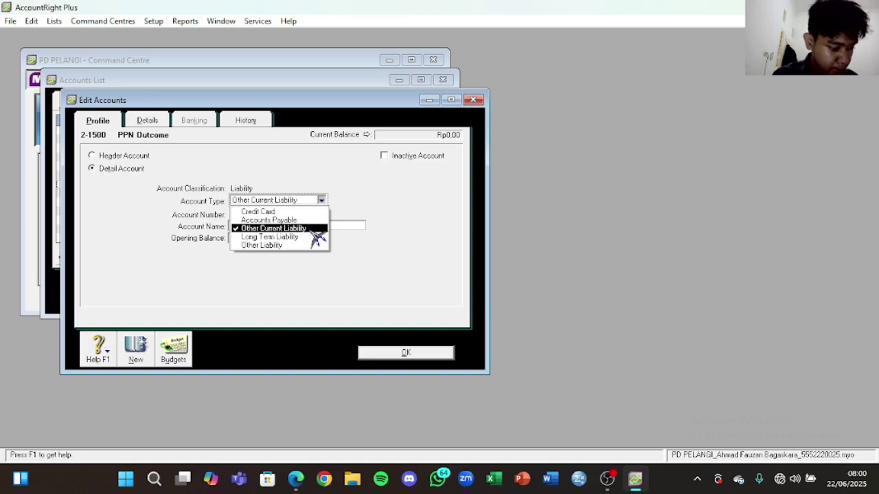
{"action": "left_click", "coordinate": [315, 230]}
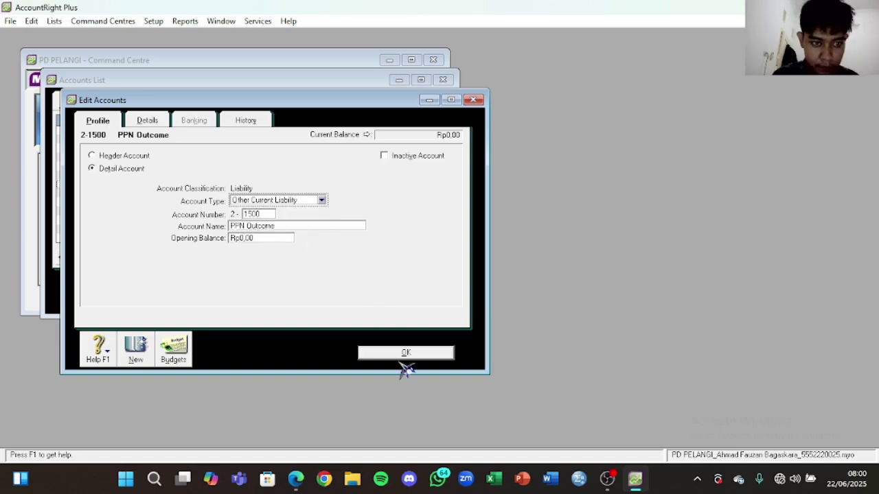
{"action": "left_click", "coordinate": [406, 352]}
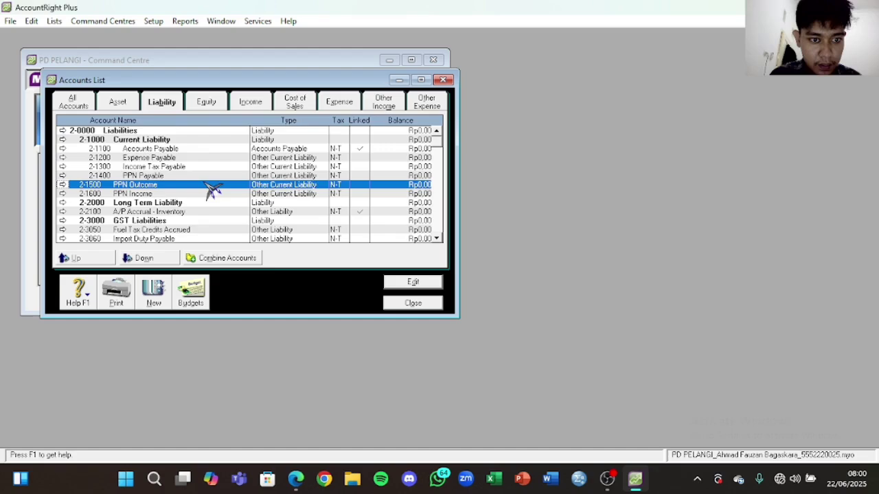
{"action": "scroll", "coordinate": [210, 192], "scroll_direction": "down", "scroll_amount": 2}
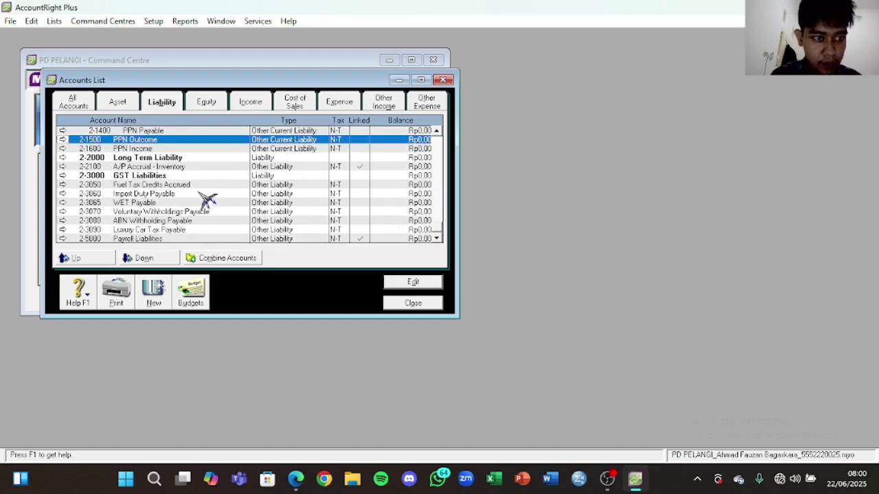
{"action": "scroll", "coordinate": [208, 199], "scroll_direction": "up", "scroll_amount": 2}
Step: Rename 2-2100 A/P Accrual - Inventory to Bank Permata Loan, typed as Long Term Liability
{"action": "left_click", "coordinate": [154, 294]}
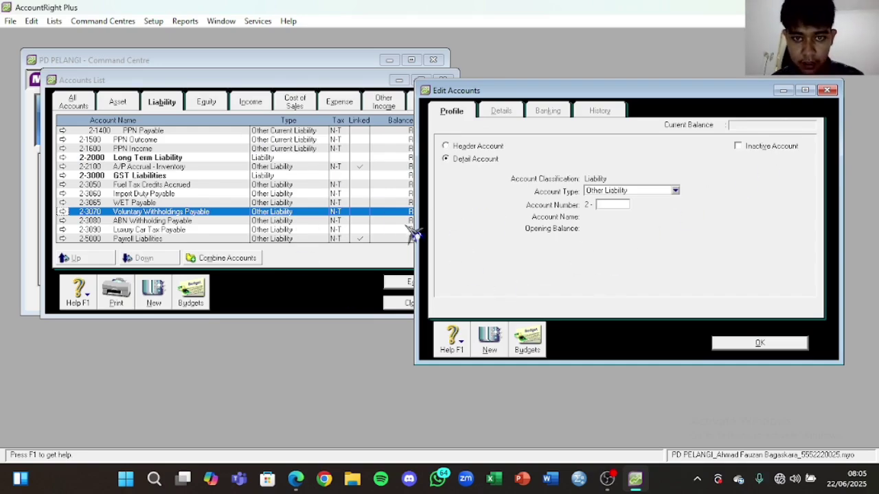
{"action": "left_click", "coordinate": [831, 92]}
{"action": "scroll", "coordinate": [186, 196], "scroll_direction": "up", "scroll_amount": 1}
{"action": "double_click", "coordinate": [186, 196]}
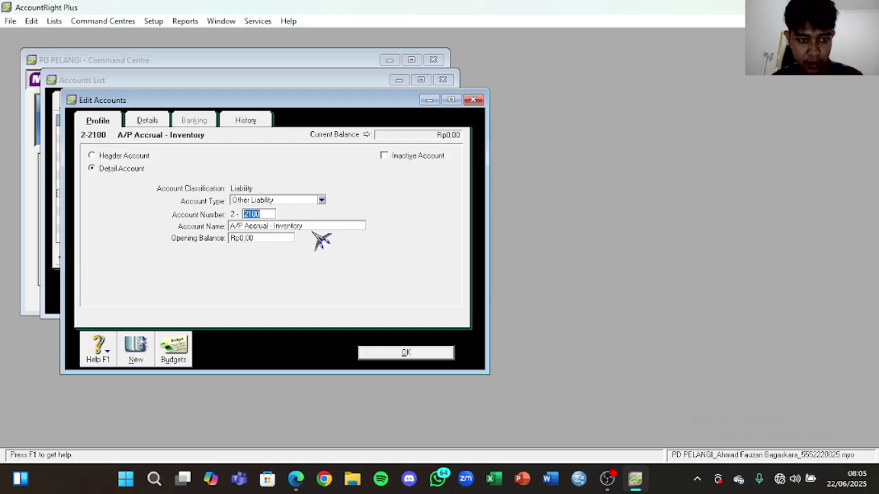
{"action": "left_click", "coordinate": [296, 479]}
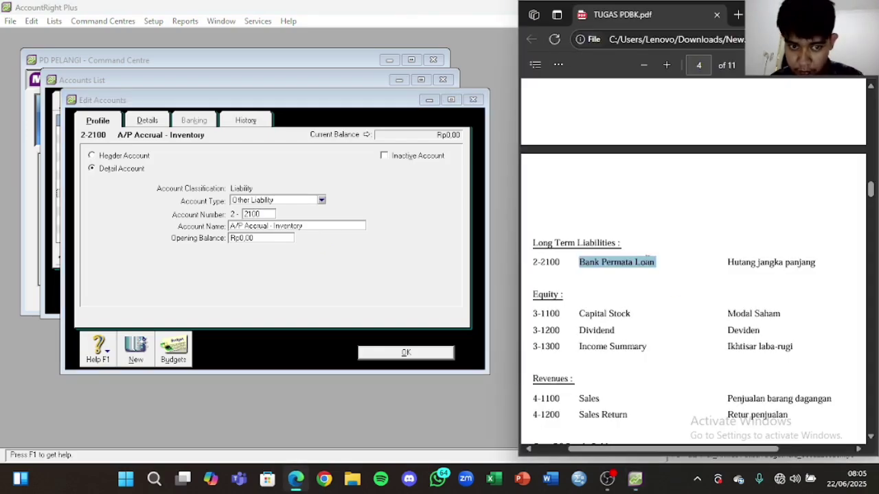
{"action": "right_click", "coordinate": [652, 262]}
{"action": "left_click", "coordinate": [679, 96]}
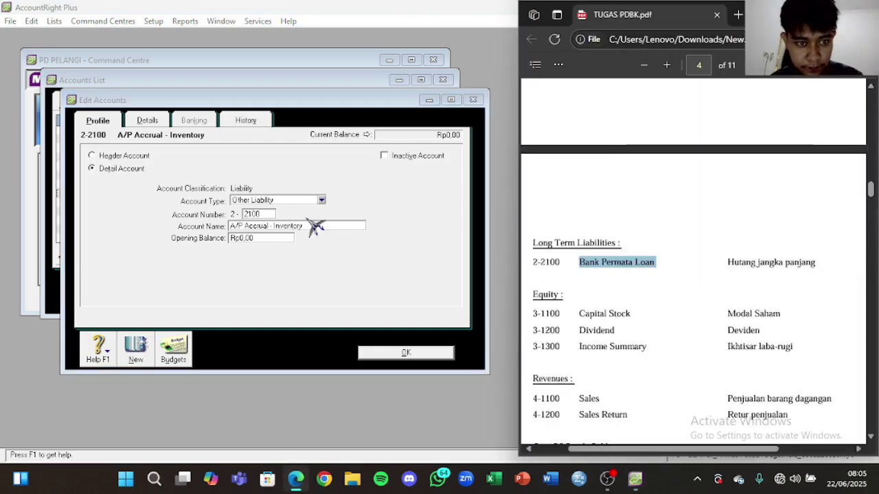
{"action": "left_click", "coordinate": [309, 227]}
{"action": "key", "text": "ctrl+v"}
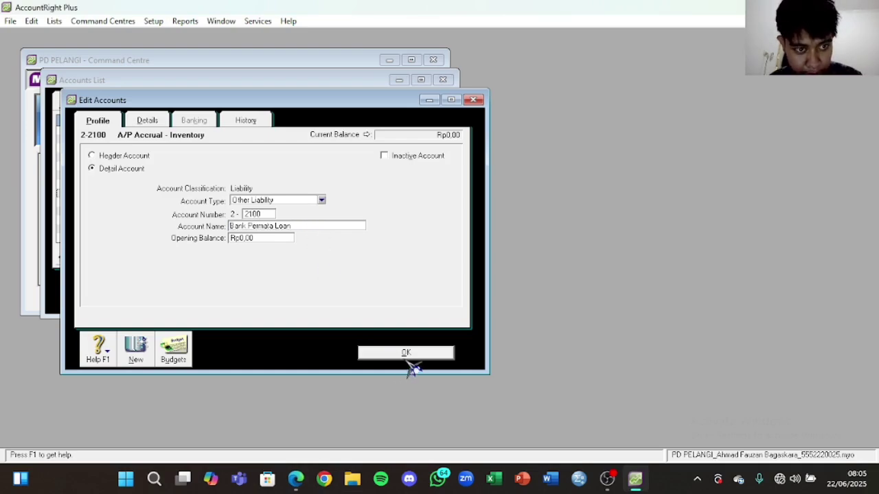
{"action": "left_click", "coordinate": [321, 201]}
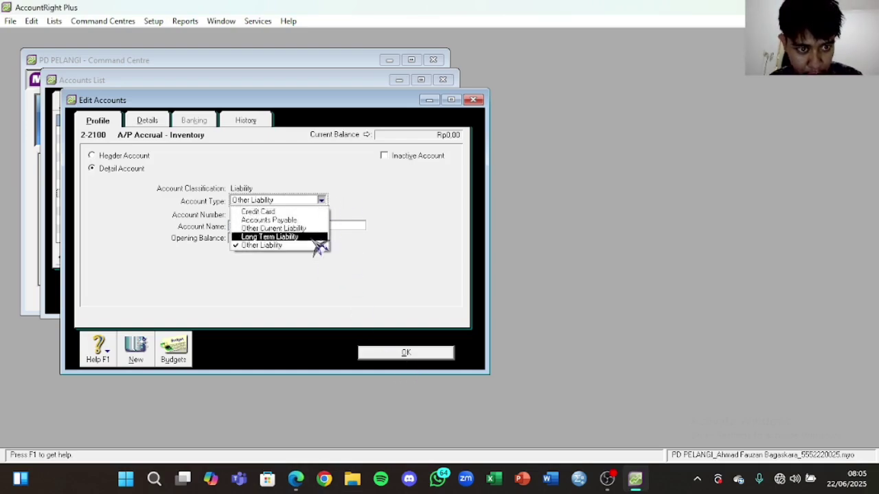
{"action": "left_click", "coordinate": [315, 237]}
{"action": "left_click", "coordinate": [397, 354]}
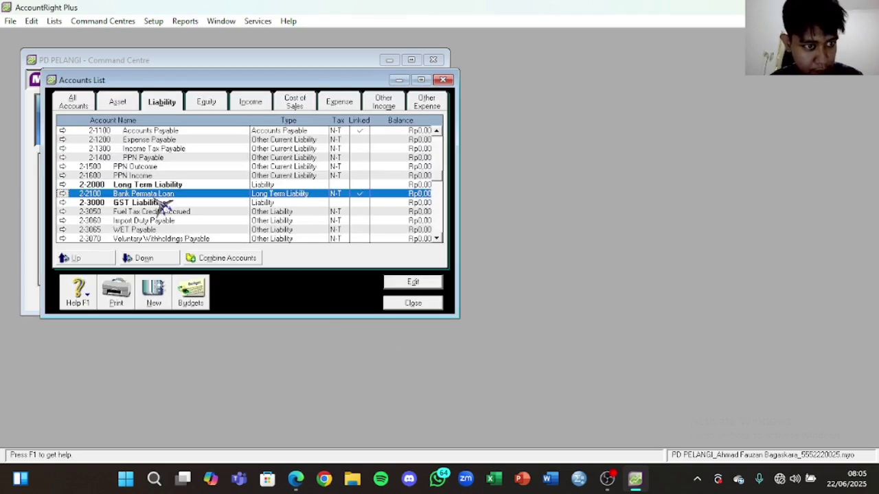
Step: Display the Equity accounts list
{"action": "left_click", "coordinate": [296, 480]}
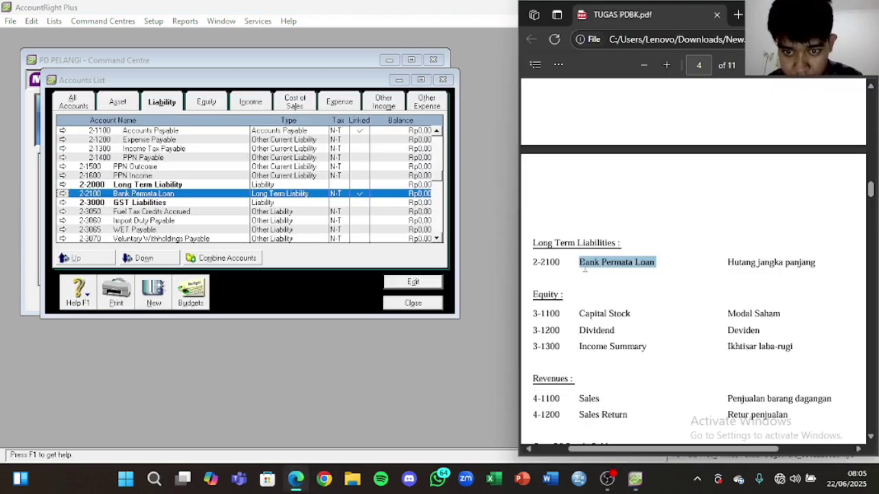
{"action": "left_click", "coordinate": [200, 168]}
{"action": "left_click", "coordinate": [214, 202]}
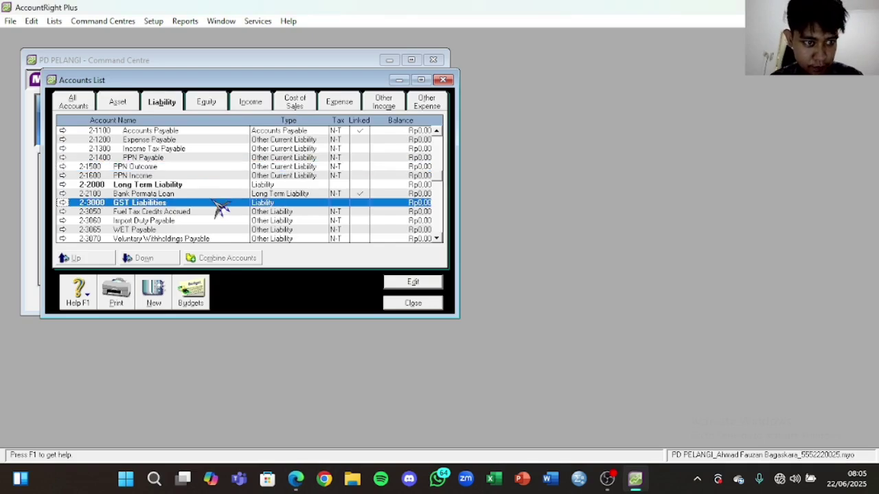
{"action": "scroll", "coordinate": [217, 202], "scroll_direction": "up", "scroll_amount": 1}
{"action": "left_click", "coordinate": [221, 103]}
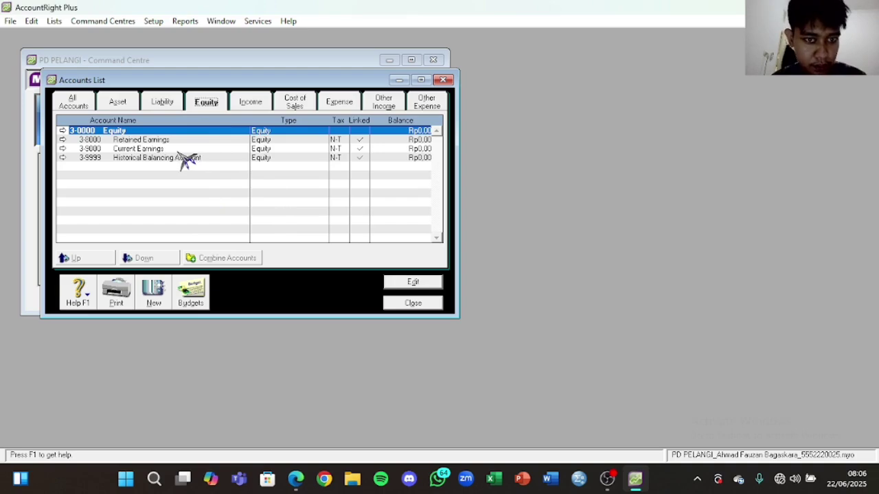
Step: Rename 3-8000 Retained Earnings to Capital Stock and renumber it 3-1100
{"action": "left_click", "coordinate": [295, 478]}
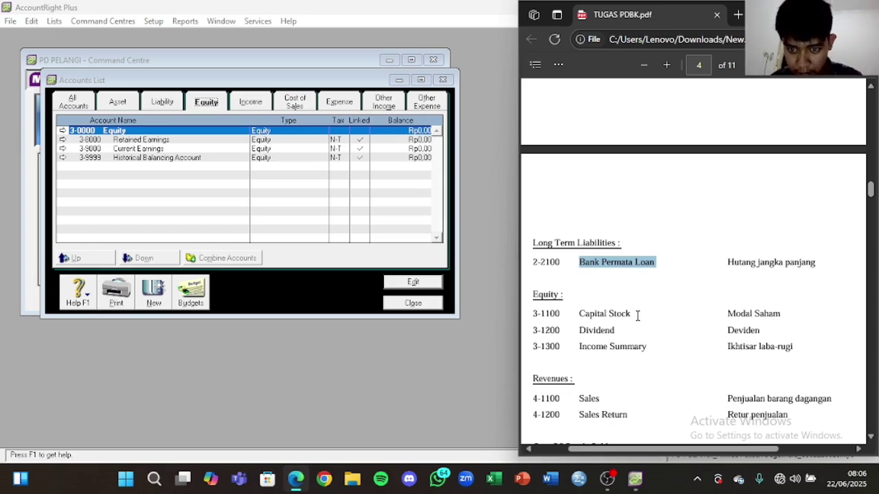
{"action": "left_click_drag", "start_coordinate": [634, 314], "coordinate": [577, 315]}
{"action": "key", "text": "ctrl+c"}
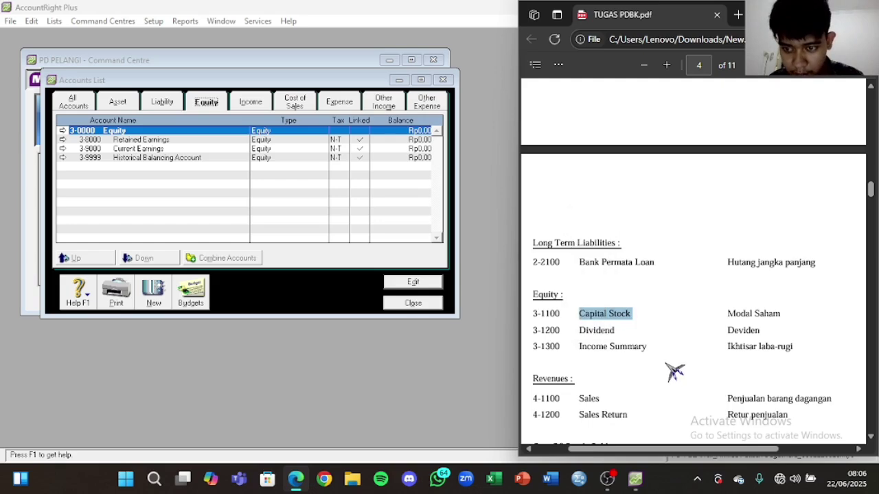
{"action": "left_click", "coordinate": [195, 148]}
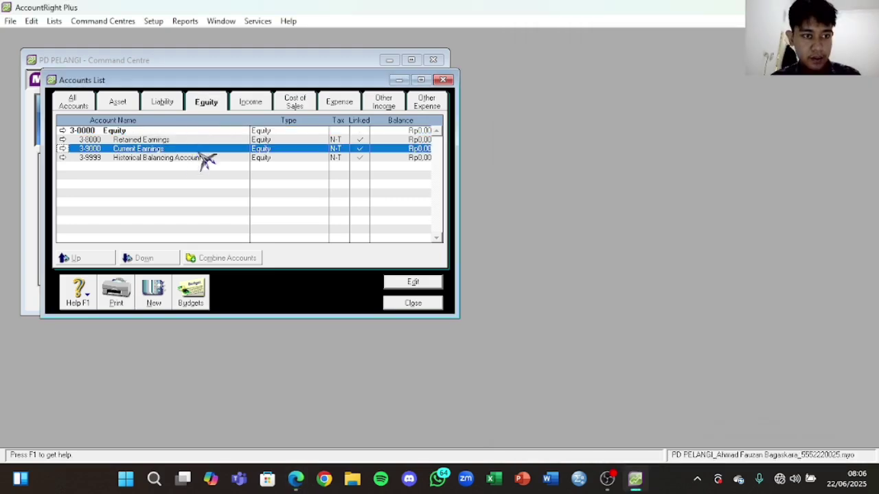
{"action": "double_click", "coordinate": [175, 140]}
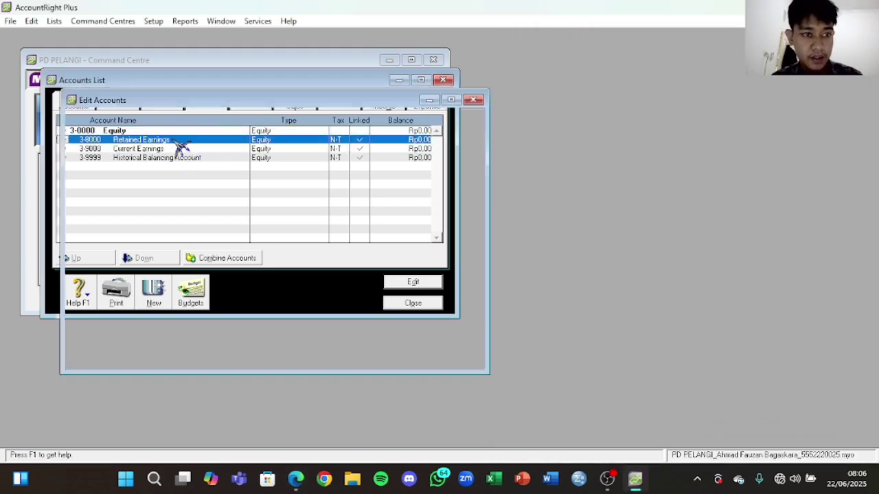
{"action": "left_click", "coordinate": [281, 230]}
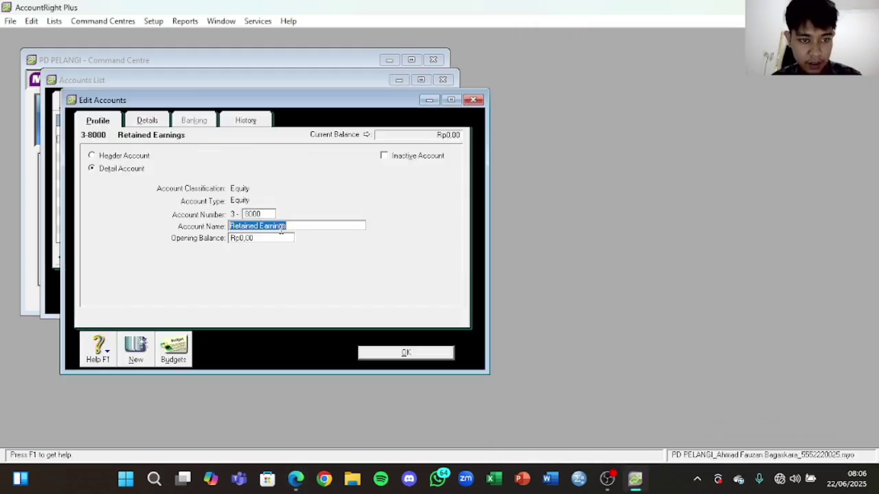
{"action": "key", "text": "ctrl+v"}
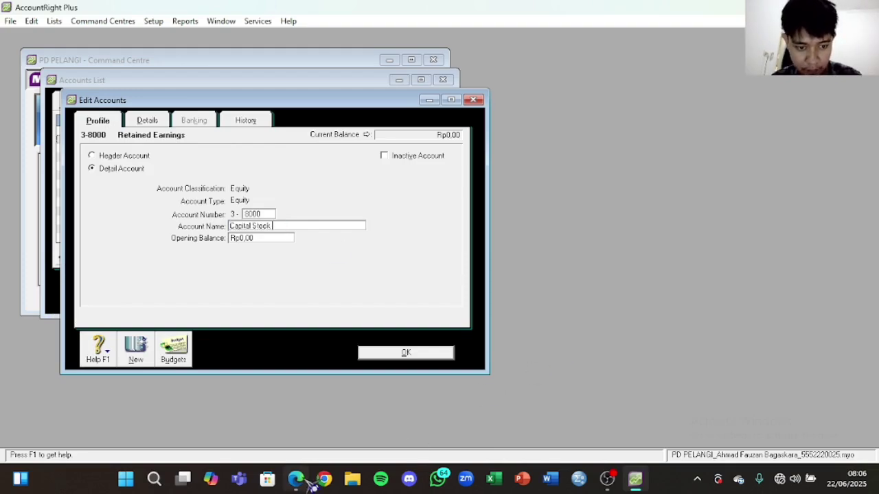
{"action": "left_click", "coordinate": [296, 479]}
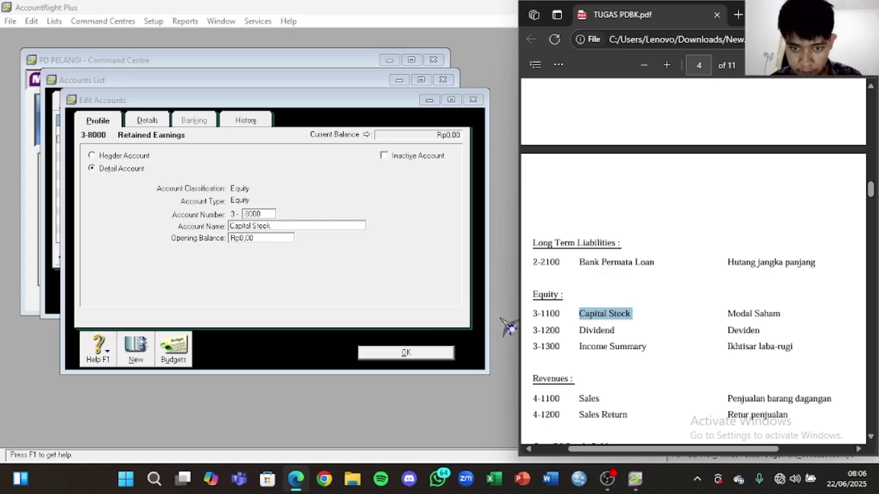
{"action": "left_click", "coordinate": [263, 213]}
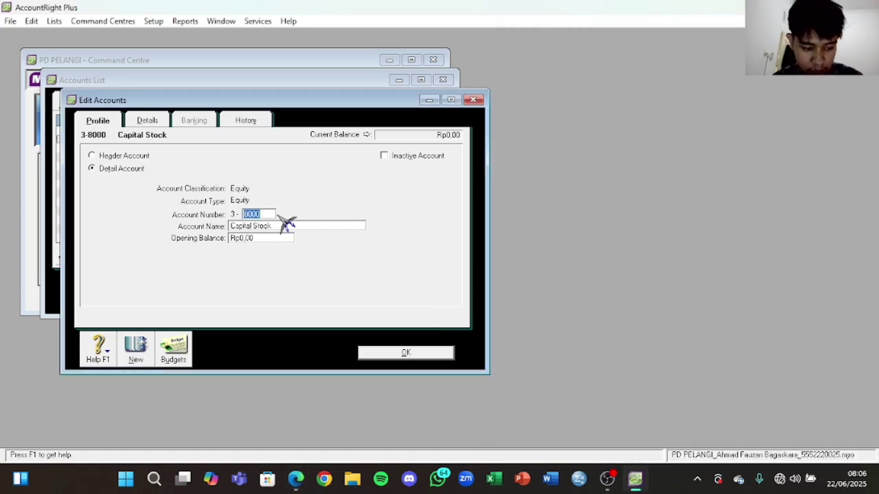
{"action": "type", "text": "1100"}
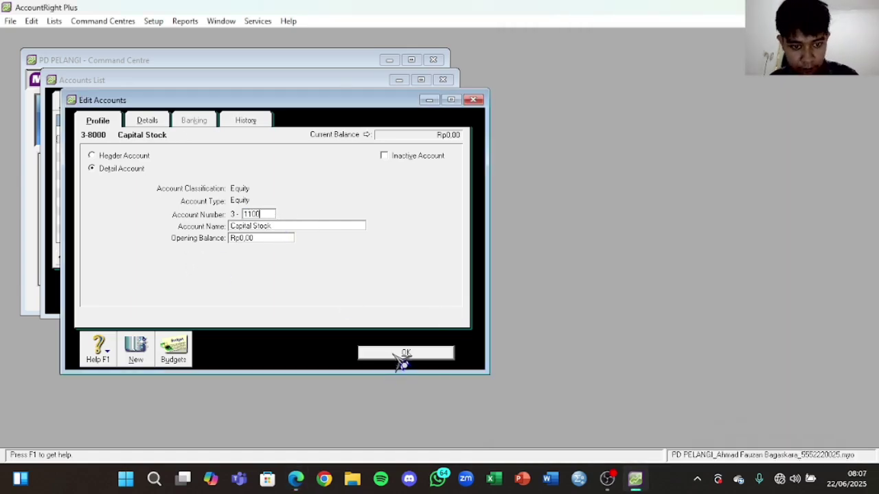
{"action": "left_click", "coordinate": [403, 353]}
{"action": "left_click", "coordinate": [296, 478]}
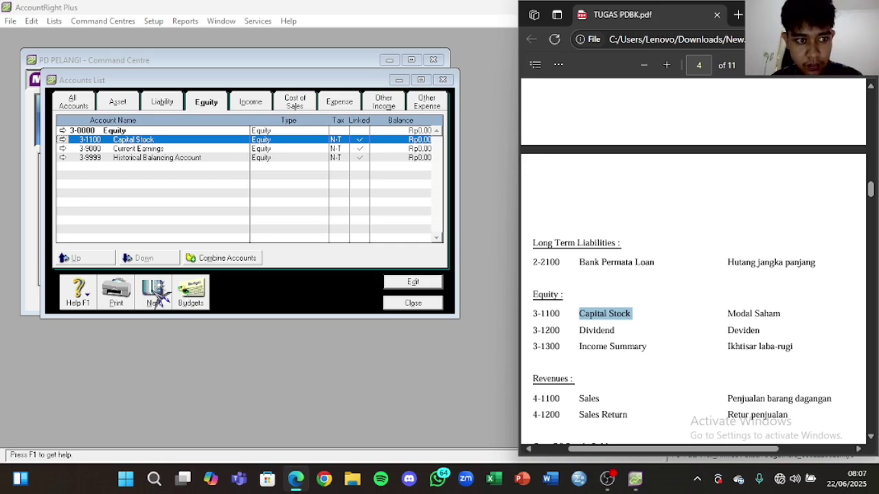
Step: Create equity account 3-1200 named 'Devidend'
{"action": "left_click", "coordinate": [156, 293]}
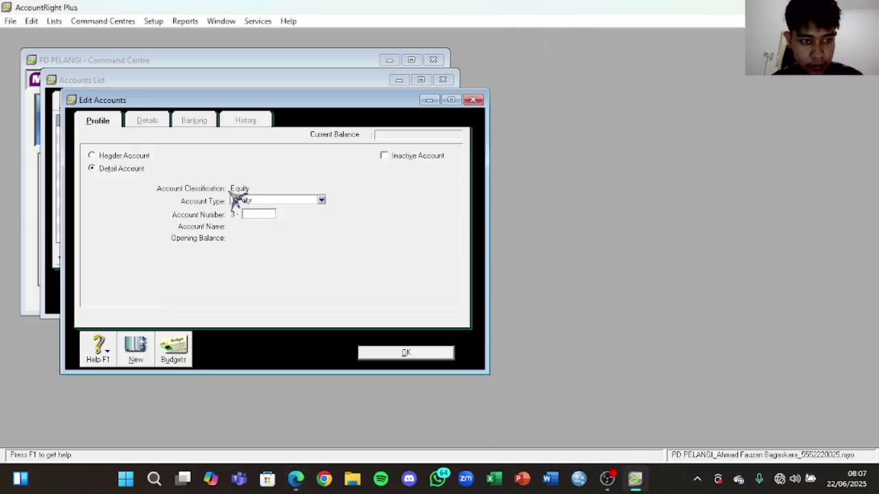
{"action": "type", "text": "120"}
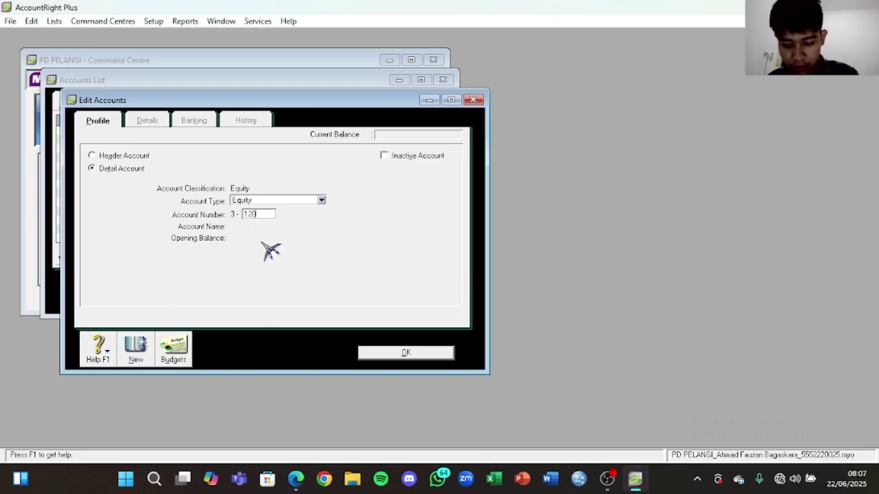
{"action": "type", "text": "0"}
{"action": "key", "text": "Tab"}
{"action": "key", "text": "Caps_Lock"}
{"action": "type", "text": "D"}
{"action": "key", "text": "Caps_Lock"}
{"action": "type", "text": "a"}
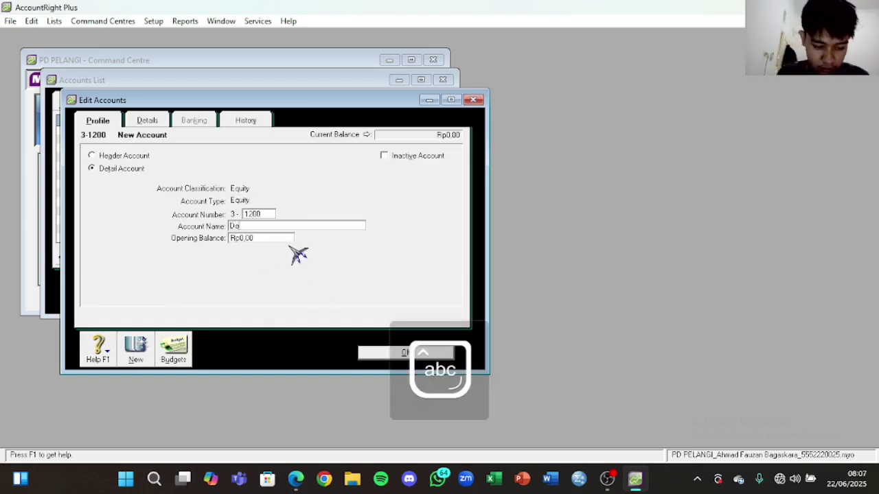
{"action": "type", "text": "vidend"}
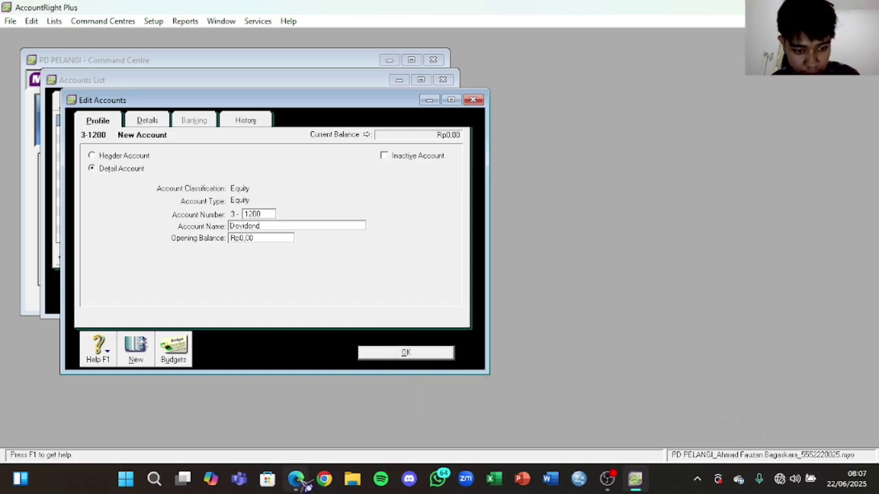
{"action": "left_click", "coordinate": [295, 479]}
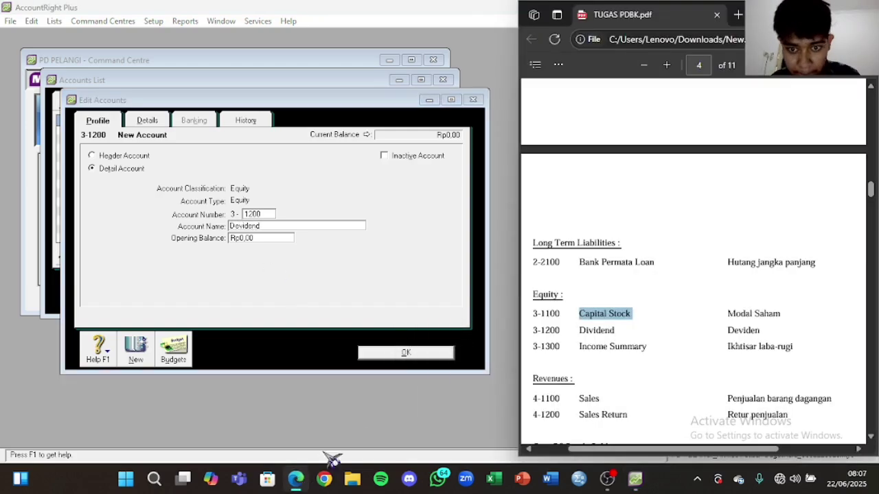
{"action": "left_click", "coordinate": [410, 353]}
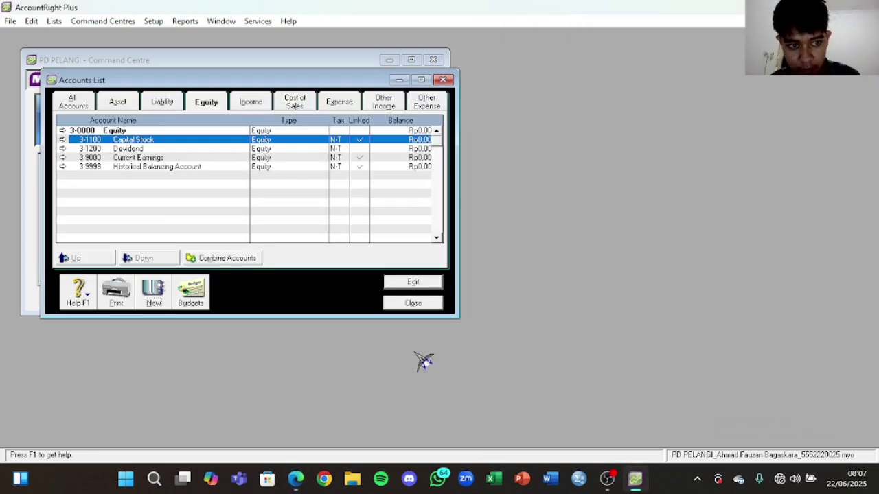
Step: Create equity account 3-1300 'Income Summary', pasting the name copied from the assignment PDF
{"action": "left_click", "coordinate": [154, 294]}
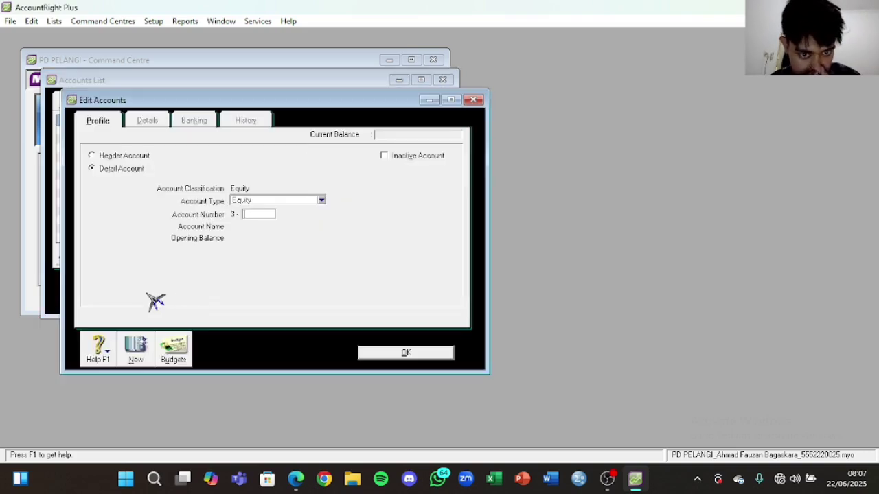
{"action": "left_click", "coordinate": [295, 479]}
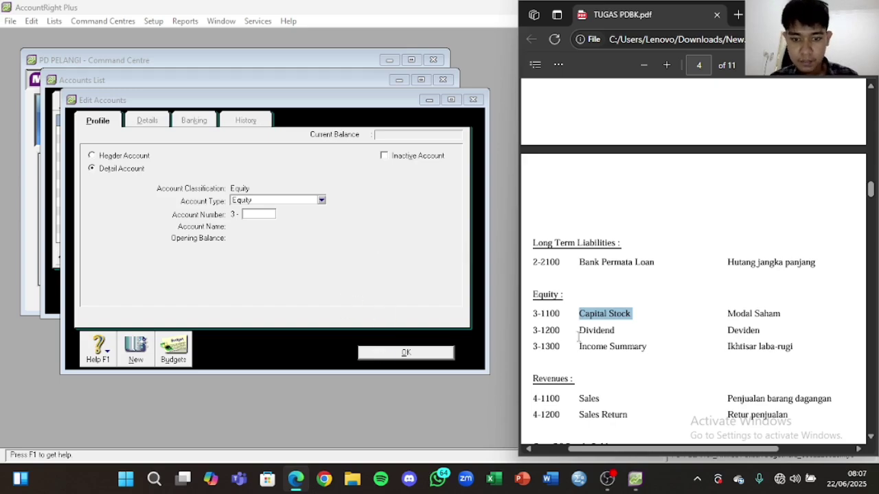
{"action": "left_click", "coordinate": [258, 215]}
{"action": "type", "text": "1300"}
{"action": "key", "text": "Tab"}
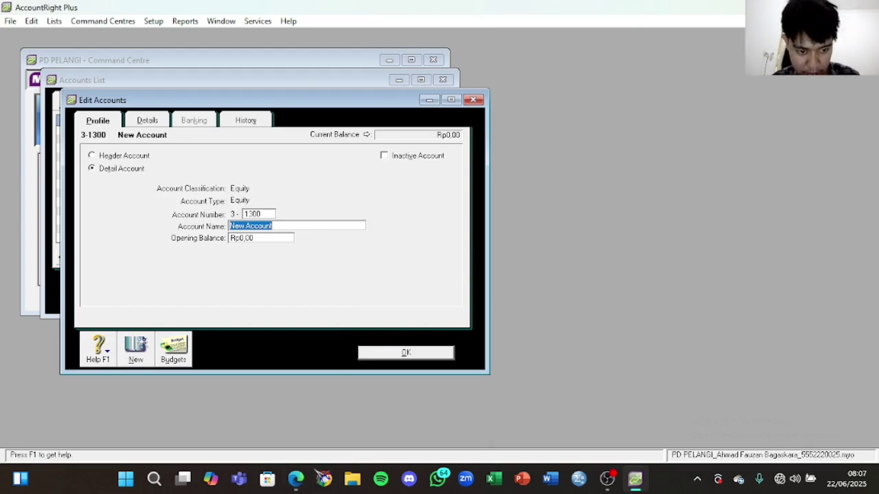
{"action": "left_click", "coordinate": [295, 478]}
{"action": "left_click_drag", "start_coordinate": [647, 346], "coordinate": [592, 347]}
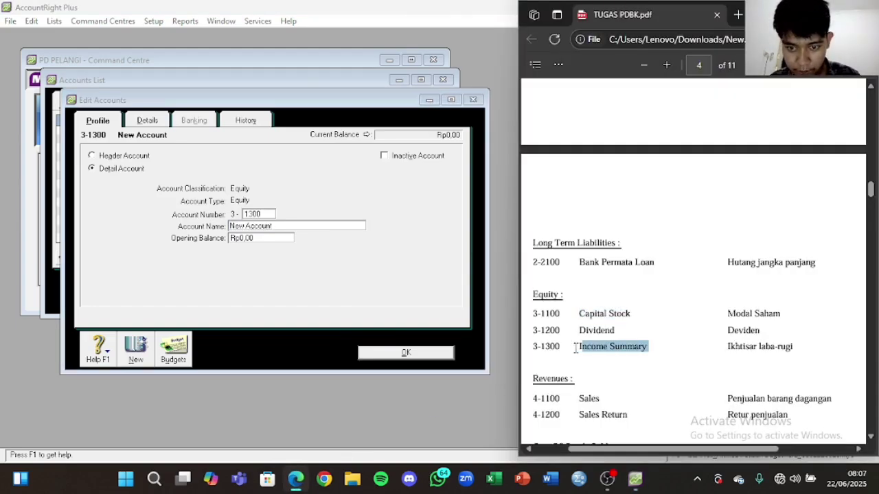
{"action": "left_click", "coordinate": [290, 228]}
{"action": "double_click", "coordinate": [287, 226]}
{"action": "type", "text": "Income Summary"}
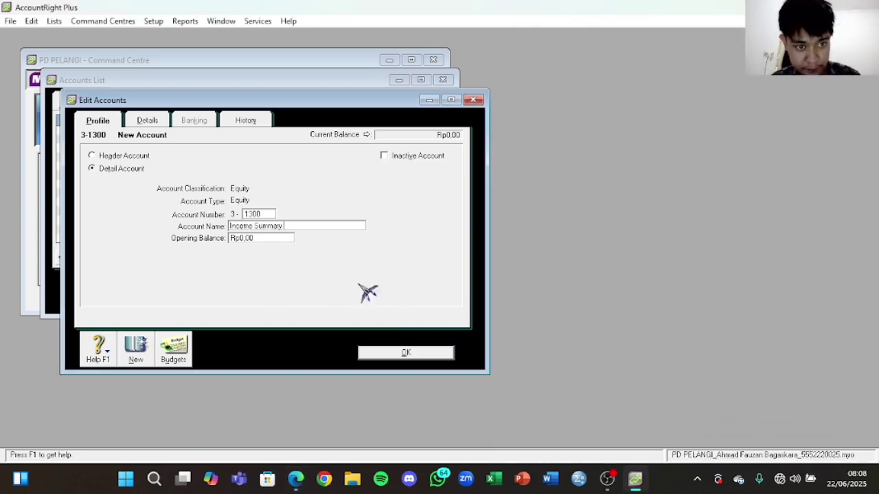
{"action": "left_click", "coordinate": [424, 353]}
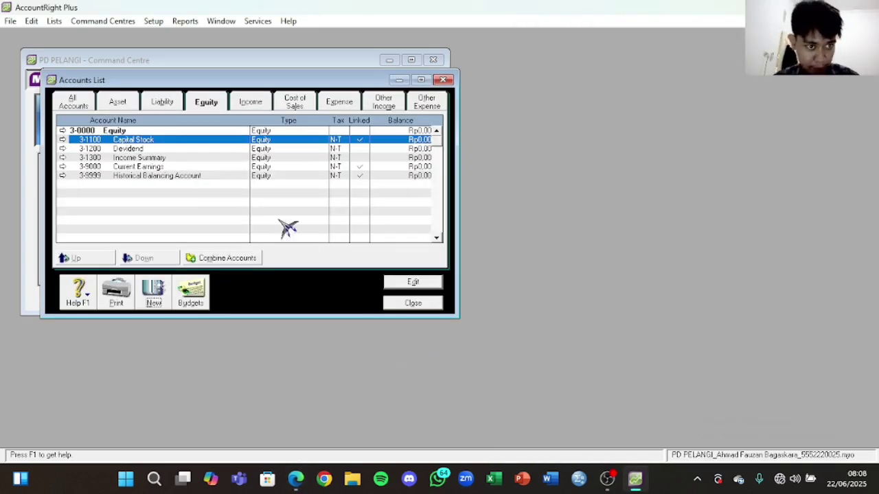
Step: View the Income accounts list, holding only the 4-0000 header, beside the PDF's Revenues section
{"action": "left_click", "coordinate": [251, 101]}
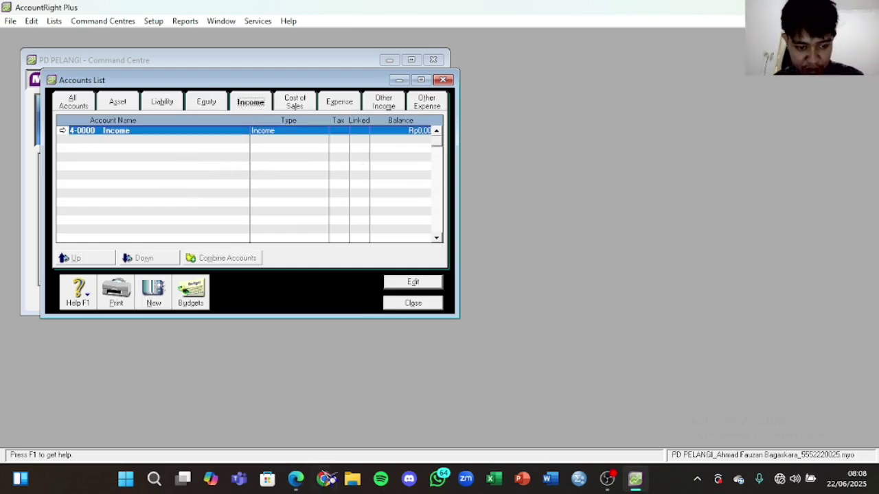
{"action": "left_click", "coordinate": [296, 479]}
{"action": "scroll", "coordinate": [632, 314], "scroll_direction": "down", "scroll_amount": 3}
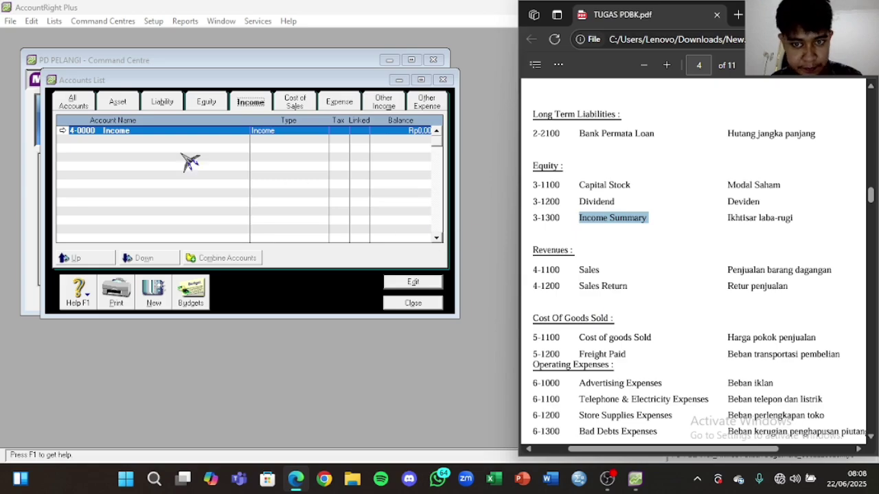
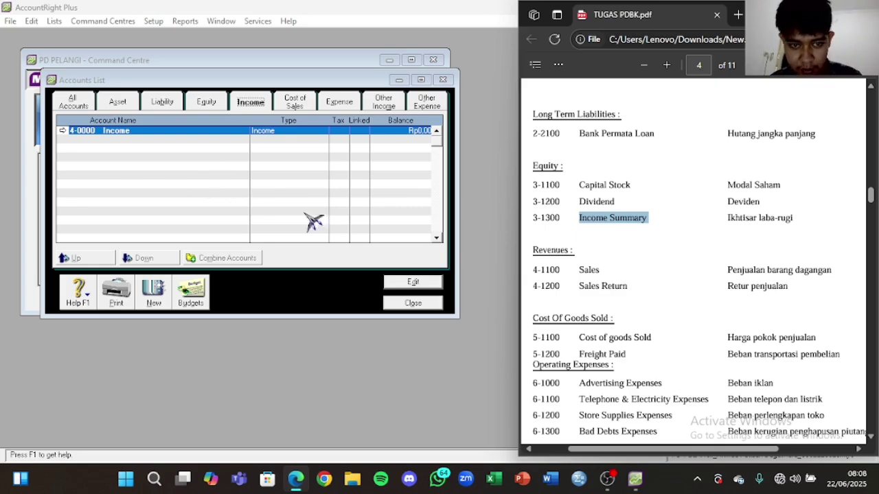
Step: Create income account 4-1100 named 'Sales'
{"action": "left_click", "coordinate": [155, 294]}
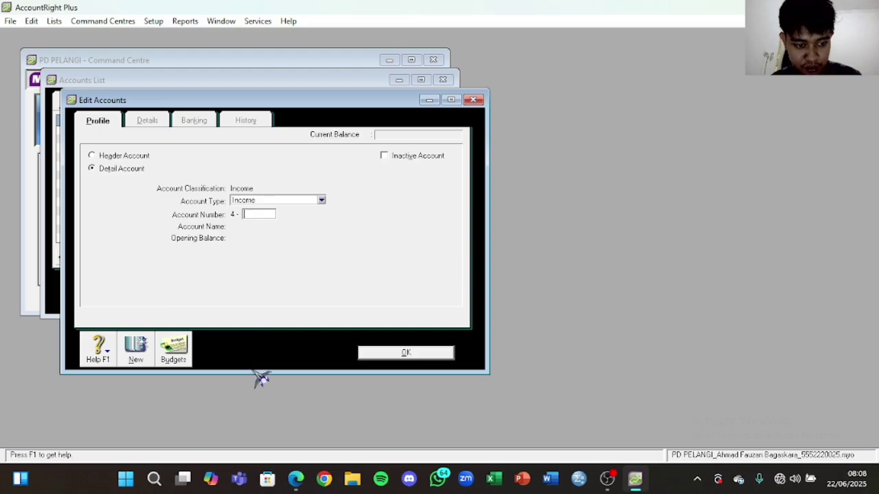
{"action": "key", "text": "Tab"}
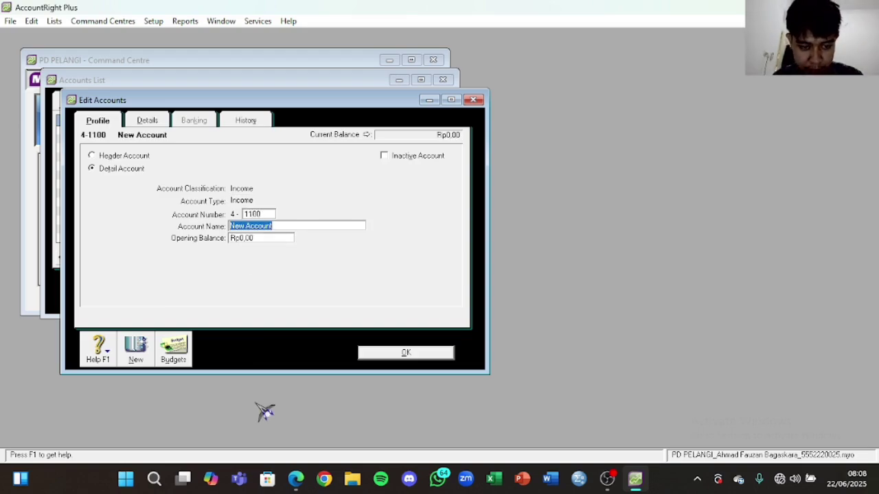
{"action": "left_click", "coordinate": [296, 479]}
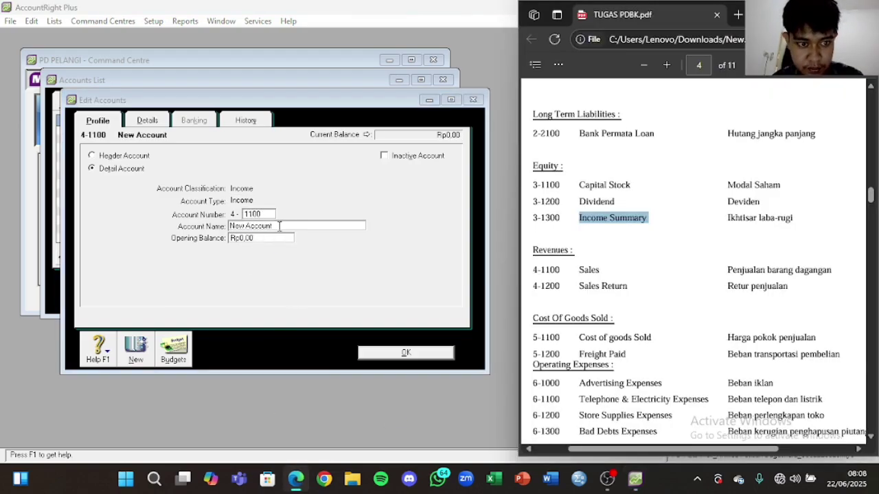
{"action": "left_click", "coordinate": [280, 226]}
{"action": "type", "text": "Sa"}
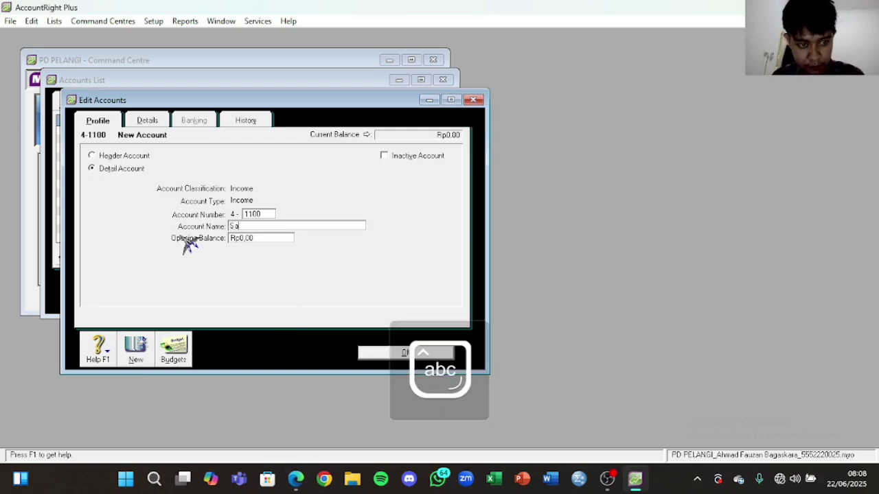
{"action": "type", "text": "les"}
{"action": "left_click", "coordinate": [405, 352]}
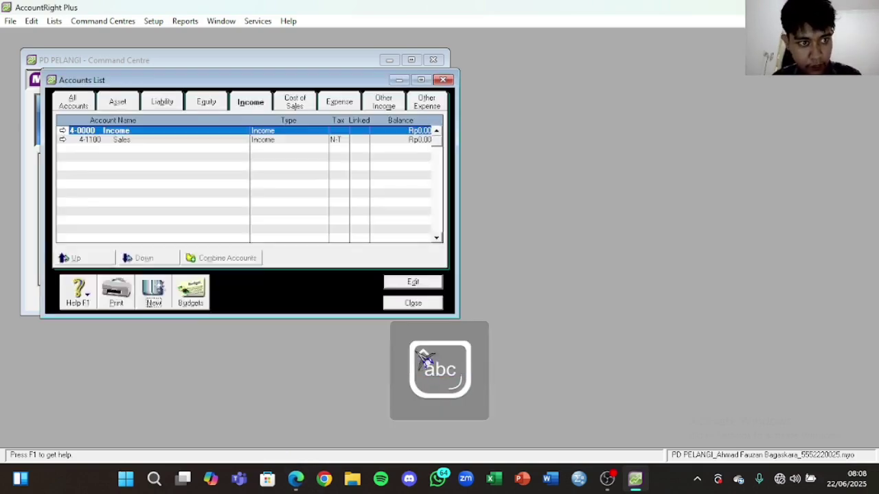
Step: Create income account 4-1200 named 'Sales Return'
{"action": "left_click", "coordinate": [155, 295]}
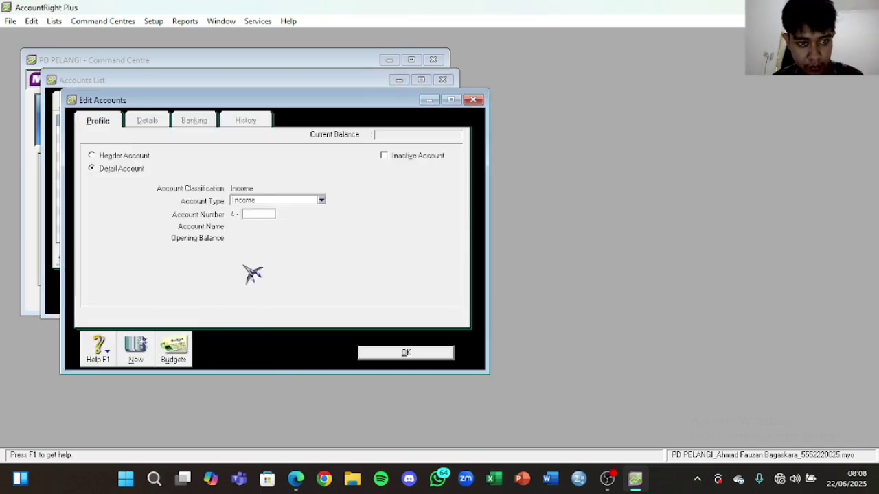
{"action": "left_click", "coordinate": [296, 478]}
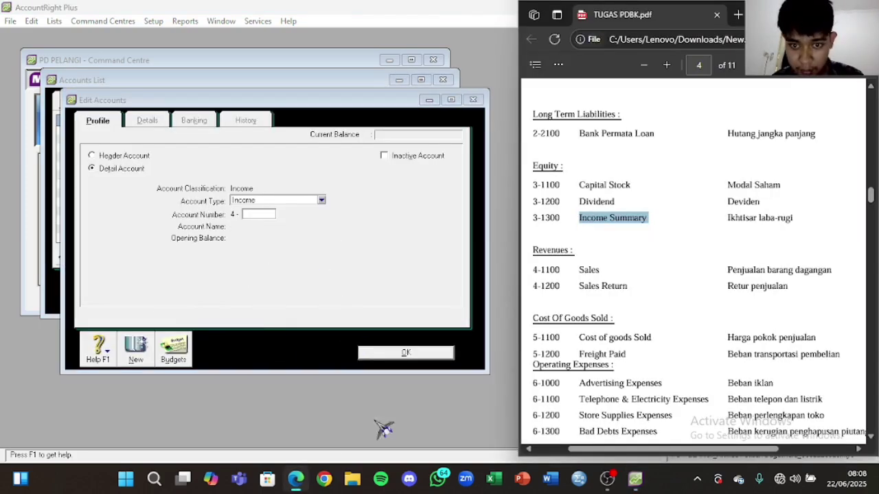
{"action": "left_click", "coordinate": [250, 215]}
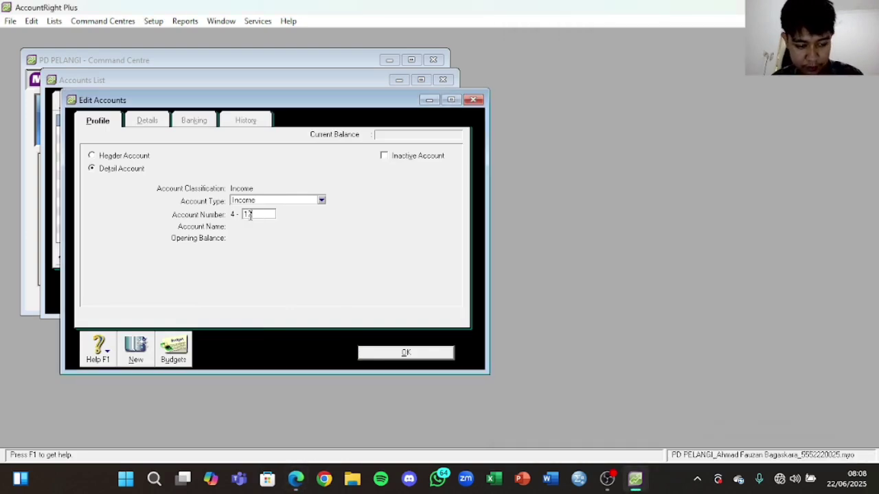
{"action": "key", "text": "Tab"}
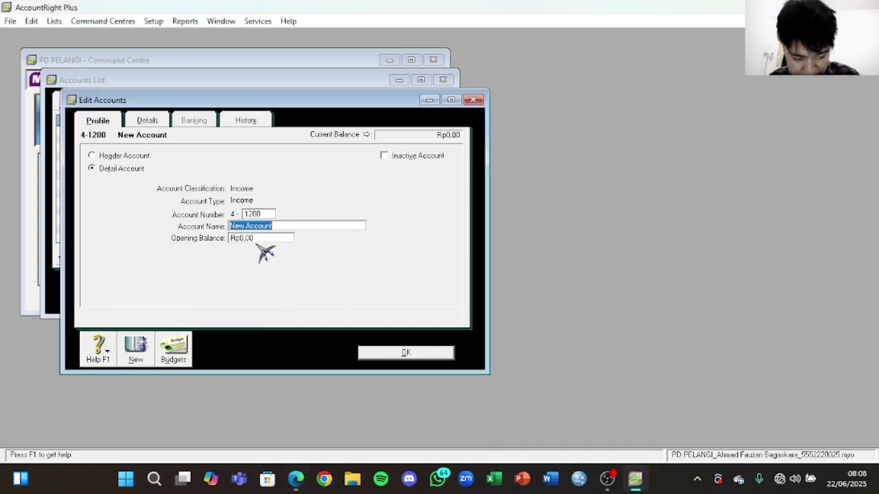
{"action": "type", "text": "Sales"}
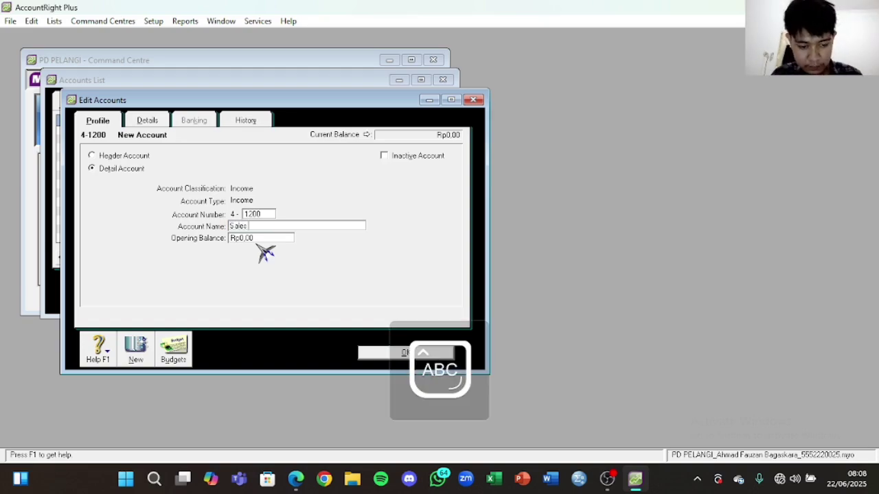
{"action": "type", "text": " Return"}
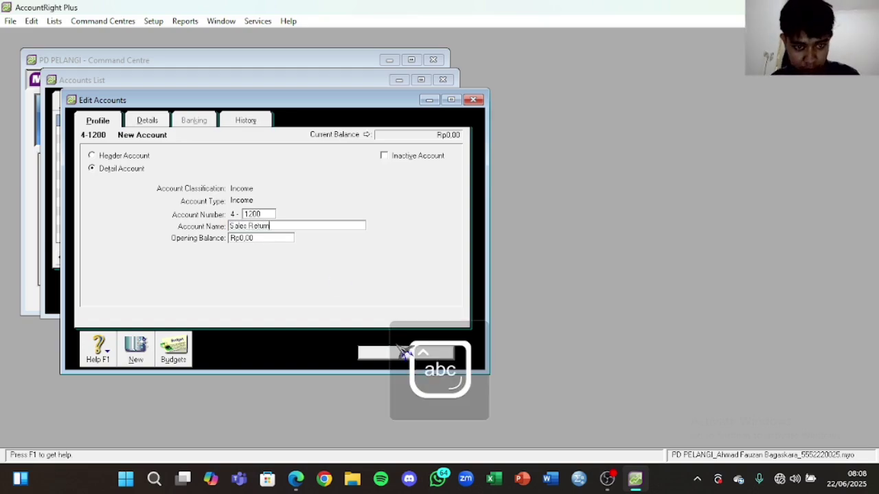
{"action": "left_click", "coordinate": [403, 353]}
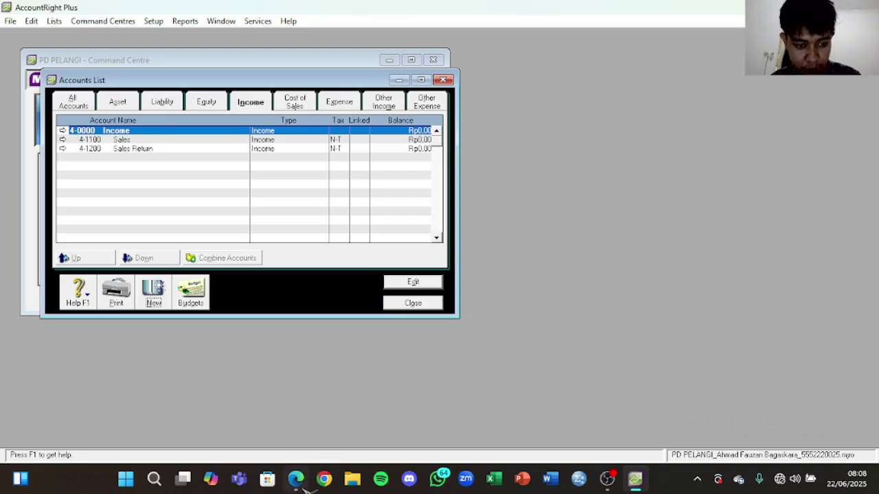
{"action": "left_click", "coordinate": [295, 479]}
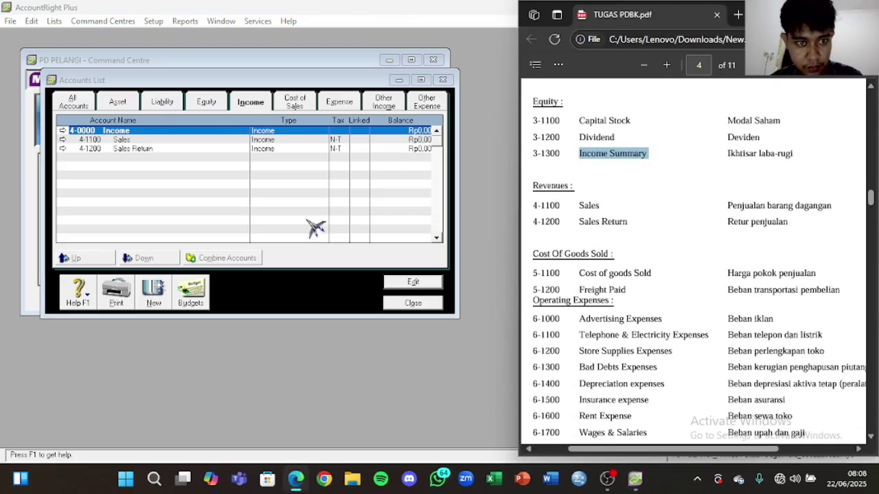
{"action": "left_click", "coordinate": [312, 173]}
{"action": "left_click", "coordinate": [300, 106]}
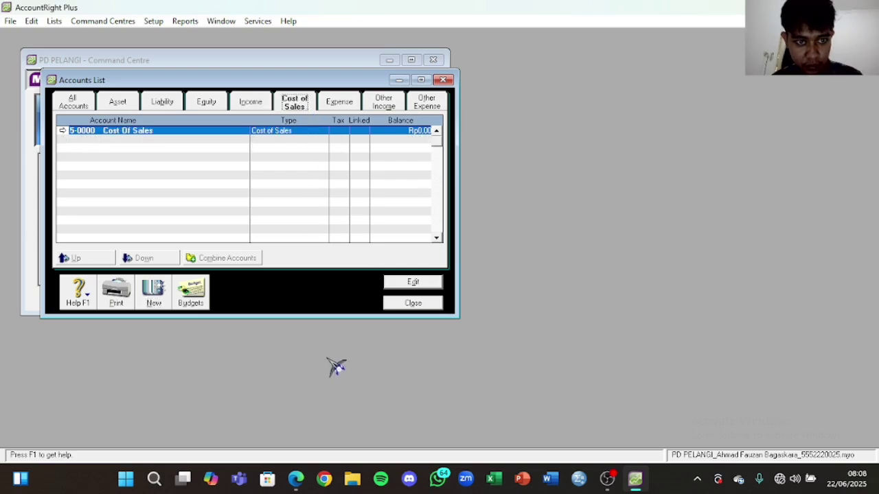
Step: Rename the 5-0000 header to 'Cost of goods Sold', copying the name from the PDF
{"action": "left_click", "coordinate": [296, 479]}
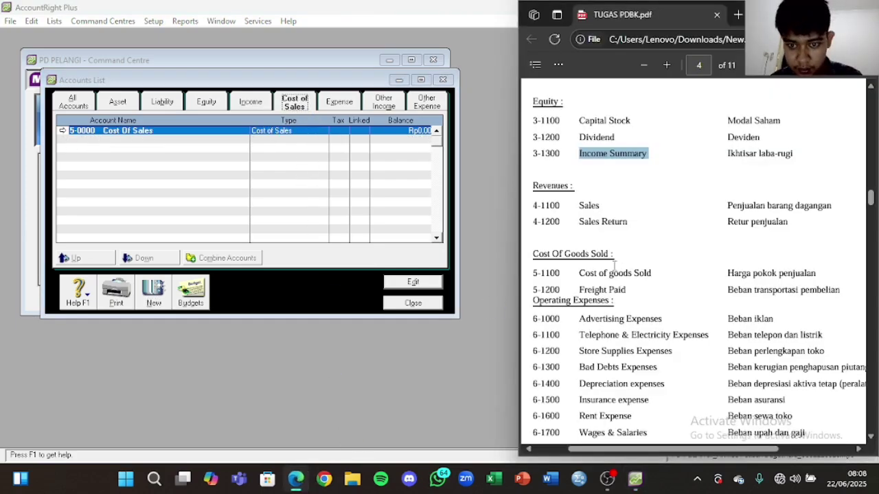
{"action": "left_click_drag", "start_coordinate": [654, 274], "coordinate": [577, 275]}
{"action": "key", "text": "ctrl+c"}
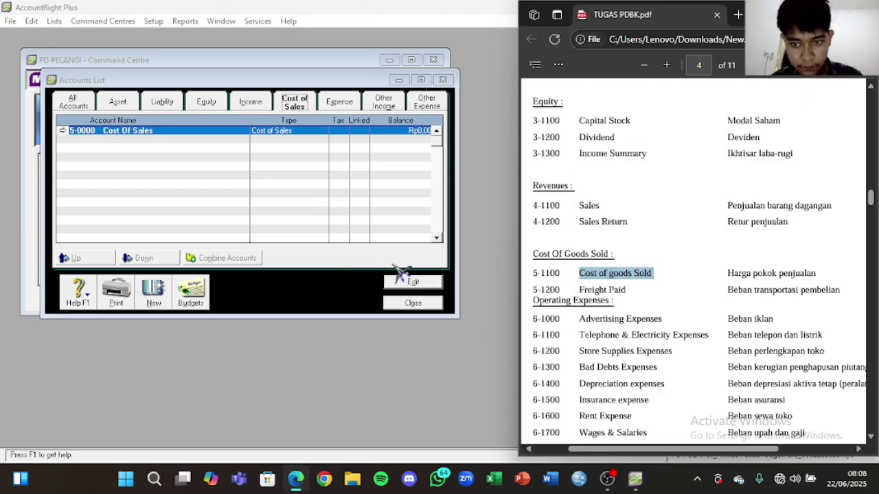
{"action": "left_click", "coordinate": [244, 220]}
{"action": "double_click", "coordinate": [185, 132]}
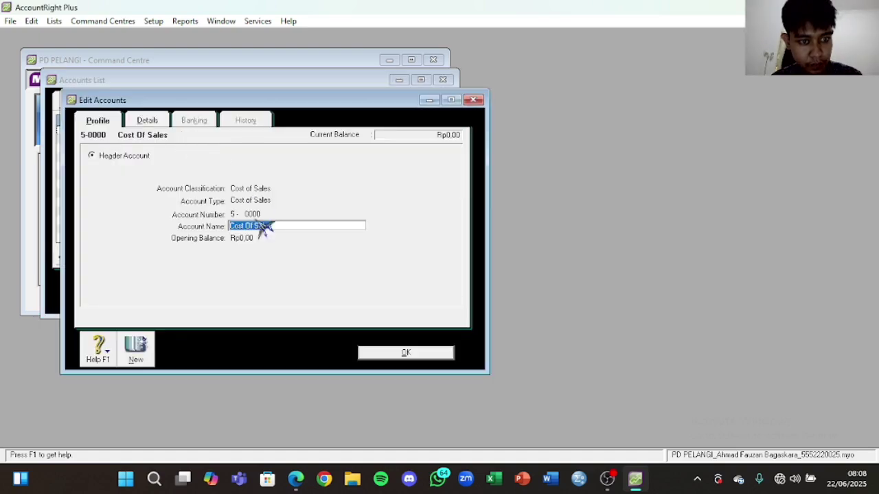
{"action": "left_click", "coordinate": [274, 226]}
{"action": "left_click_drag", "start_coordinate": [275, 226], "coordinate": [197, 226]}
{"action": "key", "text": "ctrl+v"}
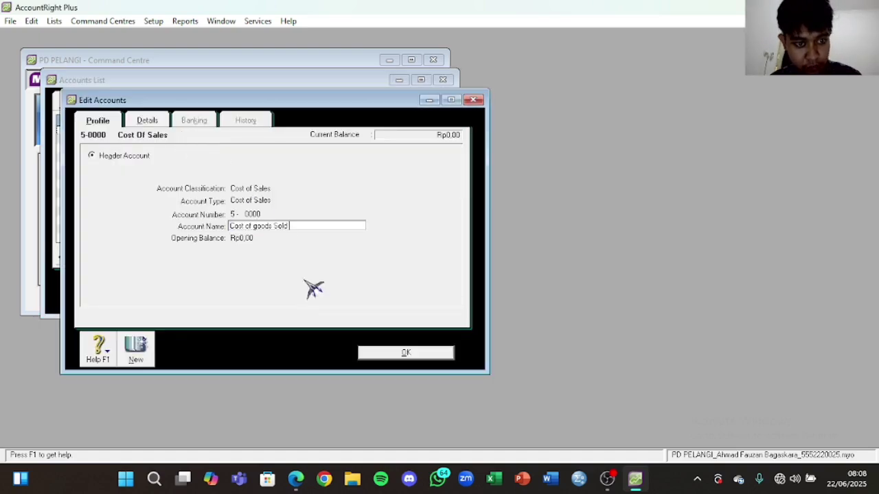
{"action": "left_click", "coordinate": [433, 354]}
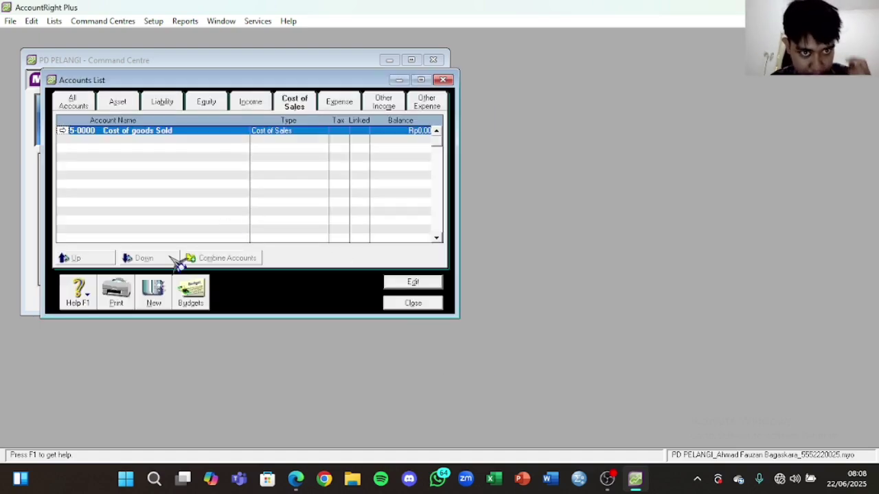
Step: Create cost of sales account 5-1100 'Cost of goods Sold'
{"action": "left_click", "coordinate": [168, 298]}
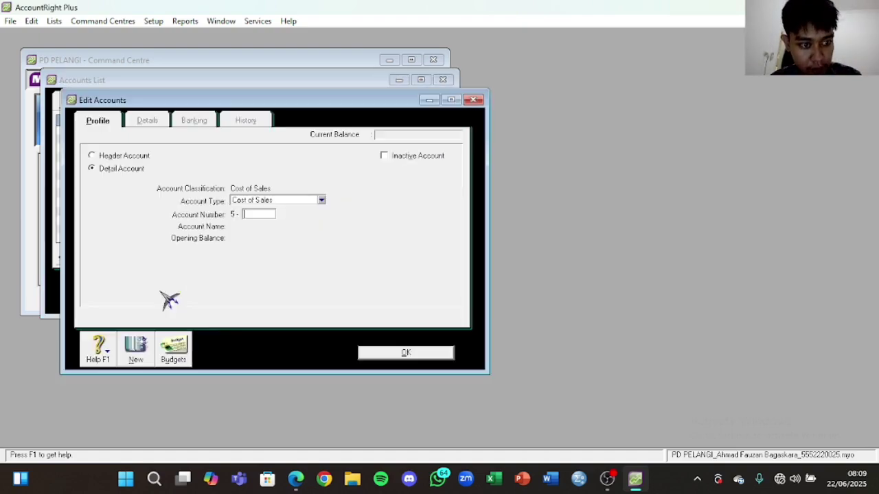
{"action": "left_click", "coordinate": [296, 478]}
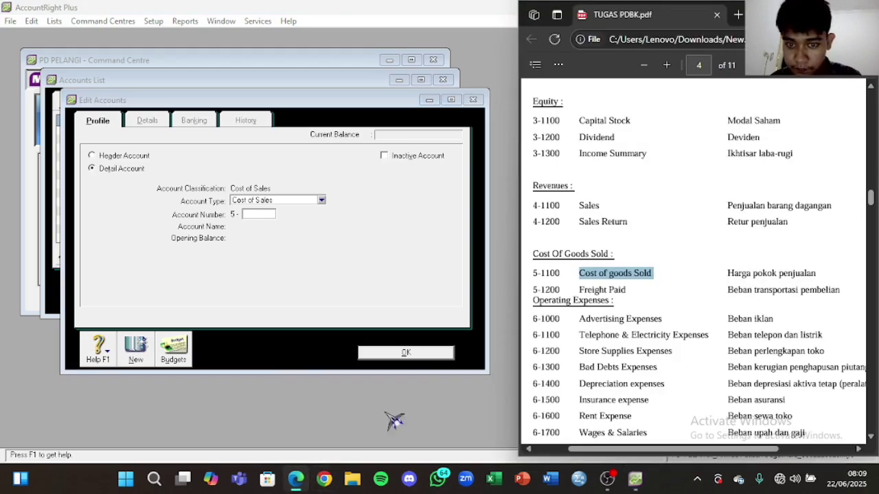
{"action": "left_click", "coordinate": [271, 216]}
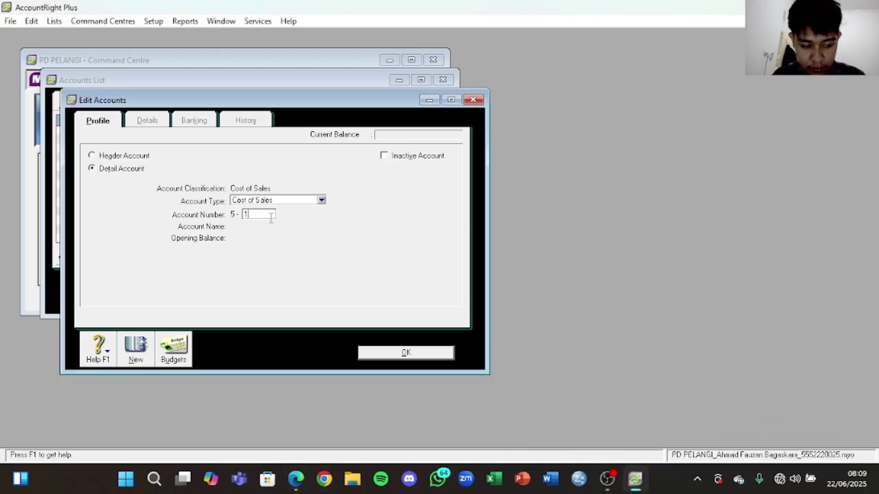
{"action": "key", "text": "Tab"}
{"action": "key", "text": "ctrl+v"}
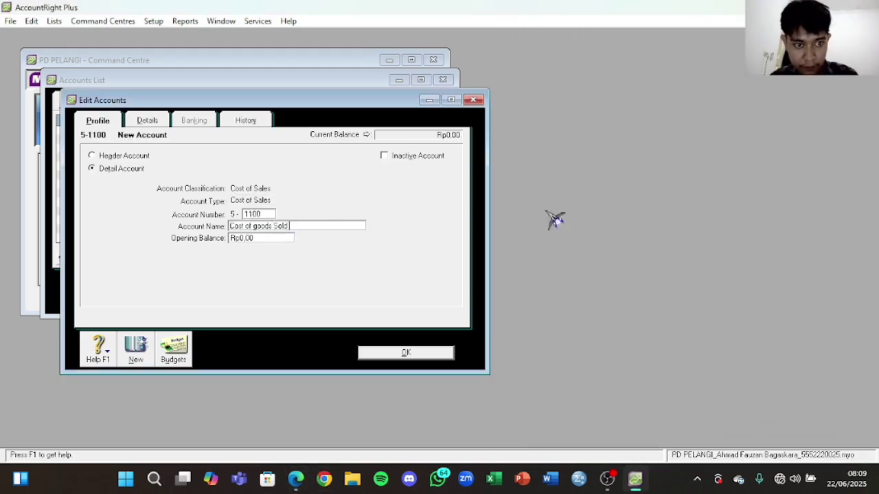
{"action": "left_click", "coordinate": [428, 354]}
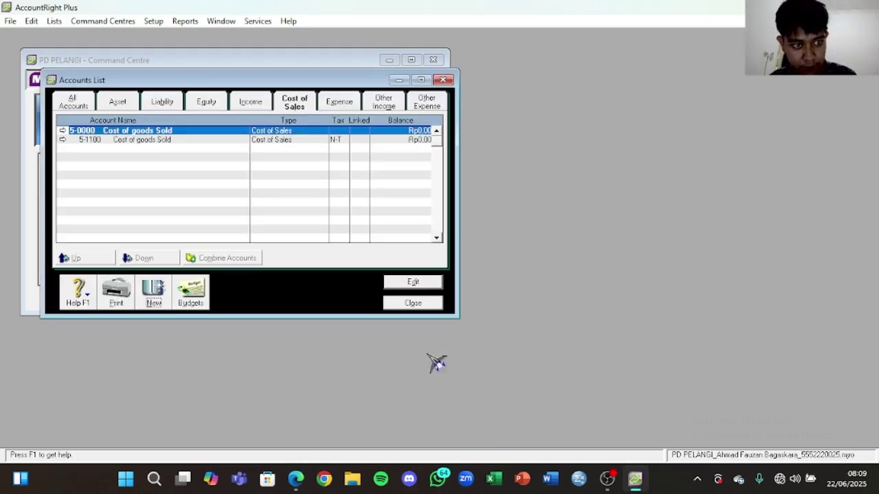
Step: Create cost of sales account 5-1200 'Freight Paid', copying the name from the PDF
{"action": "left_click", "coordinate": [296, 479]}
{"action": "left_click_drag", "start_coordinate": [627, 292], "coordinate": [587, 282]}
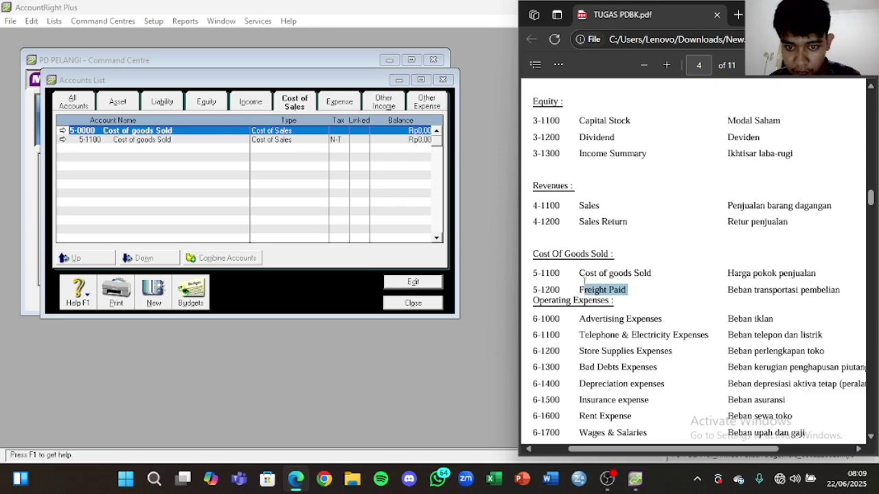
{"action": "left_click", "coordinate": [155, 305]}
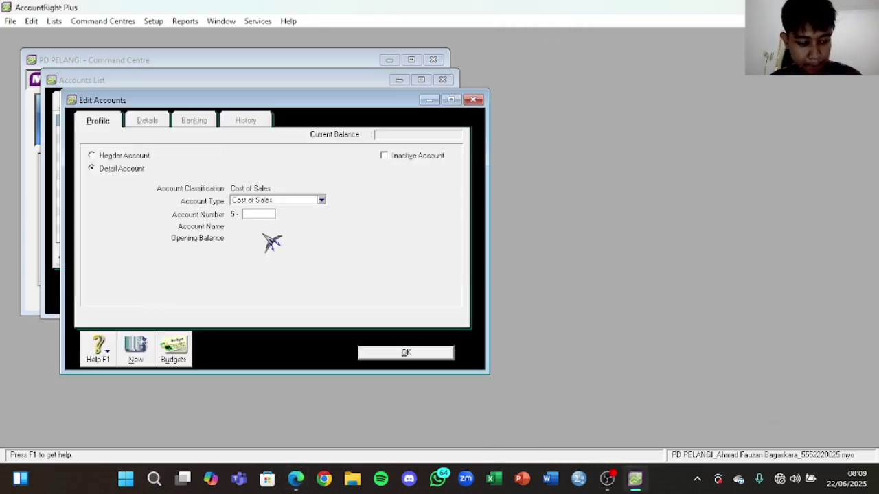
{"action": "key", "text": "Tab"}
{"action": "type", "text": "Freight Paid"}
{"action": "left_click", "coordinate": [407, 353]}
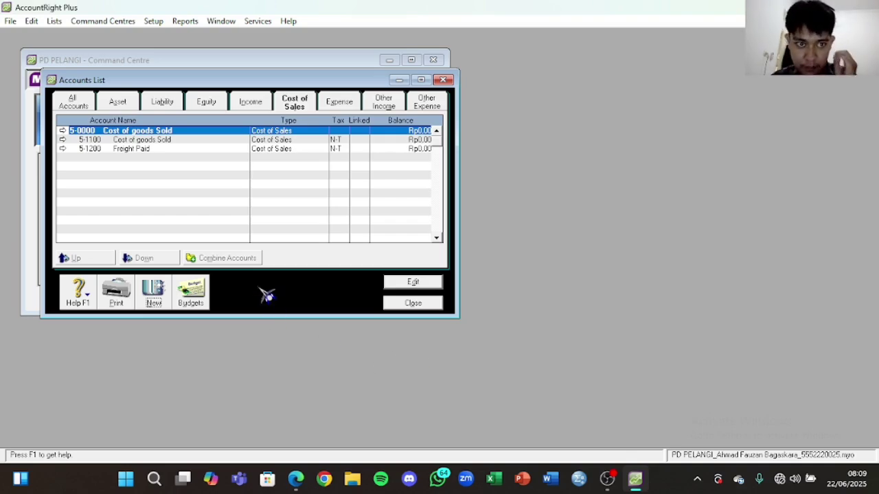
{"action": "left_click", "coordinate": [339, 104]}
Step: Renumber Wages & Salaries to 6-1700, then select 'Advertising Expenses' in the PDF
{"action": "left_click", "coordinate": [295, 478]}
{"action": "scroll", "coordinate": [658, 264], "scroll_direction": "down", "scroll_amount": 3}
{"action": "scroll", "coordinate": [658, 263], "scroll_direction": "down", "scroll_amount": 1}
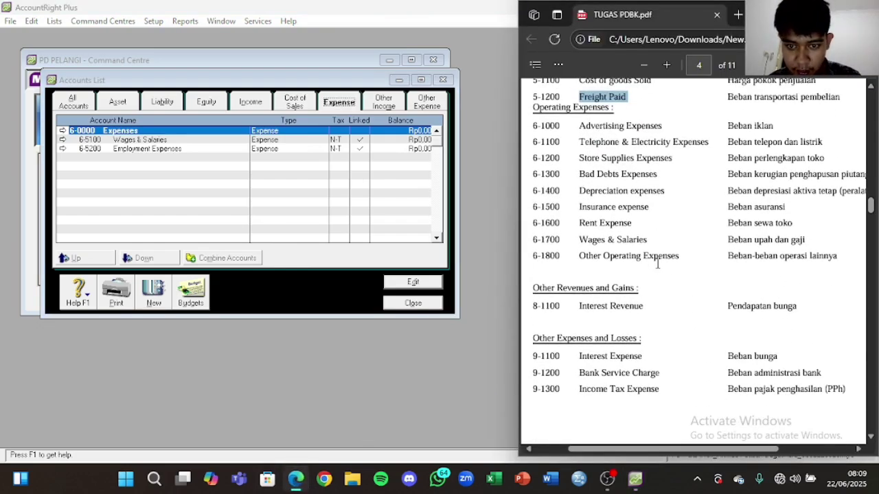
{"action": "scroll", "coordinate": [659, 245], "scroll_direction": "up", "scroll_amount": 1}
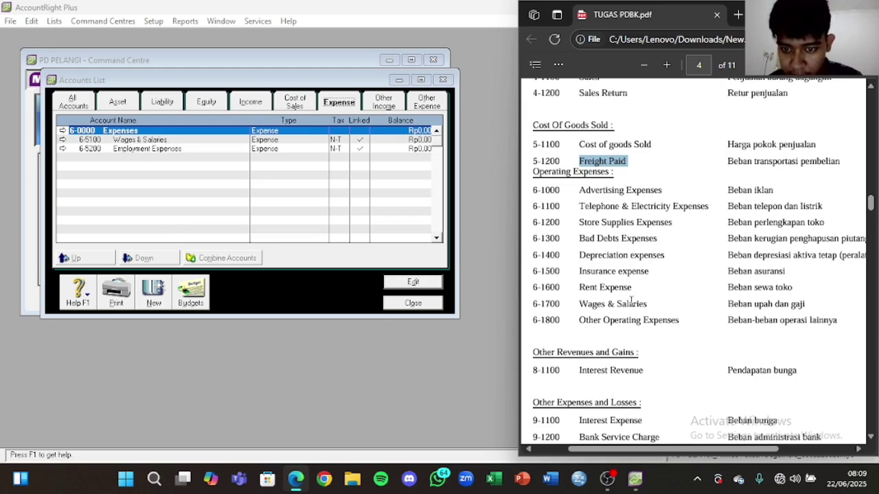
{"action": "left_click", "coordinate": [155, 142]}
{"action": "double_click", "coordinate": [155, 142]}
{"action": "type", "text": "1700"}
{"action": "left_click", "coordinate": [412, 354]}
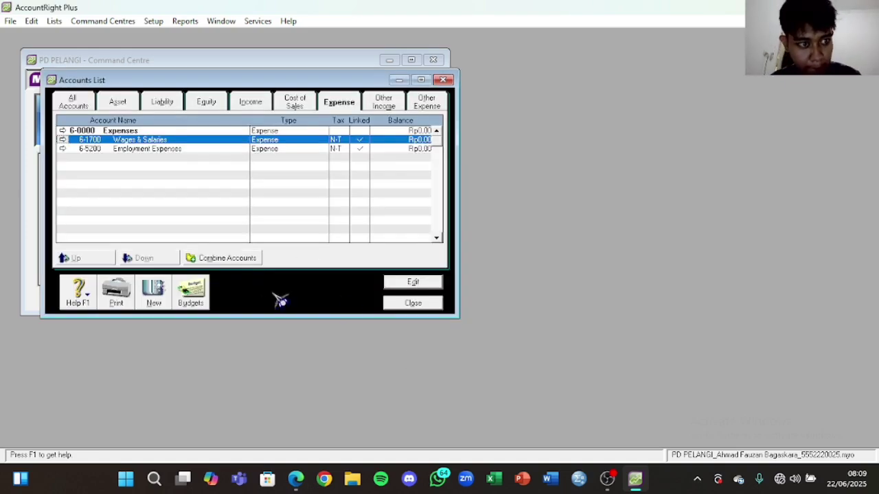
{"action": "left_click", "coordinate": [298, 480]}
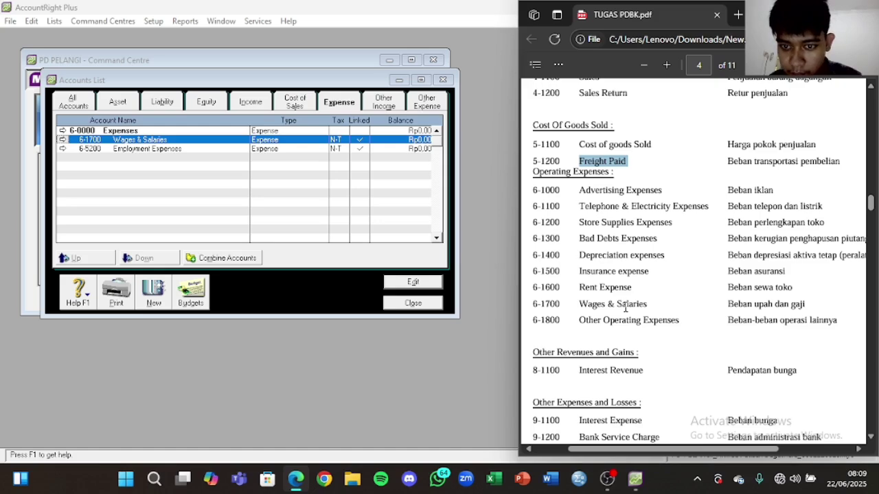
{"action": "left_click_drag", "start_coordinate": [664, 190], "coordinate": [579, 196]}
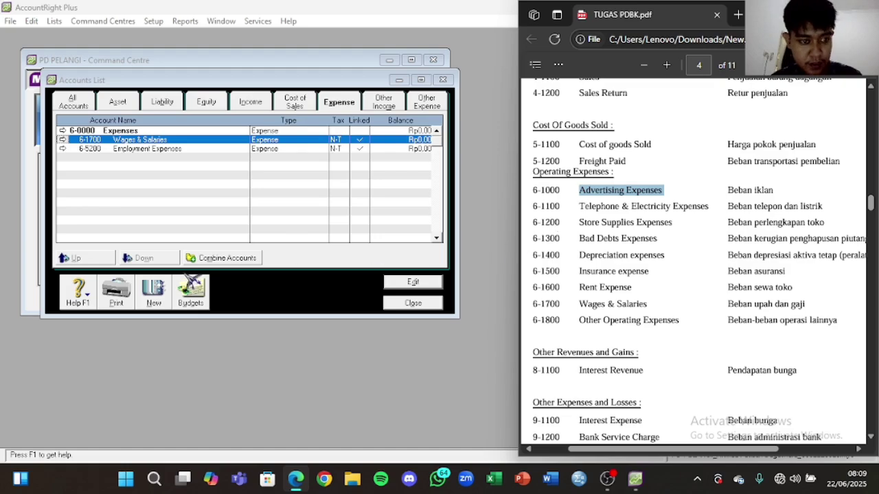
Step: Create expense account 6-1000 'Advertising Expenses'
{"action": "left_click", "coordinate": [166, 297]}
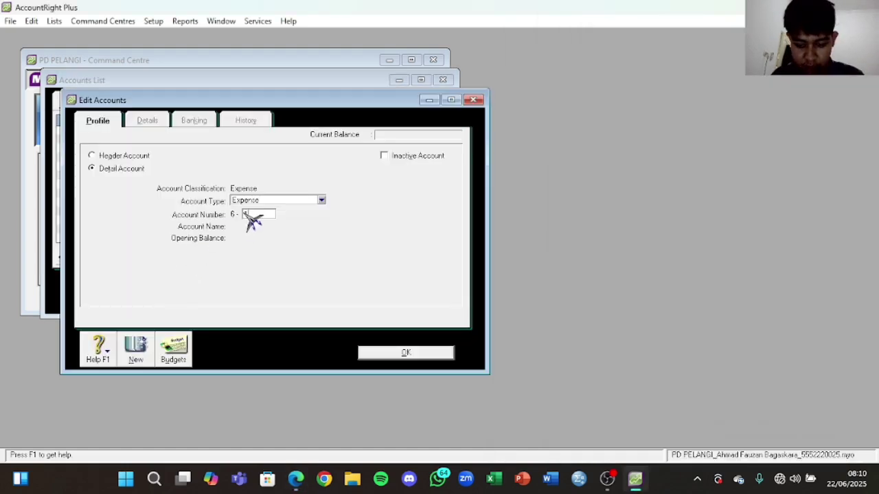
{"action": "key", "text": "Tab"}
{"action": "type", "text": "Advertising Expenses"}
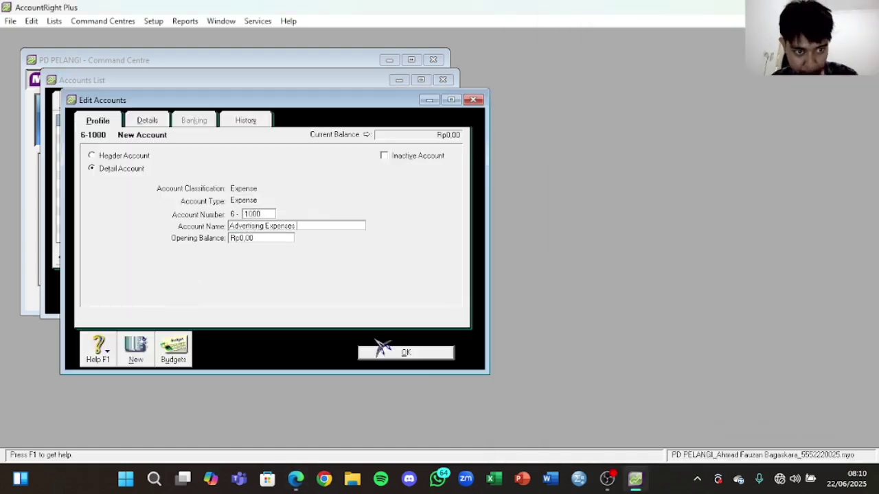
{"action": "left_click", "coordinate": [419, 356]}
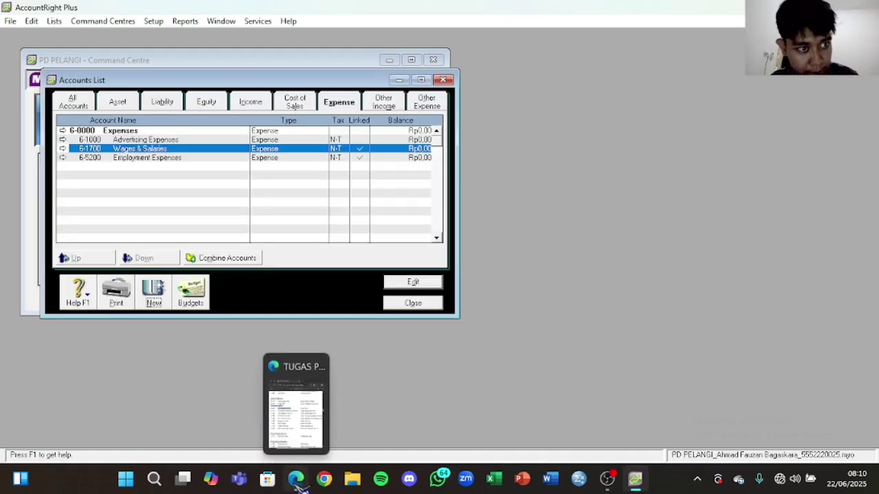
Step: Create expense account 6-1100 for telephone and electricity expenses
{"action": "left_click", "coordinate": [297, 481]}
{"action": "left_click_drag", "start_coordinate": [708, 206], "coordinate": [578, 204]}
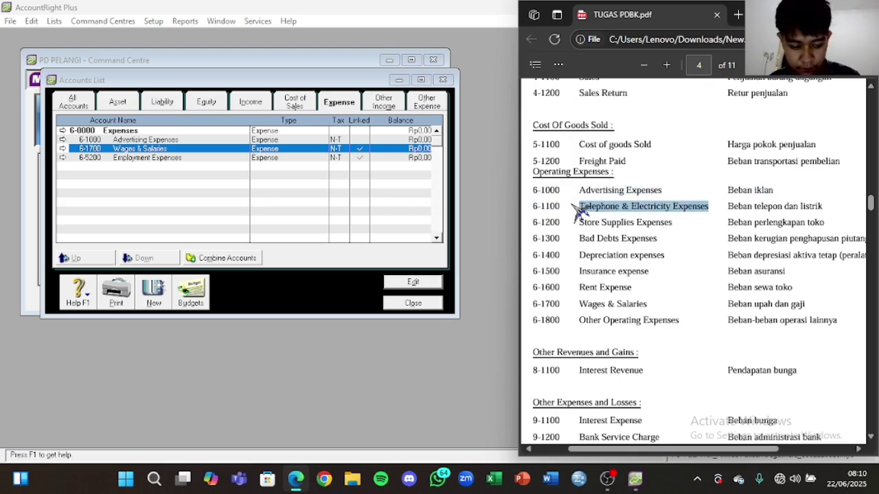
{"action": "left_click", "coordinate": [153, 292]}
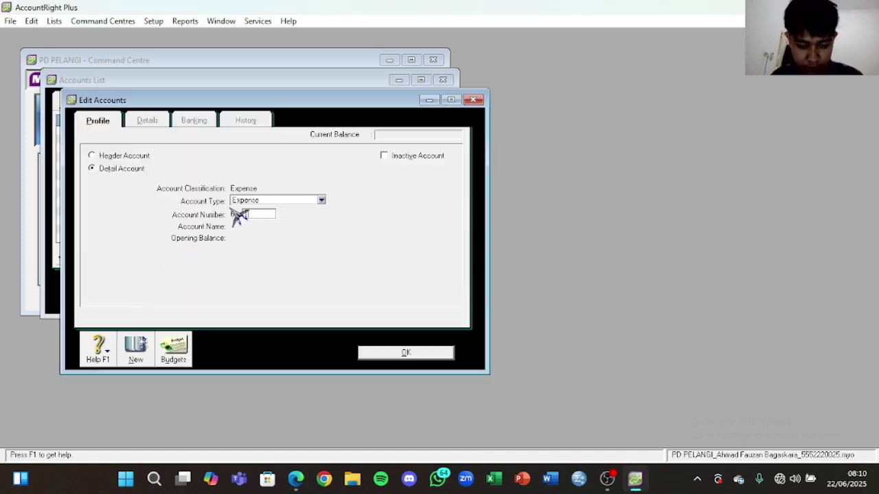
{"action": "key", "text": "Tab"}
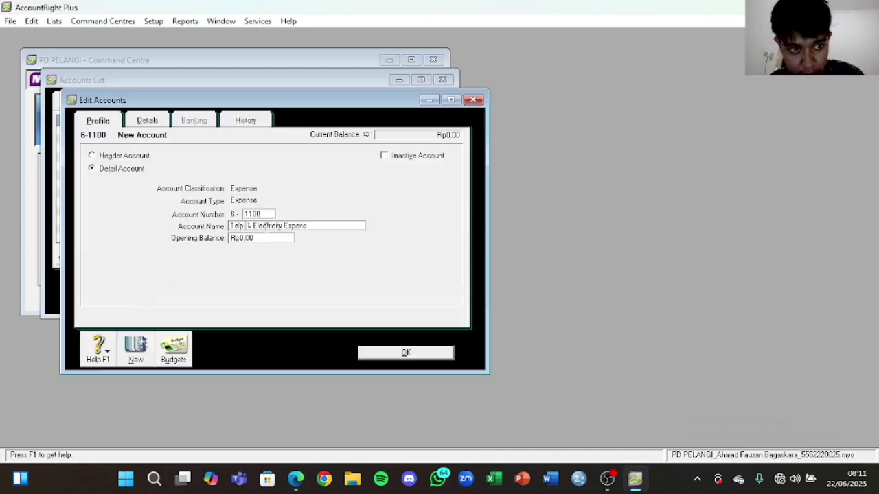
{"action": "left_click", "coordinate": [405, 352]}
Step: Create expense account 6-1200 'Store Supplies Expenses'
{"action": "left_click", "coordinate": [308, 488]}
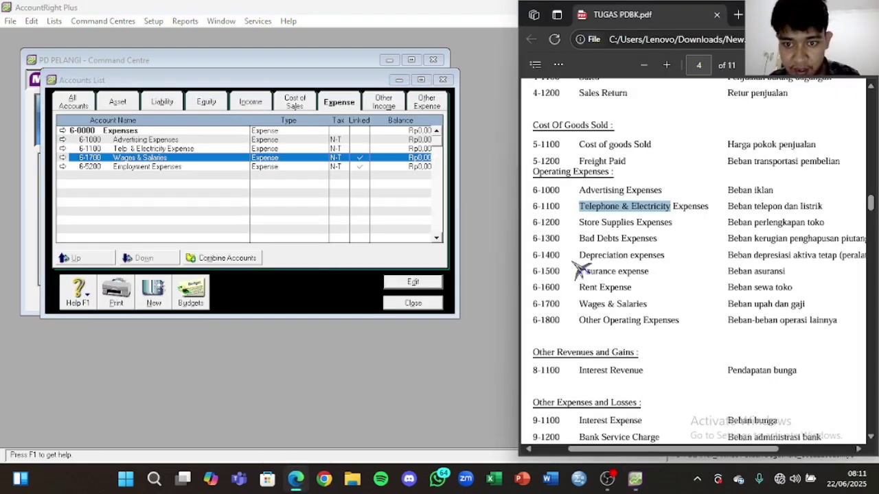
{"action": "left_click_drag", "start_coordinate": [580, 221], "coordinate": [673, 224]}
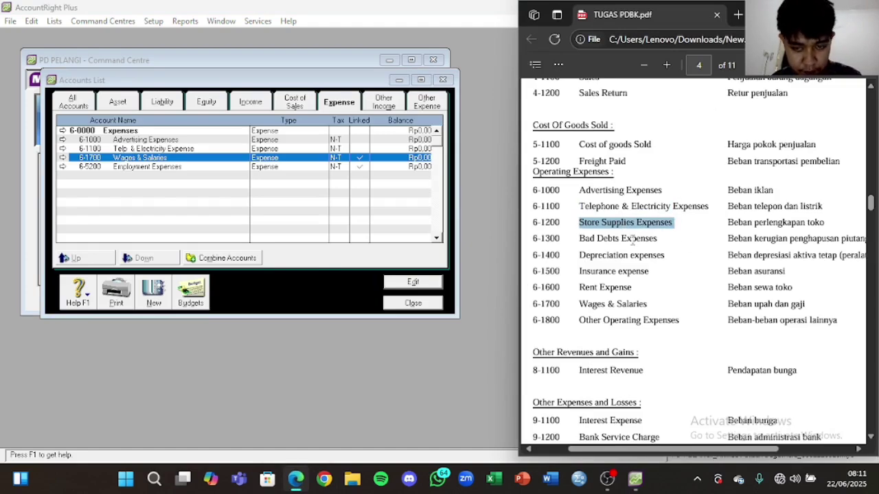
{"action": "left_click", "coordinate": [163, 294]}
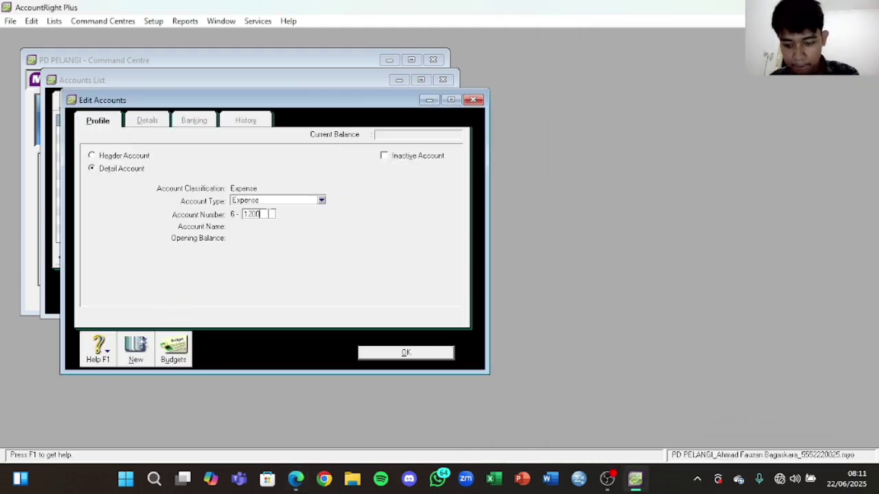
{"action": "key", "text": "Tab"}
{"action": "type", "text": "Store Supplies Expenses"}
{"action": "left_click", "coordinate": [397, 353]}
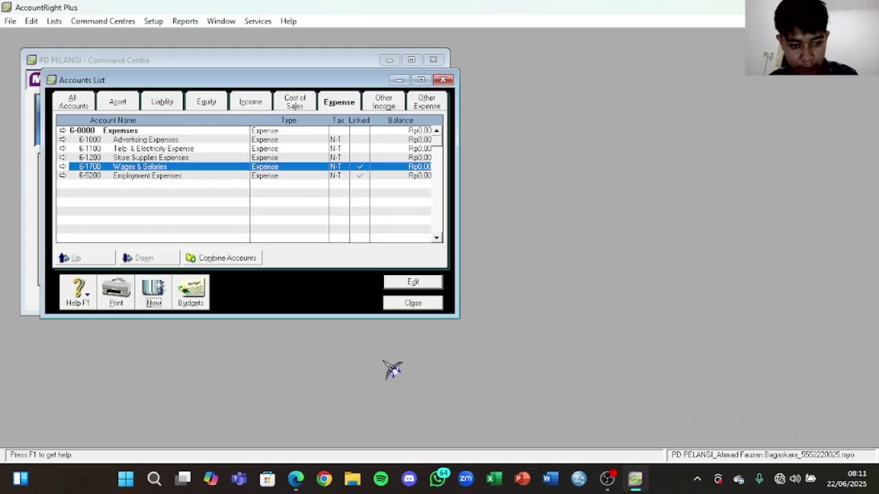
Step: Create expense account 6-1300 'Bad Debts Expenses'
{"action": "left_click", "coordinate": [156, 303]}
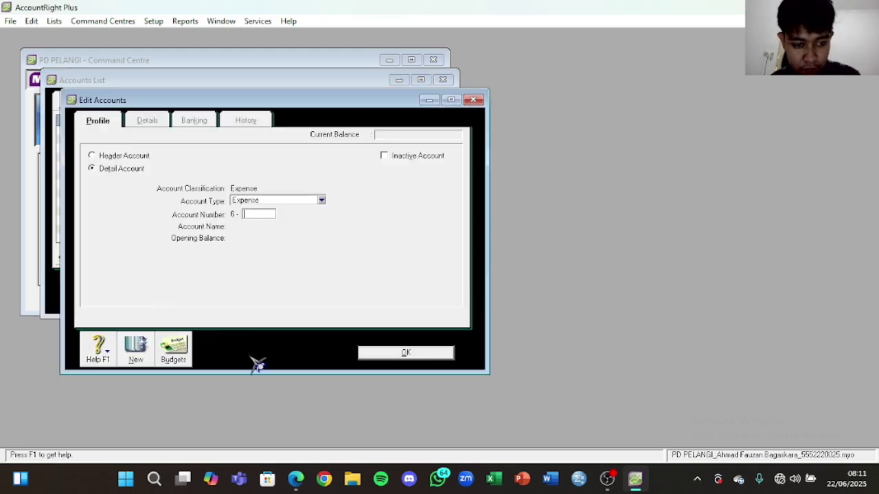
{"action": "left_click", "coordinate": [296, 478]}
{"action": "left_click_drag", "start_coordinate": [579, 239], "coordinate": [658, 239]}
{"action": "key", "text": "ctrl+c"}
{"action": "left_click", "coordinate": [268, 215]}
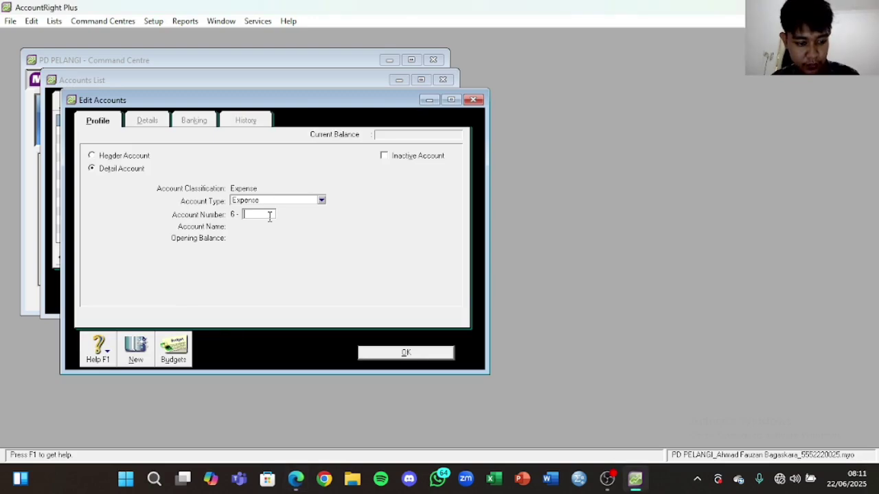
{"action": "type", "text": "1300"}
{"action": "key", "text": "Tab"}
{"action": "key", "text": "ctrl+v"}
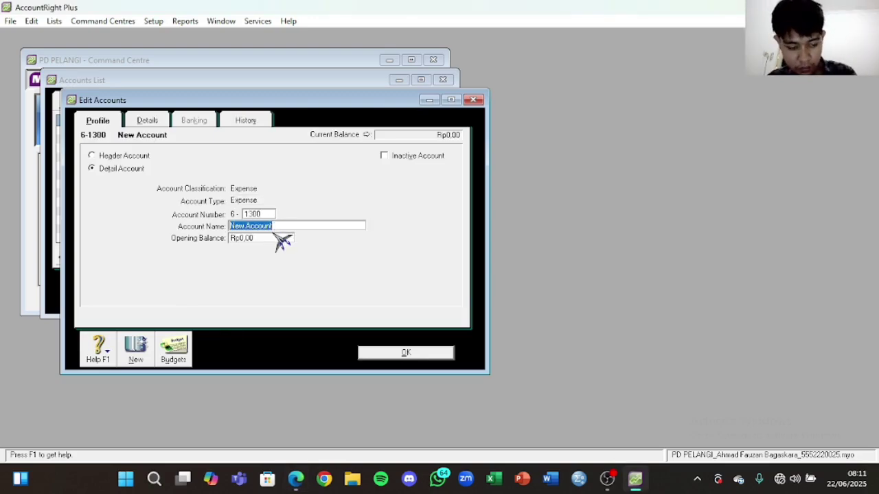
{"action": "left_click", "coordinate": [405, 356]}
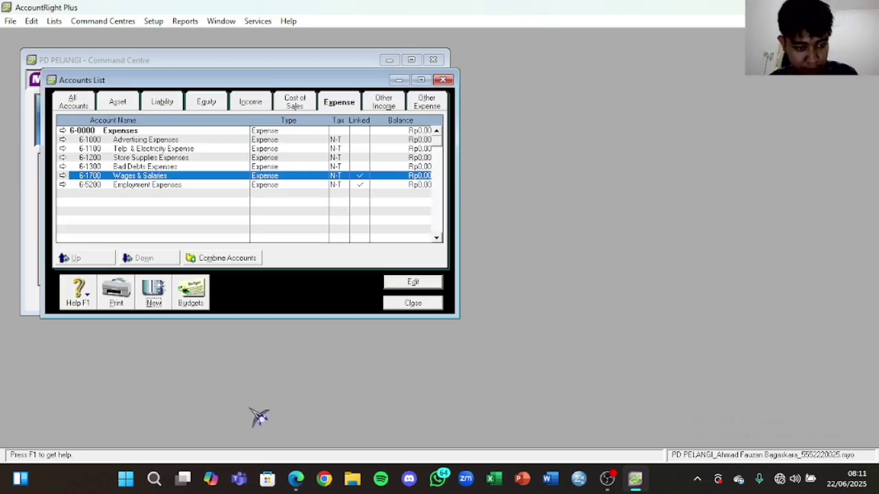
Step: Create expense account 6-1400 'Depreciation expenses'
{"action": "left_click", "coordinate": [153, 292]}
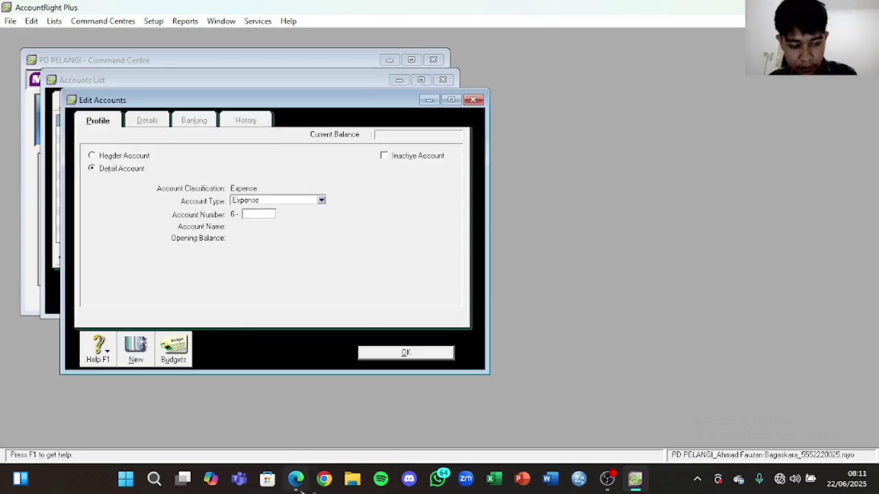
{"action": "left_click", "coordinate": [296, 479]}
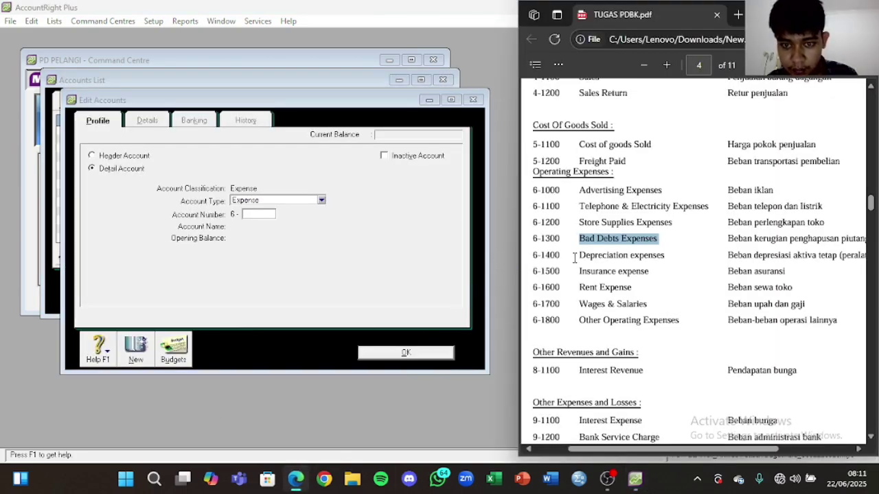
{"action": "left_click_drag", "start_coordinate": [579, 255], "coordinate": [669, 256]}
{"action": "key", "text": "ctrl+c"}
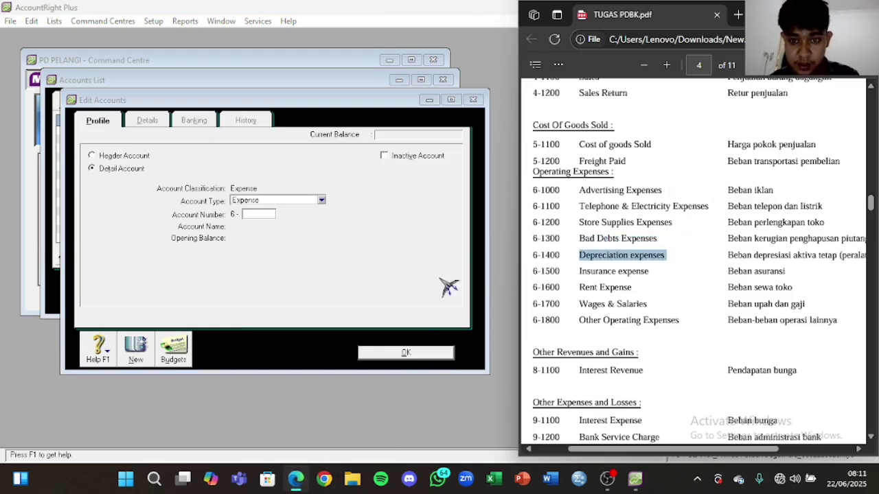
{"action": "left_click", "coordinate": [253, 215]}
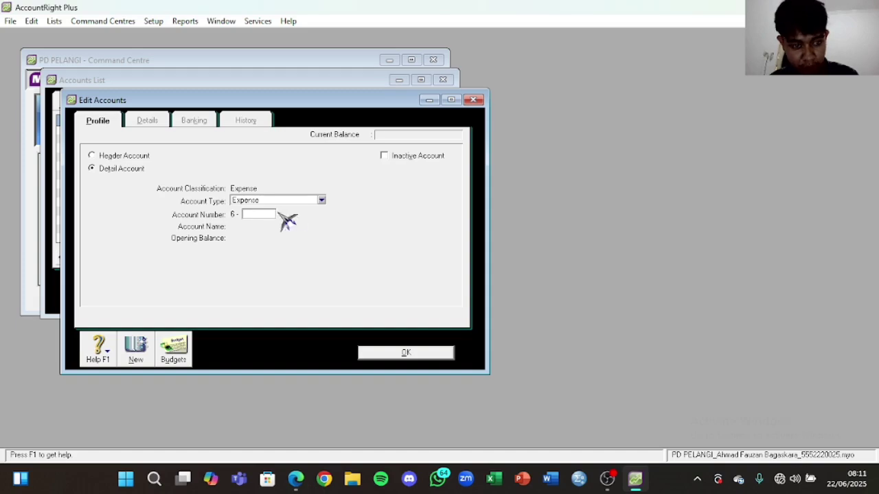
{"action": "type", "text": "1400"}
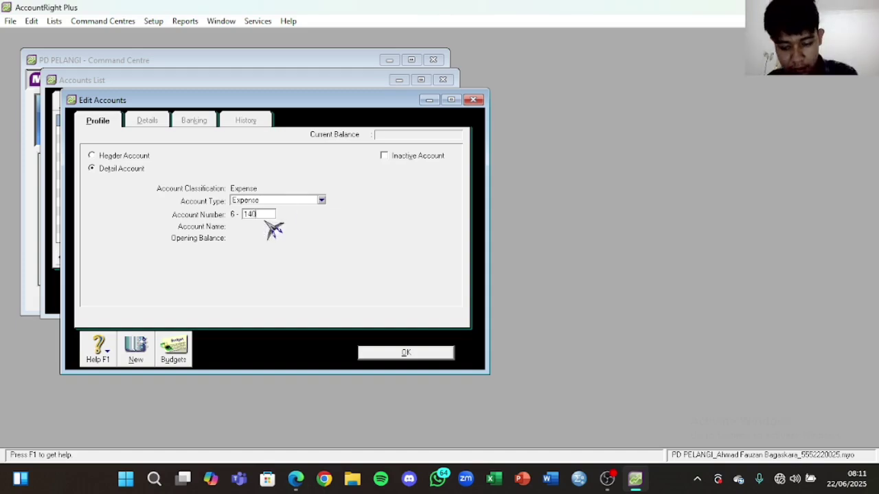
{"action": "key", "text": "Tab"}
{"action": "key", "text": "ctrl+v"}
{"action": "left_click", "coordinate": [384, 353]}
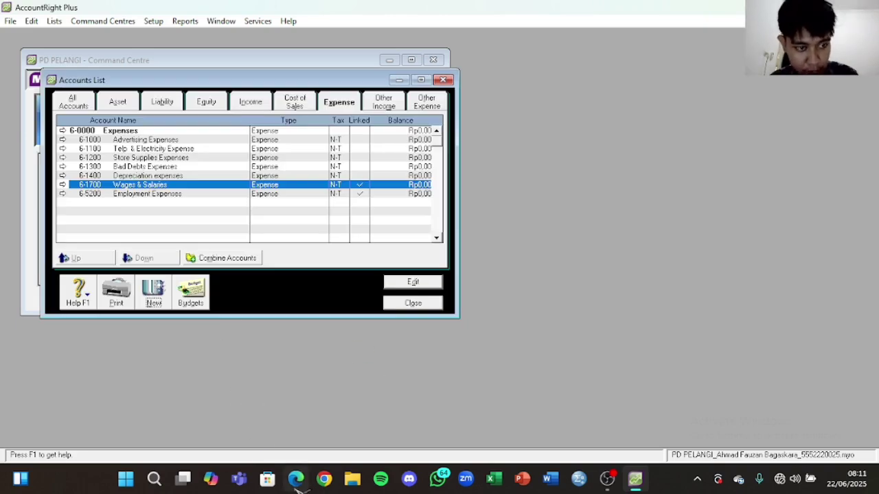
Step: Create expense account 6-1500 'Insurance expense', keeping the Expense account type
{"action": "left_click", "coordinate": [298, 481]}
{"action": "left_click_drag", "start_coordinate": [579, 271], "coordinate": [650, 269]}
{"action": "left_click", "coordinate": [154, 292]}
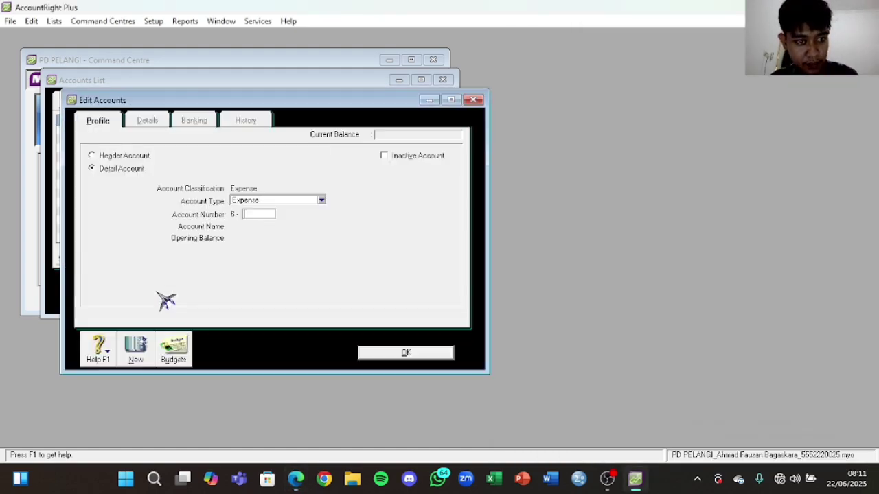
{"action": "type", "text": "1510"}
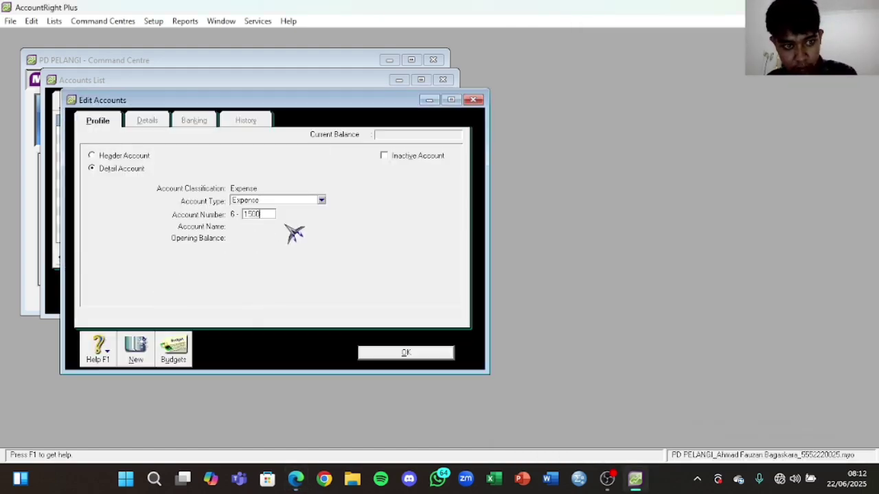
{"action": "left_click", "coordinate": [316, 201]}
{"action": "left_click", "coordinate": [287, 321]}
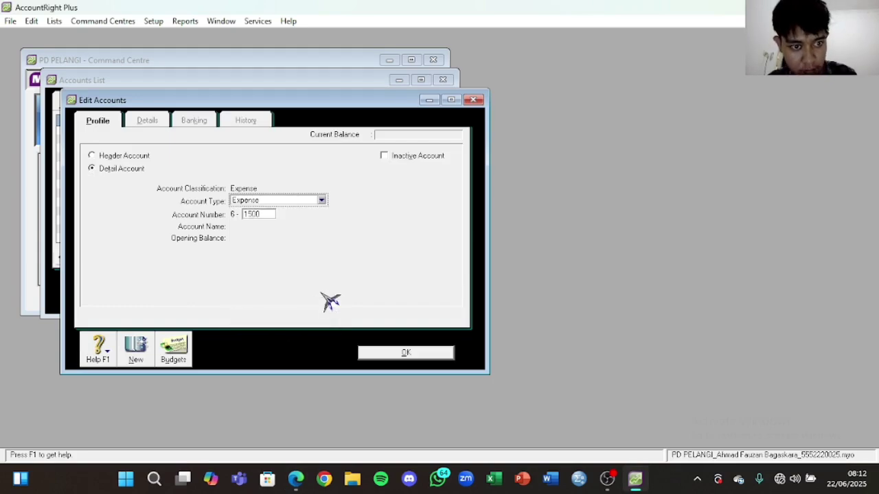
{"action": "left_click", "coordinate": [261, 216]}
{"action": "key", "text": "Tab"}
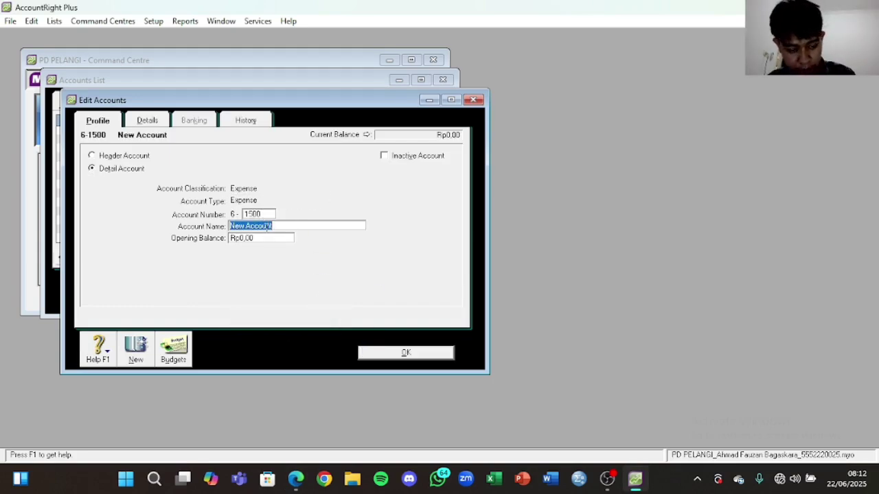
{"action": "left_click", "coordinate": [401, 355]}
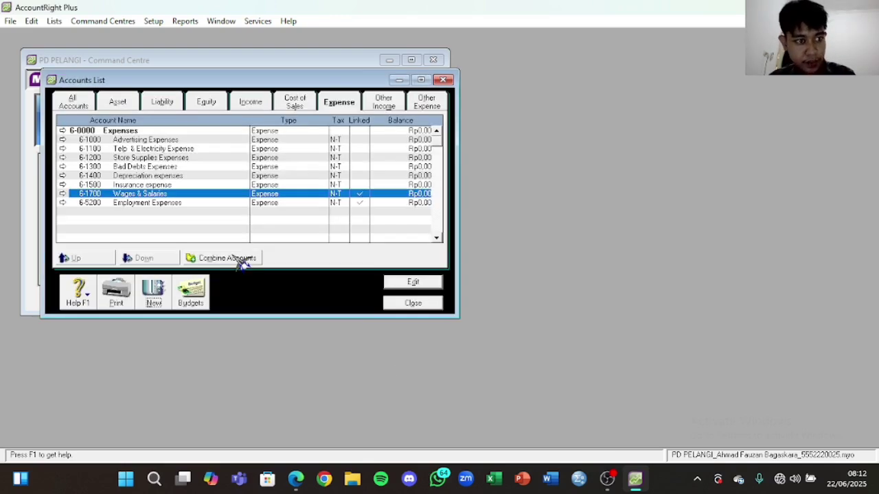
Step: Create expense account 6-1600 'Rent Expense'
{"action": "left_click", "coordinate": [156, 291]}
{"action": "left_click", "coordinate": [296, 478]}
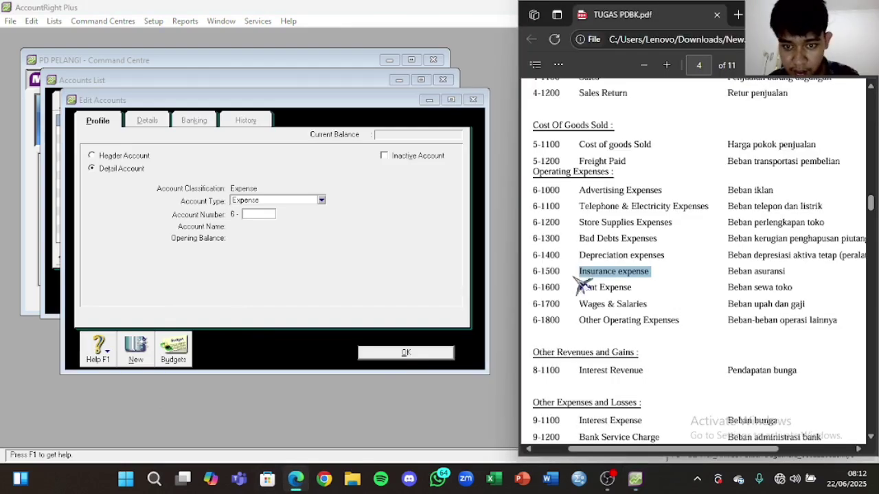
{"action": "left_click", "coordinate": [471, 100]}
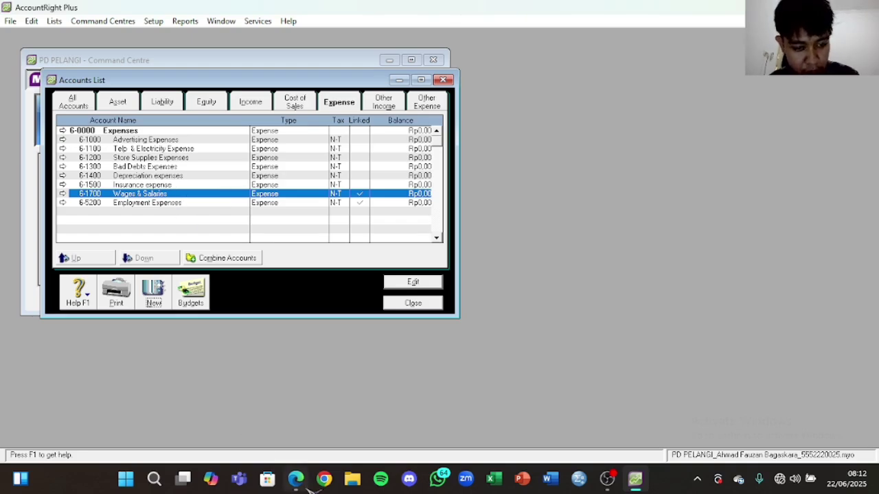
{"action": "left_click", "coordinate": [296, 479]}
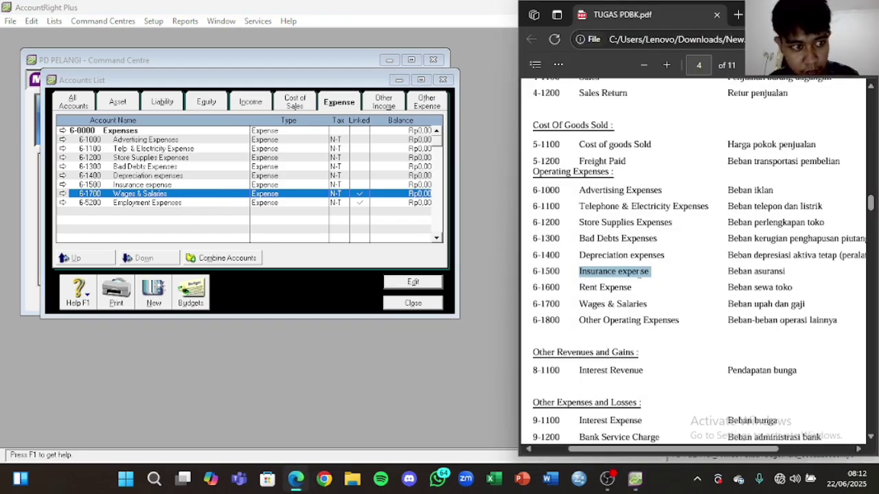
{"action": "left_click_drag", "start_coordinate": [637, 287], "coordinate": [578, 289]}
{"action": "key", "text": "ctrl+c"}
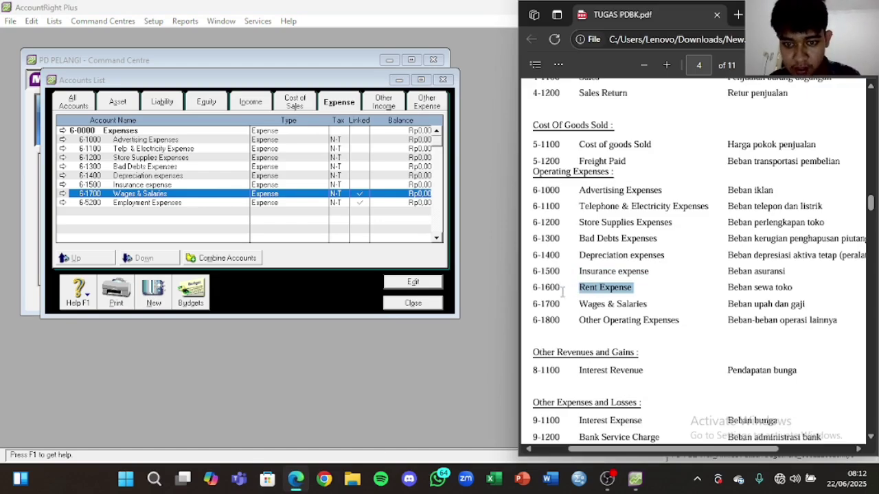
{"action": "left_click", "coordinate": [158, 301]}
{"action": "type", "text": "160"}
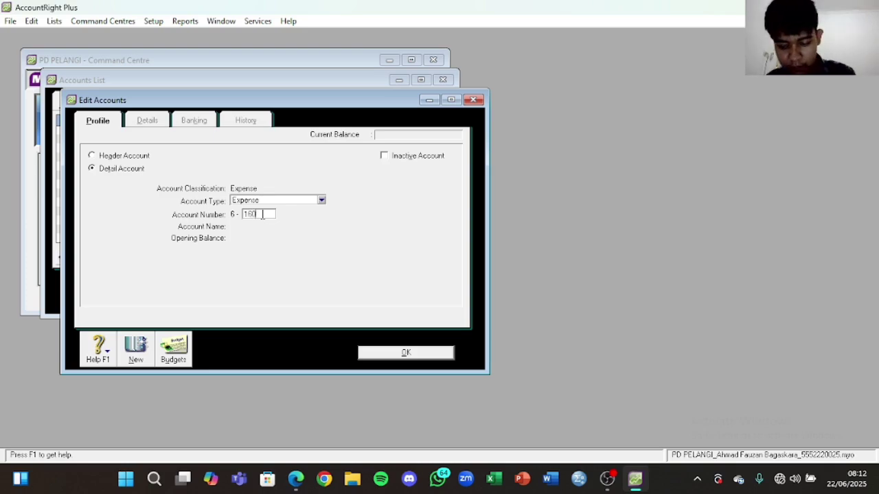
{"action": "type", "text": "0"}
{"action": "key", "text": "Tab"}
{"action": "key", "text": "ctrl+v"}
{"action": "left_click", "coordinate": [392, 353]}
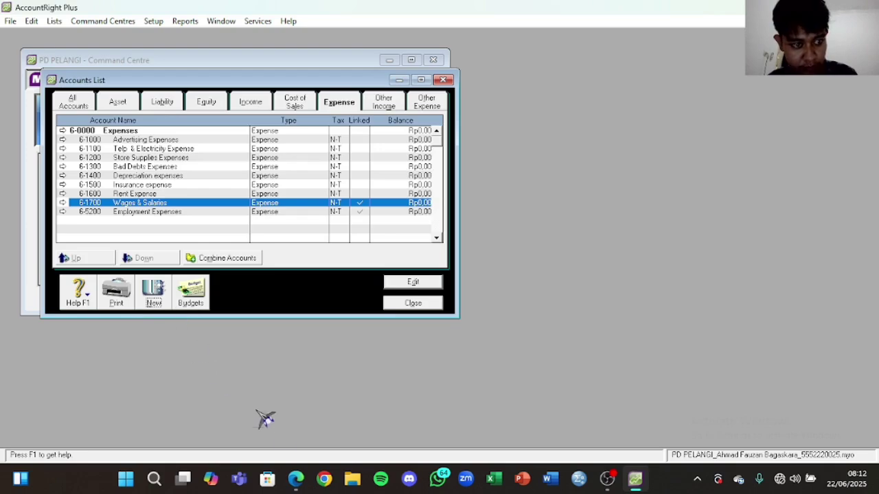
Step: Create expense account 6-1800 'Other Operating Expenses'
{"action": "left_click", "coordinate": [298, 481]}
{"action": "left_click", "coordinate": [295, 479]}
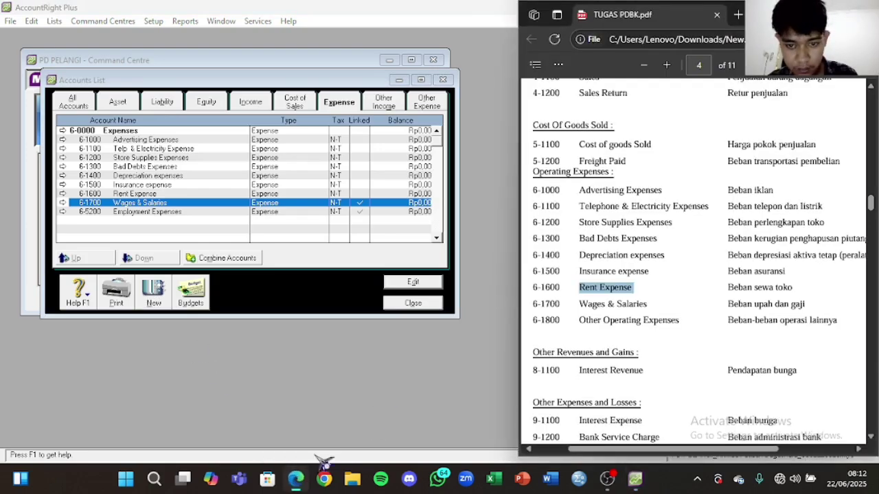
{"action": "left_click_drag", "start_coordinate": [580, 320], "coordinate": [675, 316]}
{"action": "key", "text": "ctrl+c"}
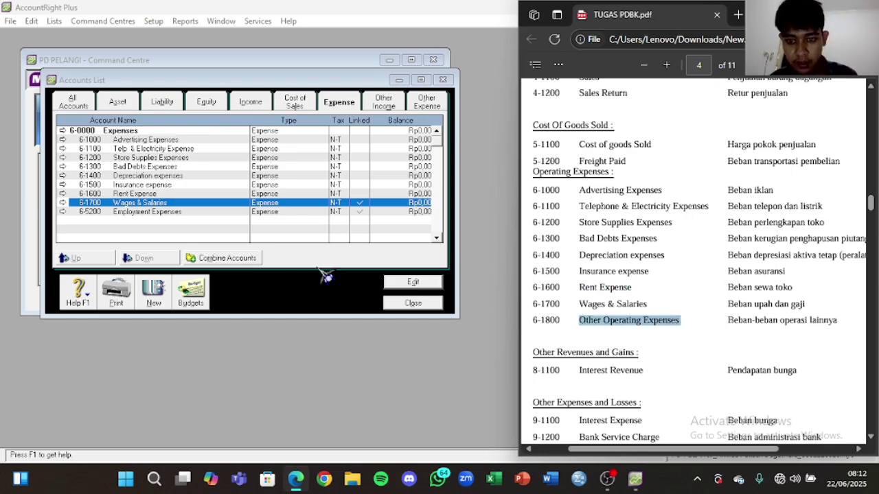
{"action": "left_click", "coordinate": [299, 243]}
{"action": "left_click", "coordinate": [154, 292]}
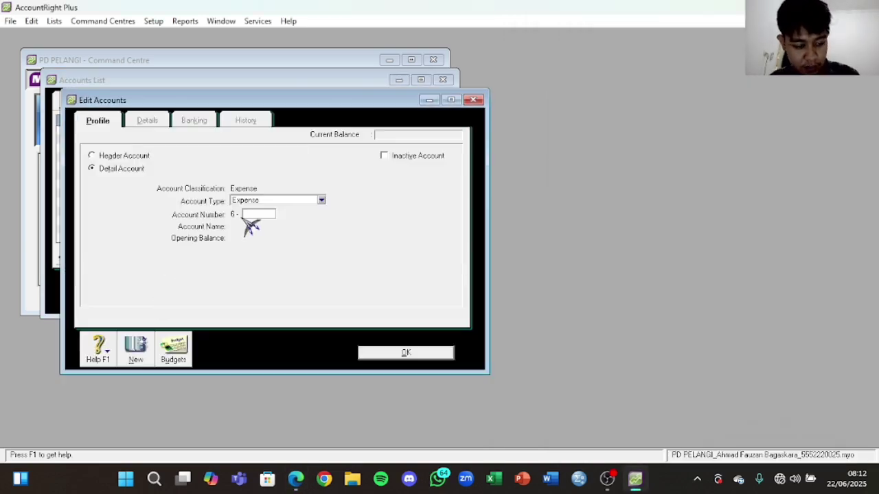
{"action": "type", "text": "1800"}
{"action": "key", "text": "Tab"}
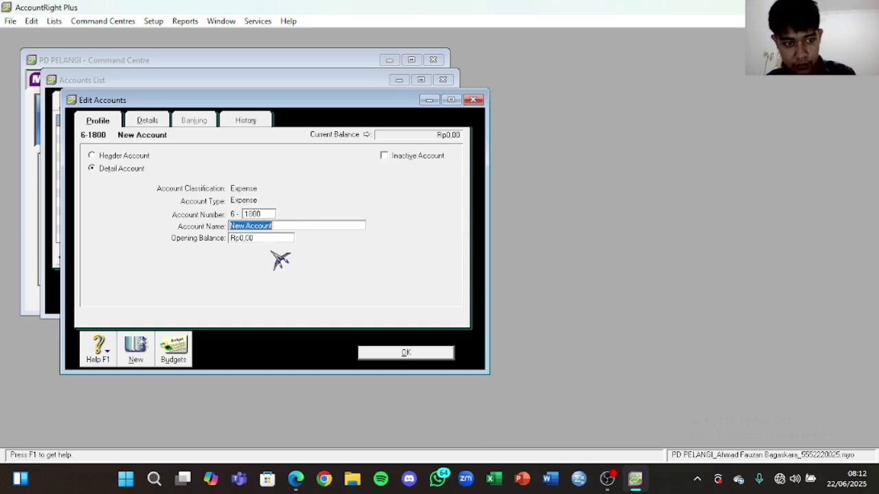
{"action": "key", "text": "ctrl+v"}
{"action": "left_click", "coordinate": [405, 351]}
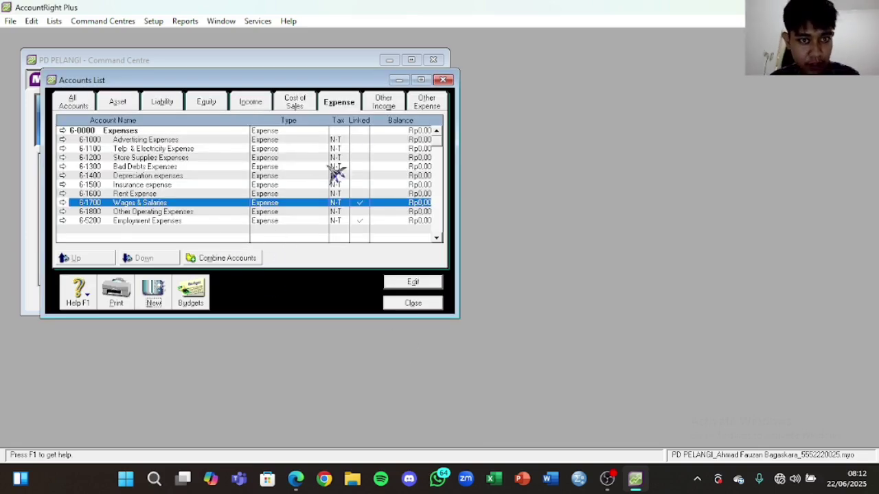
Step: Start Other Income account 8-1100 in the Other Income list
{"action": "left_click", "coordinate": [383, 102]}
{"action": "left_click", "coordinate": [295, 479]}
{"action": "scroll", "coordinate": [704, 247], "scroll_direction": "down", "scroll_amount": 3}
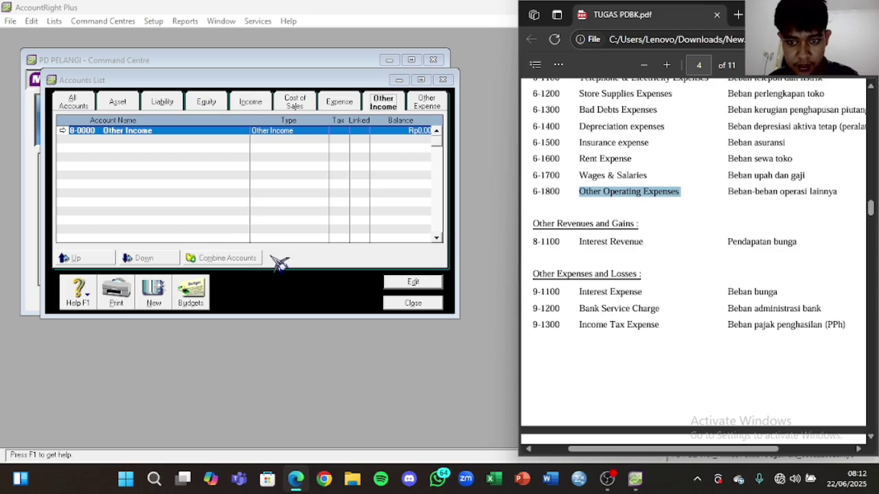
{"action": "left_click", "coordinate": [152, 297]}
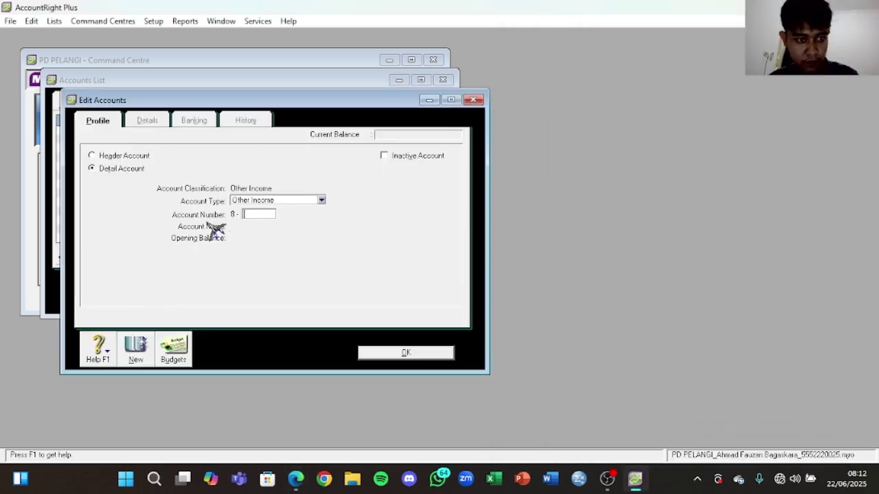
{"action": "type", "text": "00"}
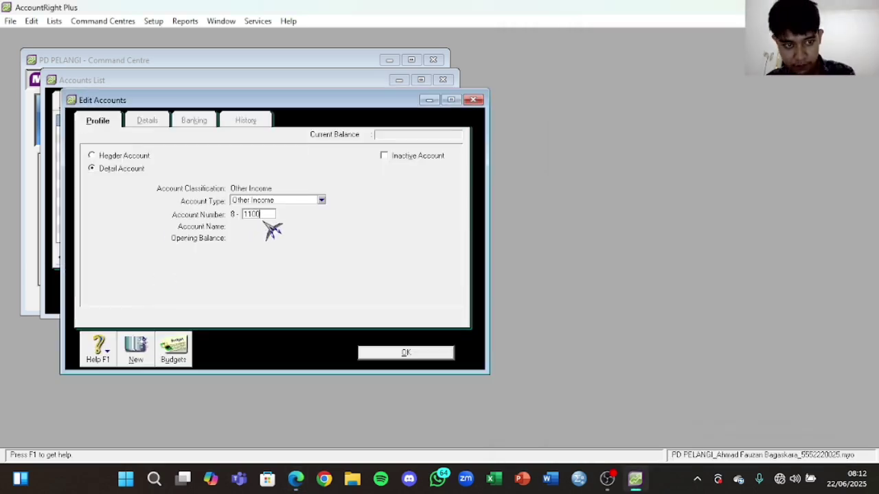
{"action": "key", "text": "Tab"}
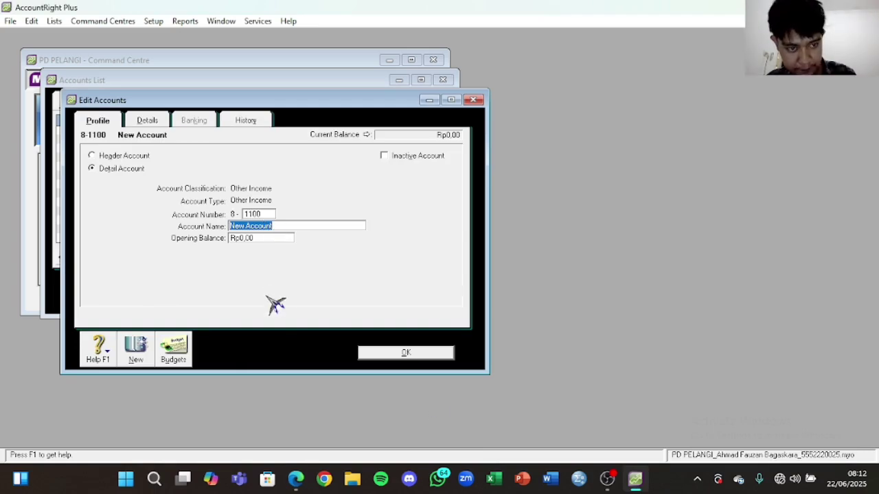
{"action": "key", "text": "ctrl+v"}
Step: Replace the wrongly pasted name with 'Interest Revenue' from the PDF and save 8-1100
{"action": "left_click_drag", "start_coordinate": [322, 227], "coordinate": [220, 234]}
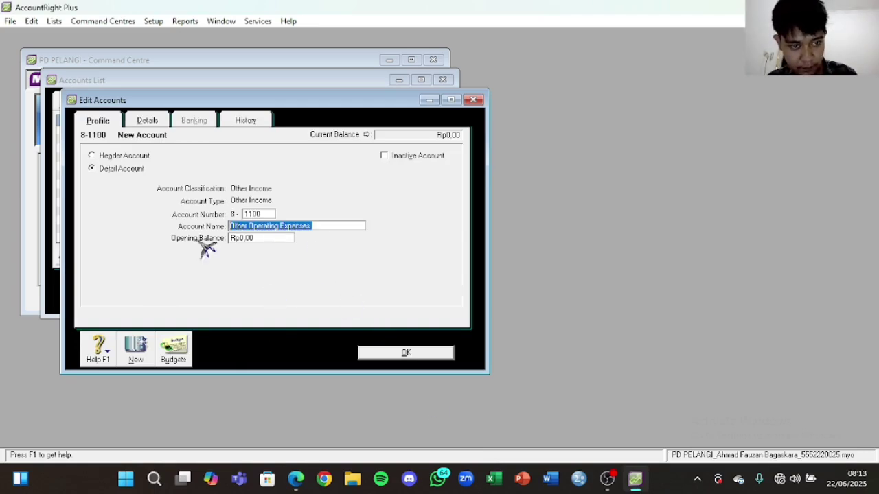
{"action": "left_click", "coordinate": [302, 480]}
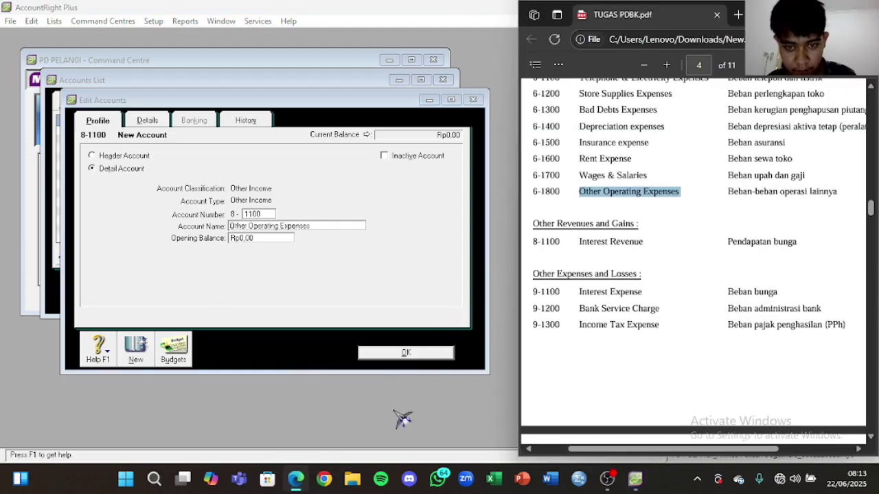
{"action": "left_click_drag", "start_coordinate": [646, 242], "coordinate": [578, 245]}
{"action": "key", "text": "ctrl+c"}
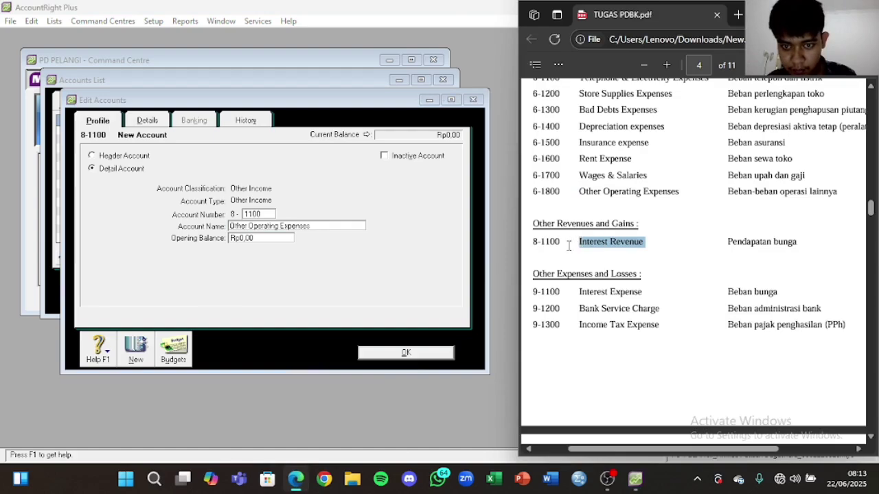
{"action": "right_click", "coordinate": [569, 245]}
{"action": "left_click", "coordinate": [617, 145]}
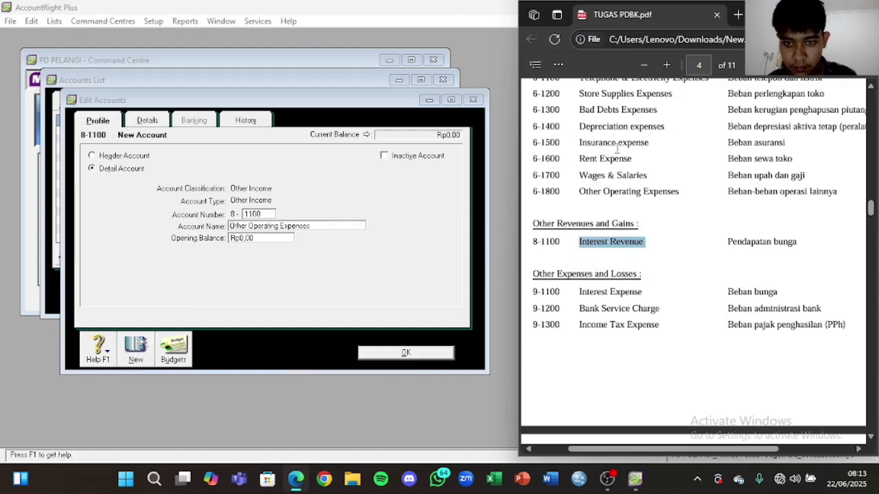
{"action": "left_click", "coordinate": [303, 223]}
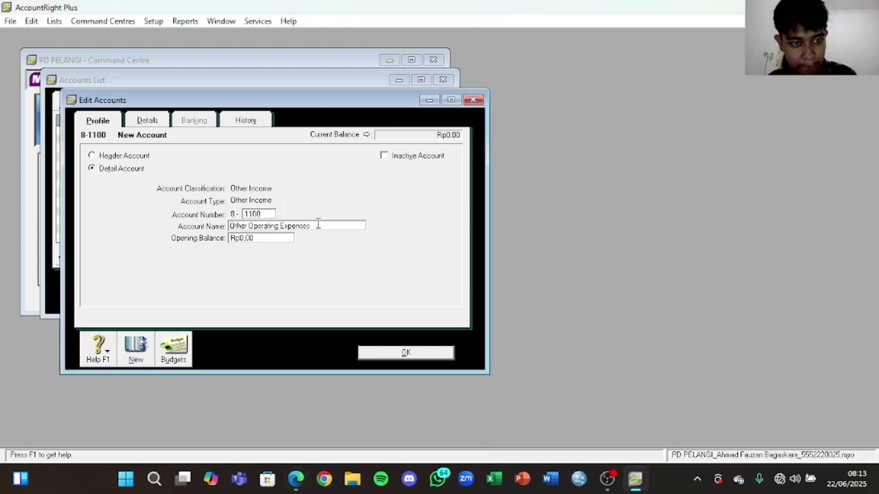
{"action": "left_click_drag", "start_coordinate": [313, 226], "coordinate": [212, 231]}
{"action": "key", "text": "ctrl+v"}
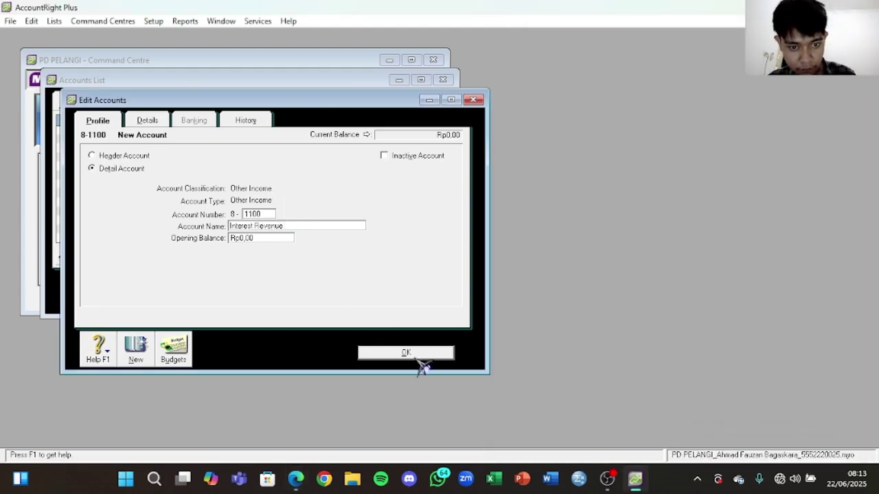
{"action": "left_click", "coordinate": [412, 354]}
Step: Add Other Expense account 9-1100 Interest Expense, with the name copied from the PDF
{"action": "left_click", "coordinate": [425, 105]}
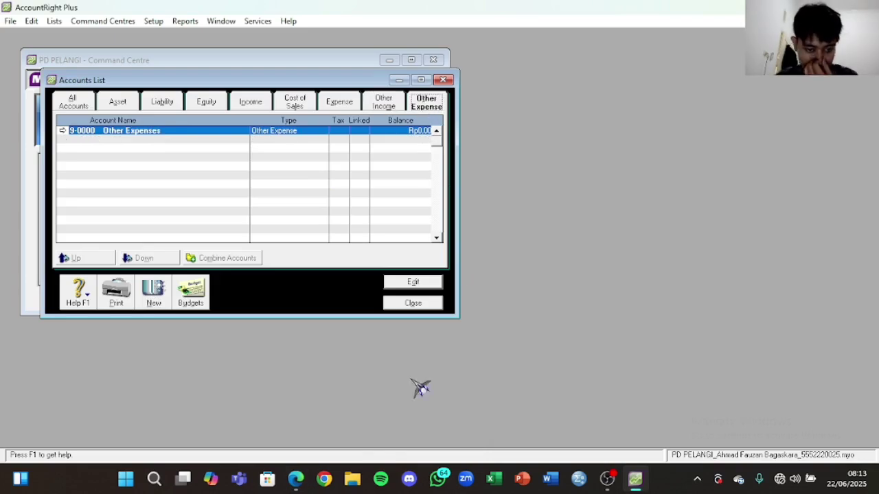
{"action": "left_click", "coordinate": [296, 479]}
{"action": "scroll", "coordinate": [626, 278], "scroll_direction": "down", "scroll_amount": 2}
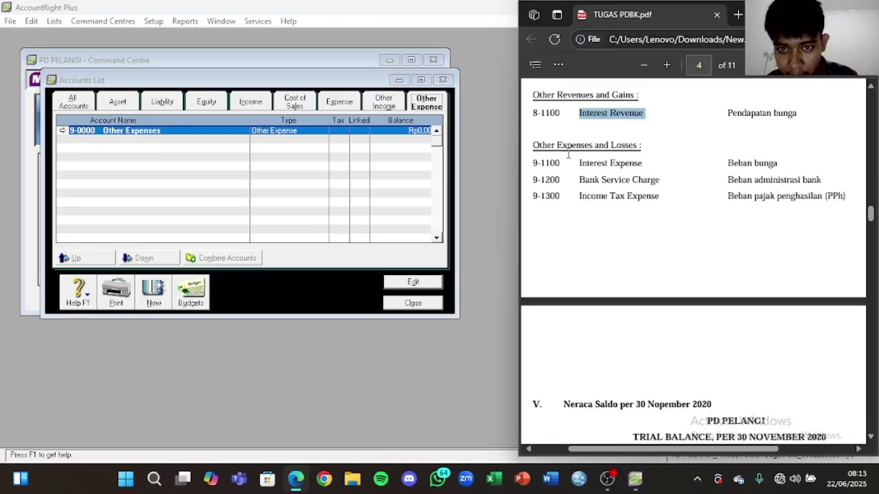
{"action": "left_click_drag", "start_coordinate": [580, 168], "coordinate": [647, 166]}
{"action": "key", "text": "ctrl+c"}
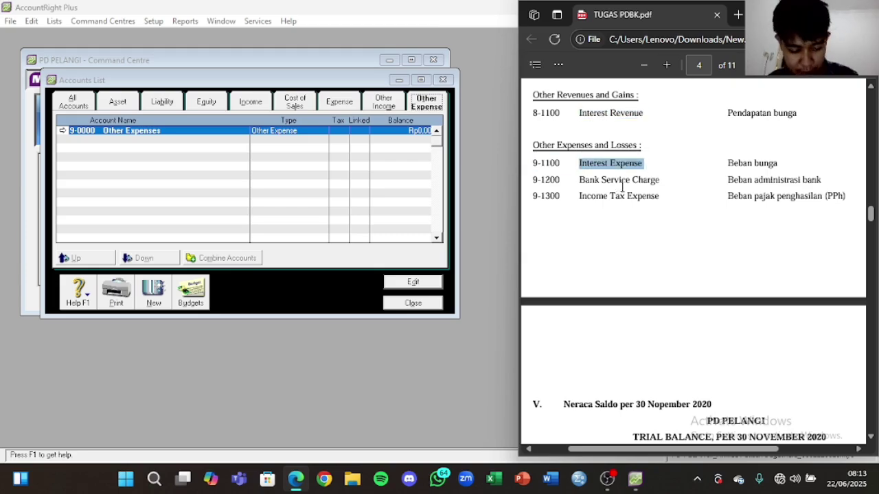
{"action": "left_click", "coordinate": [157, 290]}
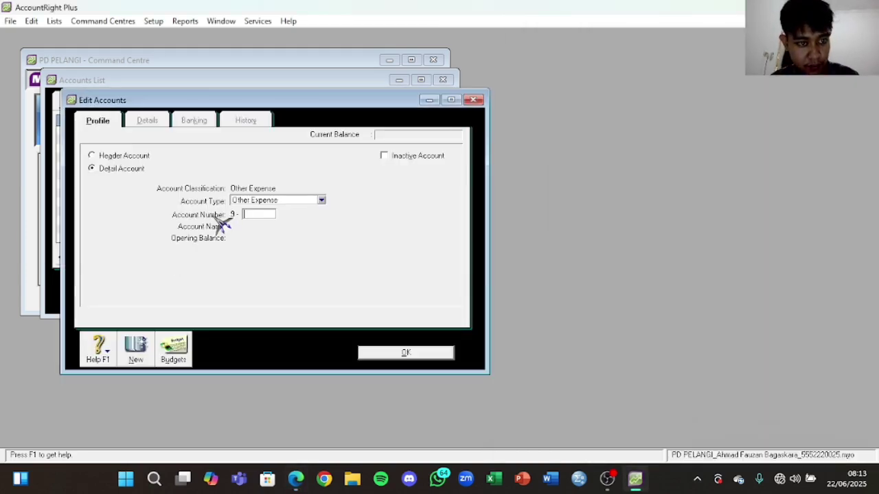
{"action": "type", "text": "1100"}
{"action": "key", "text": "Tab"}
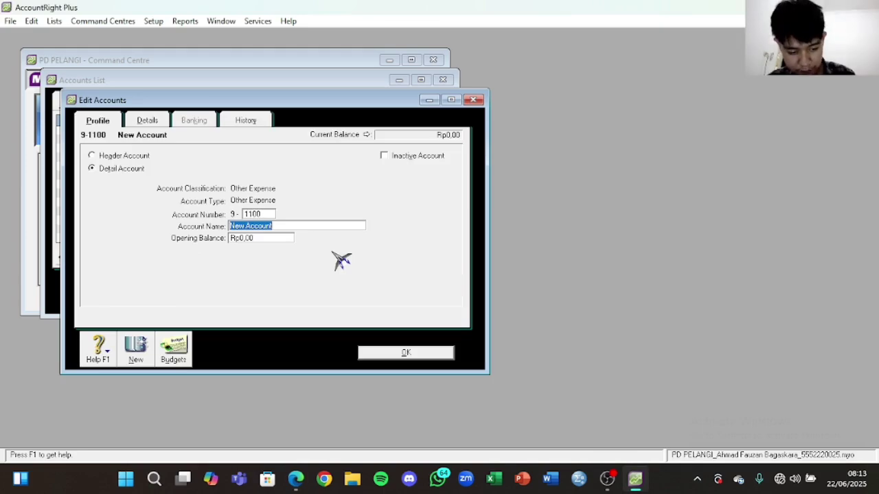
{"action": "key", "text": "ctrl+v"}
{"action": "left_click", "coordinate": [395, 355]}
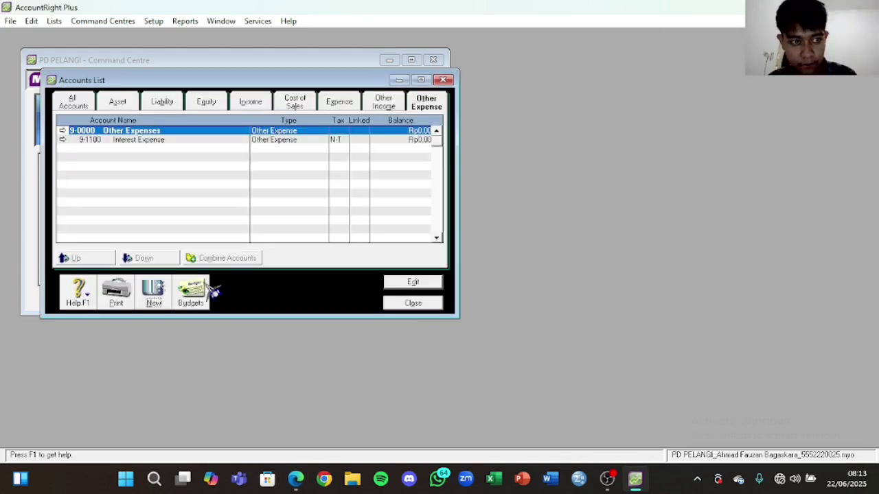
Step: Add account 9-1200 Bank Service Charge, with the name copied from the PDF
{"action": "left_click", "coordinate": [159, 296]}
{"action": "left_click", "coordinate": [295, 478]}
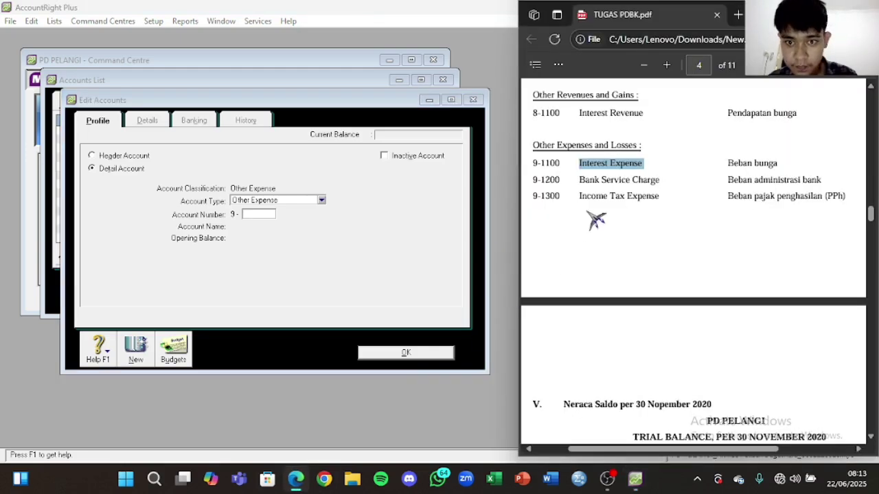
{"action": "left_click_drag", "start_coordinate": [662, 179], "coordinate": [575, 185]}
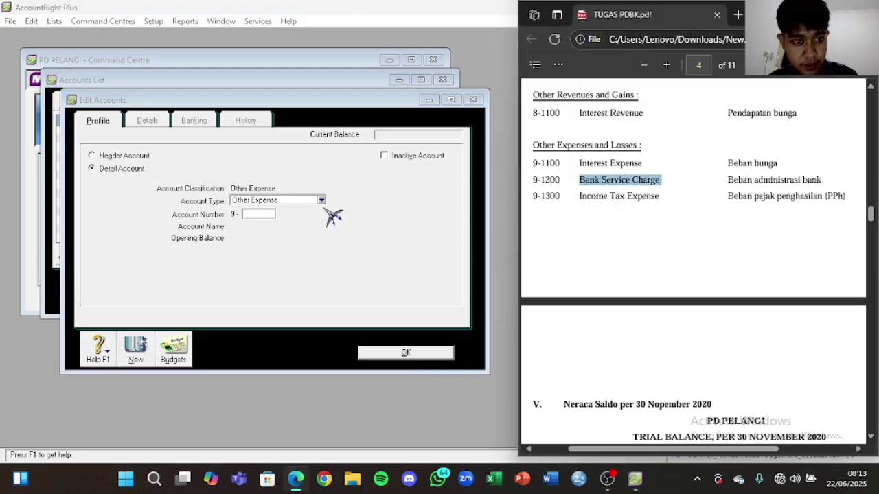
{"action": "left_click", "coordinate": [261, 213]}
{"action": "type", "text": "1200"}
{"action": "key", "text": "Tab"}
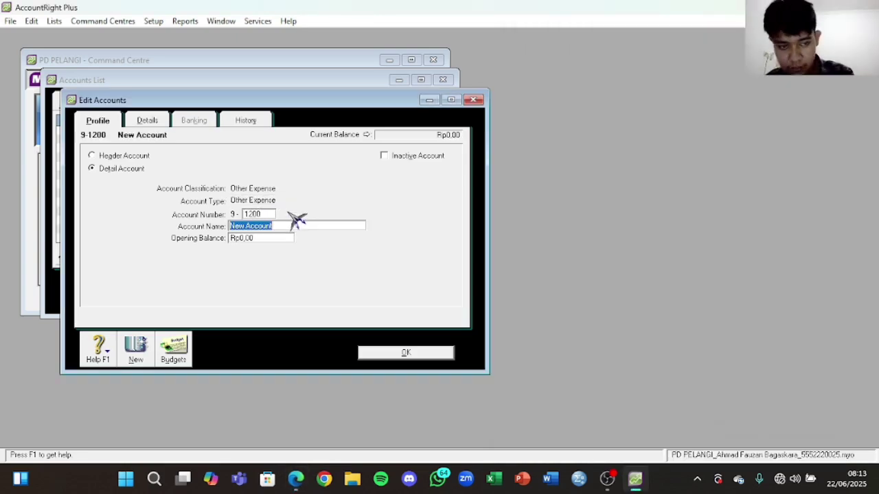
{"action": "type", "text": "Bank Service Charge"}
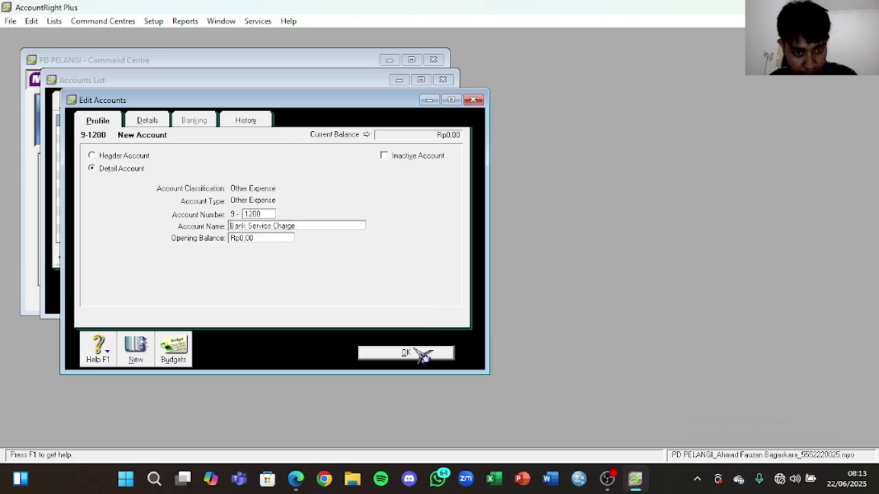
{"action": "left_click", "coordinate": [420, 353]}
Step: Add account 9-1300 Income Tax Expense, with the name copied from the PDF
{"action": "left_click", "coordinate": [154, 300]}
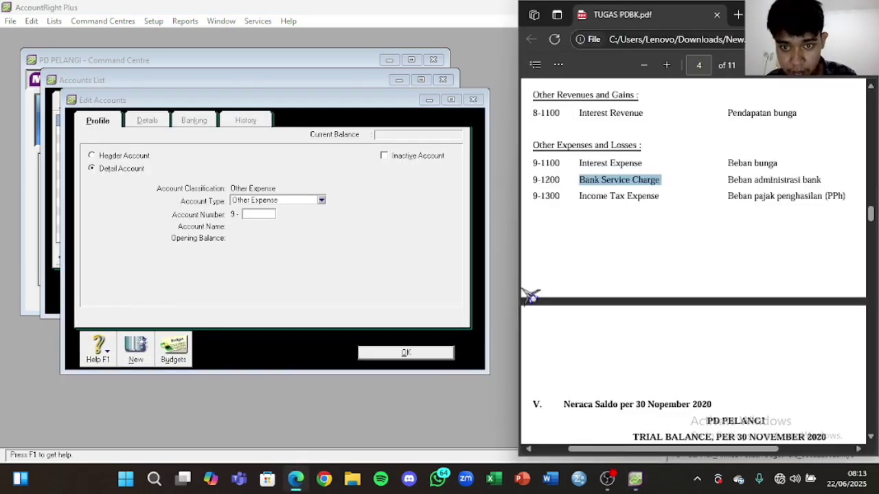
{"action": "scroll", "coordinate": [549, 234], "scroll_direction": "down", "scroll_amount": 3}
{"action": "scroll", "coordinate": [604, 185], "scroll_direction": "up", "scroll_amount": 3}
{"action": "left_click_drag", "start_coordinate": [665, 200], "coordinate": [577, 198]}
{"action": "key", "text": "ctrl+c"}
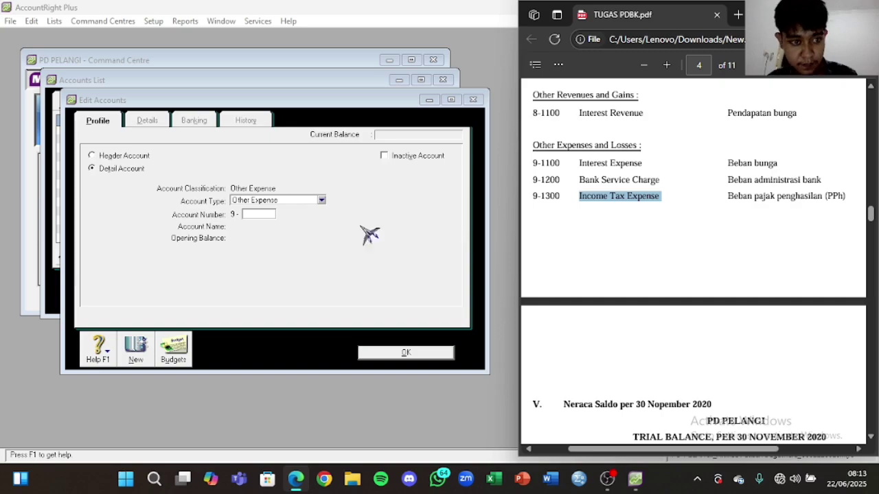
{"action": "left_click", "coordinate": [259, 214]}
{"action": "type", "text": "13"}
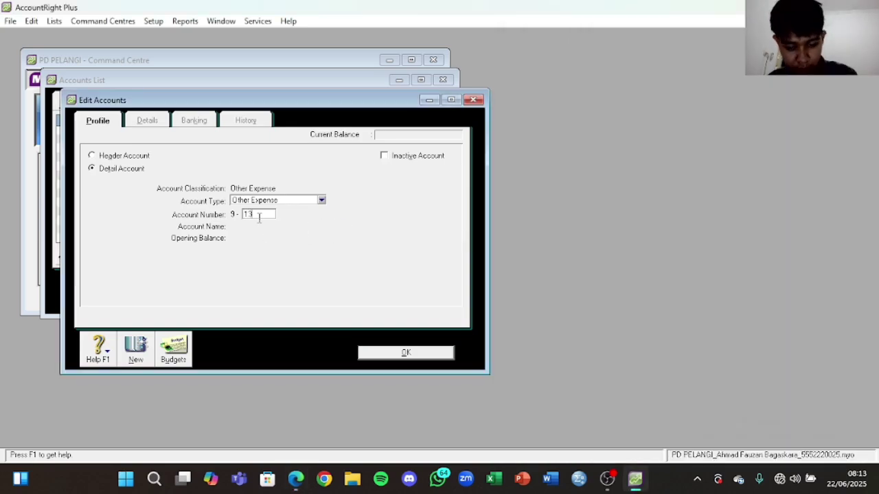
{"action": "type", "text": "00"}
{"action": "key", "text": "Tab"}
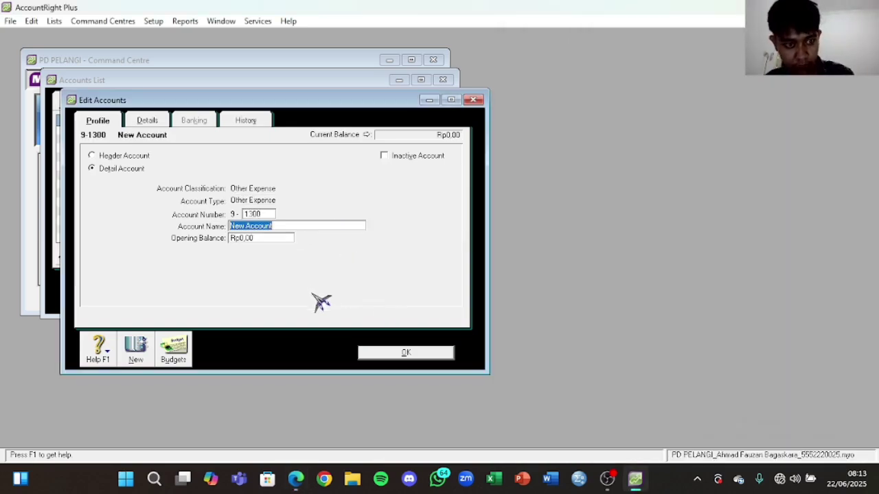
{"action": "key", "text": "ctrl+v"}
{"action": "left_click", "coordinate": [434, 353]}
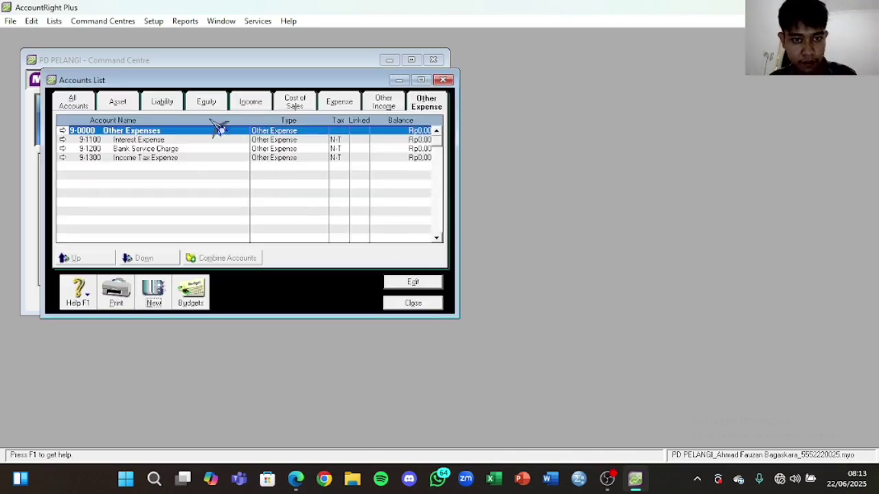
Step: Compare the full Accounts List with the PDF's chart of accounts, then close it
{"action": "left_click", "coordinate": [84, 109]}
{"action": "scroll", "coordinate": [186, 163], "scroll_direction": "down", "scroll_amount": 13}
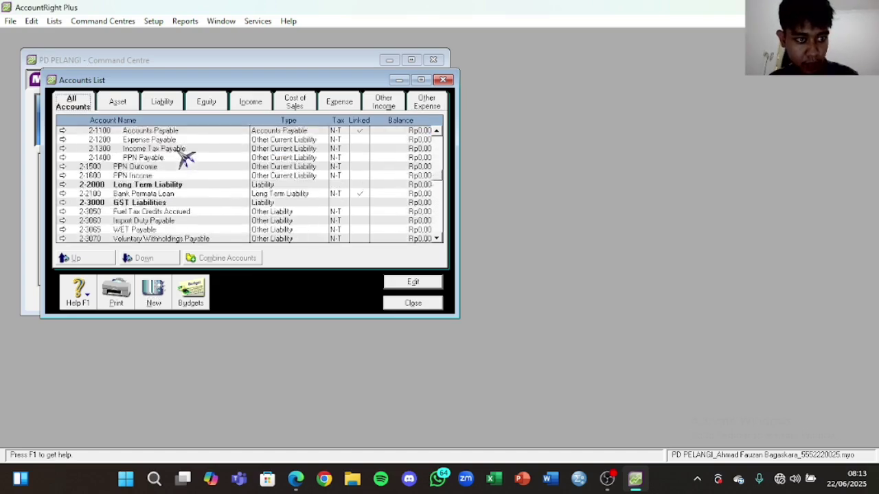
{"action": "scroll", "coordinate": [196, 155], "scroll_direction": "down", "scroll_amount": 5}
{"action": "scroll", "coordinate": [199, 168], "scroll_direction": "up", "scroll_amount": 10}
{"action": "scroll", "coordinate": [218, 181], "scroll_direction": "up", "scroll_amount": 10}
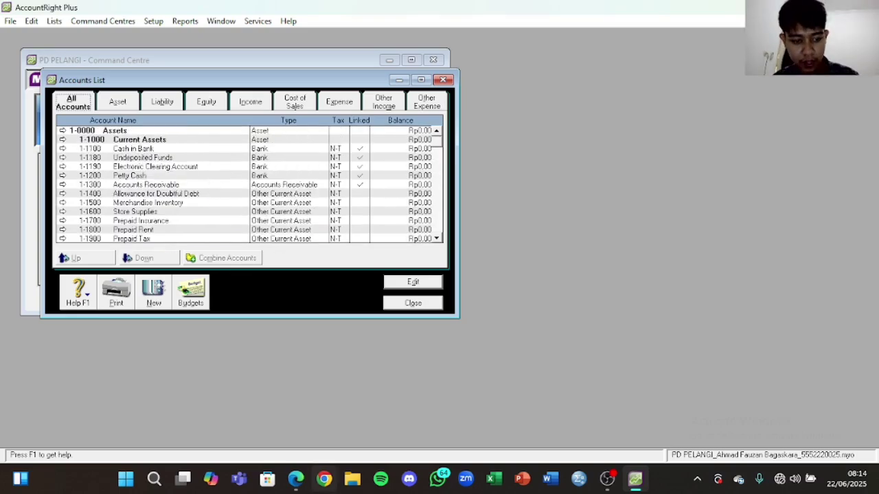
{"action": "left_click", "coordinate": [296, 479]}
{"action": "scroll", "coordinate": [649, 242], "scroll_direction": "down", "scroll_amount": 5}
{"action": "scroll", "coordinate": [645, 220], "scroll_direction": "up", "scroll_amount": 15}
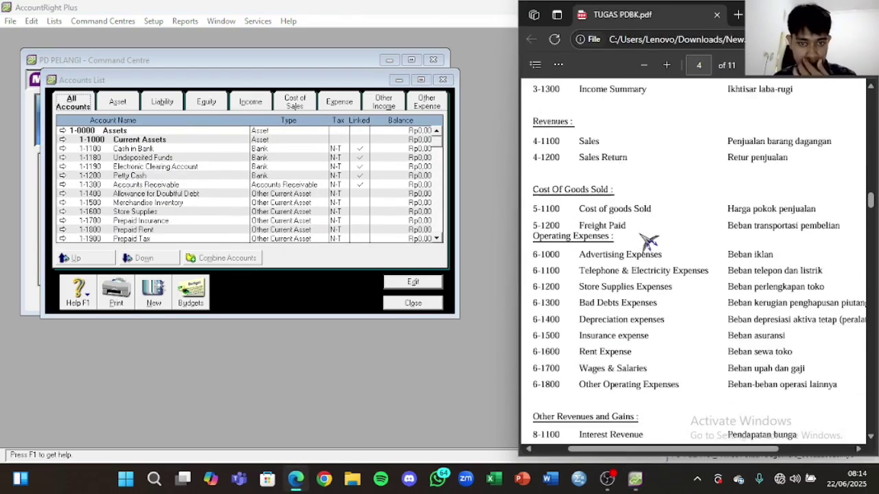
{"action": "left_click", "coordinate": [479, 146]}
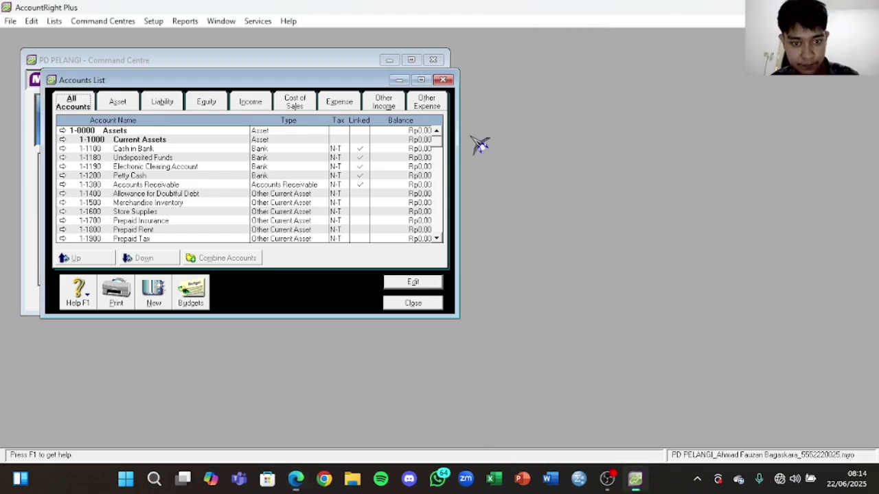
{"action": "left_click", "coordinate": [445, 80]}
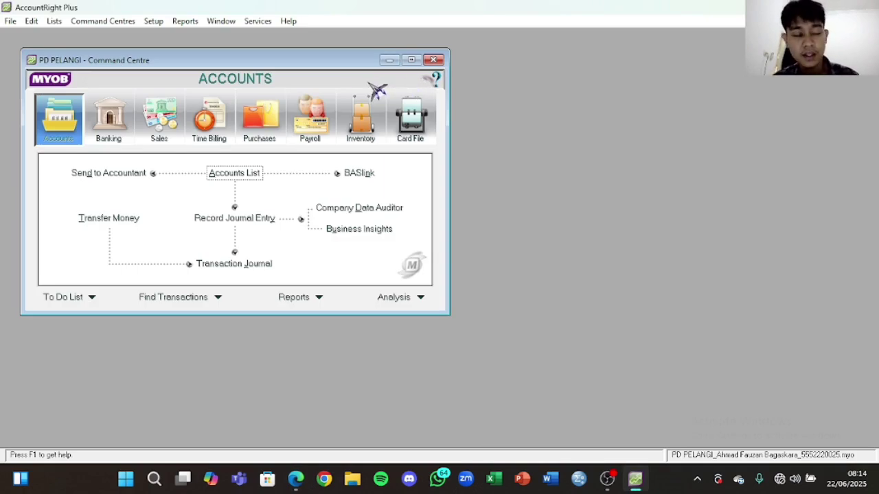
{"action": "left_click", "coordinate": [61, 23]}
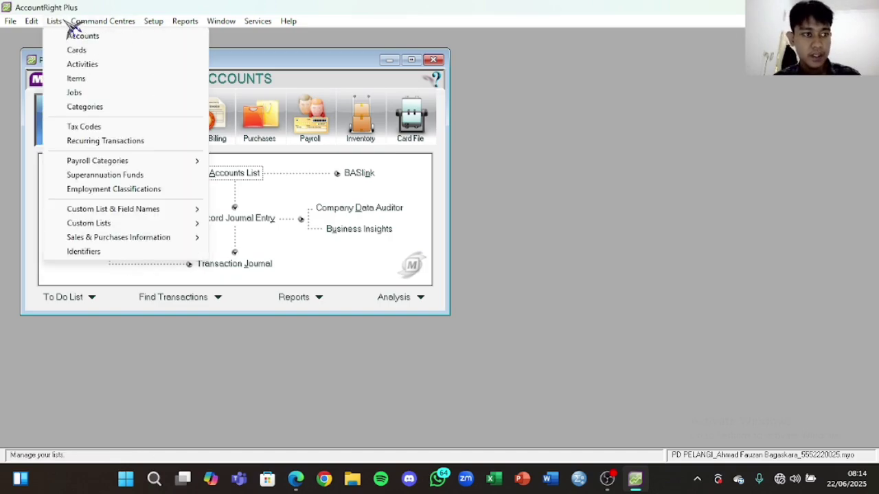
Step: In the Tax Codes list, delete the ABN, CAP, FRE, GNR and GW tax codes
{"action": "left_click", "coordinate": [81, 126]}
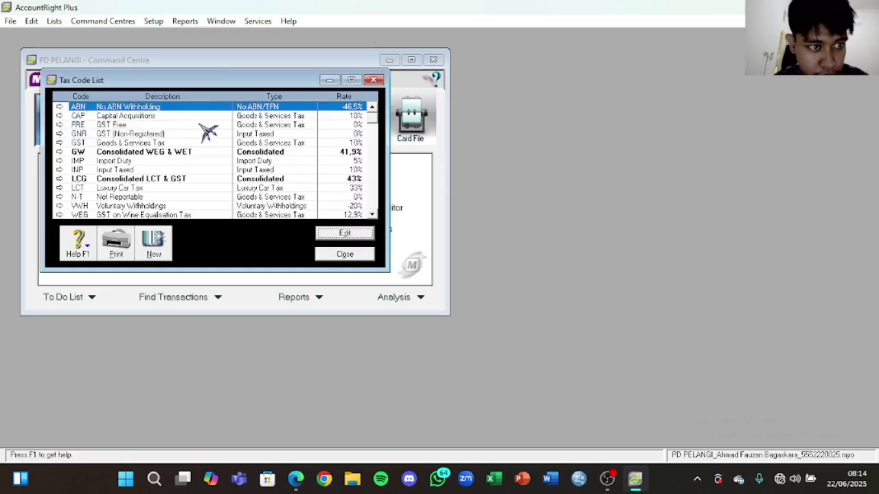
{"action": "left_click", "coordinate": [180, 143]}
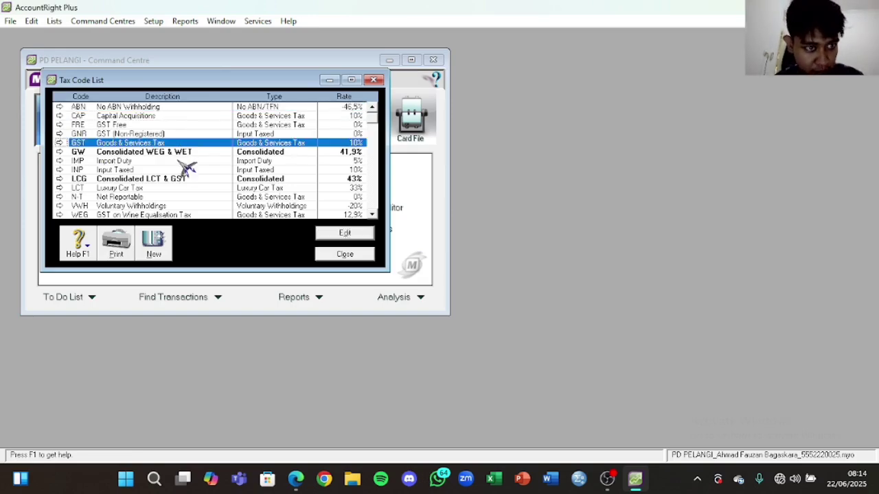
{"action": "right_click", "coordinate": [191, 107]}
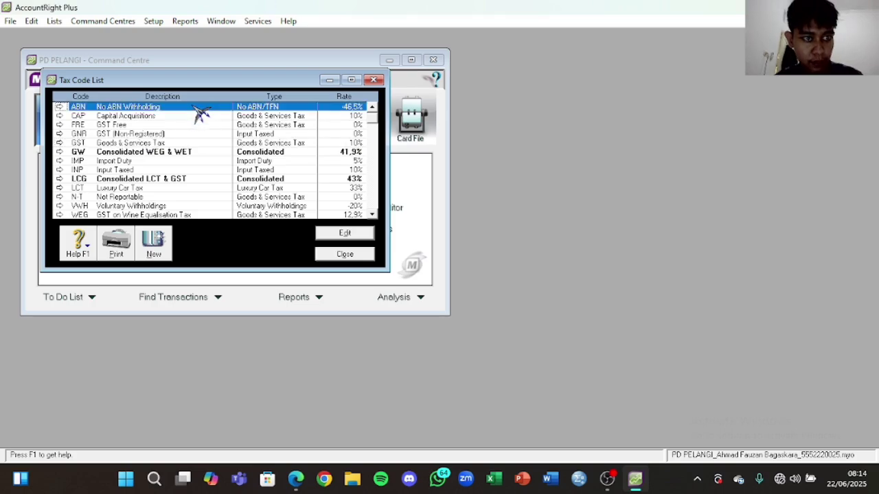
{"action": "left_click", "coordinate": [243, 114]}
{"action": "right_click", "coordinate": [192, 107]}
{"action": "left_click", "coordinate": [161, 125]}
{"action": "right_click", "coordinate": [184, 107]}
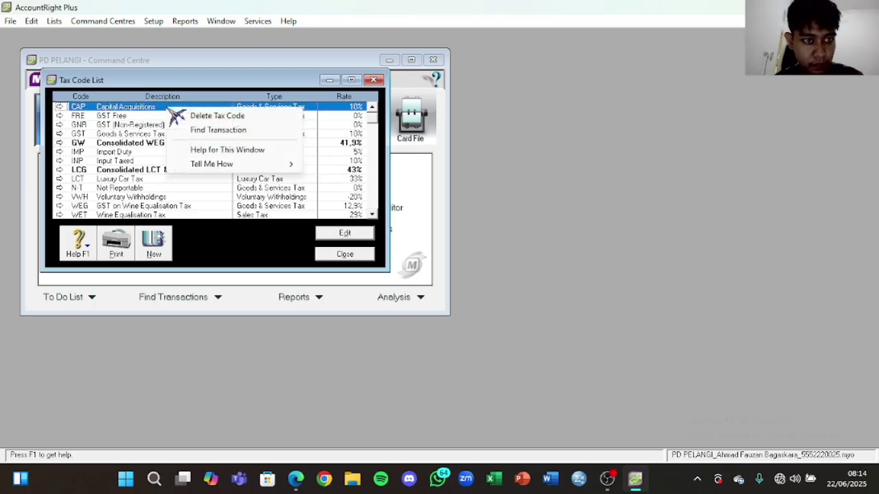
{"action": "left_click", "coordinate": [199, 116]}
{"action": "right_click", "coordinate": [180, 109]}
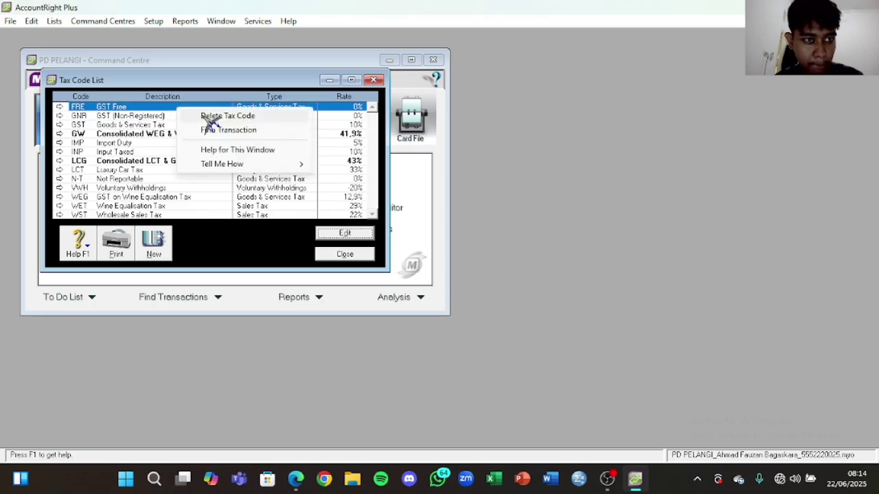
{"action": "left_click", "coordinate": [206, 116]}
{"action": "right_click", "coordinate": [196, 109]}
{"action": "left_click", "coordinate": [210, 116]}
{"action": "right_click", "coordinate": [204, 117]}
{"action": "left_click", "coordinate": [213, 122]}
Step: Delete IMP, INP, LCG, LCT, VWH, WEG, WET and WST, then open the GST code's details
{"action": "right_click", "coordinate": [203, 117]}
{"action": "left_click", "coordinate": [217, 127]}
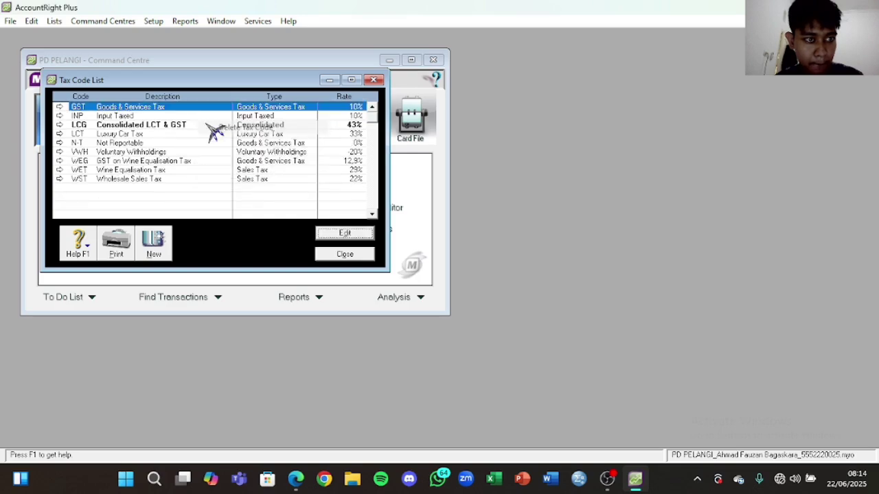
{"action": "right_click", "coordinate": [204, 116]}
{"action": "left_click", "coordinate": [220, 124]}
{"action": "right_click", "coordinate": [203, 116]}
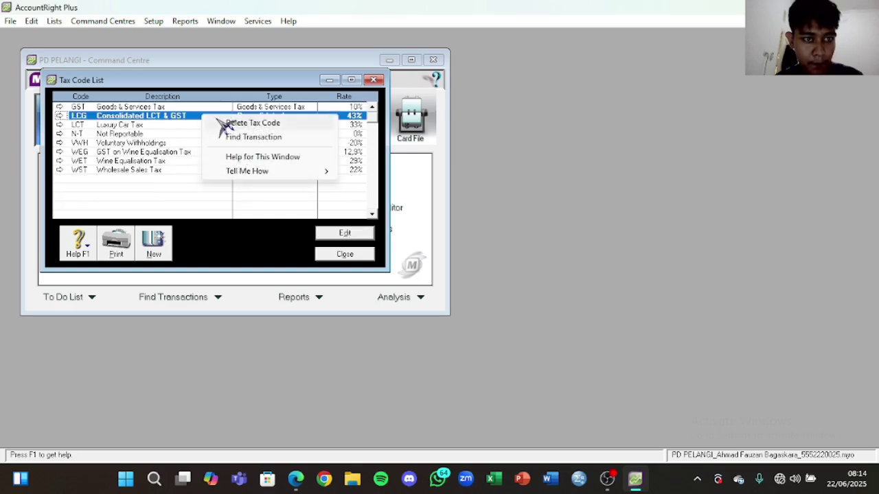
{"action": "left_click", "coordinate": [224, 125]}
{"action": "right_click", "coordinate": [205, 116]}
{"action": "left_click", "coordinate": [223, 123]}
{"action": "right_click", "coordinate": [207, 125]}
{"action": "left_click", "coordinate": [227, 134]}
{"action": "right_click", "coordinate": [208, 125]}
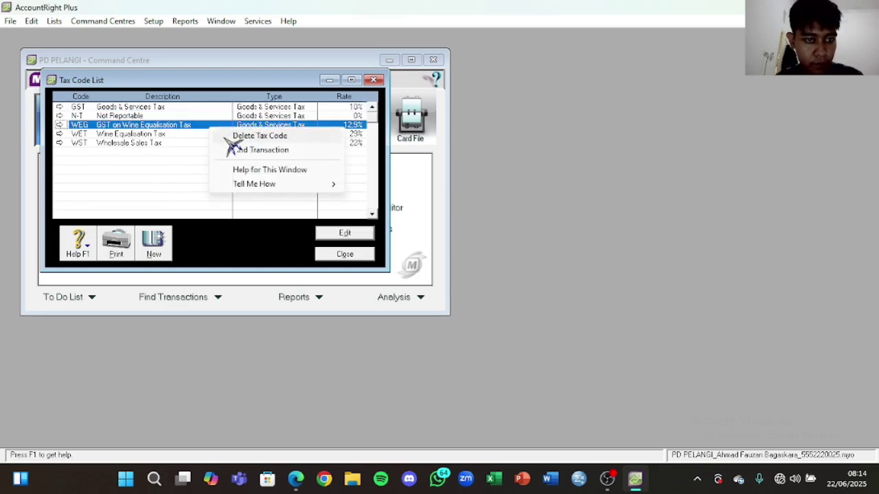
{"action": "left_click", "coordinate": [232, 136]}
{"action": "right_click", "coordinate": [216, 126]}
{"action": "left_click", "coordinate": [233, 136]}
{"action": "right_click", "coordinate": [213, 125]}
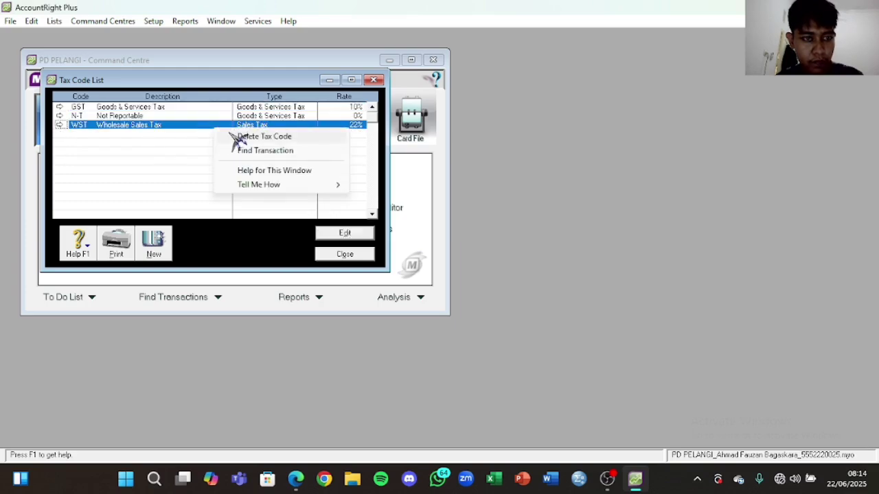
{"action": "left_click", "coordinate": [233, 136]}
{"action": "double_click", "coordinate": [235, 110]}
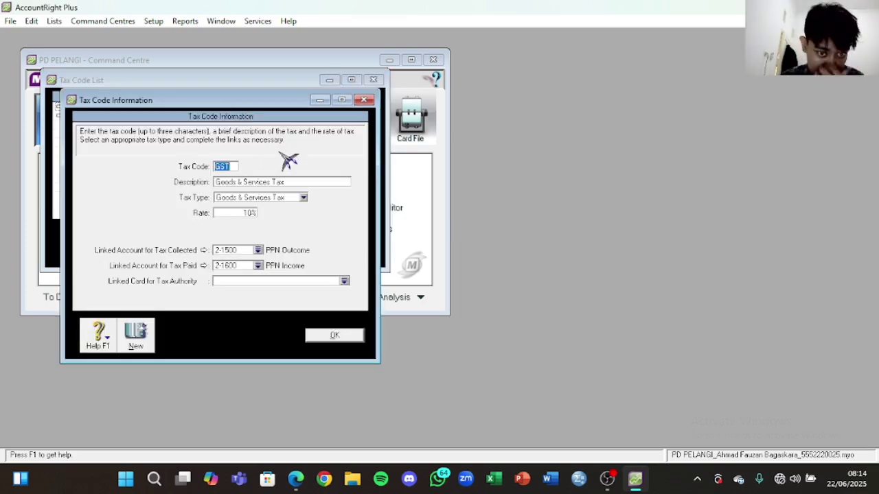
Step: Change the GST tax code description to 'Pajak Pertambahan Nilai' and save it
{"action": "left_click", "coordinate": [302, 184]}
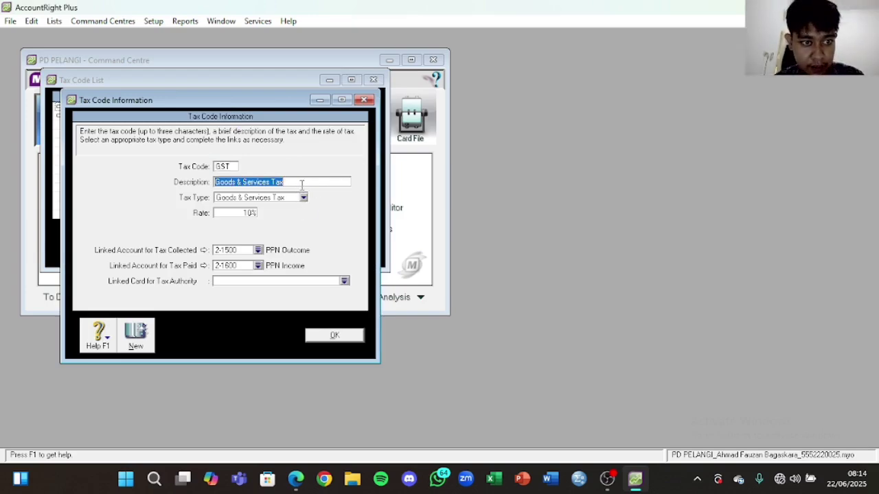
{"action": "key", "text": "Caps_Lock"}
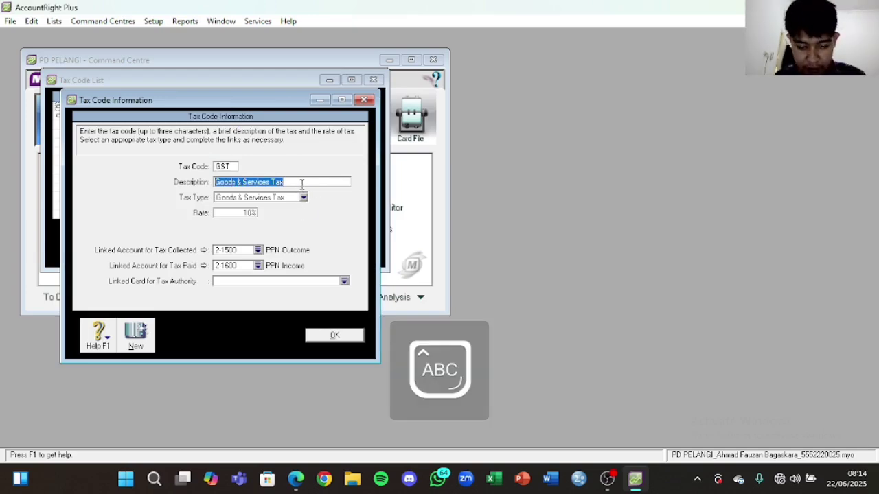
{"action": "type", "text": "P"}
{"action": "key", "text": "Caps_Lock"}
{"action": "type", "text": "ajak P"}
{"action": "key", "text": "Caps_Lock"}
{"action": "type", "text": "er"}
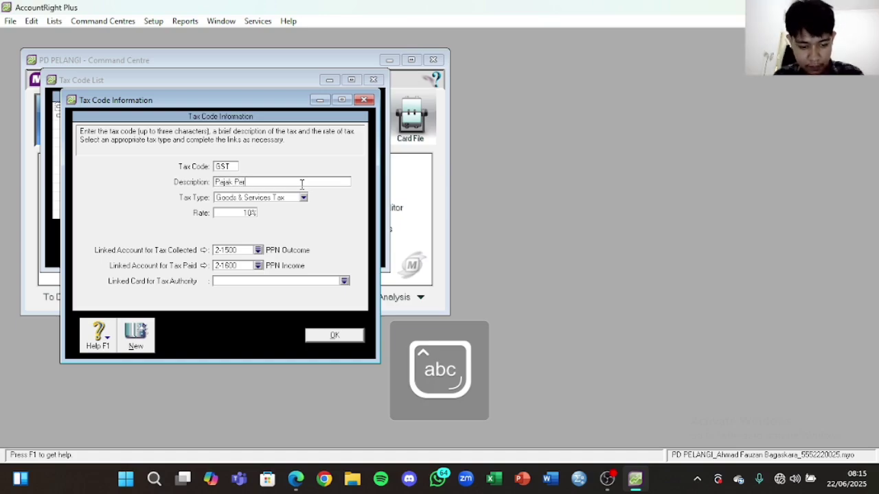
{"action": "type", "text": "tambahan N"}
{"action": "key", "text": "Caps_Lock"}
{"action": "type", "text": "ilai"}
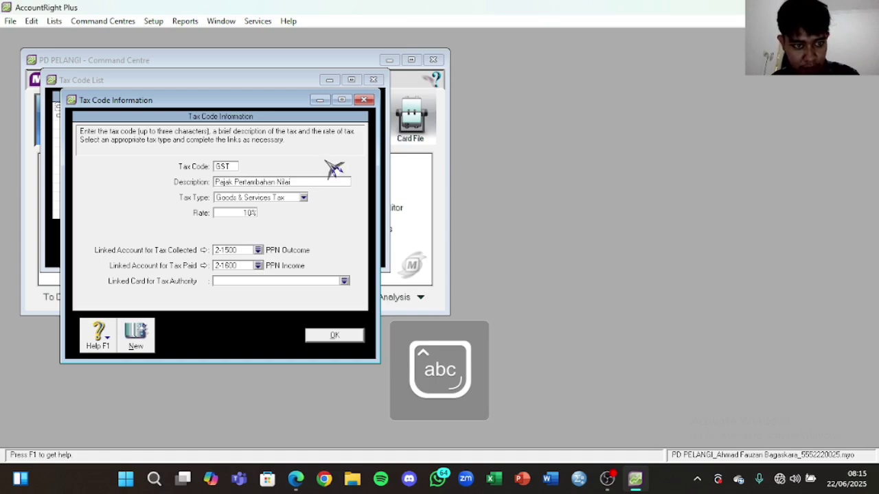
{"action": "left_click", "coordinate": [342, 339]}
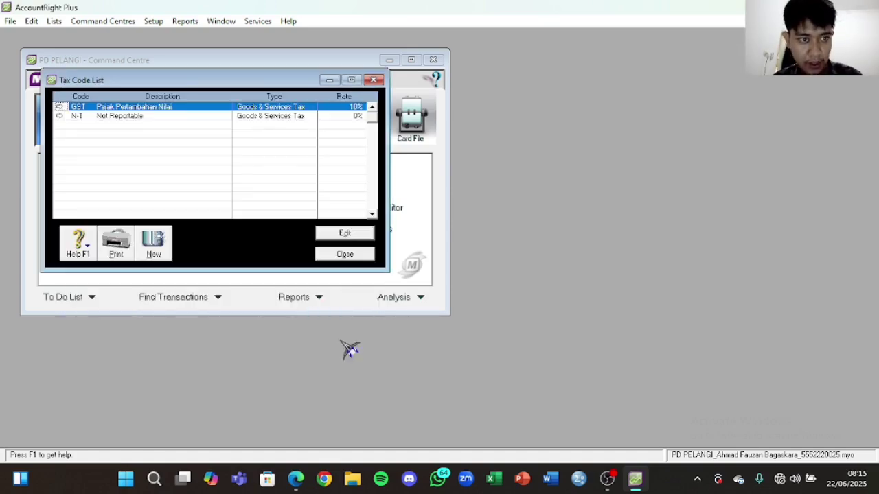
Step: Change the N-T description to 'Tidak Kena Pajak', save it, and close the Tax Code List
{"action": "double_click", "coordinate": [200, 119]}
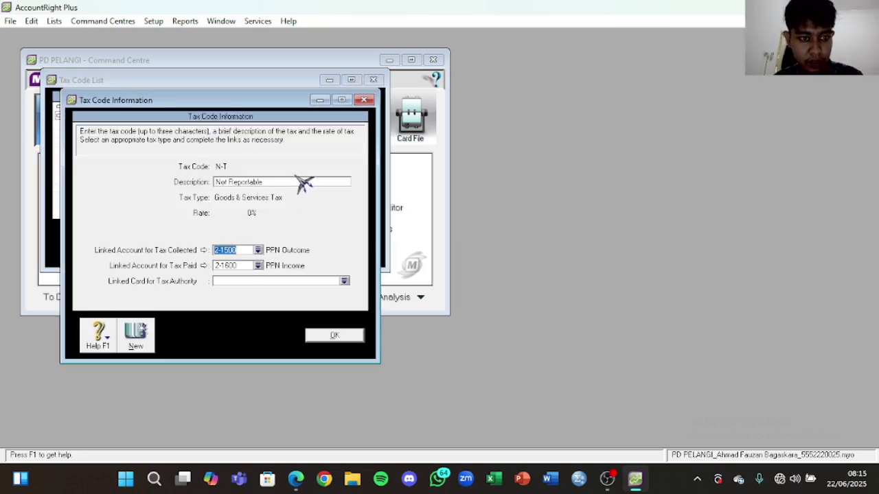
{"action": "left_click", "coordinate": [290, 182]}
{"action": "key", "text": "Caps_Lock"}
{"action": "type", "text": "T"}
{"action": "key", "text": "Caps_Lock"}
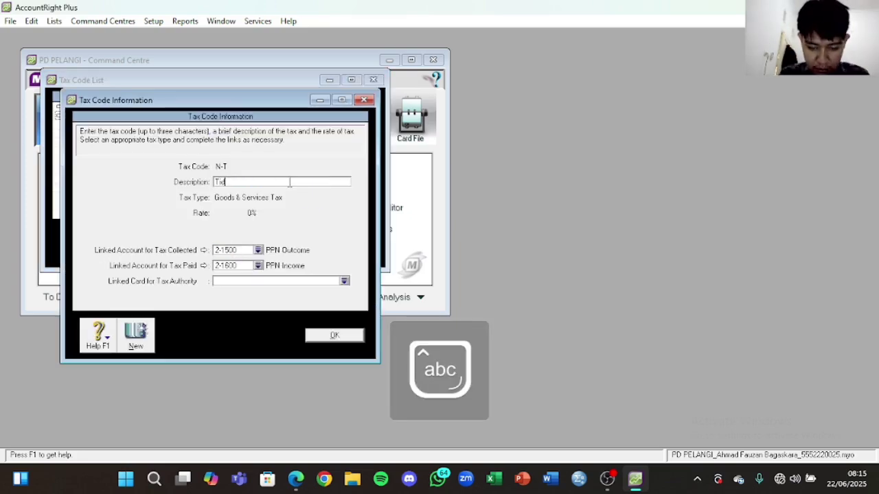
{"action": "type", "text": "idak"}
{"action": "key", "text": "Caps_Lock"}
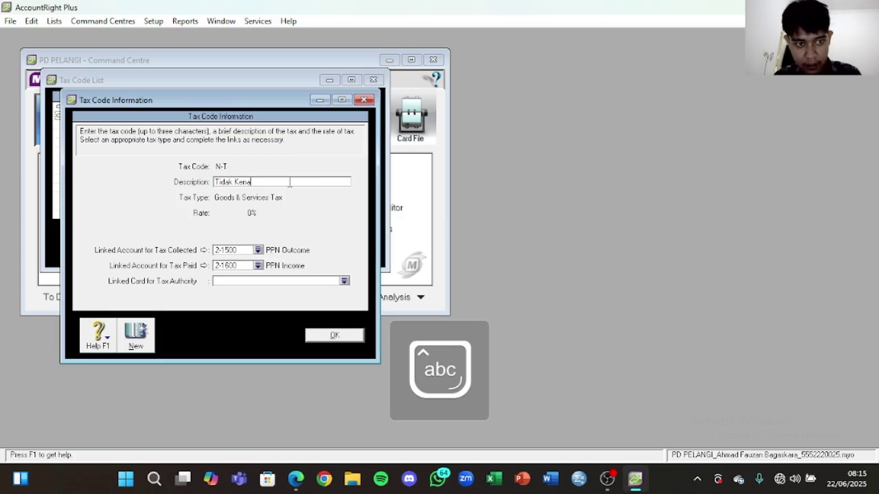
{"action": "left_click", "coordinate": [356, 336]}
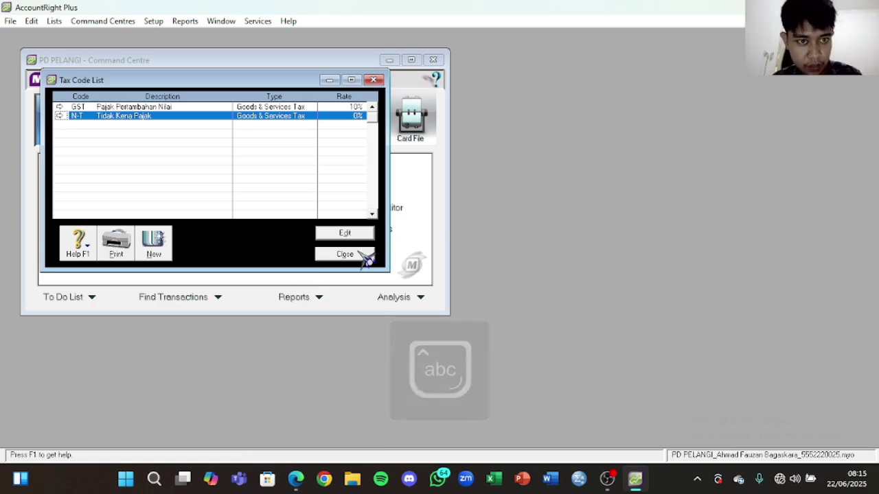
{"action": "left_click", "coordinate": [373, 80]}
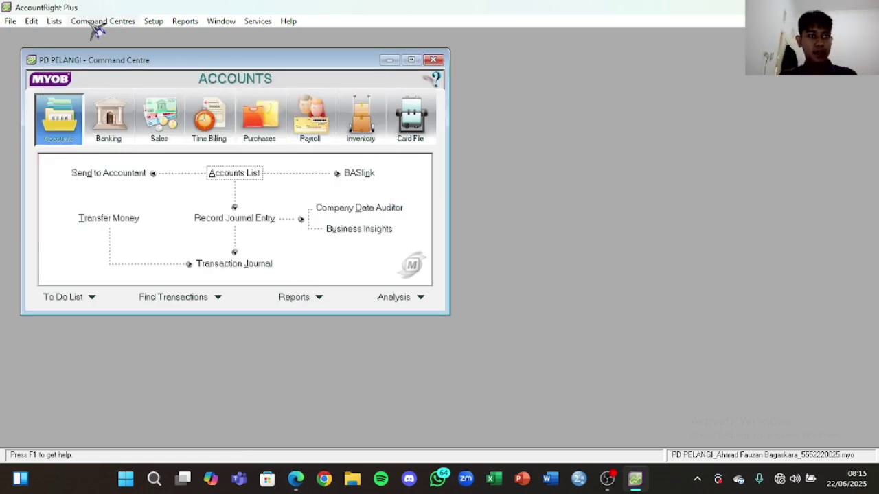
Step: Set the undeposited funds account to 1-1100 Cash in Bank in Accounts & Banking linked accounts
{"action": "left_click", "coordinate": [56, 21]}
{"action": "left_click", "coordinate": [83, 26]}
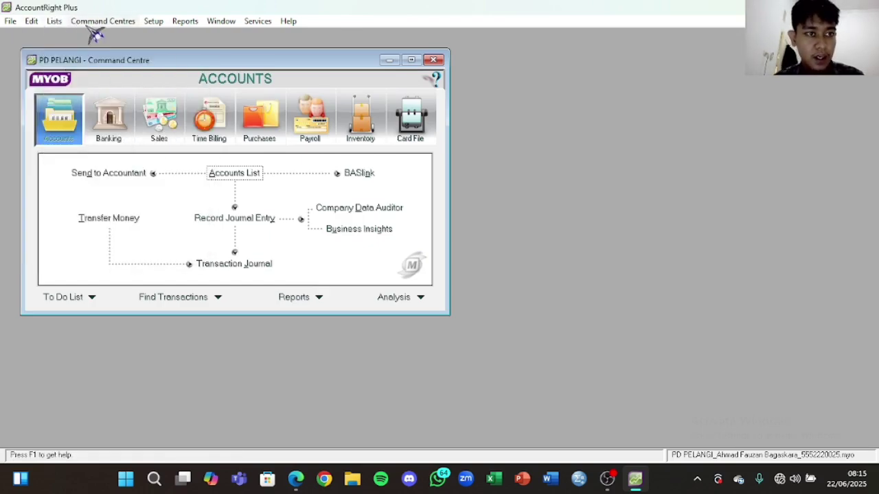
{"action": "left_click", "coordinate": [152, 23]}
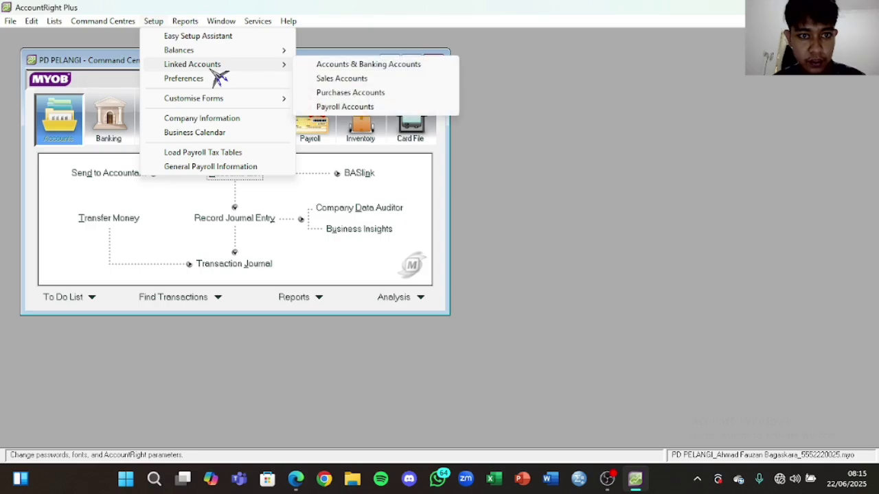
{"action": "left_click", "coordinate": [323, 66]}
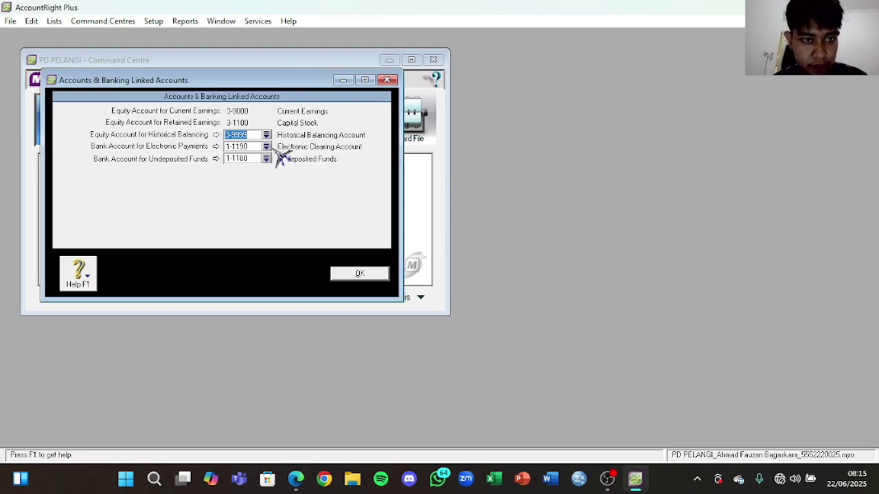
{"action": "left_click", "coordinate": [266, 158]}
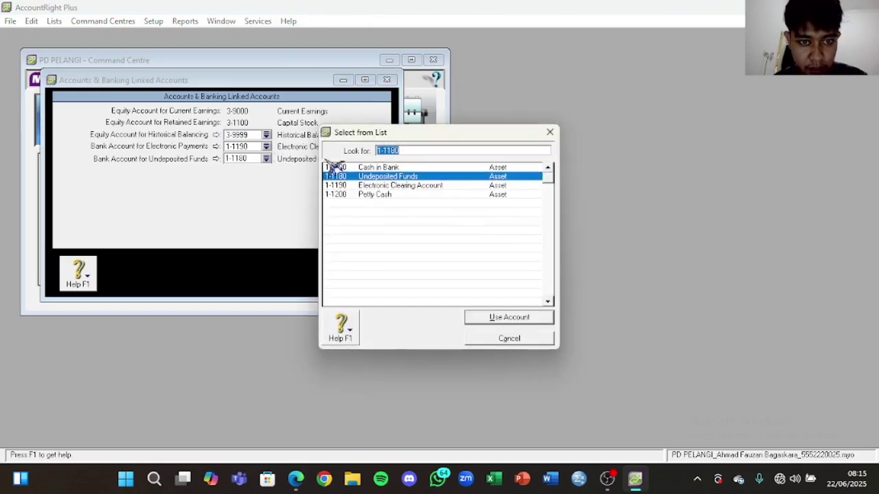
{"action": "left_click", "coordinate": [377, 169]}
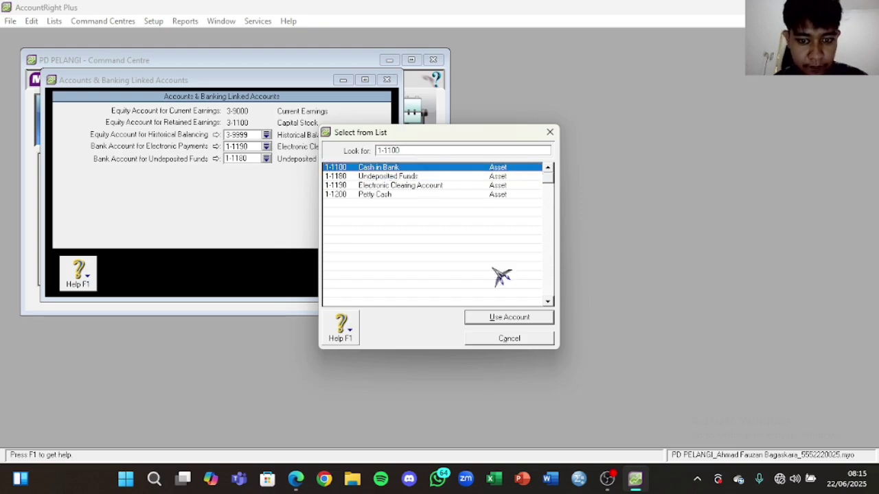
{"action": "left_click", "coordinate": [509, 318]}
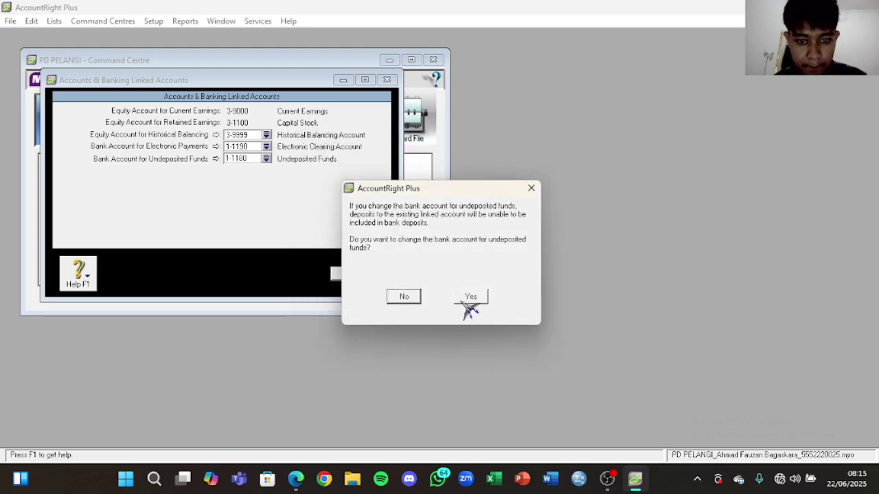
{"action": "left_click", "coordinate": [467, 300]}
{"action": "left_click", "coordinate": [359, 274]}
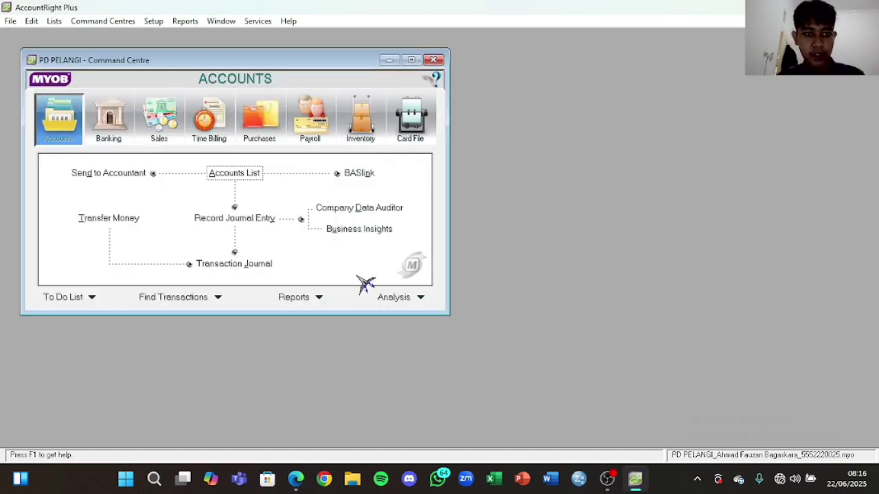
Step: Link sales receivables to 1-1300 Accounts Receivable, keeping customer receipts in 1-1100 Cash in Bank
{"action": "left_click", "coordinate": [154, 22]}
{"action": "mouse_move", "coordinate": [199, 64]}
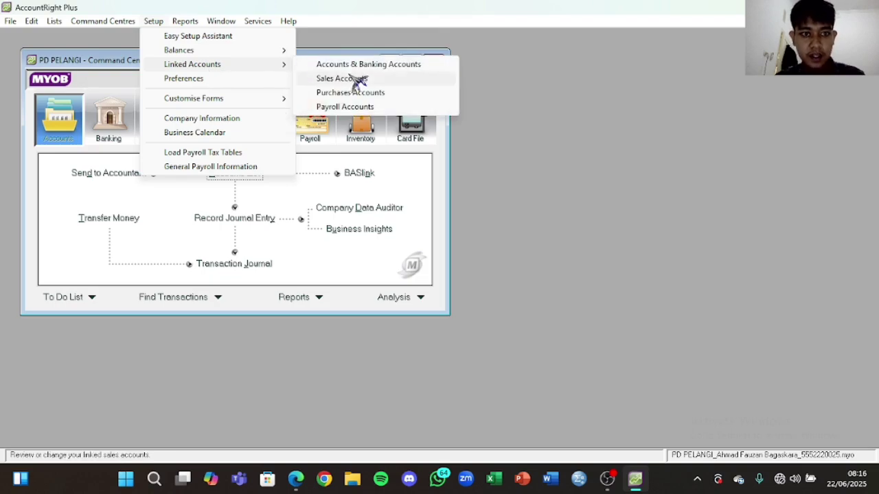
{"action": "left_click", "coordinate": [352, 78]}
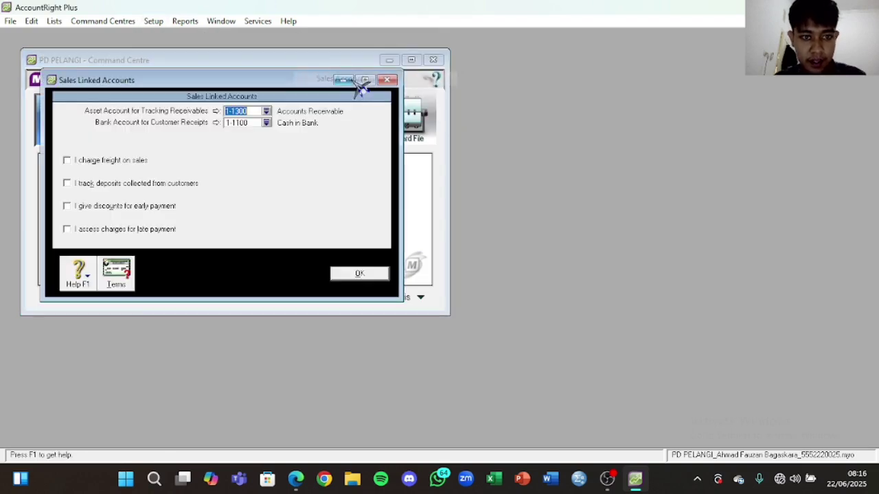
{"action": "left_click", "coordinate": [269, 113]}
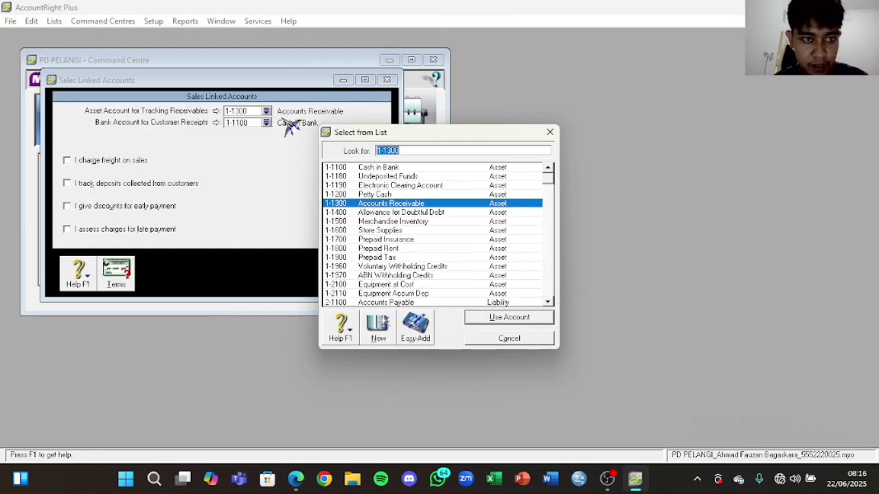
{"action": "double_click", "coordinate": [414, 206]}
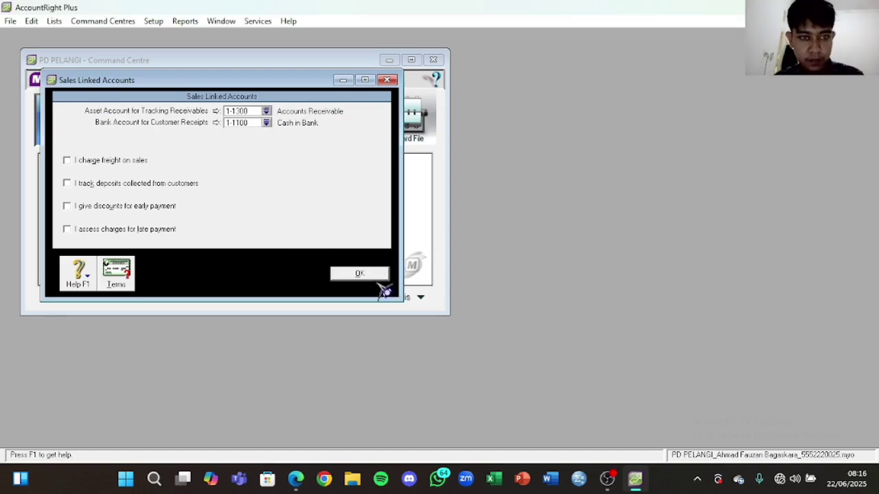
{"action": "left_click", "coordinate": [359, 276]}
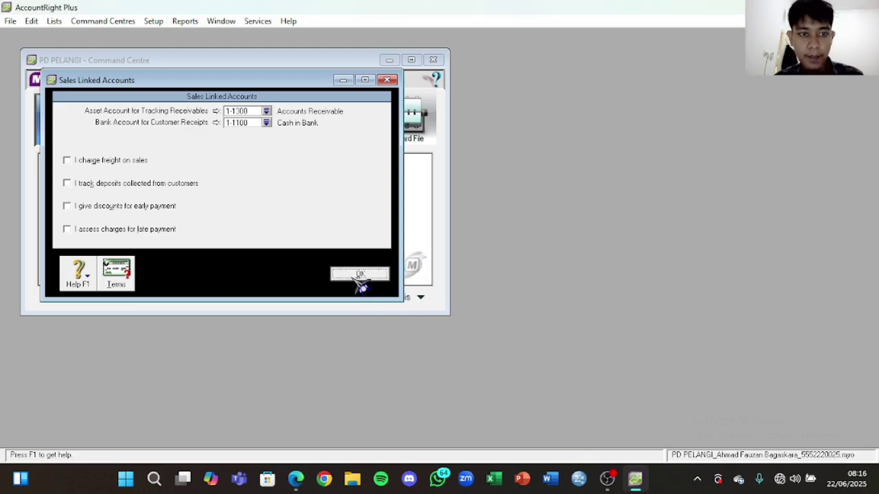
Step: Untick 'I can receive items without a Supplier bill' in Purchases Linked Accounts and save
{"action": "left_click", "coordinate": [160, 21]}
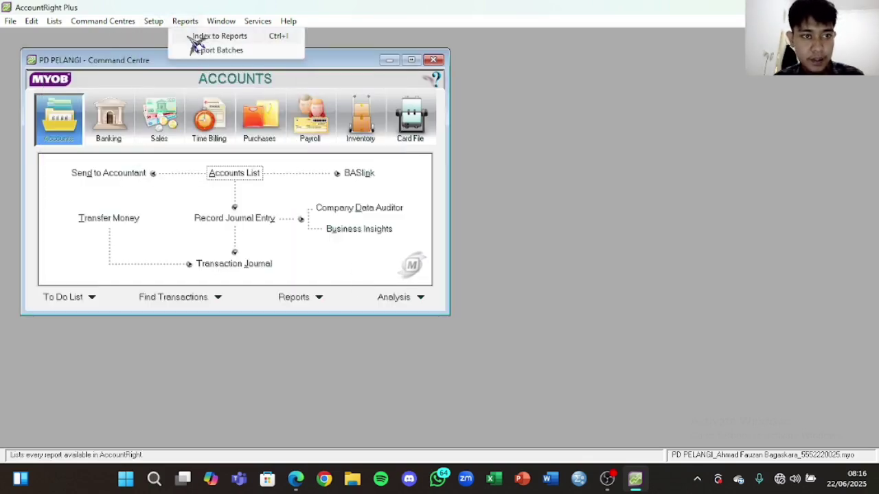
{"action": "mouse_move", "coordinate": [205, 64]}
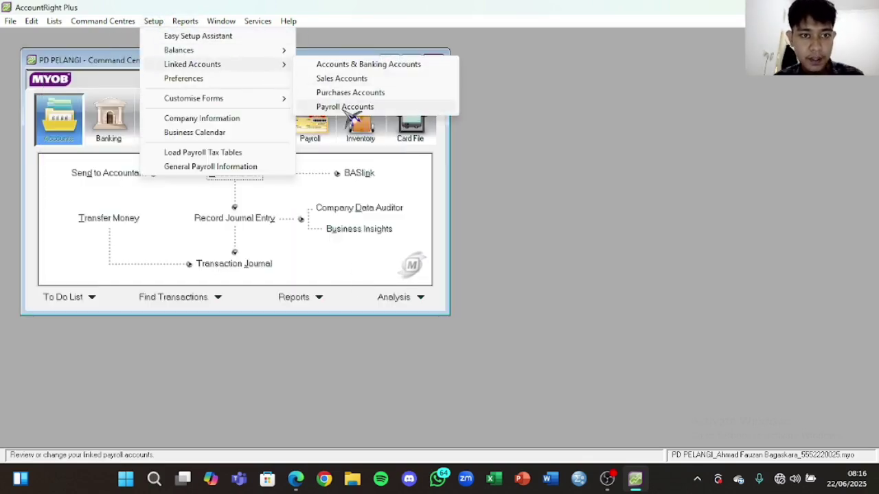
{"action": "left_click", "coordinate": [351, 92]}
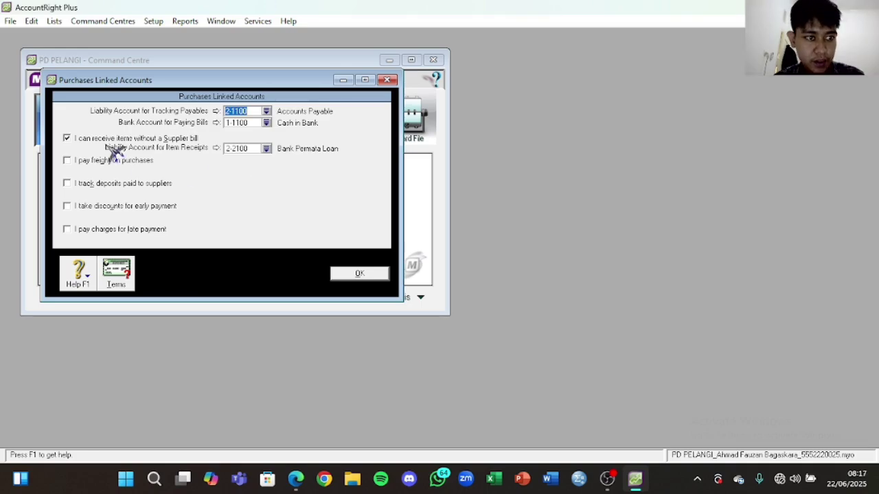
{"action": "left_click", "coordinate": [67, 138]}
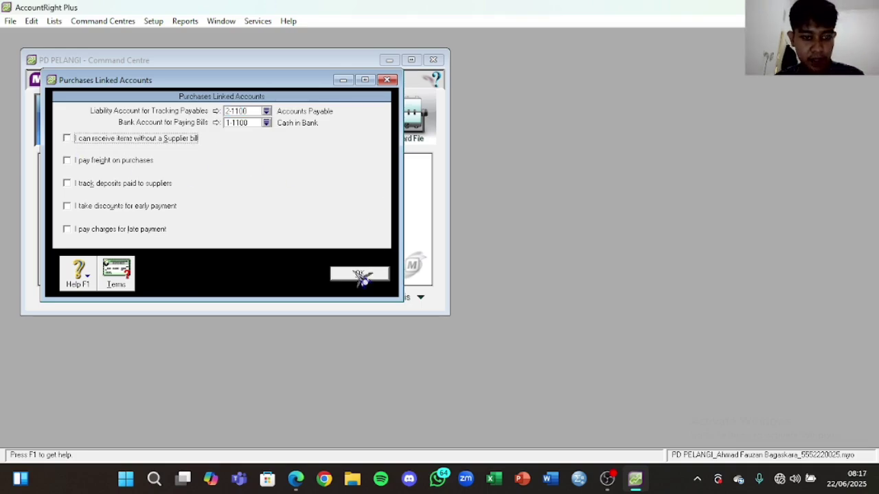
{"action": "left_click", "coordinate": [359, 274]}
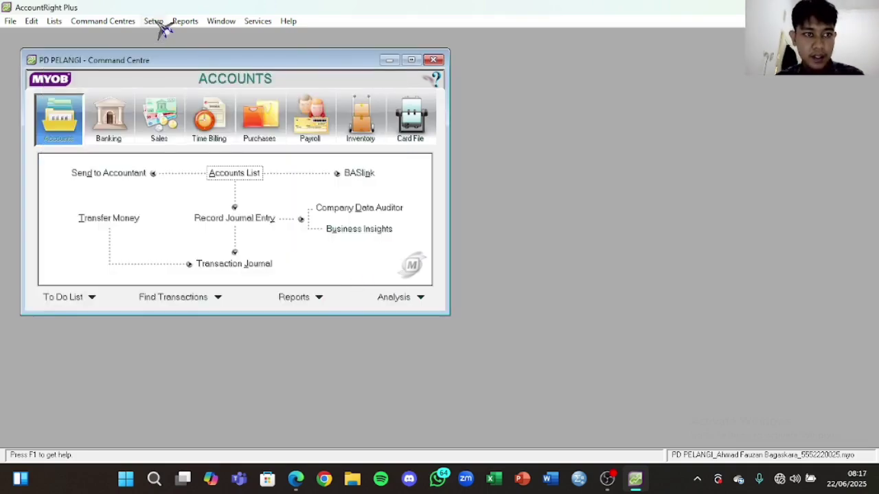
Step: Confirm the Payroll Linked Accounts with wages 6-1700 and payroll liabilities 2-5000
{"action": "left_click", "coordinate": [185, 20]}
{"action": "mouse_move", "coordinate": [165, 22]}
{"action": "mouse_move", "coordinate": [230, 69]}
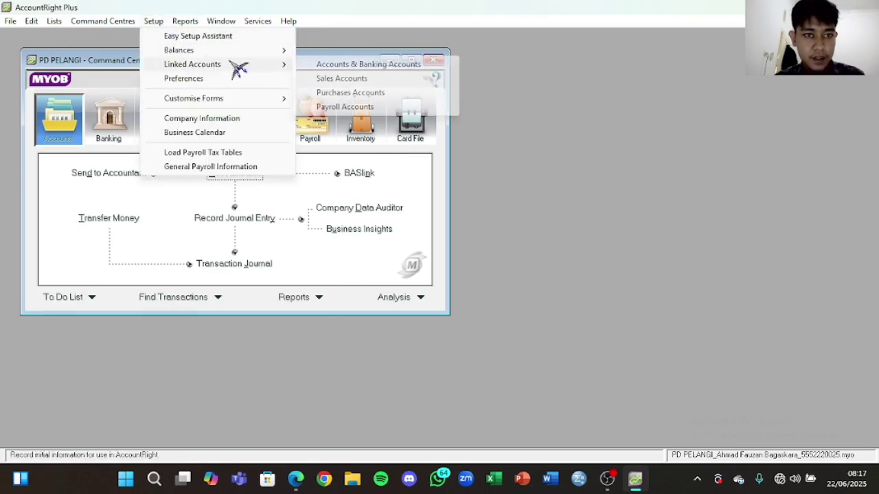
{"action": "left_click", "coordinate": [335, 106]}
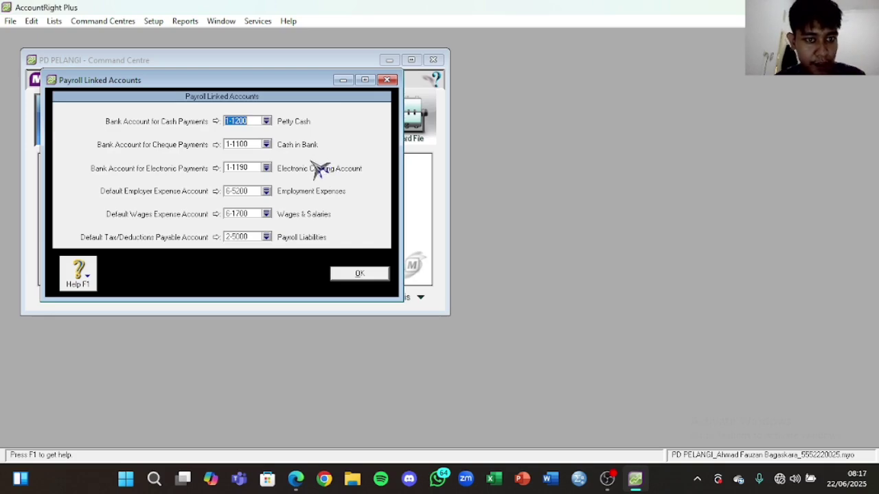
{"action": "left_click", "coordinate": [361, 276]}
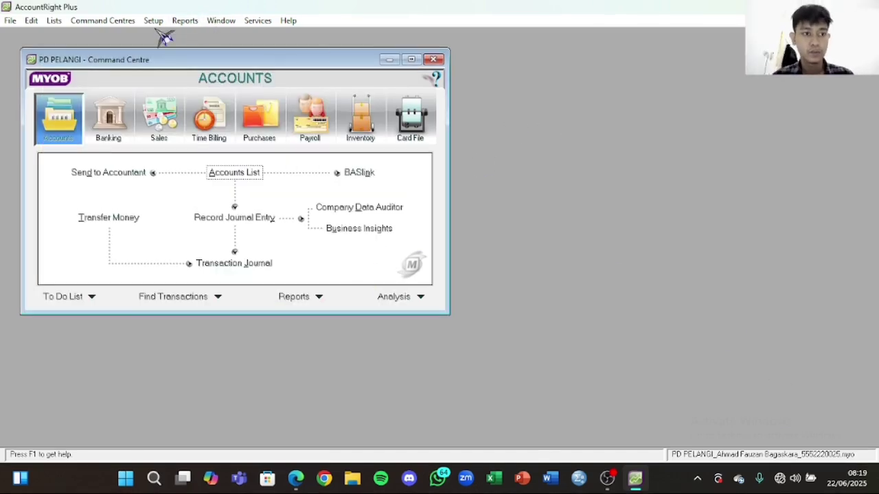
Step: Open the Account Opening Balances window as of 01/12/2020
{"action": "left_click", "coordinate": [154, 21]}
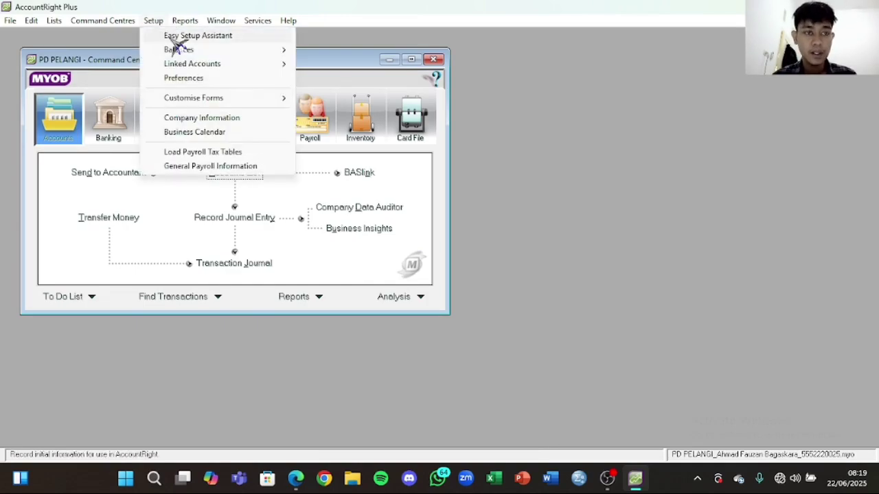
{"action": "mouse_move", "coordinate": [180, 52]}
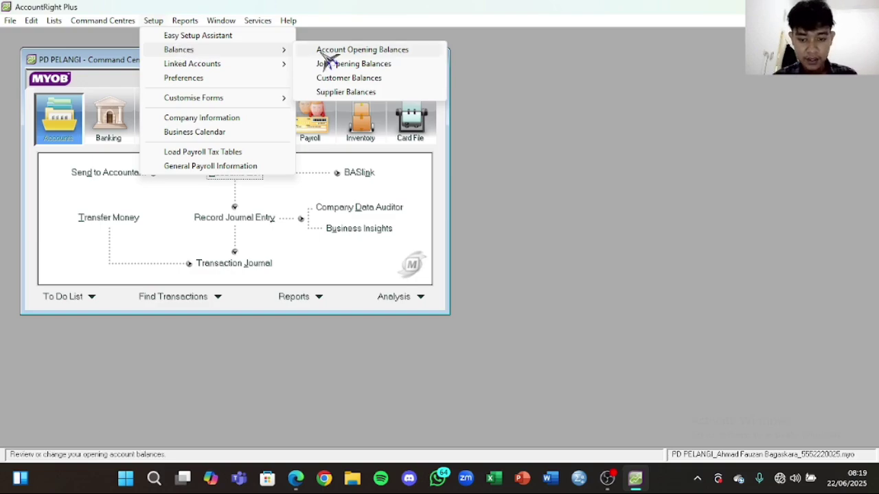
{"action": "left_click", "coordinate": [321, 54]}
Step: Position and widen TUGAS PDBK.pdf beside the balances to show the trial balance
{"action": "left_click", "coordinate": [296, 479]}
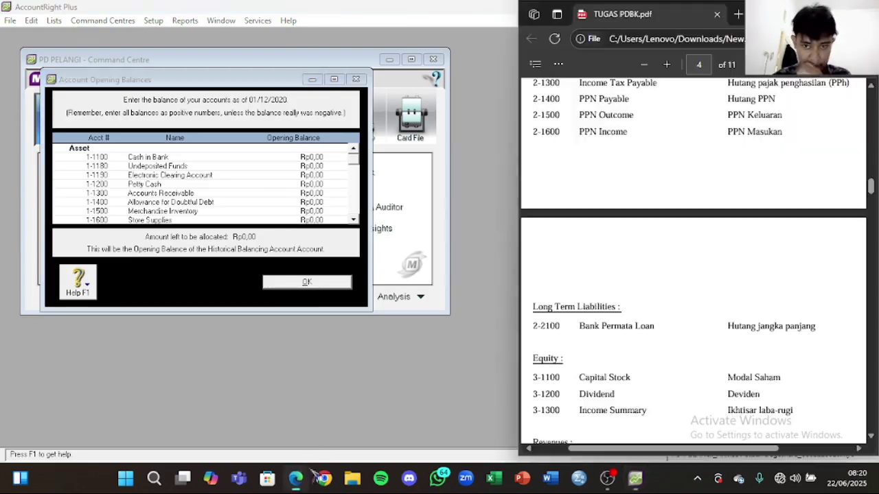
{"action": "scroll", "coordinate": [702, 184], "scroll_direction": "down", "scroll_amount": 10}
{"action": "scroll", "coordinate": [705, 240], "scroll_direction": "up", "scroll_amount": 2}
{"action": "left_click_drag", "start_coordinate": [736, 4], "coordinate": [694, 3]}
{"action": "left_click_drag", "start_coordinate": [617, 448], "coordinate": [661, 450]}
{"action": "left_click_drag", "start_coordinate": [808, 280], "coordinate": [875, 281]}
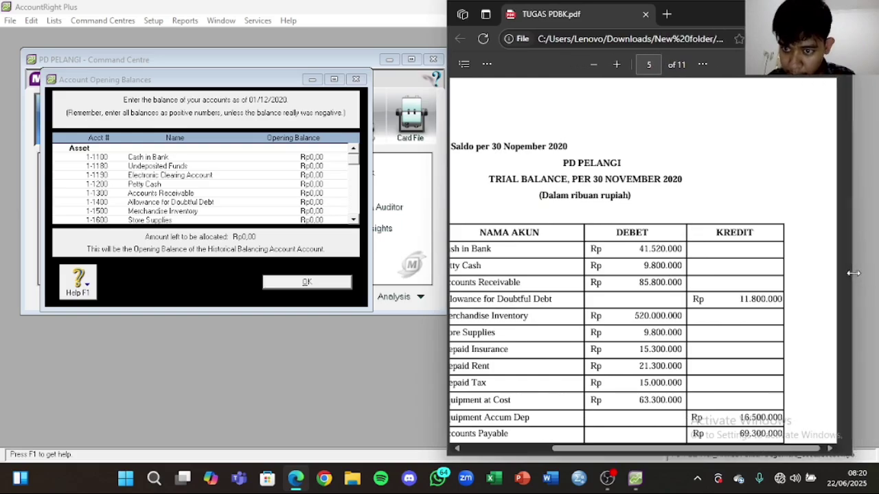
{"action": "left_click_drag", "start_coordinate": [637, 450], "coordinate": [606, 451]}
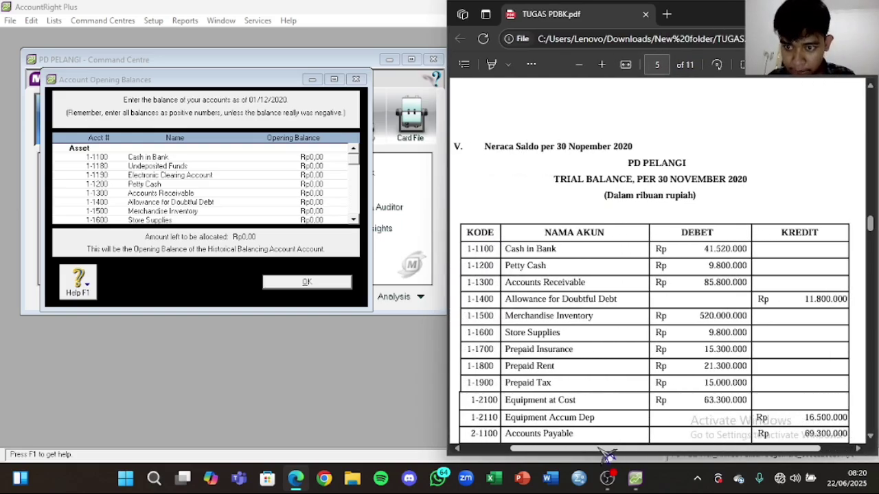
{"action": "left_click", "coordinate": [324, 158]}
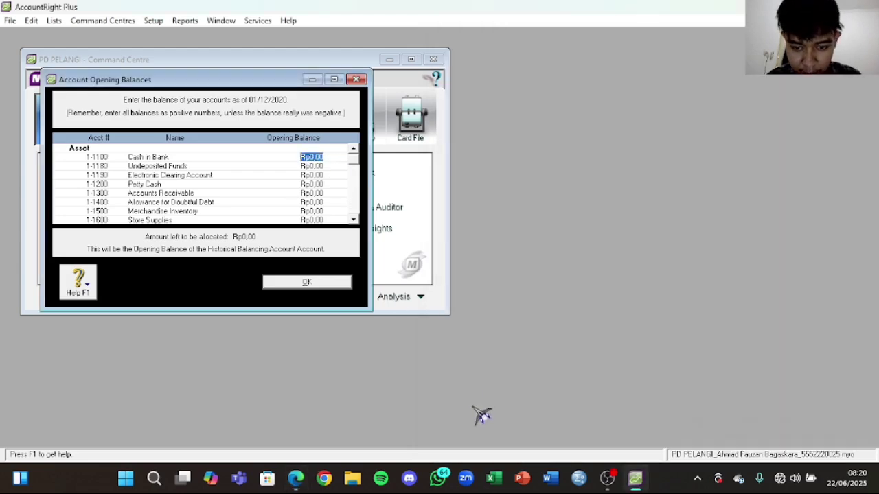
Step: Enter the Cash in Bank, Petty Cash and Accounts Receivable (85800000) opening balances from the trial balance PDF
{"action": "left_click", "coordinate": [295, 478]}
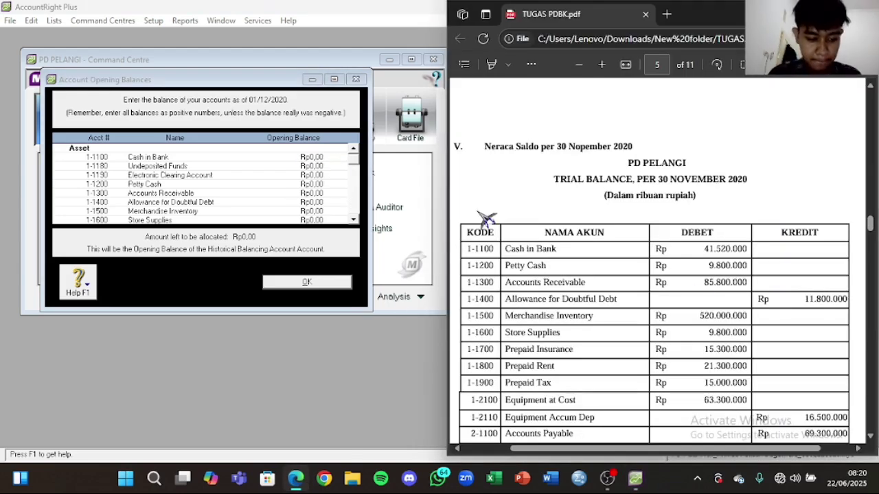
{"action": "left_click", "coordinate": [319, 157]}
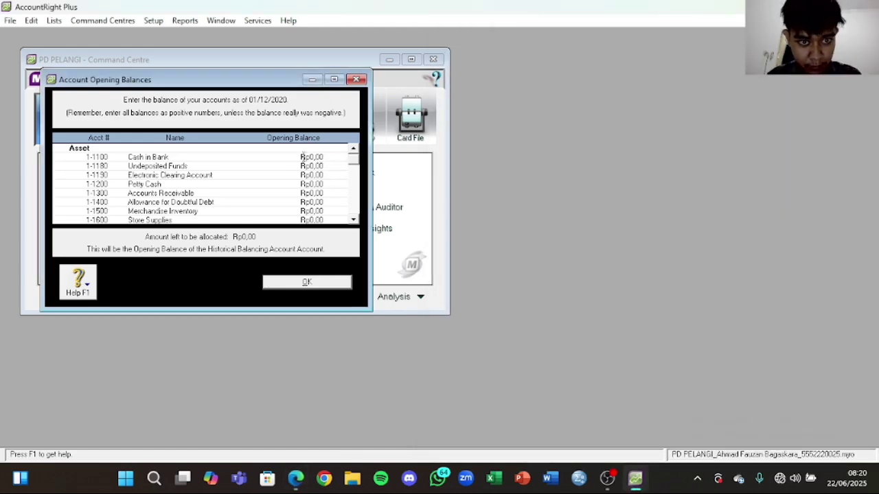
{"action": "left_click", "coordinate": [309, 157]}
{"action": "type", "text": "41520000"}
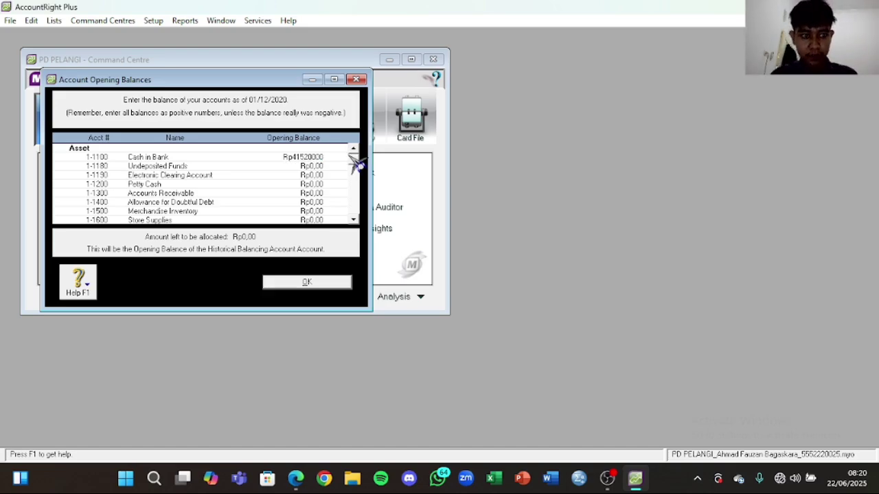
{"action": "left_click", "coordinate": [295, 478]}
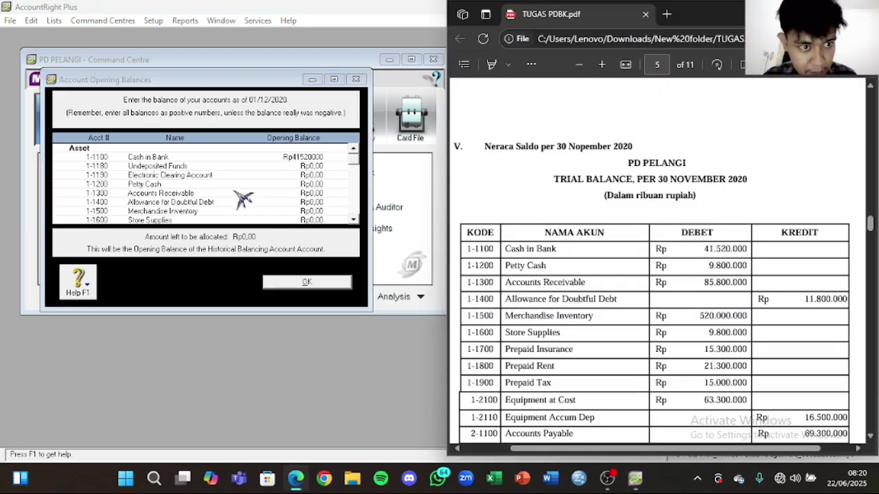
{"action": "left_click", "coordinate": [318, 185]}
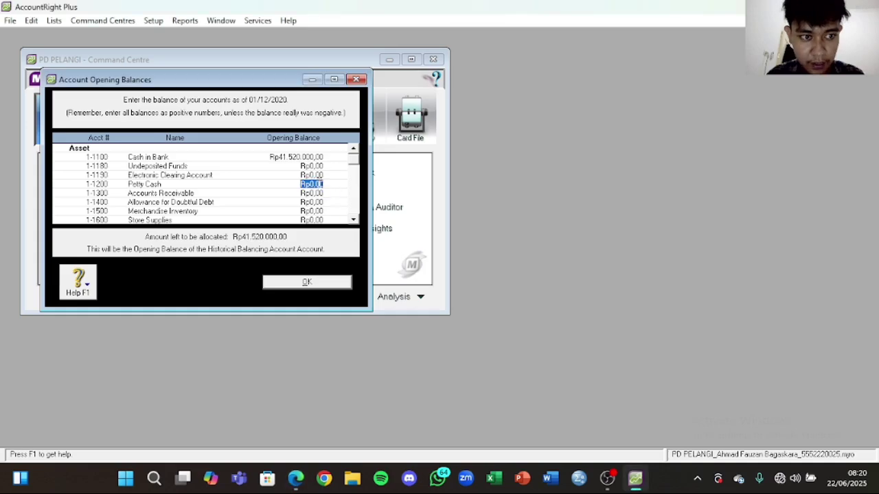
{"action": "type", "text": "9800000"}
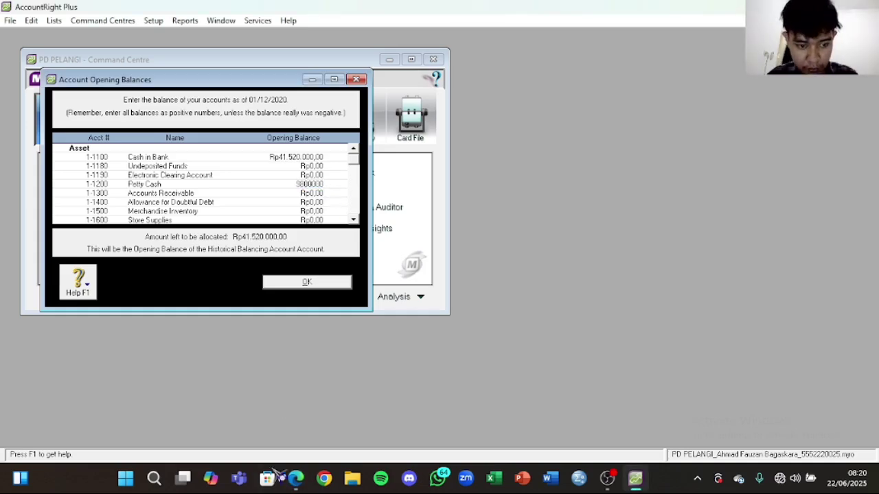
{"action": "left_click", "coordinate": [295, 479]}
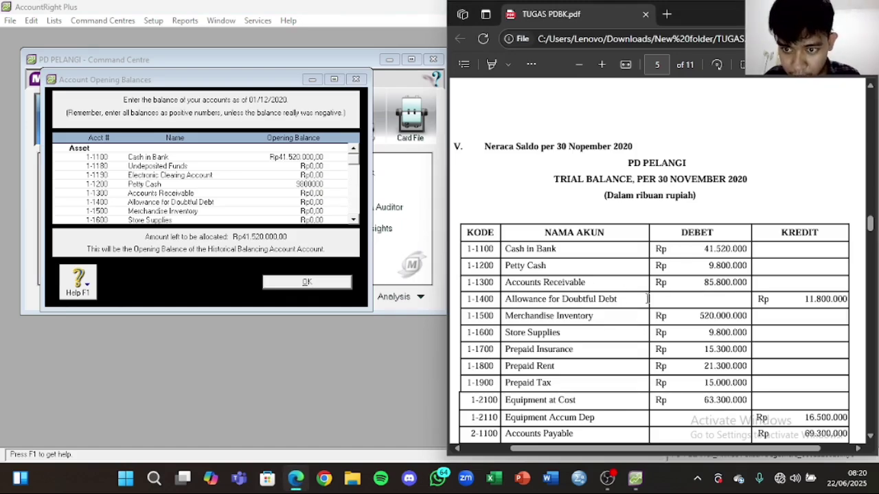
{"action": "left_click", "coordinate": [314, 195]}
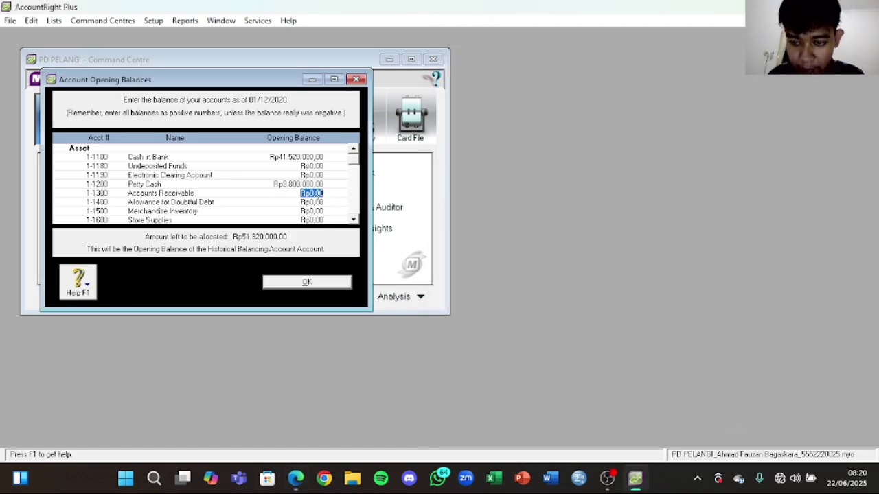
{"action": "key", "text": "BackSpace"}
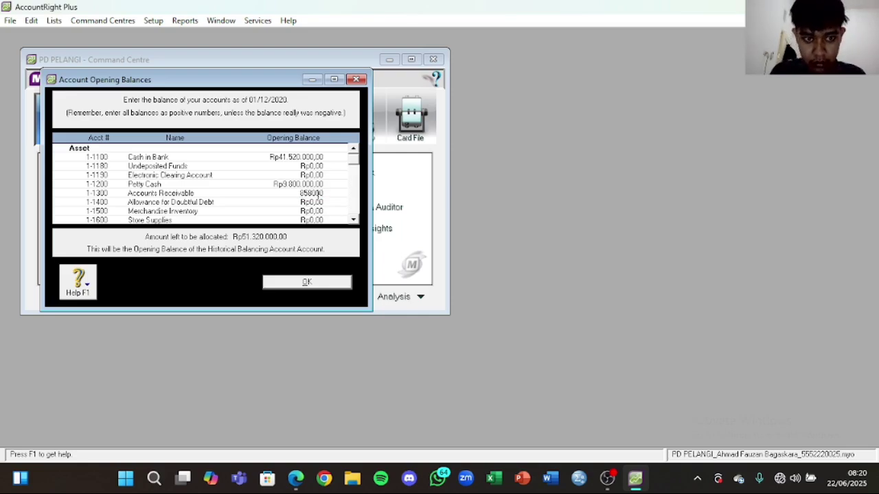
{"action": "type", "text": "85800000"}
{"action": "key", "text": "Tab"}
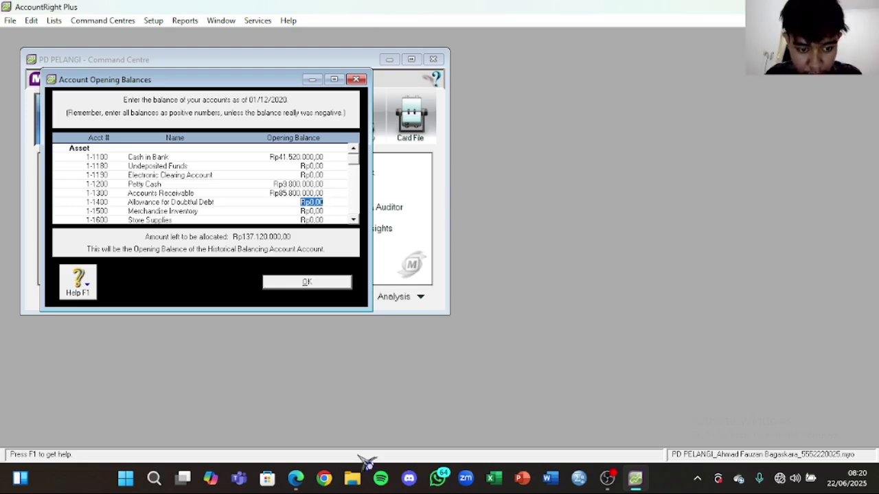
Step: Record -Rp11.800.000 for Allowance for Doubtful Debt and Rp520.000.000 for Merchandise Inventory
{"action": "left_click", "coordinate": [300, 481]}
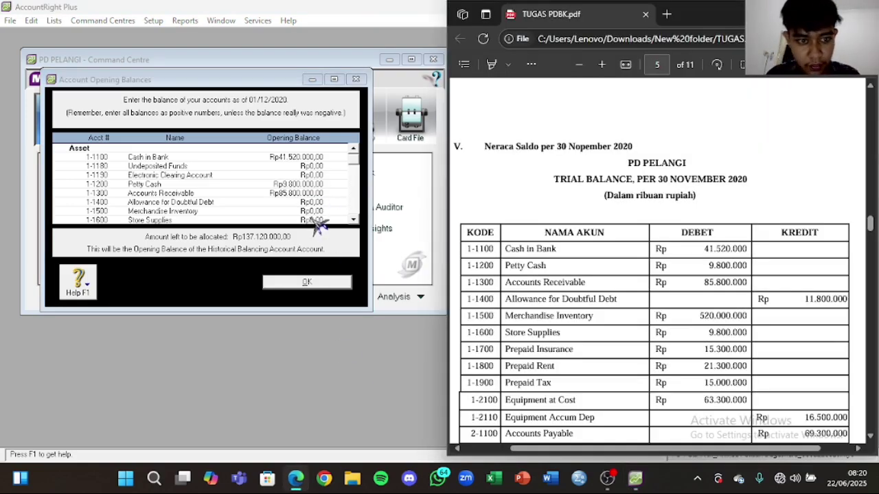
{"action": "left_click", "coordinate": [323, 202]}
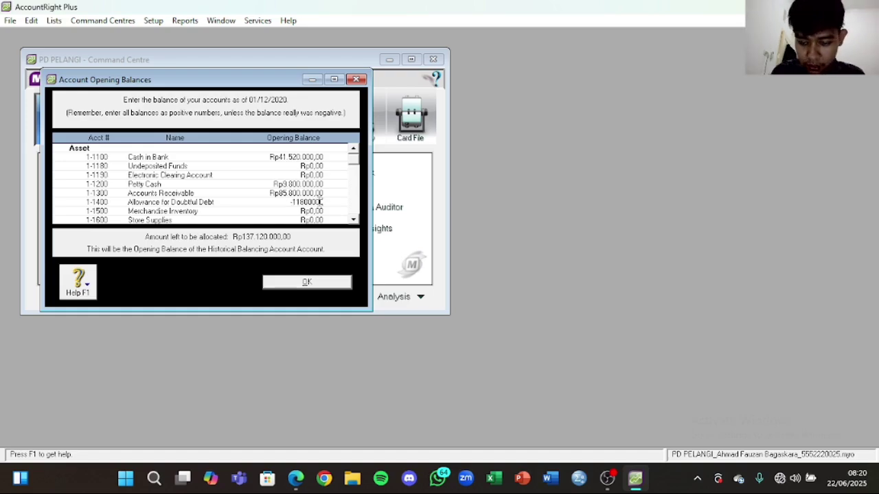
{"action": "key", "text": "Tab"}
{"action": "left_click", "coordinate": [295, 479]}
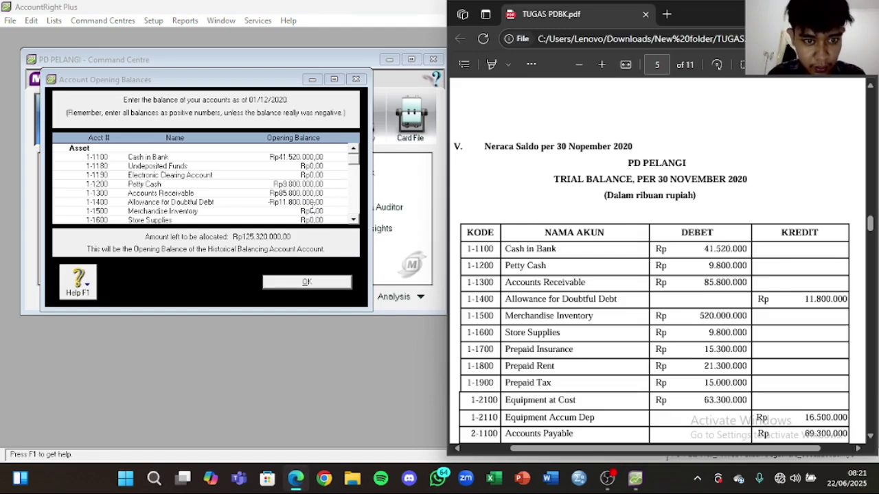
{"action": "left_click", "coordinate": [296, 479]}
{"action": "key", "text": "Tab"}
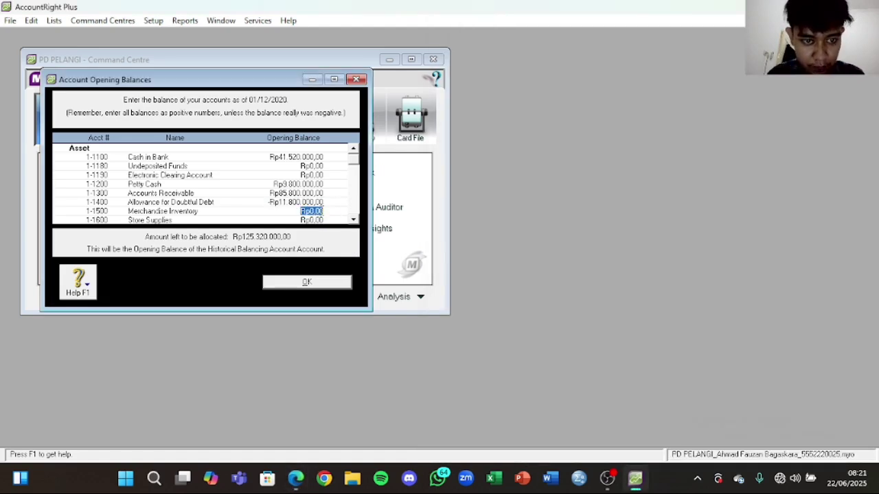
{"action": "type", "text": "53"}
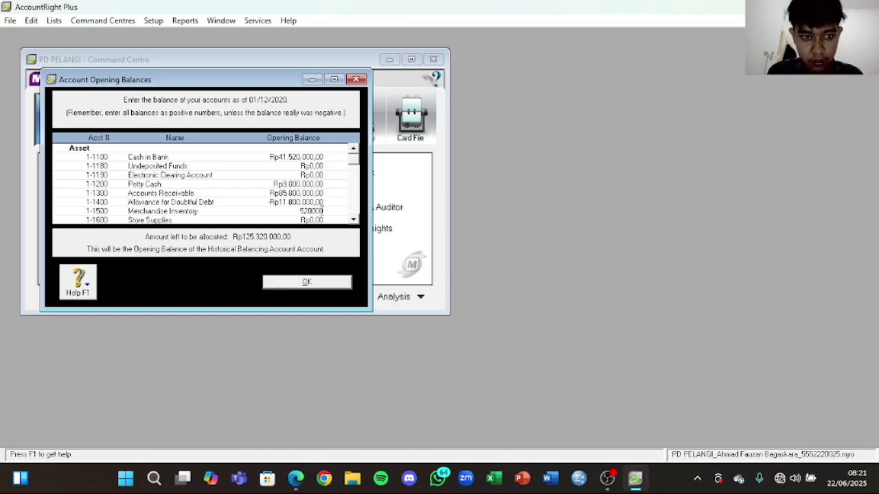
{"action": "type", "text": "0000000"}
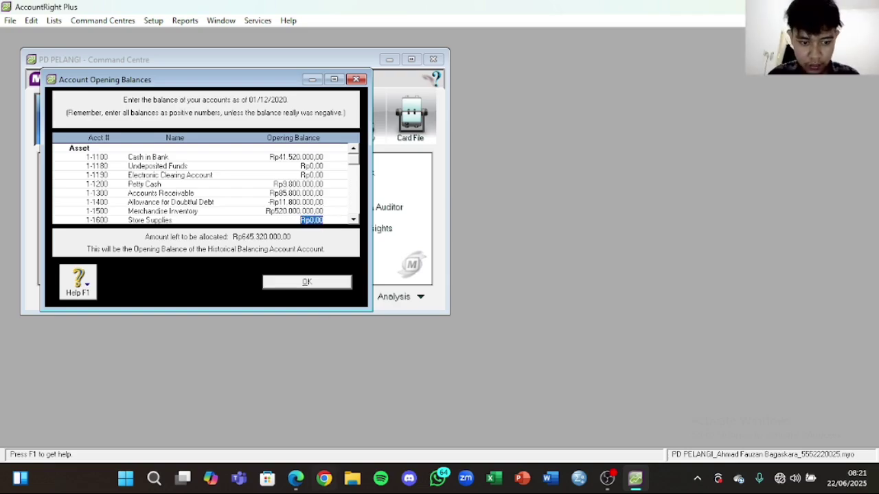
{"action": "left_click", "coordinate": [296, 479]}
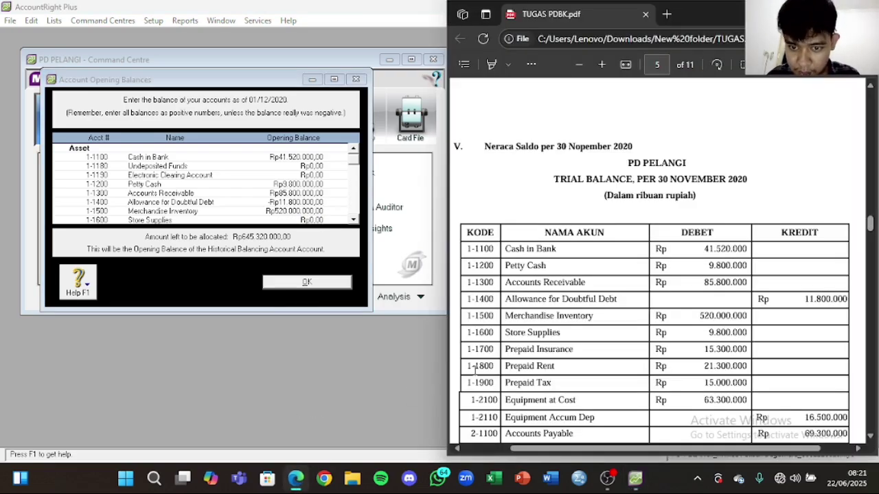
Step: Replace the Store Supplies opening balance with Rp9.800.000
{"action": "left_click", "coordinate": [303, 219]}
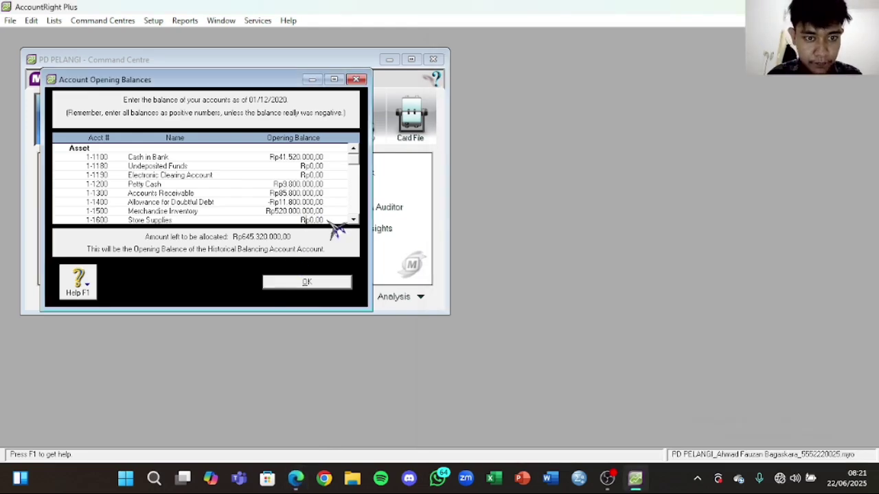
{"action": "left_click", "coordinate": [312, 220]}
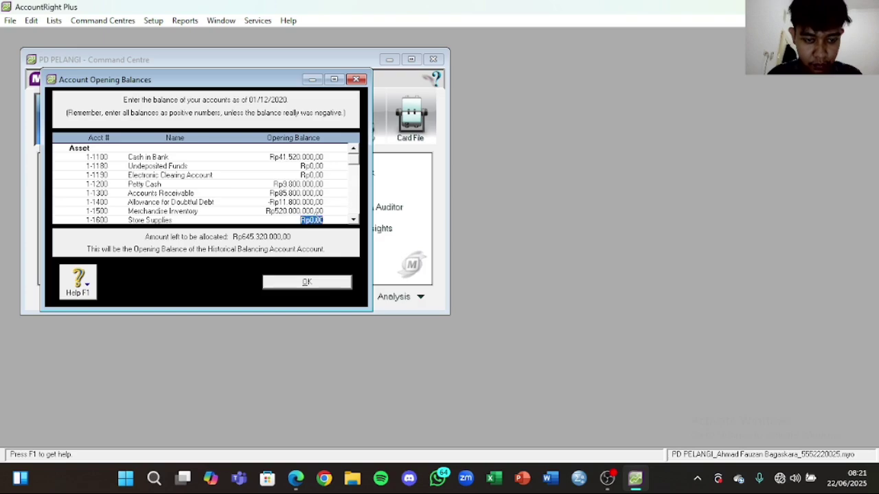
{"action": "key", "text": "BackSpace"}
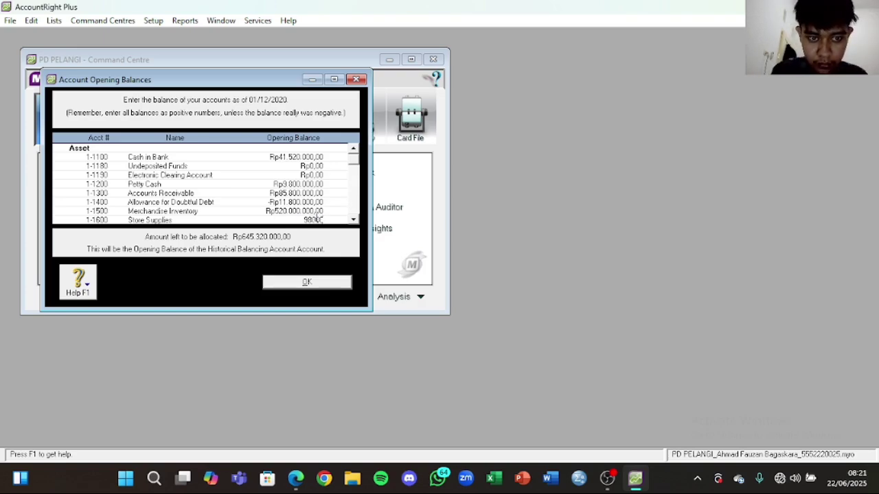
{"action": "type", "text": "9800000"}
{"action": "key", "text": "Tab"}
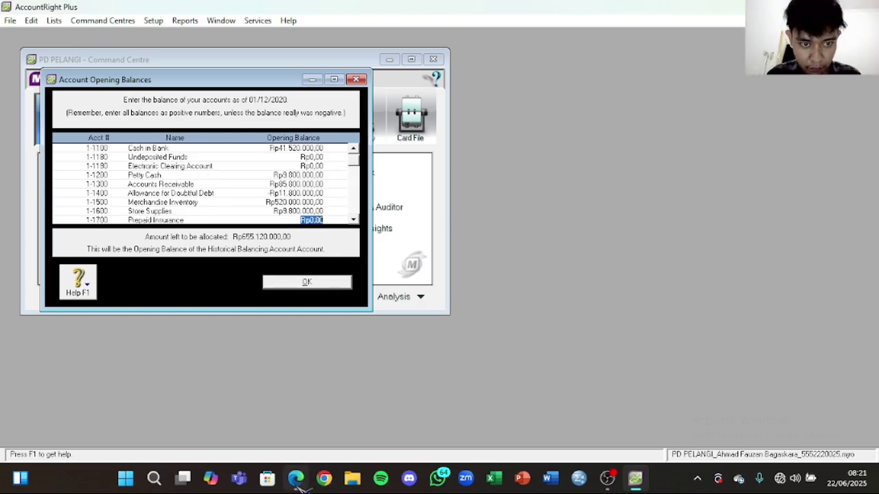
Step: Enter Rp15.300.000 as the Prepaid Insurance opening balance
{"action": "left_click", "coordinate": [308, 486]}
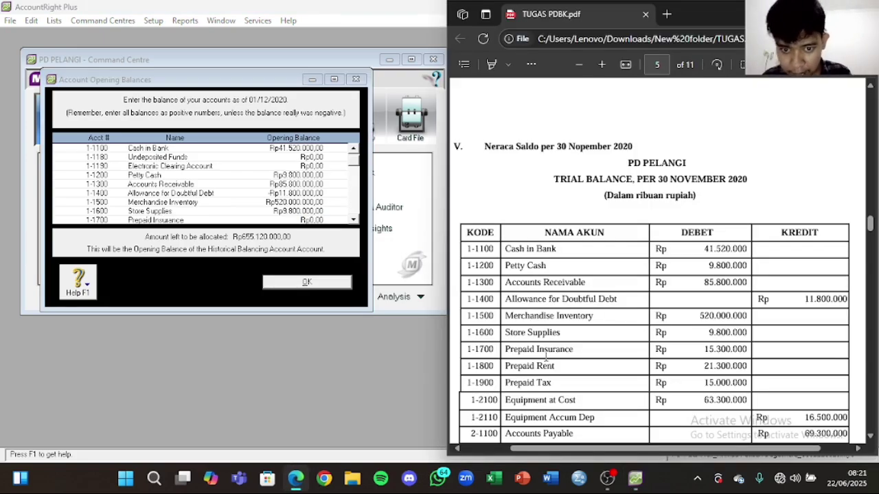
{"action": "left_click", "coordinate": [314, 221]}
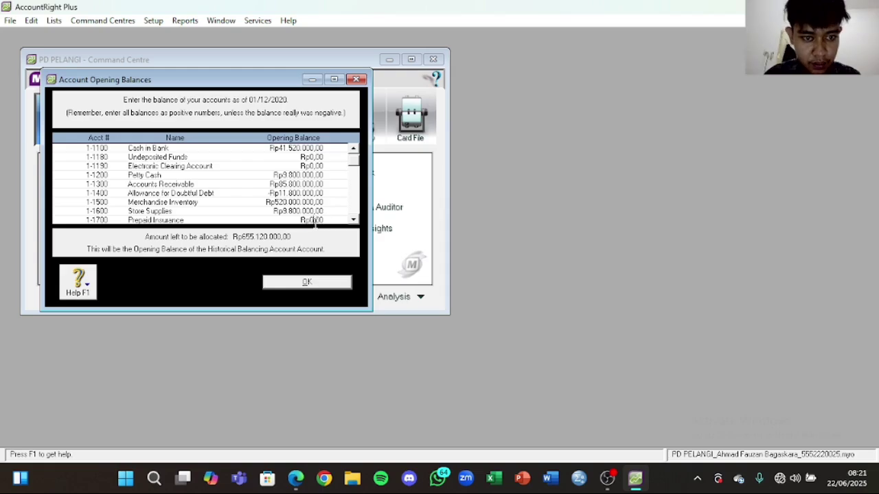
{"action": "left_click", "coordinate": [298, 479]}
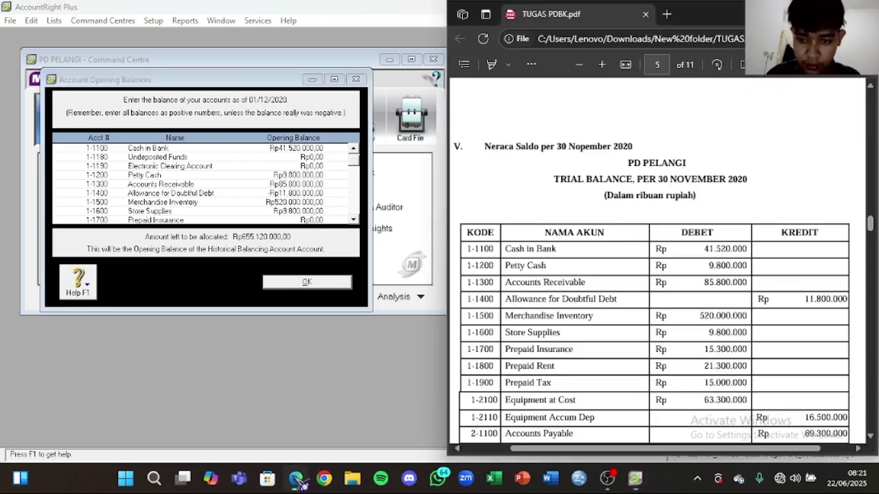
{"action": "left_click", "coordinate": [309, 221]}
{"action": "left_click", "coordinate": [309, 221]}
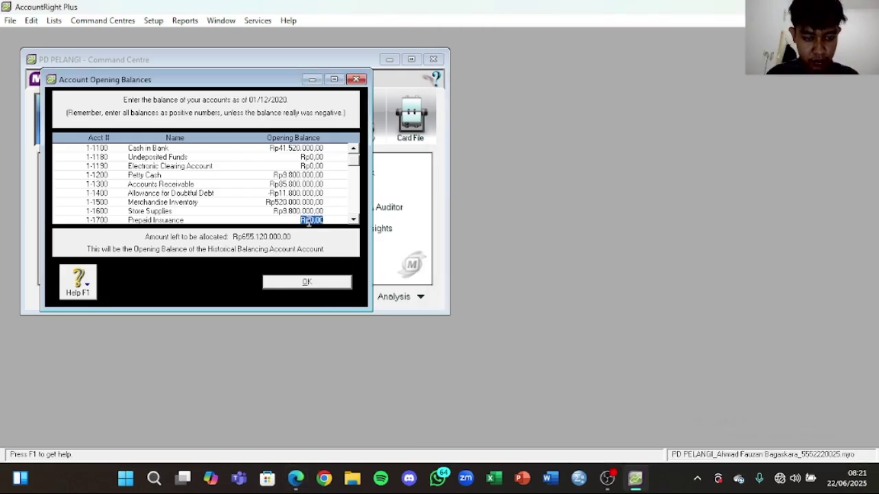
{"action": "type", "text": "1300"}
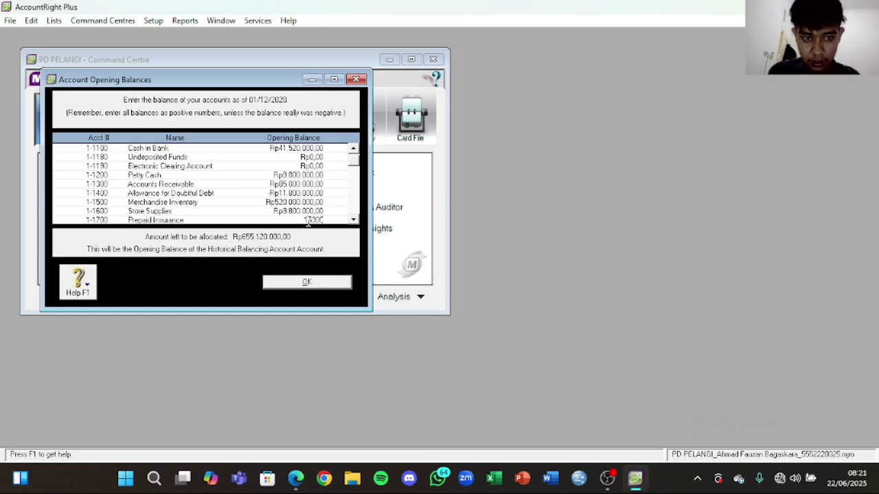
{"action": "type", "text": "5.300.000"}
{"action": "key", "text": "Tab"}
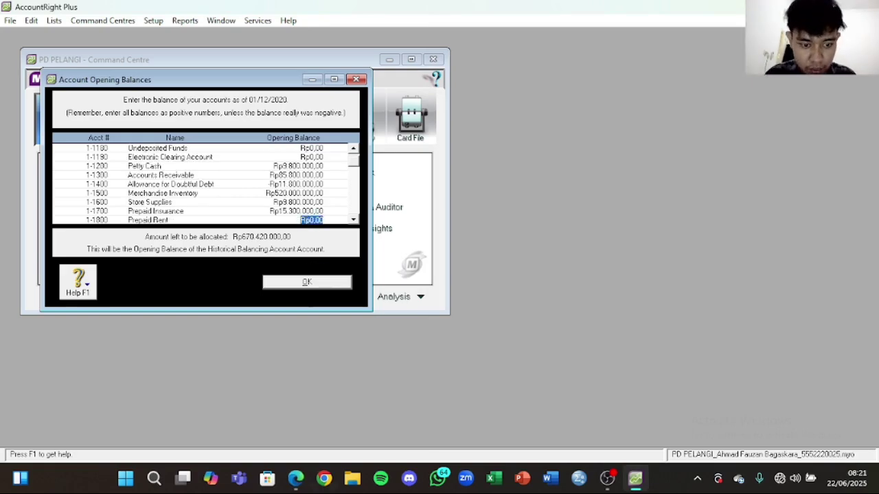
Step: Enter opening balances of Rp21.300.000 for Prepaid Rent and Rp15.000.000 for Prepaid Tax
{"action": "left_click", "coordinate": [296, 480]}
{"action": "scroll", "coordinate": [686, 300], "scroll_direction": "down", "scroll_amount": 3}
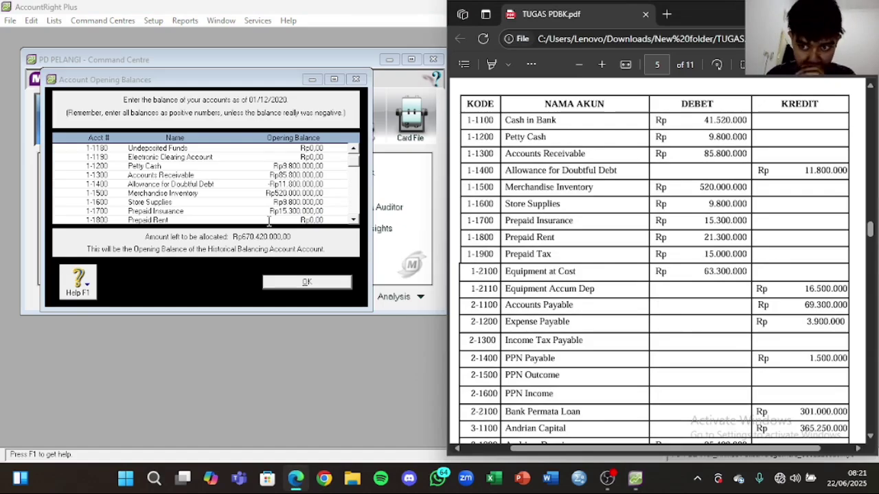
{"action": "left_click", "coordinate": [311, 219]}
{"action": "type", "text": "21300000"}
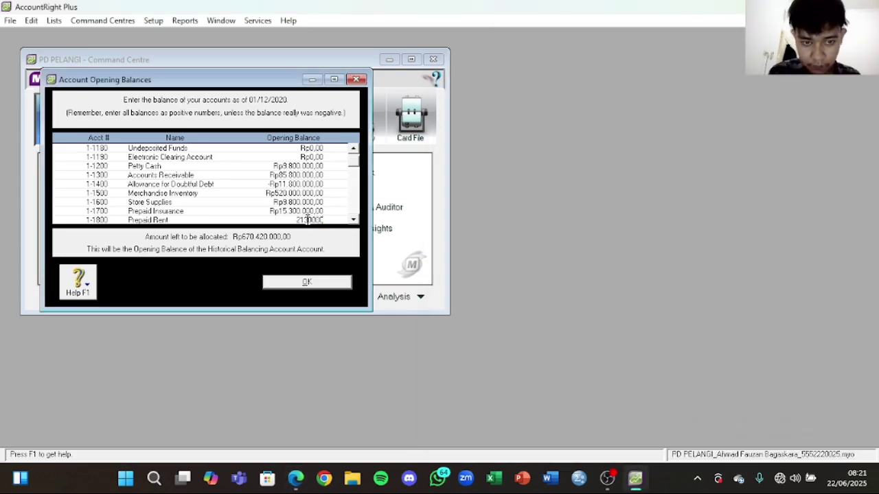
{"action": "type", "text": "1.300.000"}
{"action": "key", "text": "Tab"}
{"action": "left_click", "coordinate": [295, 479]}
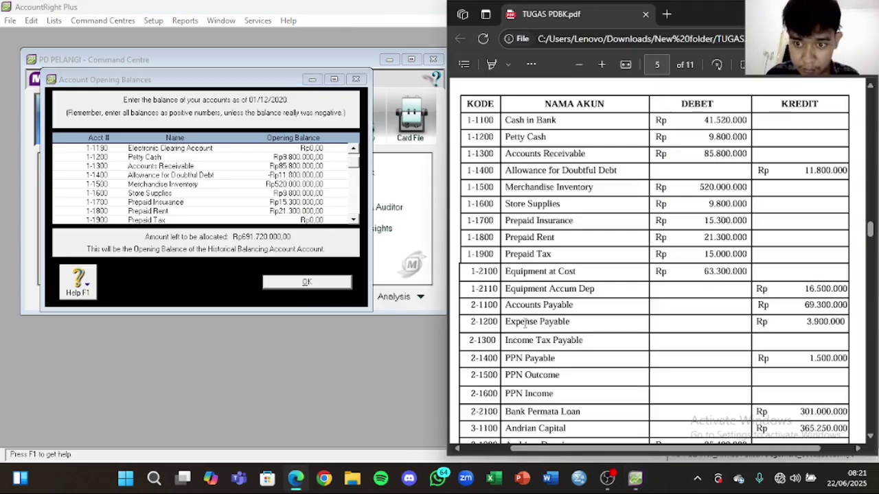
{"action": "left_click", "coordinate": [272, 218]}
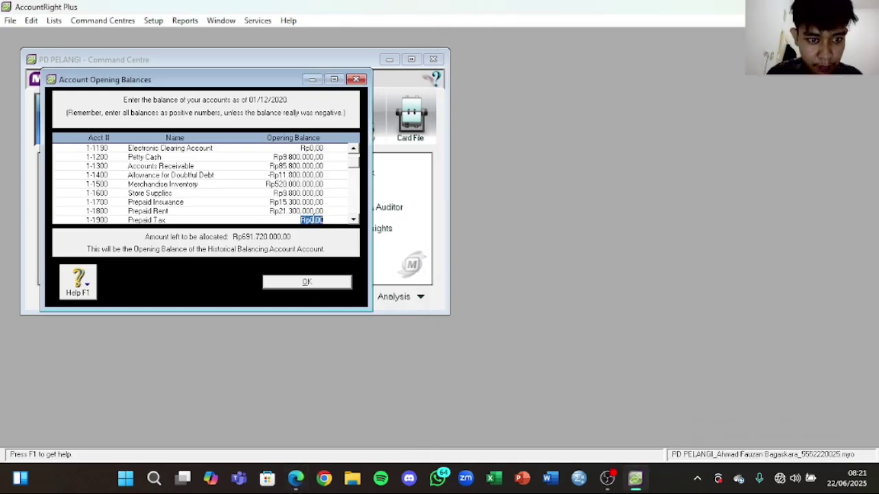
{"action": "type", "text": "15000"}
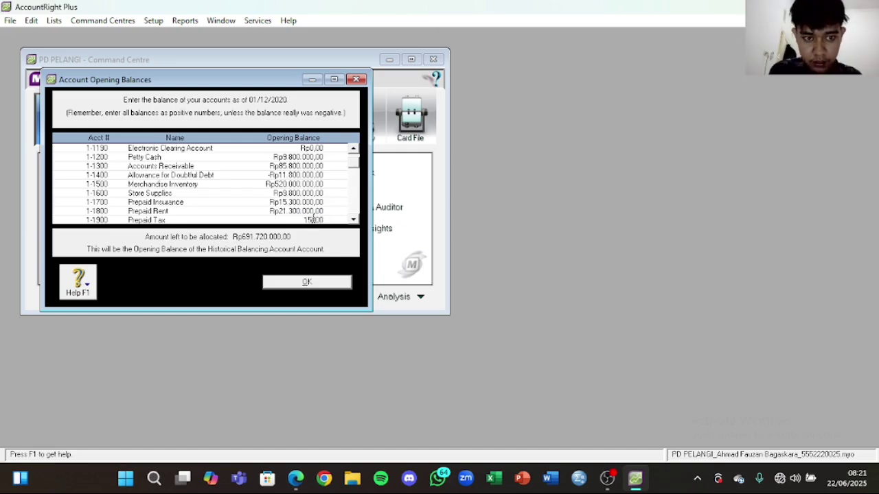
{"action": "type", "text": "5.000.000"}
{"action": "key", "text": "Tab"}
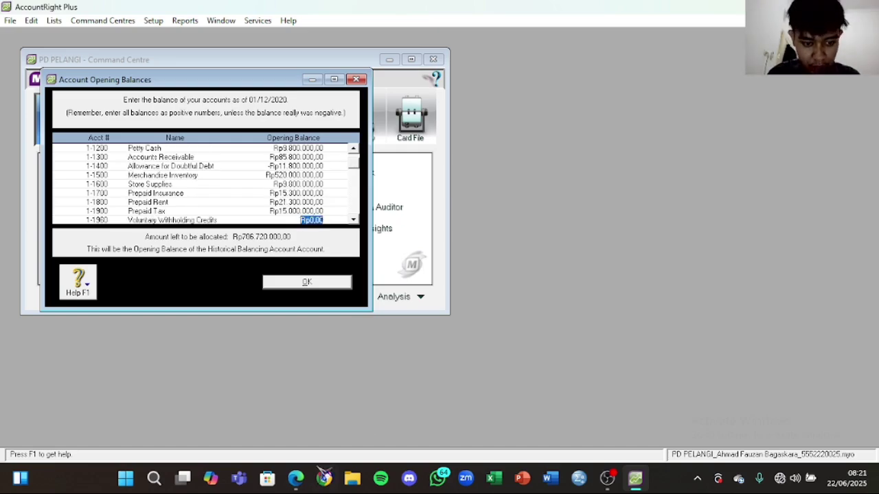
Step: Enter Rp53.300.000 as the Equipment at Cost opening balance
{"action": "left_click", "coordinate": [295, 479]}
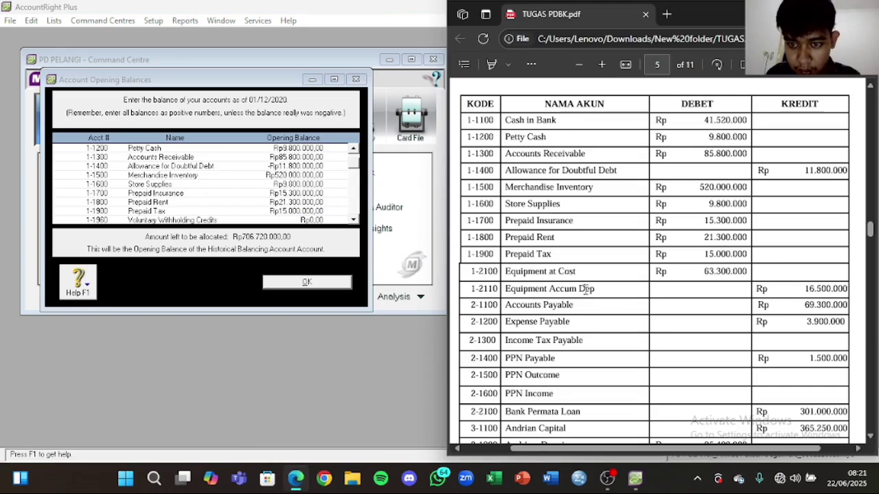
{"action": "left_click", "coordinate": [282, 202]}
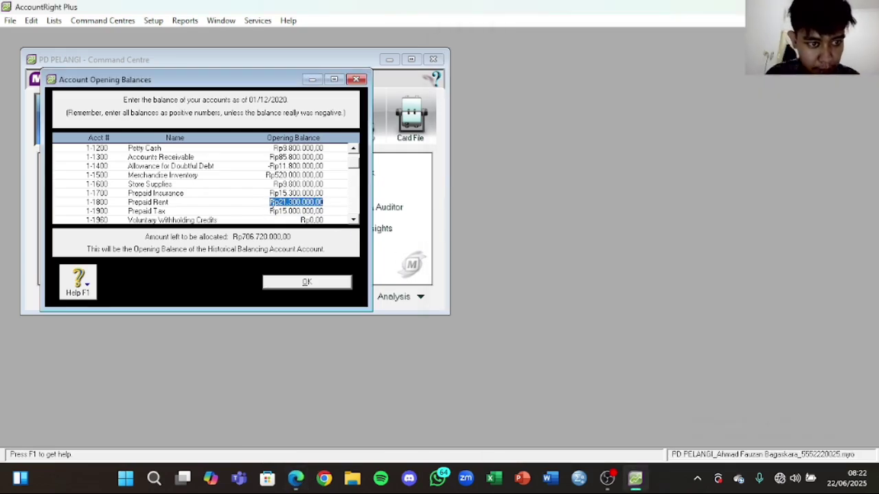
{"action": "left_click", "coordinate": [353, 220]}
{"action": "left_click", "coordinate": [353, 220]}
{"action": "left_click", "coordinate": [354, 220]}
{"action": "left_click", "coordinate": [354, 220]}
{"action": "left_click", "coordinate": [311, 202]}
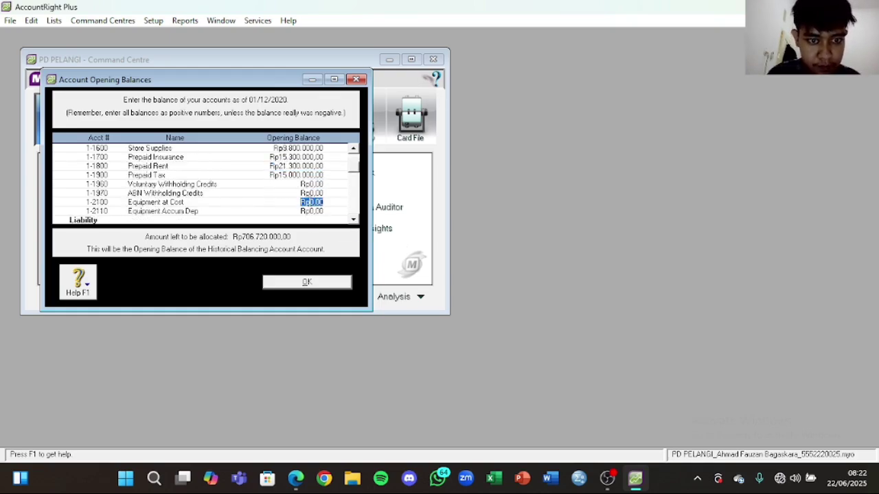
{"action": "left_click", "coordinate": [297, 480]}
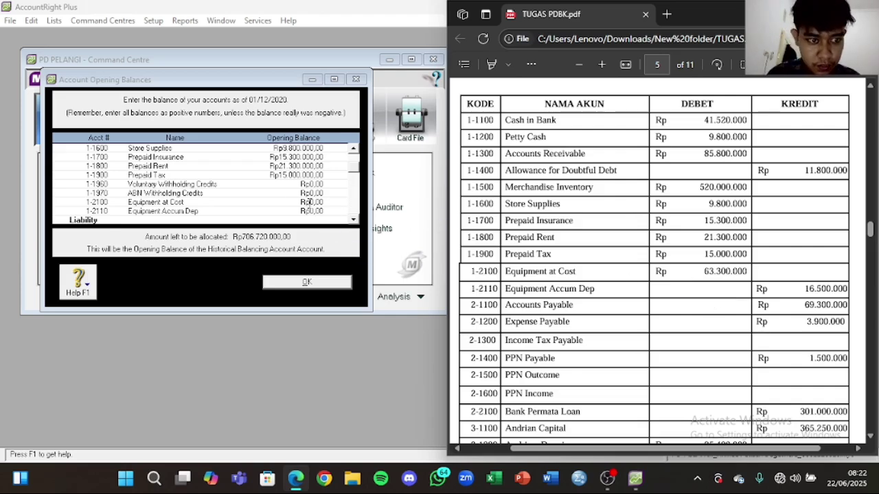
{"action": "left_click", "coordinate": [310, 202]}
{"action": "type", "text": "5"}
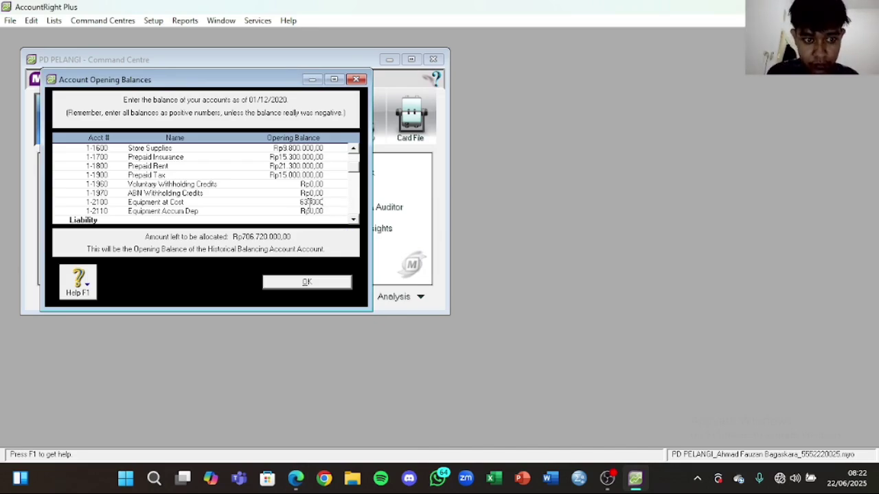
{"action": "type", "text": "3300000"}
{"action": "key", "text": "Tab"}
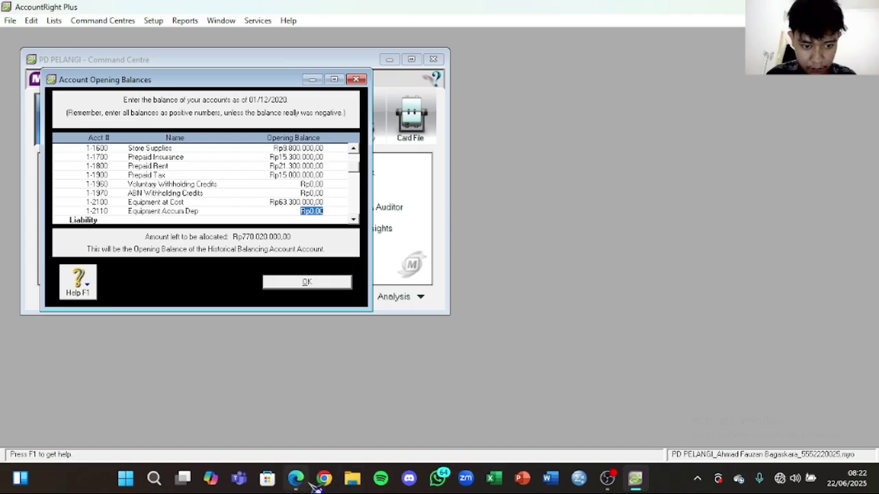
Step: Replace the Equipment Accum Dep opening balance with -Rp16.500.000
{"action": "left_click", "coordinate": [295, 479]}
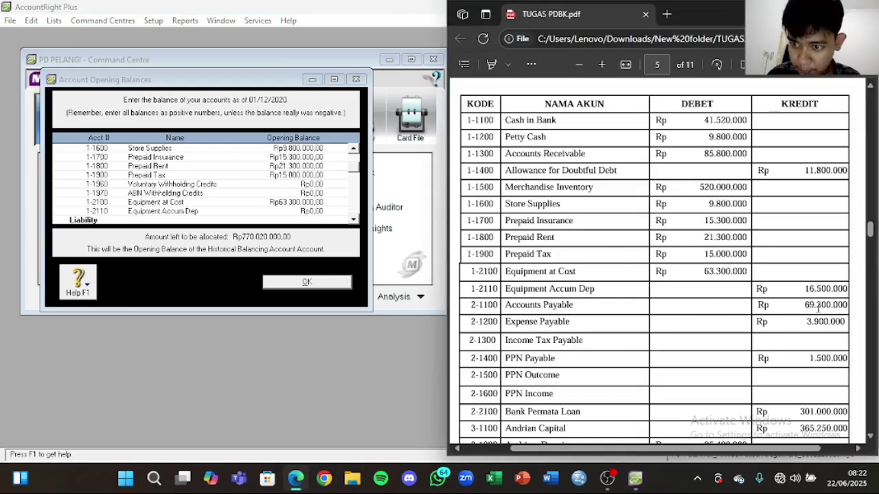
{"action": "left_click", "coordinate": [312, 212]}
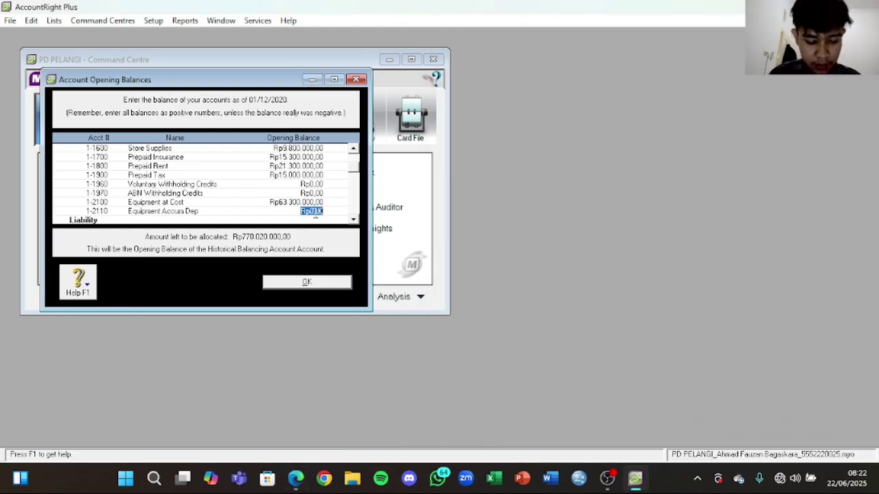
{"action": "key", "text": "BackSpace"}
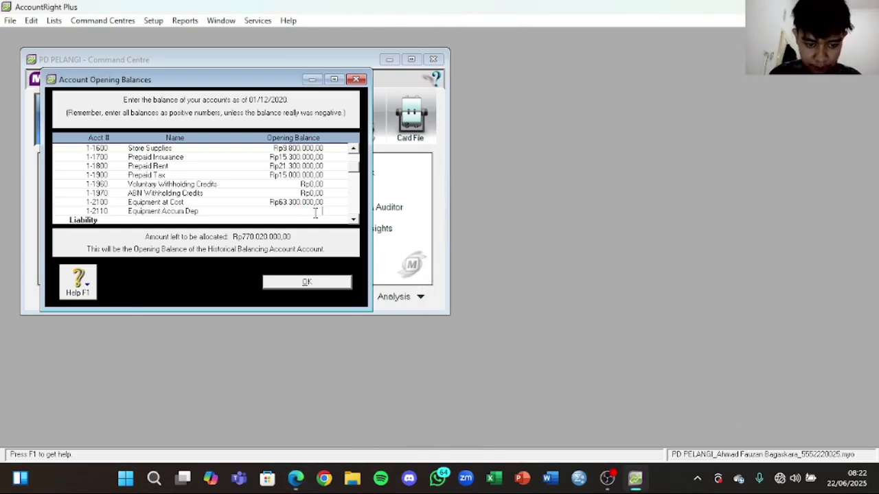
{"action": "left_click", "coordinate": [295, 478]}
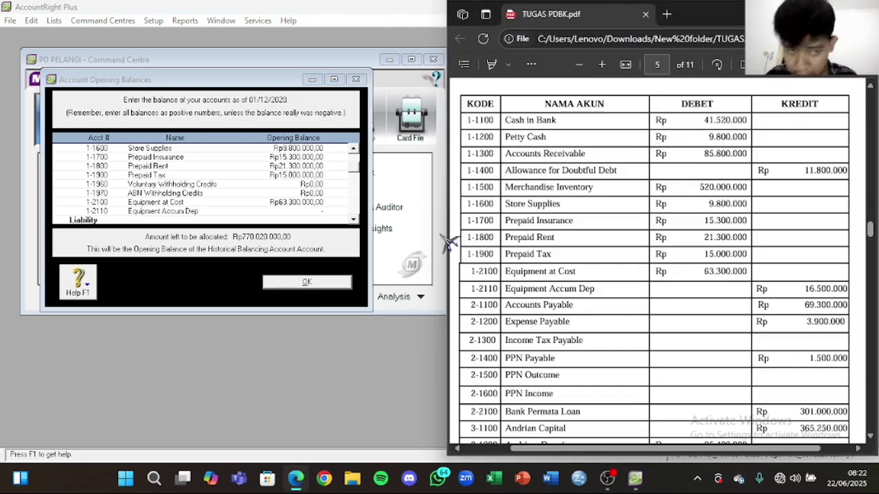
{"action": "left_click", "coordinate": [317, 210]}
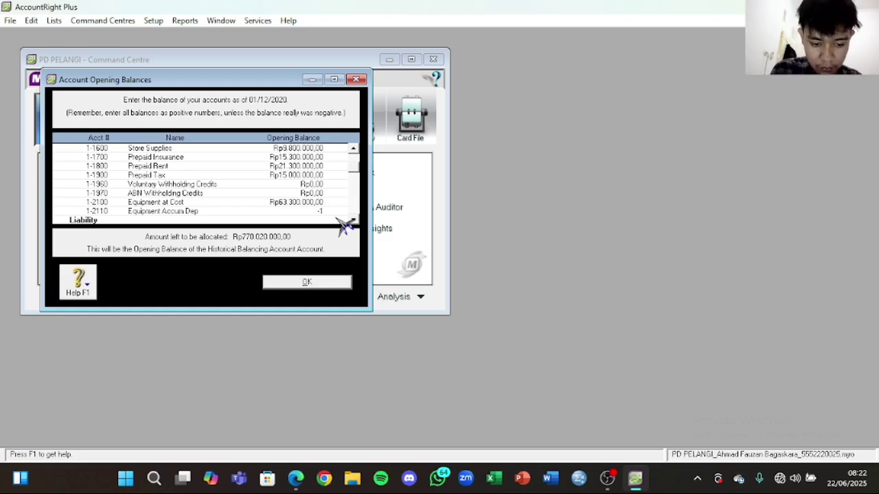
{"action": "type", "text": "-Rp16.500.000"}
{"action": "key", "text": "Tab"}
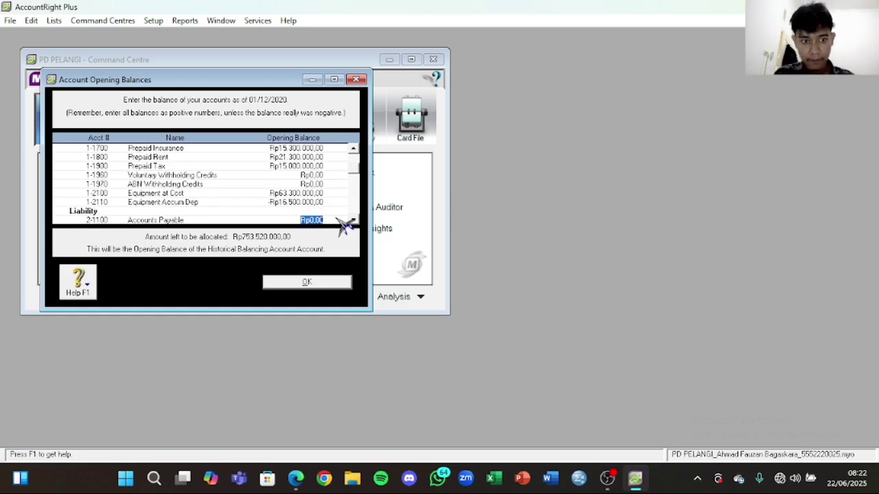
Step: Enter opening balances of 69300000 for Accounts Payable and 3900000 for Expense Payable
{"action": "scroll", "coordinate": [280, 189], "scroll_direction": "down", "scroll_amount": 1}
{"action": "left_click", "coordinate": [299, 479]}
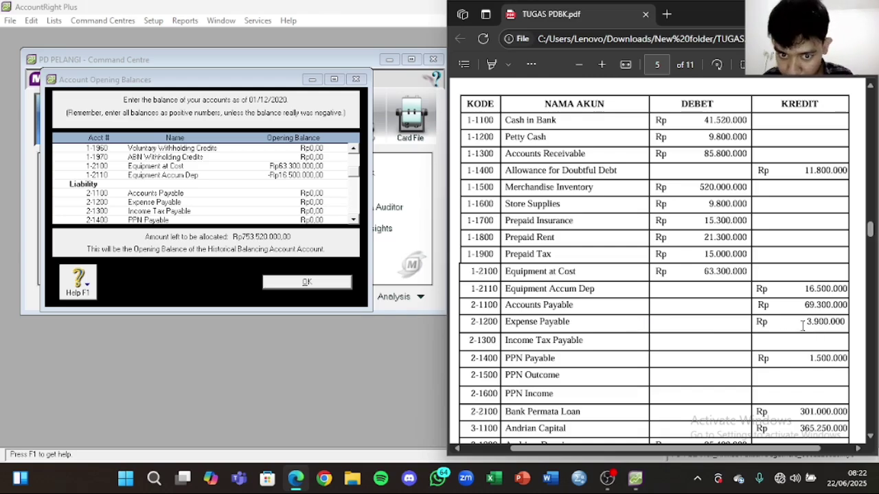
{"action": "left_click", "coordinate": [332, 205]}
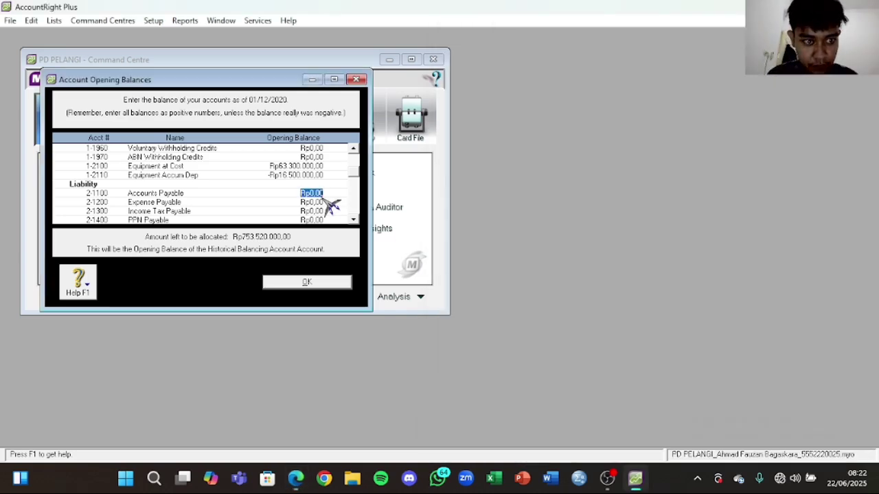
{"action": "type", "text": "300000"}
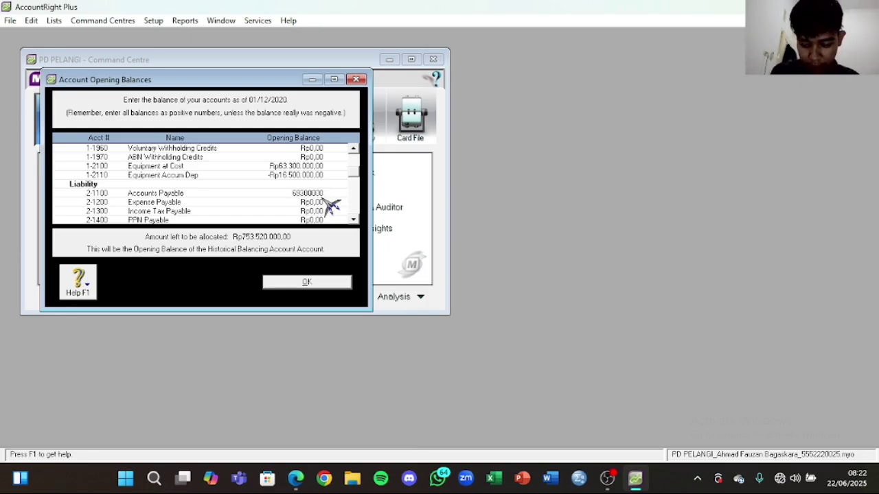
{"action": "key", "text": "Tab"}
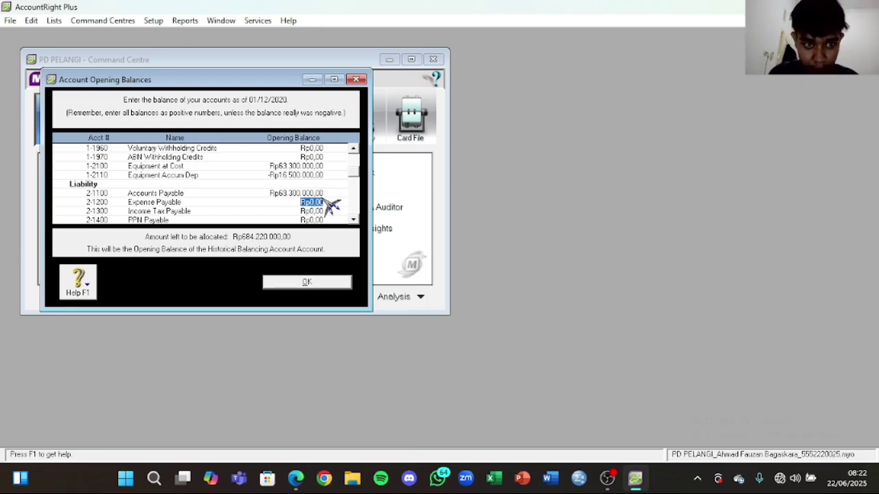
{"action": "left_click", "coordinate": [295, 479]}
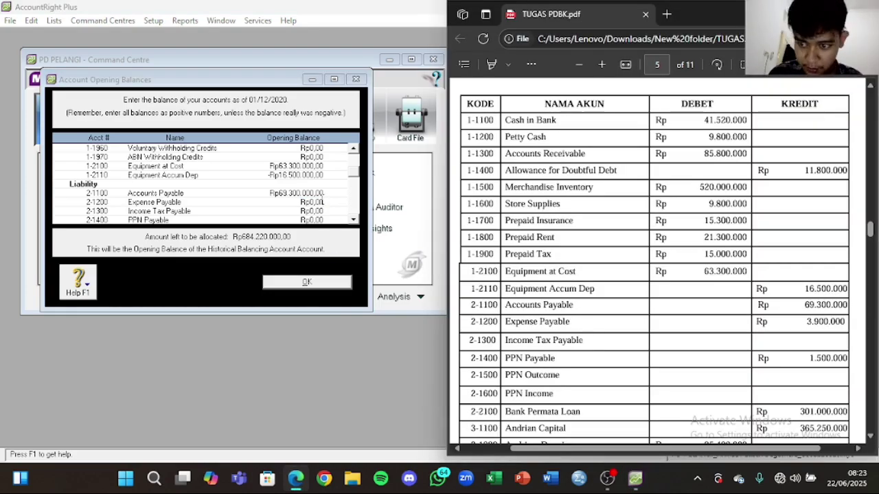
{"action": "left_click", "coordinate": [320, 202]}
{"action": "left_click", "coordinate": [320, 201]}
{"action": "key", "text": "BackSpace"}
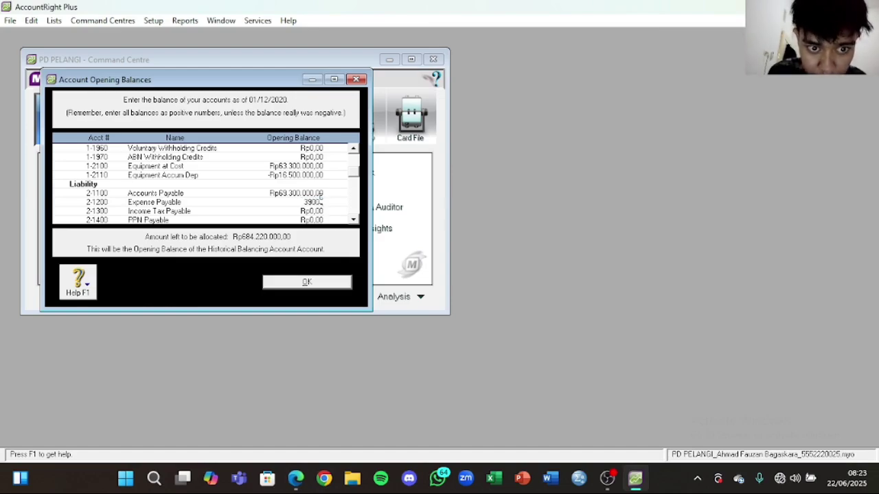
{"action": "key", "text": "Tab"}
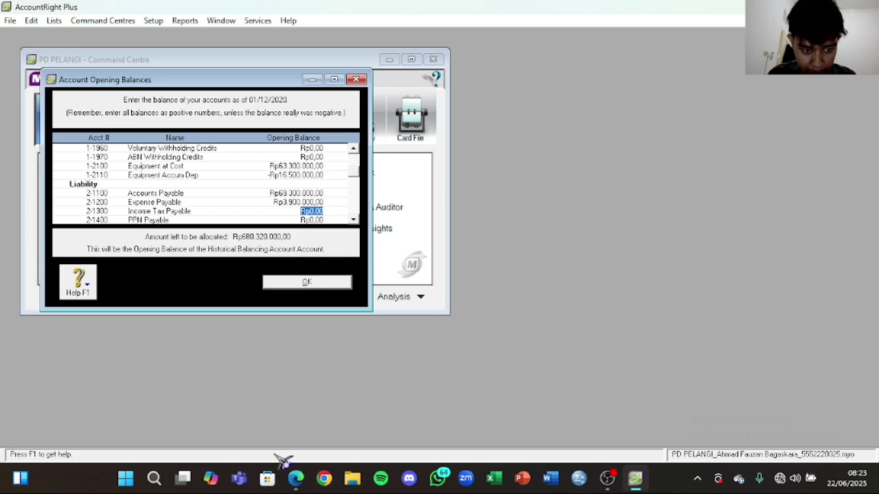
Step: Enter opening balances of 1500000 for PPN Payable and Rp301.000.000 for Bank Permata Loan
{"action": "left_click", "coordinate": [296, 479]}
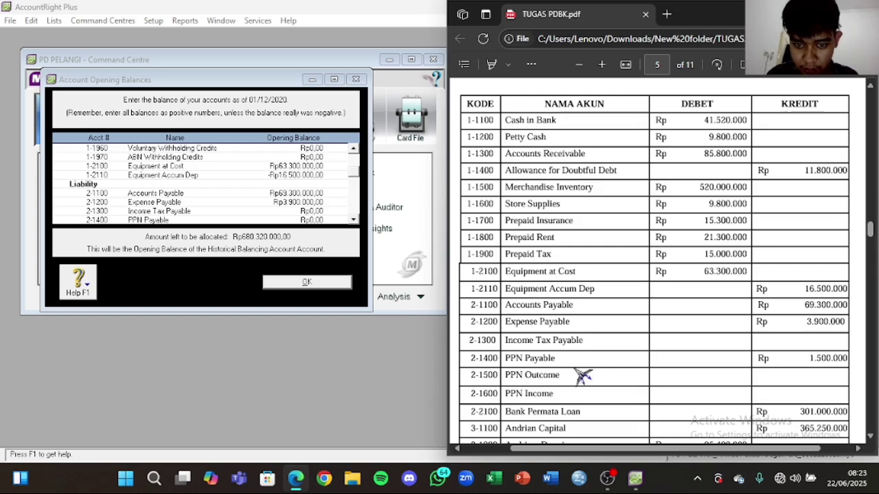
{"action": "left_click", "coordinate": [319, 220]}
{"action": "type", "text": "1500000"}
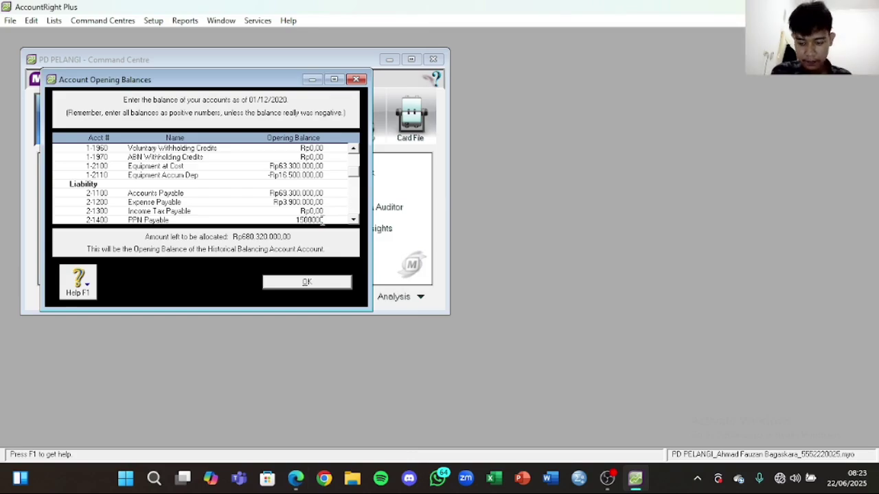
{"action": "key", "text": "Tab"}
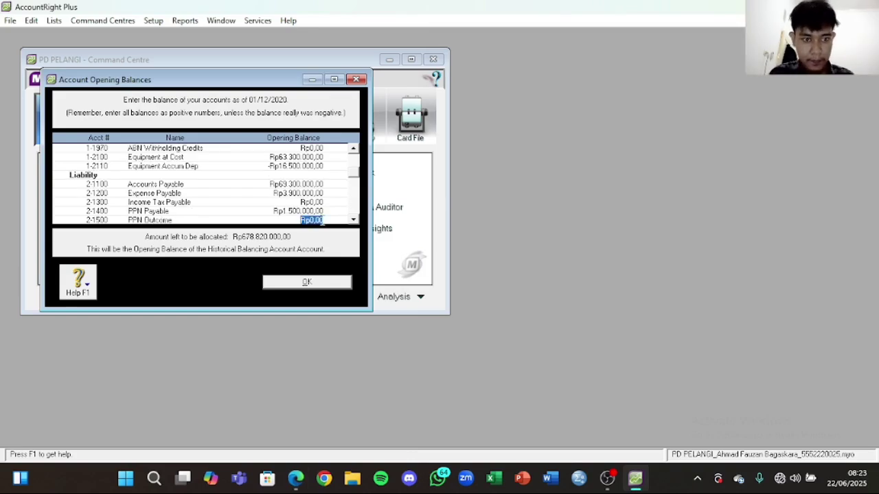
{"action": "left_click", "coordinate": [296, 479]}
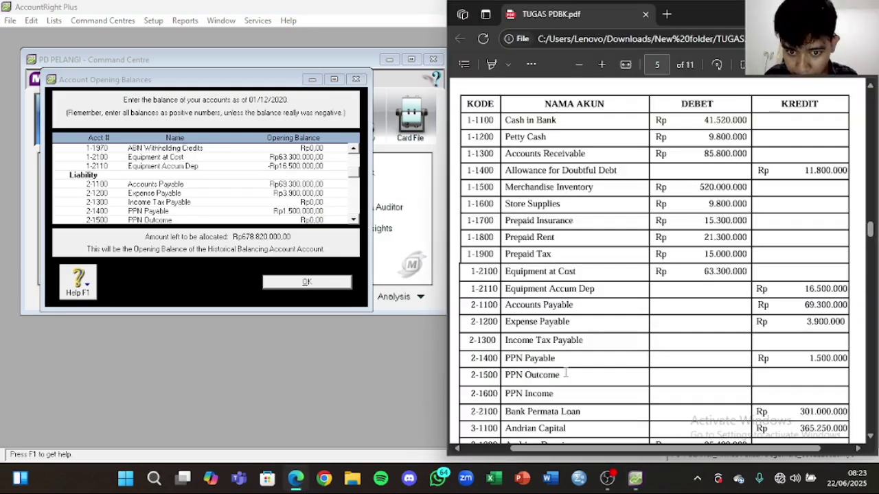
{"action": "scroll", "coordinate": [681, 401], "scroll_direction": "down", "scroll_amount": 2}
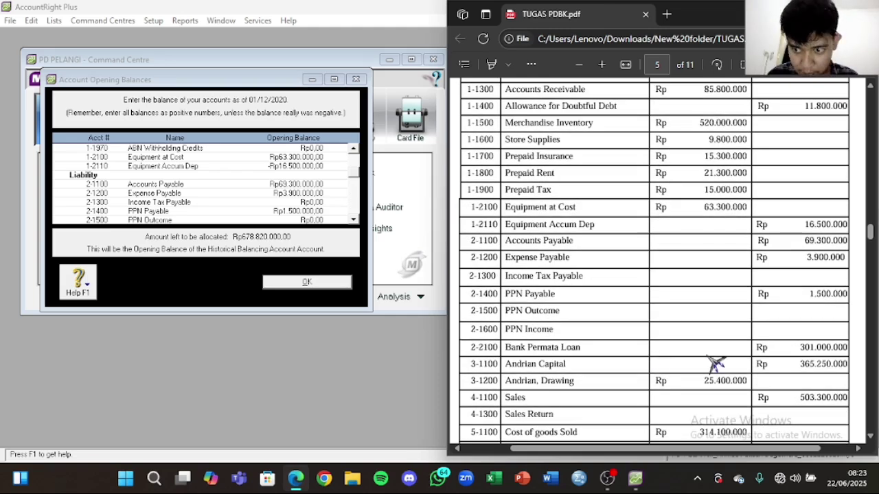
{"action": "scroll", "coordinate": [237, 218], "scroll_direction": "down", "scroll_amount": 1}
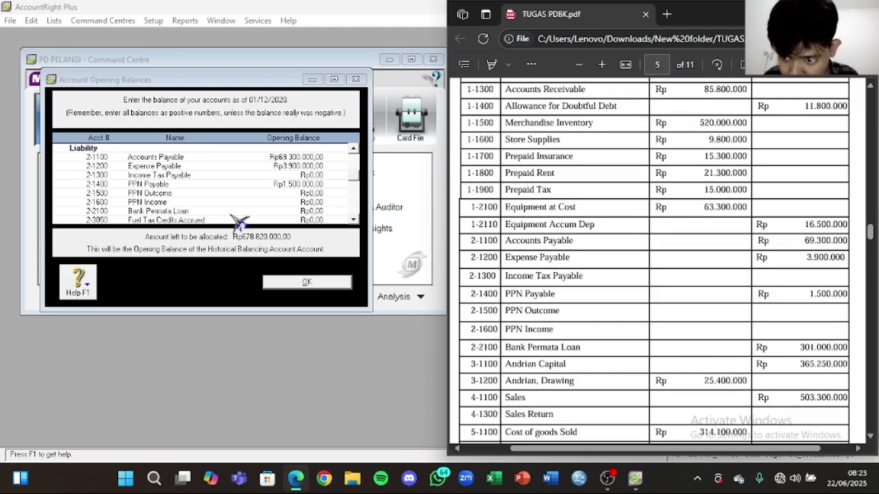
{"action": "left_click", "coordinate": [311, 220]}
{"action": "left_click", "coordinate": [309, 210]}
{"action": "type", "text": "301.000.000"}
{"action": "left_click", "coordinate": [314, 220]}
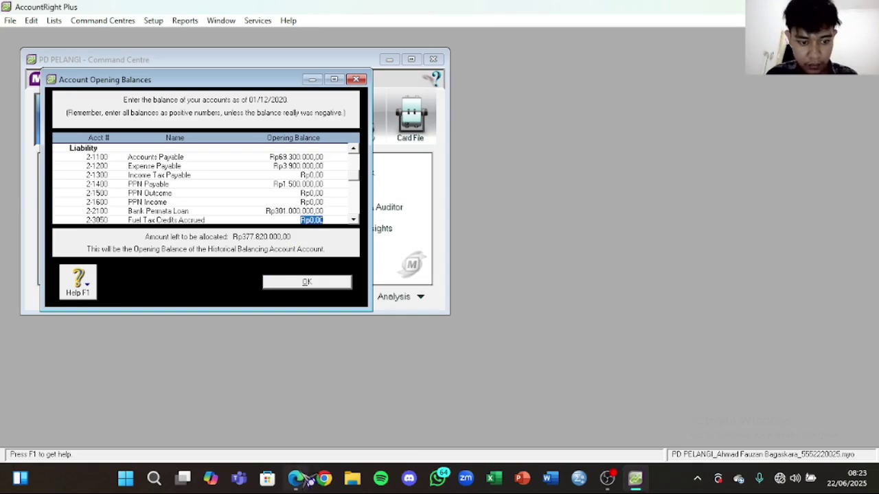
{"action": "left_click", "coordinate": [297, 479]}
Step: Scroll to the equity accounts and make a first Capital Stock opening balance entry
{"action": "scroll", "coordinate": [762, 333], "scroll_direction": "down", "scroll_amount": 3}
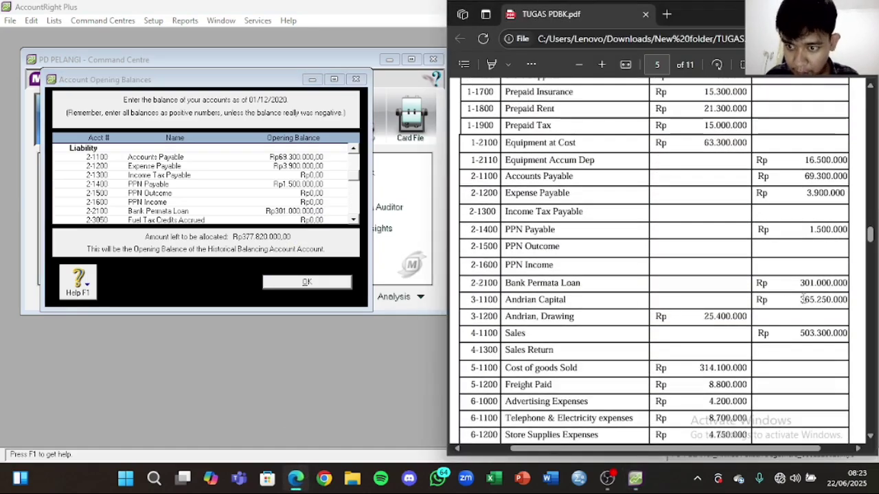
{"action": "scroll", "coordinate": [302, 209], "scroll_direction": "down", "scroll_amount": 1}
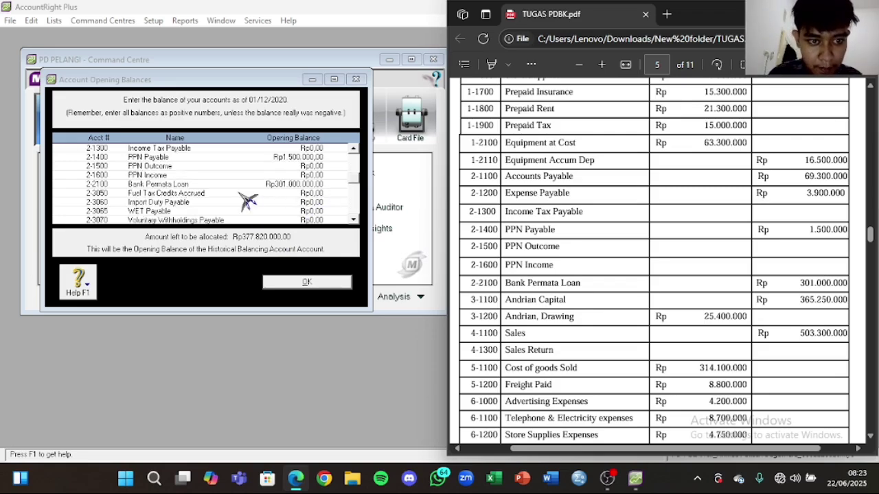
{"action": "scroll", "coordinate": [245, 206], "scroll_direction": "down", "scroll_amount": 2}
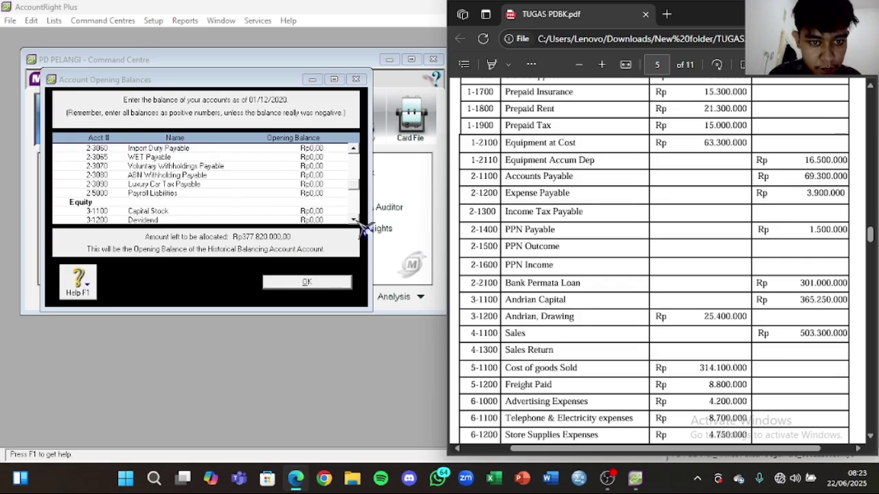
{"action": "left_click", "coordinate": [364, 230]}
{"action": "double_click", "coordinate": [355, 221]}
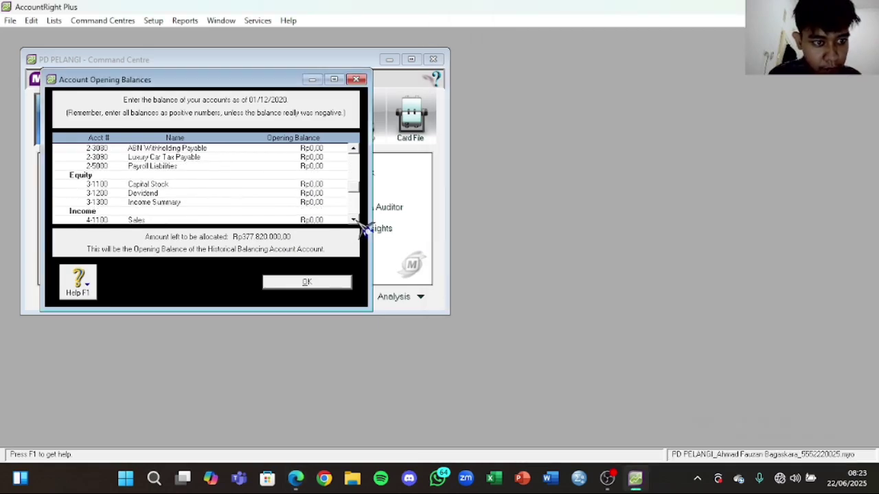
{"action": "left_click", "coordinate": [354, 148]}
{"action": "left_click", "coordinate": [354, 148]}
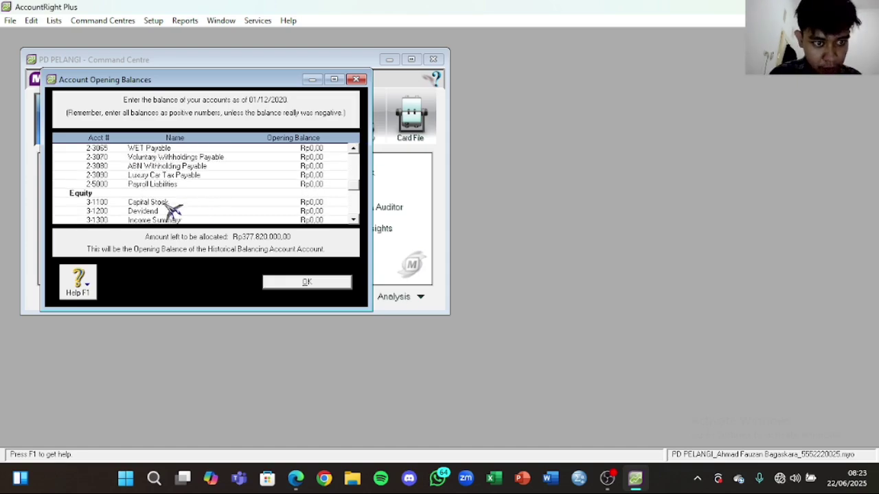
{"action": "left_click", "coordinate": [302, 479]}
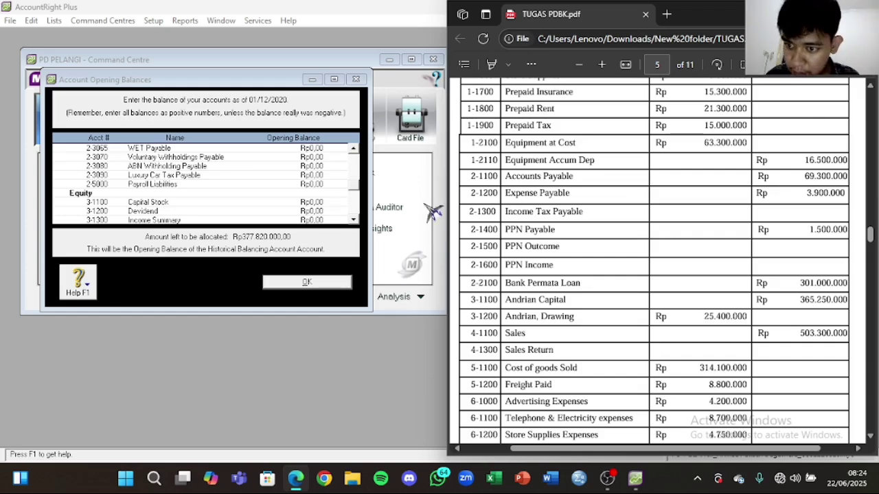
{"action": "left_click", "coordinate": [312, 202]}
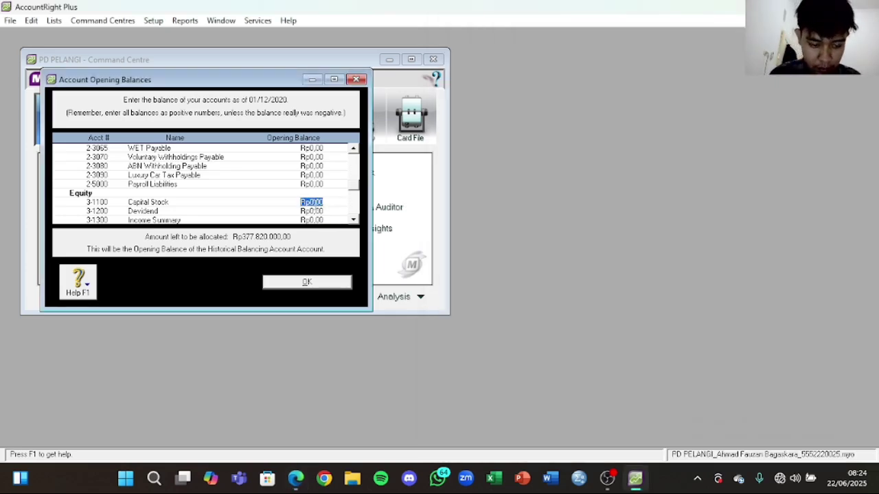
{"action": "type", "text": "325"}
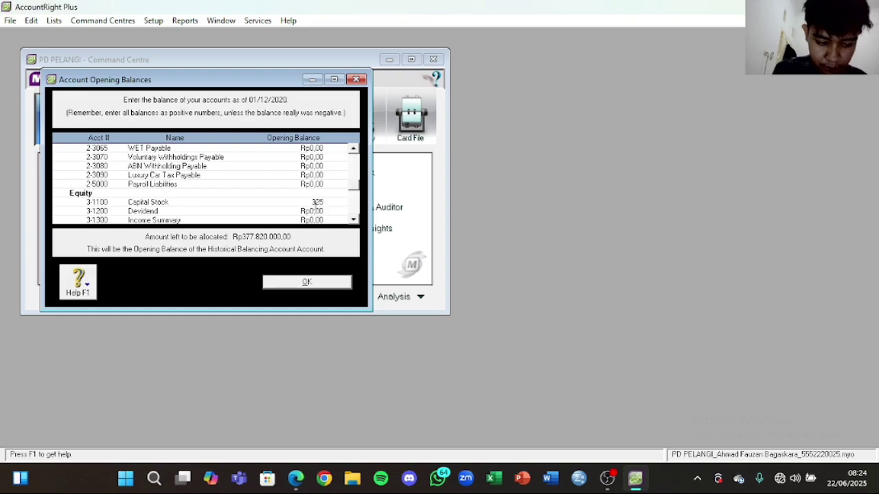
{"action": "left_click", "coordinate": [318, 212]}
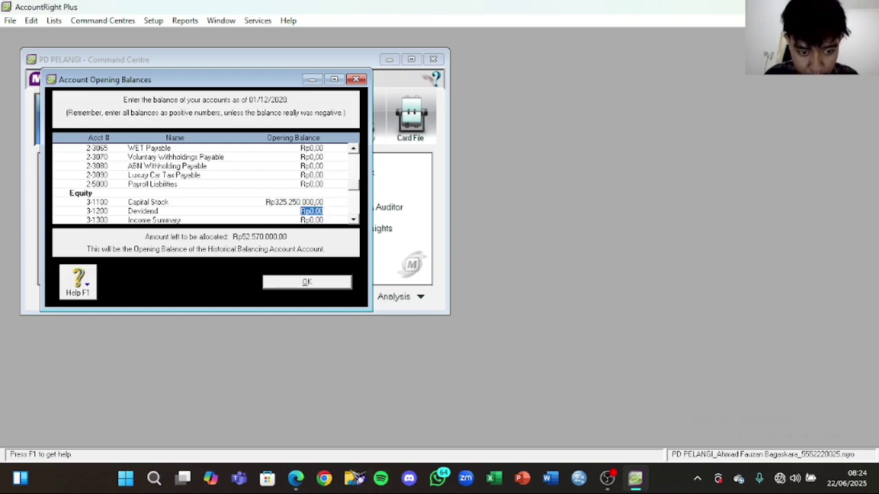
Step: Correct the Capital Stock opening balance to 365250000 after comparing with the PDF
{"action": "left_click", "coordinate": [295, 478]}
{"action": "double_click", "coordinate": [283, 203]}
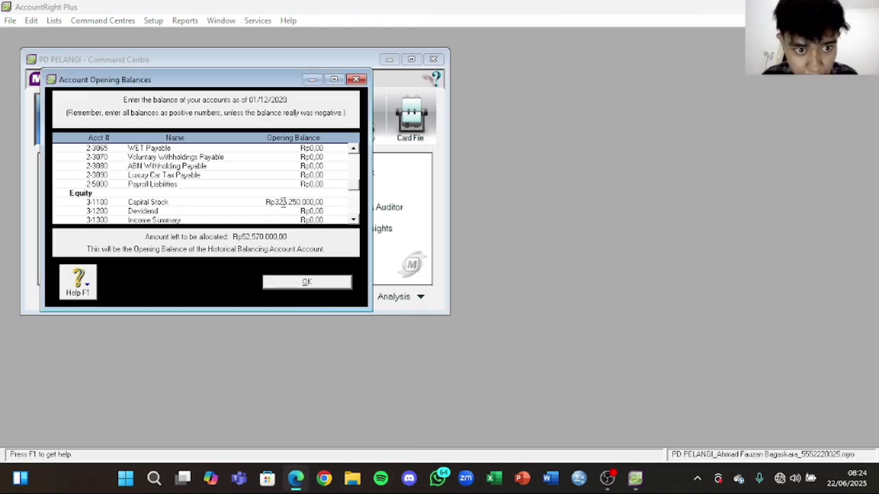
{"action": "key", "text": "BackSpace"}
{"action": "key", "text": "BackSpace"}
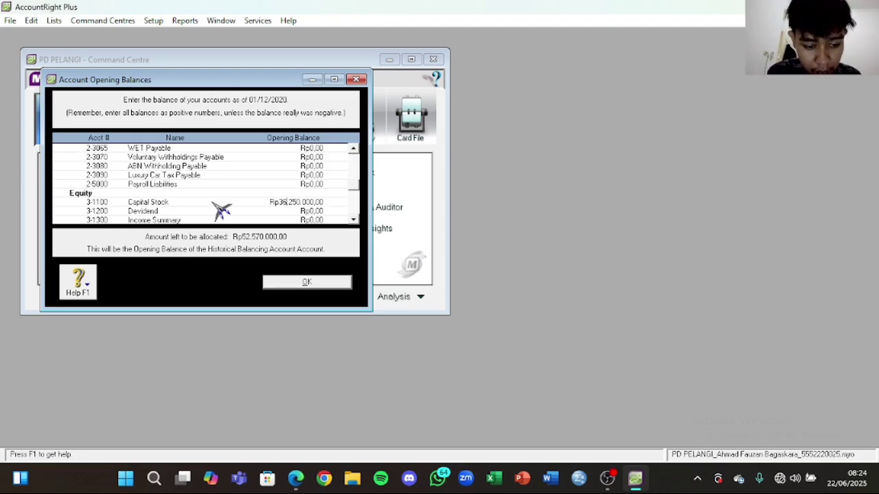
{"action": "double_click", "coordinate": [317, 201]}
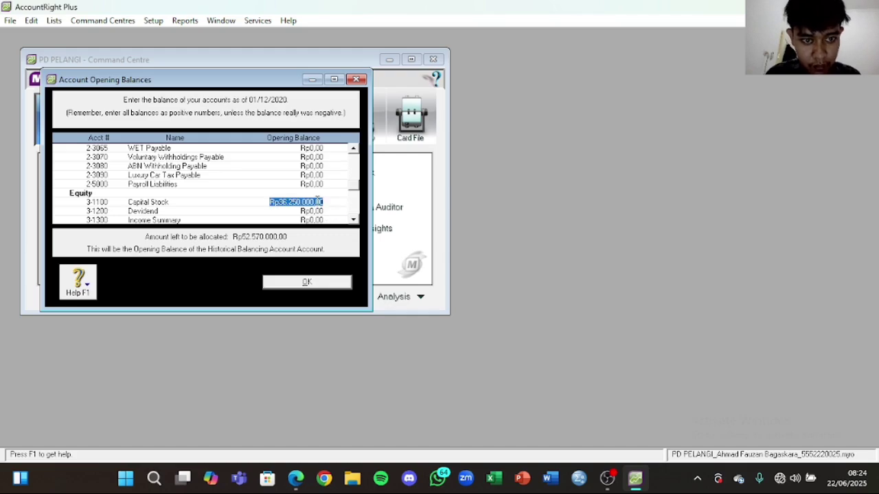
{"action": "key", "text": "BackSpace"}
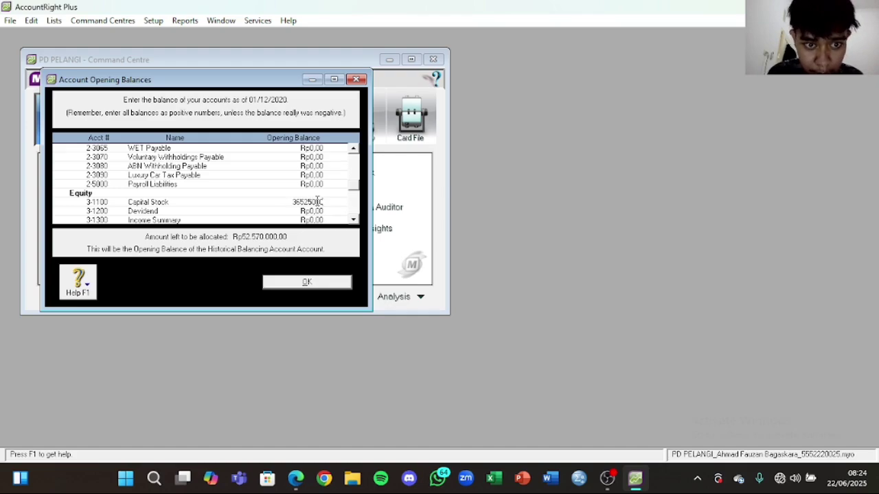
{"action": "type", "text": "365250000"}
{"action": "key", "text": "Tab"}
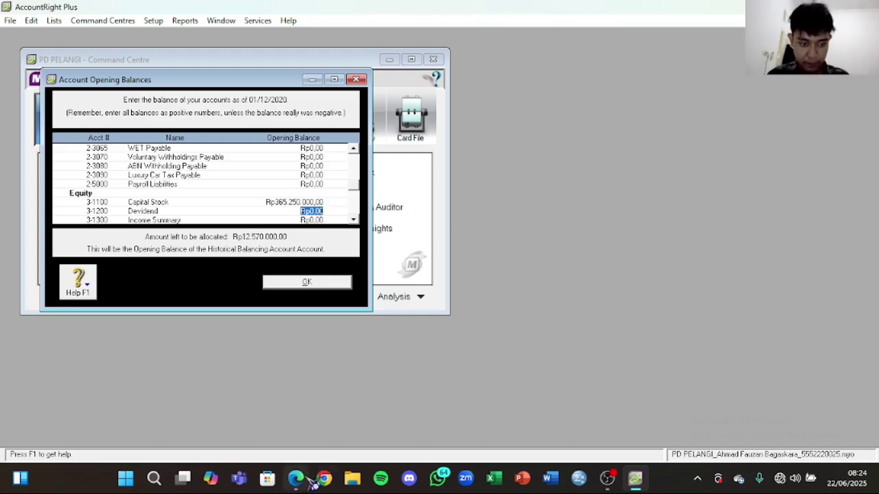
Step: Record -Rp25.400.000 as the Dividend opening balance
{"action": "left_click", "coordinate": [297, 478]}
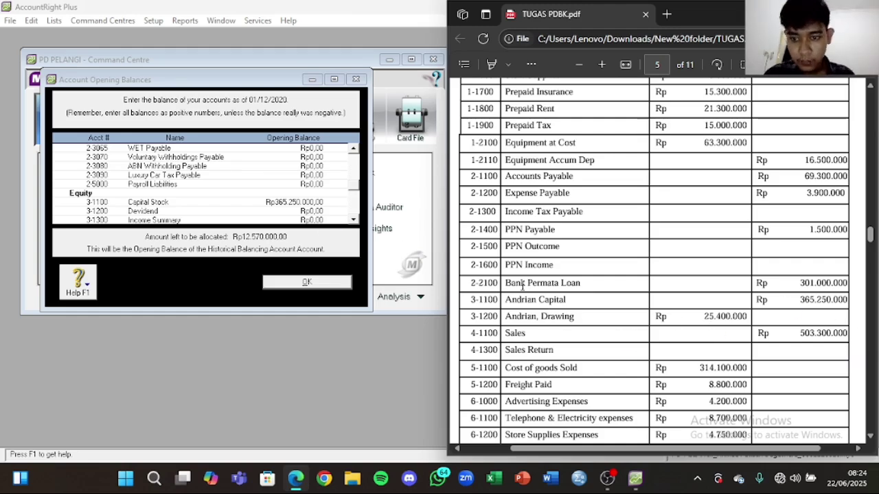
{"action": "left_click", "coordinate": [313, 213]}
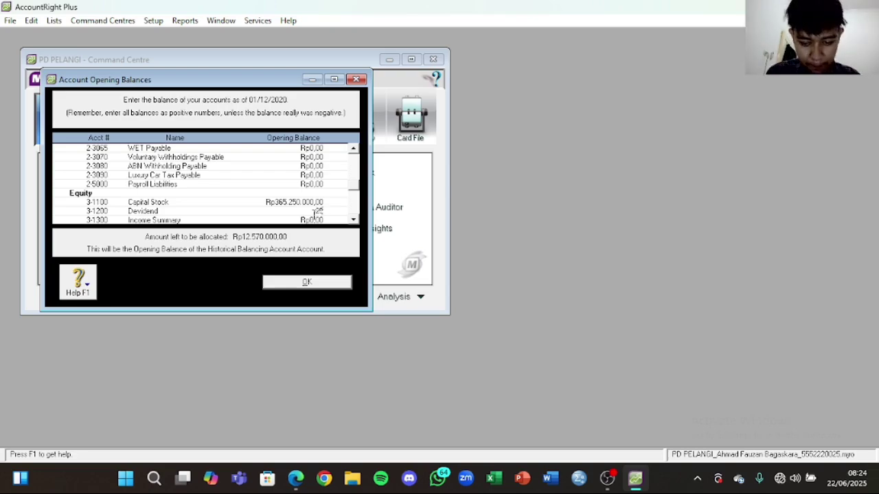
{"action": "key", "text": "Tab"}
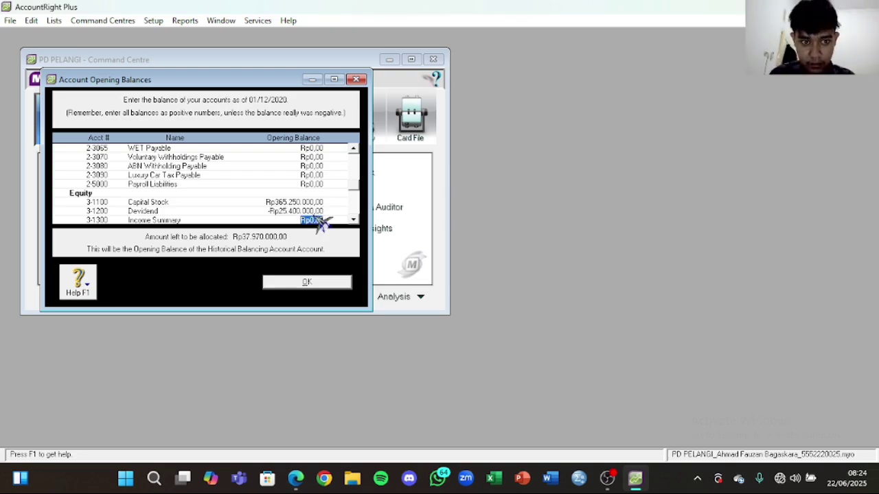
{"action": "left_click", "coordinate": [293, 475]}
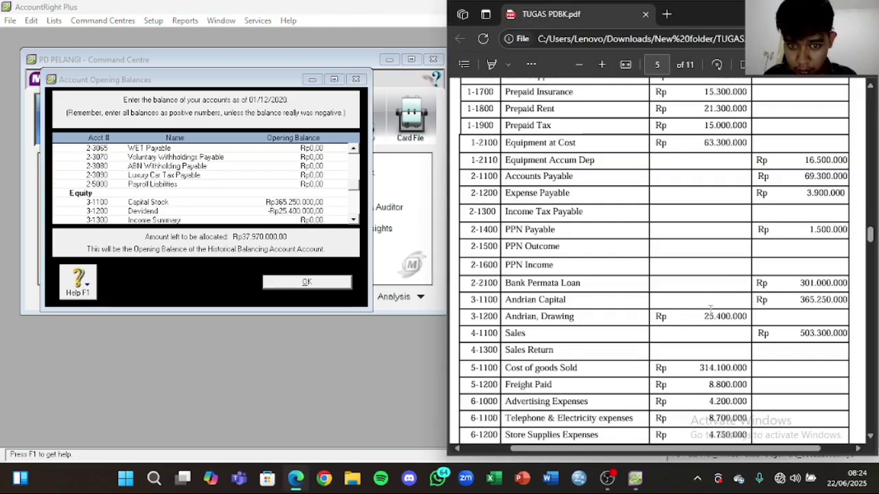
{"action": "scroll", "coordinate": [746, 294], "scroll_direction": "down", "scroll_amount": 1}
{"action": "left_click", "coordinate": [273, 200]}
Step: Enter Rp503.300.000 as the Sales opening balance
{"action": "scroll", "coordinate": [275, 200], "scroll_direction": "down", "scroll_amount": 1}
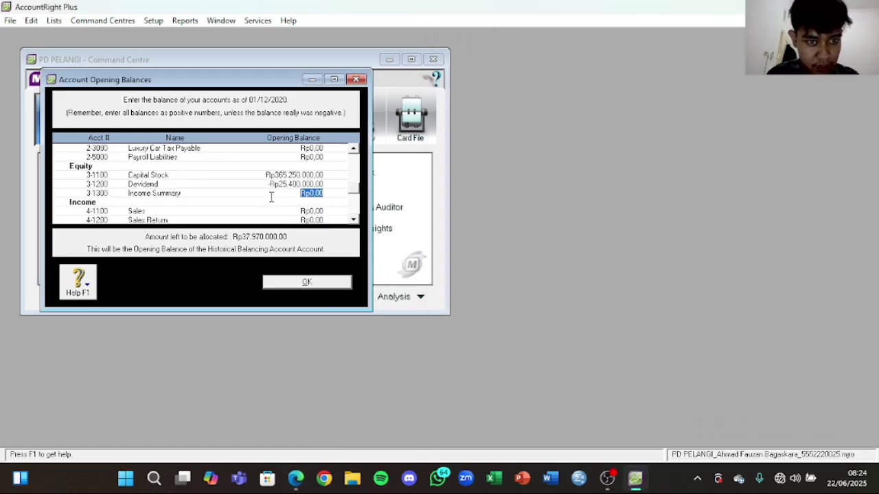
{"action": "left_click", "coordinate": [318, 211]}
{"action": "left_click", "coordinate": [319, 210]}
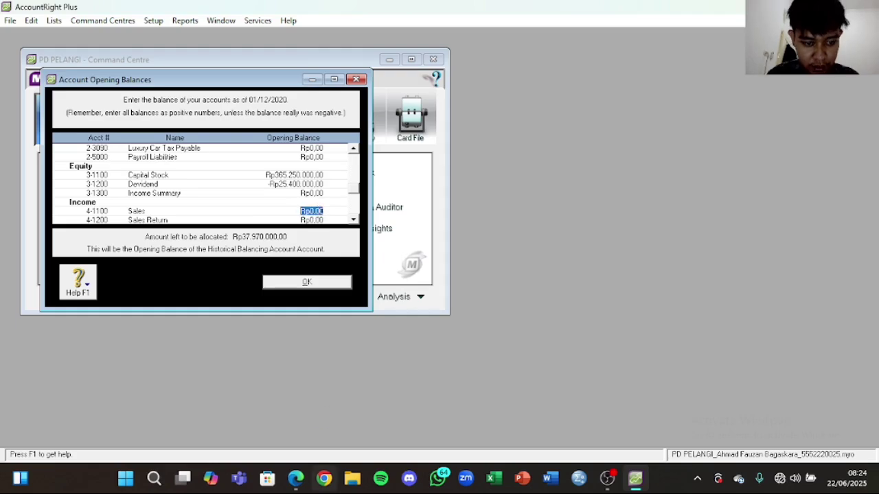
{"action": "left_click", "coordinate": [296, 478]}
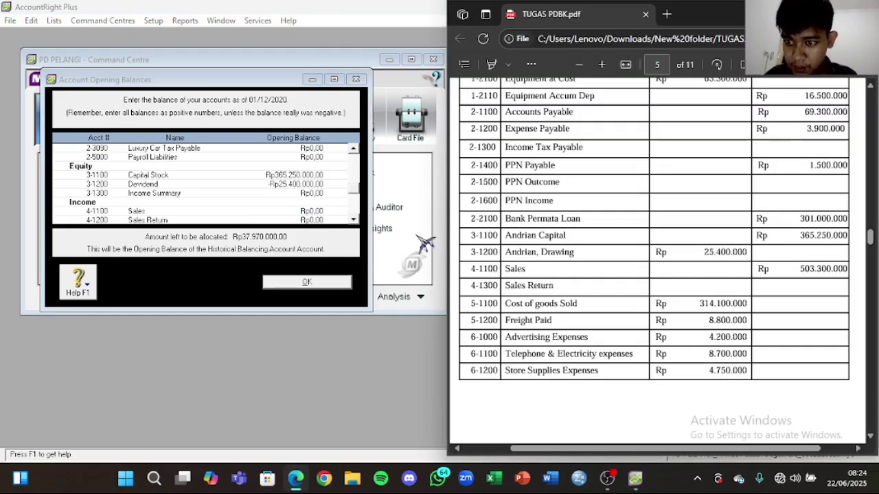
{"action": "left_click", "coordinate": [313, 211]}
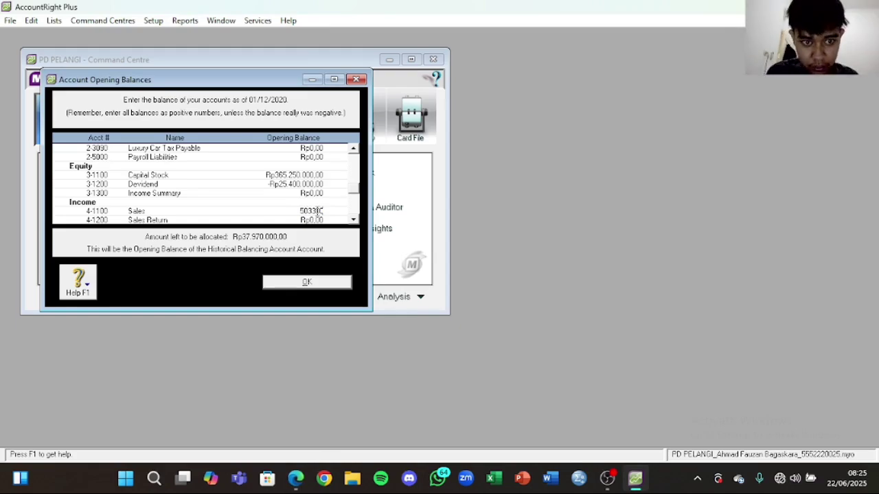
{"action": "left_click", "coordinate": [323, 217]}
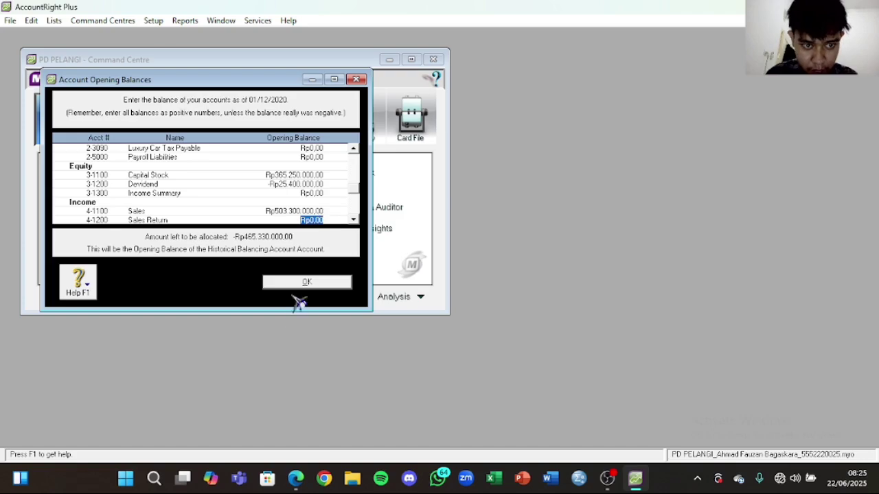
Step: Replace the Cost of goods Sold opening balance with 314100000
{"action": "left_click", "coordinate": [295, 479]}
{"action": "scroll", "coordinate": [671, 275], "scroll_direction": "down", "scroll_amount": 3}
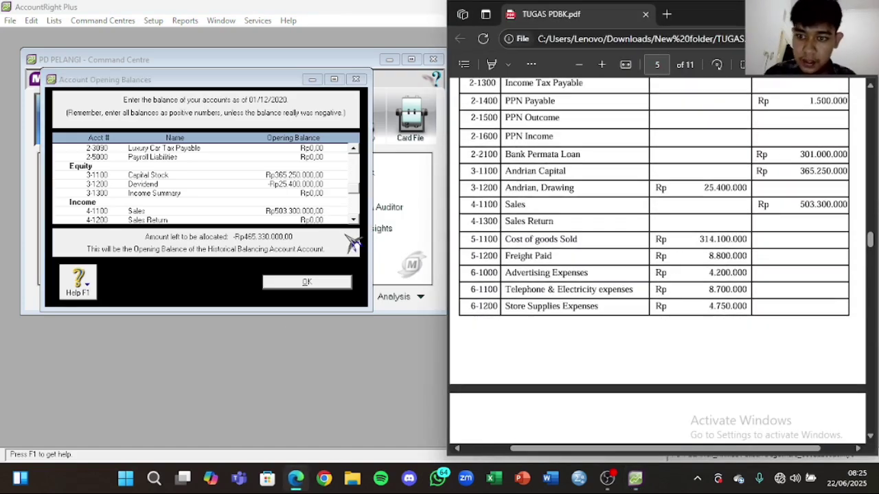
{"action": "left_click", "coordinate": [319, 211]}
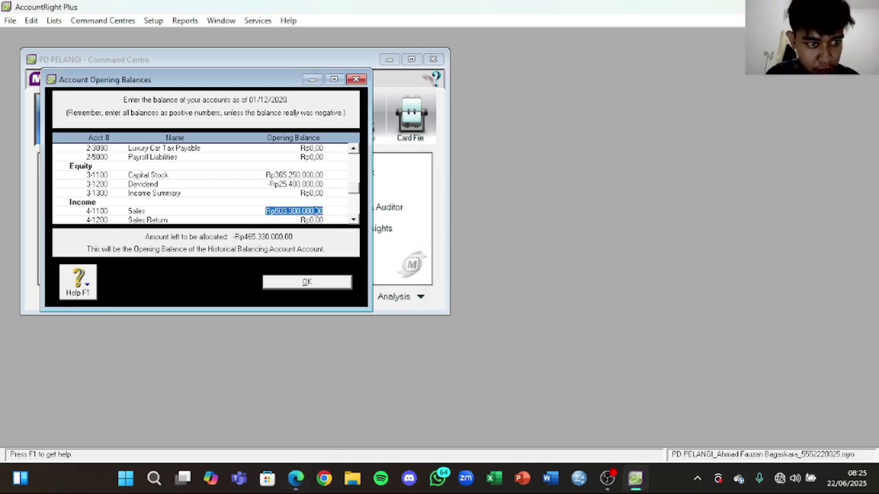
{"action": "scroll", "coordinate": [365, 230], "scroll_direction": "down", "scroll_amount": 2}
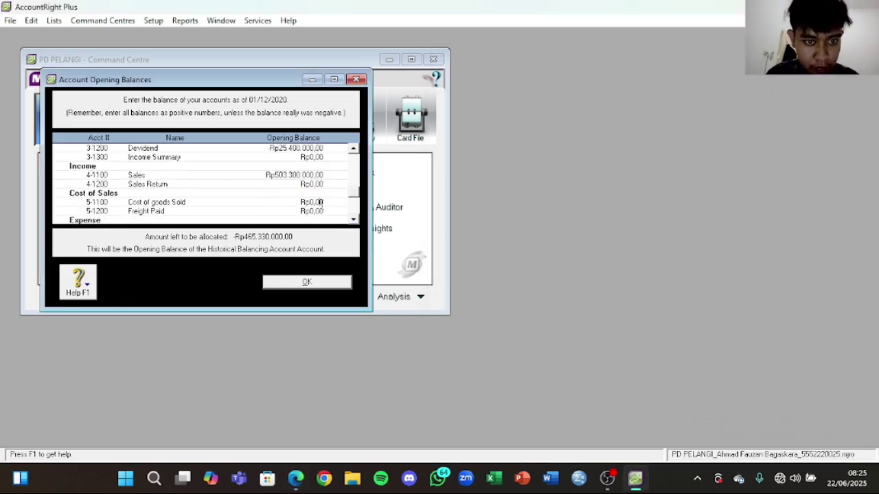
{"action": "key", "text": "BackSpace"}
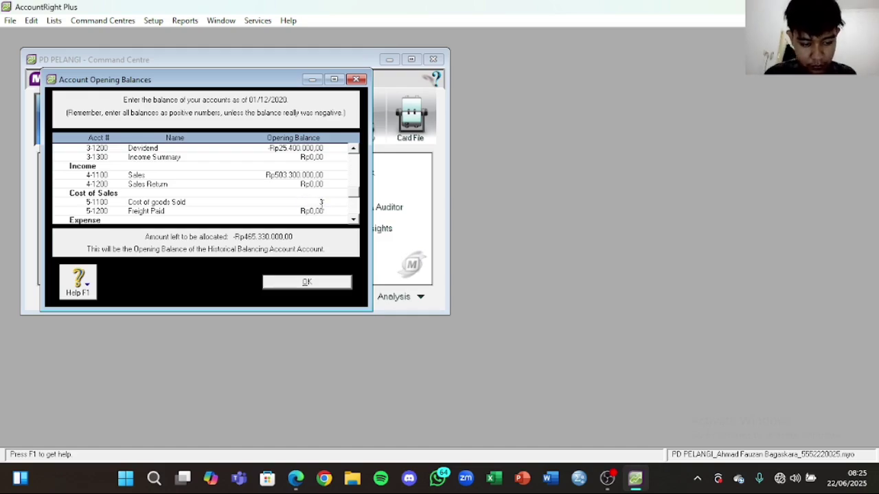
{"action": "type", "text": "314100000"}
{"action": "left_click", "coordinate": [324, 211]}
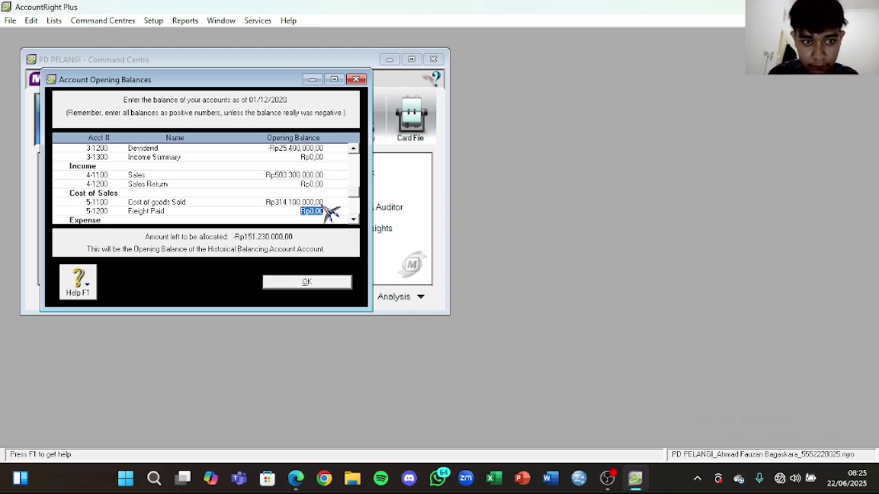
Step: Enter opening balances of Rp8.800.000 for Freight Paid and Rp4.200.000 for Advertising Expenses
{"action": "left_click", "coordinate": [299, 483]}
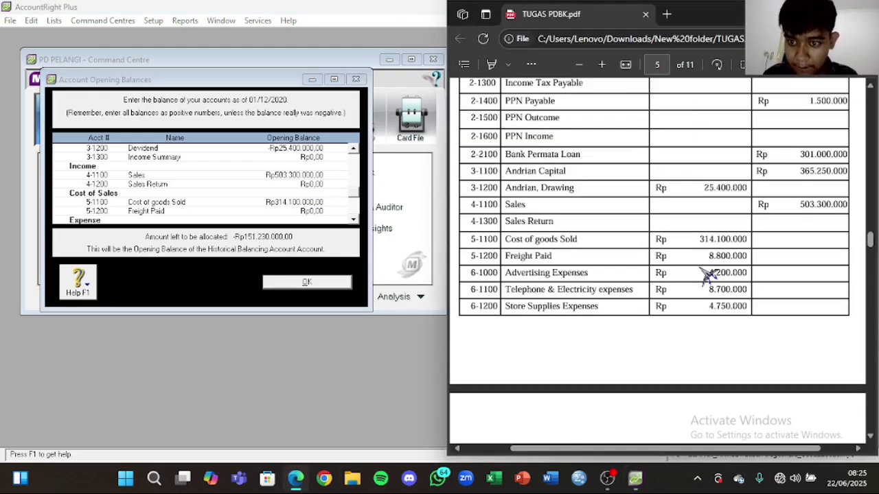
{"action": "scroll", "coordinate": [710, 275], "scroll_direction": "down", "scroll_amount": 1}
{"action": "left_click", "coordinate": [317, 212]}
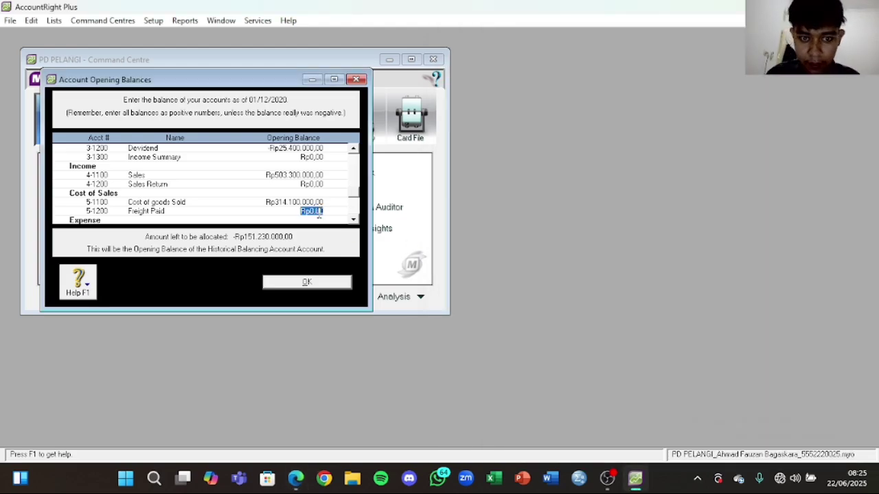
{"action": "type", "text": "8.800.000"}
{"action": "key", "text": "Tab"}
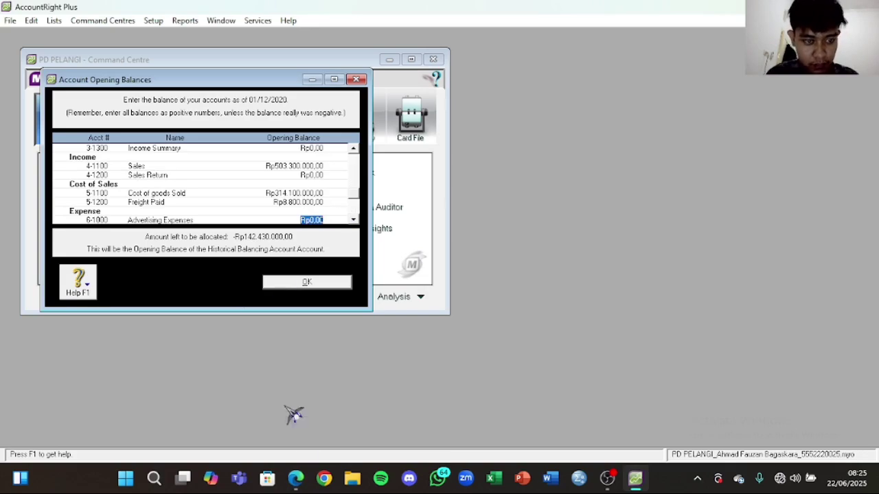
{"action": "left_click", "coordinate": [296, 479]}
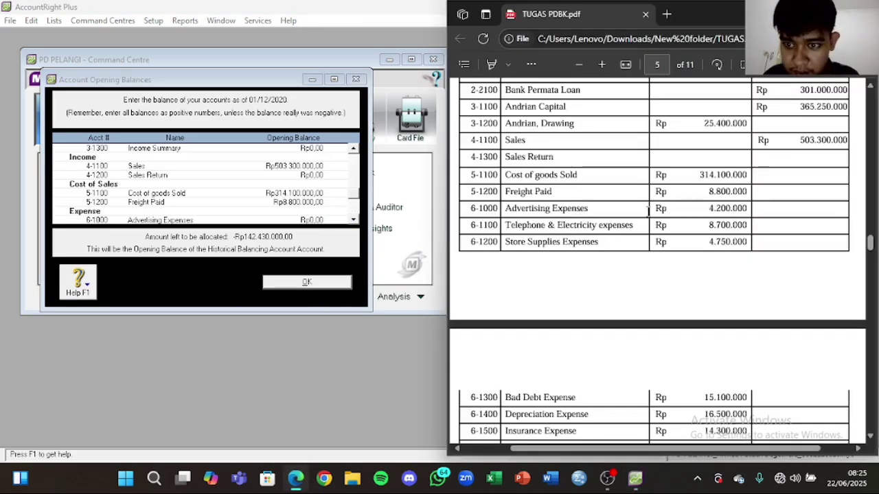
{"action": "left_click", "coordinate": [317, 221]}
{"action": "type", "text": "4."}
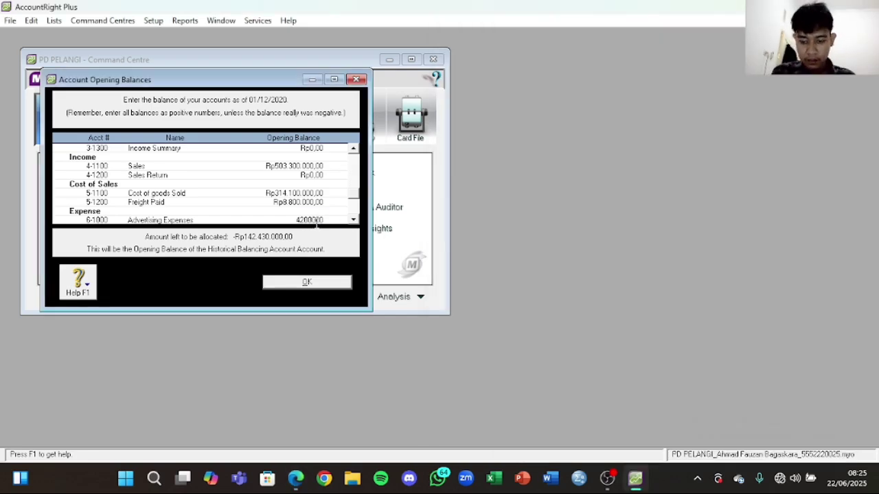
{"action": "type", "text": "200.000"}
{"action": "key", "text": "Tab"}
Step: Enter the Telp & Electricity opening balance of 8700000 and select Store Supplies Expenses
{"action": "left_click", "coordinate": [296, 484]}
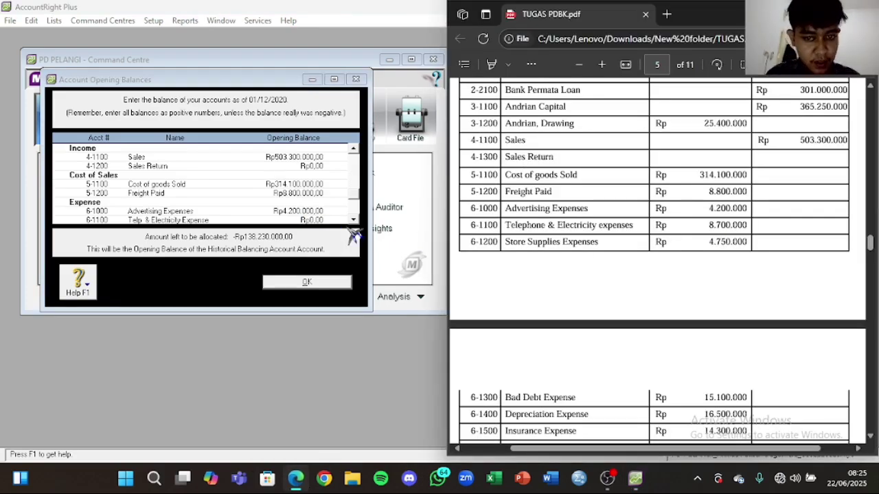
{"action": "left_click", "coordinate": [329, 222]}
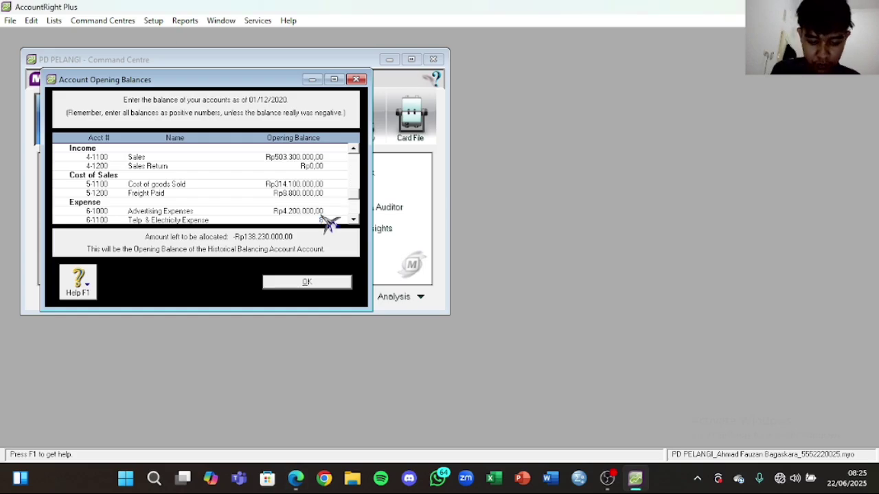
{"action": "type", "text": "820"}
{"action": "key", "text": "Tab"}
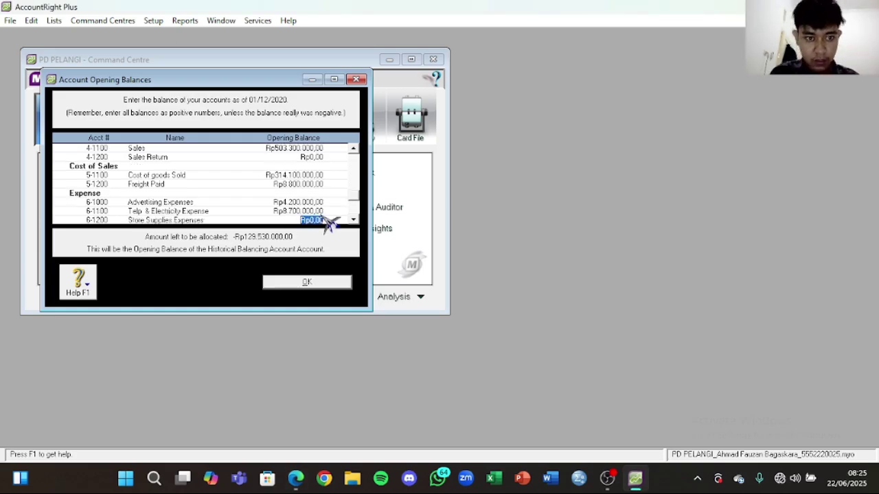
{"action": "left_click", "coordinate": [296, 479]}
{"action": "scroll", "coordinate": [643, 255], "scroll_direction": "down", "scroll_amount": 1}
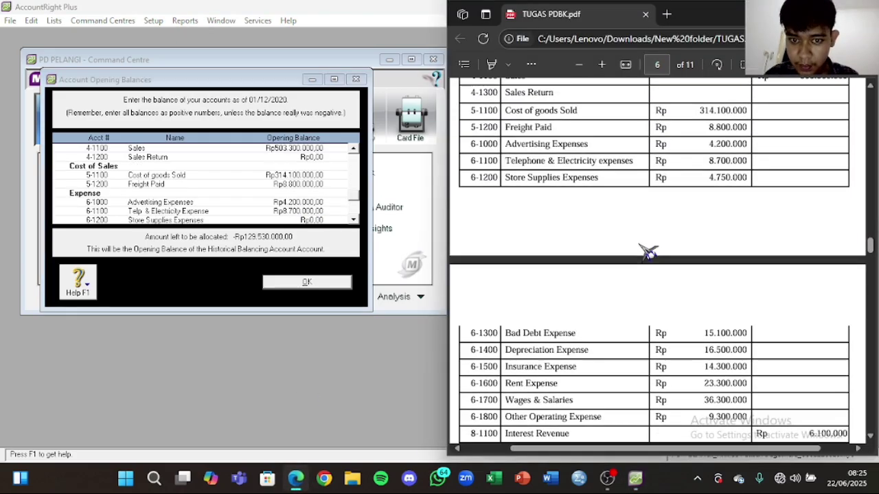
{"action": "left_click", "coordinate": [319, 220]}
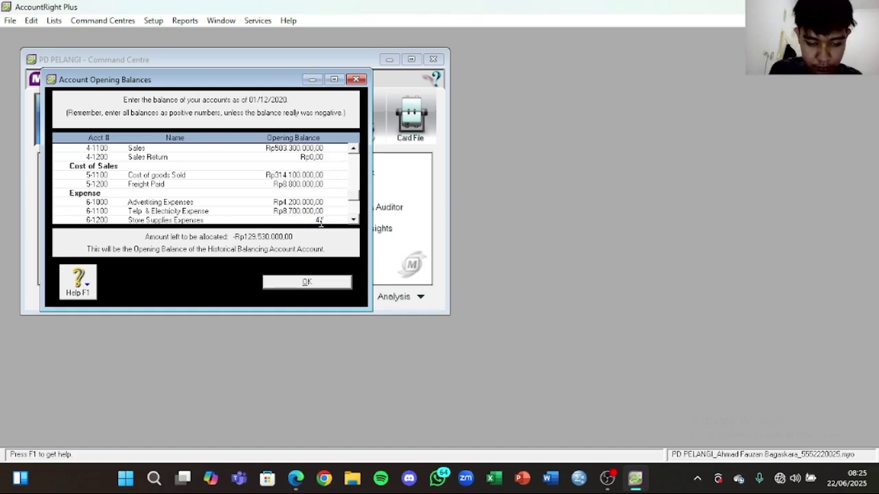
Step: Commit Store Supplies, then enter Bad Debts 15.100.000 and Depreciation 16.500.000 opening balances
{"action": "key", "text": "Tab"}
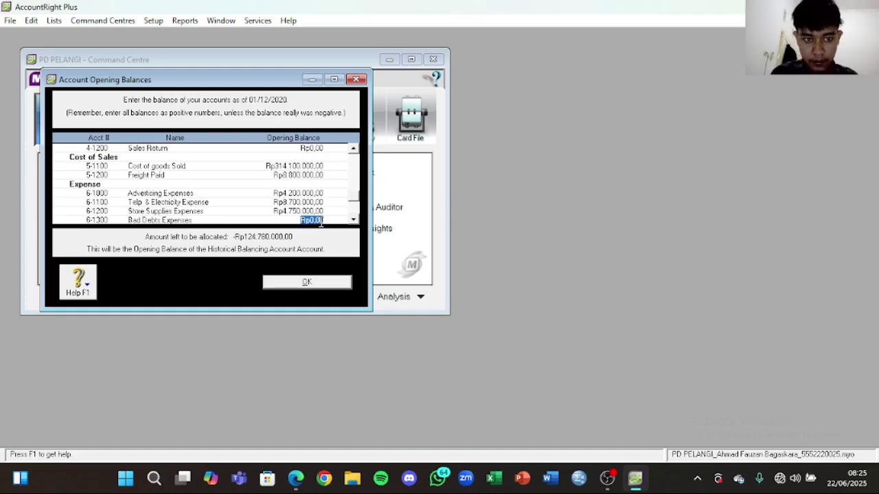
{"action": "left_click", "coordinate": [296, 478]}
{"action": "scroll", "coordinate": [641, 315], "scroll_direction": "down", "scroll_amount": 2}
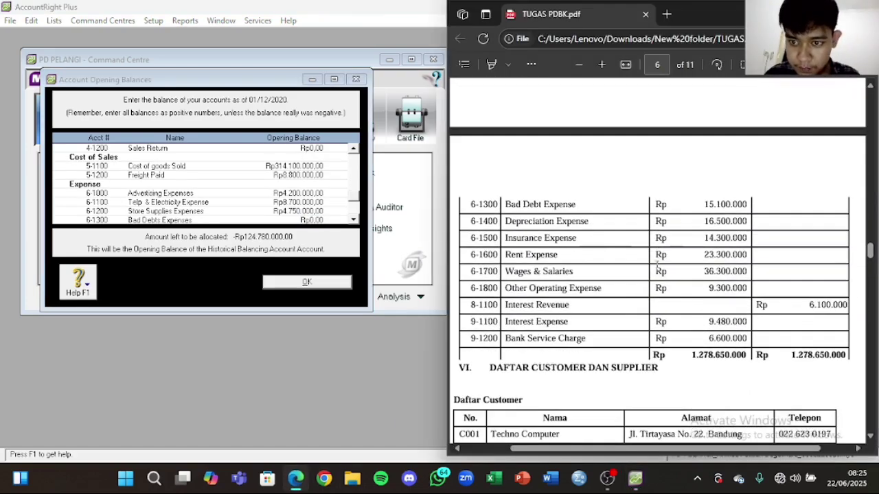
{"action": "left_click", "coordinate": [309, 220]}
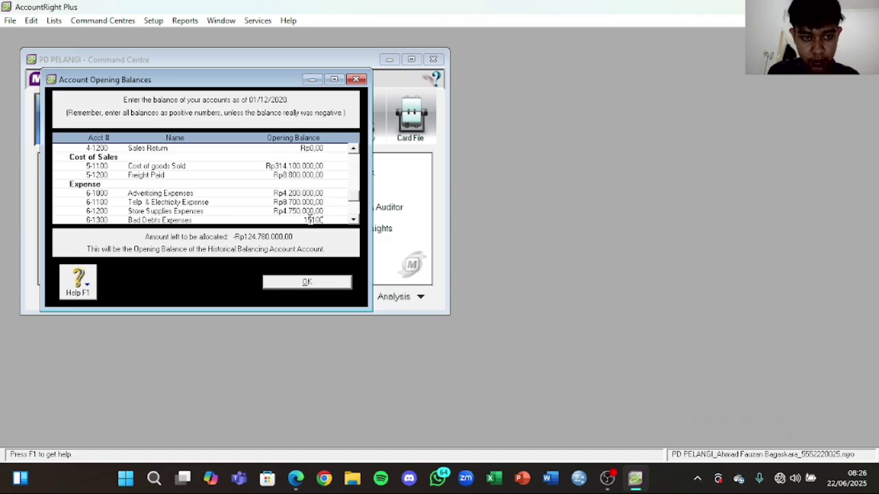
{"action": "type", "text": "15100000"}
{"action": "key", "text": "Tab"}
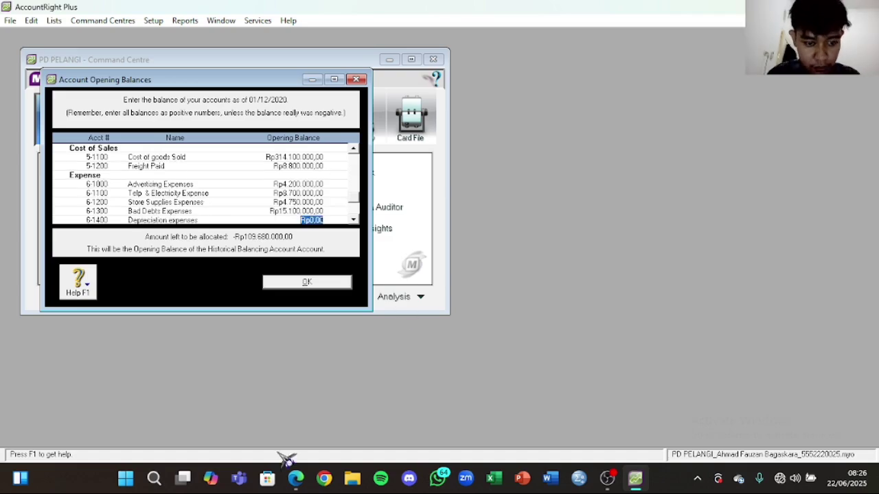
{"action": "left_click", "coordinate": [296, 478]}
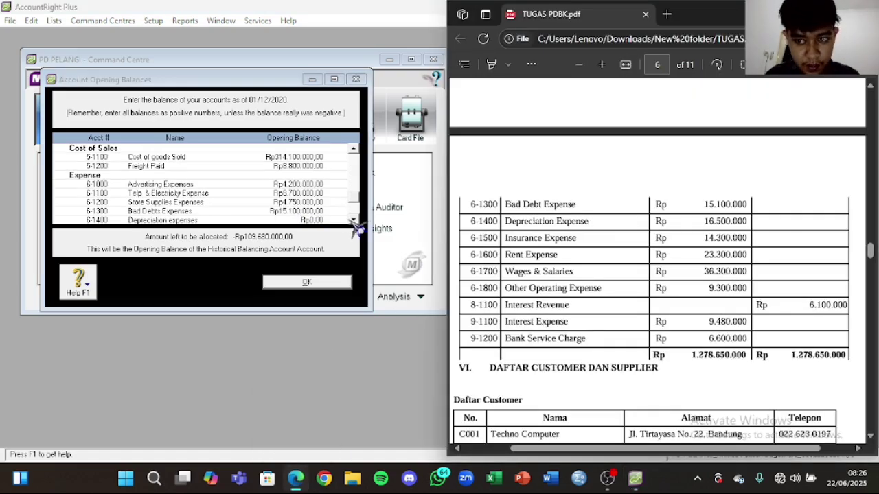
{"action": "left_click", "coordinate": [312, 220]}
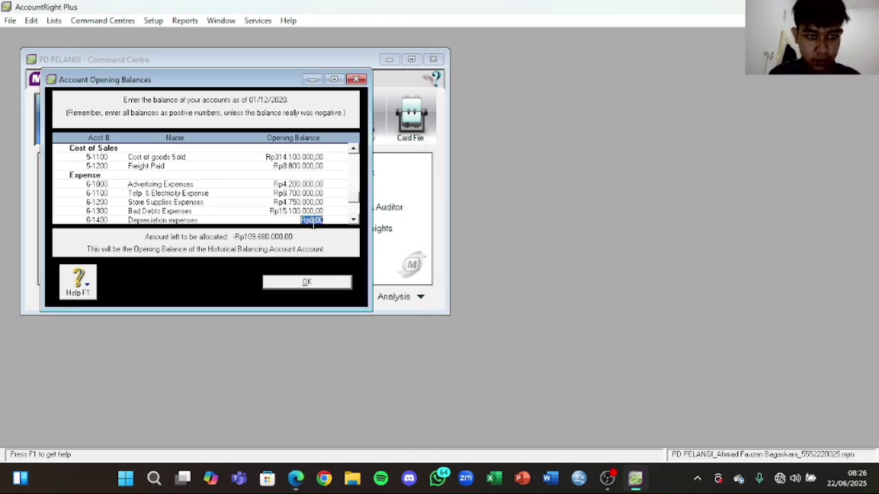
{"action": "type", "text": "16500000"}
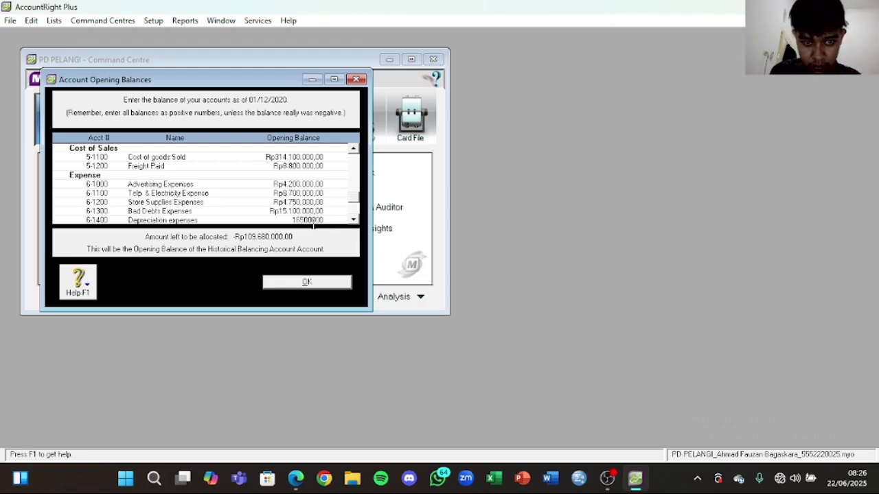
{"action": "key", "text": "Tab"}
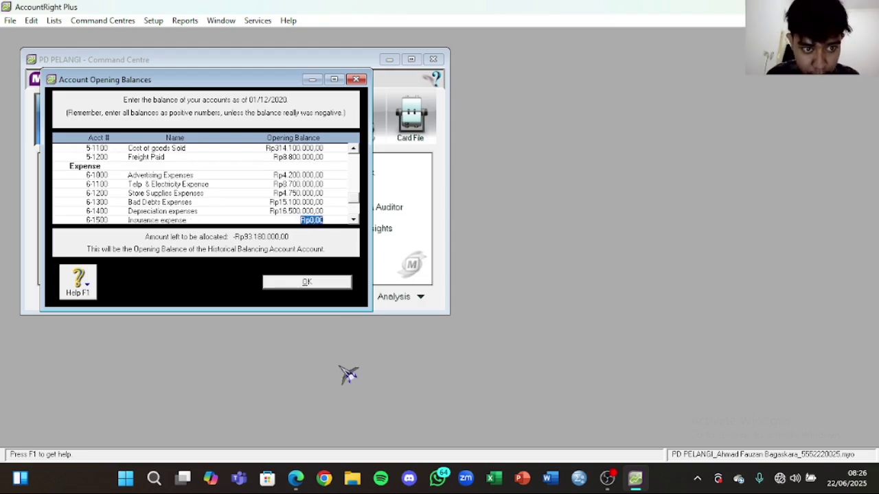
Step: Enter Insurance 14.300.000, Rent 23.300.000 and Wages & Salaries 36.300.000 opening balances from the PDF
{"action": "left_click", "coordinate": [296, 479]}
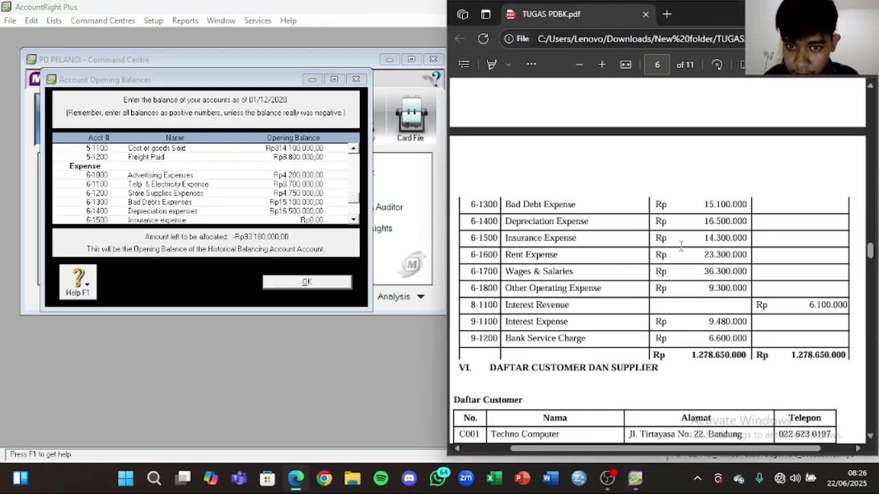
{"action": "left_click", "coordinate": [310, 220]}
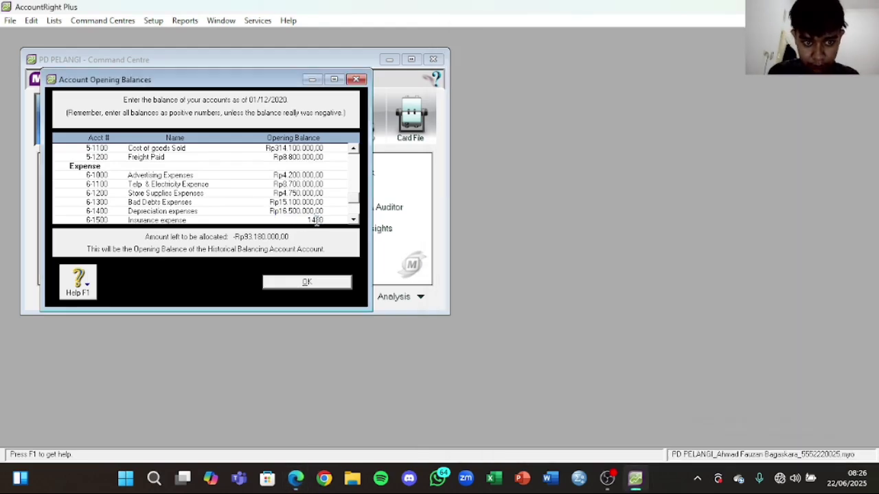
{"action": "key", "text": "Tab"}
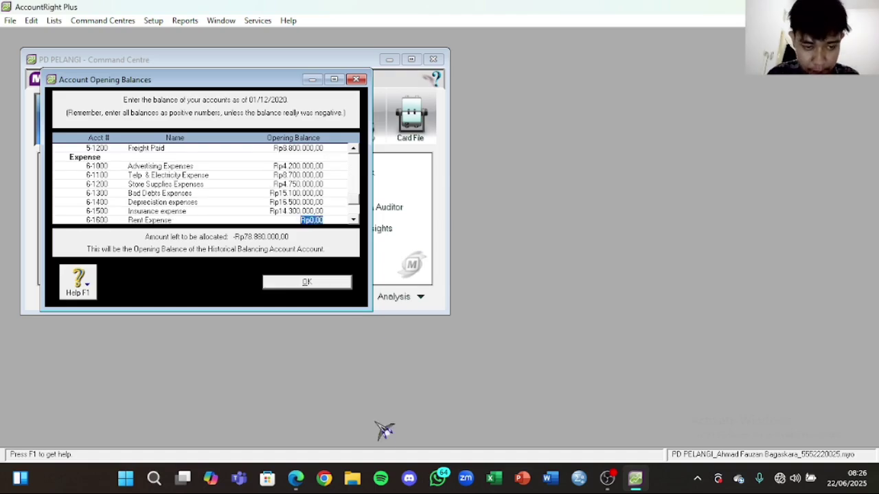
{"action": "left_click", "coordinate": [295, 479]}
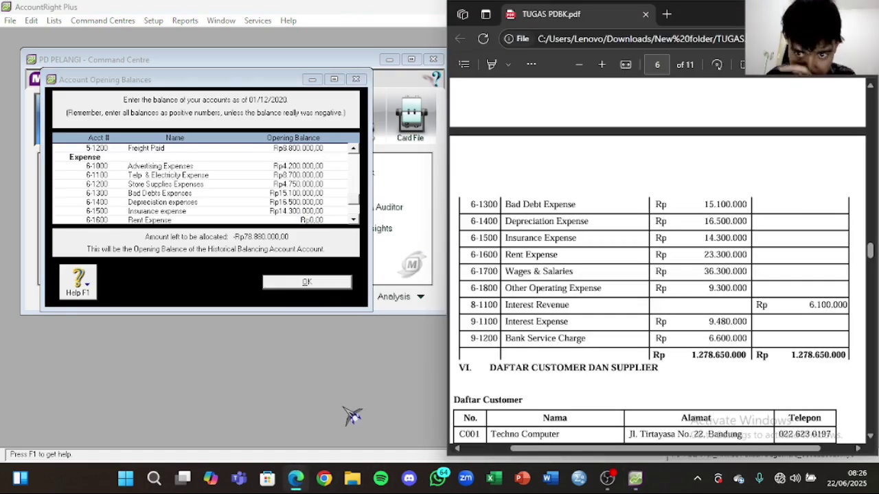
{"action": "left_click", "coordinate": [318, 221]}
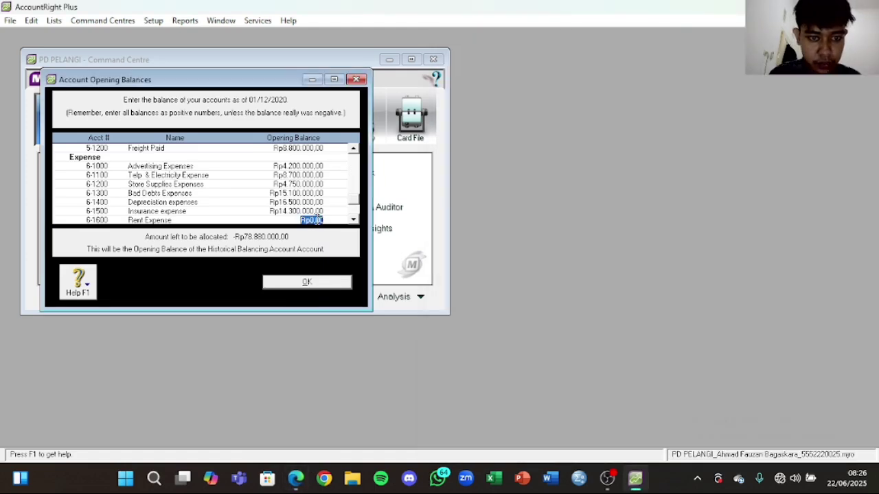
{"action": "type", "text": "23300000"}
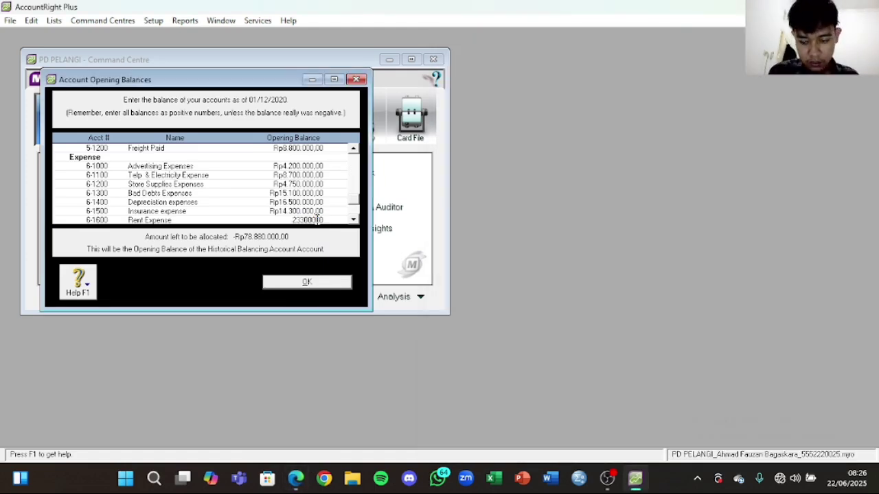
{"action": "key", "text": "Tab"}
{"action": "left_click", "coordinate": [296, 479]}
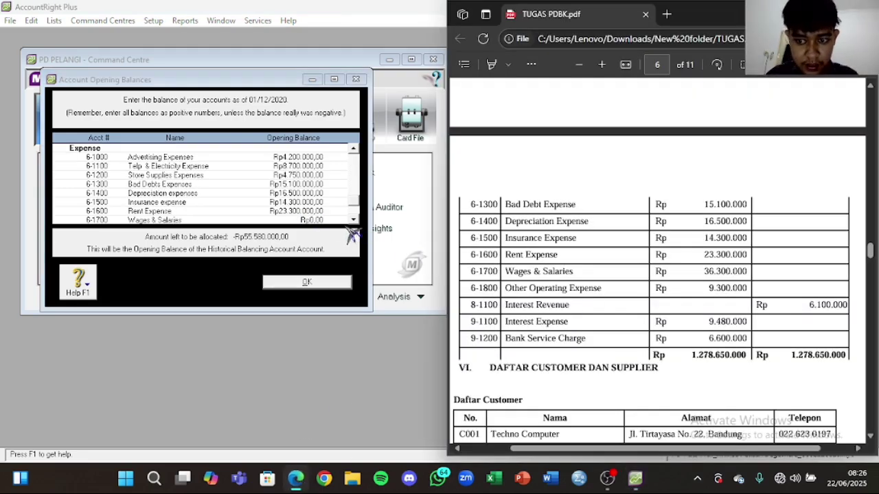
{"action": "left_click", "coordinate": [316, 221]}
{"action": "type", "text": "3"}
{"action": "type", "text": "6.300.00"}
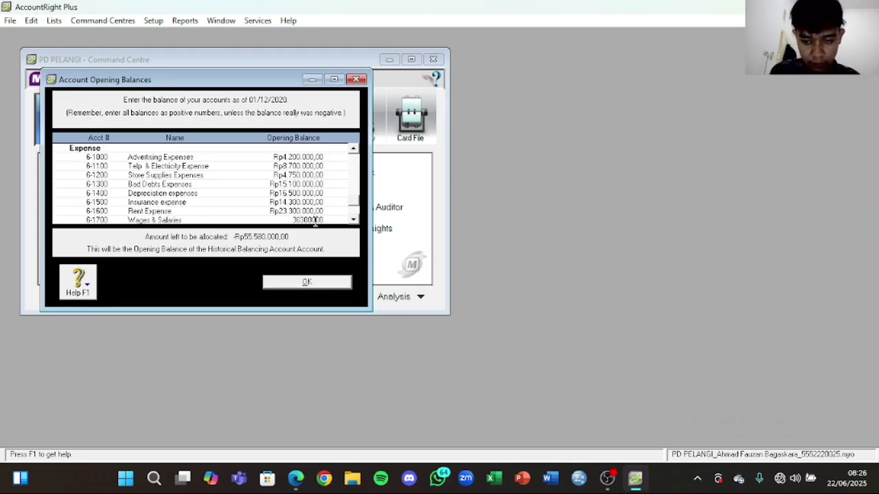
{"action": "type", "text": "0"}
{"action": "key", "text": "Return"}
Step: Enter Other Operating Expenses opening balance of 9.300.000, leaving -Rp9.980.000,00 unallocated
{"action": "left_click", "coordinate": [295, 478]}
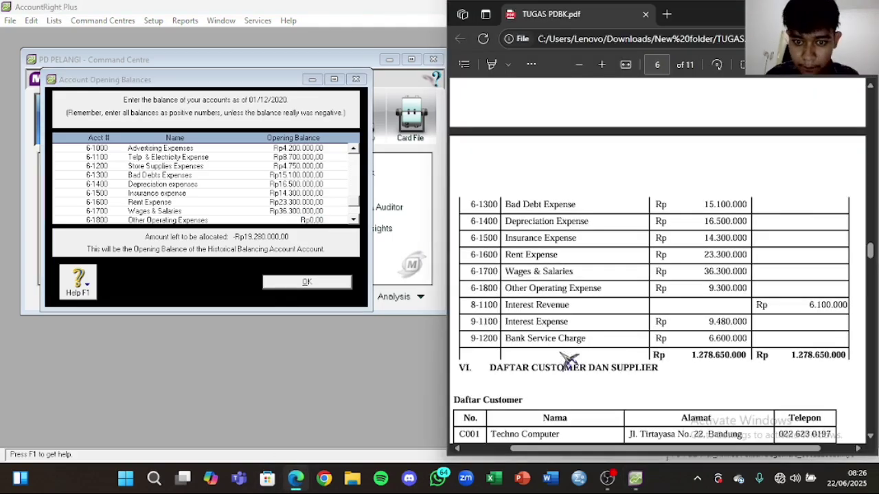
{"action": "left_click", "coordinate": [311, 219]}
{"action": "type", "text": "9.300"}
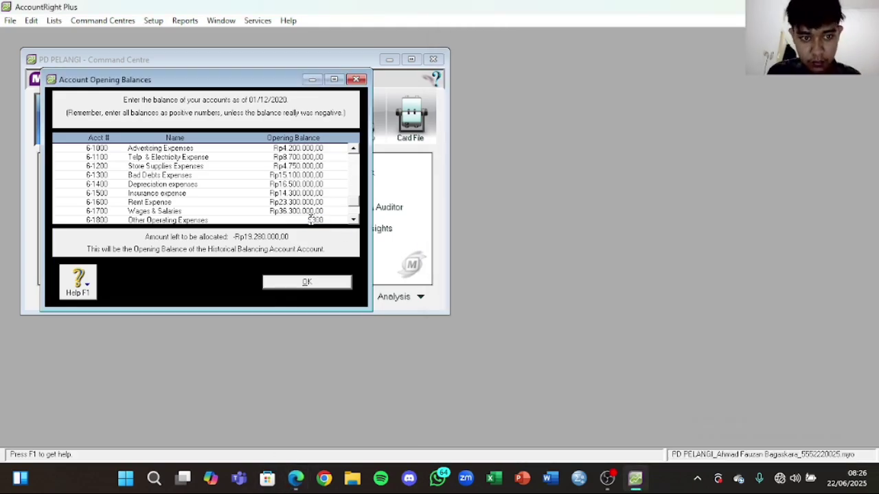
{"action": "type", "text": ".000"}
{"action": "key", "text": "Tab"}
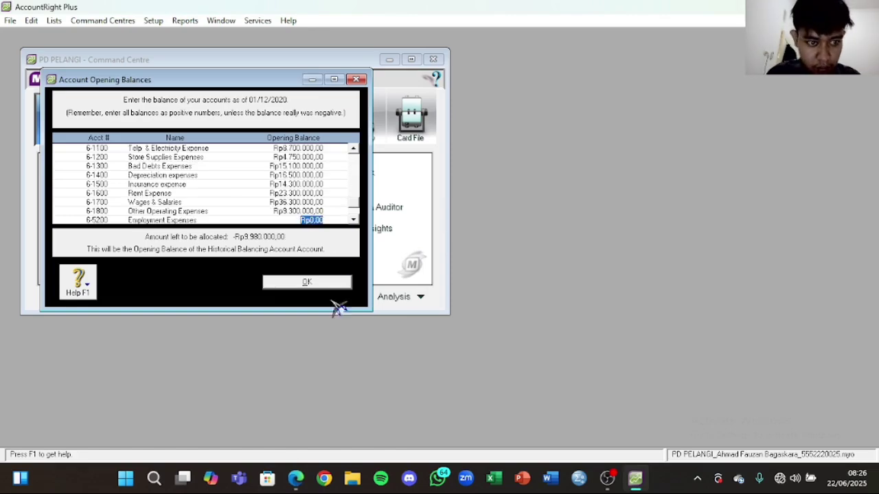
{"action": "left_click", "coordinate": [295, 479]}
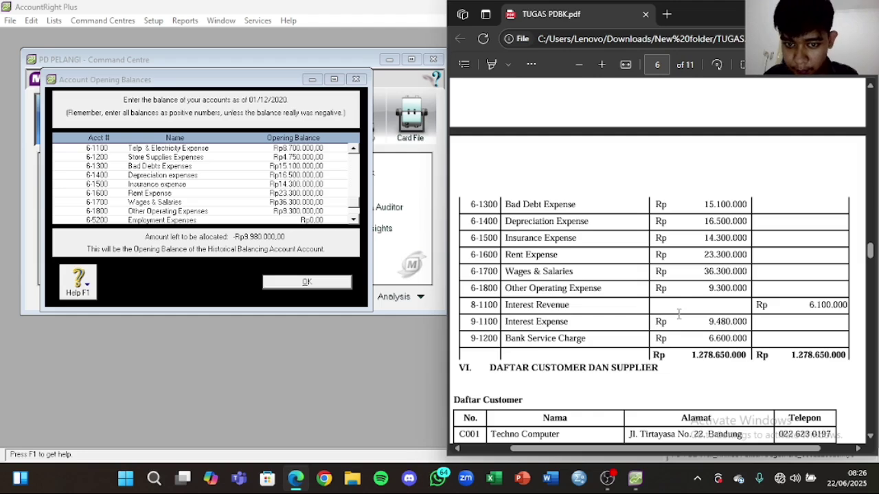
{"action": "left_click", "coordinate": [249, 204]}
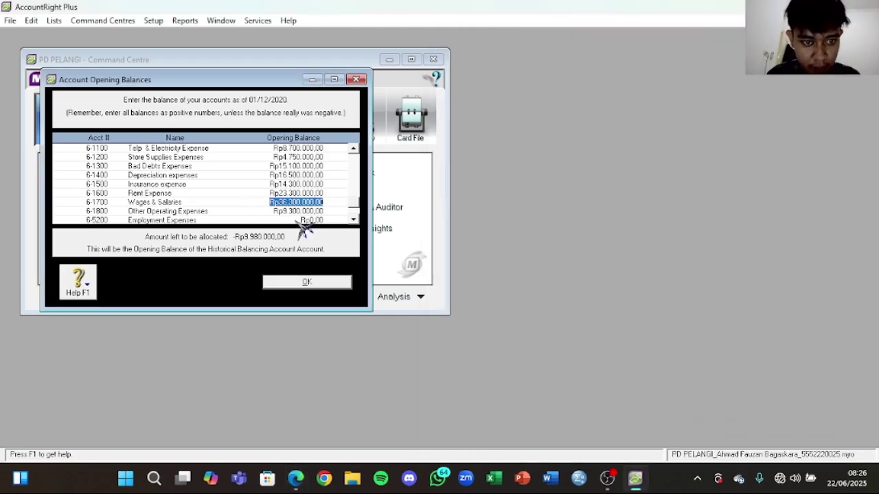
{"action": "scroll", "coordinate": [356, 225], "scroll_direction": "down", "scroll_amount": 3}
Step: Enter the Interest Revenue (8-1100) opening balance of 6.100.000
{"action": "left_click", "coordinate": [310, 193]}
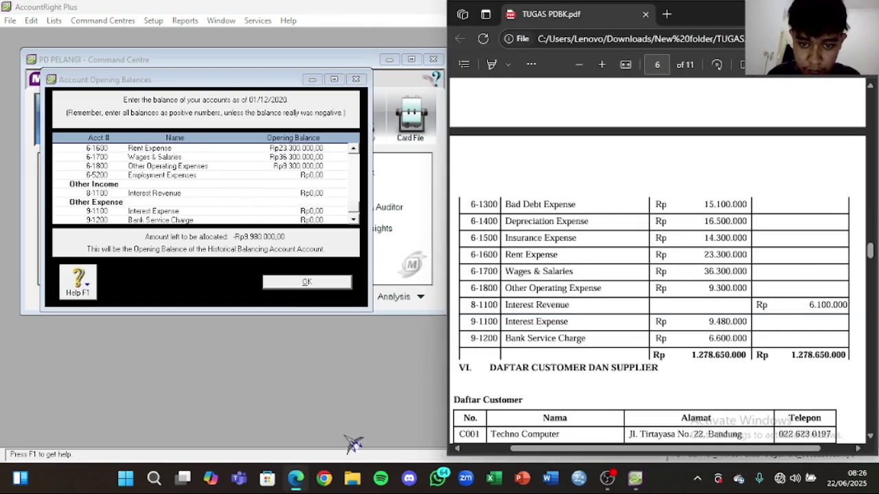
{"action": "left_click", "coordinate": [296, 479]}
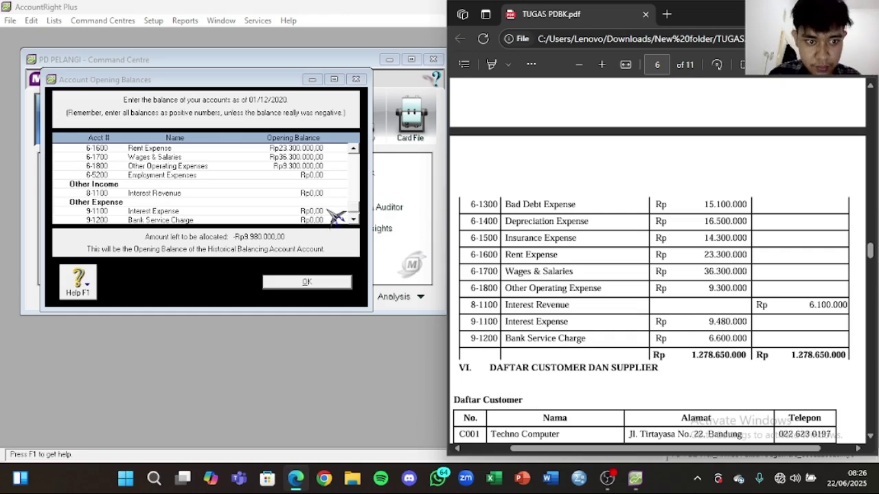
{"action": "left_click", "coordinate": [313, 195]}
{"action": "left_click", "coordinate": [313, 194]}
{"action": "type", "text": "5"}
{"action": "key", "text": "Tab"}
Step: Enter Interest Expense 9.480.000 and Bank Service Charge 6.600.000, bringing the amount left to Rp0,00
{"action": "left_click", "coordinate": [295, 479]}
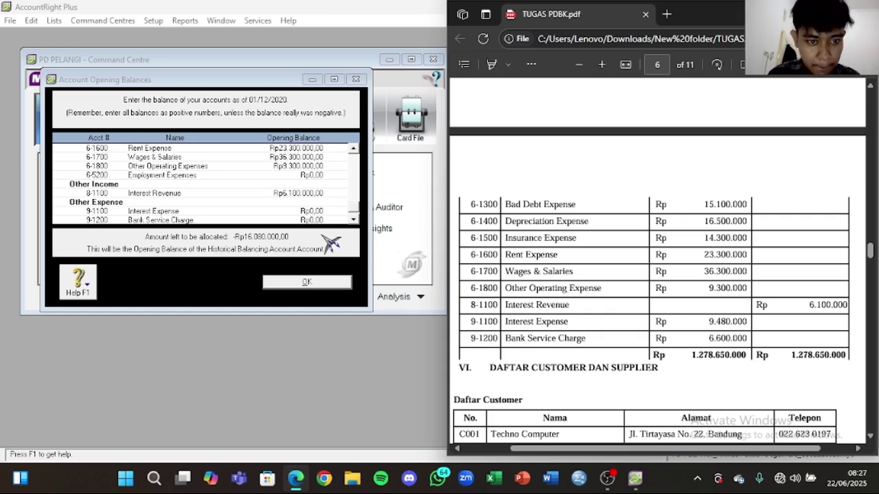
{"action": "left_click", "coordinate": [312, 210]}
{"action": "type", "text": "7"}
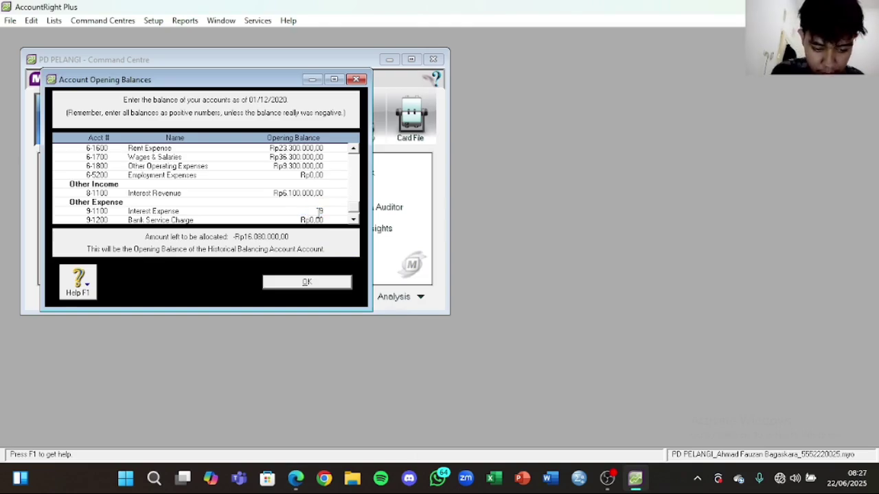
{"action": "left_click", "coordinate": [328, 220]}
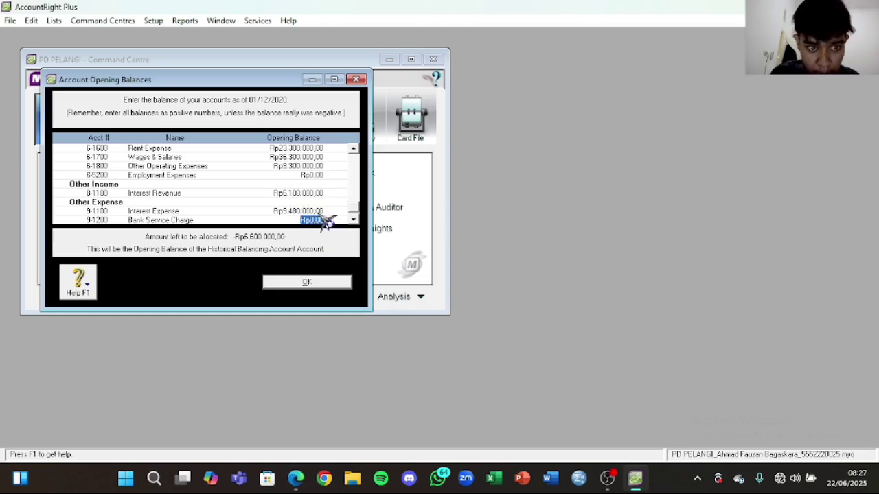
{"action": "left_click", "coordinate": [295, 478]}
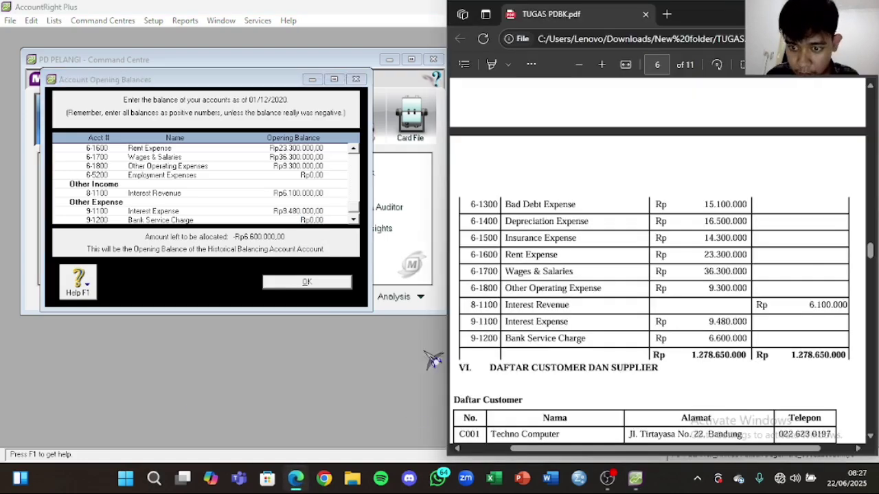
{"action": "left_click", "coordinate": [308, 221]}
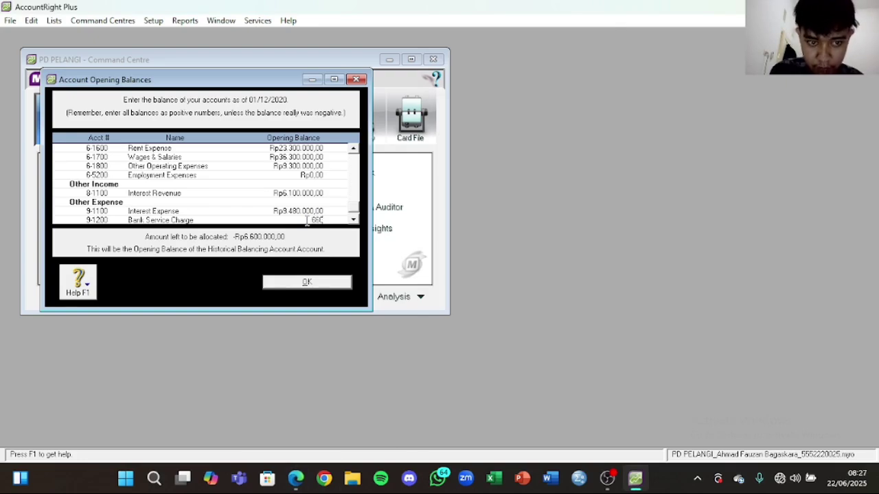
{"action": "key", "text": "Tab"}
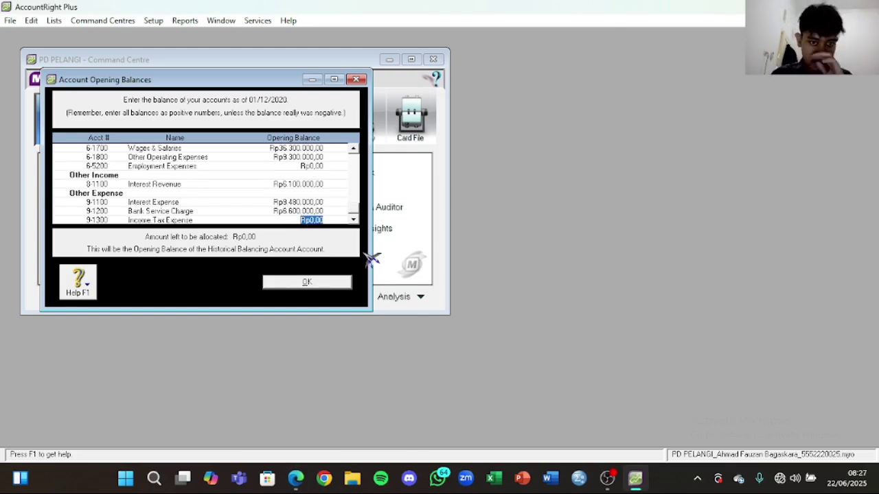
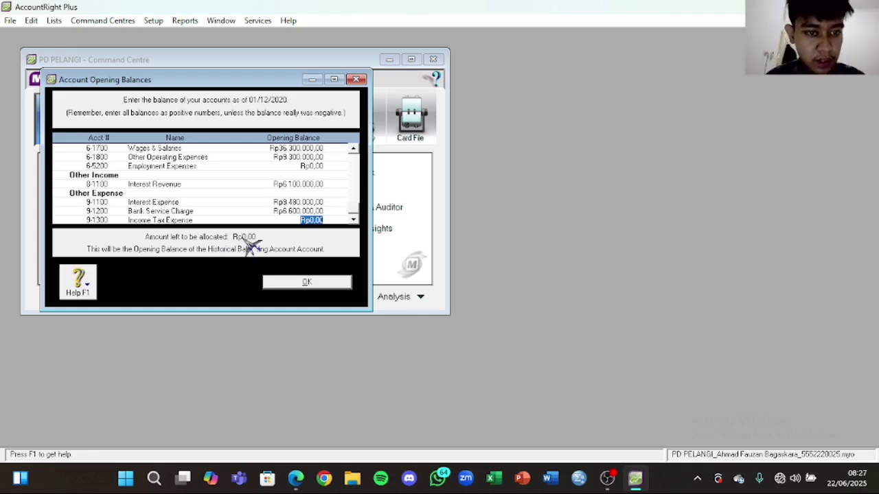
Step: Confirm the fully allocated account opening balances and return to the Accounts Command Centre
{"action": "scroll", "coordinate": [320, 192], "scroll_direction": "up", "scroll_amount": 10}
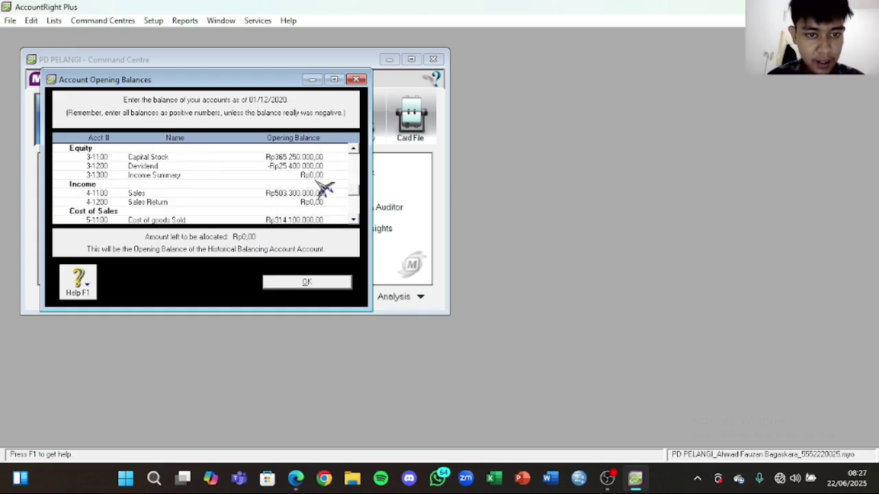
{"action": "scroll", "coordinate": [323, 188], "scroll_direction": "up", "scroll_amount": 4}
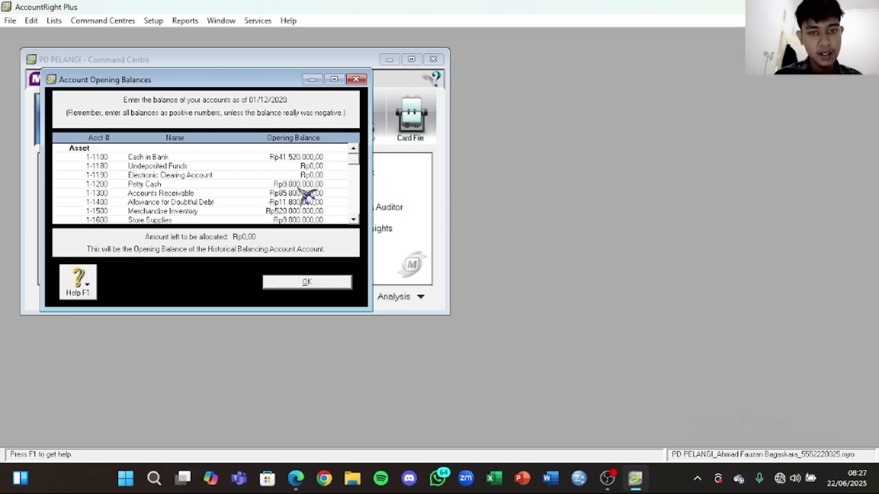
{"action": "left_click", "coordinate": [310, 284]}
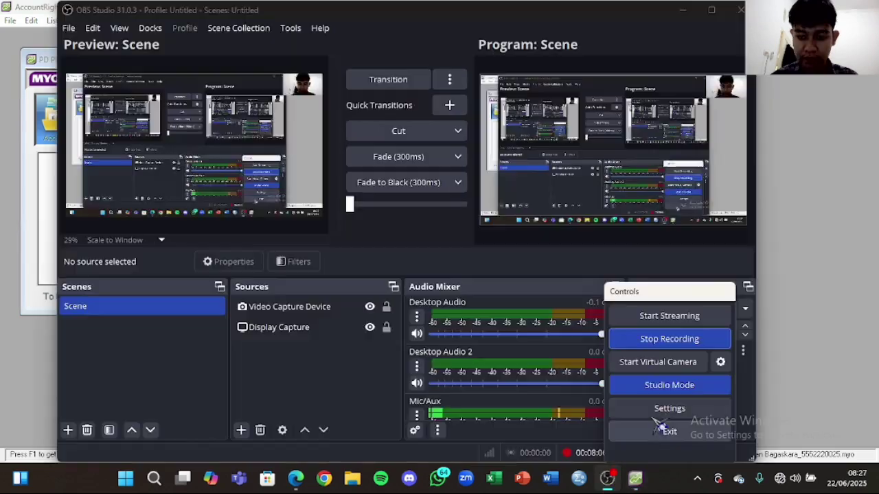
{"action": "left_click", "coordinate": [777, 135]}
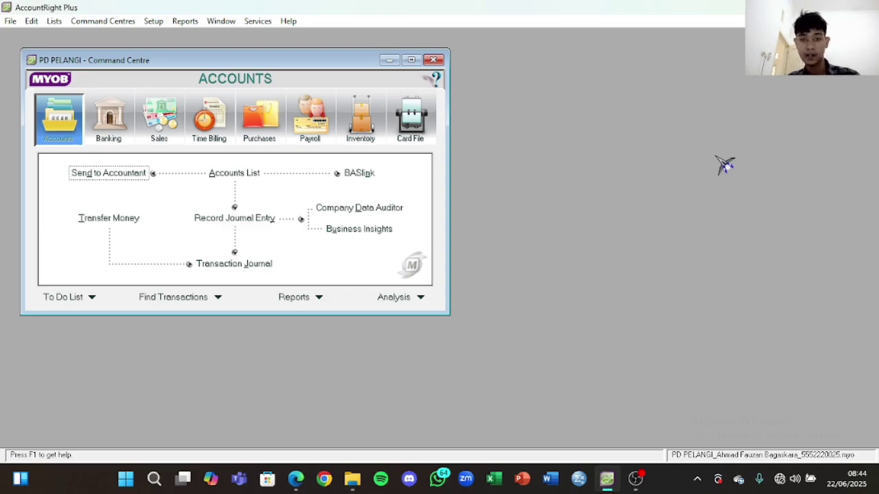
Step: Switch to the Card File area and open the Cards List
{"action": "left_click", "coordinate": [414, 115]}
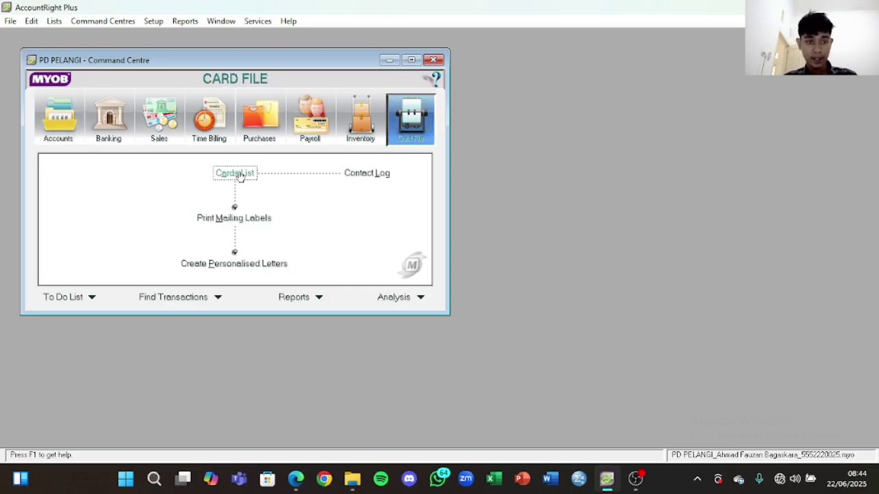
{"action": "left_click", "coordinate": [237, 173]}
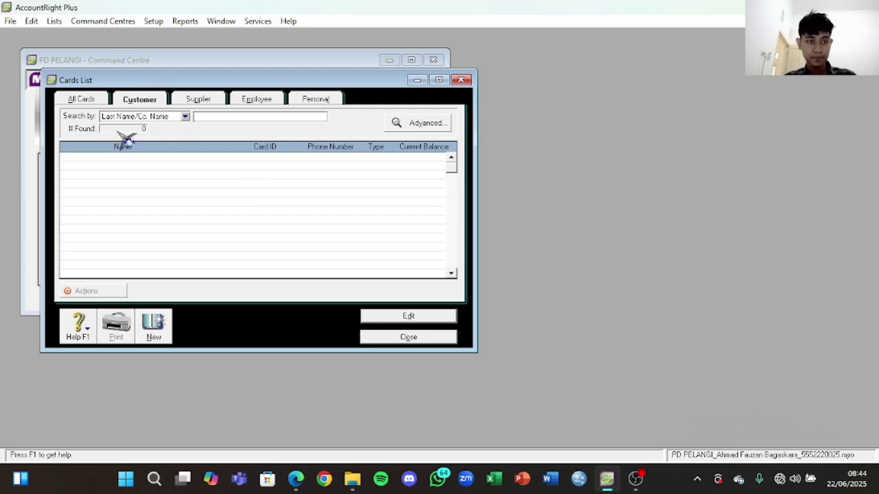
Step: Start a new customer card named Techno Computer with card ID C001
{"action": "left_click", "coordinate": [154, 326]}
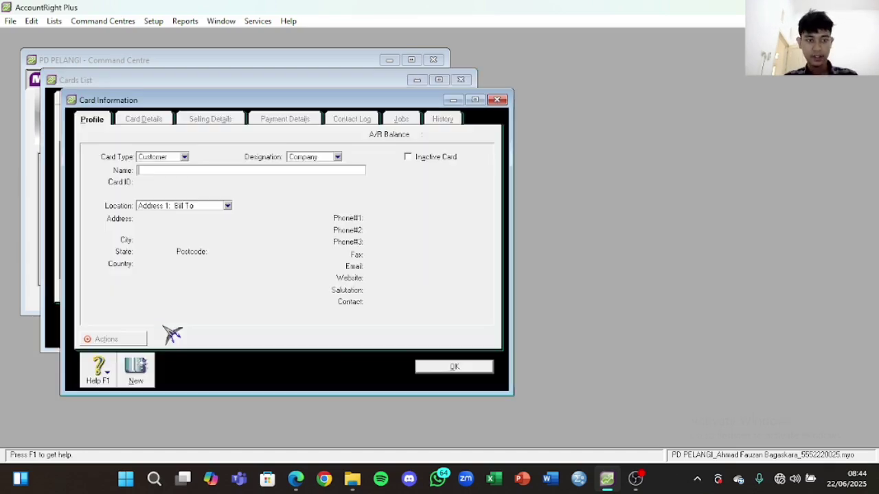
{"action": "left_click", "coordinate": [297, 478]}
{"action": "scroll", "coordinate": [649, 355], "scroll_direction": "up", "scroll_amount": 3}
{"action": "left_click", "coordinate": [556, 258]}
{"action": "left_click_drag", "start_coordinate": [562, 241], "coordinate": [492, 237]}
{"action": "key", "text": "ctrl+c"}
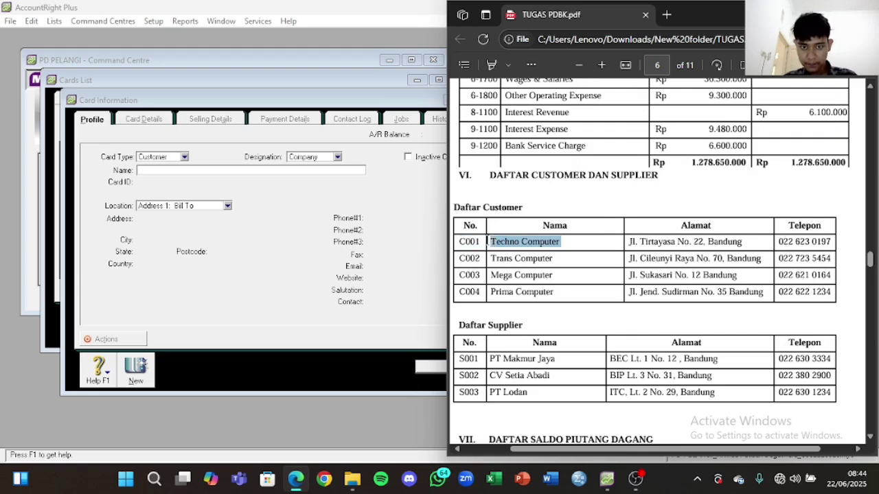
{"action": "left_click", "coordinate": [294, 177]}
{"action": "key", "text": "ctrl+v"}
{"action": "key", "text": "Tab"}
{"action": "key", "text": "Caps_Lock"}
{"action": "type", "text": "C"}
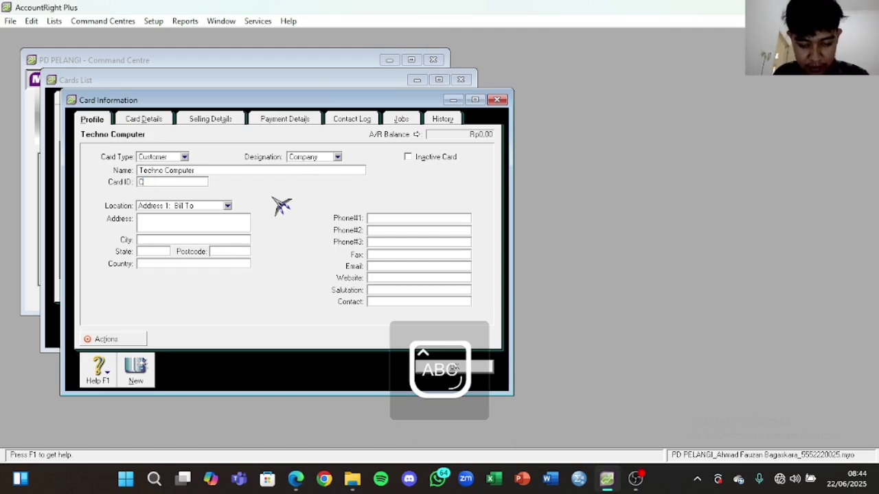
{"action": "type", "text": "001"}
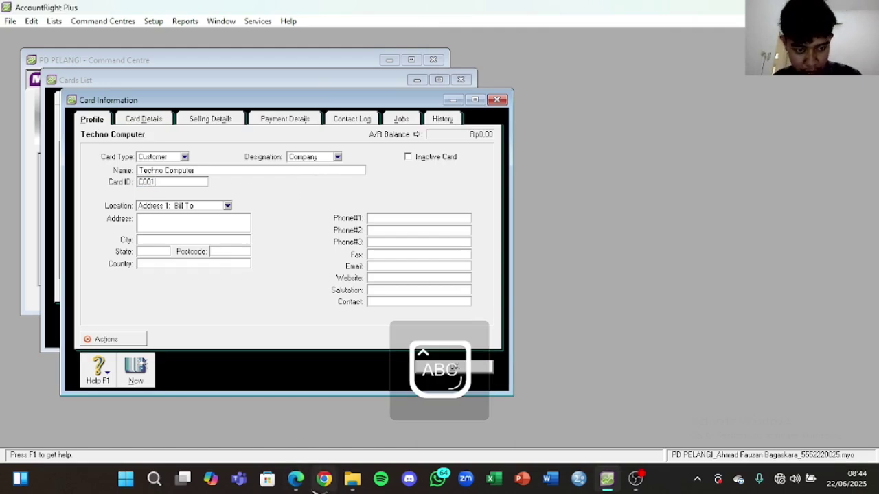
{"action": "key", "text": "alt+Tab"}
Step: Add Techno Computer's street address, city Bandung and phone number from the PDF, then save the card
{"action": "left_click", "coordinate": [732, 247]}
{"action": "left_click", "coordinate": [709, 244]}
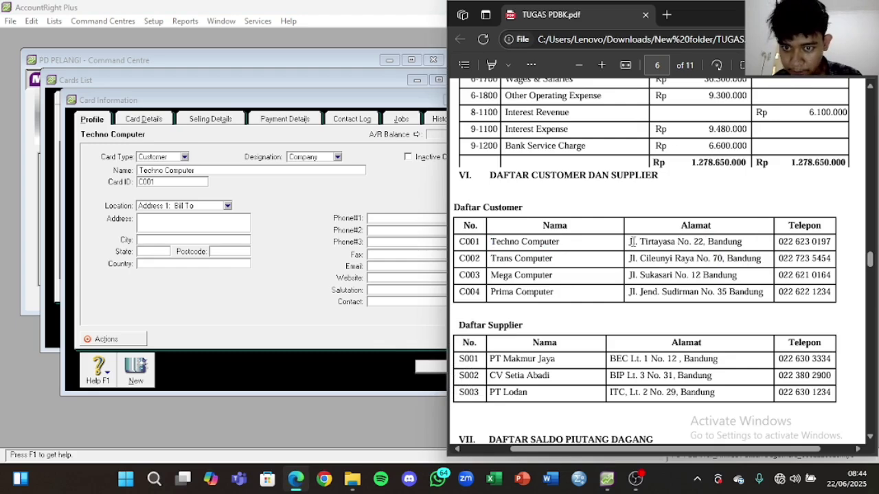
{"action": "left_click_drag", "start_coordinate": [628, 241], "coordinate": [697, 238]}
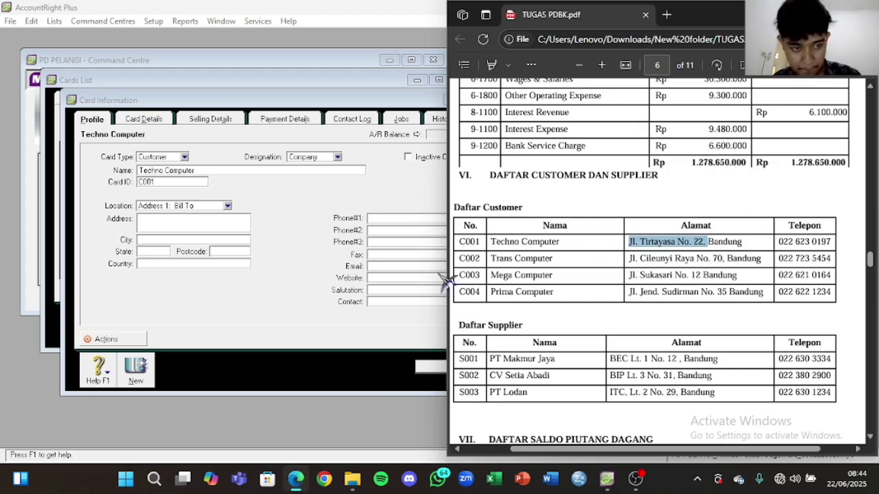
{"action": "left_click", "coordinate": [208, 219]}
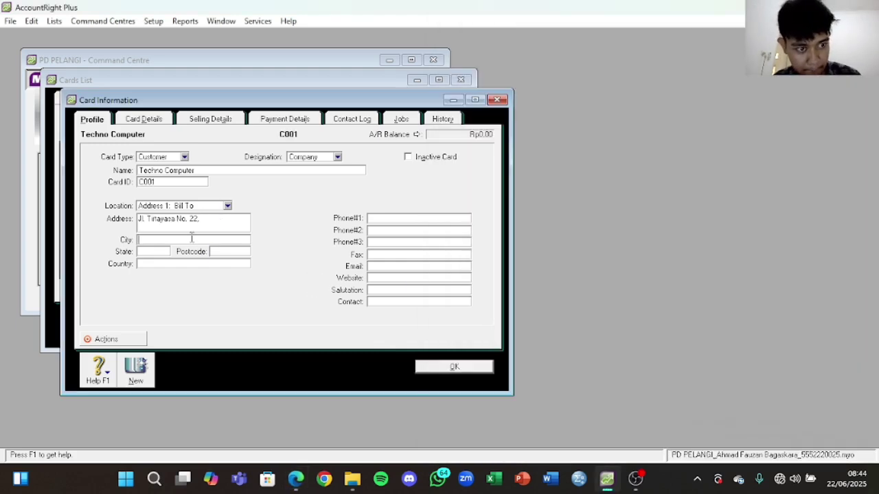
{"action": "left_click", "coordinate": [192, 239]}
{"action": "key", "text": "Caps_Lock"}
{"action": "type", "text": "B"}
{"action": "key", "text": "Caps_Lock"}
{"action": "type", "text": "andung"}
{"action": "left_click", "coordinate": [295, 479]}
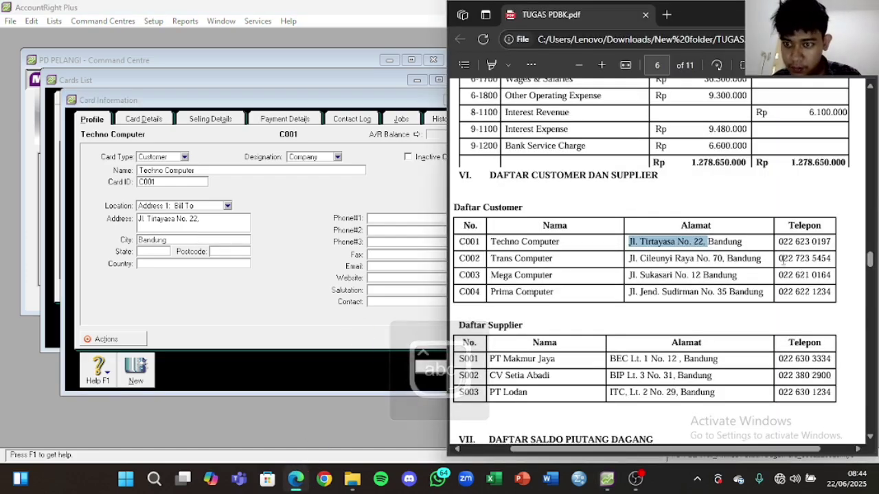
{"action": "left_click_drag", "start_coordinate": [779, 241], "coordinate": [832, 238]}
{"action": "key", "text": "ctrl+c"}
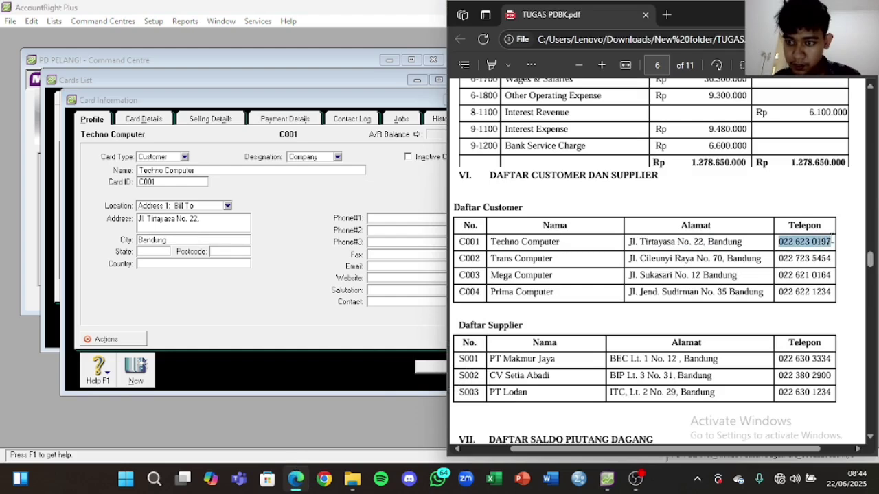
{"action": "left_click", "coordinate": [405, 217]}
{"action": "key", "text": "ctrl+v"}
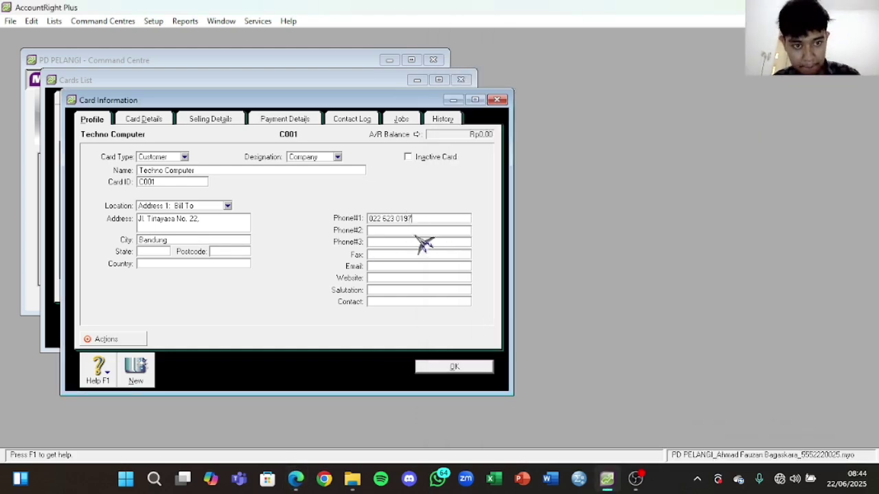
{"action": "left_click", "coordinate": [451, 368]}
Step: Start a new customer card for Trans Computer with card ID C002
{"action": "left_click", "coordinate": [148, 323]}
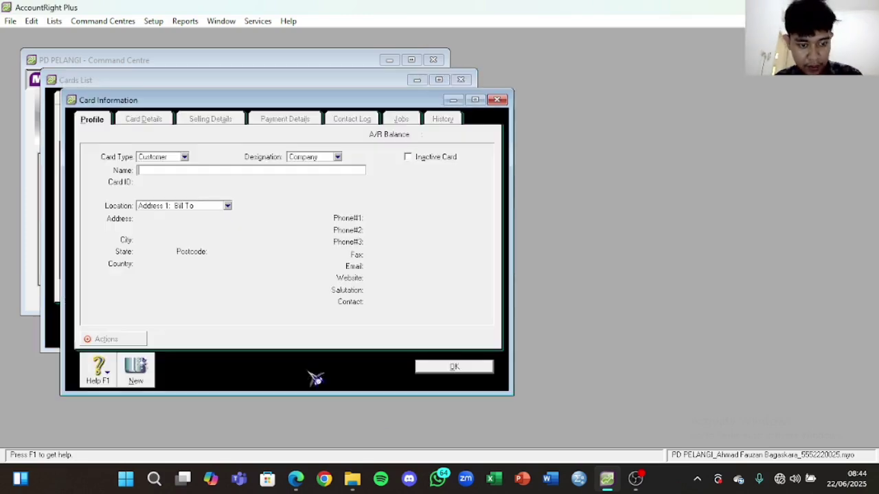
{"action": "left_click", "coordinate": [302, 480]}
{"action": "left_click_drag", "start_coordinate": [553, 259], "coordinate": [486, 258]}
{"action": "left_click", "coordinate": [225, 170]}
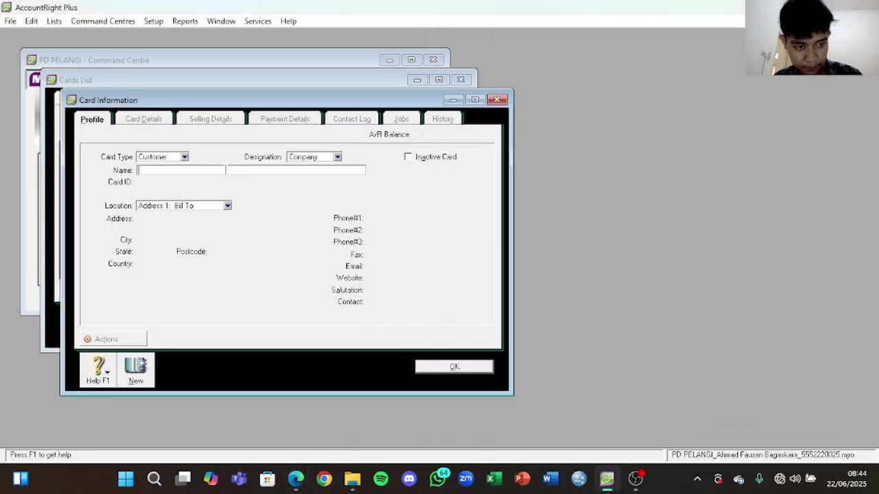
{"action": "key", "text": "Tab"}
{"action": "key", "text": "Caps_Lock"}
{"action": "type", "text": "C002"}
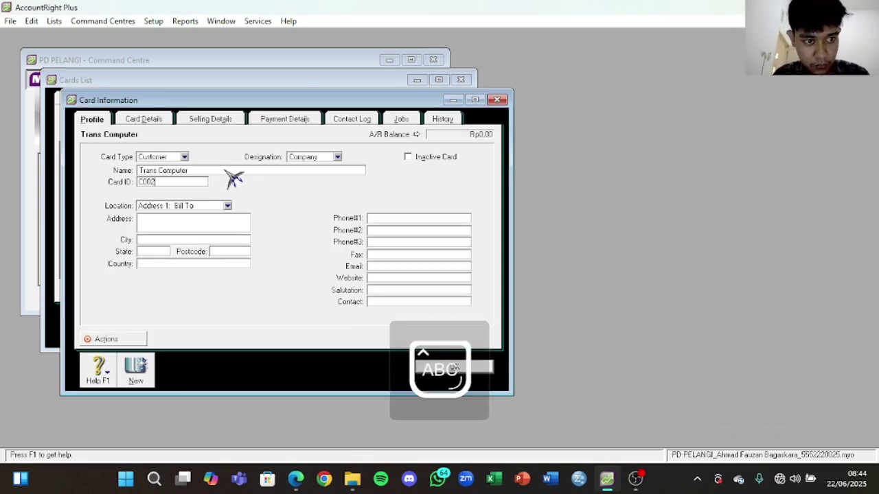
{"action": "key", "text": "Caps_Lock"}
Step: Add Trans Computer's street address, city Bandung and phone number from the PDF, then save the card
{"action": "left_click", "coordinate": [296, 477]}
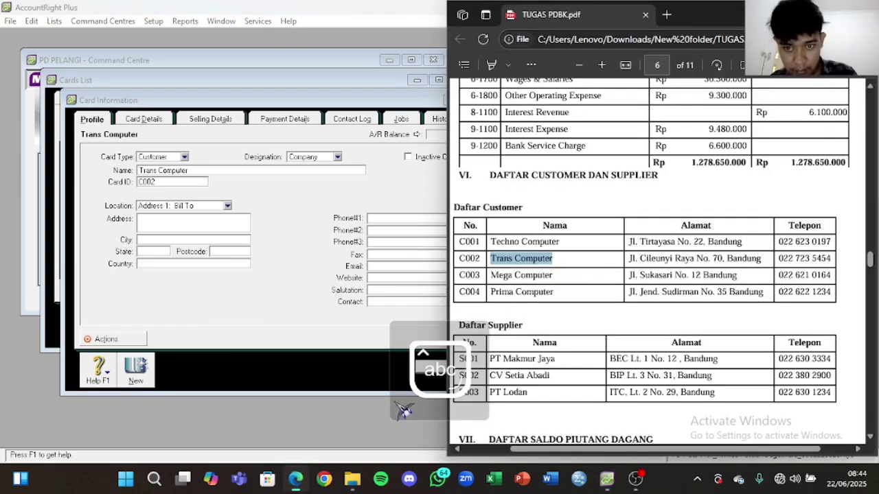
{"action": "left_click_drag", "start_coordinate": [629, 258], "coordinate": [726, 260]}
{"action": "key", "text": "ctrl+c"}
{"action": "left_click", "coordinate": [227, 220]}
{"action": "key", "text": "ctrl+v"}
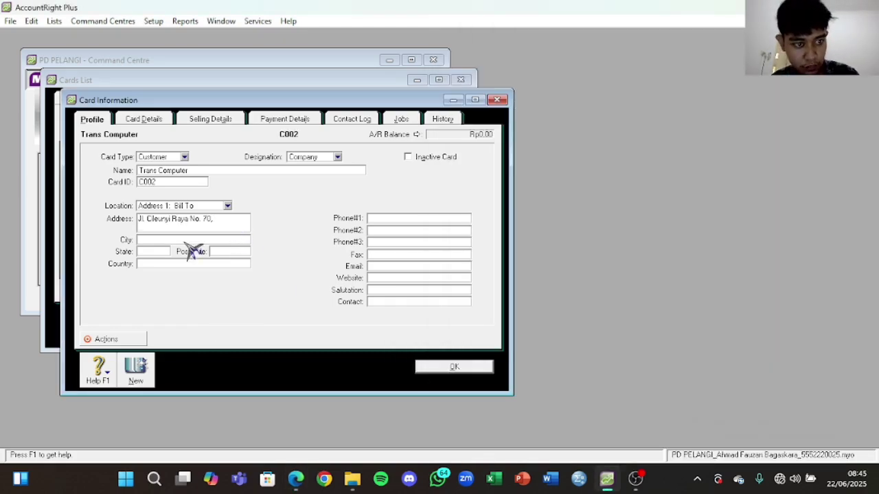
{"action": "left_click", "coordinate": [184, 241]}
{"action": "key", "text": "Caps_Lock"}
{"action": "type", "text": "B"}
{"action": "key", "text": "Caps_Lock"}
{"action": "type", "text": "andung"}
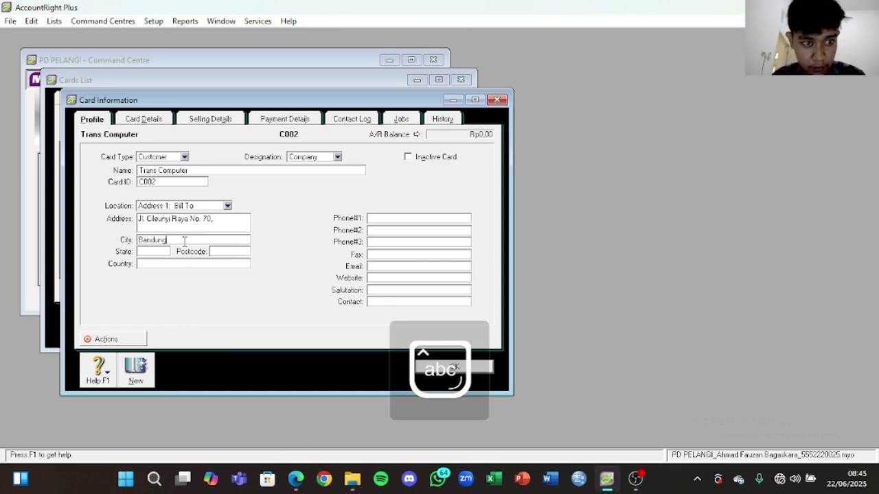
{"action": "left_click", "coordinate": [294, 488]}
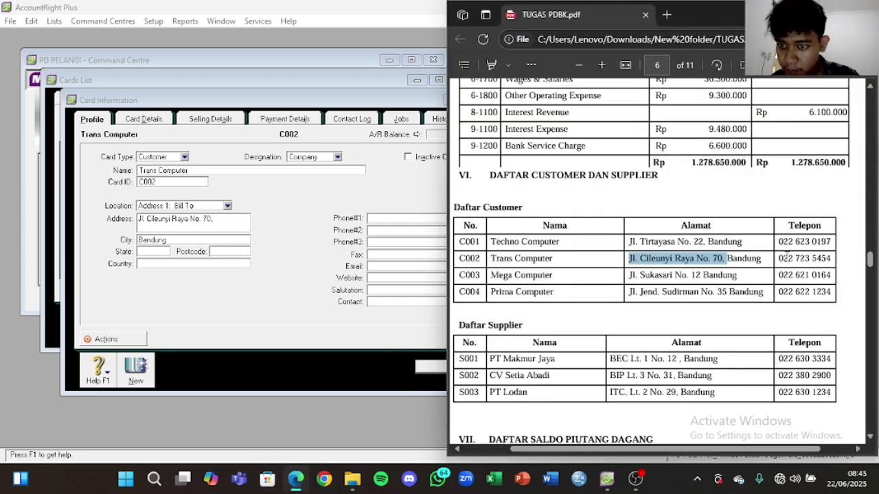
{"action": "left_click_drag", "start_coordinate": [778, 258], "coordinate": [833, 260]}
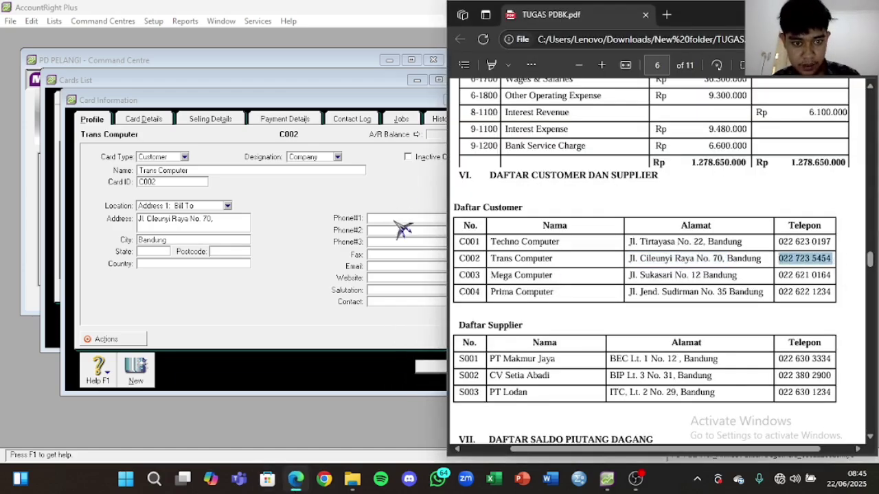
{"action": "left_click", "coordinate": [395, 221]}
{"action": "key", "text": "ctrl+v"}
{"action": "left_click", "coordinate": [461, 369]}
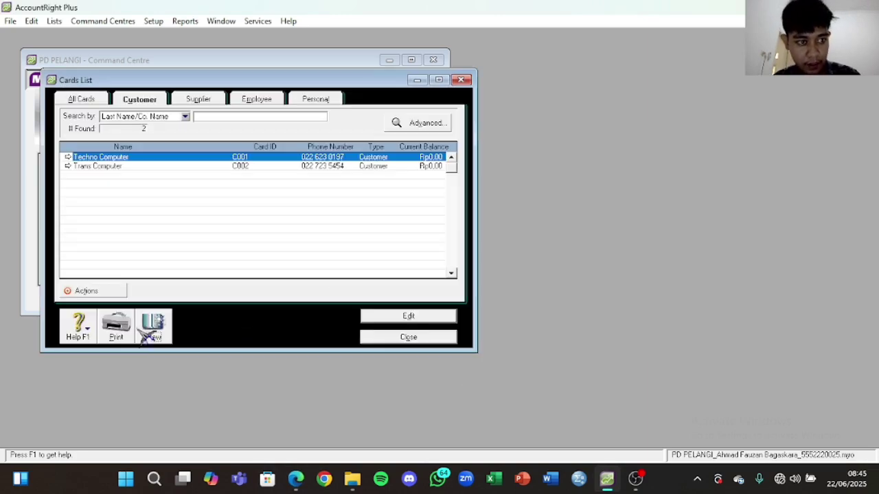
Step: Start a new customer card for Mega Computer, card ID C003
{"action": "left_click", "coordinate": [157, 332]}
{"action": "left_click", "coordinate": [297, 479]}
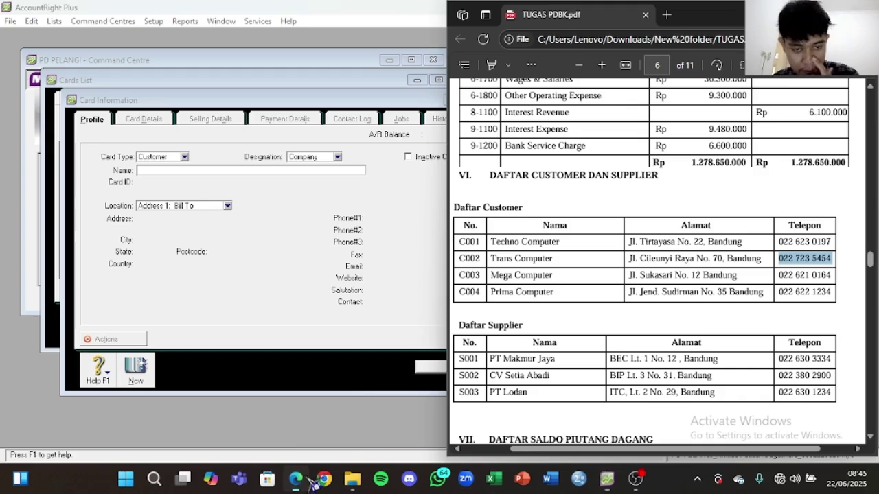
{"action": "left_click_drag", "start_coordinate": [554, 275], "coordinate": [488, 276]}
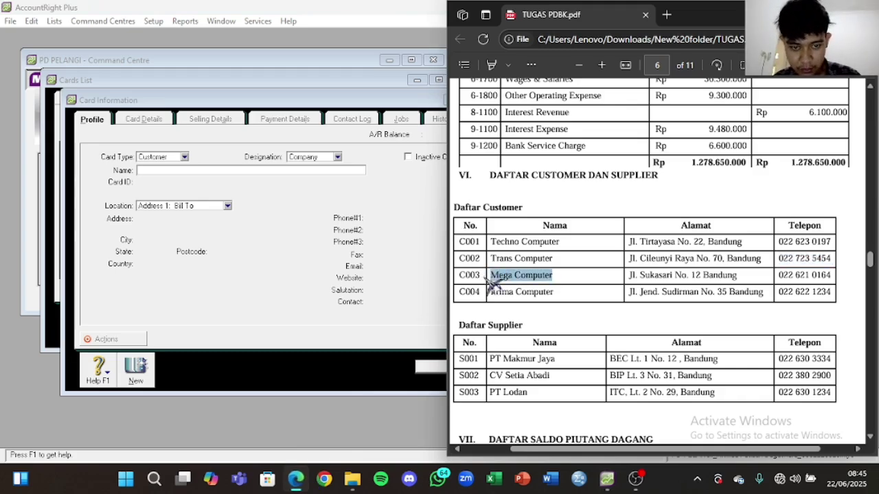
{"action": "left_click", "coordinate": [212, 169]}
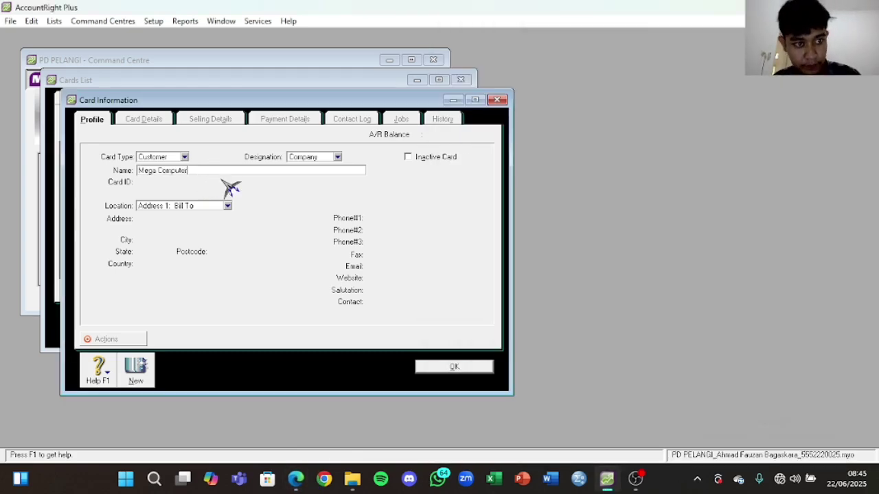
{"action": "key", "text": "Tab"}
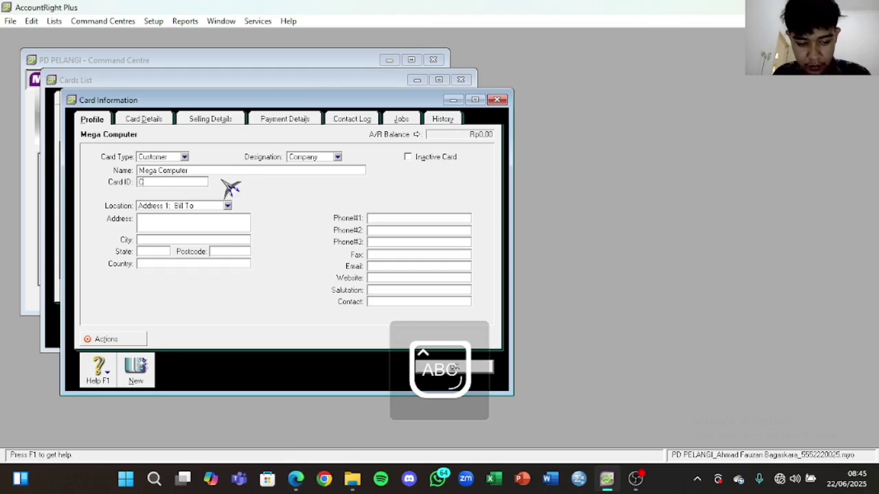
Step: Add Mega Computer's street address, city Bandung and phone number from the PDF, then save
{"action": "left_click", "coordinate": [295, 479]}
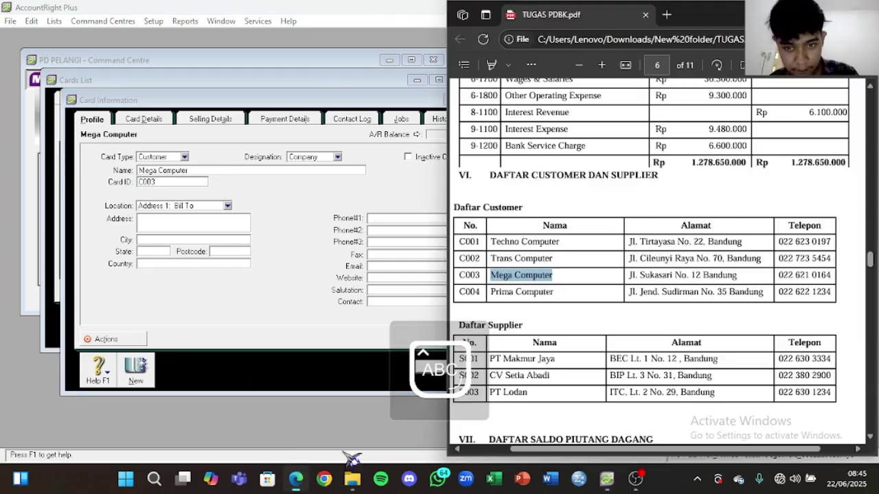
{"action": "left_click_drag", "start_coordinate": [630, 274], "coordinate": [687, 274]}
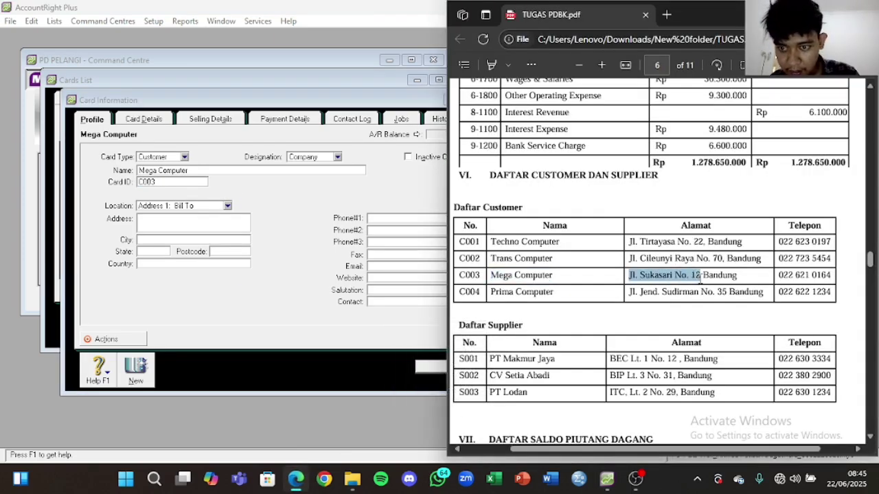
{"action": "left_click", "coordinate": [164, 216]}
{"action": "key", "text": "ctrl+v"}
{"action": "type", "text": "B"}
{"action": "key", "text": "Caps_Lock"}
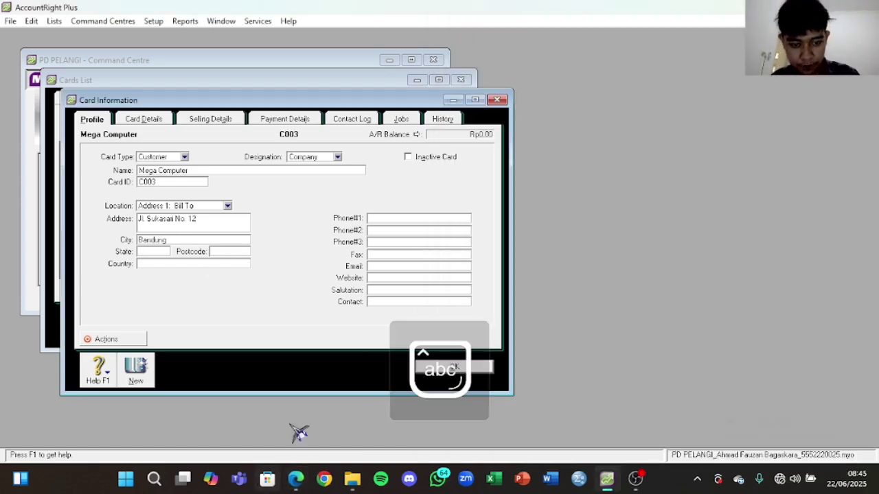
{"action": "left_click", "coordinate": [296, 479]}
{"action": "left_click_drag", "start_coordinate": [780, 276], "coordinate": [832, 274]}
{"action": "key", "text": "ctrl+c"}
{"action": "left_click", "coordinate": [383, 218]}
{"action": "key", "text": "ctrl+v"}
{"action": "left_click", "coordinate": [454, 367]}
Step: Start a new customer card named Prima Computer with card ID C004
{"action": "left_click", "coordinate": [152, 326]}
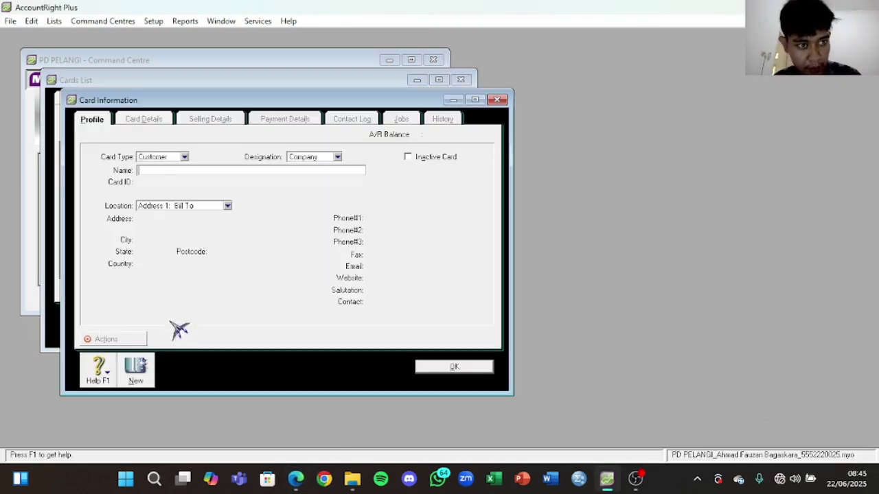
{"action": "left_click", "coordinate": [296, 479]}
{"action": "left_click", "coordinate": [555, 291]}
{"action": "left_click_drag", "start_coordinate": [555, 292], "coordinate": [483, 294]}
{"action": "key", "text": "ctrl+c"}
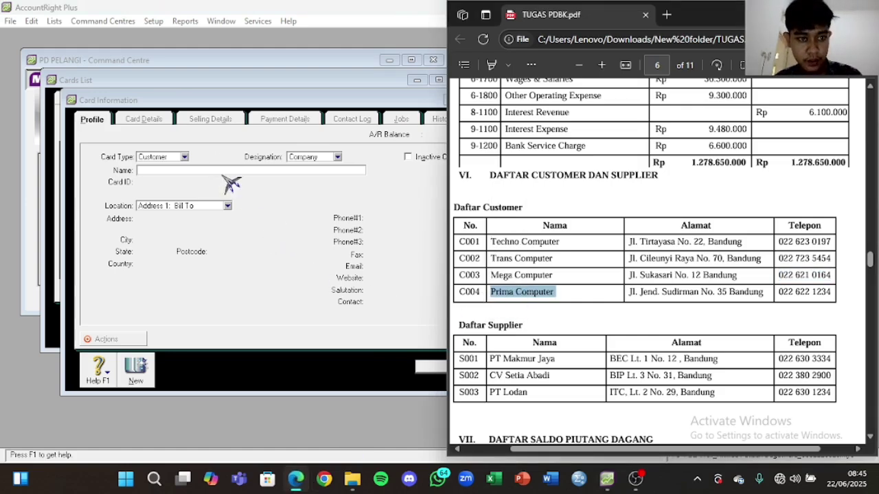
{"action": "left_click", "coordinate": [235, 172]}
{"action": "key", "text": "ctrl+v"}
{"action": "key", "text": "Tab"}
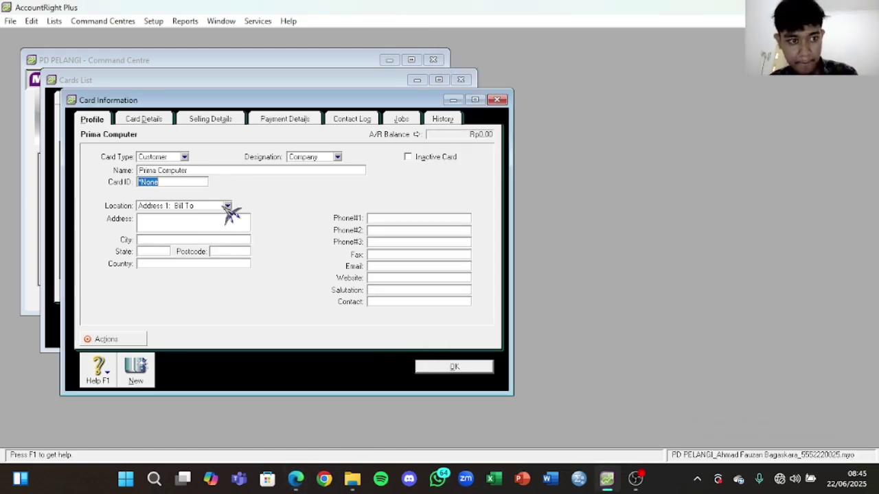
{"action": "left_click", "coordinate": [311, 482]}
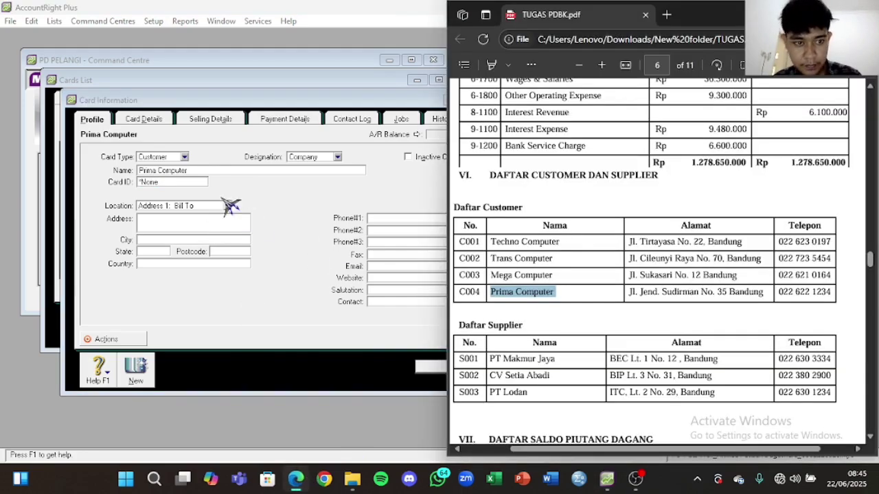
{"action": "left_click", "coordinate": [181, 185]}
{"action": "key", "text": "Caps_Lock"}
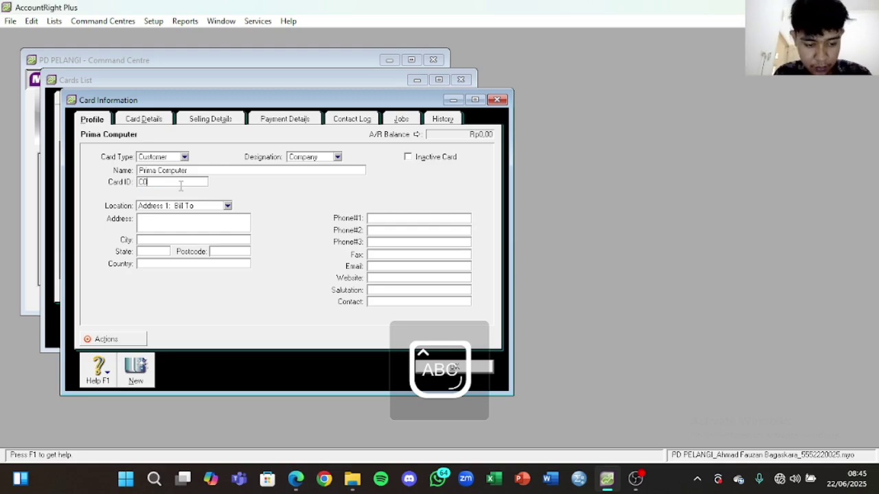
{"action": "key", "text": "Caps_Lock"}
Step: Add Prima Computer's street address, city Bandung and phone number from the PDF, then save
{"action": "left_click", "coordinate": [296, 478]}
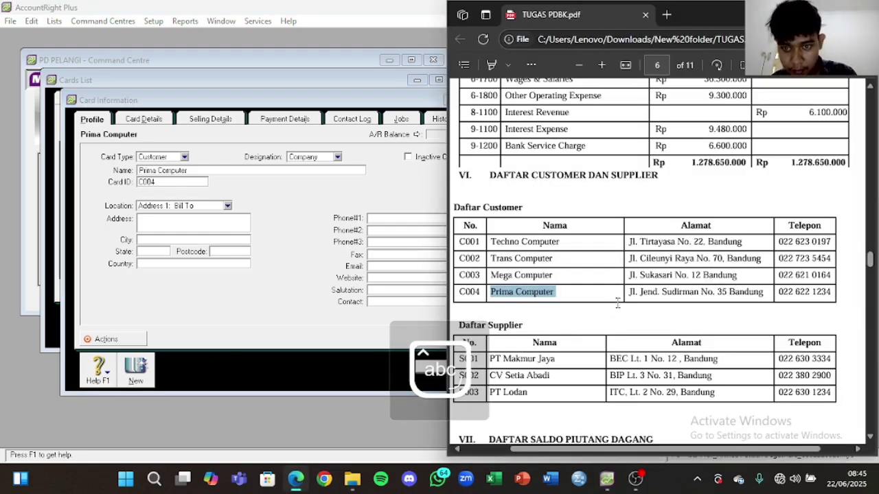
{"action": "left_click_drag", "start_coordinate": [629, 293], "coordinate": [726, 293]}
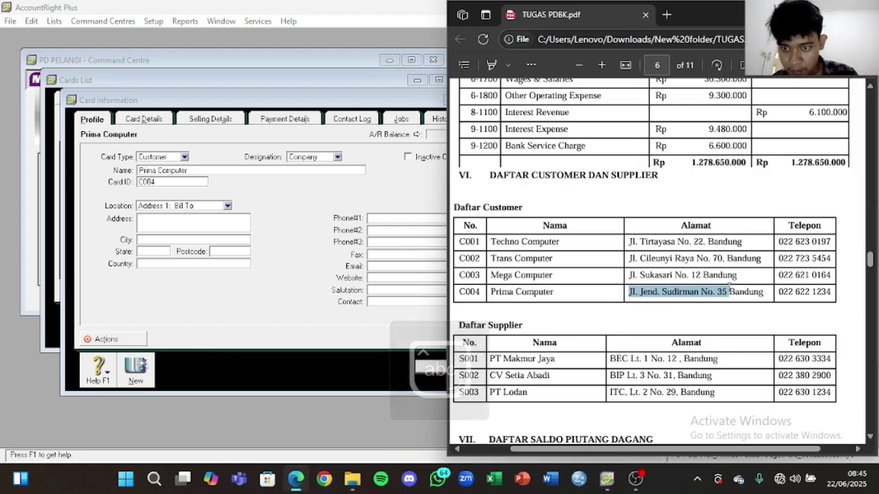
{"action": "key", "text": "ctrl+c"}
{"action": "left_click", "coordinate": [240, 222]}
{"action": "key", "text": "ctrl+v"}
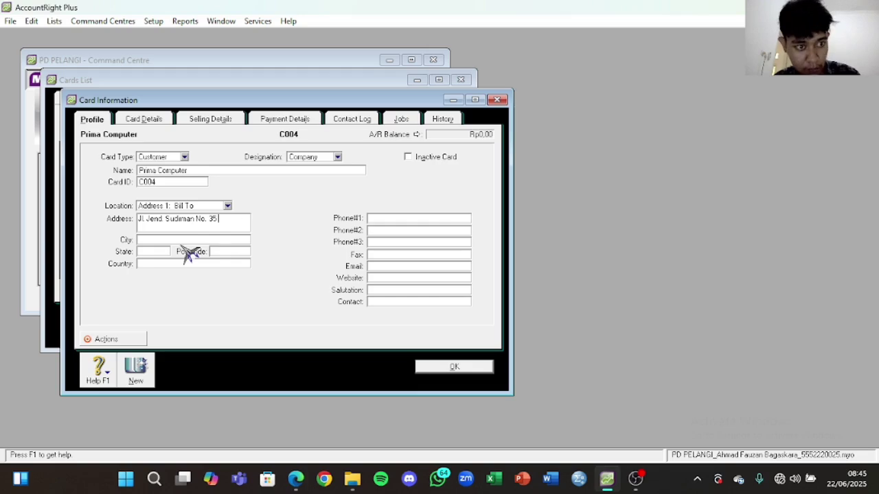
{"action": "left_click", "coordinate": [204, 240]}
{"action": "key", "text": "Caps_Lock"}
{"action": "type", "text": "B"}
{"action": "key", "text": "Caps_Lock"}
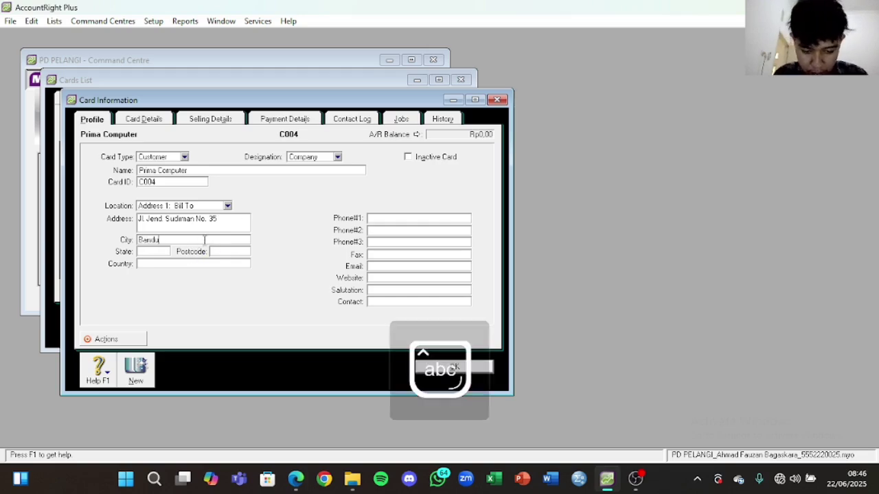
{"action": "left_click", "coordinate": [296, 479]}
{"action": "left_click_drag", "start_coordinate": [780, 295], "coordinate": [828, 293]}
{"action": "key", "text": "ctrl+c"}
{"action": "left_click", "coordinate": [422, 217]}
{"action": "key", "text": "ctrl+v"}
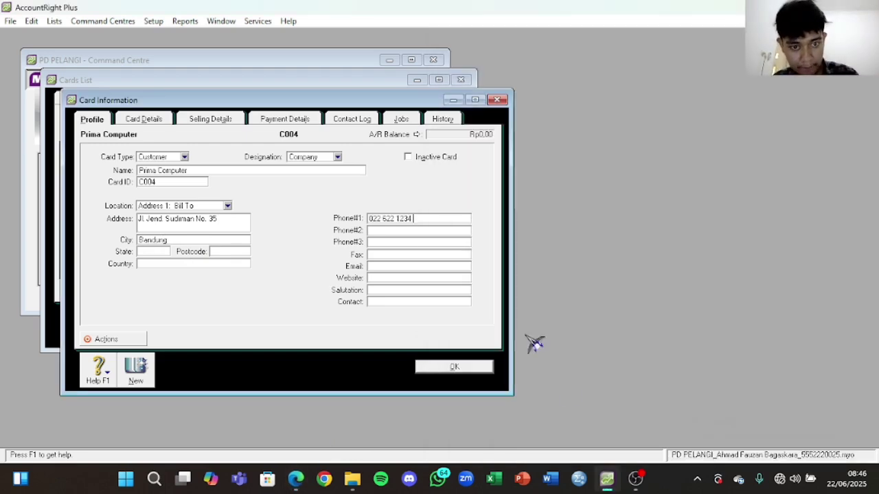
{"action": "left_click", "coordinate": [480, 366]}
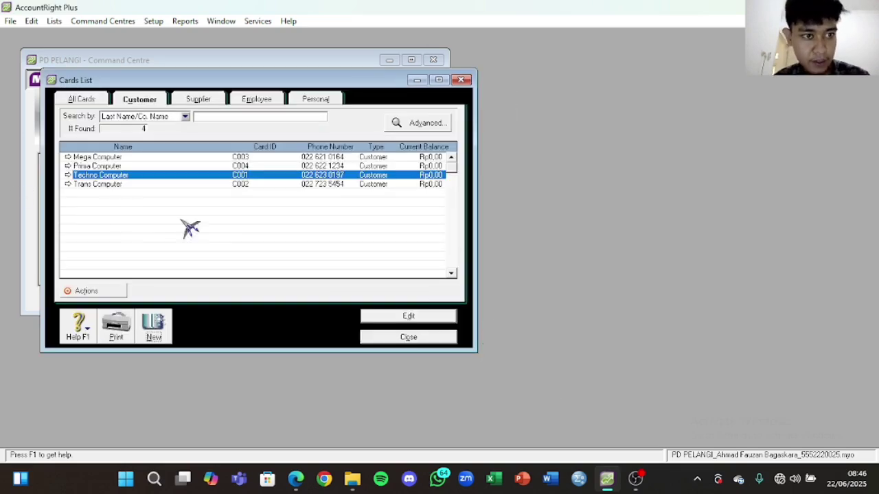
Step: Start a new supplier card named PT Makmur Jaya and begin its card ID
{"action": "left_click", "coordinate": [218, 103]}
{"action": "left_click", "coordinate": [154, 325]}
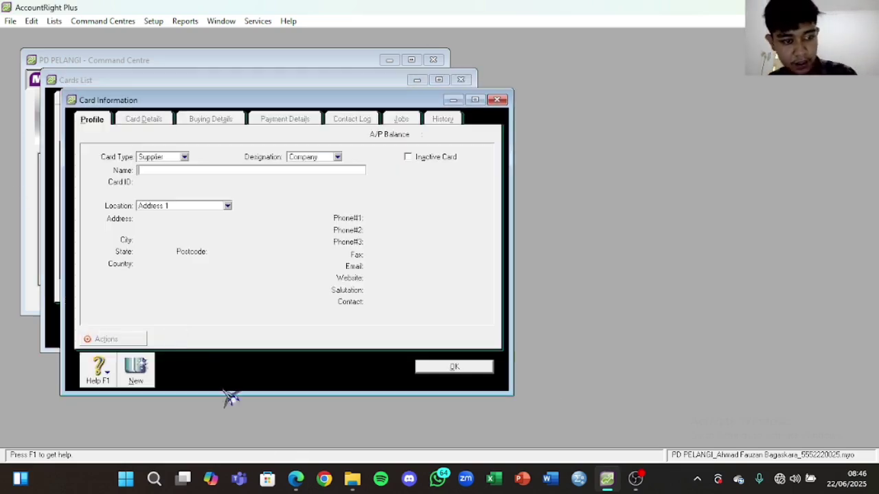
{"action": "left_click", "coordinate": [297, 479]}
{"action": "scroll", "coordinate": [512, 315], "scroll_direction": "down", "scroll_amount": 1}
{"action": "left_click_drag", "start_coordinate": [556, 293], "coordinate": [509, 293]}
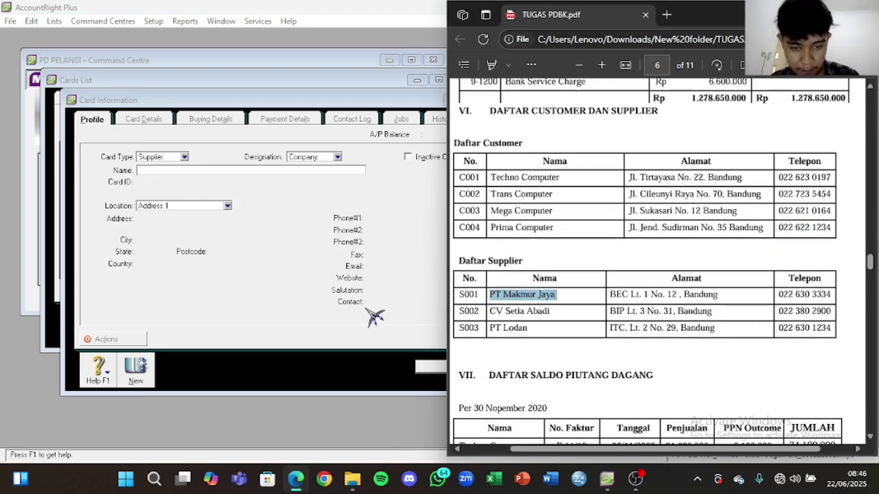
{"action": "left_click", "coordinate": [204, 170]}
{"action": "key", "text": "ctrl+v"}
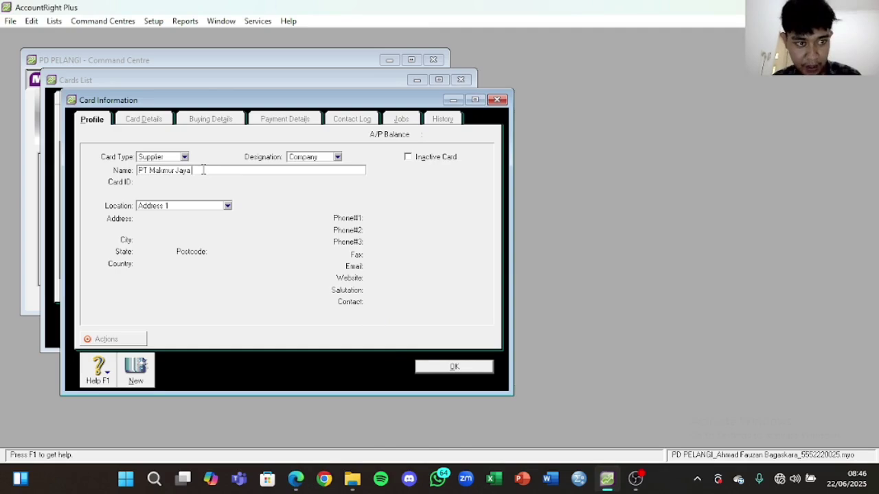
{"action": "key", "text": "Tab"}
{"action": "type", "text": "S"}
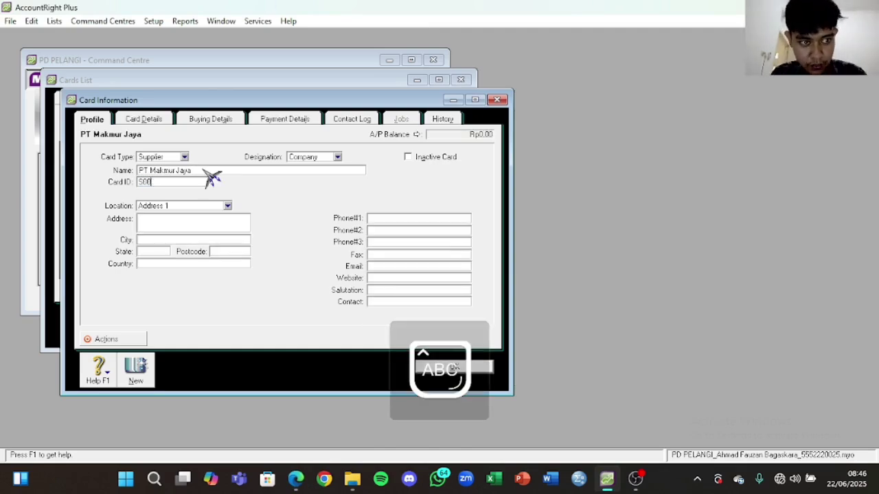
{"action": "left_click", "coordinate": [295, 479]}
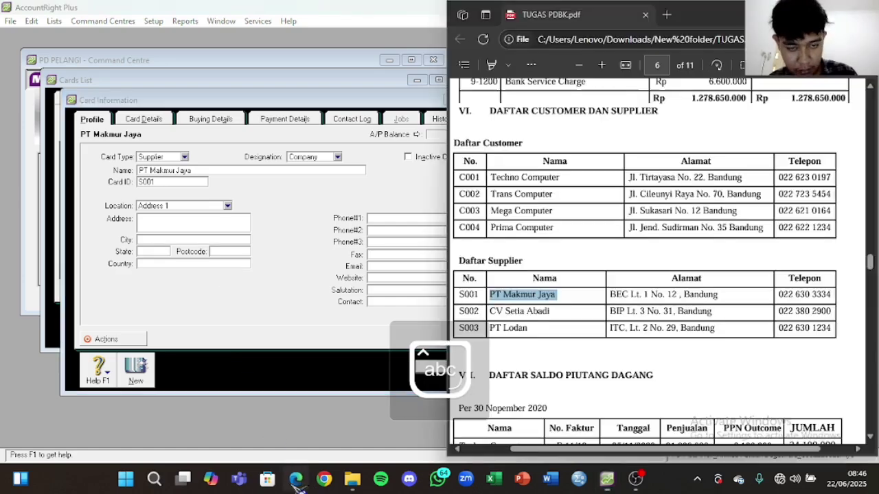
{"action": "left_click_drag", "start_coordinate": [609, 294], "coordinate": [699, 294]}
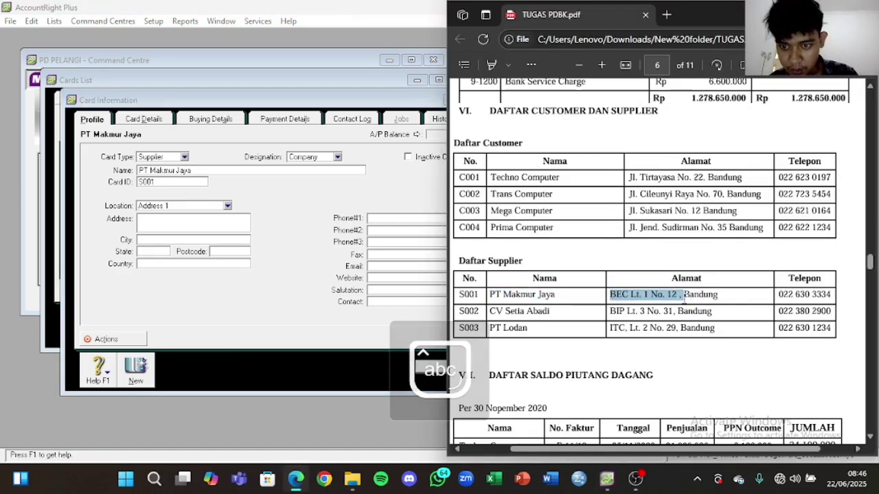
{"action": "key", "text": "ctrl+c"}
{"action": "left_click", "coordinate": [240, 223]}
{"action": "key", "text": "ctrl+v"}
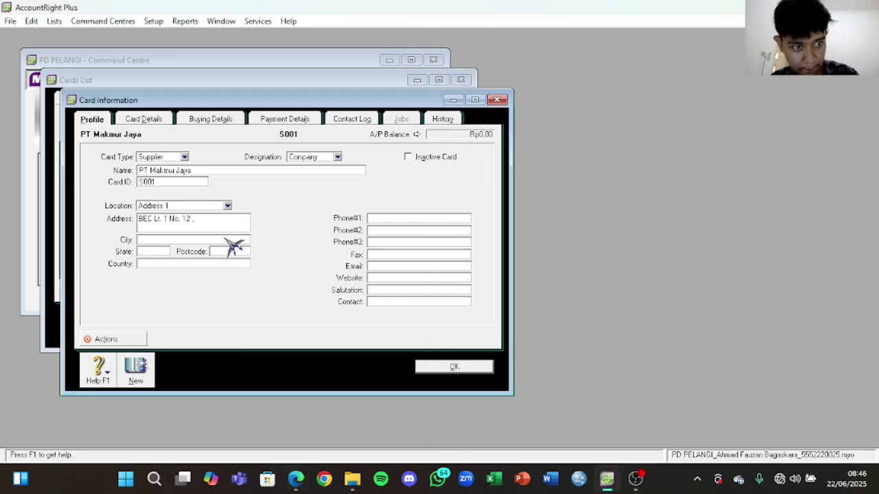
{"action": "key", "text": "Tab"}
{"action": "key", "text": "Caps_Lock"}
{"action": "type", "text": "B"}
{"action": "key", "text": "Caps_Lock"}
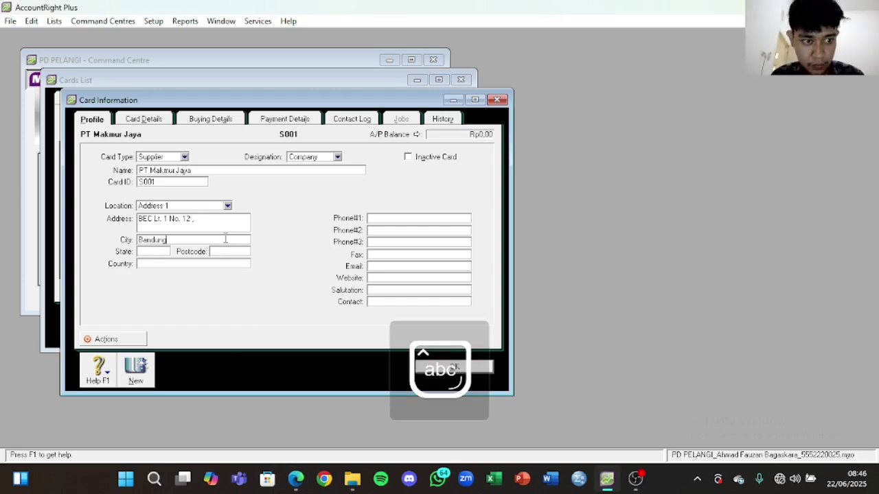
{"action": "left_click", "coordinate": [296, 479]}
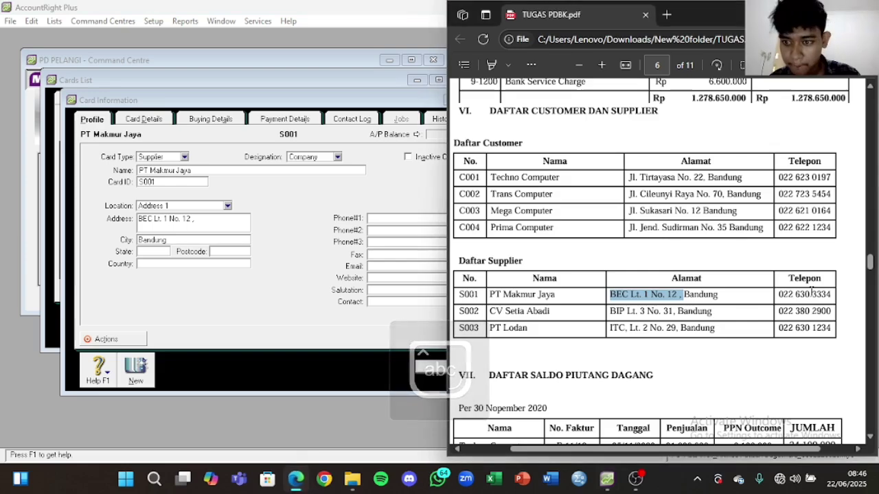
{"action": "left_click_drag", "start_coordinate": [778, 293], "coordinate": [837, 294]}
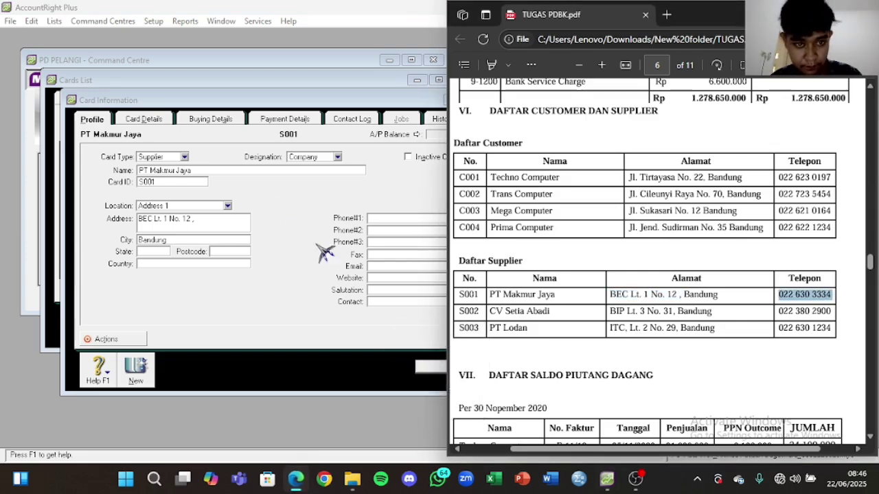
{"action": "left_click", "coordinate": [376, 219]}
{"action": "key", "text": "ctrl+v"}
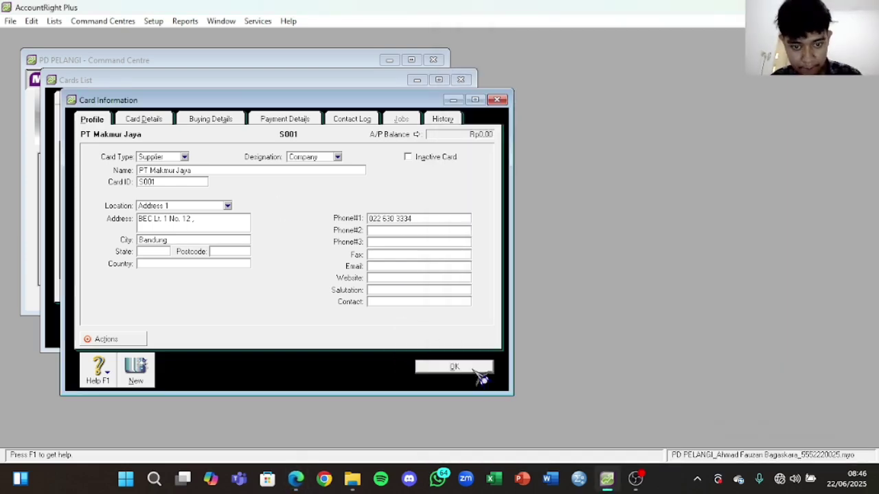
{"action": "left_click", "coordinate": [454, 366]}
Step: Create a new supplier card for CV Setia Abadi with card ID S002
{"action": "left_click", "coordinate": [154, 326]}
{"action": "left_click", "coordinate": [295, 479]}
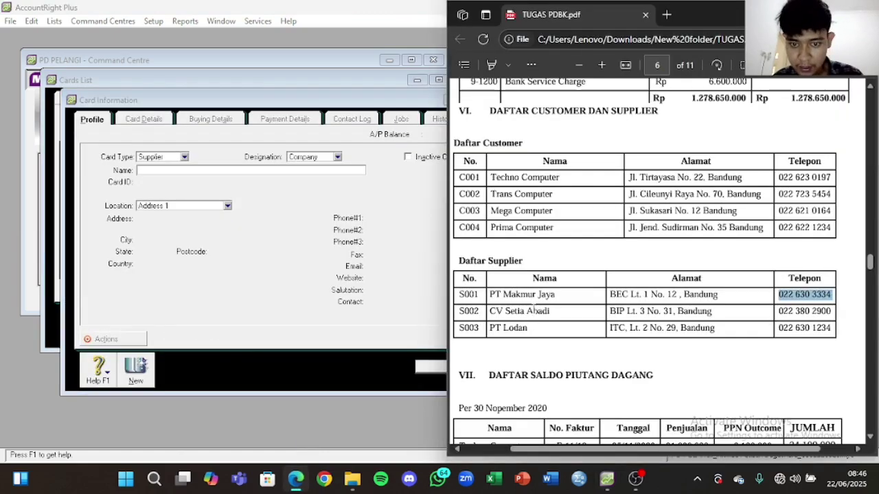
{"action": "left_click_drag", "start_coordinate": [556, 312], "coordinate": [485, 318]}
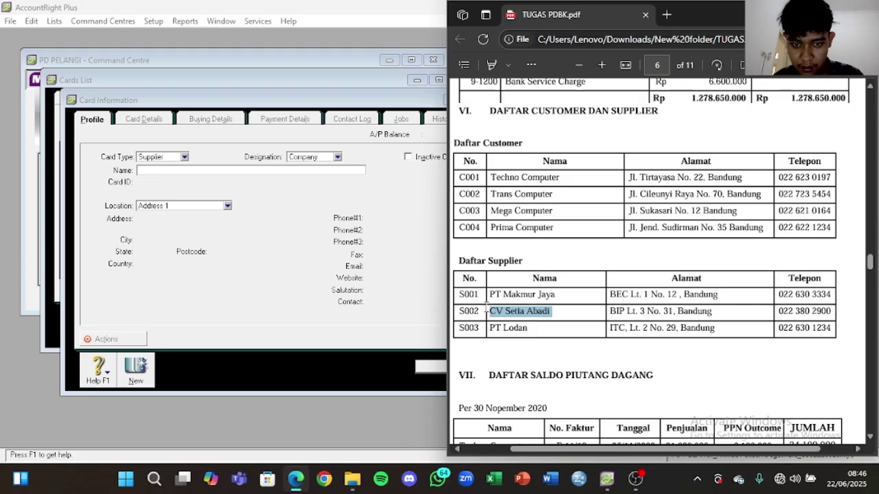
{"action": "left_click", "coordinate": [245, 169]}
{"action": "key", "text": "ctrl+v"}
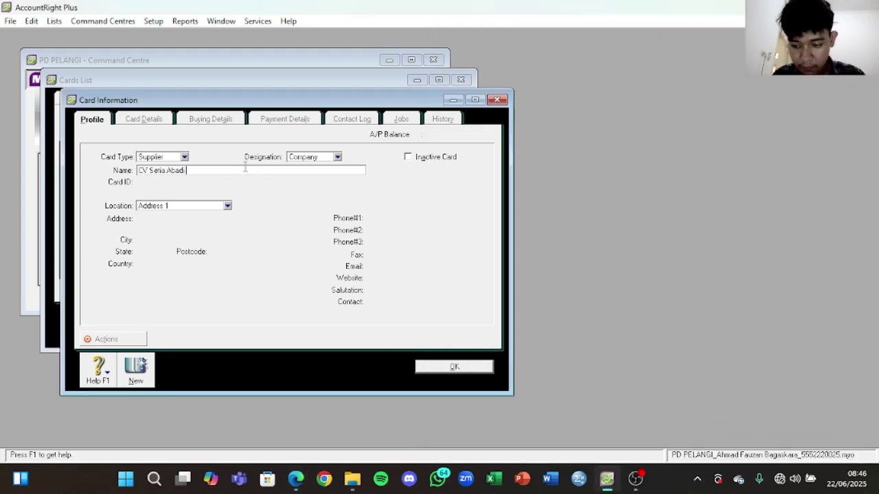
{"action": "key", "text": "Tab"}
{"action": "key", "text": "Caps_Lock"}
{"action": "type", "text": "S002"}
{"action": "key", "text": "Caps_Lock"}
{"action": "left_click", "coordinate": [295, 479]}
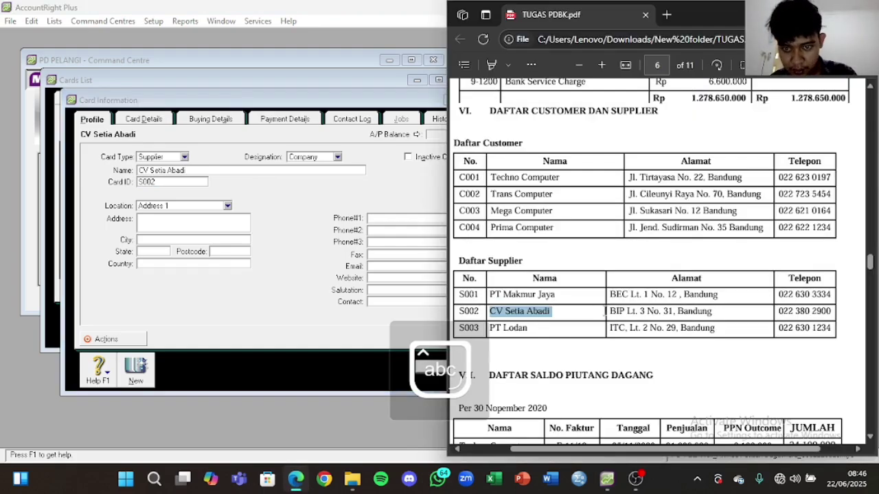
{"action": "left_click_drag", "start_coordinate": [609, 311], "coordinate": [677, 313]}
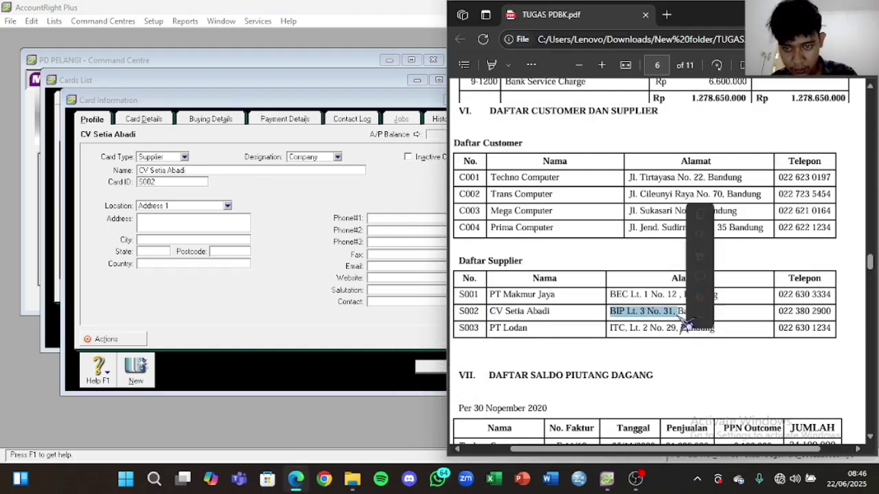
{"action": "left_click", "coordinate": [244, 221]}
{"action": "key", "text": "ctrl+v"}
{"action": "left_click", "coordinate": [194, 239]}
{"action": "type", "text": "B"}
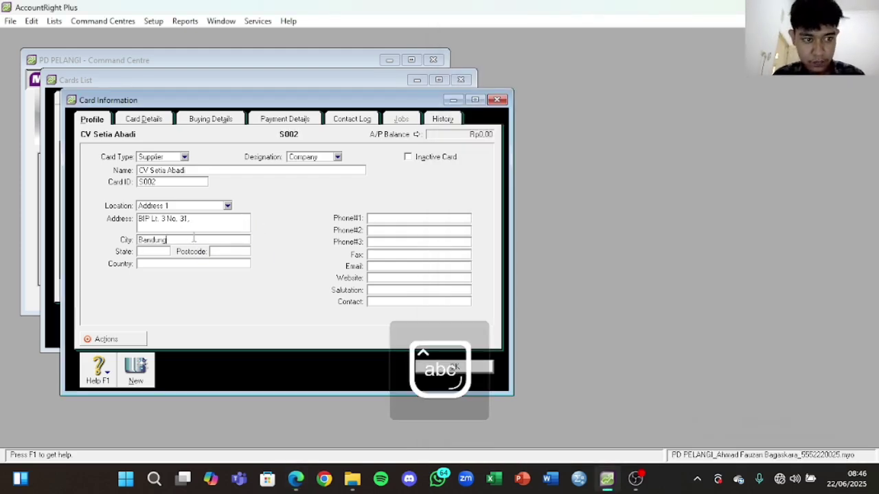
{"action": "type", "text": "andung"}
{"action": "left_click", "coordinate": [295, 478]}
{"action": "left_click", "coordinate": [780, 311]}
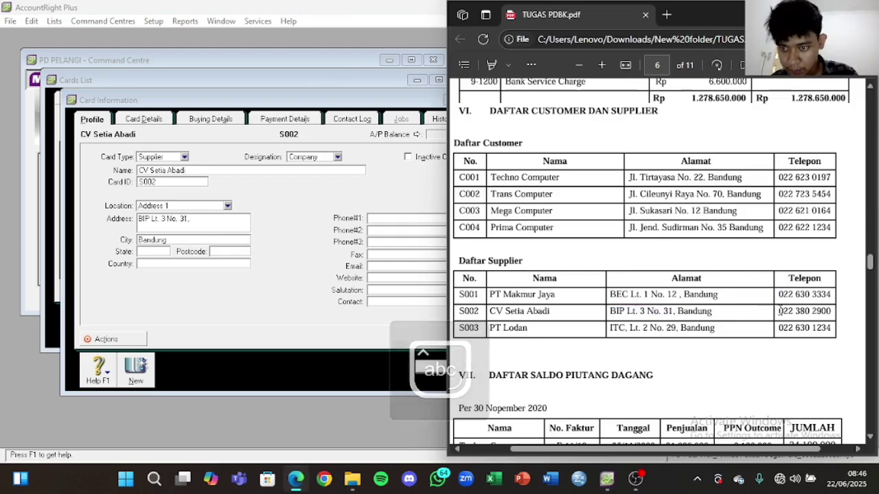
{"action": "left_click_drag", "start_coordinate": [780, 311], "coordinate": [831, 311]}
{"action": "key", "text": "ctrl+c"}
{"action": "left_click", "coordinate": [396, 220]}
{"action": "key", "text": "ctrl+v"}
{"action": "left_click", "coordinate": [441, 365]}
Step: Create a new supplier card named PT Lodan with card ID S003
{"action": "left_click", "coordinate": [147, 328]}
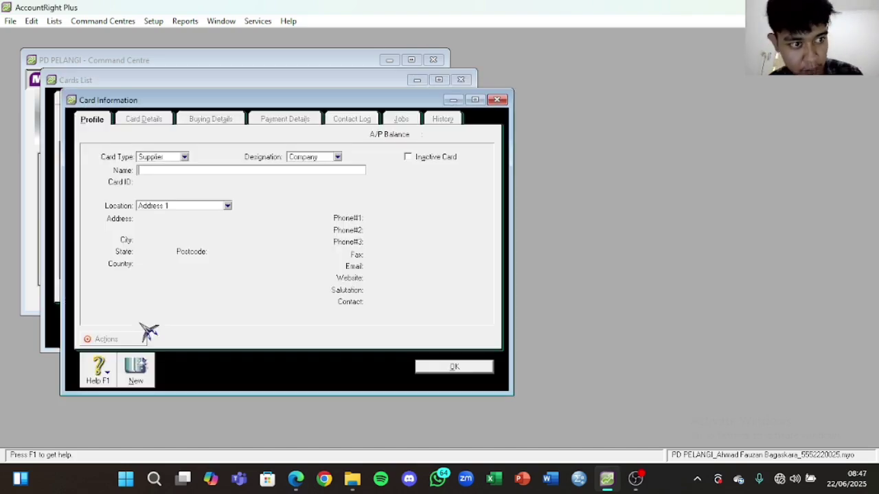
{"action": "left_click", "coordinate": [296, 480]}
{"action": "double_click", "coordinate": [515, 328]}
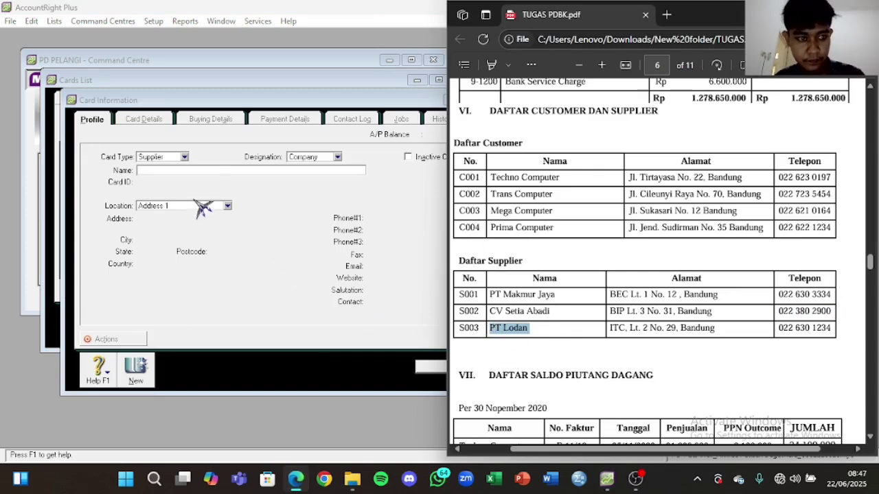
{"action": "left_click", "coordinate": [204, 170]}
{"action": "key", "text": "ctrl+v"}
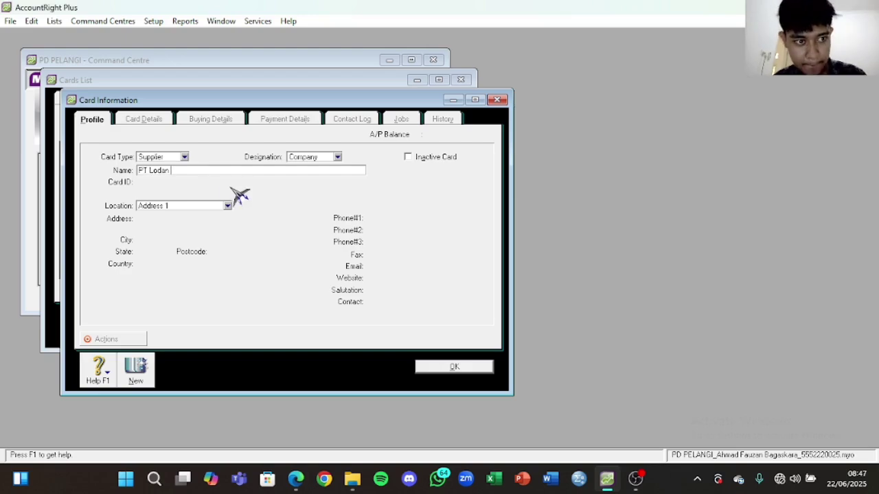
{"action": "key", "text": "Tab"}
{"action": "key", "text": "Caps_Lock"}
{"action": "type", "text": "S003"}
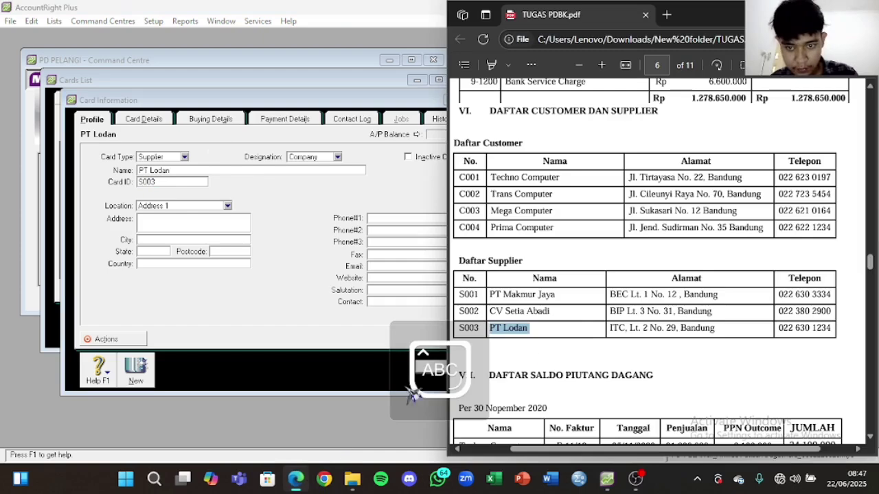
{"action": "left_click", "coordinate": [295, 478]}
{"action": "left_click_drag", "start_coordinate": [610, 328], "coordinate": [676, 324]}
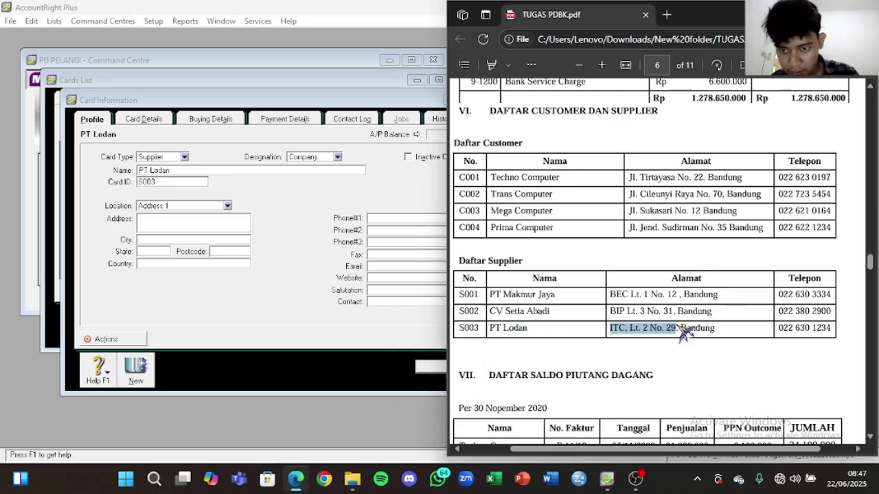
{"action": "left_click", "coordinate": [199, 225]}
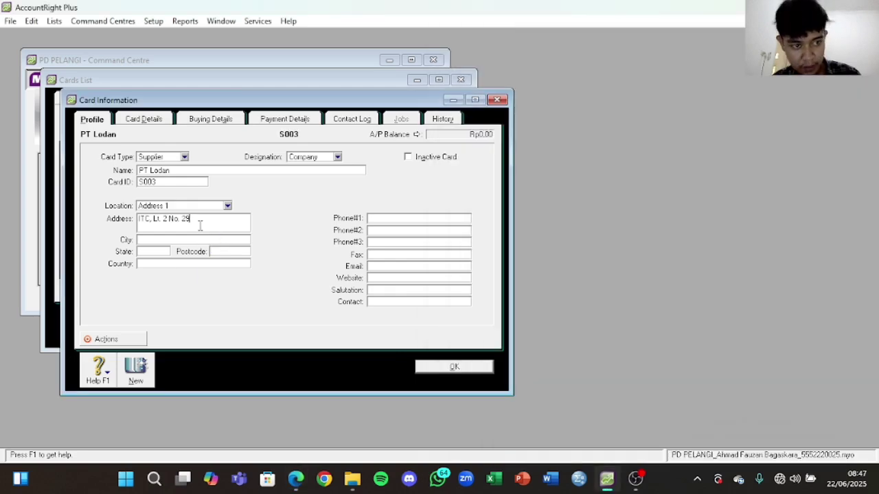
{"action": "left_click", "coordinate": [222, 239]}
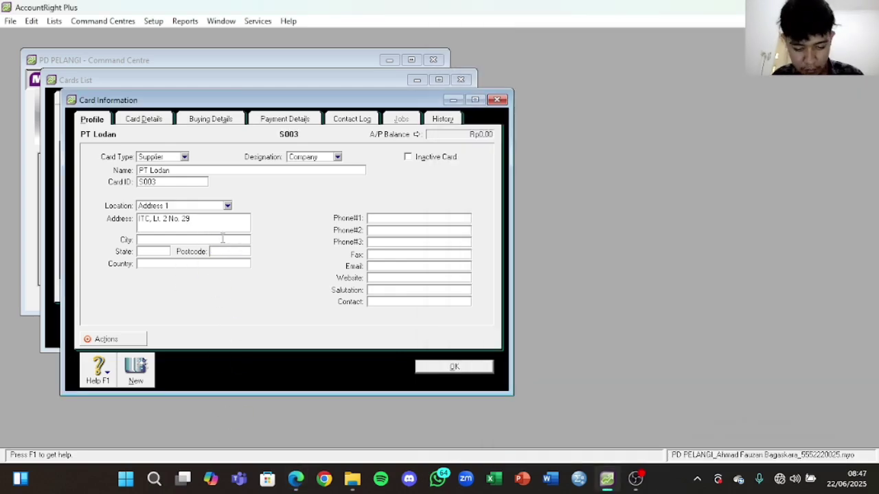
{"action": "type", "text": "Bandung"}
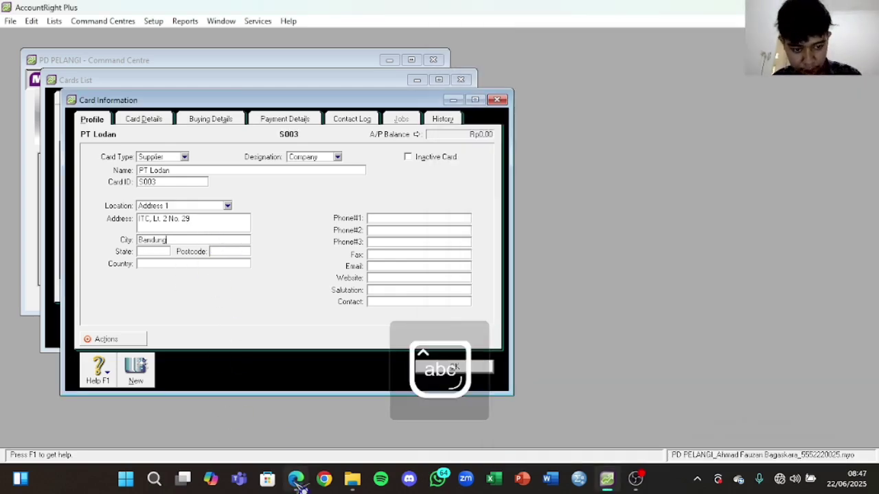
{"action": "left_click", "coordinate": [296, 479]}
{"action": "left_click_drag", "start_coordinate": [778, 328], "coordinate": [849, 324]}
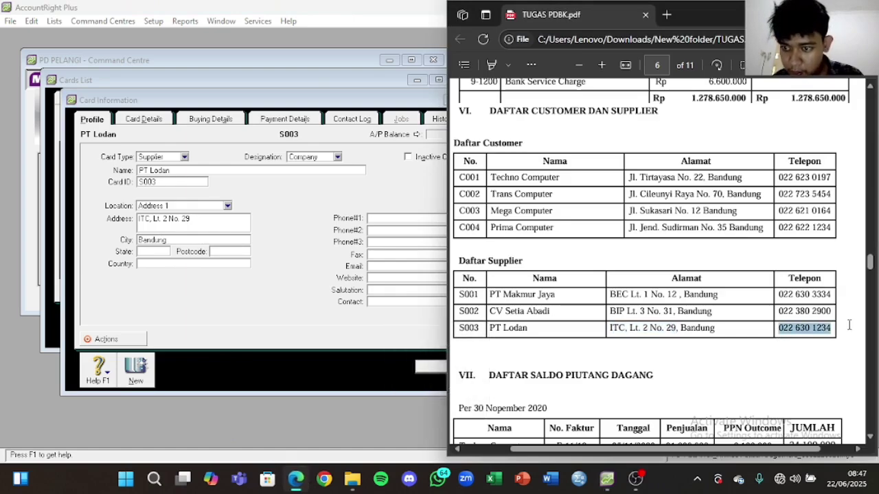
{"action": "key", "text": "ctrl+c"}
{"action": "left_click", "coordinate": [412, 218]}
{"action": "key", "text": "ctrl+v"}
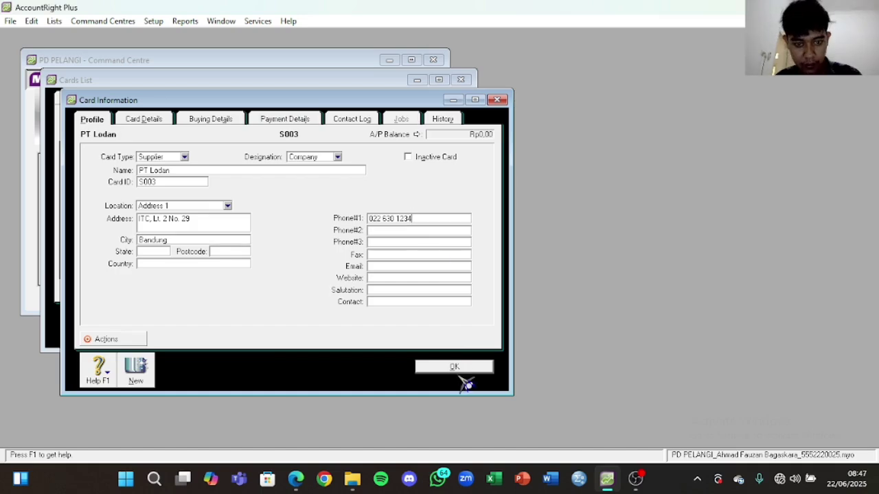
{"action": "left_click", "coordinate": [461, 369]}
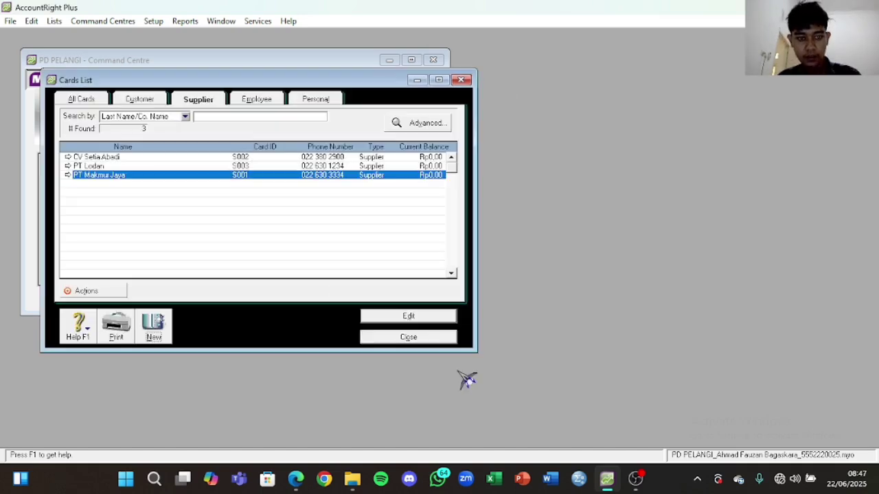
Step: Close the supplier Cards List and scroll the assignment PDF down to the next balances table
{"action": "left_click", "coordinate": [439, 339]}
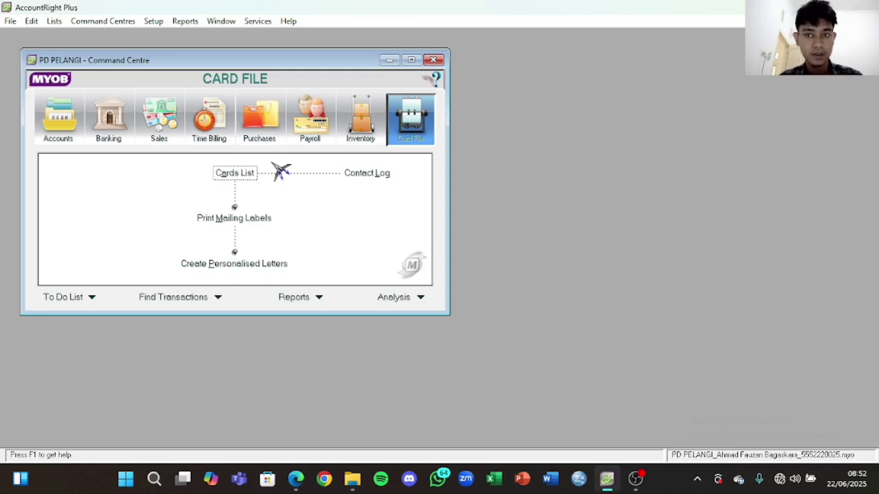
{"action": "left_click", "coordinate": [295, 479]}
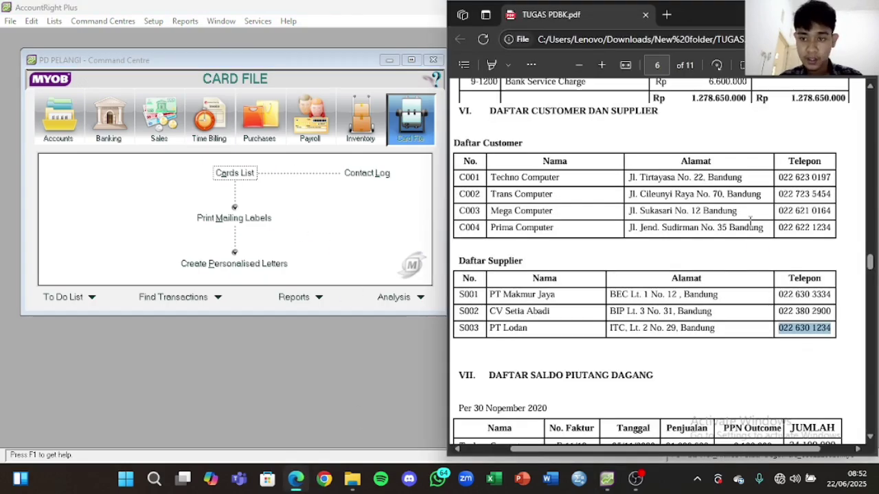
{"action": "scroll", "coordinate": [751, 221], "scroll_direction": "down", "scroll_amount": 5}
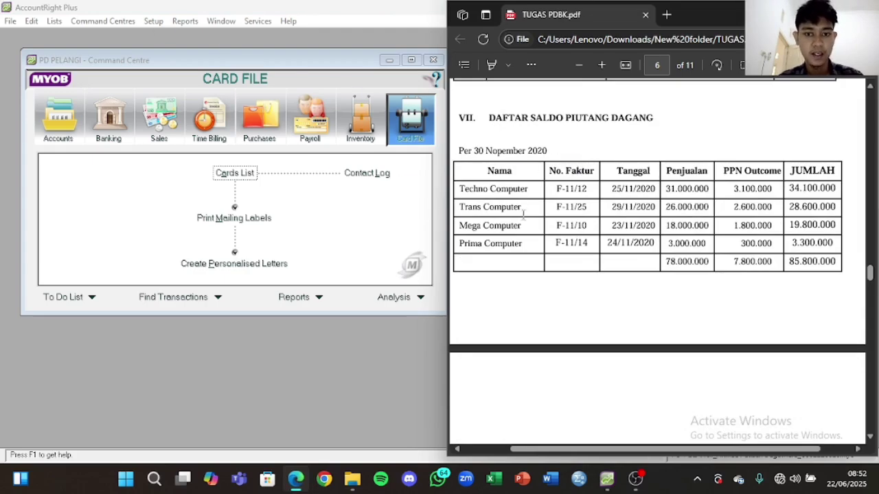
Step: From Setup > Balances > Customer Balances, add a historical sale for Techno Computer
{"action": "left_click", "coordinate": [160, 22]}
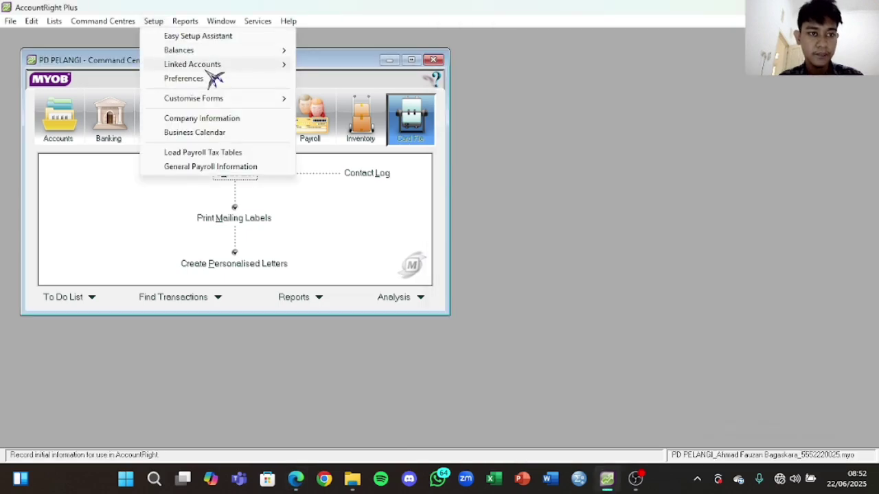
{"action": "mouse_move", "coordinate": [275, 53]}
{"action": "left_click", "coordinate": [347, 78]}
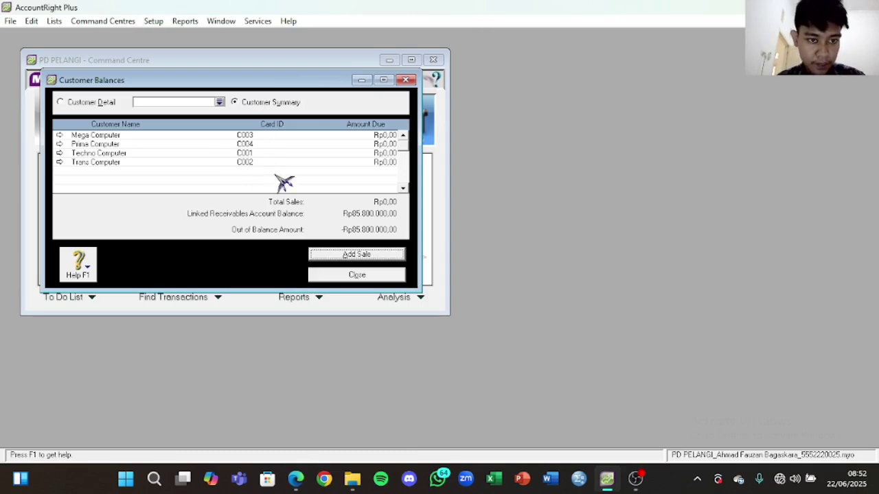
{"action": "left_click", "coordinate": [347, 255]}
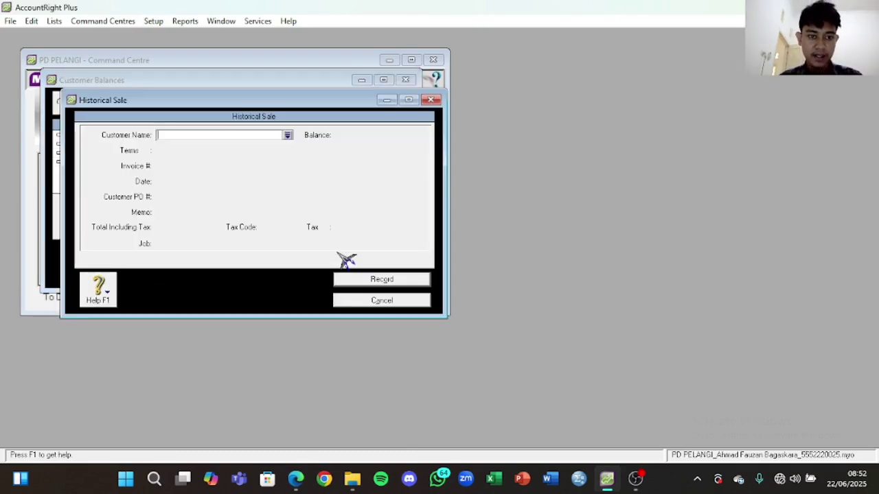
{"action": "left_click", "coordinate": [288, 135]}
{"action": "left_click", "coordinate": [368, 186]}
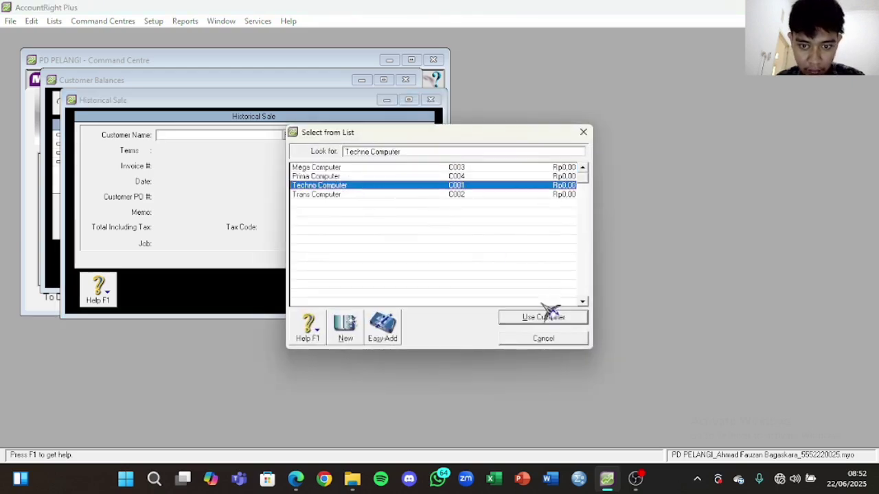
{"action": "left_click", "coordinate": [543, 320]}
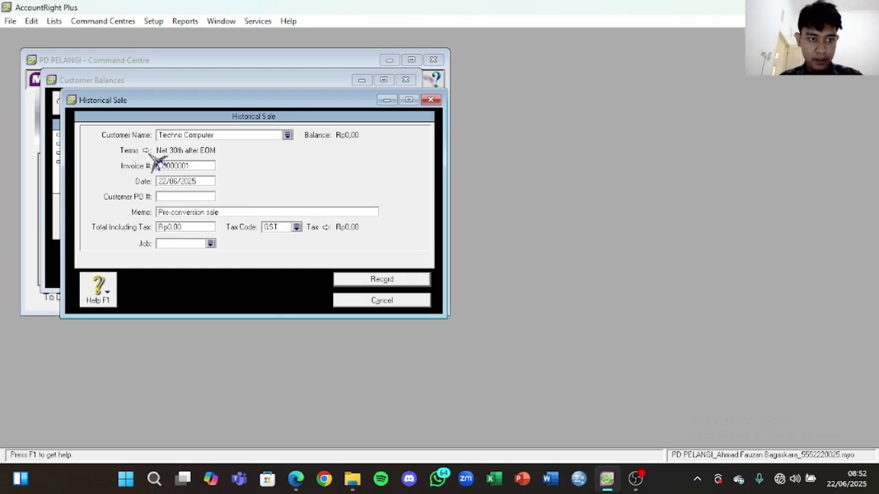
Step: Change the sale's credit terms to payment due in 30 days (Net 30)
{"action": "left_click", "coordinate": [147, 151]}
{"action": "left_click", "coordinate": [512, 158]}
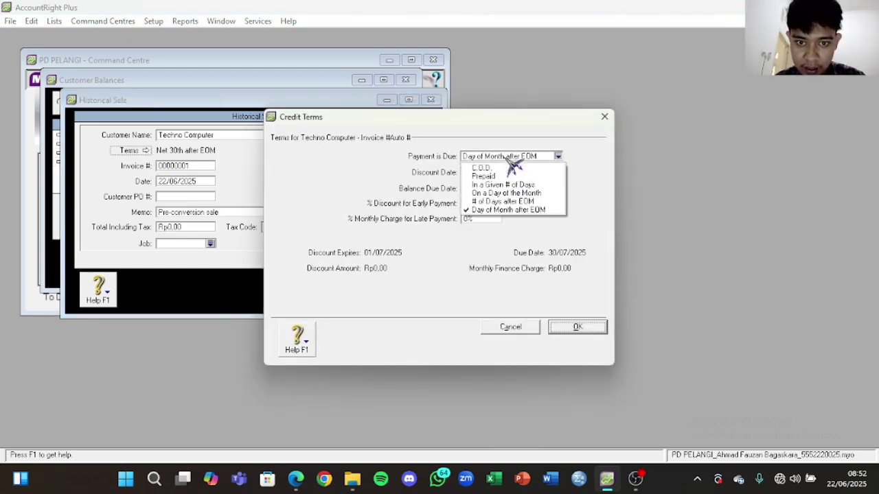
{"action": "left_click", "coordinate": [525, 175]}
{"action": "left_click", "coordinate": [529, 157]}
{"action": "left_click", "coordinate": [508, 171]}
{"action": "left_click", "coordinate": [480, 190]}
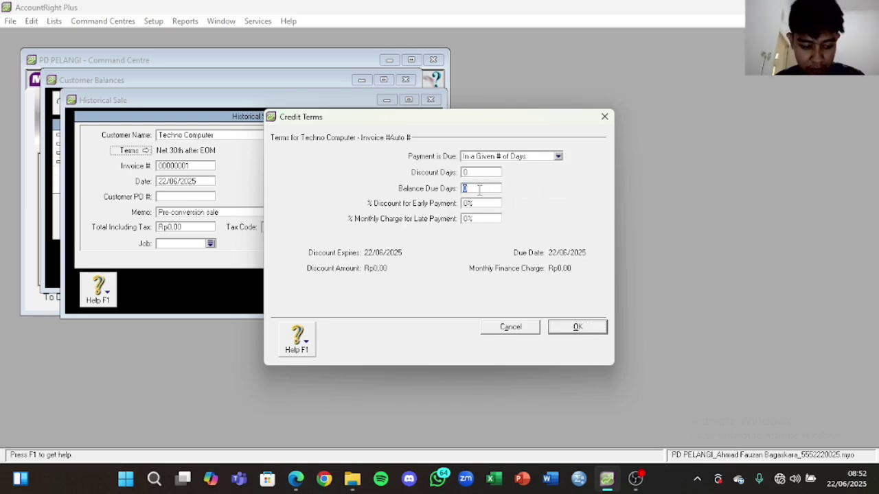
{"action": "left_click", "coordinate": [577, 328]}
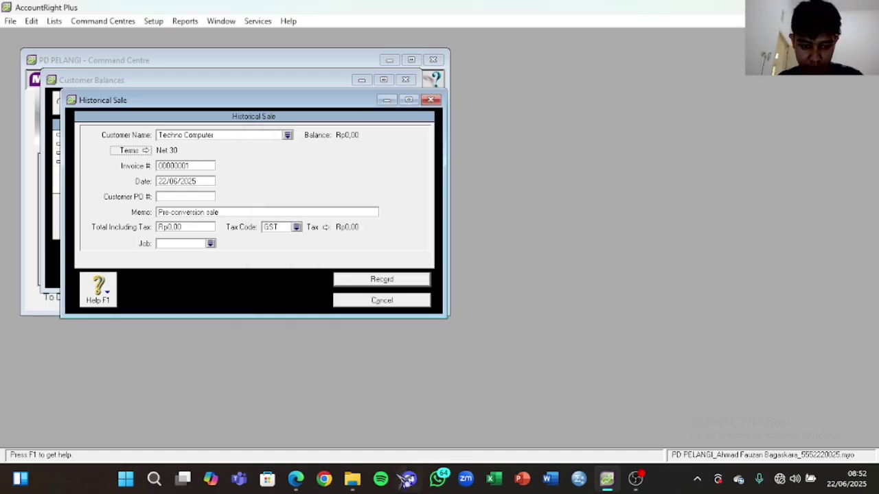
Step: Enter invoice F-11/12 and the sale date 25/11/2020 from the assignment PDF
{"action": "left_click", "coordinate": [296, 479]}
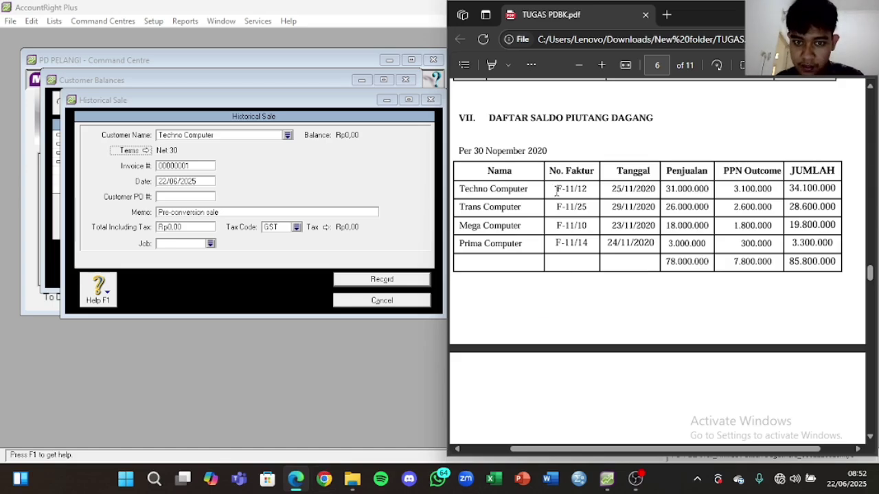
{"action": "left_click_drag", "start_coordinate": [556, 192], "coordinate": [589, 192]}
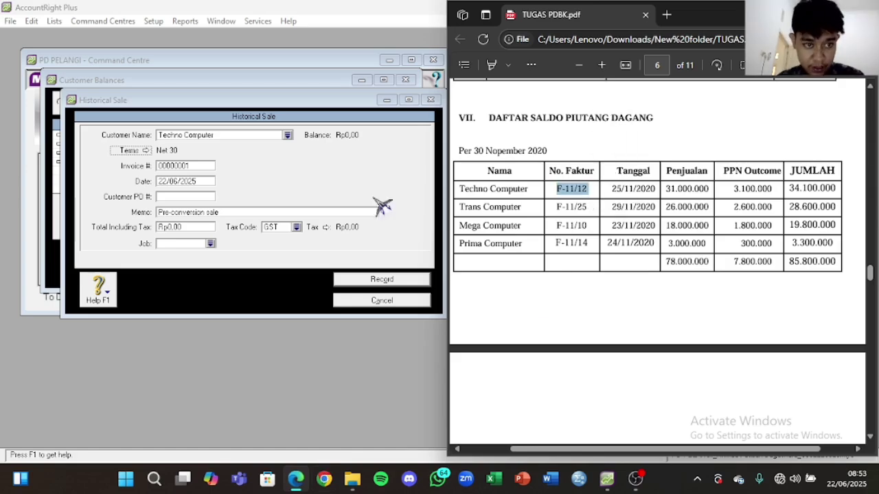
{"action": "left_click", "coordinate": [200, 166]}
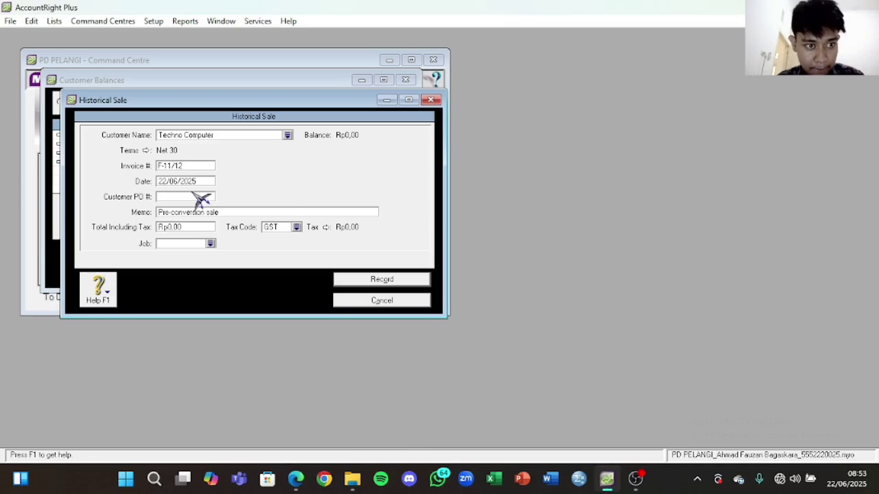
{"action": "left_click", "coordinate": [196, 181]}
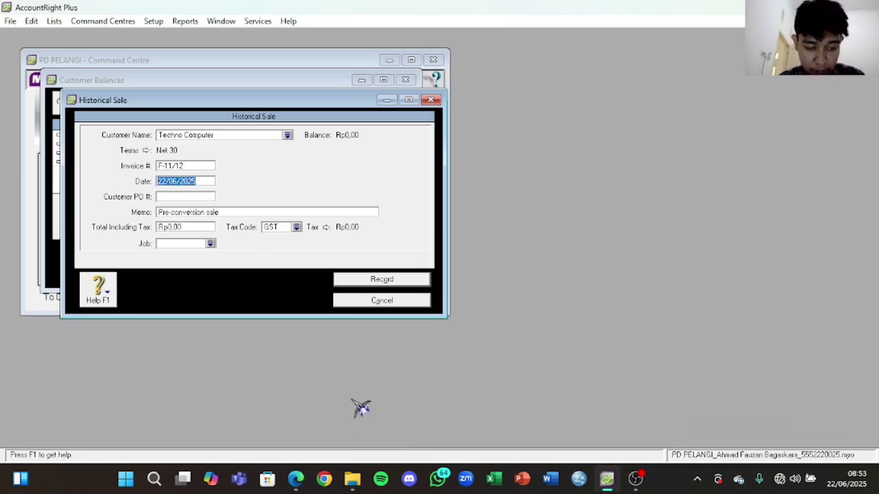
{"action": "left_click", "coordinate": [300, 480]}
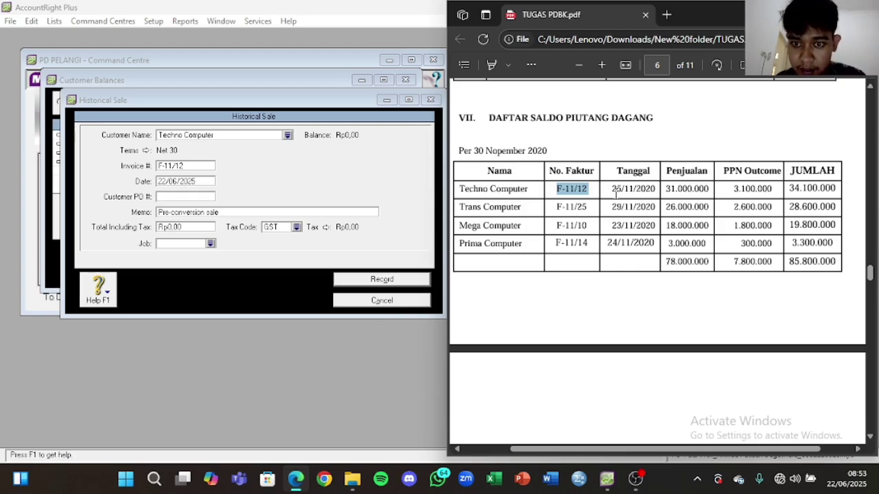
{"action": "left_click_drag", "start_coordinate": [610, 188], "coordinate": [658, 189]}
{"action": "key", "text": "ctrl+c"}
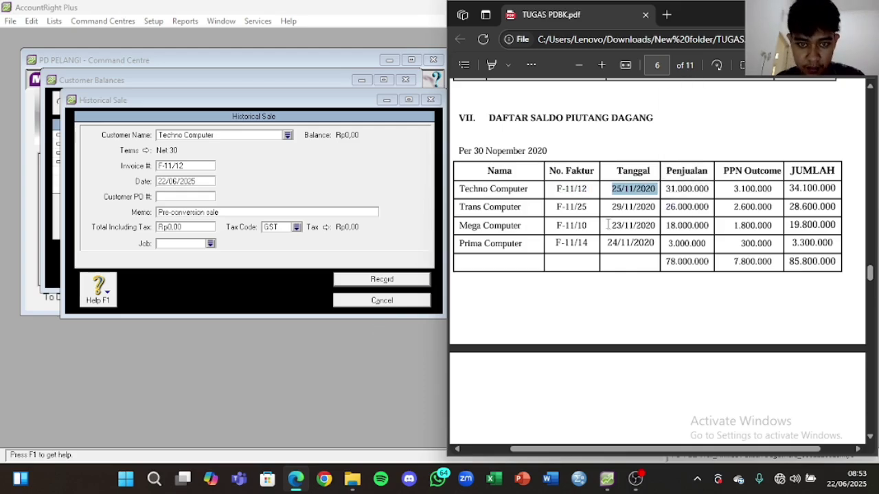
{"action": "left_click", "coordinate": [199, 182]}
{"action": "left_click", "coordinate": [182, 183]}
{"action": "key", "text": "ctrl+v"}
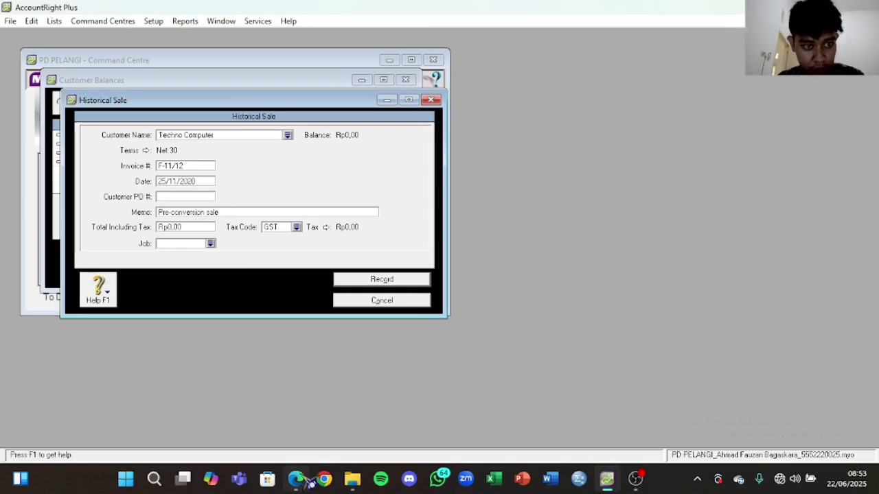
Step: Replace the memo with 'Saldo Awal Piutang Dagang'
{"action": "left_click", "coordinate": [216, 212]}
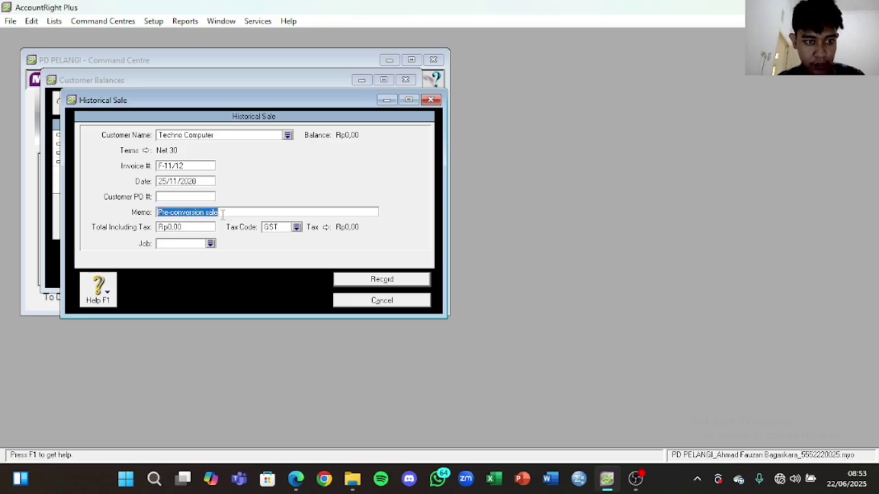
{"action": "key", "text": "Caps_Lock"}
{"action": "type", "text": "S"}
{"action": "key", "text": "Caps_Lock"}
{"action": "type", "text": "aldo"}
{"action": "key", "text": "Caps_Lock"}
{"action": "type", "text": "A"}
{"action": "key", "text": "Caps_Lock"}
{"action": "type", "text": "wal"}
{"action": "key", "text": "Caps_Lock"}
{"action": "type", "text": "P"}
{"action": "key", "text": "Caps_Lock"}
{"action": "type", "text": "iutang"}
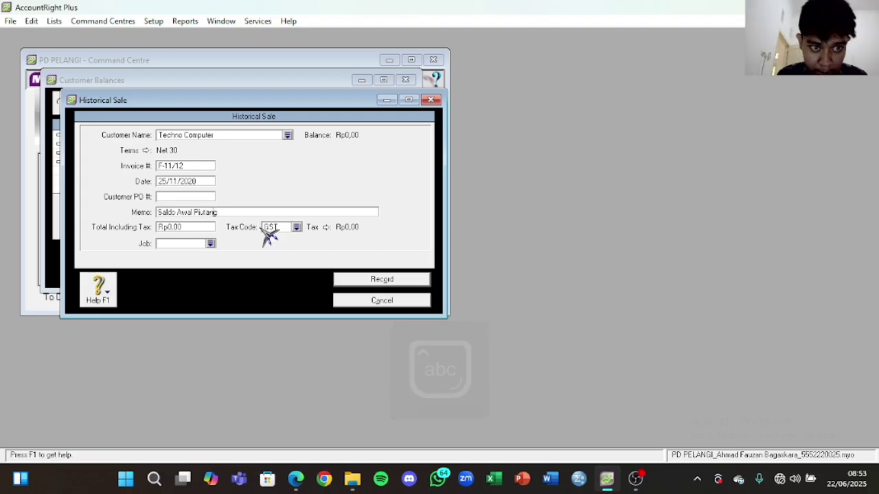
{"action": "key", "text": "Caps_Lock"}
{"action": "key", "text": "Caps_Lock"}
{"action": "key", "text": "Caps_Lock"}
{"action": "type", "text": "D"}
{"action": "key", "text": "Caps_Lock"}
{"action": "type", "text": "agang"}
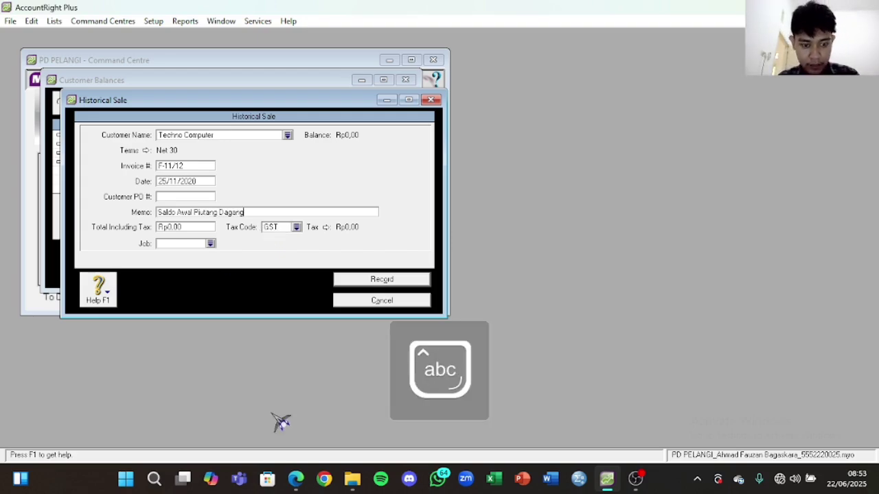
Step: Set Total Including Tax to 34.100.000, copied from the PDF
{"action": "left_click", "coordinate": [296, 478]}
{"action": "left_click_drag", "start_coordinate": [665, 189], "coordinate": [707, 189]}
{"action": "right_click", "coordinate": [710, 188]}
{"action": "left_click", "coordinate": [730, 89]}
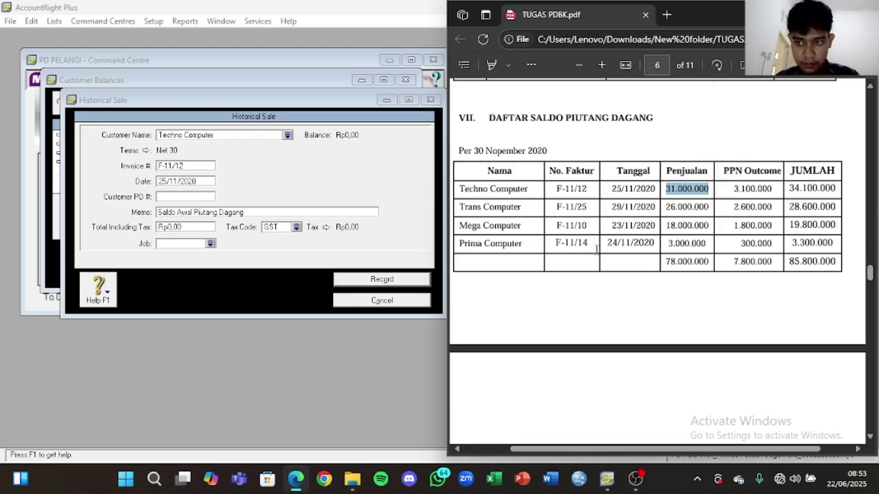
{"action": "left_click", "coordinate": [800, 187]}
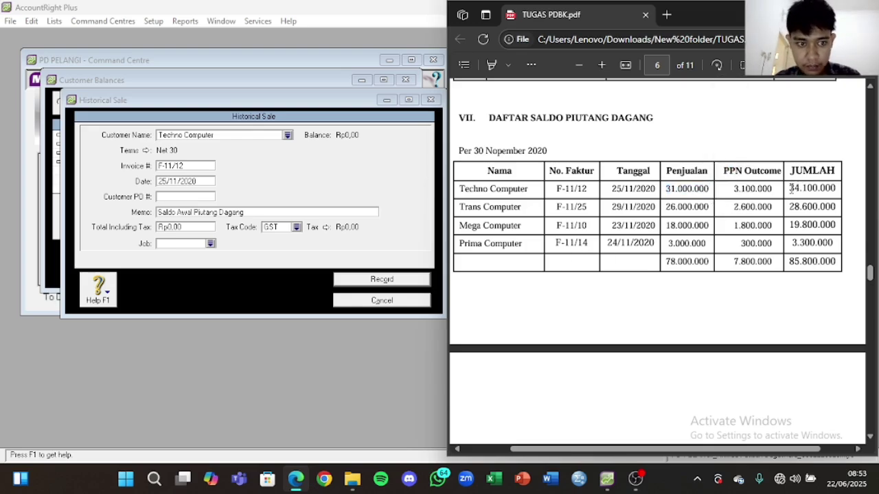
{"action": "left_click_drag", "start_coordinate": [791, 188], "coordinate": [817, 184]}
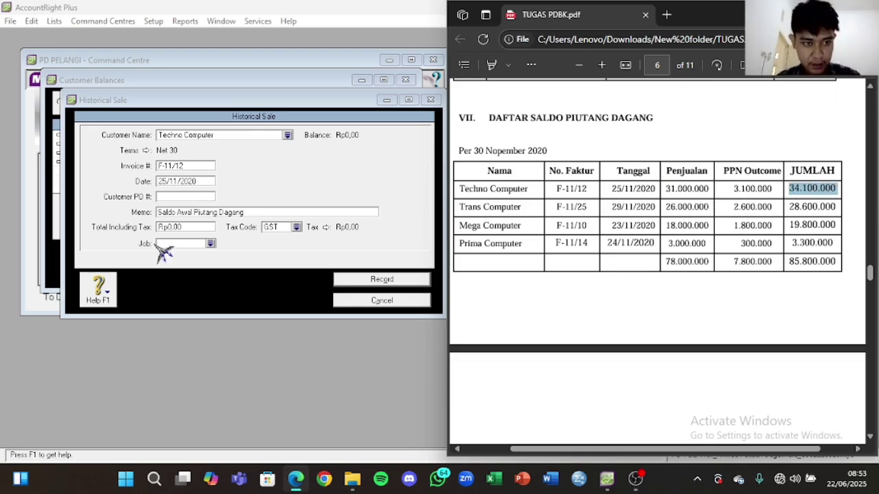
{"action": "left_click", "coordinate": [197, 225]}
{"action": "key", "text": "ctrl+v"}
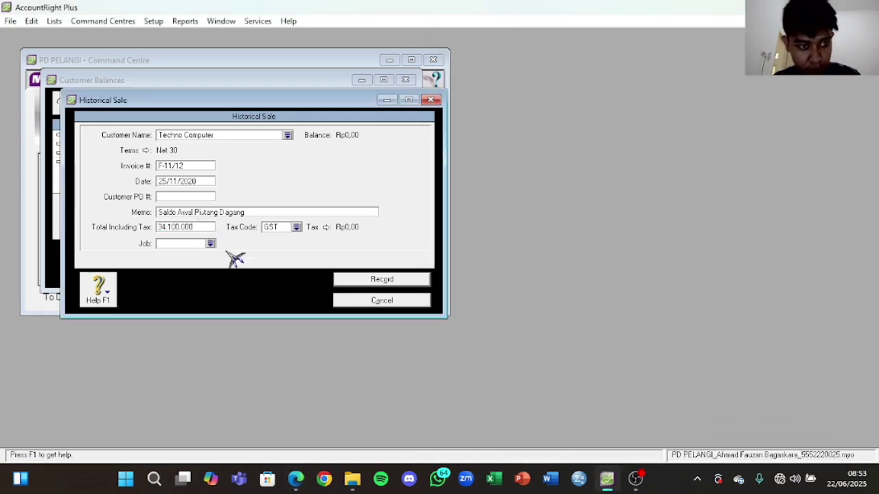
Step: Keep GST as the tax code and record the historical sale, acknowledging the warning
{"action": "left_click", "coordinate": [297, 227]}
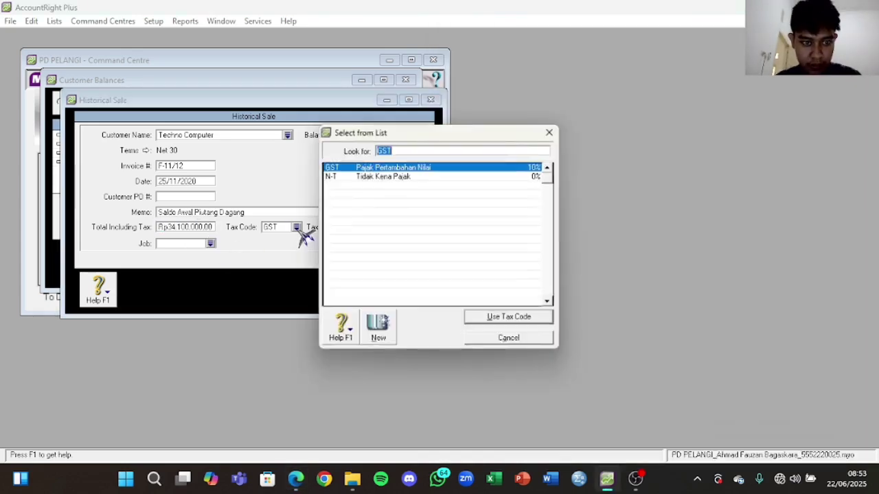
{"action": "double_click", "coordinate": [416, 168]}
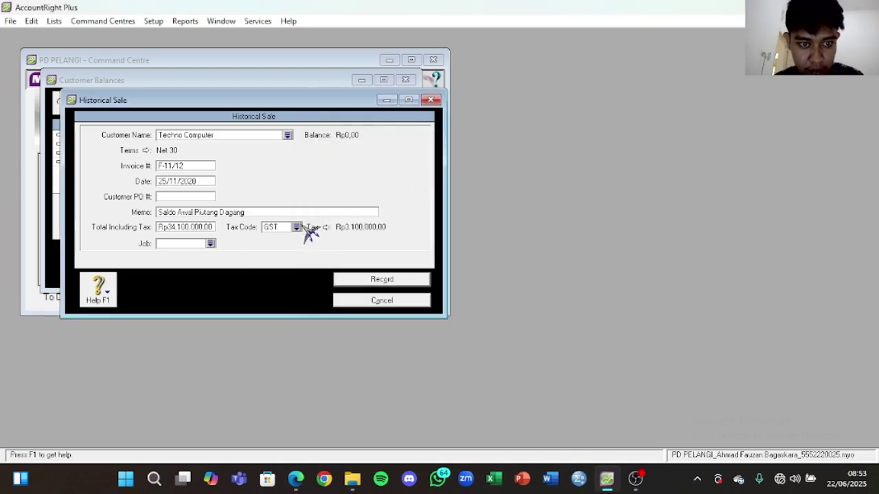
{"action": "left_click", "coordinate": [297, 227]}
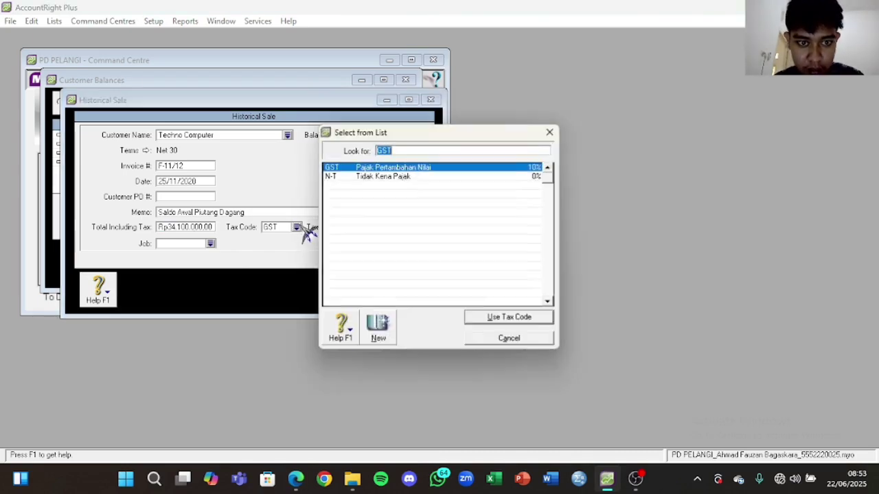
{"action": "left_click", "coordinate": [524, 320]}
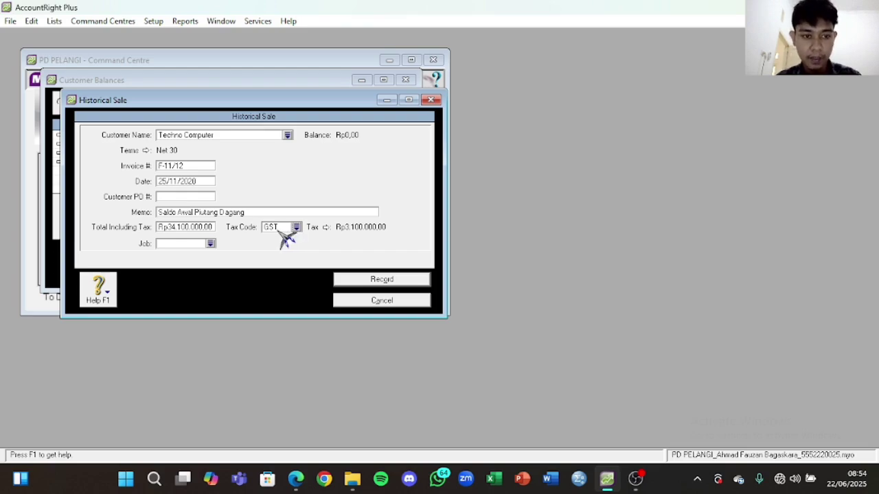
{"action": "left_click", "coordinate": [392, 281]}
{"action": "left_click", "coordinate": [452, 284]}
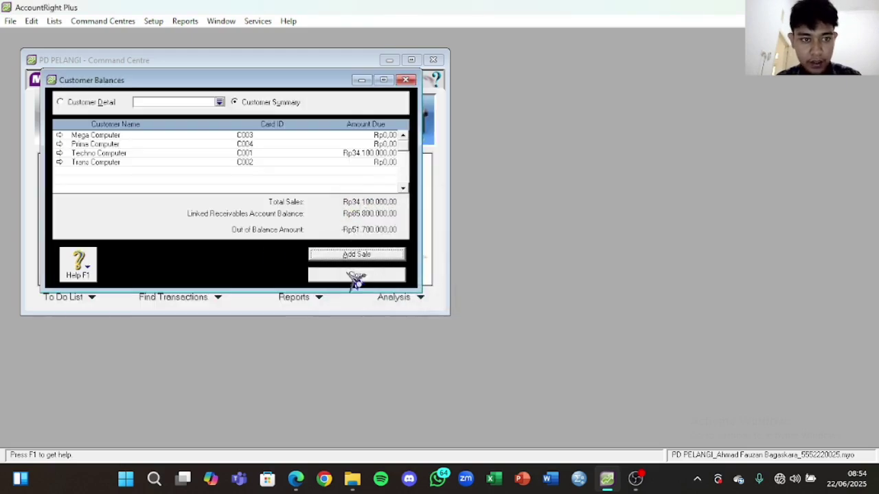
Step: Start a new historical sale for Trans Computer with Net 30 credit terms
{"action": "left_click", "coordinate": [371, 258]}
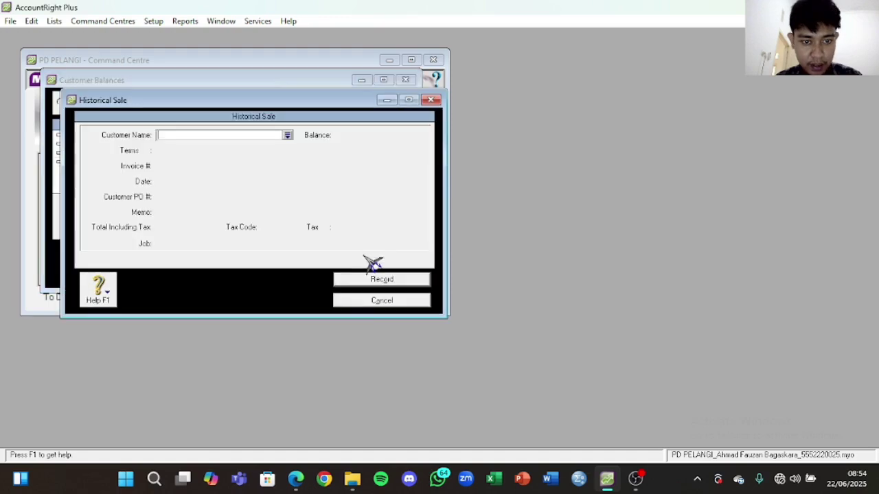
{"action": "left_click", "coordinate": [288, 136]}
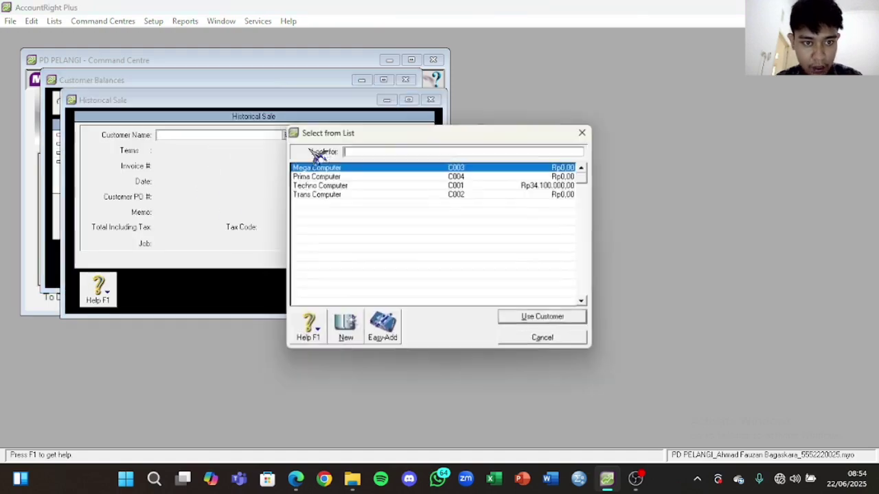
{"action": "left_click", "coordinate": [431, 195]}
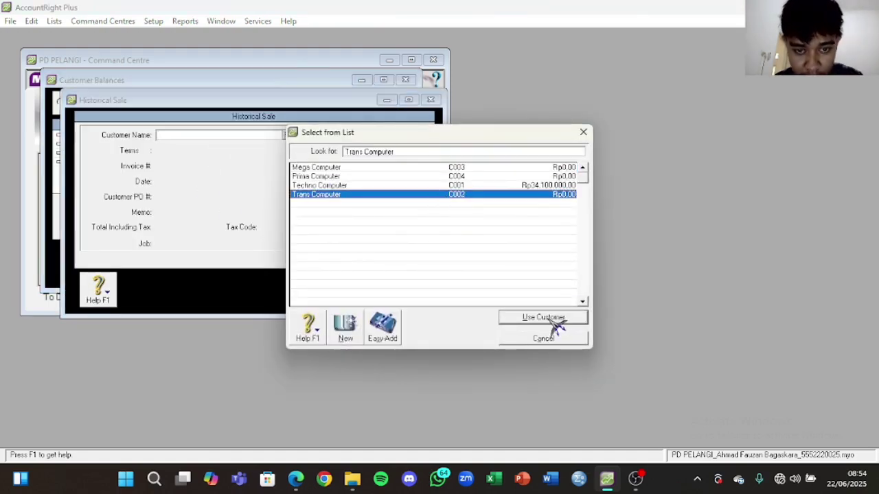
{"action": "left_click", "coordinate": [552, 320]}
{"action": "left_click", "coordinate": [148, 151]}
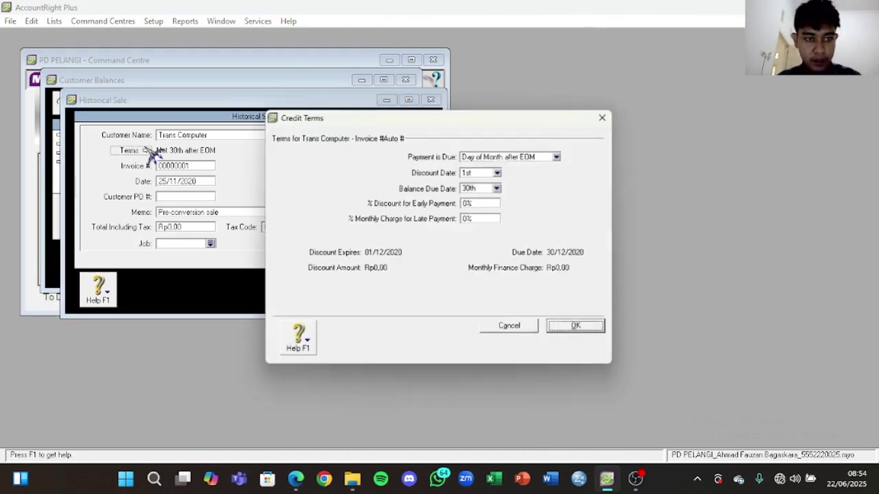
{"action": "left_click", "coordinate": [554, 157]}
{"action": "left_click", "coordinate": [508, 183]}
{"action": "left_click", "coordinate": [473, 189]}
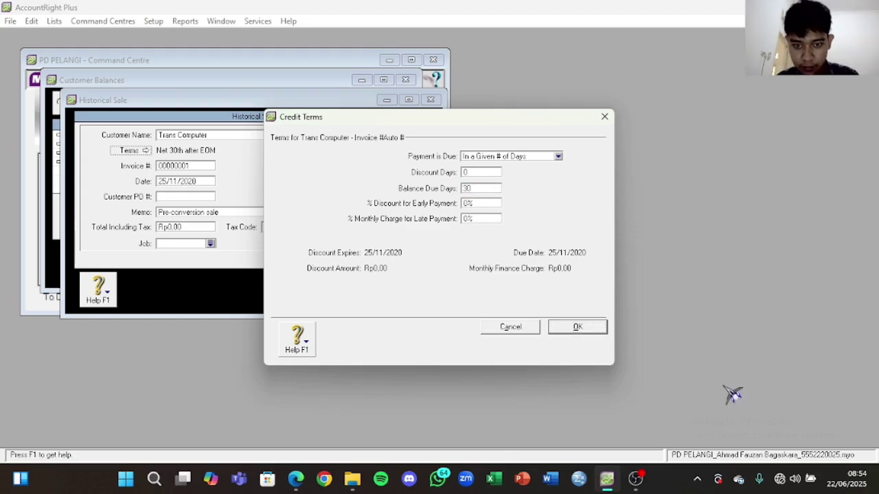
{"action": "left_click", "coordinate": [591, 330]}
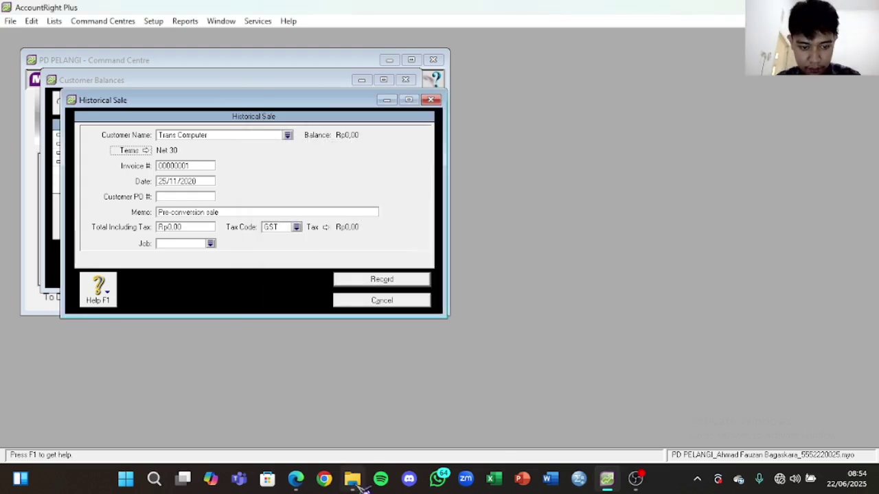
Step: Copy invoice number F-11/25 and sale date 29/11/2020 from the receivables PDF into the sale
{"action": "left_click", "coordinate": [295, 478]}
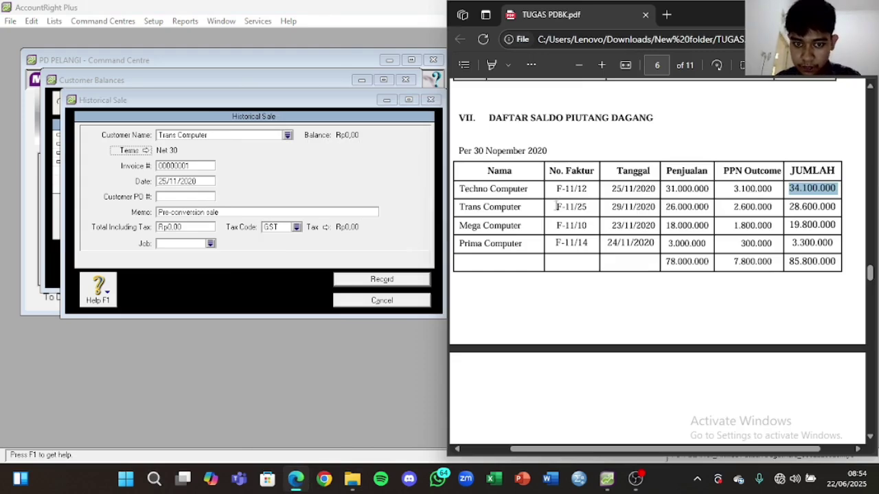
{"action": "left_click_drag", "start_coordinate": [556, 206], "coordinate": [593, 206]}
{"action": "left_click", "coordinate": [199, 165]}
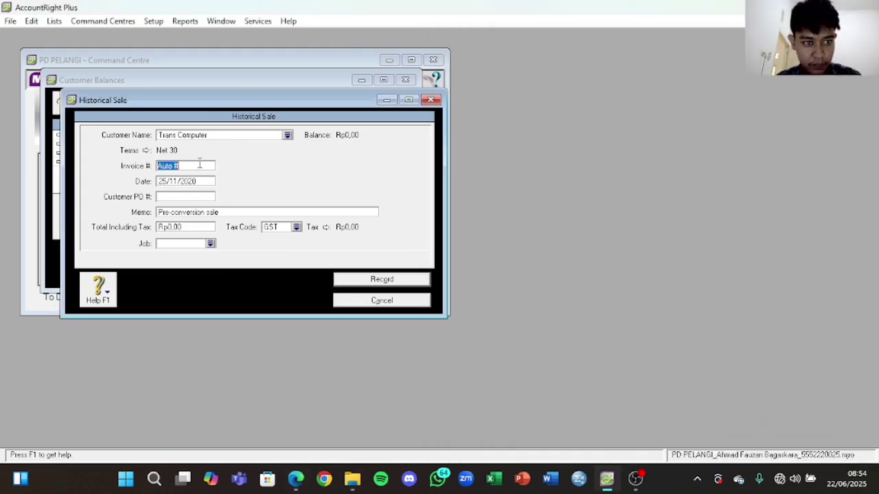
{"action": "left_click", "coordinate": [297, 478]}
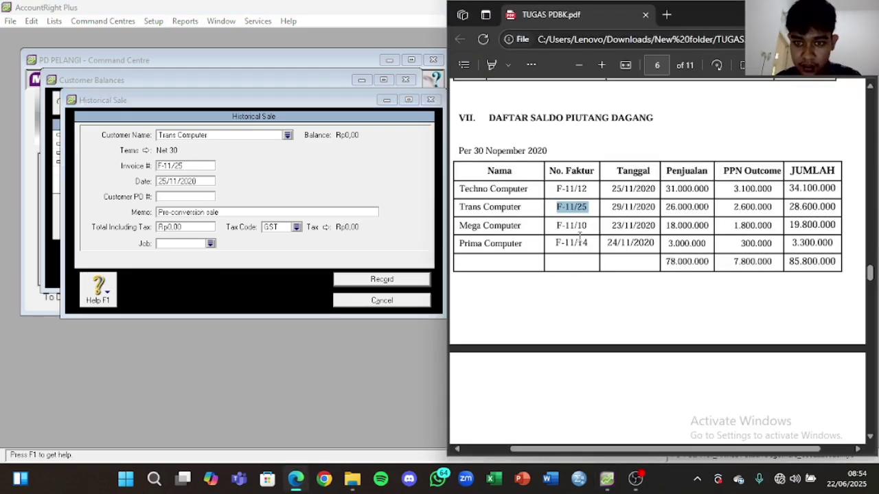
{"action": "left_click_drag", "start_coordinate": [611, 206], "coordinate": [642, 207]}
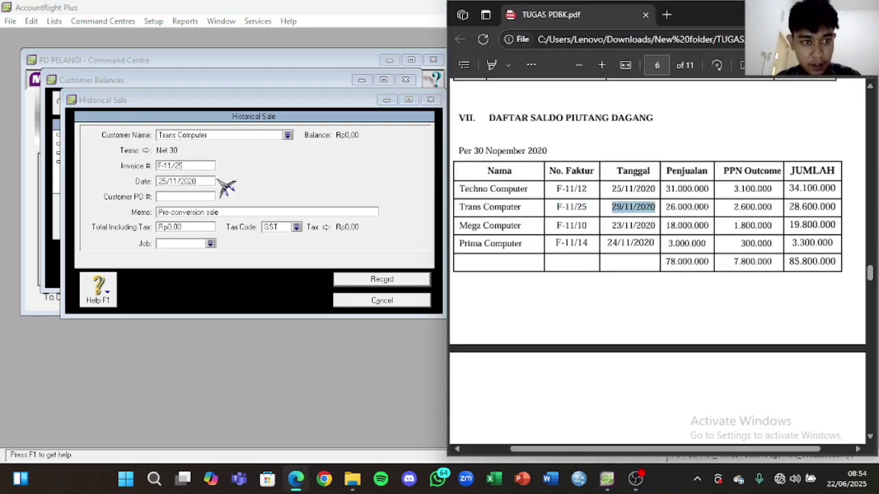
{"action": "left_click", "coordinate": [195, 182]}
{"action": "type", "text": "29/11/2020"}
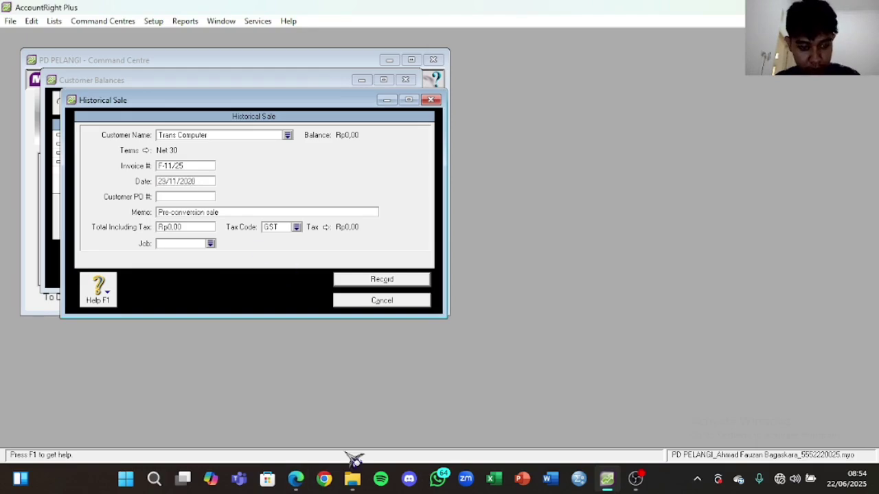
Step: Paste 28.600.000 from the PDF as the sale's Total Including Tax
{"action": "left_click", "coordinate": [297, 478]}
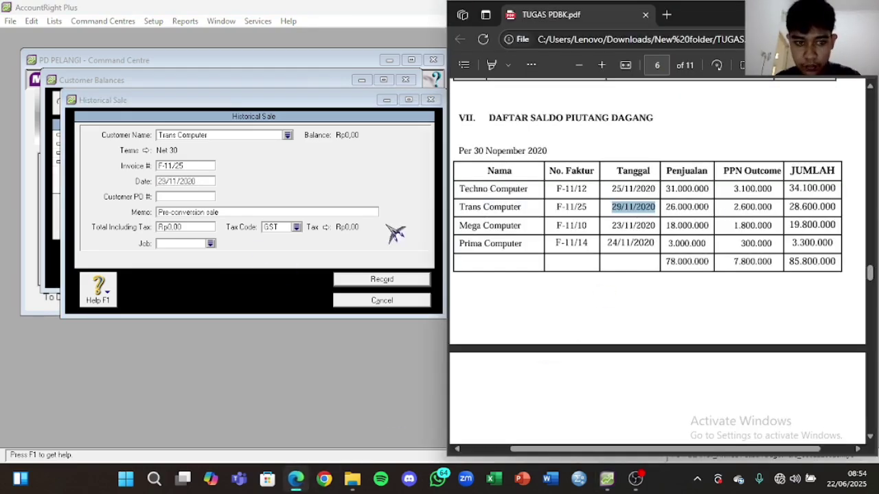
{"action": "left_click_drag", "start_coordinate": [790, 207], "coordinate": [836, 208]}
{"action": "key", "text": "ctrl+c"}
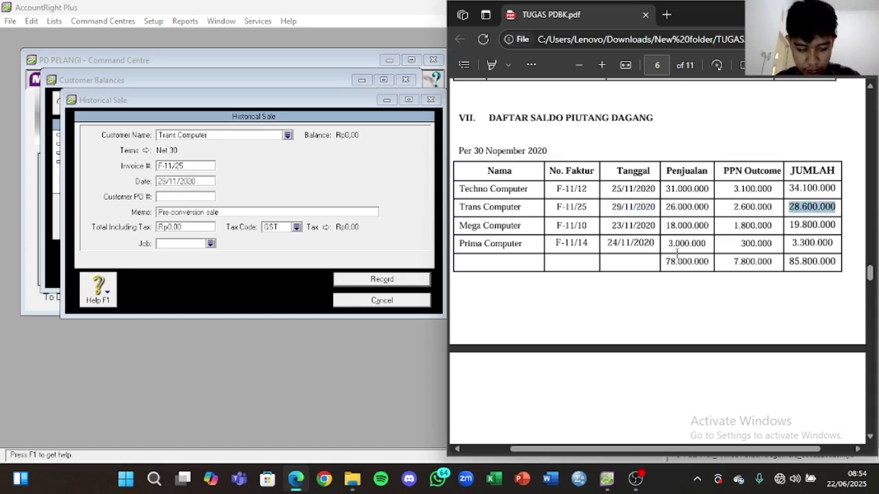
{"action": "left_click", "coordinate": [200, 228]}
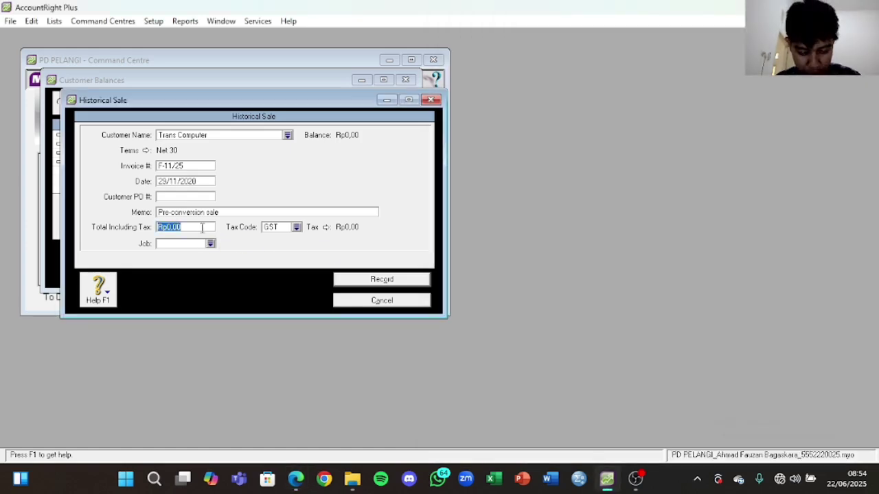
{"action": "key", "text": "ctrl+v"}
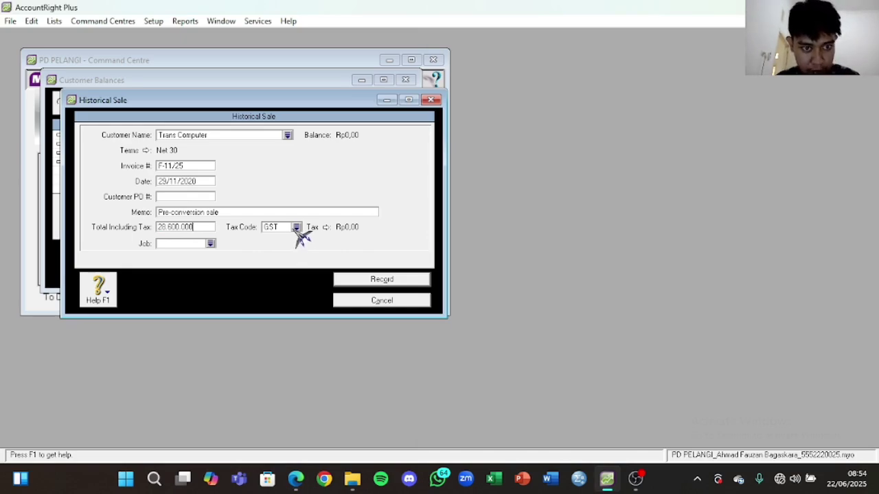
{"action": "double_click", "coordinate": [197, 228]}
{"action": "left_click", "coordinate": [295, 479]}
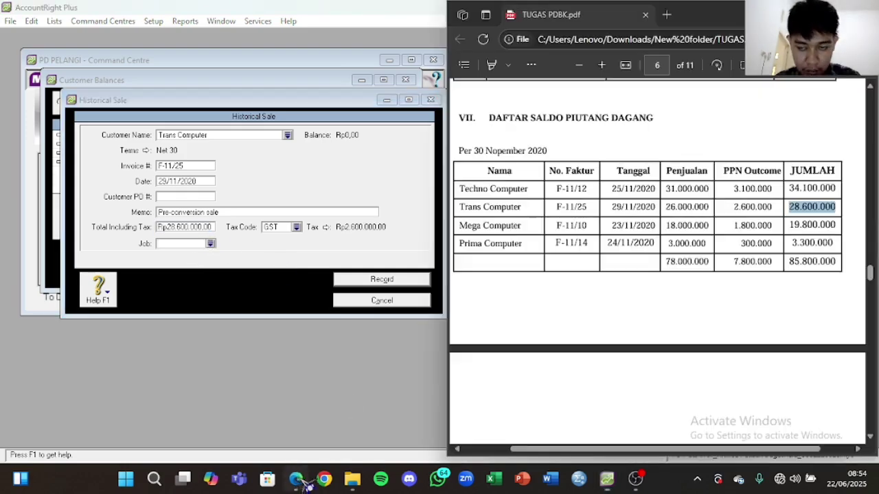
{"action": "left_click", "coordinate": [338, 253]}
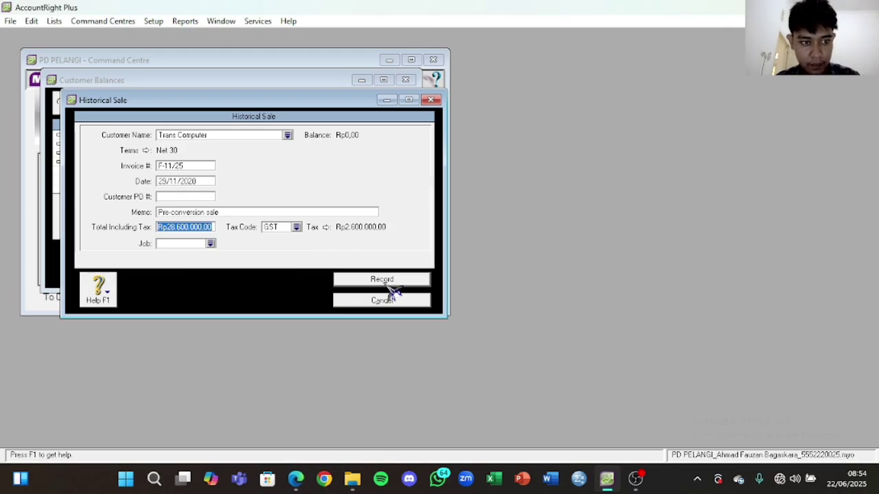
Step: Change the memo to 'Saldo Awal Piutang Dagang' and record the sale, acknowledging the notice
{"action": "left_click", "coordinate": [310, 213]}
{"action": "key", "text": "Caps_Lock"}
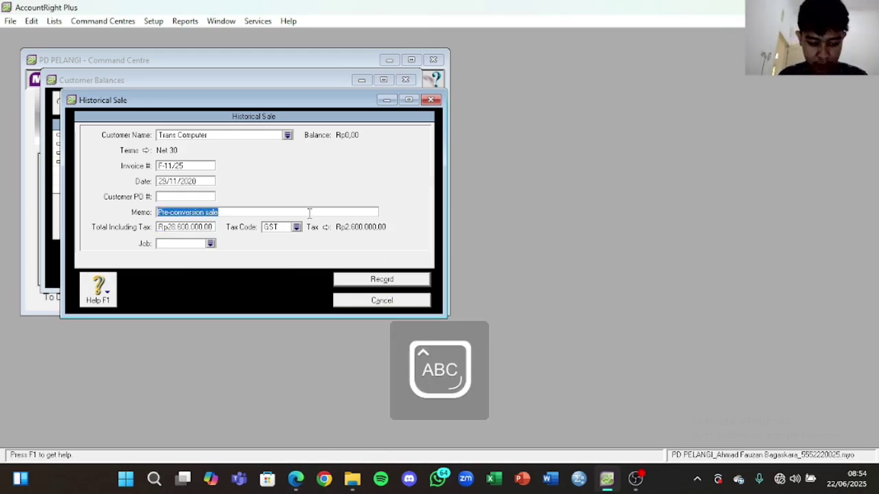
{"action": "type", "text": "S"}
{"action": "key", "text": "Caps_Lock"}
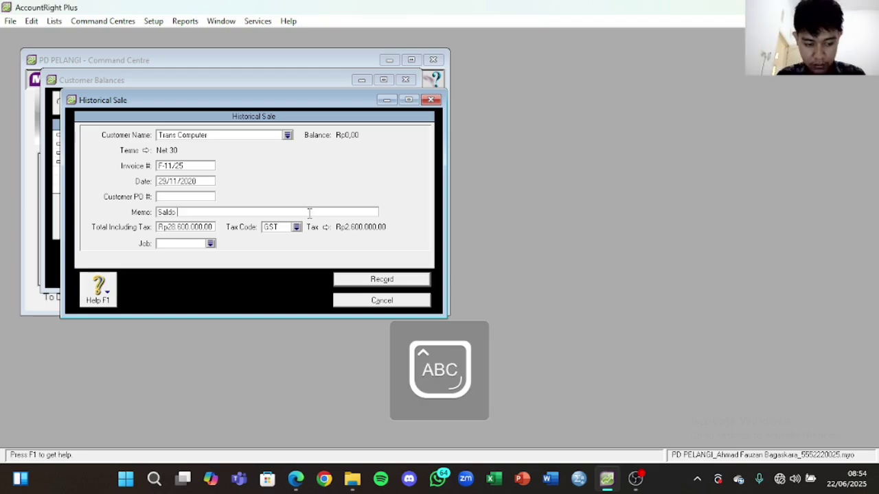
{"action": "type", "text": "aldo Awal Piutang"}
{"action": "key", "text": "Caps_Lock"}
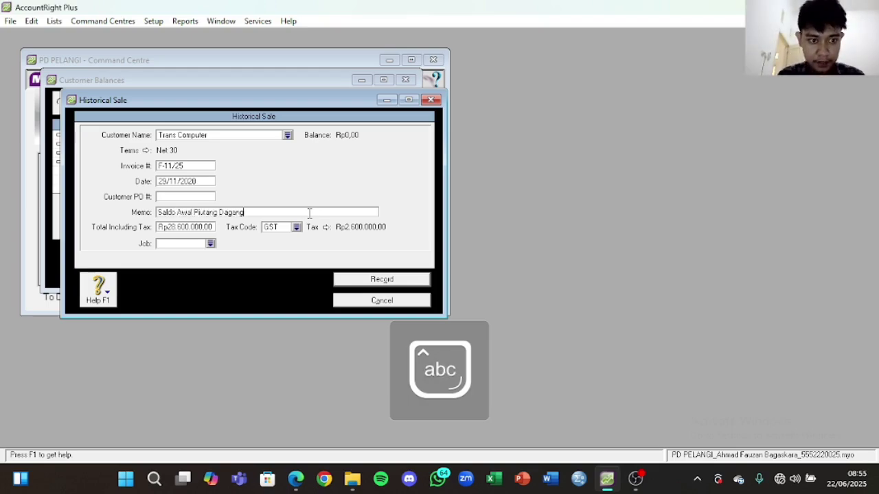
{"action": "left_click", "coordinate": [374, 282]}
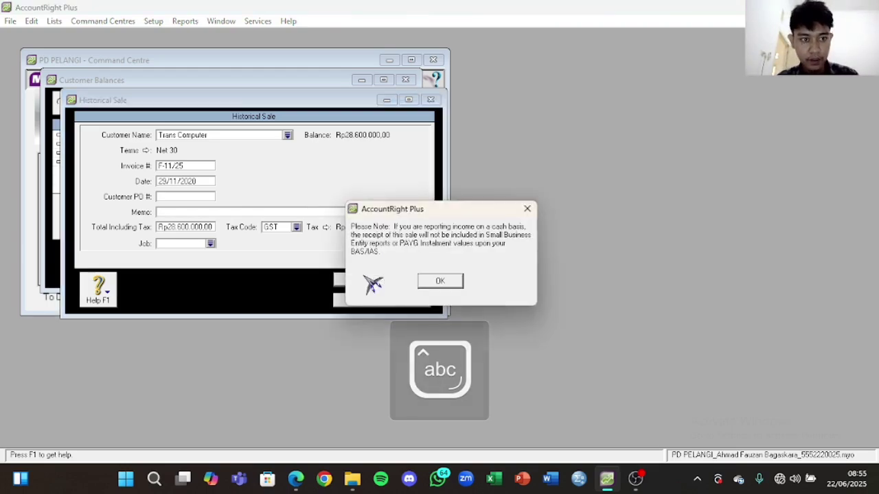
{"action": "left_click", "coordinate": [435, 278]}
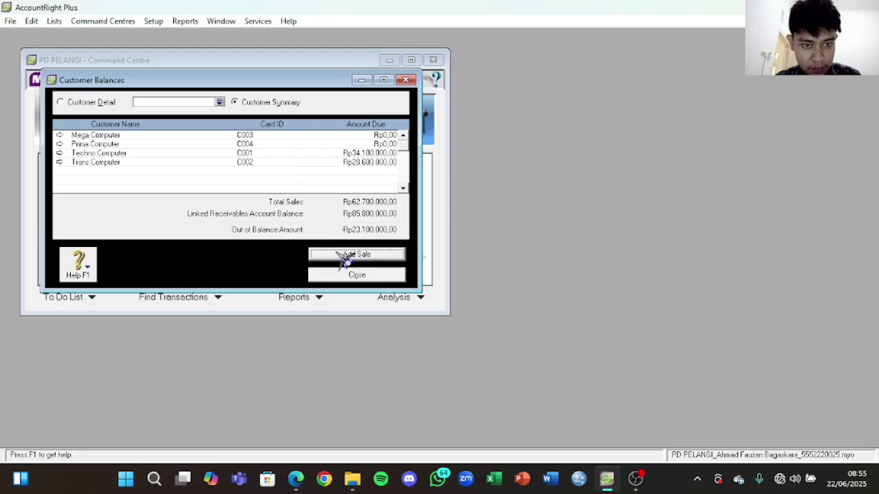
Step: Start a new historical sale for Mega Computer with Net 30 credit terms
{"action": "left_click", "coordinate": [347, 255]}
{"action": "left_click", "coordinate": [287, 135]}
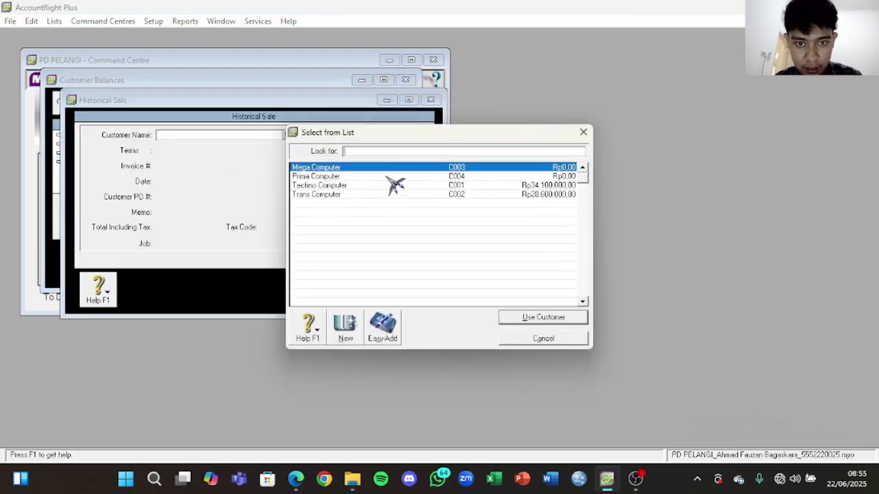
{"action": "left_click", "coordinate": [539, 318]}
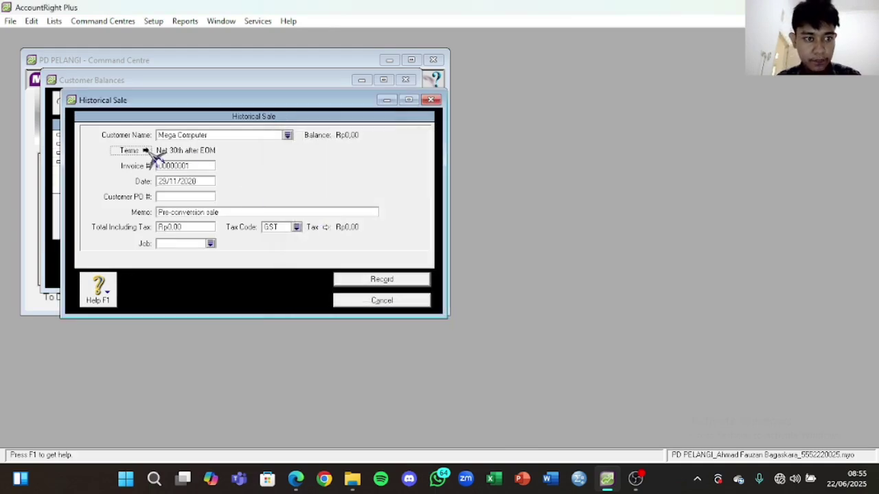
{"action": "left_click", "coordinate": [146, 150]}
{"action": "left_click", "coordinate": [557, 156]}
{"action": "left_click", "coordinate": [517, 185]}
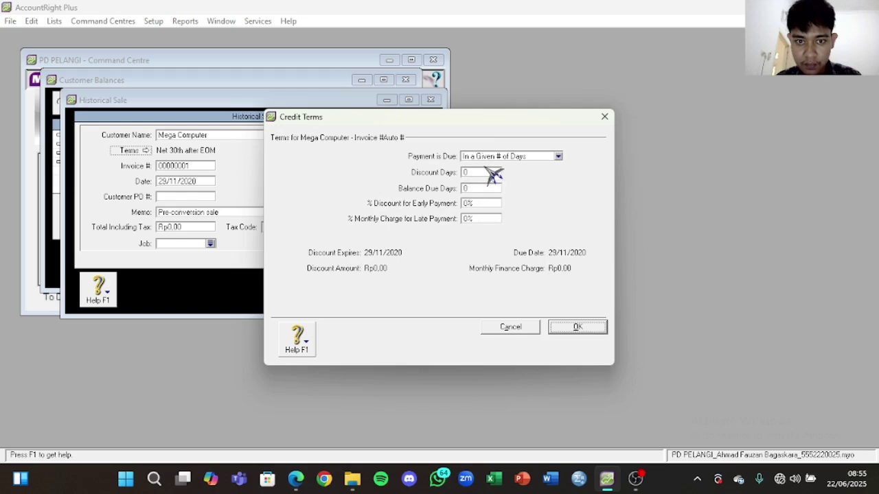
{"action": "left_click", "coordinate": [481, 188]}
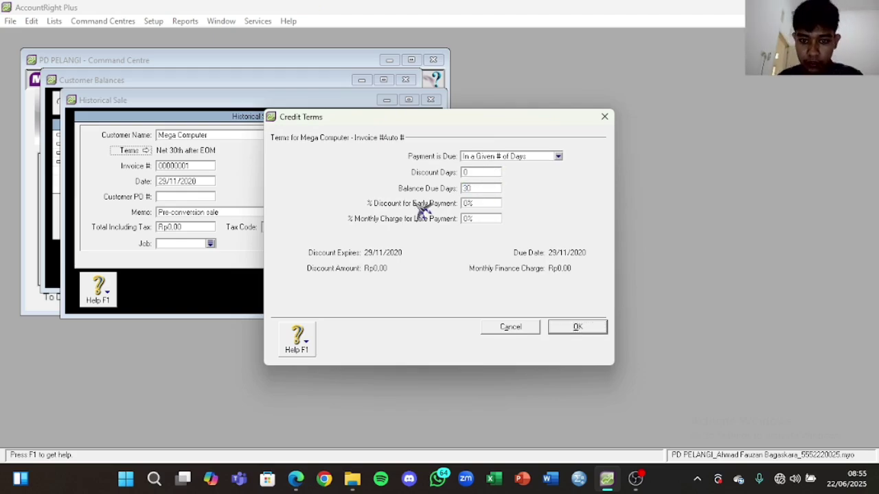
{"action": "left_click", "coordinate": [575, 330]}
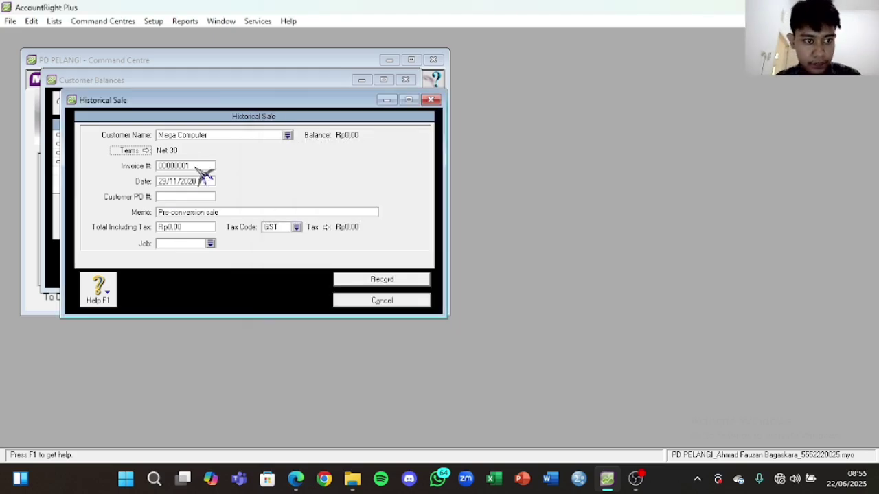
Step: Paste invoice F-11/10, date 23/11/2020 and total 19.800.000 from the receivables PDF
{"action": "left_click", "coordinate": [306, 480]}
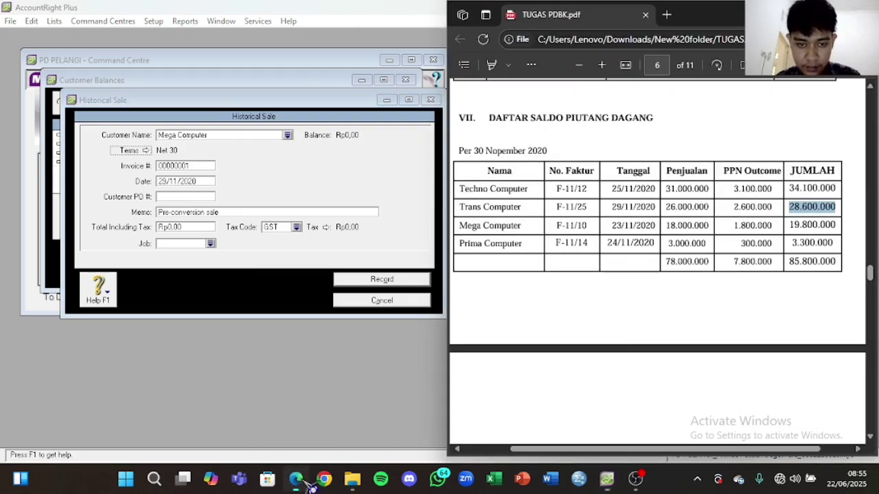
{"action": "left_click_drag", "start_coordinate": [553, 225], "coordinate": [589, 224]}
{"action": "key", "text": "ctrl+c"}
{"action": "left_click", "coordinate": [207, 168]}
{"action": "key", "text": "ctrl+v"}
{"action": "left_click", "coordinate": [302, 478]}
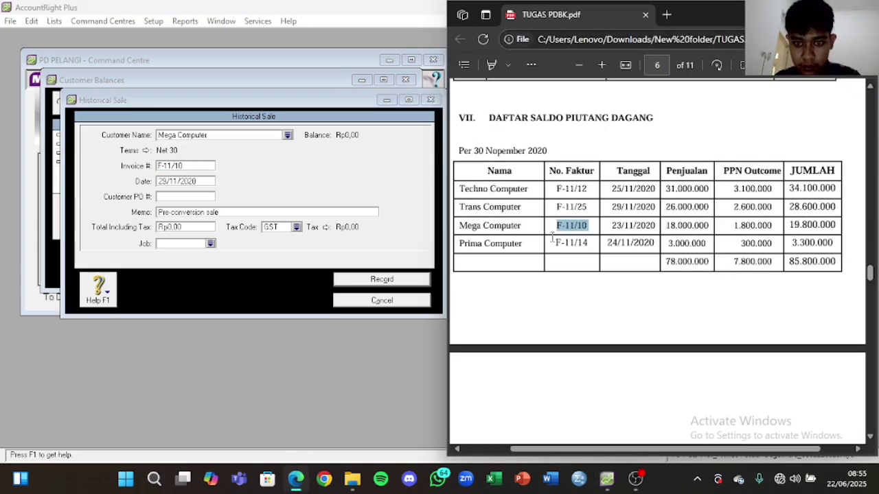
{"action": "left_click_drag", "start_coordinate": [609, 226], "coordinate": [668, 232]}
{"action": "key", "text": "ctrl+c"}
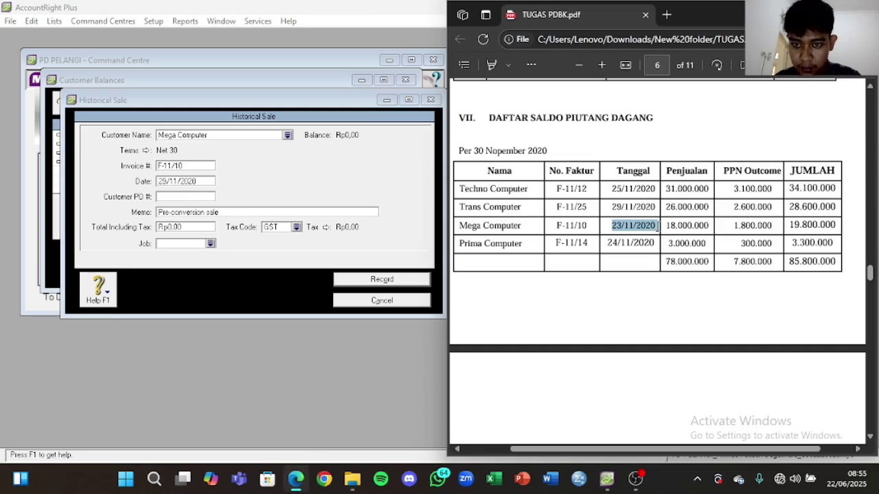
{"action": "left_click", "coordinate": [199, 181]}
{"action": "key", "text": "ctrl+v"}
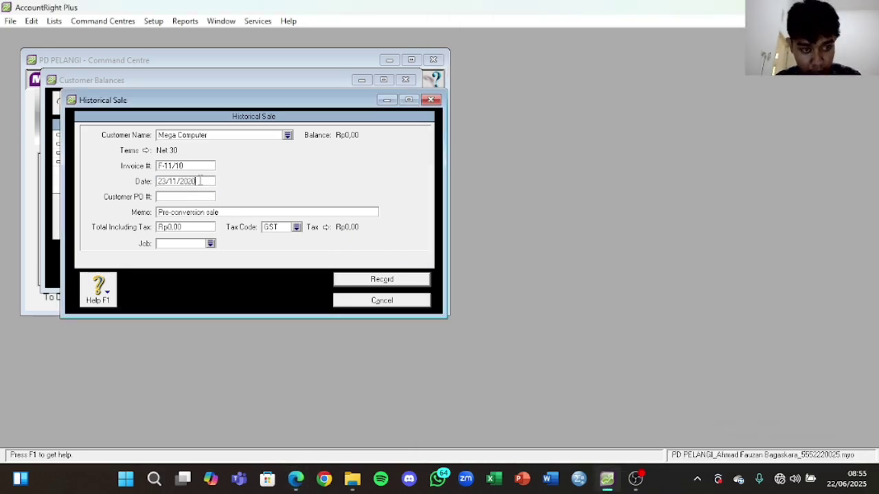
{"action": "left_click", "coordinate": [297, 479]}
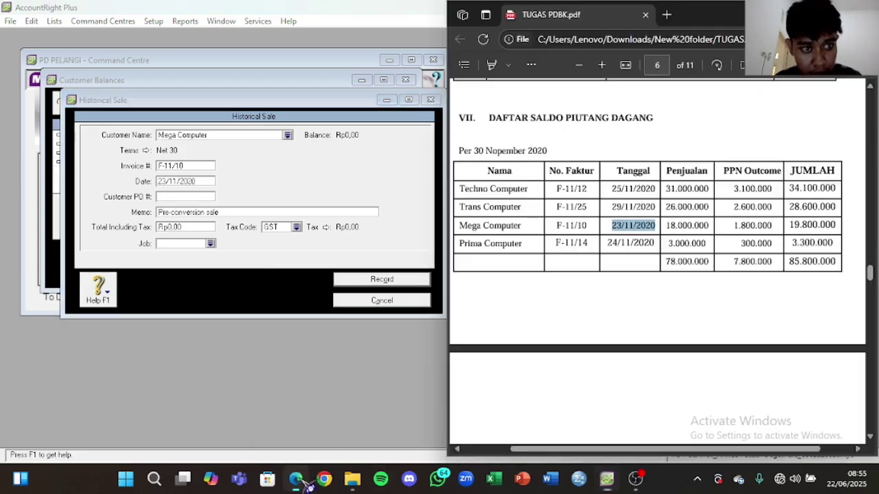
{"action": "left_click_drag", "start_coordinate": [786, 224], "coordinate": [849, 228]}
{"action": "key", "text": "ctrl+c"}
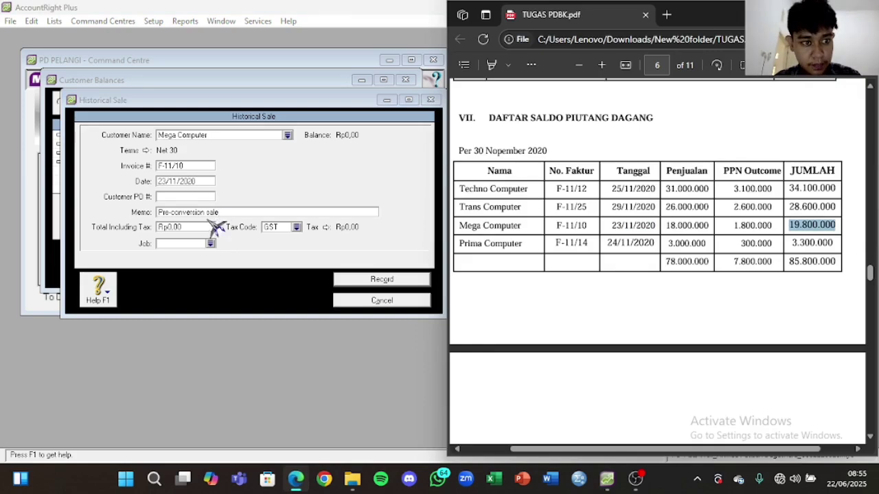
{"action": "left_click", "coordinate": [198, 229]}
{"action": "key", "text": "ctrl+v"}
Step: Set the memo to 'Saldo Awal Piutang Dagang' and record Mega Computer's sale
{"action": "left_click", "coordinate": [241, 214]}
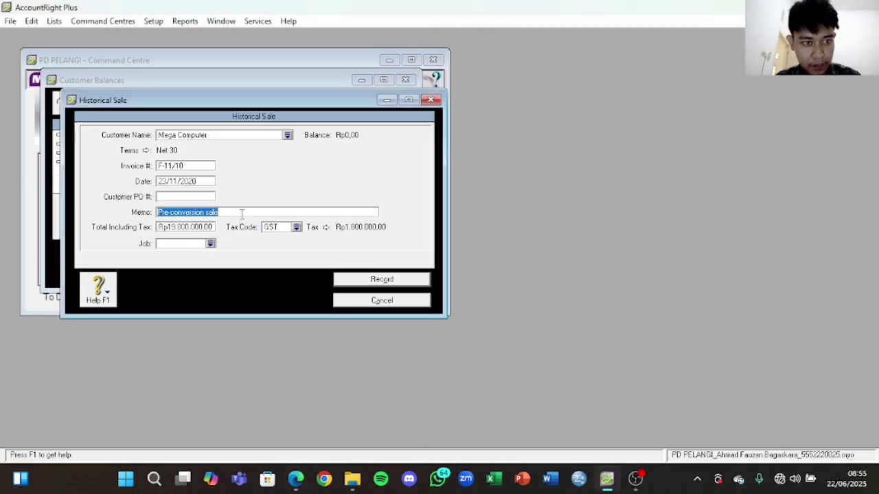
{"action": "key", "text": "Caps_Lock"}
{"action": "type", "text": "S"}
{"action": "key", "text": "Caps_Lock"}
{"action": "type", "text": "aldo"}
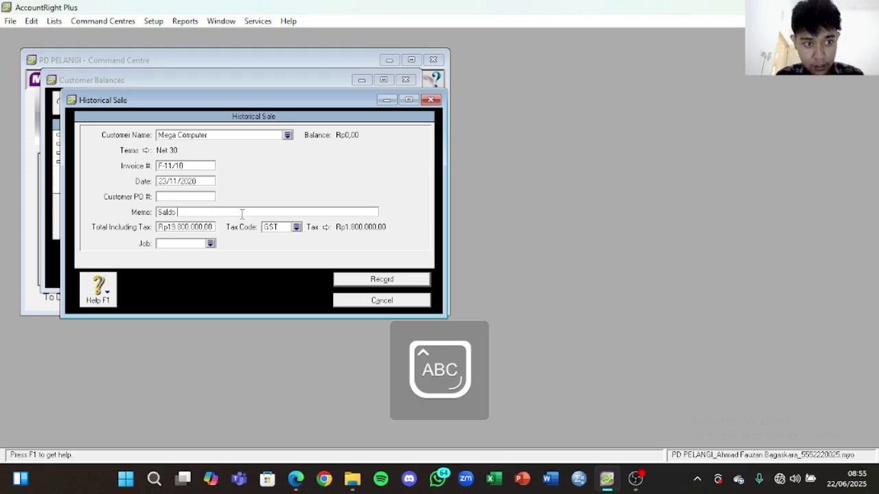
{"action": "key", "text": "Caps_Lock"}
{"action": "type", "text": "Awal Piutang D"}
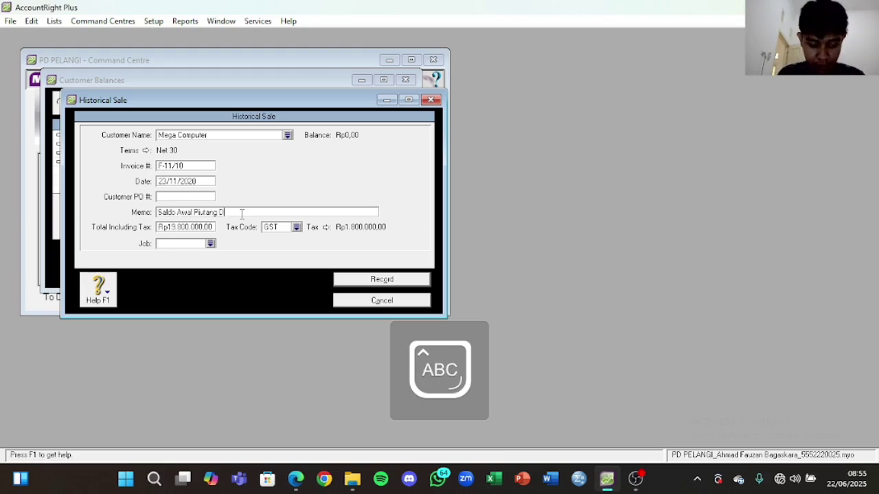
{"action": "key", "text": "Caps_Lock"}
{"action": "type", "text": "agang"}
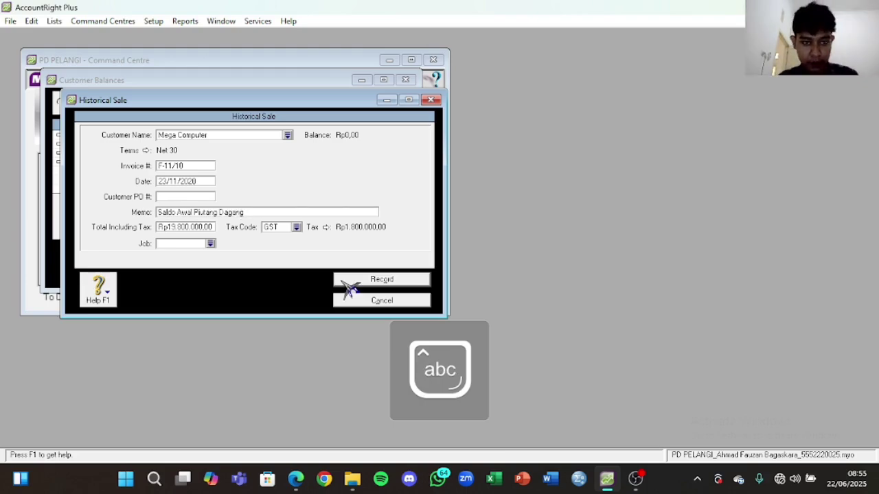
{"action": "left_click", "coordinate": [370, 281]}
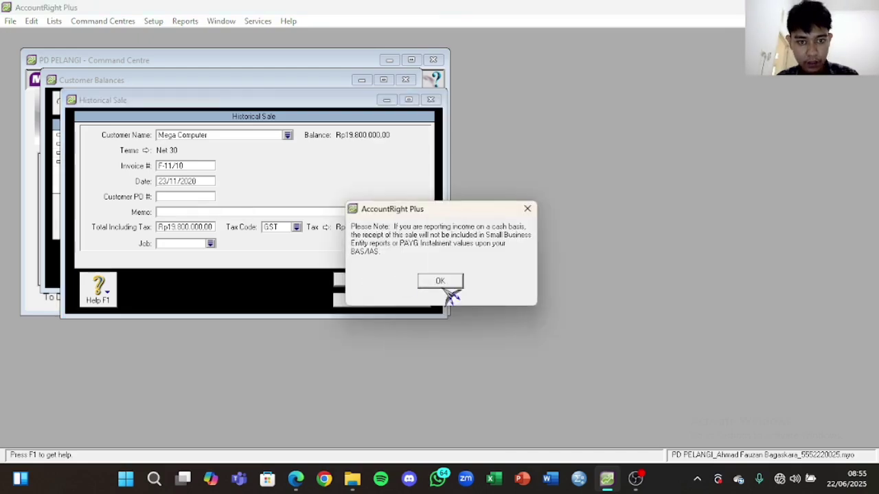
{"action": "left_click", "coordinate": [440, 280]}
{"action": "left_click", "coordinate": [346, 256]}
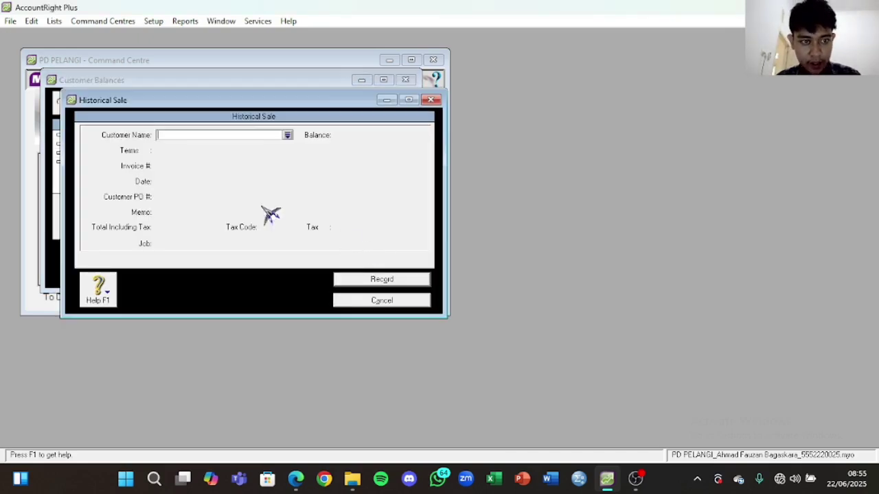
Step: Choose Prima Computer as the customer with Net 30 credit terms
{"action": "left_click", "coordinate": [286, 137]}
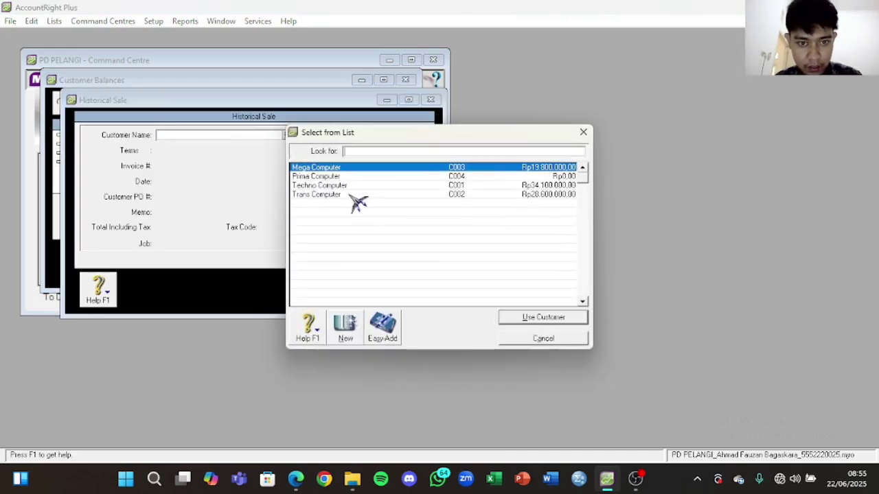
{"action": "left_click", "coordinate": [374, 177]}
{"action": "left_click", "coordinate": [542, 317]}
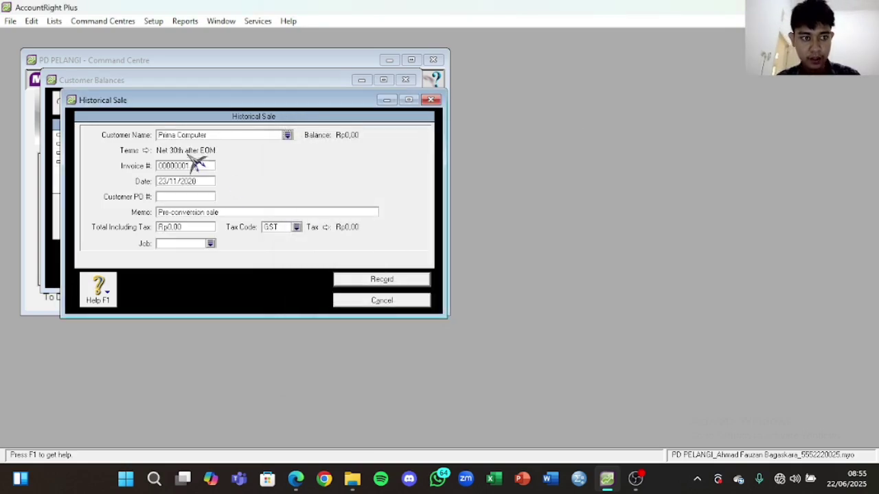
{"action": "left_click", "coordinate": [146, 150]}
{"action": "left_click", "coordinate": [553, 157]}
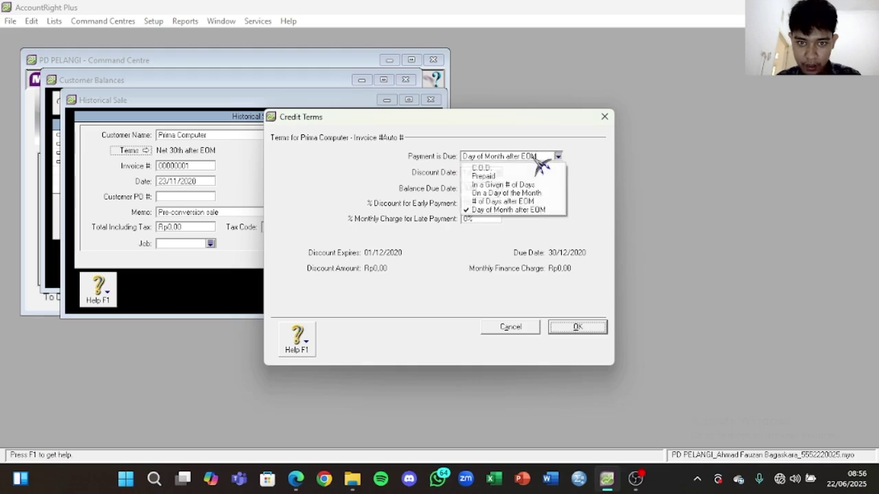
{"action": "left_click", "coordinate": [539, 184]}
{"action": "left_click", "coordinate": [476, 188]}
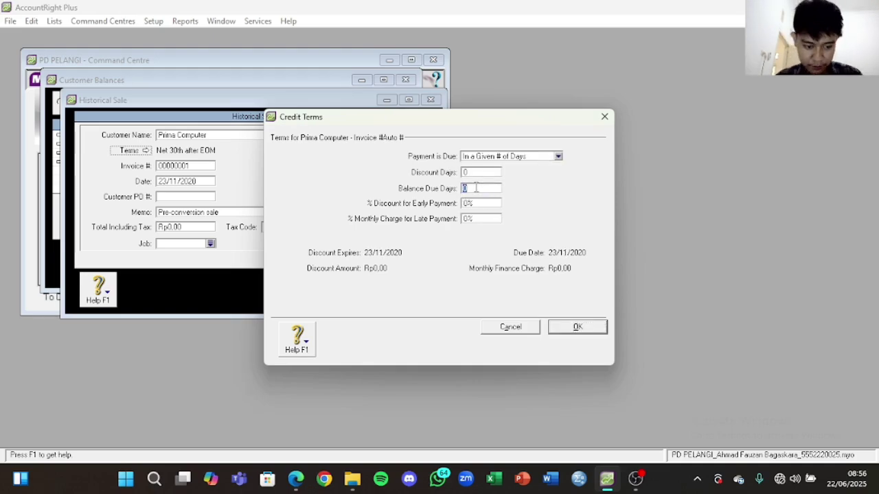
{"action": "left_click", "coordinate": [580, 328]}
Step: Copy invoice number F-11/14 and sale date 24/11/2020 from the PDF into the sale
{"action": "left_click", "coordinate": [297, 480]}
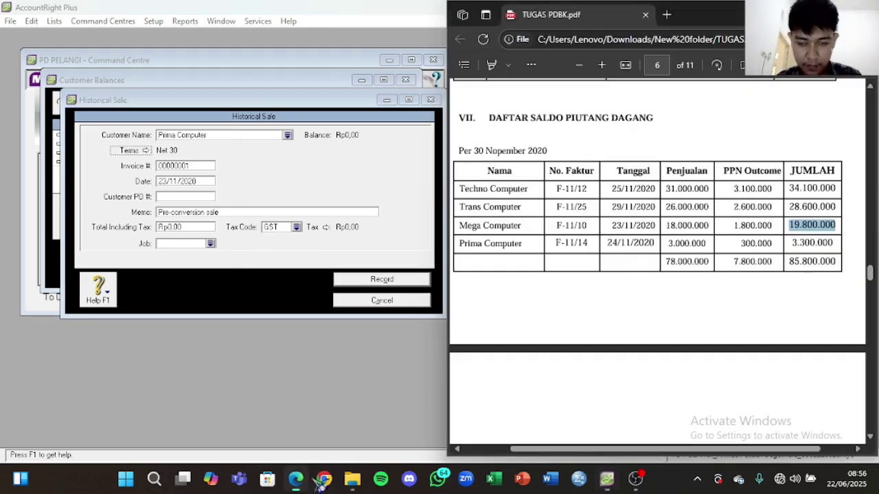
{"action": "left_click_drag", "start_coordinate": [553, 243], "coordinate": [598, 243]}
{"action": "key", "text": "ctrl+c"}
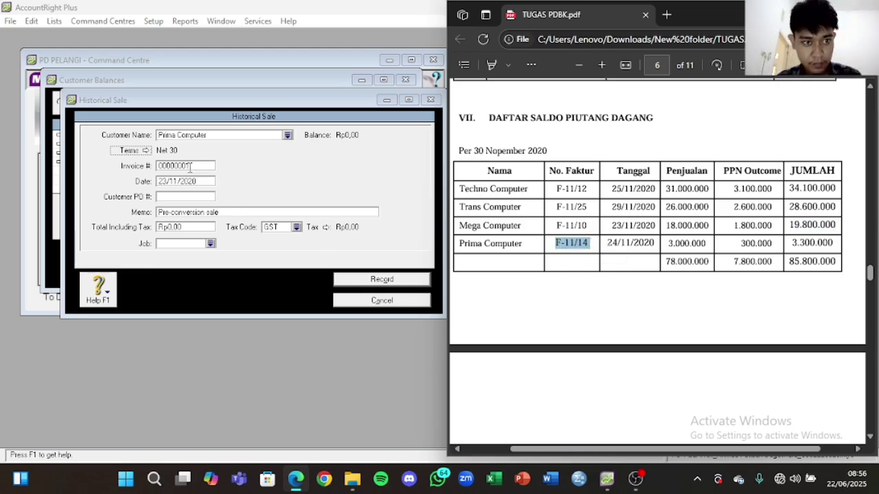
{"action": "left_click", "coordinate": [195, 167]}
{"action": "key", "text": "ctrl+v"}
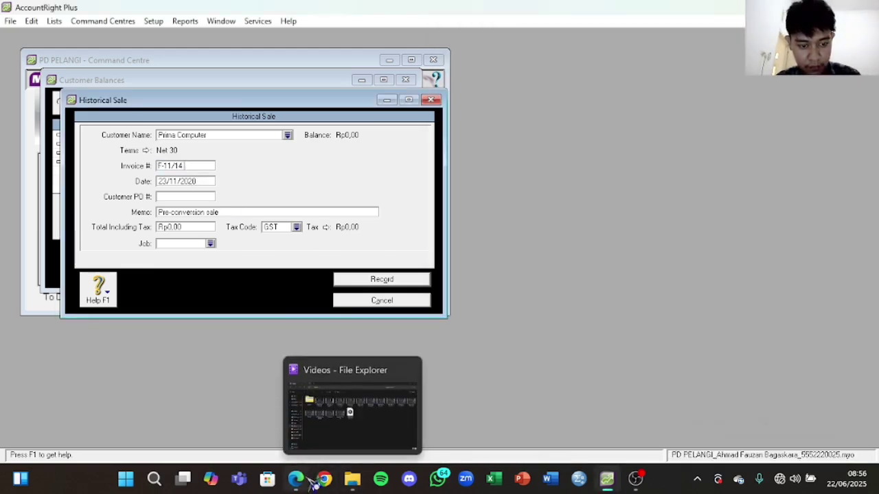
{"action": "left_click", "coordinate": [298, 480]}
{"action": "left_click_drag", "start_coordinate": [607, 247], "coordinate": [655, 246]}
{"action": "key", "text": "ctrl+c"}
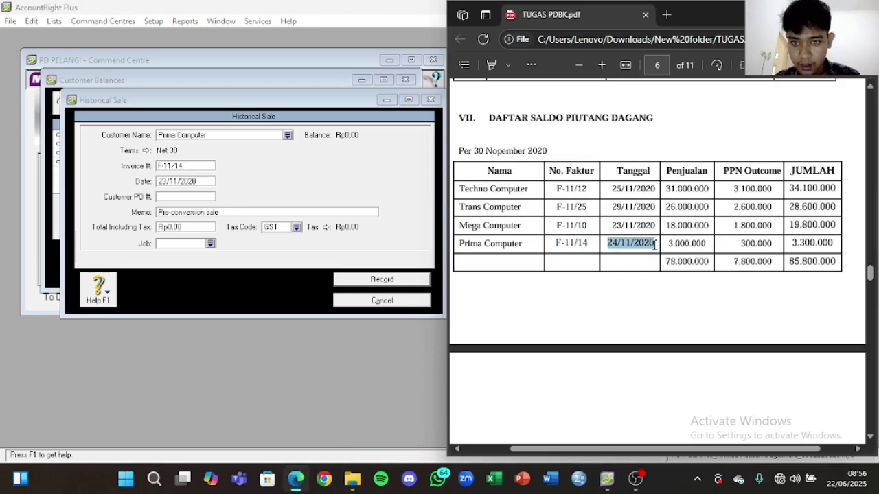
{"action": "left_click", "coordinate": [201, 191]}
{"action": "left_click", "coordinate": [197, 181]}
{"action": "key", "text": "ctrl+v"}
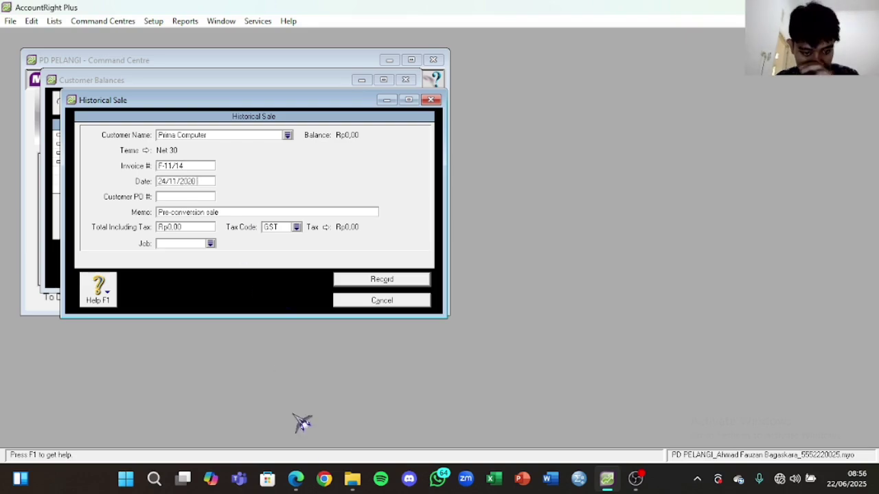
Step: Enter the 3.300.000 total, record the sale, and acknowledge the balanced receivables message
{"action": "left_click", "coordinate": [299, 482]}
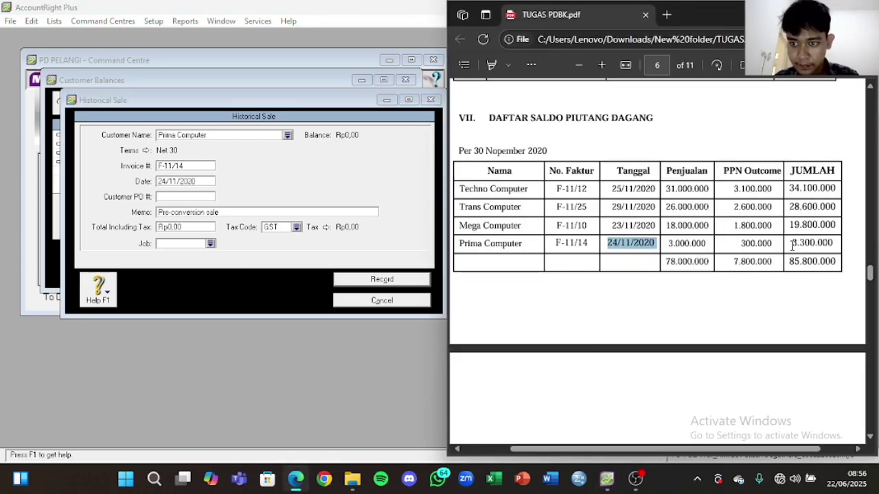
{"action": "left_click_drag", "start_coordinate": [792, 248], "coordinate": [838, 246]}
{"action": "key", "text": "ctrl+c"}
{"action": "left_click", "coordinate": [199, 227]}
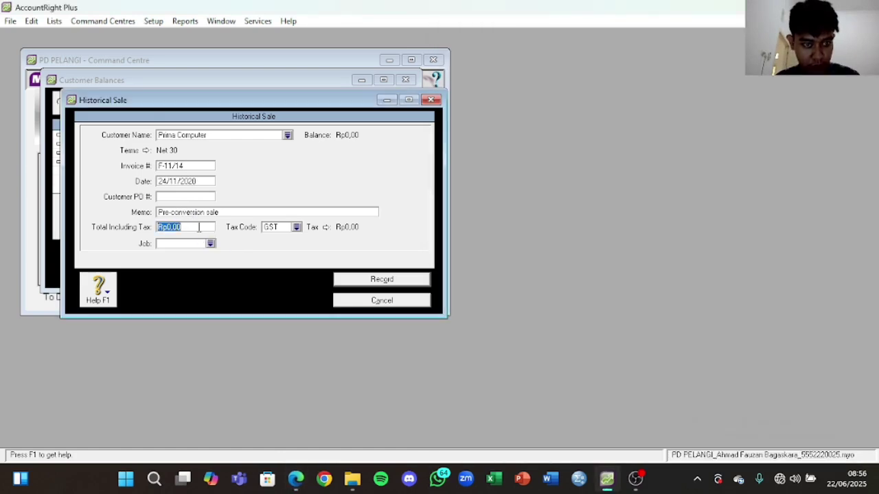
{"action": "key", "text": "ctrl+v"}
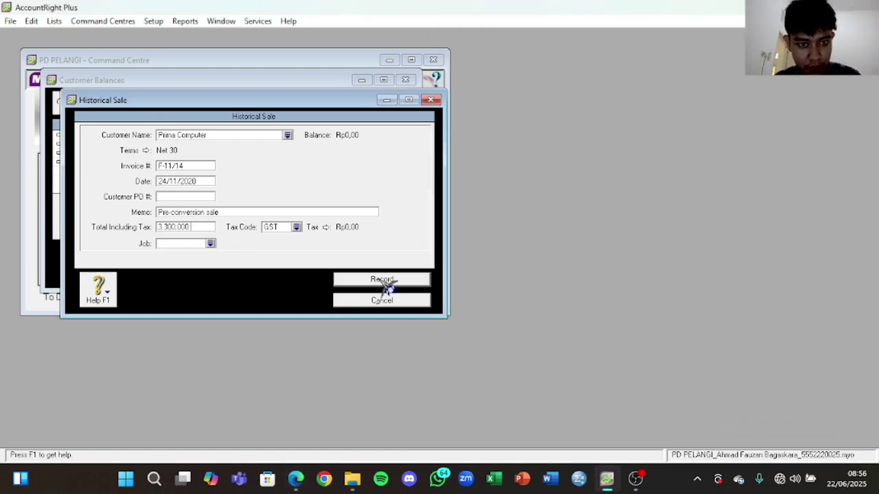
{"action": "left_click", "coordinate": [386, 282]}
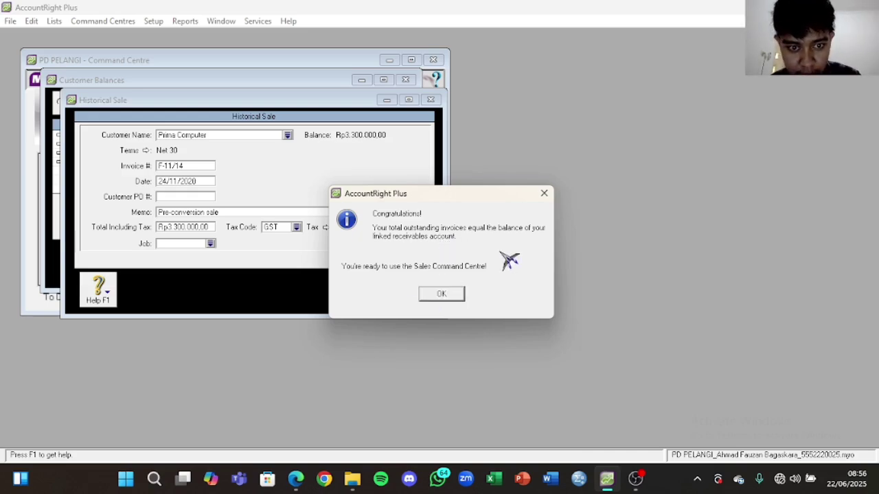
{"action": "left_click", "coordinate": [453, 299]}
Step: Close Customer Balances and add a new purchase from the Supplier Balances list
{"action": "left_click", "coordinate": [447, 284]}
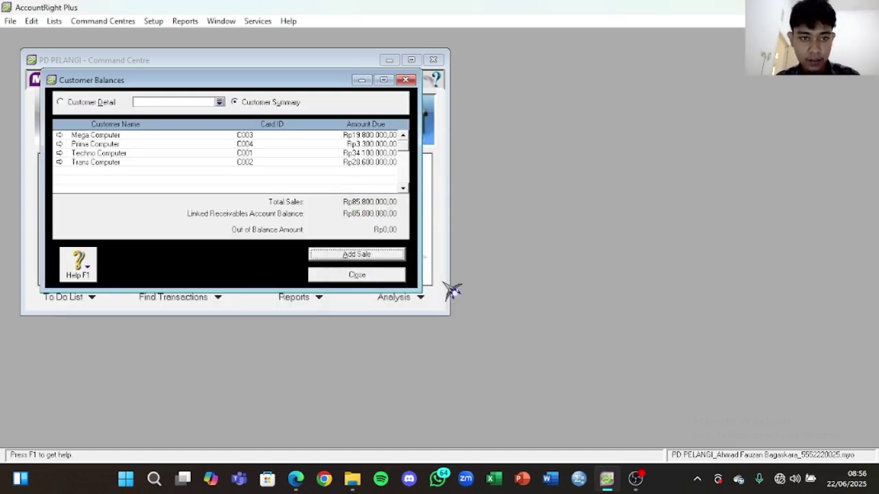
{"action": "left_click", "coordinate": [357, 275]}
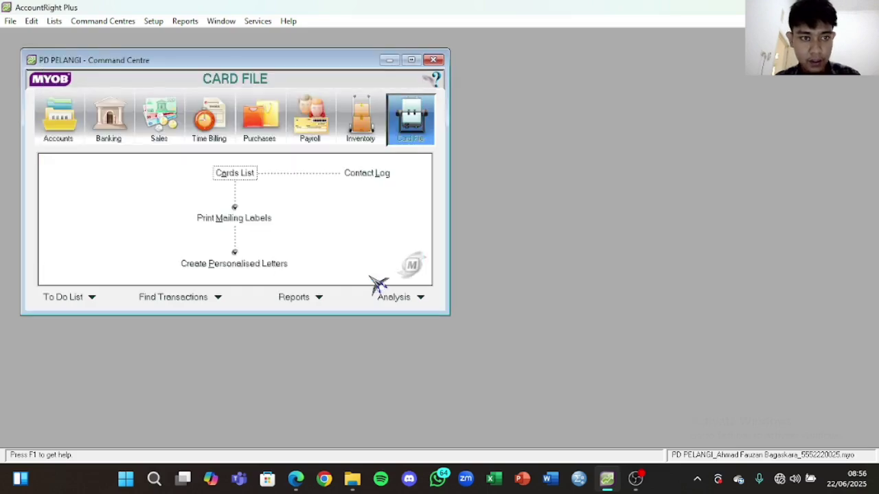
{"action": "left_click", "coordinate": [155, 21]}
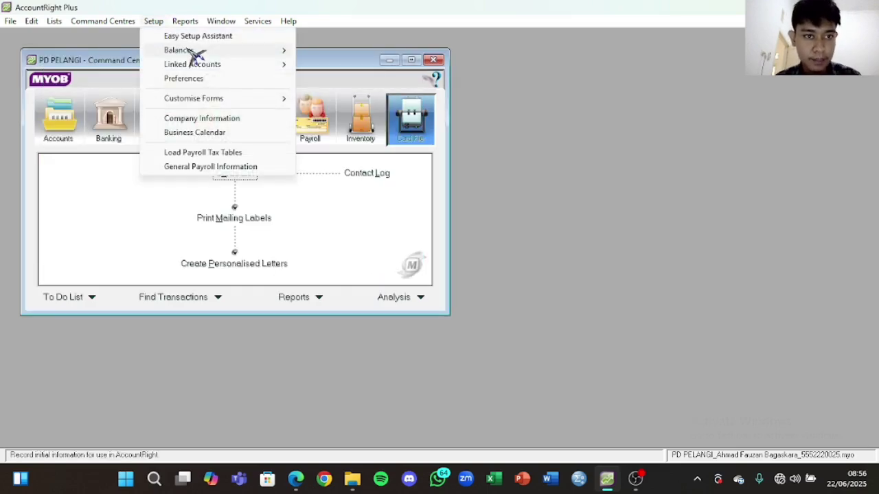
{"action": "mouse_move", "coordinate": [196, 52]}
{"action": "left_click", "coordinate": [347, 92]}
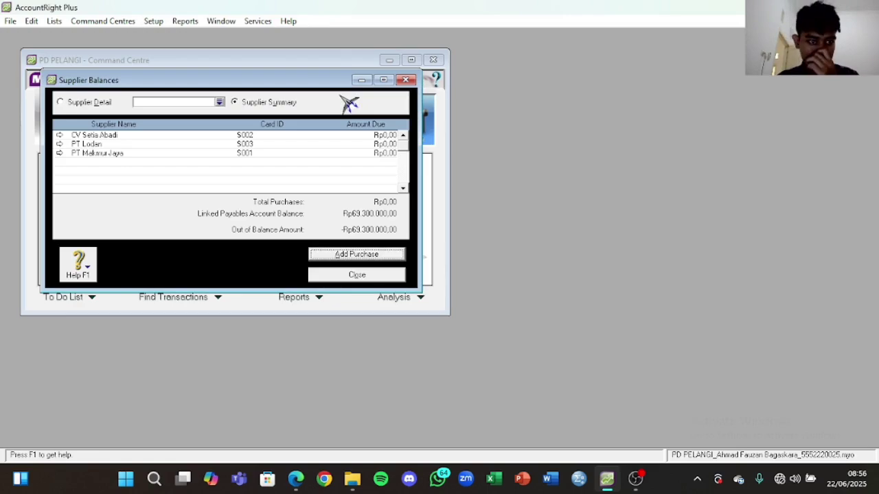
{"action": "left_click", "coordinate": [353, 254]}
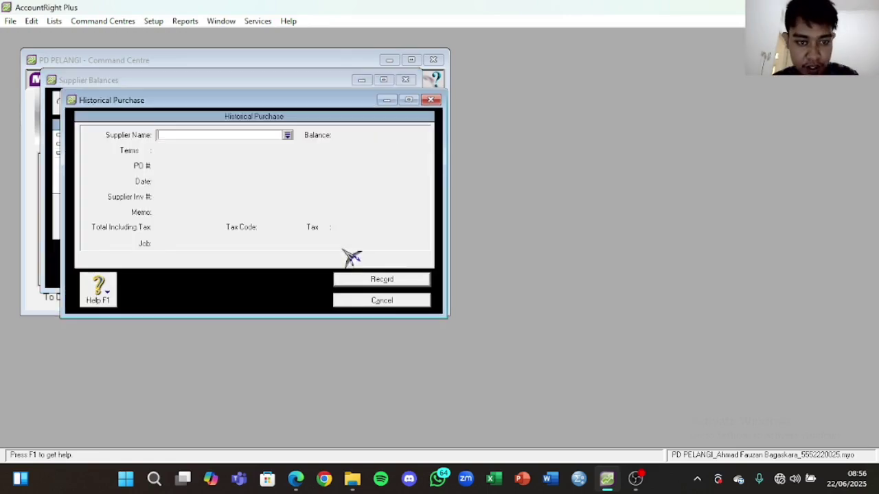
Step: Choose supplier PT Makmur Jaya with payment due in 30 days
{"action": "left_click", "coordinate": [288, 136]}
{"action": "left_click", "coordinate": [358, 186]}
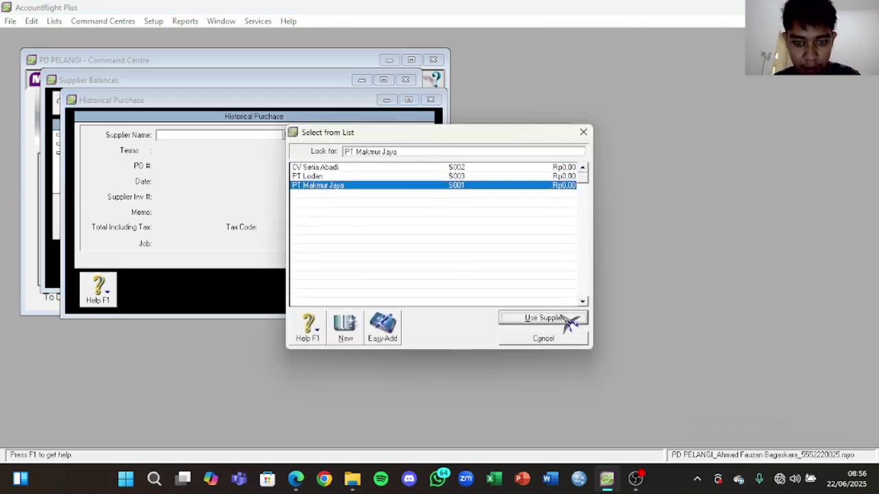
{"action": "left_click", "coordinate": [565, 318]}
{"action": "left_click", "coordinate": [146, 151]}
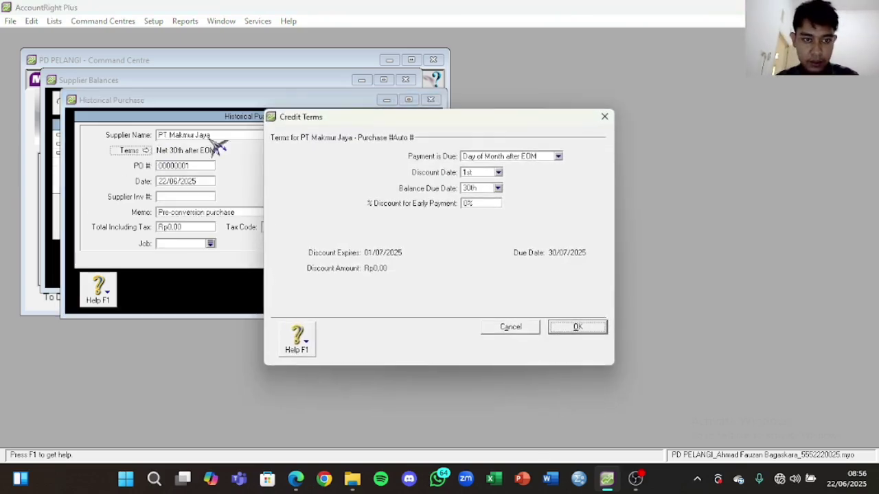
{"action": "left_click", "coordinate": [529, 157]}
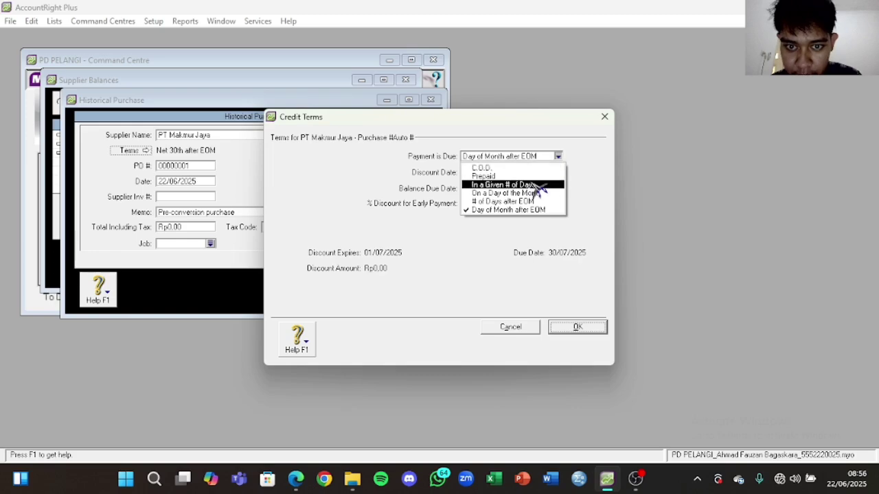
{"action": "left_click", "coordinate": [535, 185]}
{"action": "left_click", "coordinate": [486, 187]}
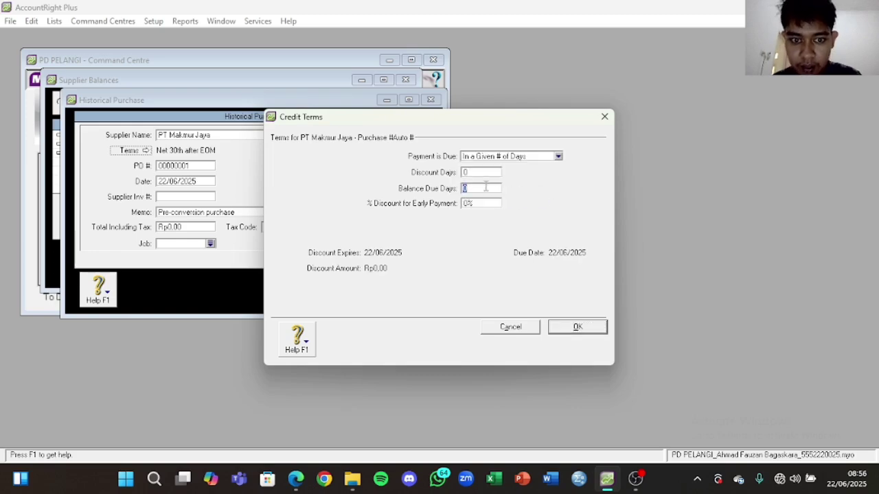
{"action": "left_click", "coordinate": [578, 327]}
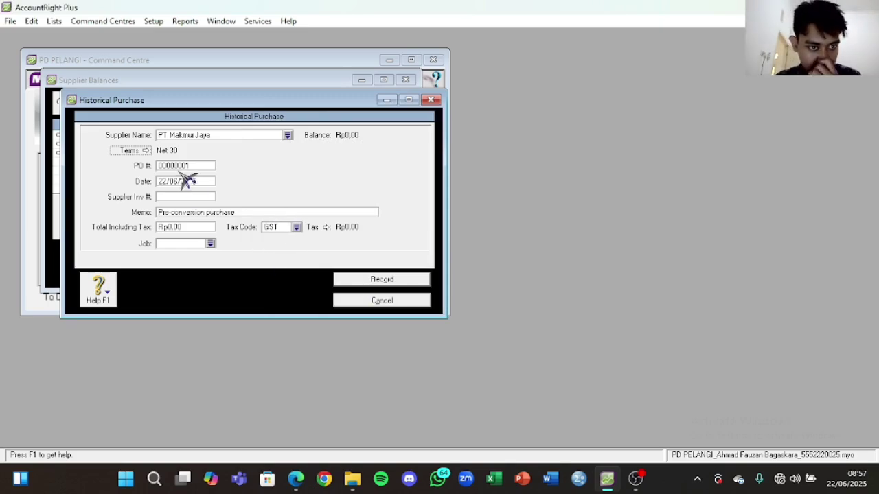
Step: Copy purchase number C.15234 and date 23/11/2020 from the assignment PDF into the purchase
{"action": "left_click", "coordinate": [295, 479]}
{"action": "scroll", "coordinate": [563, 324], "scroll_direction": "down", "scroll_amount": 3}
{"action": "scroll", "coordinate": [559, 328], "scroll_direction": "up", "scroll_amount": 6}
{"action": "scroll", "coordinate": [560, 325], "scroll_direction": "down", "scroll_amount": 5}
{"action": "scroll", "coordinate": [560, 325], "scroll_direction": "down", "scroll_amount": 3}
{"action": "scroll", "coordinate": [505, 234], "scroll_direction": "up", "scroll_amount": 1}
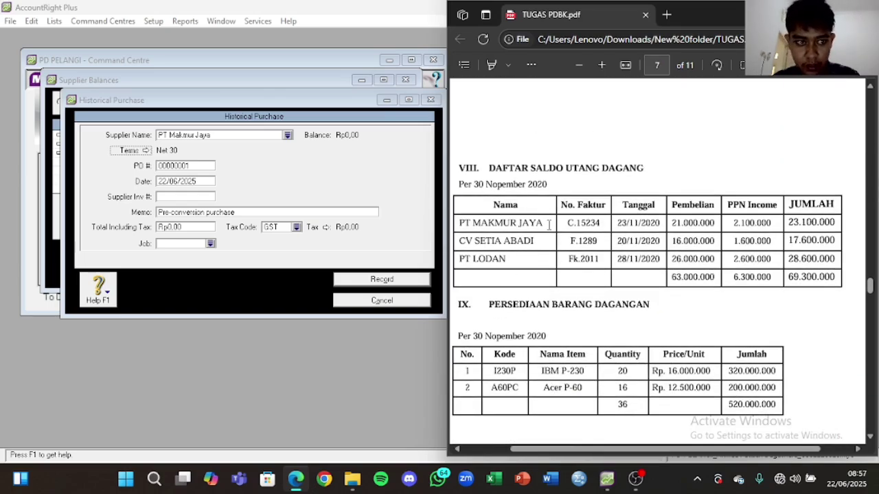
{"action": "left_click_drag", "start_coordinate": [568, 223], "coordinate": [601, 227]}
{"action": "key", "text": "ctrl+c"}
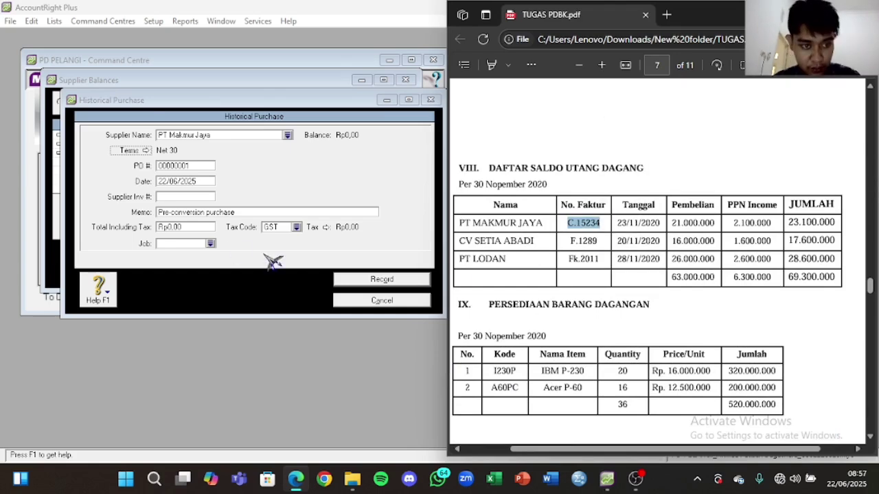
{"action": "left_click", "coordinate": [189, 166]}
{"action": "key", "text": "ctrl+v"}
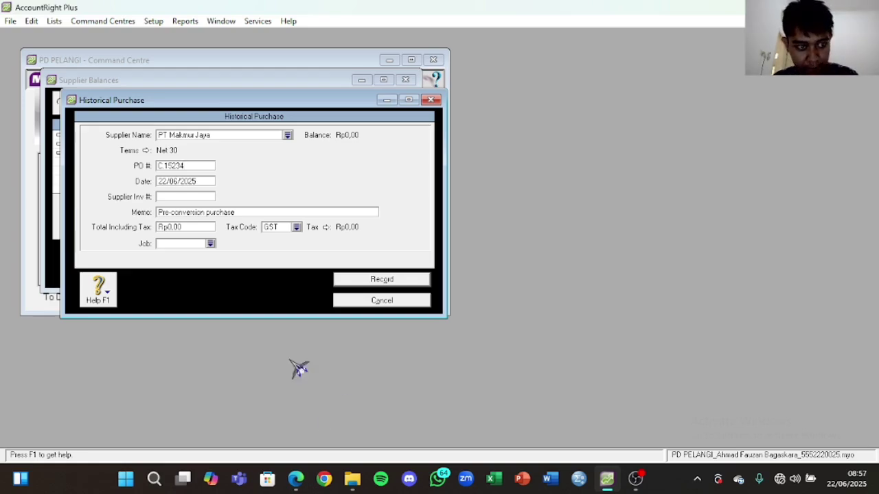
{"action": "left_click", "coordinate": [295, 478]}
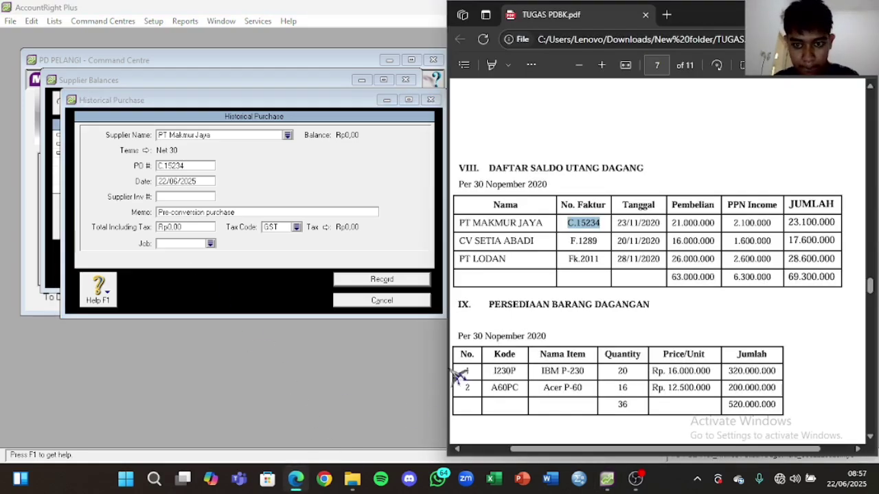
{"action": "left_click_drag", "start_coordinate": [616, 227], "coordinate": [663, 225]}
{"action": "key", "text": "ctrl+c"}
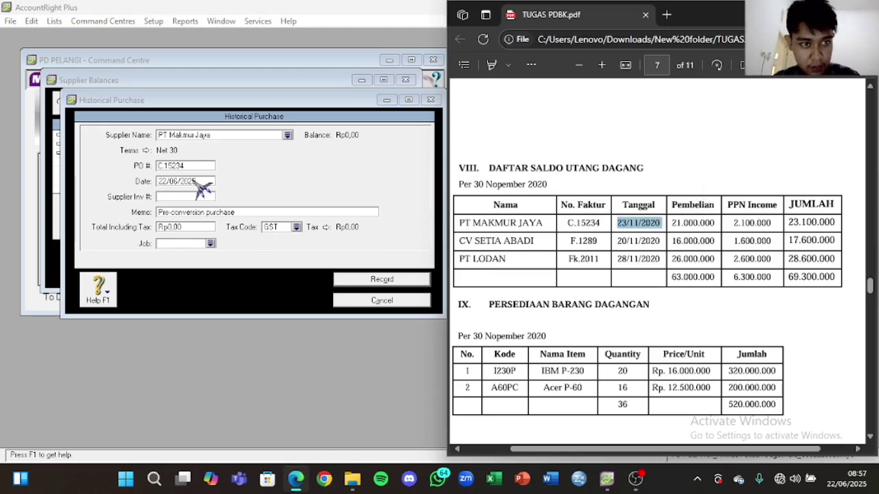
{"action": "left_click", "coordinate": [197, 182]}
{"action": "key", "text": "ctrl+v"}
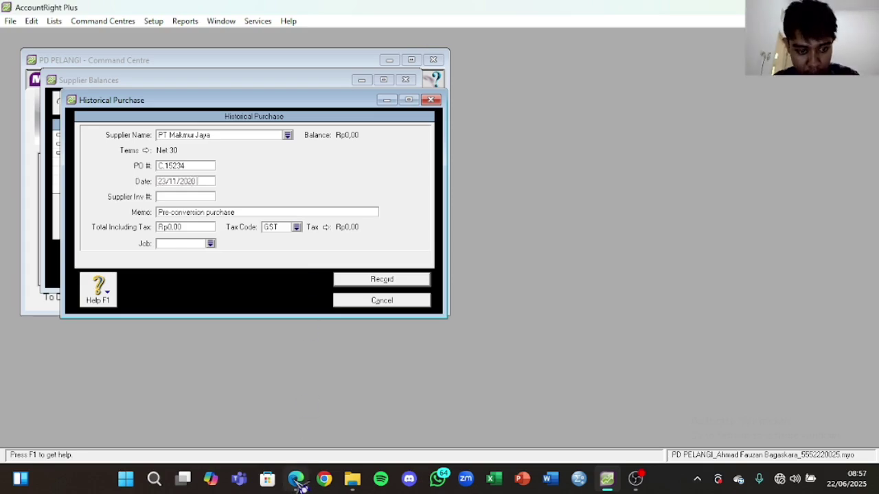
Step: Enter the 23.100.000 total including tax and set the tax code to N-T
{"action": "left_click", "coordinate": [296, 480]}
{"action": "left_click_drag", "start_coordinate": [786, 223], "coordinate": [858, 228]}
{"action": "key", "text": "ctrl+c"}
{"action": "left_click", "coordinate": [792, 227]}
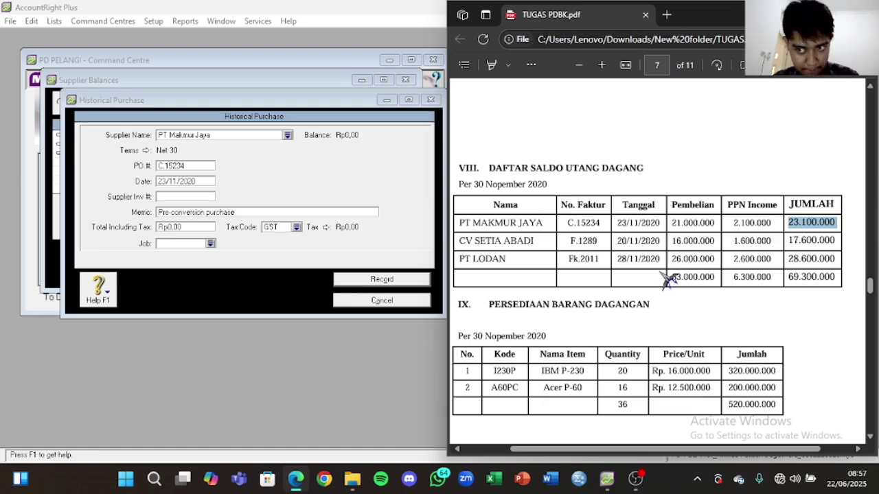
{"action": "left_click", "coordinate": [199, 227]}
{"action": "key", "text": "ctrl+v"}
{"action": "left_click", "coordinate": [237, 214]}
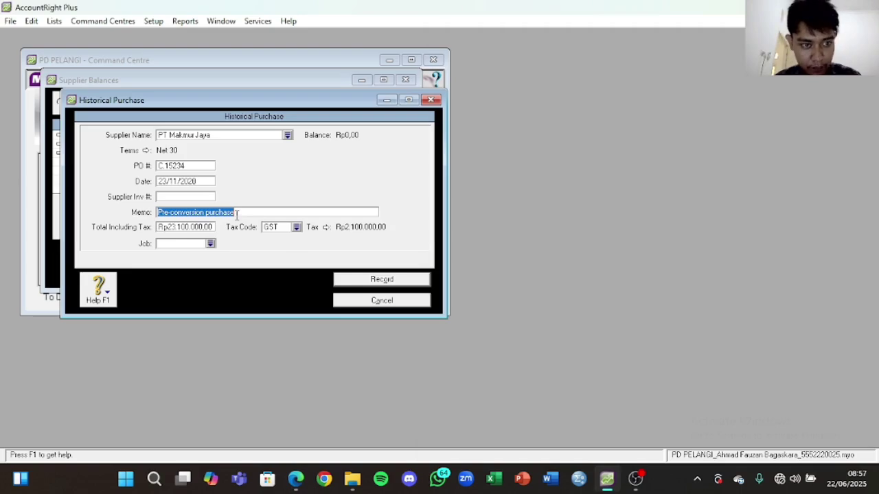
{"action": "key", "text": "Caps_Lock"}
{"action": "key", "text": "Caps_Lock"}
{"action": "left_click", "coordinate": [299, 228]}
{"action": "left_click", "coordinate": [378, 175]}
{"action": "left_click", "coordinate": [530, 322]}
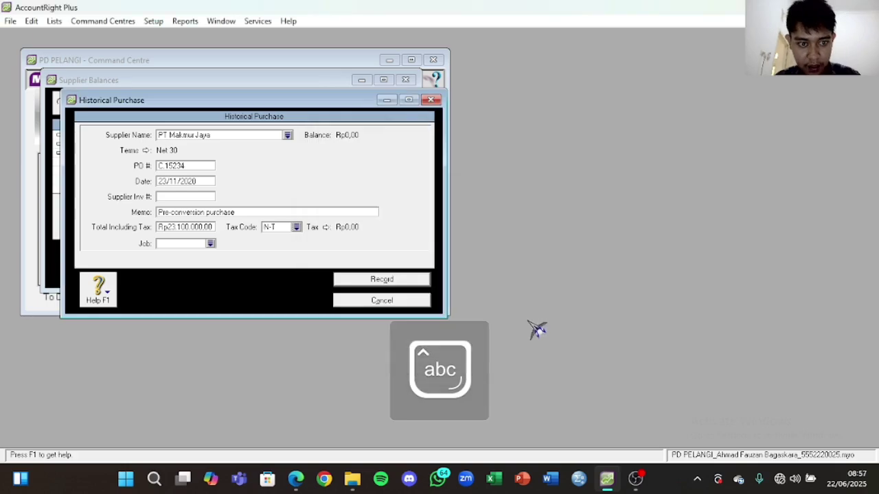
Step: Set the memo to 'Saldo Awal Utang Dagang' and record the purchase, dismissing the cash-basis note
{"action": "left_click", "coordinate": [233, 213]}
{"action": "key", "text": "Caps_Lock"}
{"action": "type", "text": "S"}
{"action": "key", "text": "Caps_Lock"}
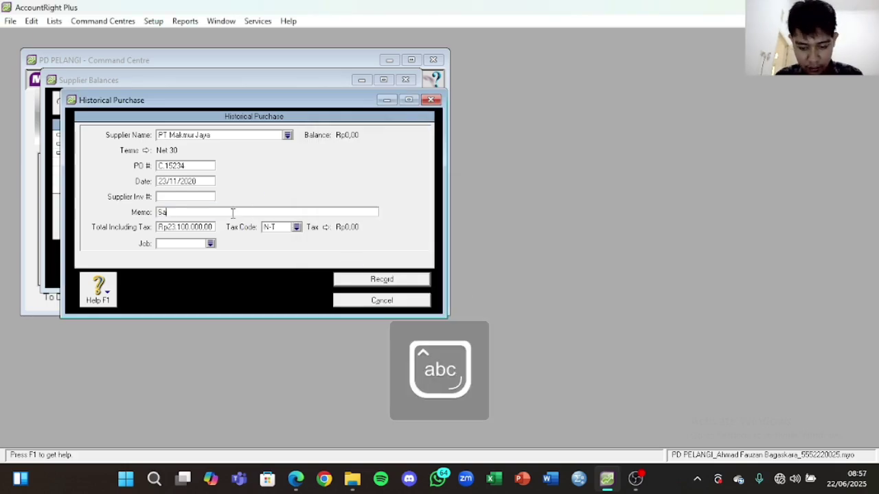
{"action": "type", "text": "aldo"}
{"action": "key", "text": "Caps_Lock"}
{"action": "type", "text": "Awal"}
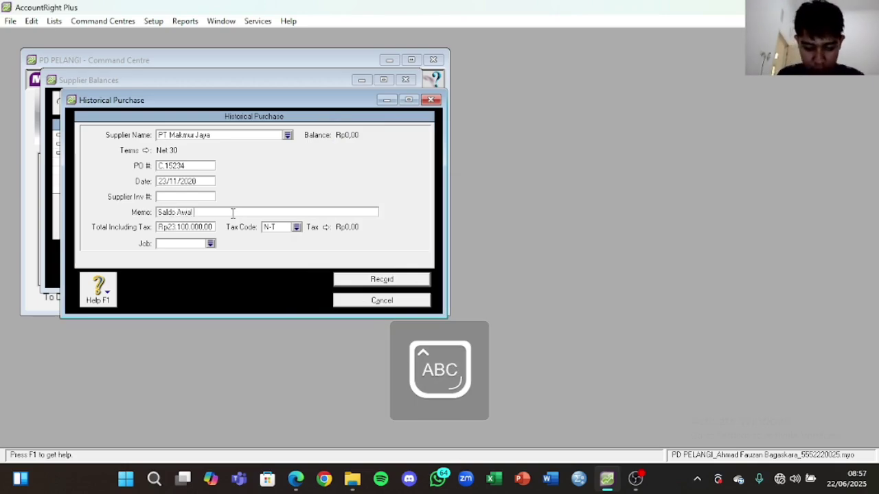
{"action": "key", "text": "Caps_Lock"}
{"action": "type", "text": "Utang Dagang"}
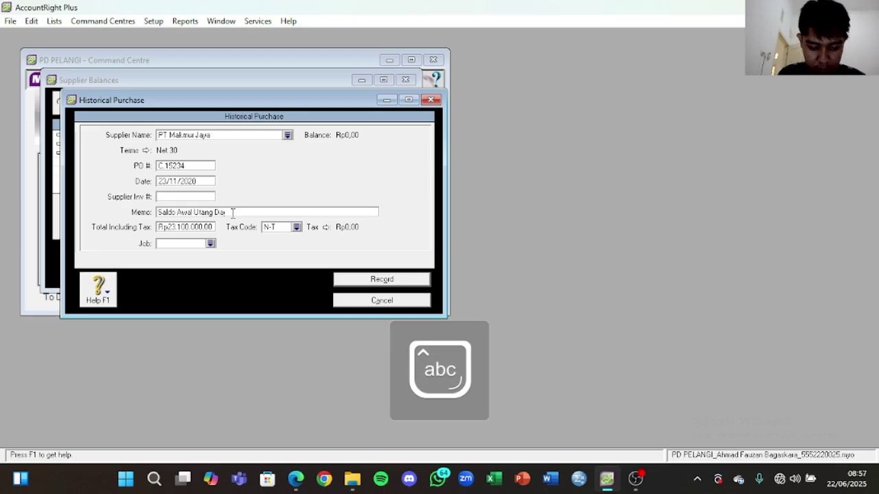
{"action": "left_click", "coordinate": [370, 282]}
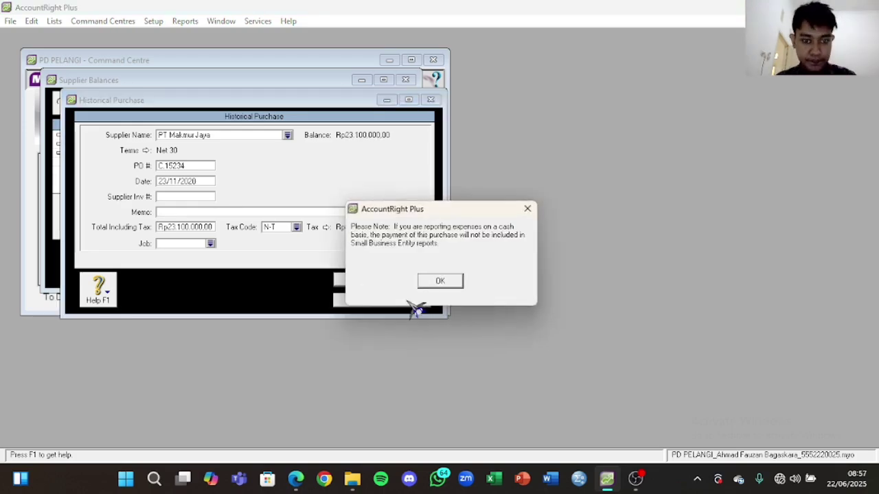
{"action": "left_click", "coordinate": [439, 283]}
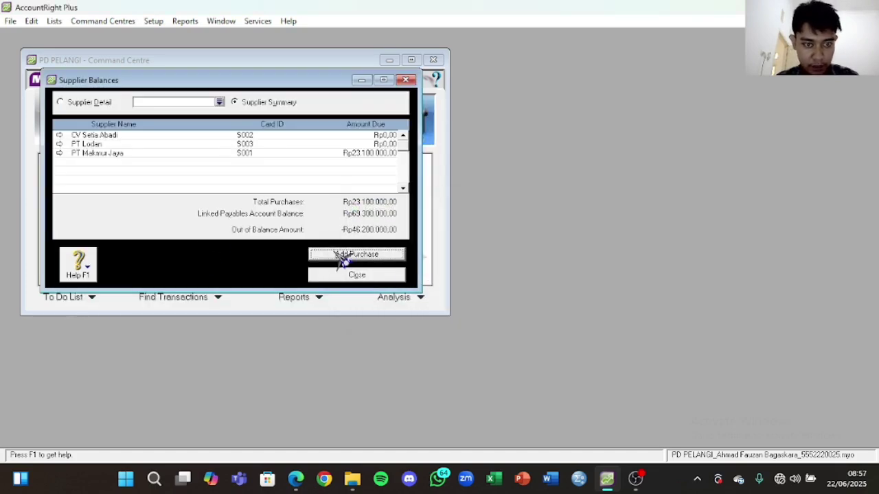
Step: Start a historical purchase for CV Setia Abadi with Net 30 days credit terms
{"action": "left_click", "coordinate": [340, 255]}
{"action": "left_click", "coordinate": [288, 135]}
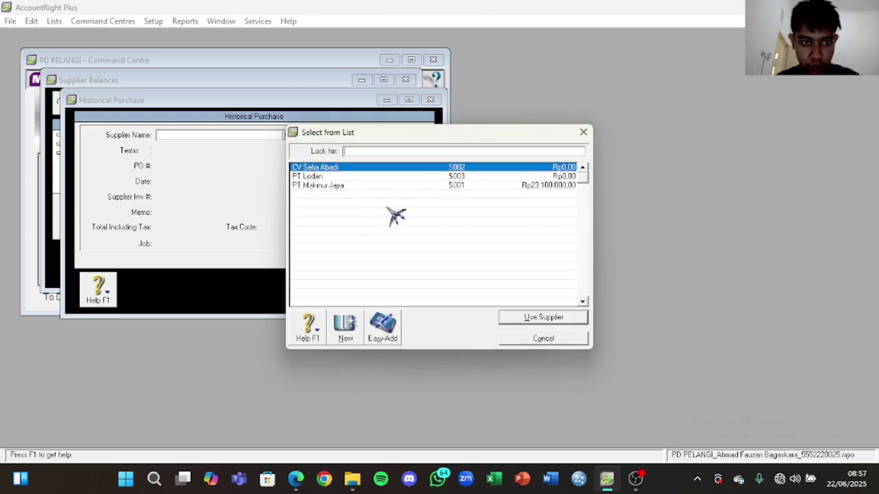
{"action": "left_click", "coordinate": [405, 177]}
{"action": "left_click", "coordinate": [406, 168]}
{"action": "left_click", "coordinate": [544, 318]}
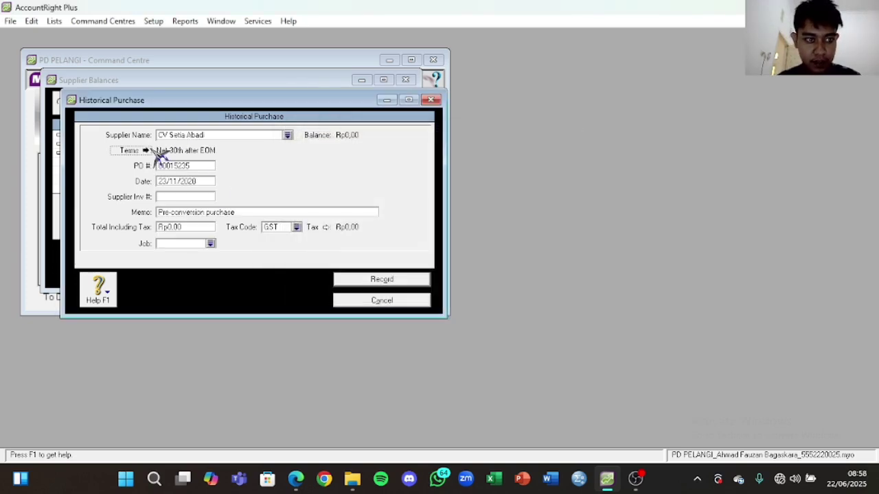
{"action": "left_click", "coordinate": [146, 150]}
{"action": "left_click", "coordinate": [558, 156]}
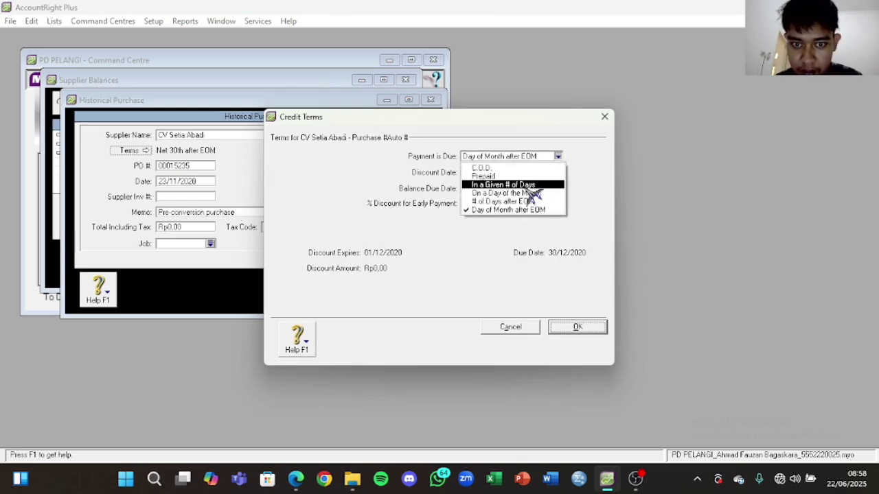
{"action": "left_click", "coordinate": [528, 187]}
{"action": "left_click", "coordinate": [474, 189]}
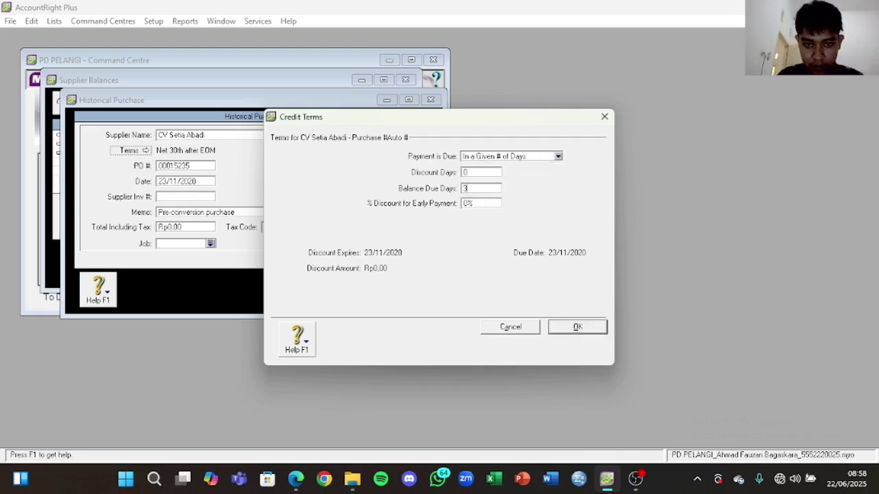
{"action": "left_click", "coordinate": [579, 328]}
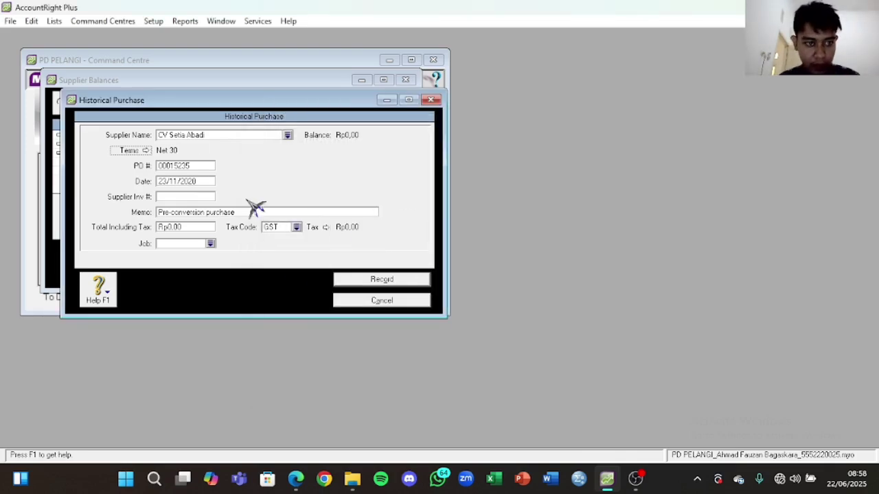
Step: Copy invoice number F.1289 and date 20/11/2020 from the PDF into the purchase
{"action": "left_click", "coordinate": [296, 479]}
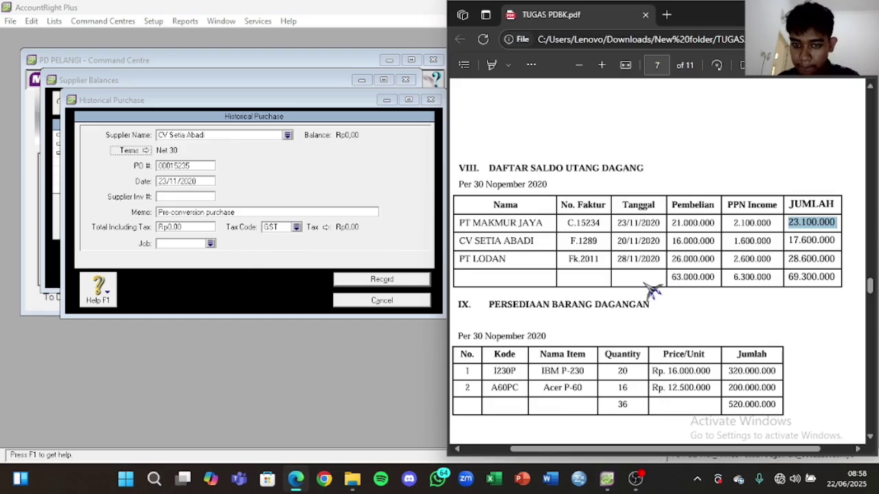
{"action": "left_click_drag", "start_coordinate": [571, 236], "coordinate": [604, 239]}
{"action": "key", "text": "ctrl+c"}
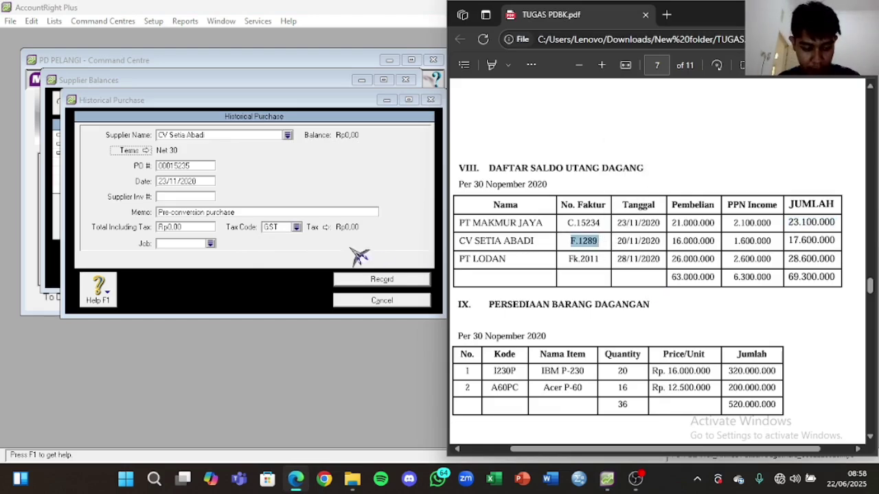
{"action": "left_click", "coordinate": [179, 165]}
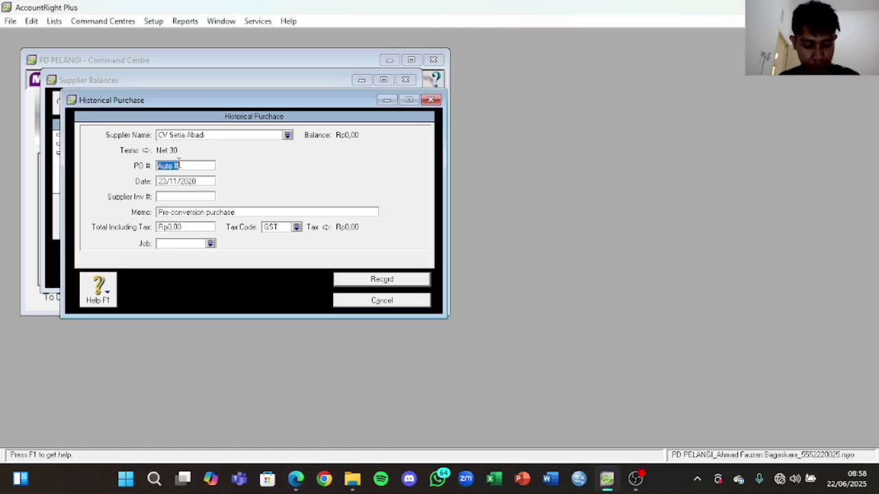
{"action": "key", "text": "ctrl+v"}
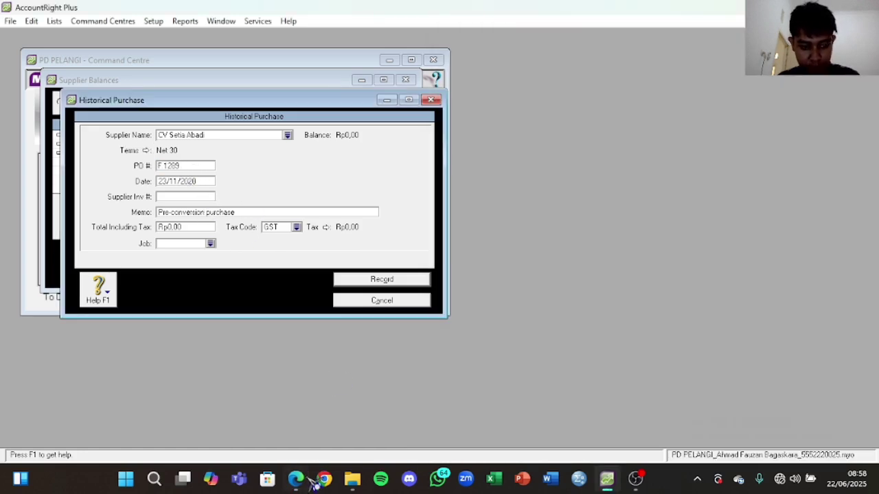
{"action": "left_click", "coordinate": [295, 478]}
{"action": "left_click_drag", "start_coordinate": [617, 236], "coordinate": [661, 242]}
{"action": "key", "text": "ctrl+c"}
{"action": "left_click", "coordinate": [199, 181]}
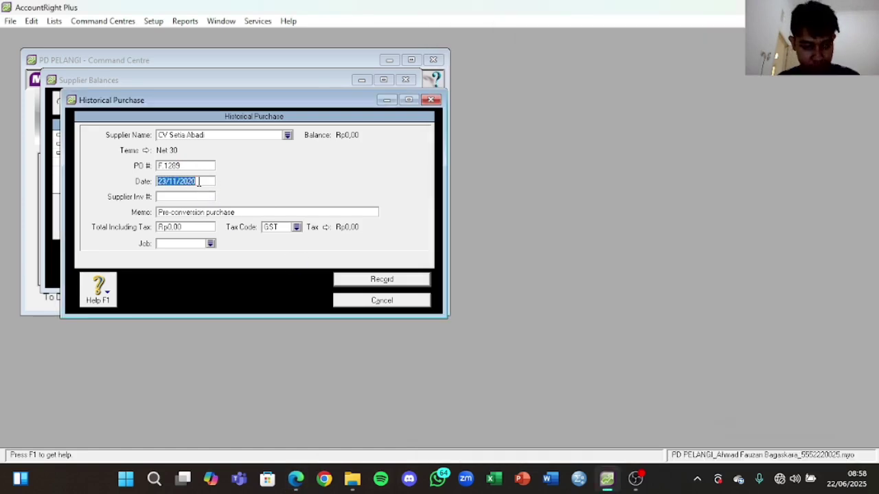
{"action": "key", "text": "ctrl+v"}
Step: Enter the Rp17.600.000 total from the PDF and apply tax code N-T
{"action": "left_click", "coordinate": [296, 478]}
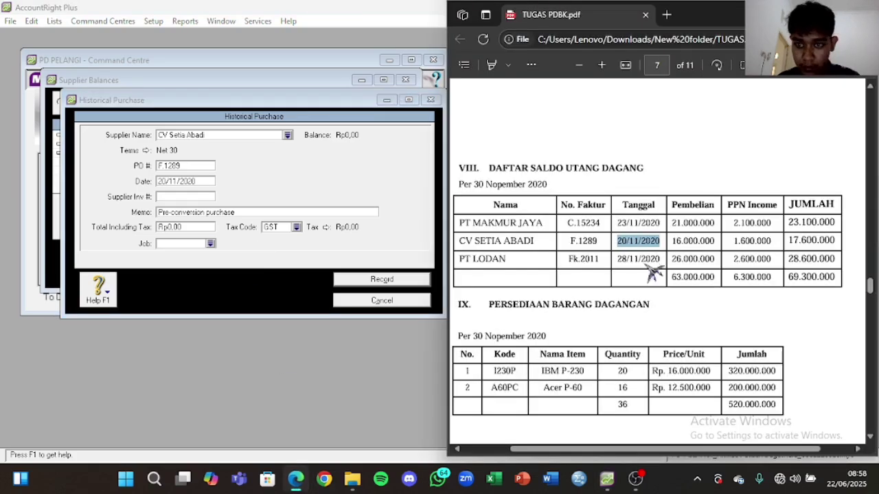
{"action": "left_click_drag", "start_coordinate": [788, 240], "coordinate": [828, 241]}
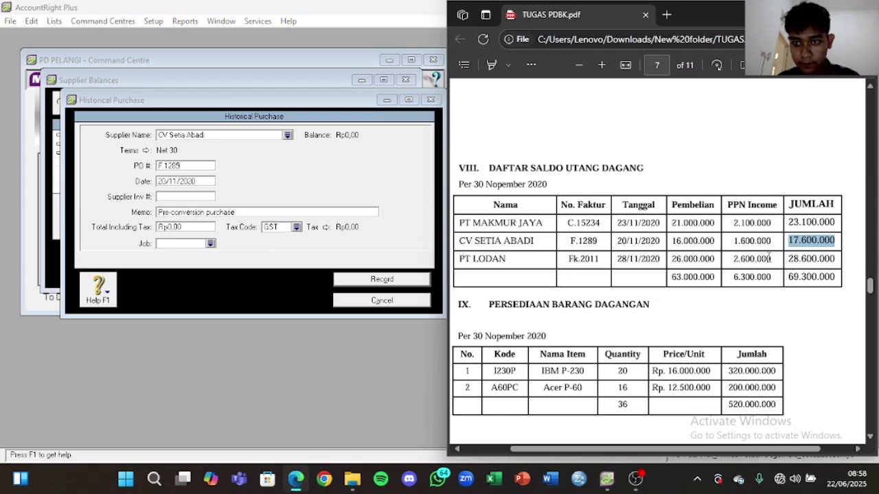
{"action": "left_click", "coordinate": [182, 228]}
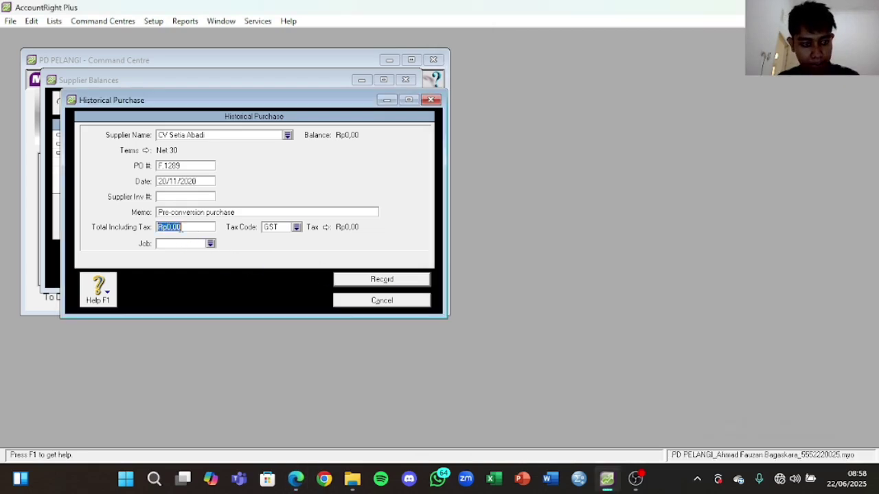
{"action": "left_click", "coordinate": [296, 227]}
{"action": "left_click", "coordinate": [422, 176]}
{"action": "left_click", "coordinate": [519, 320]}
Step: Change the memo to 'Saldo Awal Utang Dagang' and record the purchase
{"action": "left_click", "coordinate": [231, 214]}
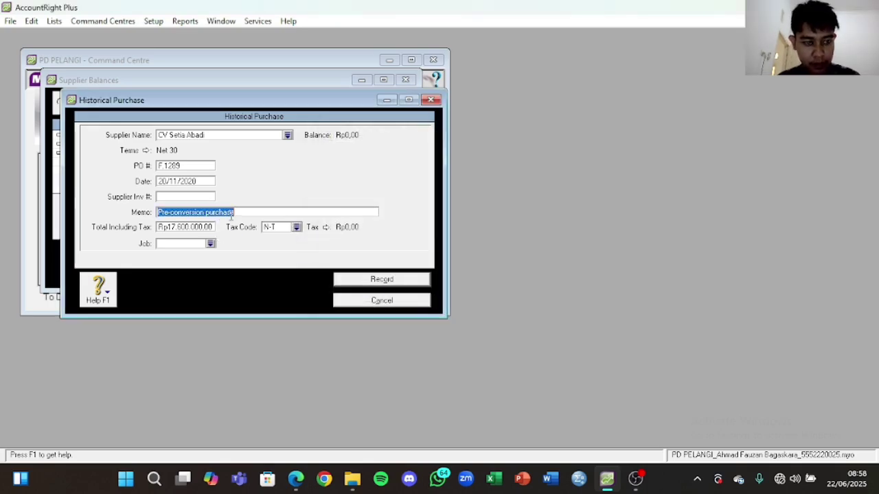
{"action": "key", "text": "Caps_Lock"}
{"action": "type", "text": "S"}
{"action": "key", "text": "Caps_Lock"}
{"action": "type", "text": "aldo"}
{"action": "key", "text": "Caps_Lock"}
{"action": "type", "text": "A"}
{"action": "key", "text": "Caps_Lock"}
{"action": "type", "text": "wal"}
{"action": "key", "text": "Caps_Lock"}
{"action": "type", "text": "Utang"}
{"action": "key", "text": "Caps_Lock"}
{"action": "type", "text": "D"}
{"action": "key", "text": "Caps_Lock"}
{"action": "type", "text": "agang"}
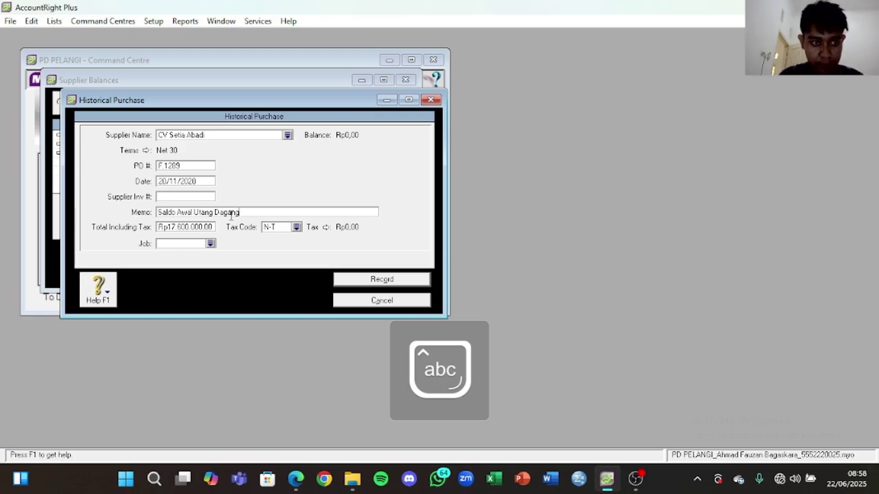
{"action": "left_click", "coordinate": [371, 280]}
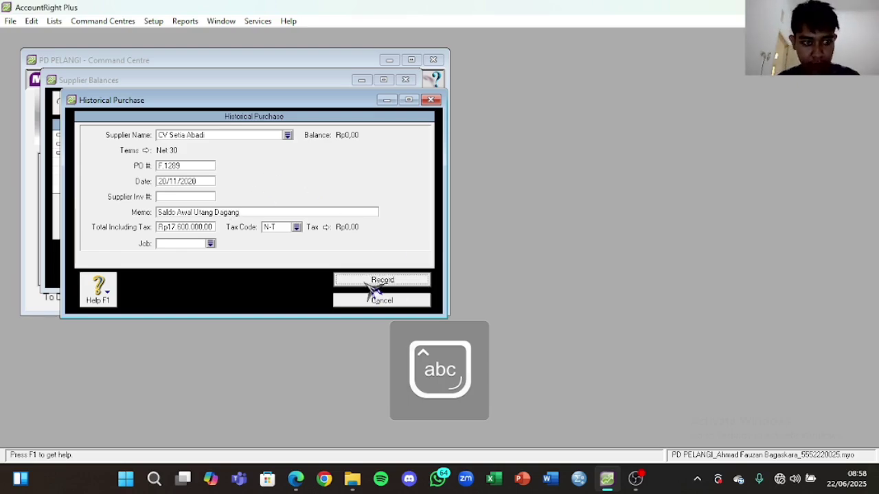
{"action": "left_click", "coordinate": [445, 282]}
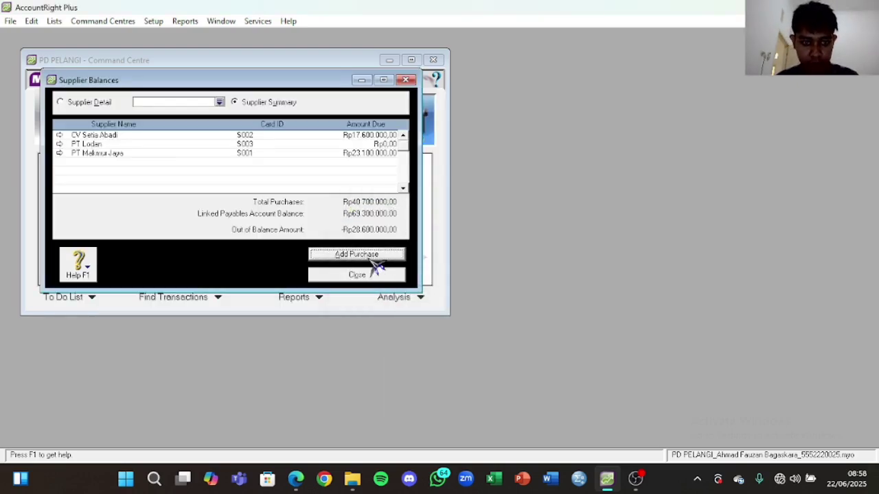
Step: Start a historical purchase for PT Lodan with Net 30 days credit terms
{"action": "left_click", "coordinate": [371, 260]}
{"action": "left_click", "coordinate": [289, 136]}
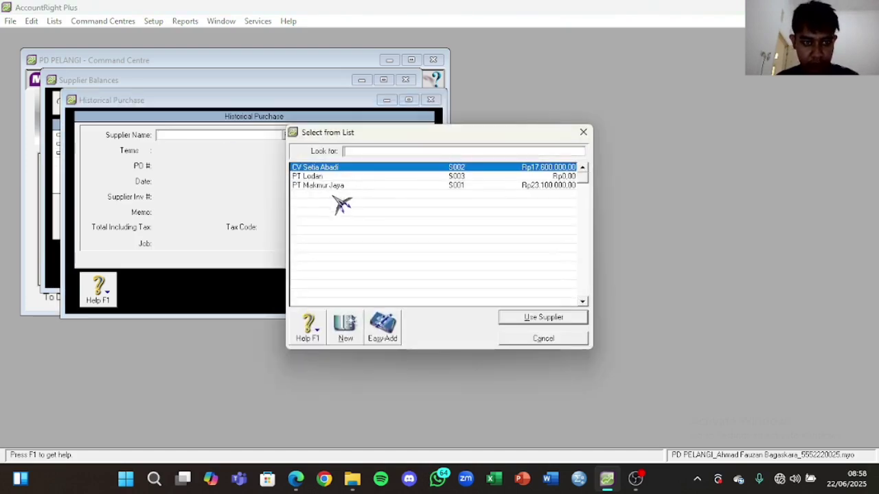
{"action": "left_click", "coordinate": [357, 177]}
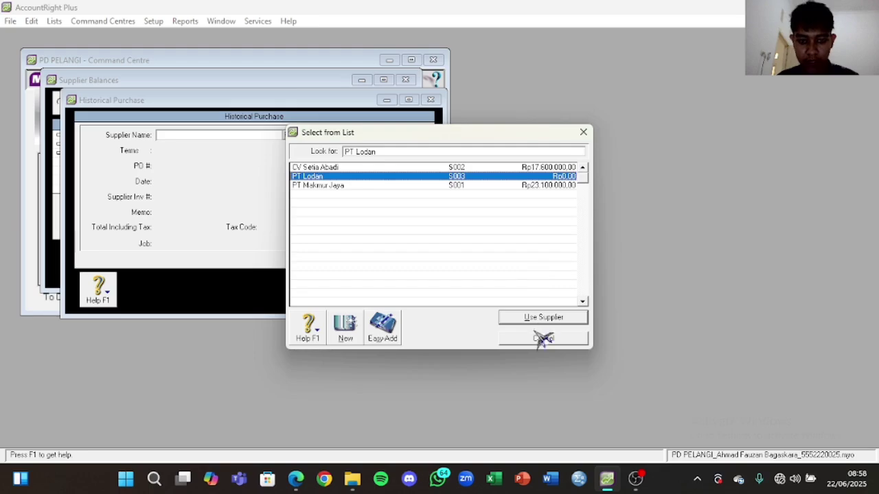
{"action": "left_click", "coordinate": [543, 317]}
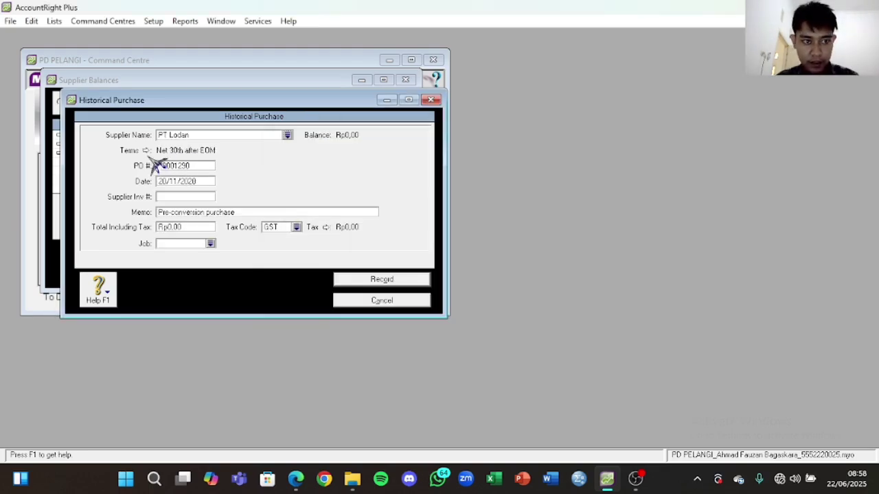
{"action": "left_click", "coordinate": [145, 150]}
{"action": "left_click", "coordinate": [508, 157]}
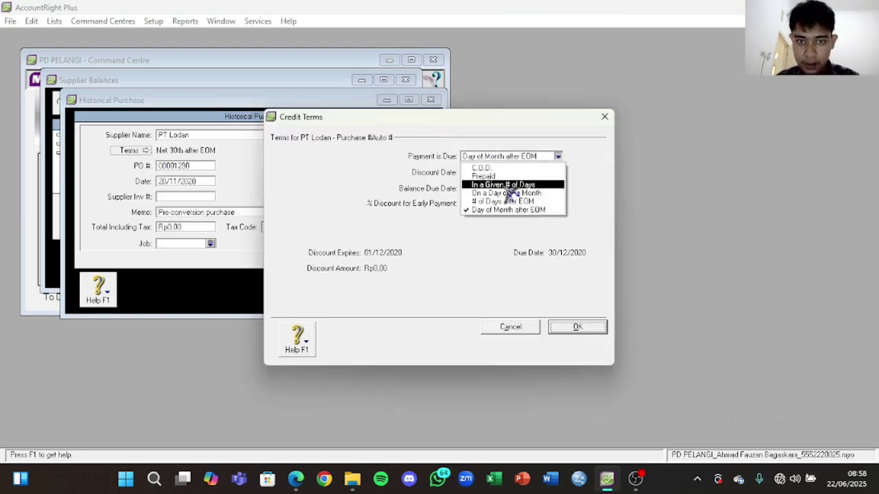
{"action": "left_click", "coordinate": [508, 185]}
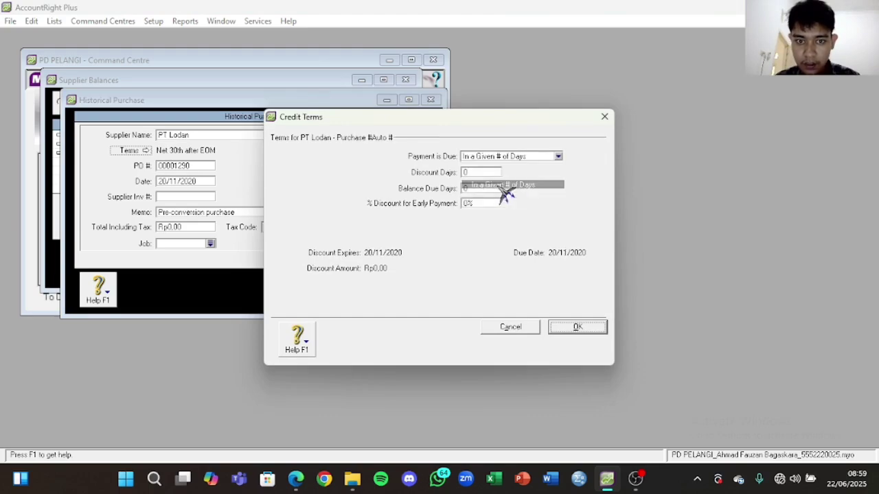
{"action": "left_click", "coordinate": [477, 188]}
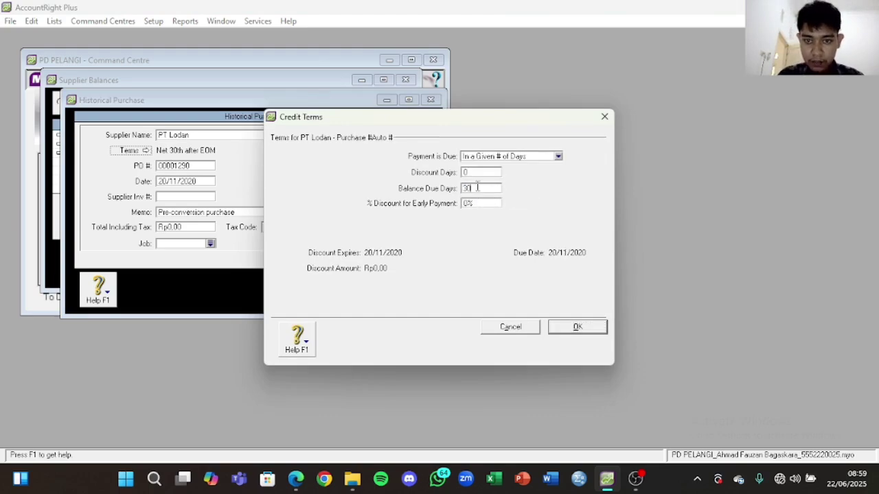
{"action": "left_click", "coordinate": [577, 327]}
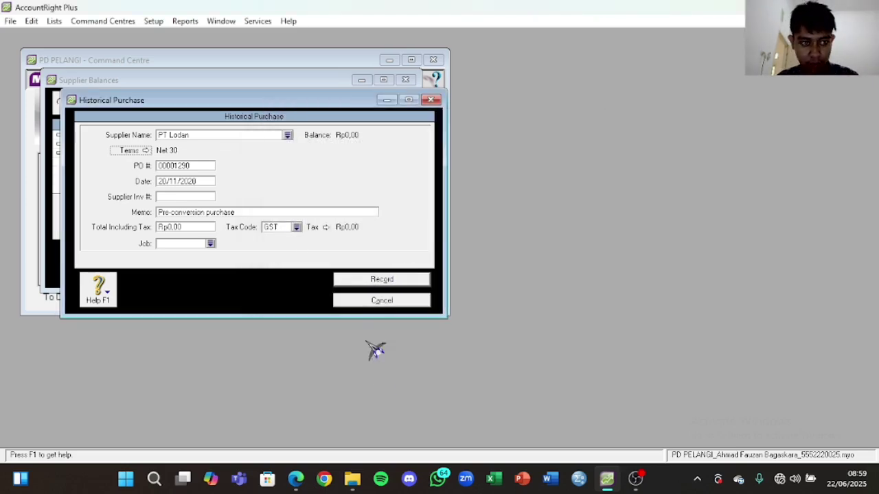
Step: Enter purchase number Fk.2011 and date 28/11/2020 from the PDF
{"action": "left_click", "coordinate": [296, 479]}
{"action": "left_click_drag", "start_coordinate": [568, 259], "coordinate": [599, 259]}
{"action": "left_click", "coordinate": [182, 165]}
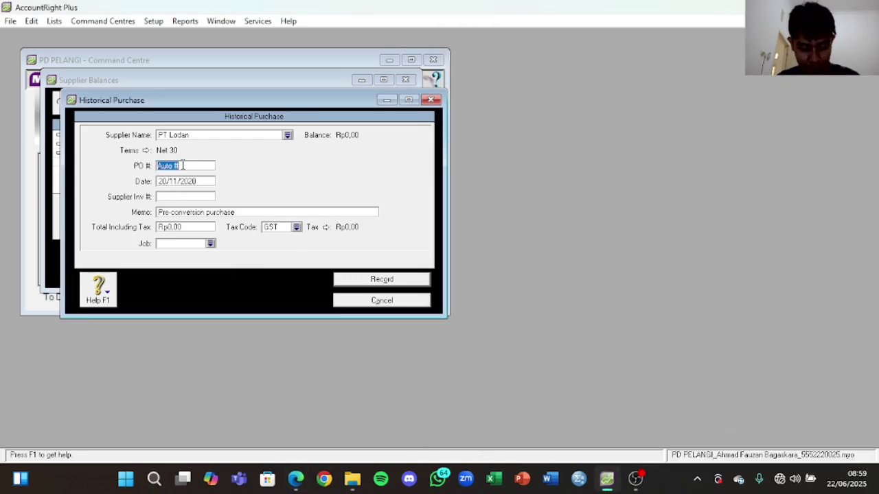
{"action": "left_click", "coordinate": [296, 478]}
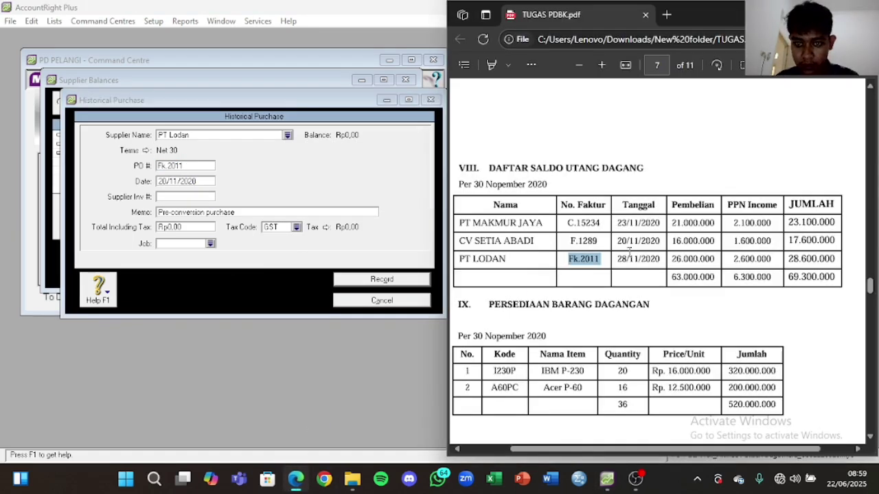
{"action": "left_click", "coordinate": [621, 255]}
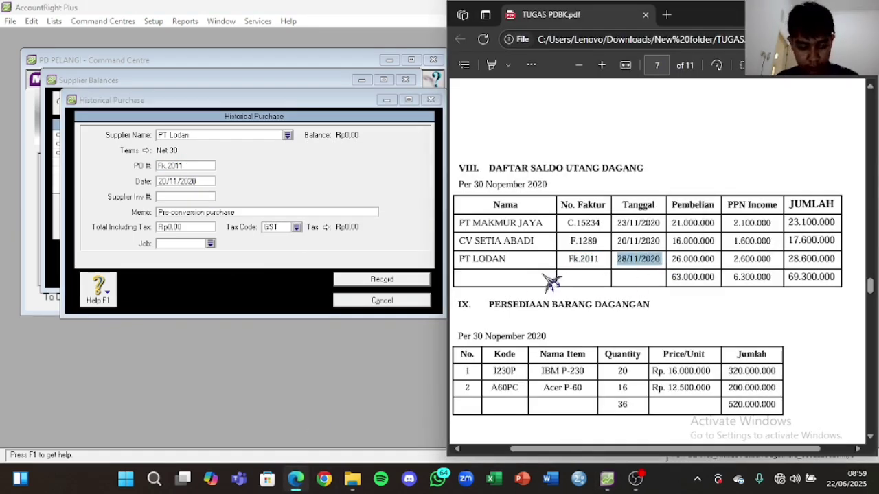
{"action": "left_click", "coordinate": [178, 197]}
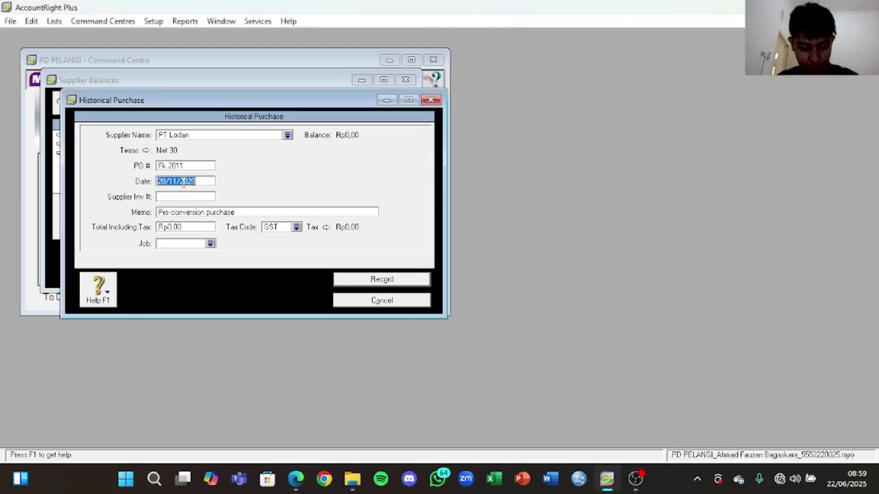
{"action": "left_click", "coordinate": [246, 215]}
Step: Enter the 28.600.000 total from the PDF and the memo 'Saldo Awal Utang Baga'
{"action": "key", "text": "alt+Tab"}
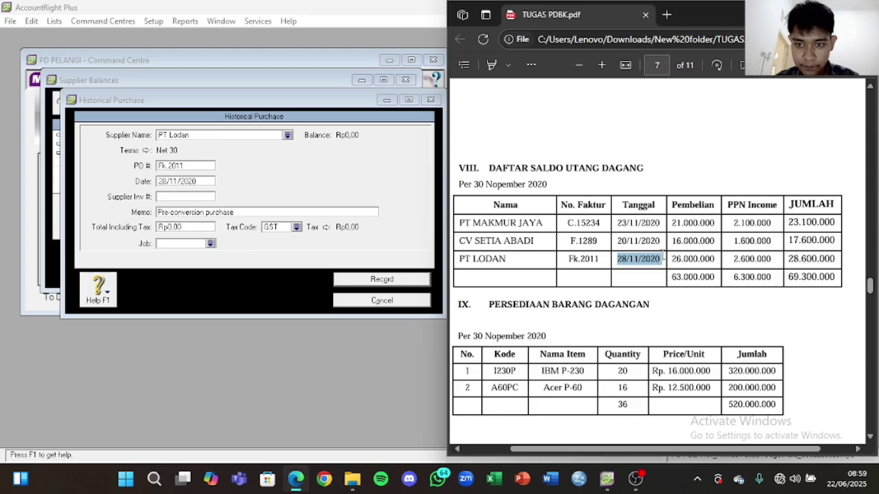
{"action": "right_click", "coordinate": [644, 257]}
{"action": "left_click", "coordinate": [647, 290]}
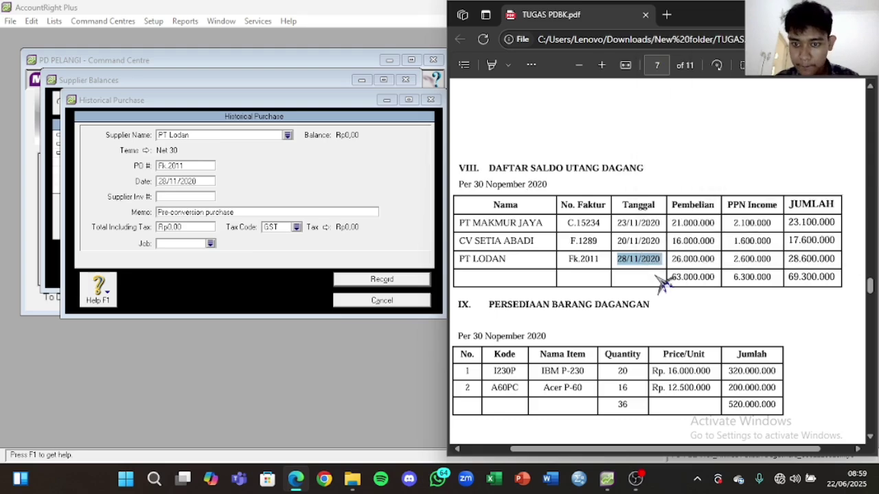
{"action": "left_click_drag", "start_coordinate": [789, 261], "coordinate": [866, 256]}
{"action": "left_click", "coordinate": [771, 267]}
{"action": "left_click_drag", "start_coordinate": [749, 259], "coordinate": [782, 262]}
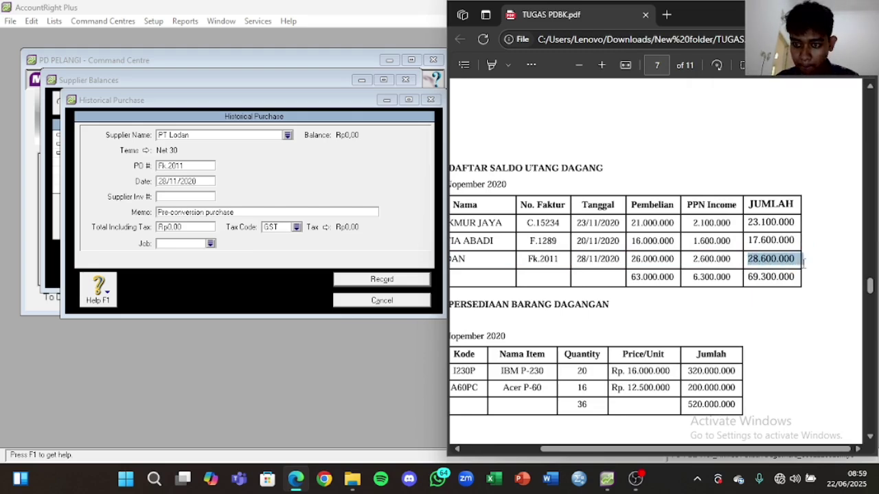
{"action": "left_click", "coordinate": [179, 229]}
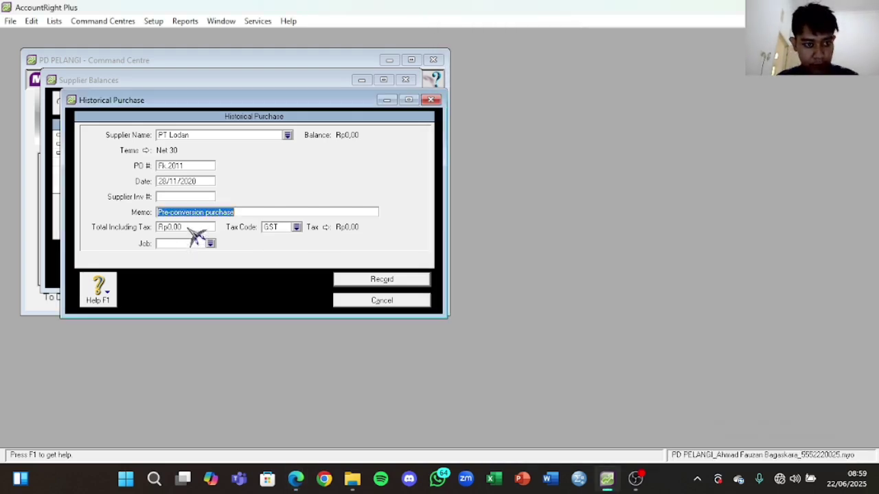
{"action": "left_click", "coordinate": [187, 228]}
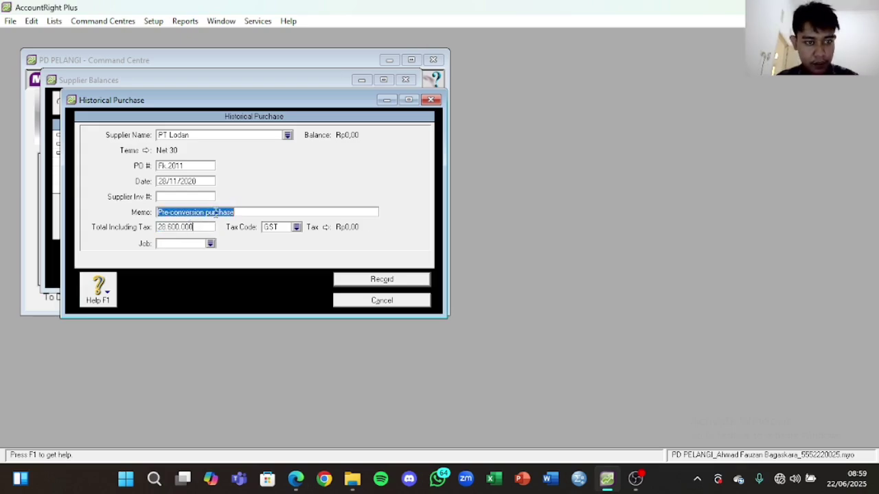
{"action": "left_click", "coordinate": [215, 213]}
{"action": "type", "text": "Saldo A"}
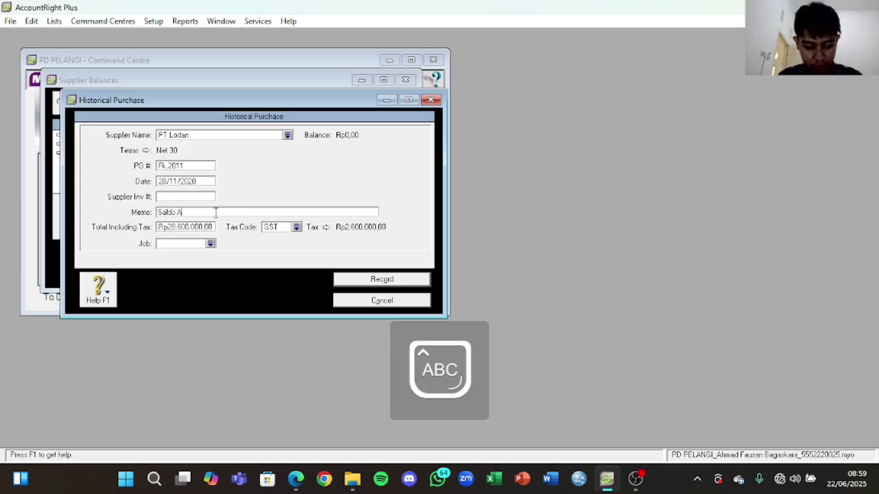
{"action": "type", "text": "wal Utang"}
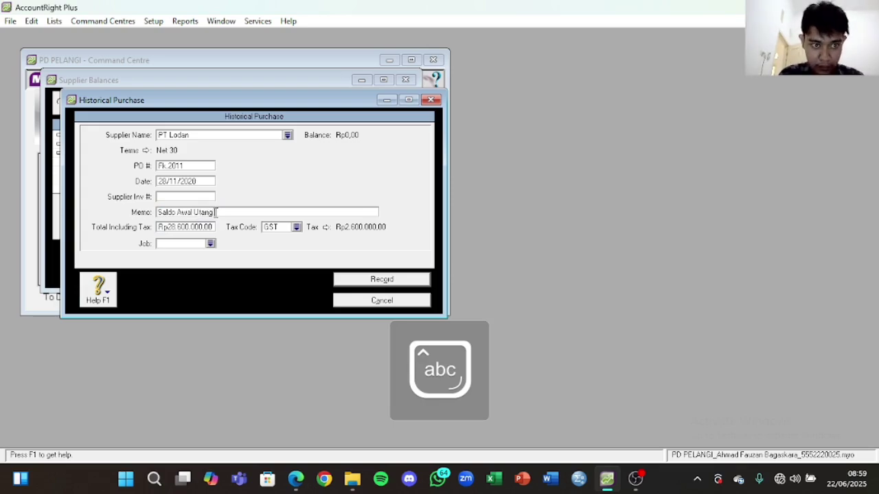
{"action": "type", "text": " Baga"}
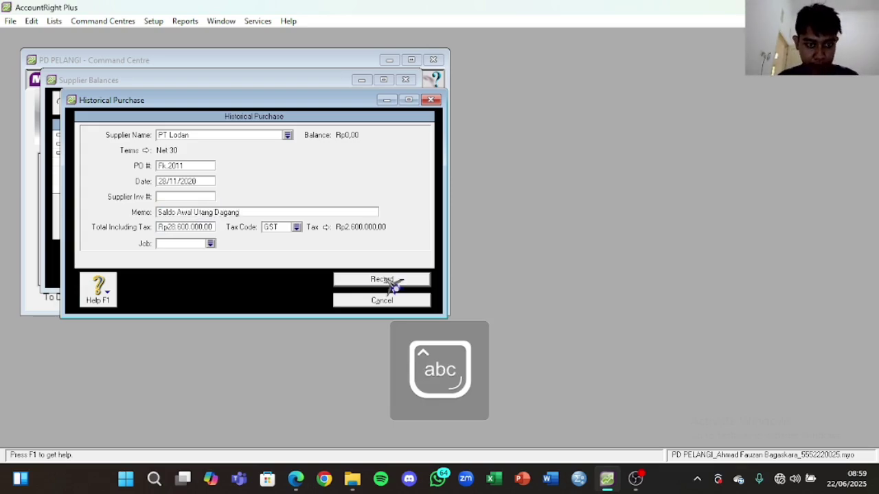
Step: Apply tax code N-T and record PT Lodan's purchase, leaving nothing out of balance
{"action": "left_click", "coordinate": [296, 227]}
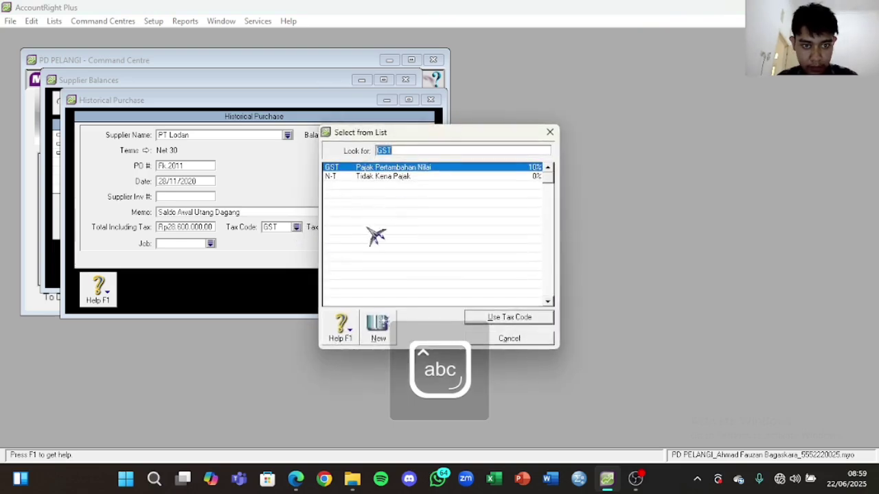
{"action": "left_click", "coordinate": [405, 177]}
{"action": "left_click", "coordinate": [523, 317]}
{"action": "left_click", "coordinate": [412, 281]}
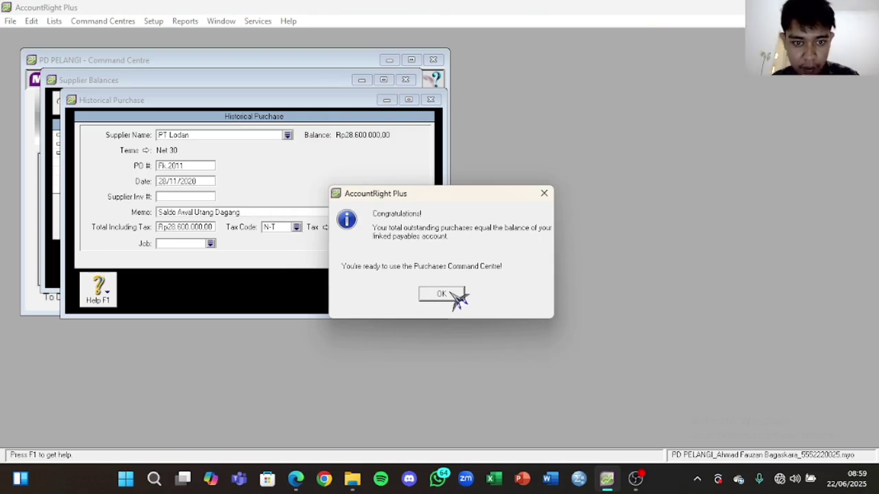
{"action": "left_click", "coordinate": [453, 292]}
Step: Check supplier balances total Rp69.300.000 with Rp0 out of balance, then close them
{"action": "left_click", "coordinate": [450, 287]}
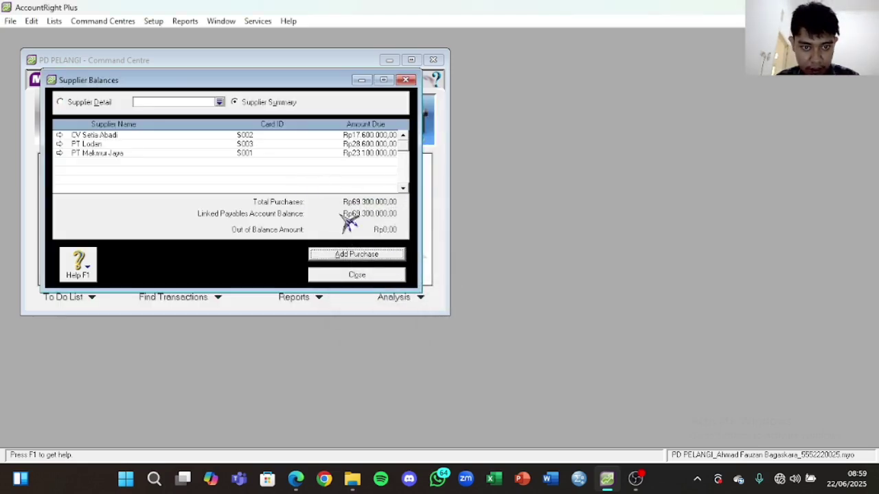
{"action": "left_click", "coordinate": [295, 478]}
{"action": "scroll", "coordinate": [747, 309], "scroll_direction": "up", "scroll_amount": 15}
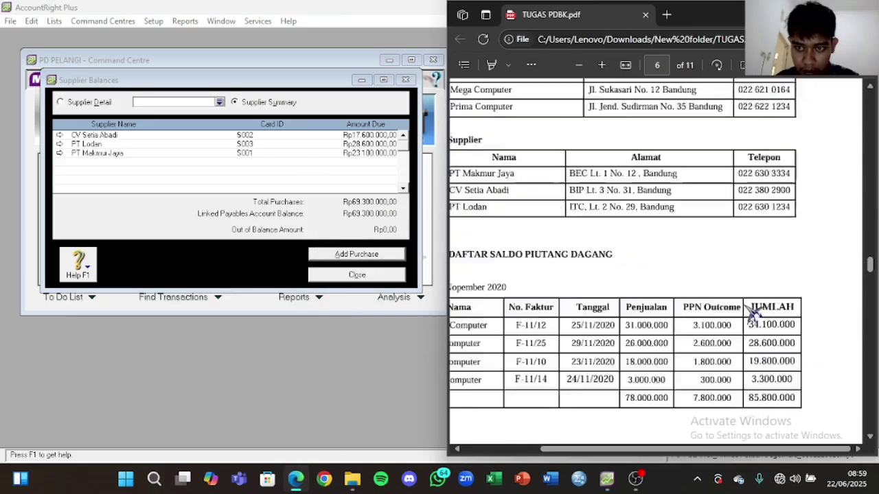
{"action": "scroll", "coordinate": [745, 305], "scroll_direction": "up", "scroll_amount": 5}
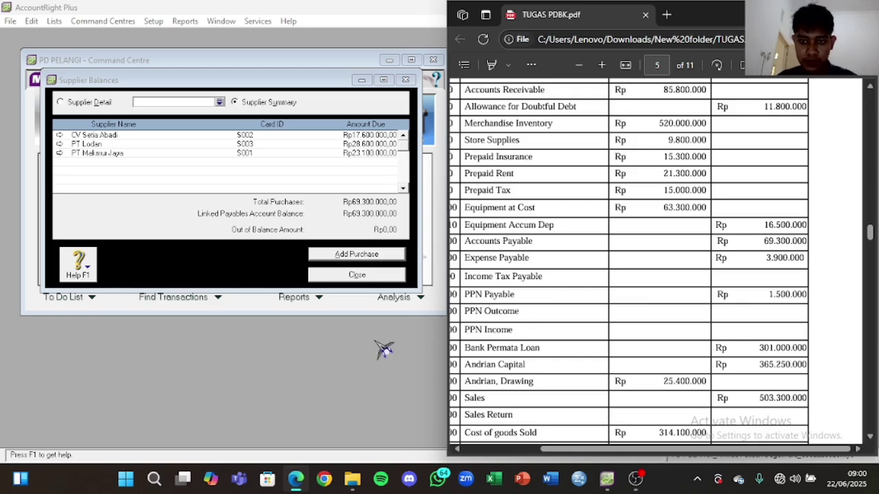
{"action": "left_click", "coordinate": [314, 365]}
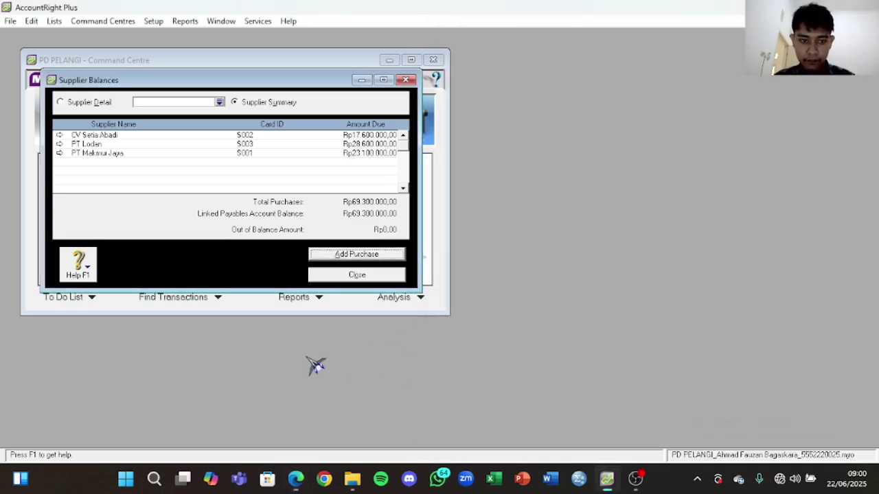
{"action": "left_click", "coordinate": [388, 280]}
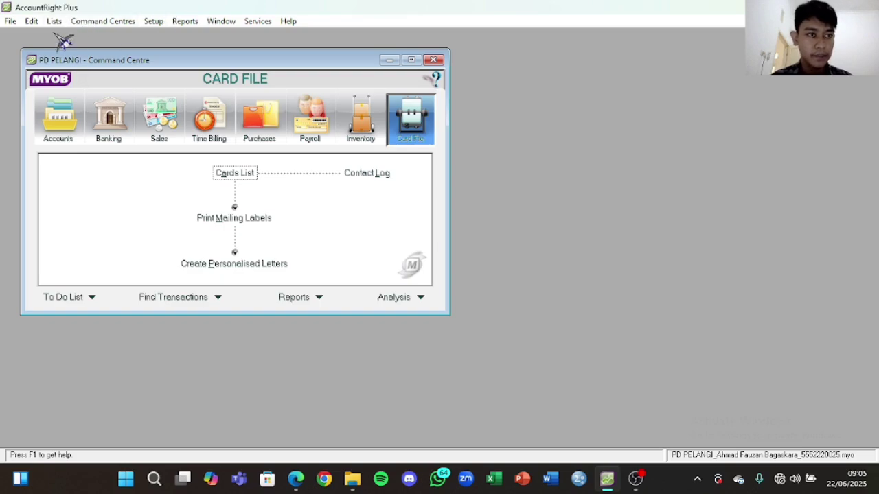
{"action": "left_click", "coordinate": [55, 22]}
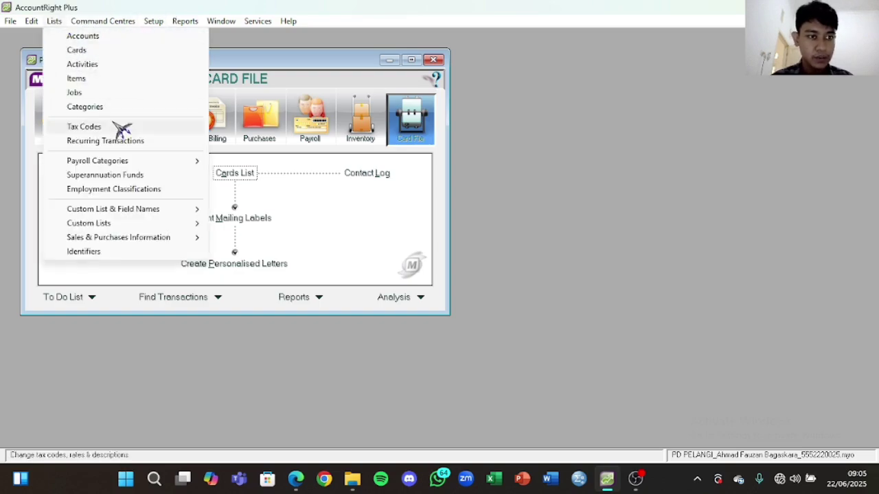
Step: Change the GST tax code's name to PPN, confirm, and close the Tax Code List
{"action": "left_click", "coordinate": [114, 126]}
{"action": "key", "text": "Return"}
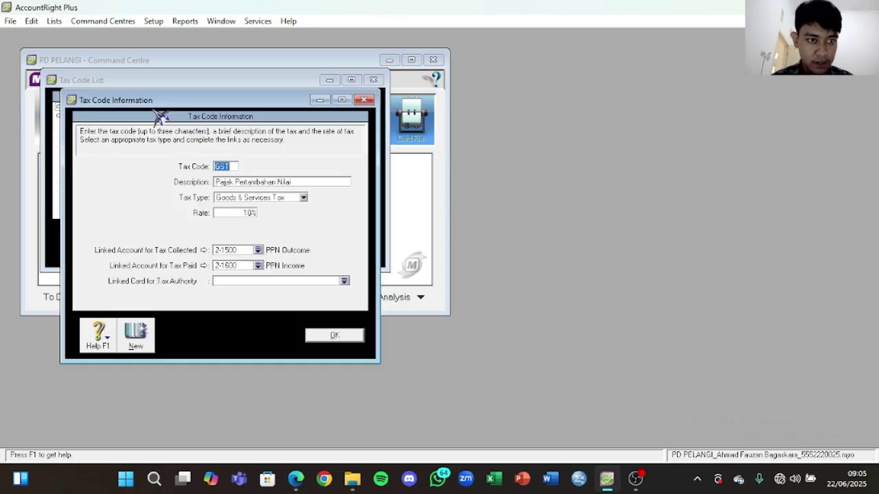
{"action": "key", "text": "Caps_Lock"}
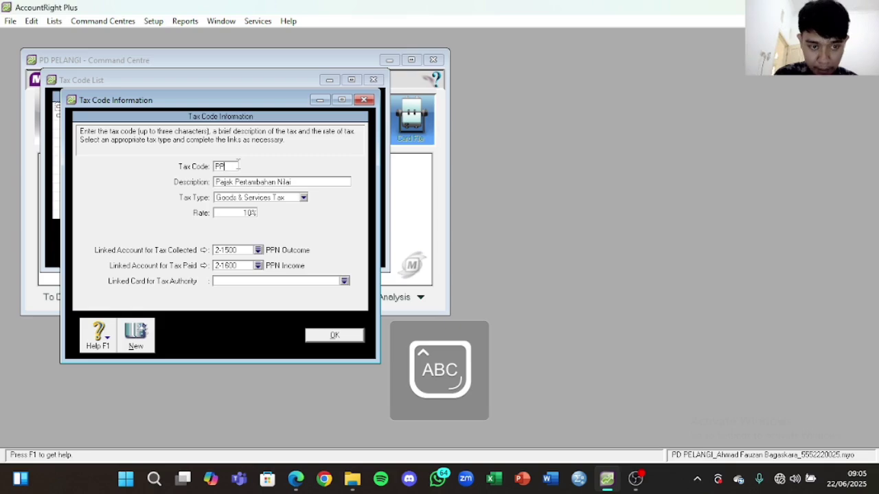
{"action": "key", "text": "Caps_Lock"}
{"action": "left_click", "coordinate": [343, 339]}
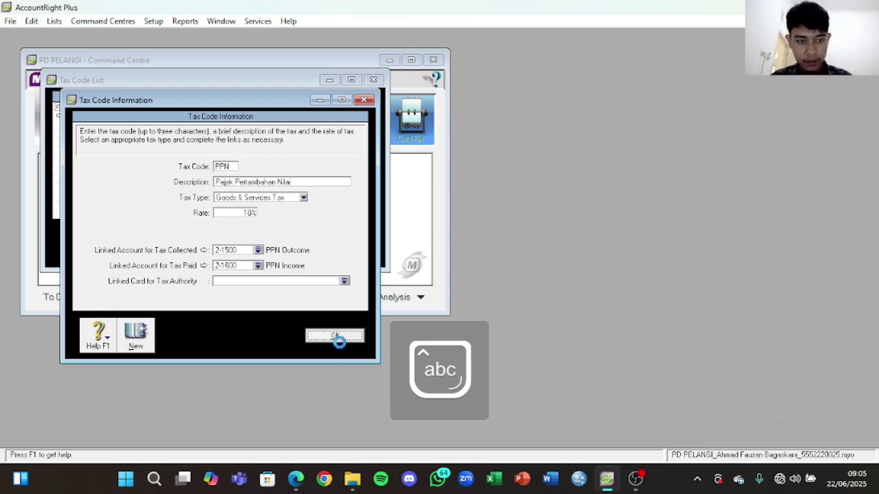
{"action": "left_click", "coordinate": [438, 284]}
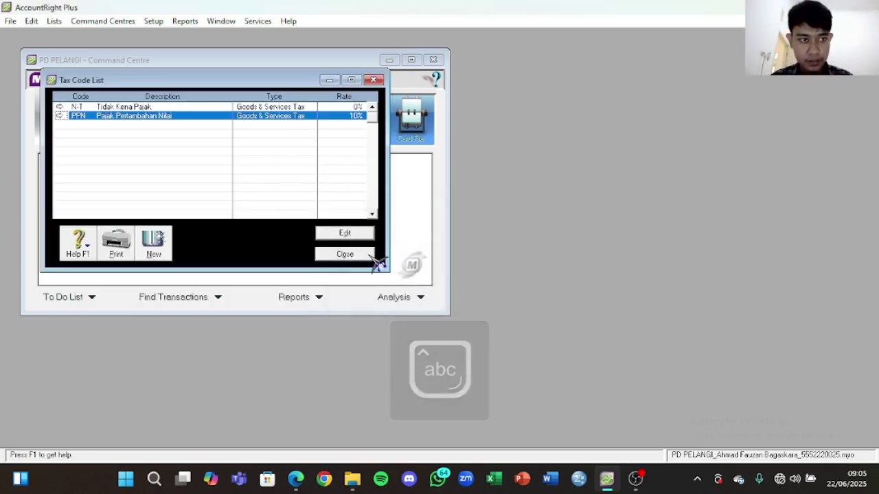
{"action": "left_click", "coordinate": [344, 254]}
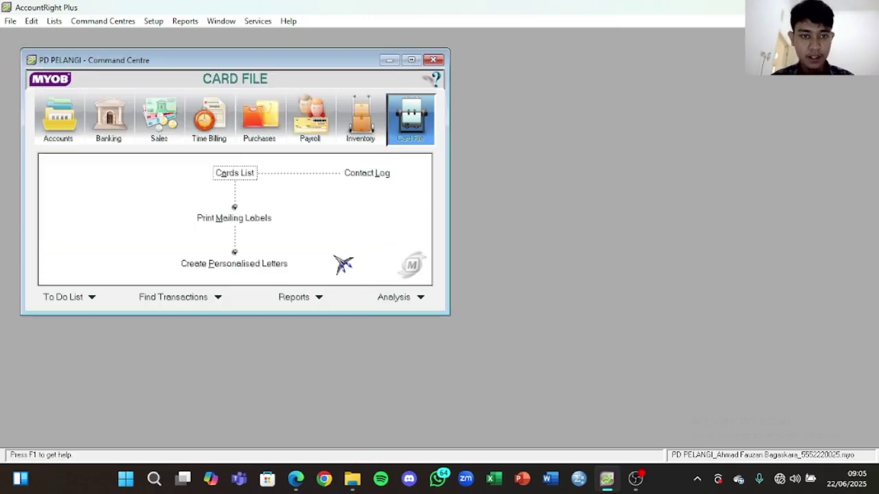
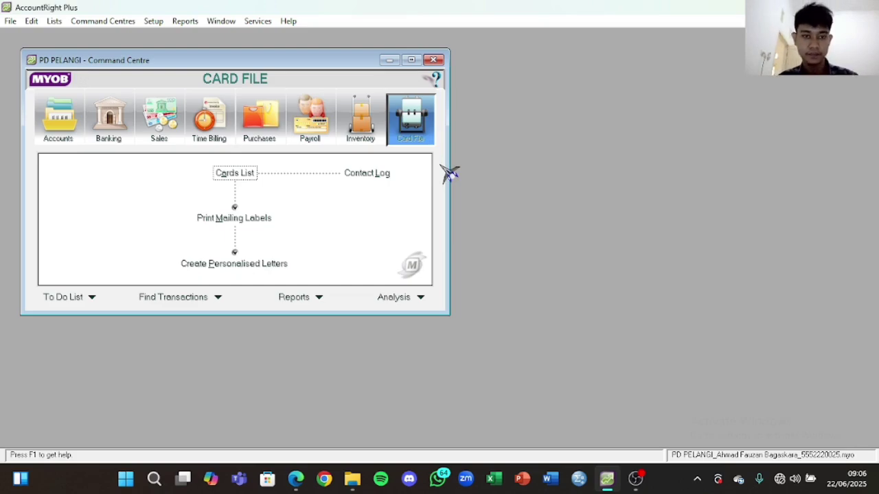
Step: Start a new inventory item and enter I230P, copied from the assignment PDF, as its number
{"action": "left_click", "coordinate": [373, 127]}
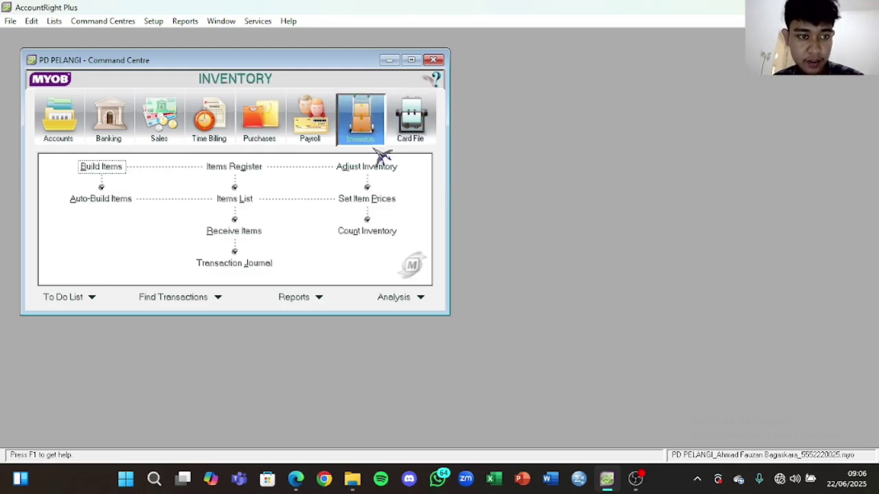
{"action": "left_click", "coordinate": [243, 200]}
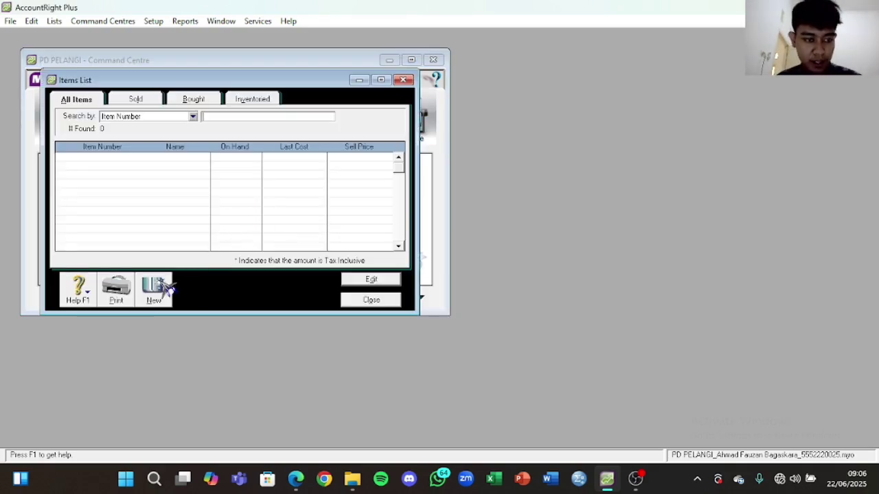
{"action": "left_click", "coordinate": [165, 289]}
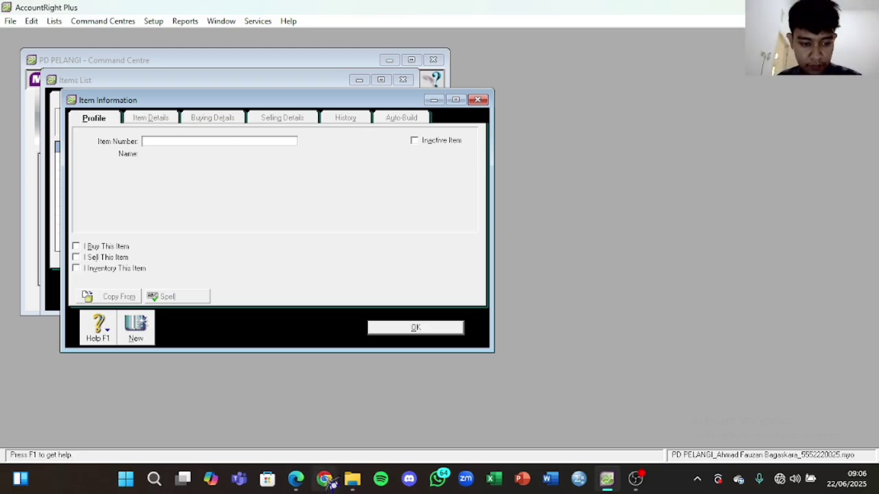
{"action": "left_click", "coordinate": [296, 478]}
{"action": "scroll", "coordinate": [735, 293], "scroll_direction": "down", "scroll_amount": 3}
{"action": "scroll", "coordinate": [735, 294], "scroll_direction": "down", "scroll_amount": 15}
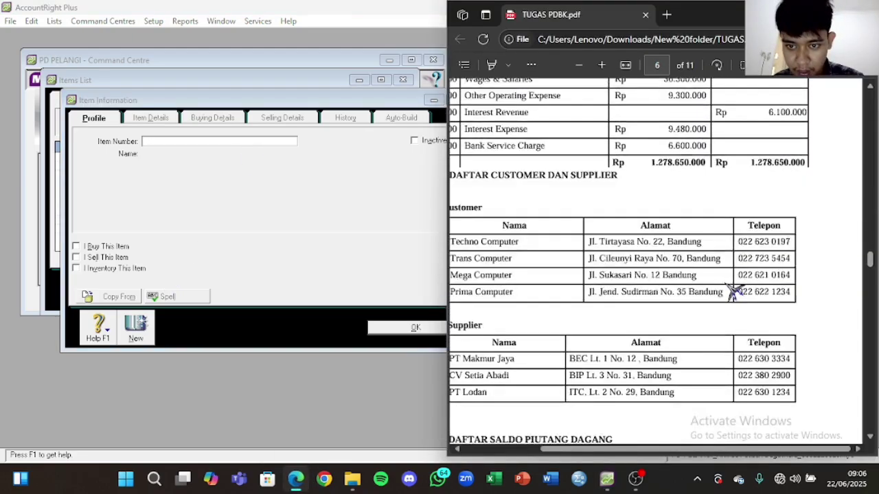
{"action": "scroll", "coordinate": [707, 296], "scroll_direction": "down", "scroll_amount": 1}
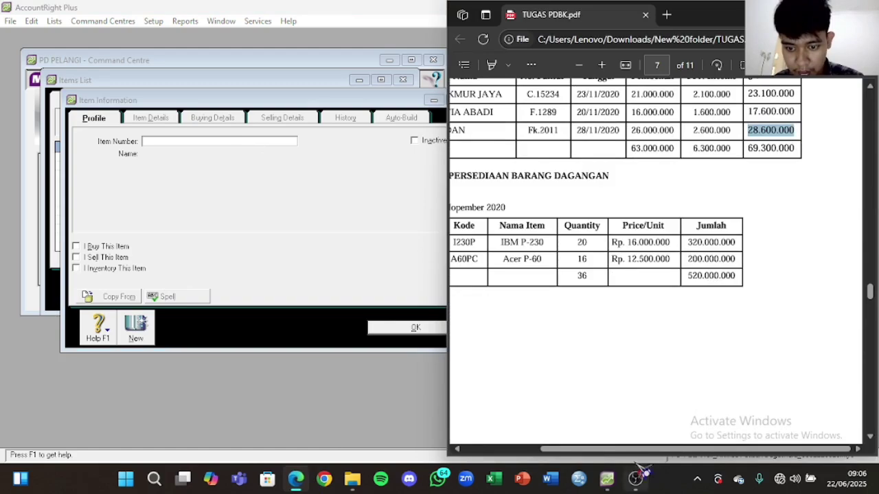
{"action": "scroll", "coordinate": [579, 421], "scroll_direction": "left", "scroll_amount": 1}
{"action": "left_click_drag", "start_coordinate": [532, 242], "coordinate": [554, 242]}
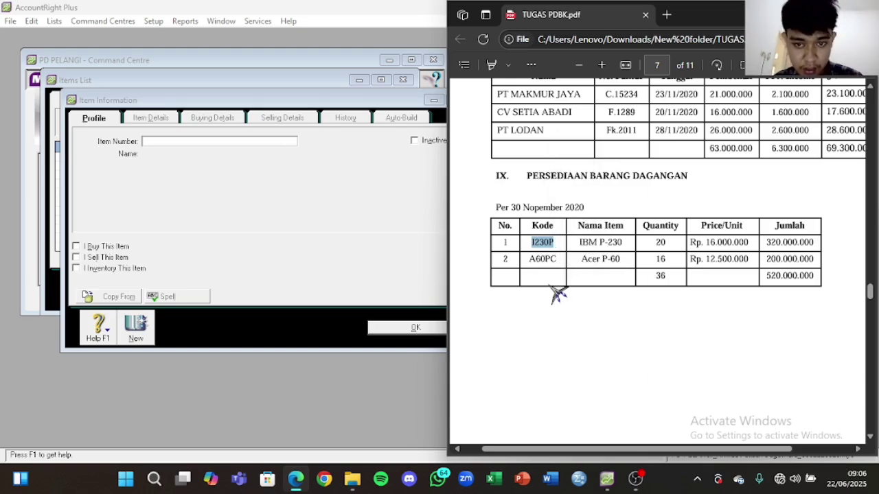
{"action": "left_click", "coordinate": [259, 142]}
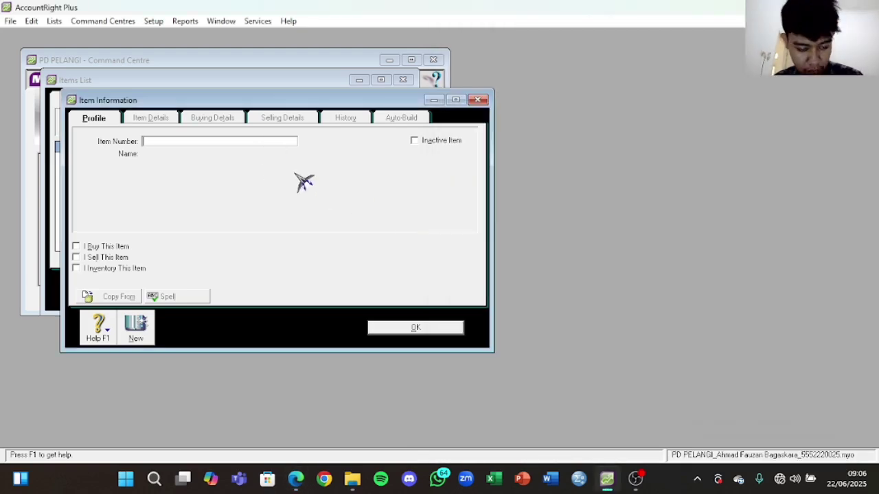
{"action": "key", "text": "Tab"}
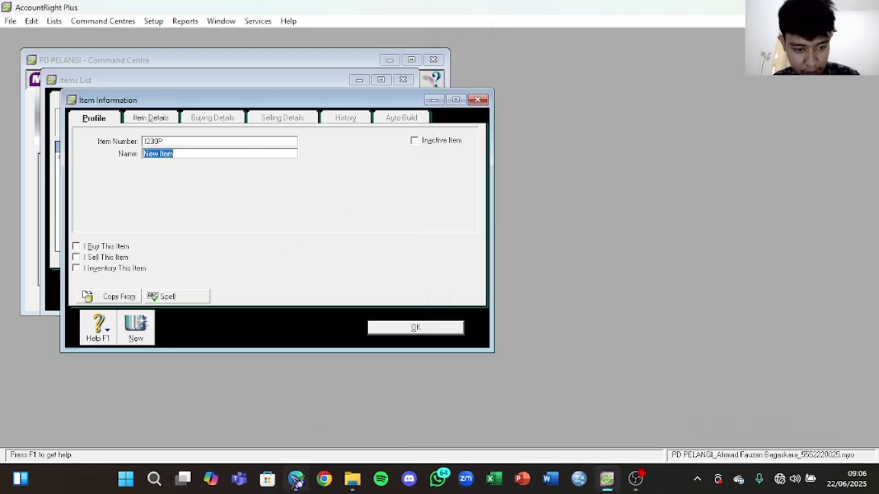
Step: Name the new item IBM P-230 using the name copied from the PDF
{"action": "left_click", "coordinate": [295, 479]}
{"action": "left_click_drag", "start_coordinate": [628, 242], "coordinate": [578, 242]}
{"action": "left_click", "coordinate": [580, 244]}
{"action": "double_click", "coordinate": [580, 244]}
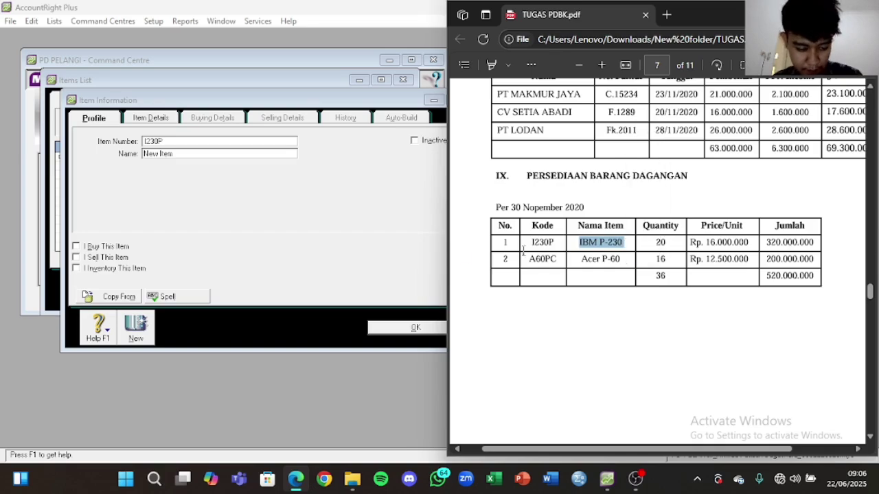
{"action": "left_click", "coordinate": [241, 154]}
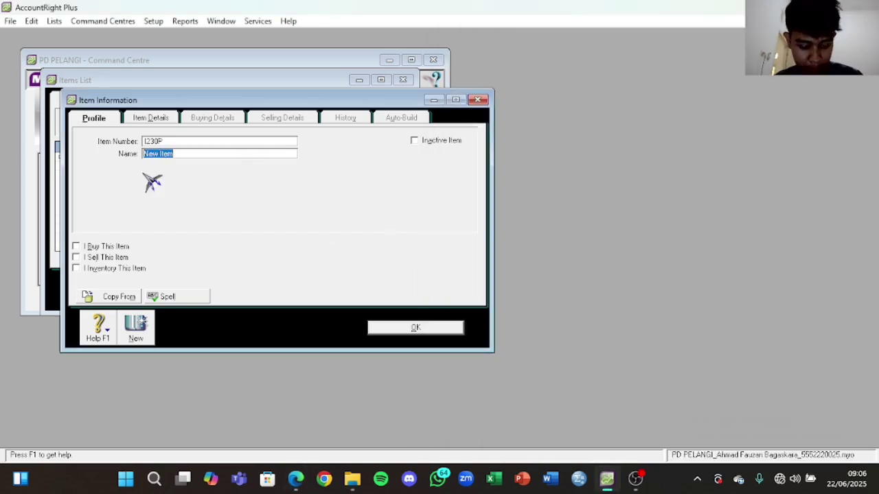
{"action": "type", "text": "IBM P-230"}
{"action": "key", "text": "Tab"}
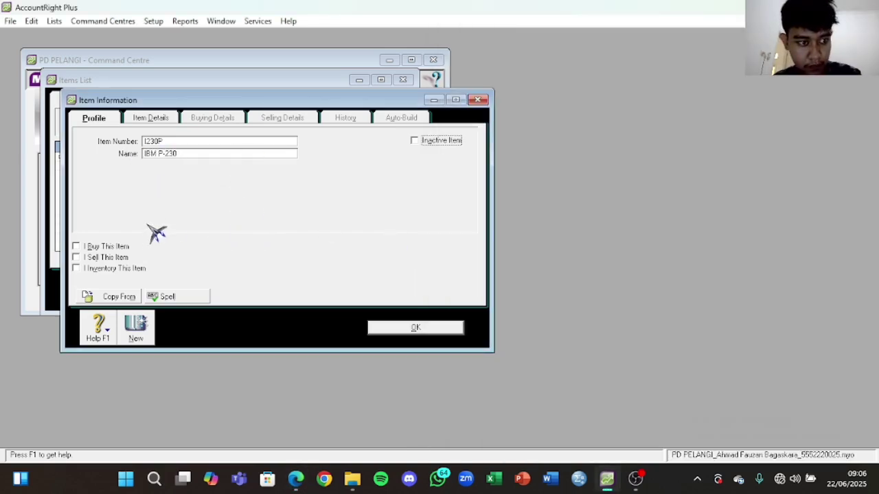
Step: Mark I230P as bought, sold and inventoried, with accounts 5-1100, 4-1100 and 1-1500
{"action": "left_click", "coordinate": [114, 246]}
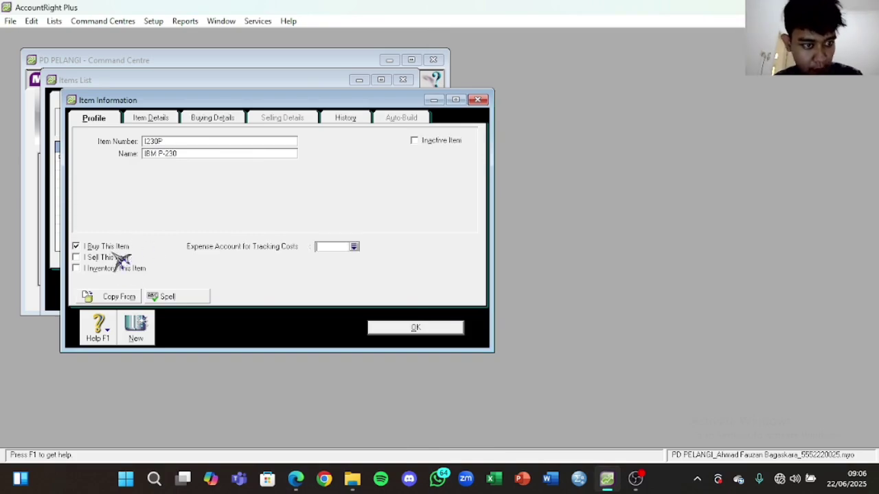
{"action": "left_click", "coordinate": [121, 258]}
{"action": "left_click", "coordinate": [124, 269]}
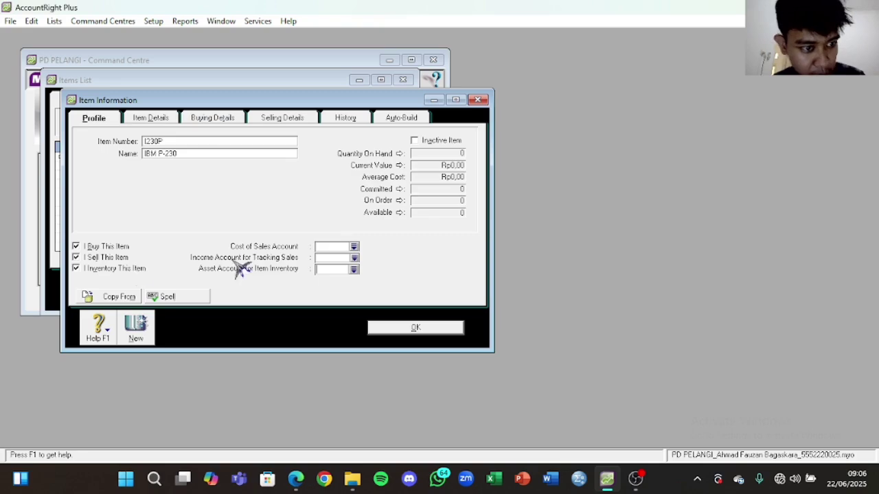
{"action": "left_click", "coordinate": [354, 247]}
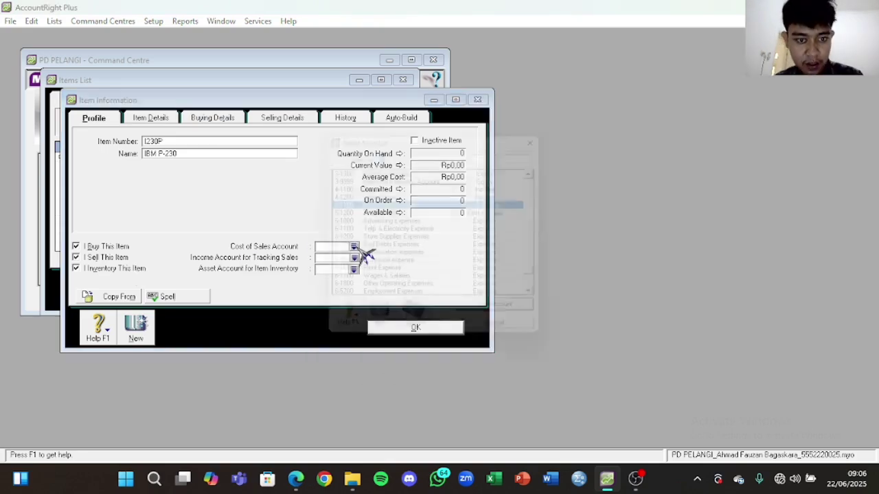
{"action": "double_click", "coordinate": [446, 204]}
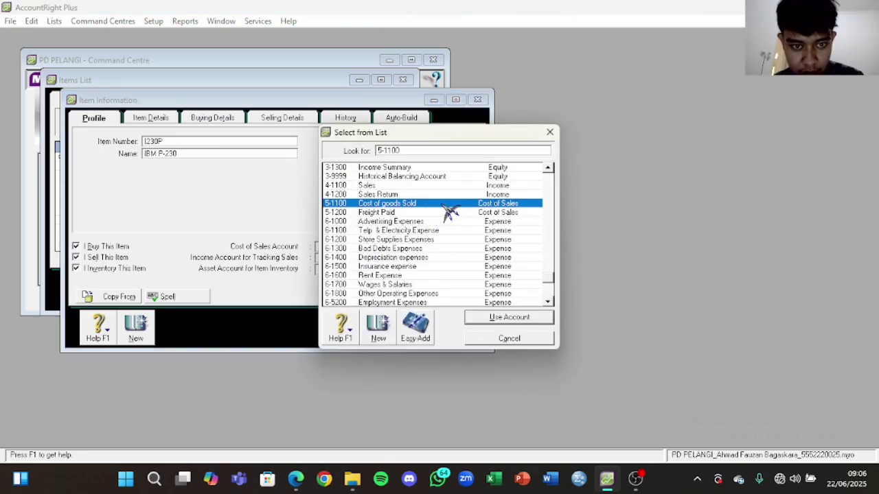
{"action": "left_click", "coordinate": [354, 259]}
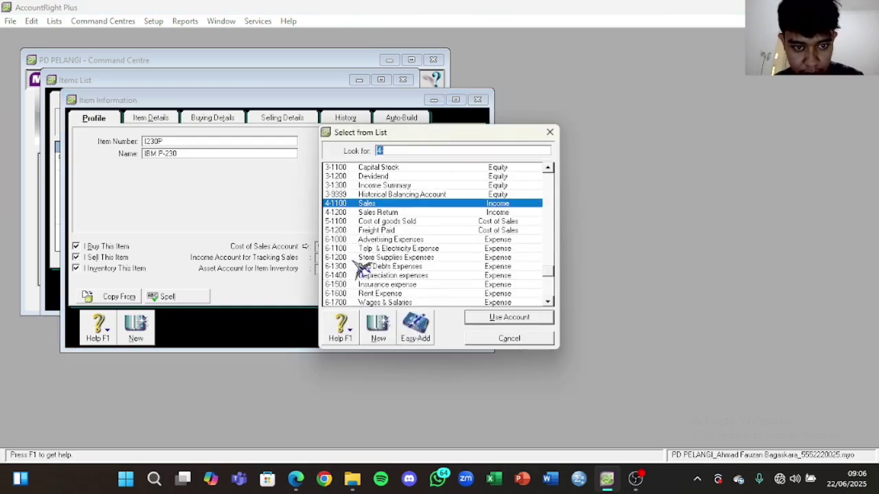
{"action": "double_click", "coordinate": [416, 208]}
{"action": "left_click", "coordinate": [354, 269]}
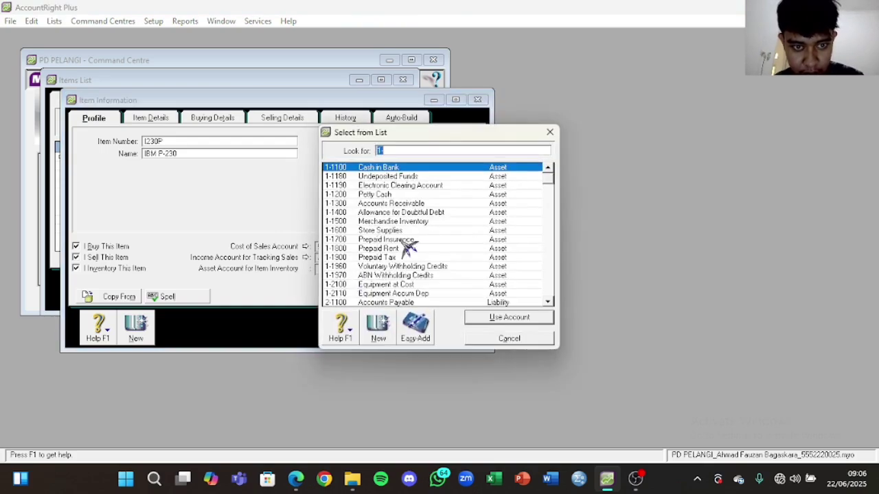
{"action": "double_click", "coordinate": [434, 222]}
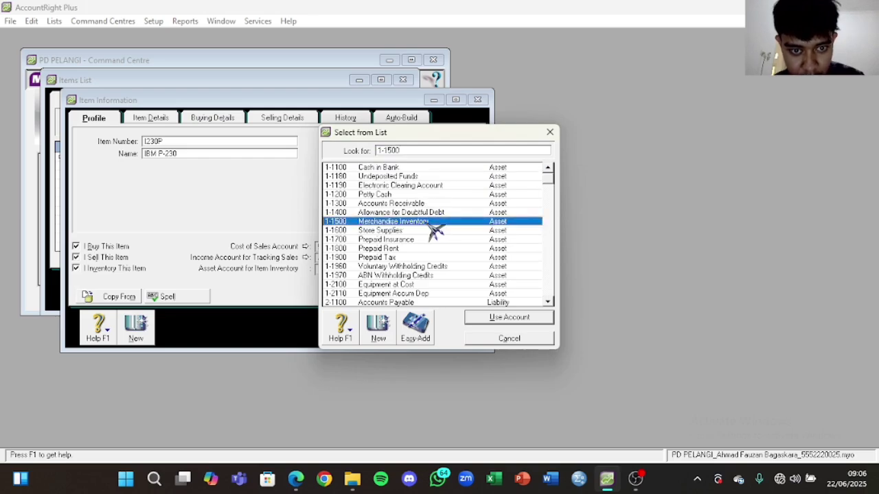
Step: On Buying Details, enter the buying unit and set the purchase tax code to PPN
{"action": "left_click", "coordinate": [223, 120]}
{"action": "left_click", "coordinate": [230, 185]}
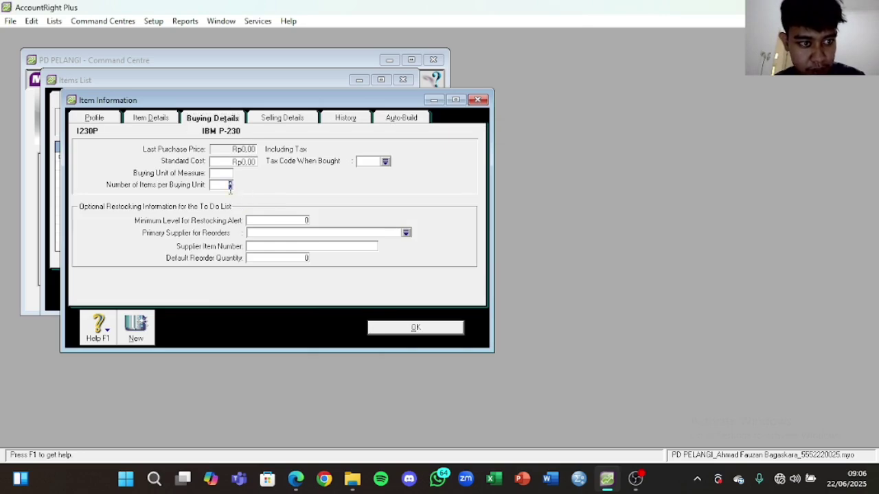
{"action": "type", "text": "Unit"}
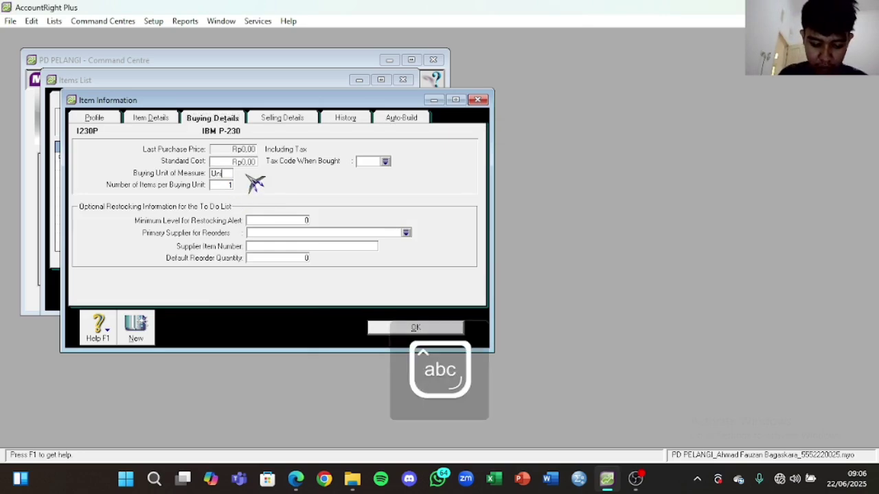
{"action": "left_click", "coordinate": [386, 162]}
{"action": "double_click", "coordinate": [397, 176]}
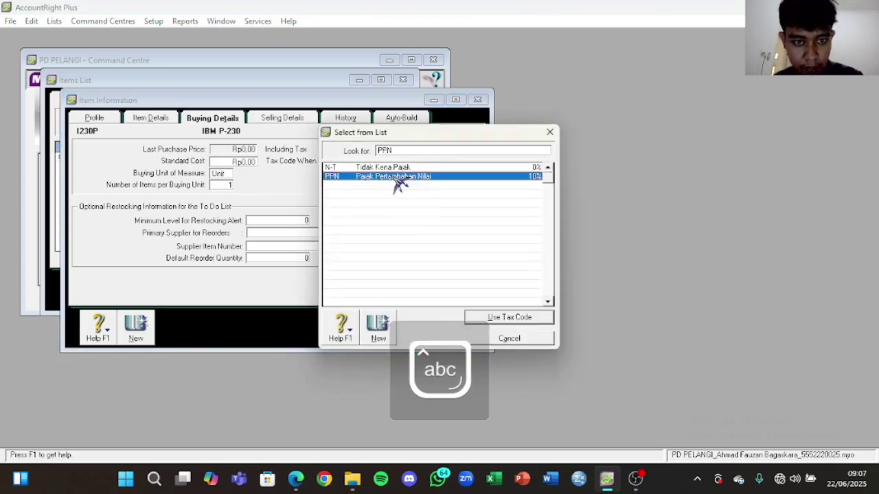
Step: On Selling Details, set unit to Unit, tax code PPN and base selling price 16.000.000
{"action": "left_click", "coordinate": [288, 122]}
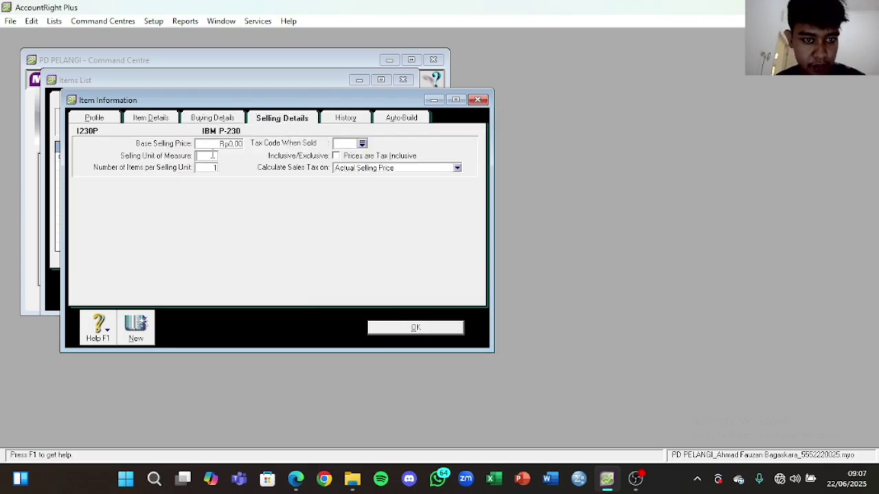
{"action": "key", "text": "Caps_Lock"}
{"action": "type", "text": "U"}
{"action": "key", "text": "Caps_Lock"}
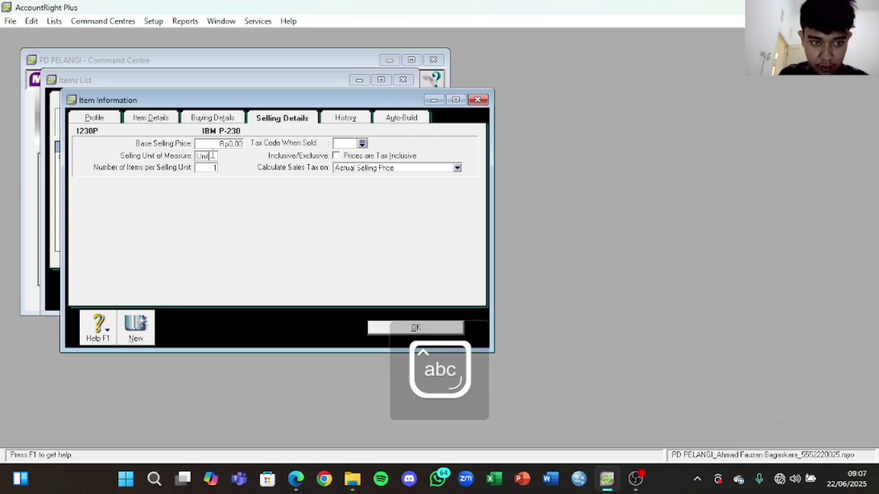
{"action": "left_click", "coordinate": [362, 143]}
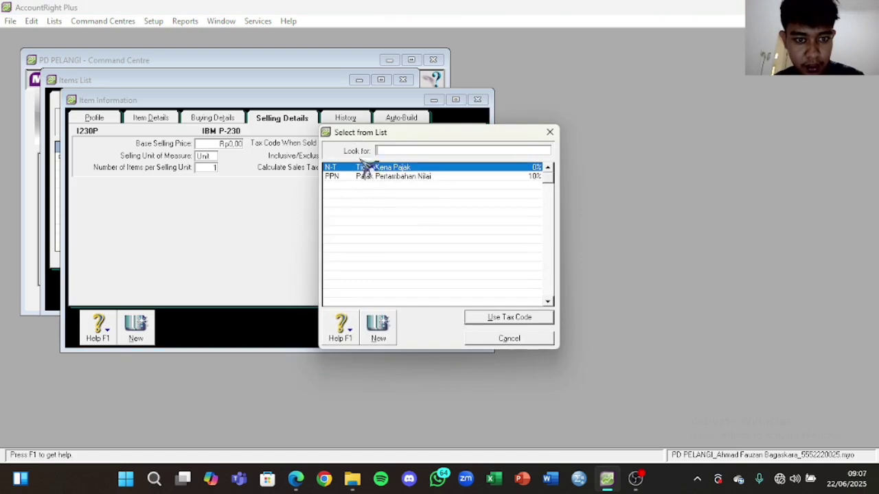
{"action": "double_click", "coordinate": [370, 172]}
{"action": "left_click", "coordinate": [230, 144]}
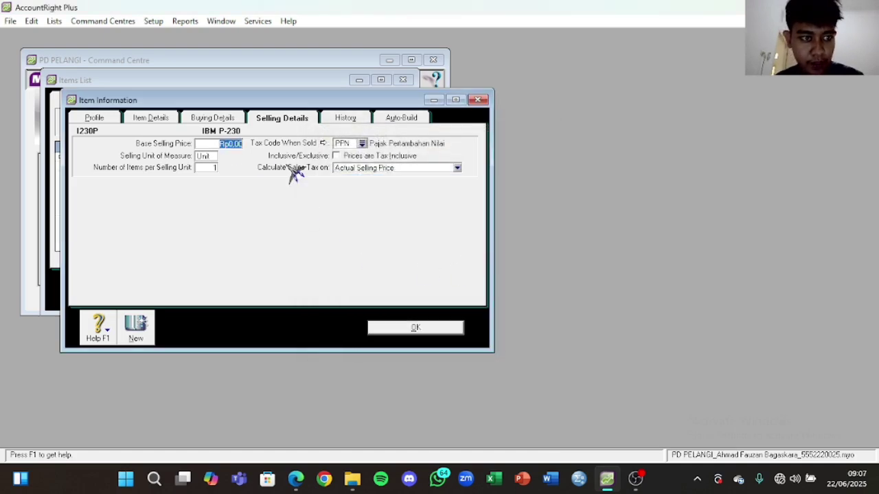
{"action": "left_click", "coordinate": [295, 478]}
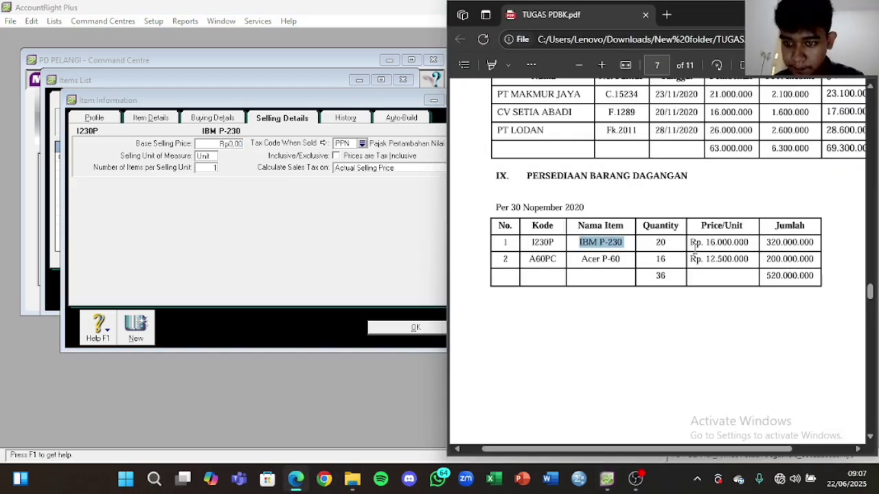
{"action": "left_click_drag", "start_coordinate": [706, 243], "coordinate": [753, 243]}
{"action": "key", "text": "ctrl+c"}
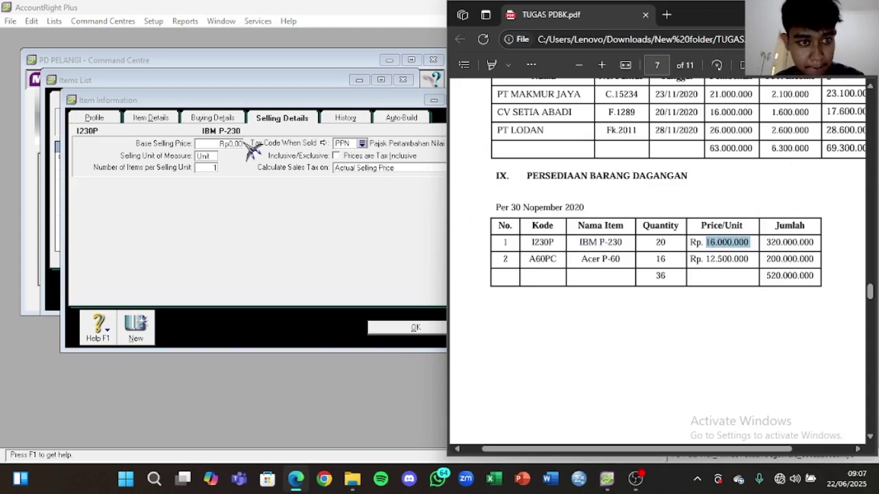
{"action": "left_click", "coordinate": [242, 143]}
{"action": "key", "text": "ctrl+v"}
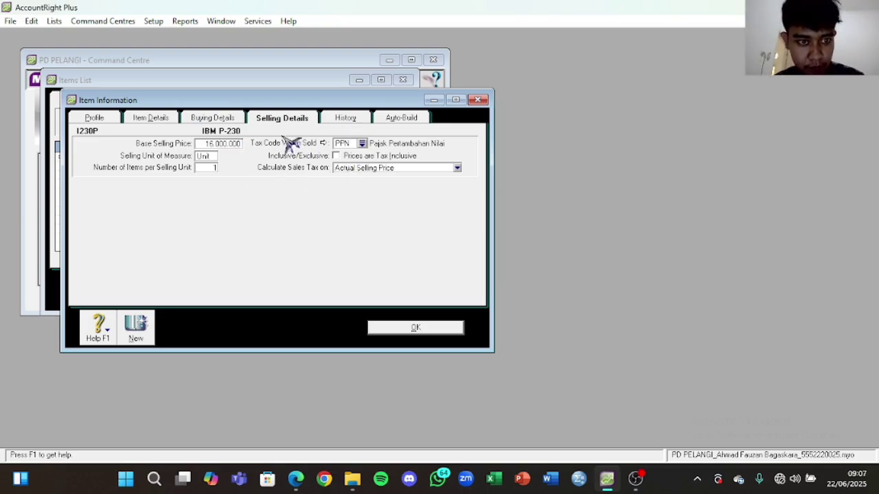
Step: Review the item's remaining tabs and save IBM P-230 to the Items List
{"action": "left_click", "coordinate": [206, 120]}
{"action": "left_click", "coordinate": [309, 121]}
{"action": "left_click", "coordinate": [348, 120]}
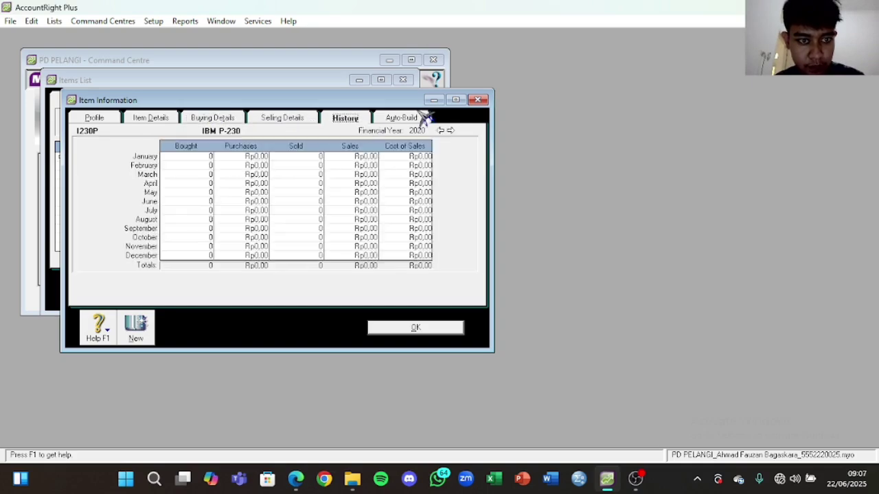
{"action": "left_click", "coordinate": [415, 118]}
{"action": "left_click", "coordinate": [221, 118]}
{"action": "left_click", "coordinate": [153, 120]}
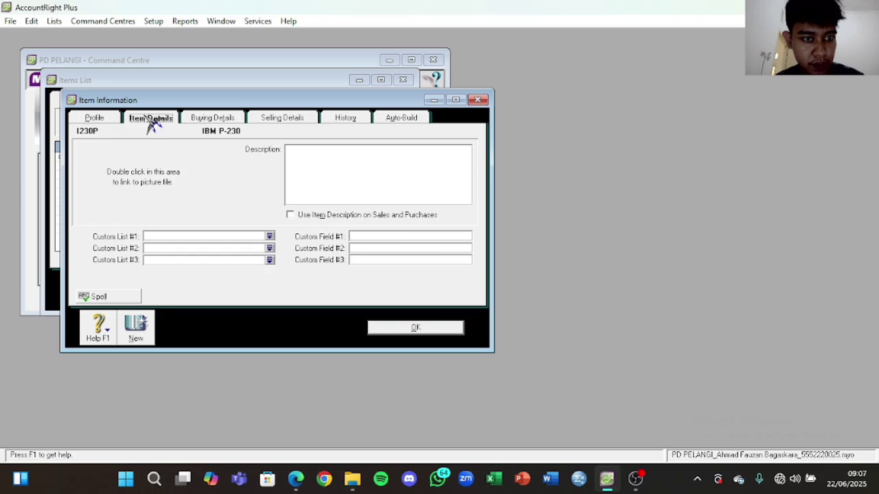
{"action": "left_click", "coordinate": [110, 118]}
{"action": "left_click", "coordinate": [415, 327]}
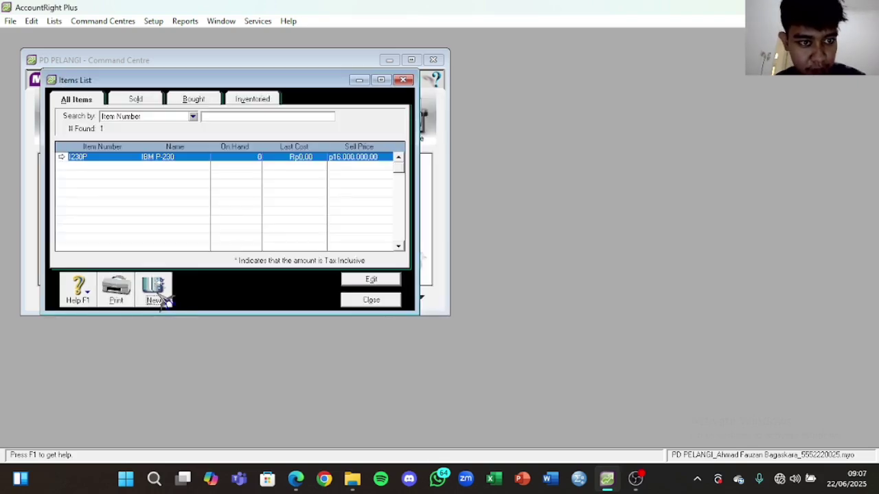
{"action": "left_click", "coordinate": [162, 298]}
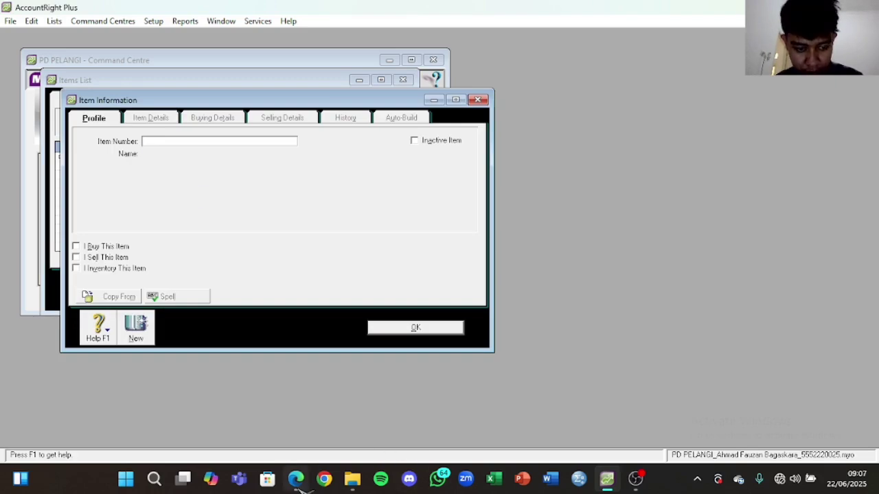
Step: Enter A60PC, copied from the PDF, as the new item's number
{"action": "left_click", "coordinate": [296, 478]}
{"action": "scroll", "coordinate": [588, 309], "scroll_direction": "down", "scroll_amount": 3}
{"action": "scroll", "coordinate": [584, 283], "scroll_direction": "up", "scroll_amount": 3}
{"action": "left_click_drag", "start_coordinate": [530, 324], "coordinate": [557, 324]}
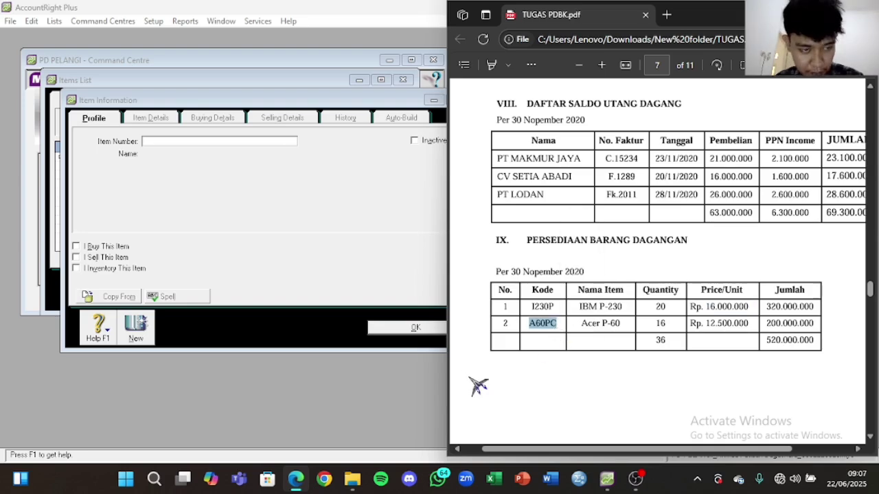
{"action": "left_click", "coordinate": [182, 140]}
{"action": "key", "text": "Tab"}
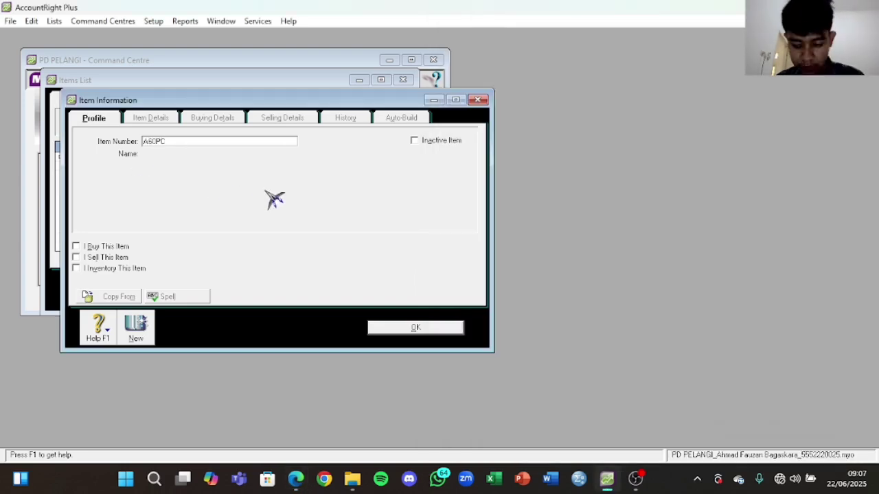
Step: Name the item Acer P-60 and mark it as bought, sold and inventoried
{"action": "left_click", "coordinate": [296, 479]}
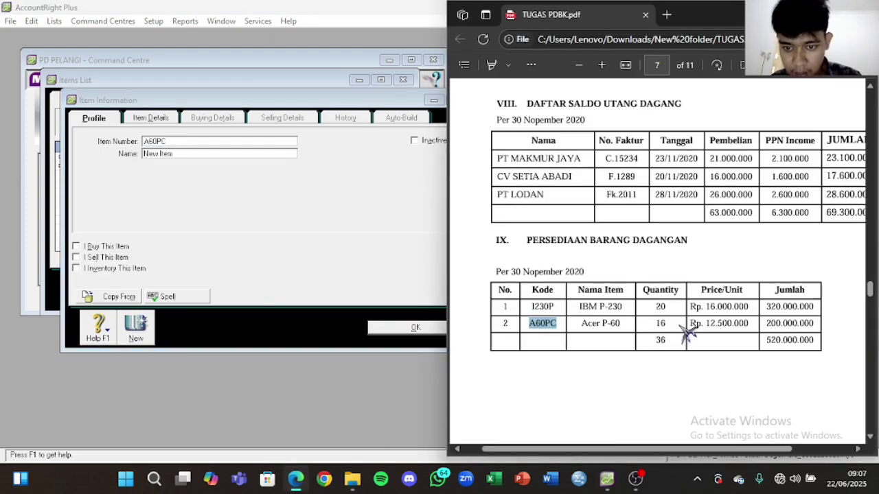
{"action": "left_click_drag", "start_coordinate": [582, 324], "coordinate": [630, 331]}
{"action": "key", "text": "ctrl+c"}
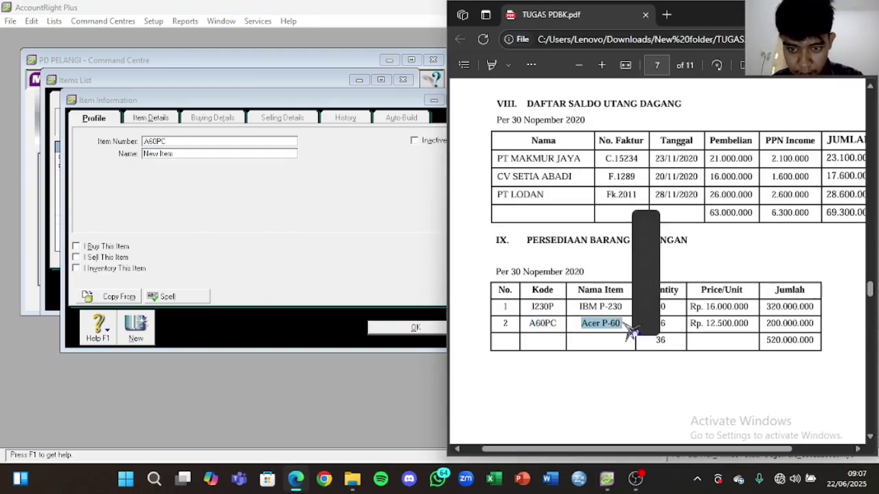
{"action": "left_click", "coordinate": [239, 155]}
{"action": "left_click_drag", "start_coordinate": [239, 155], "coordinate": [141, 169]}
{"action": "key", "text": "ctrl+v"}
{"action": "left_click", "coordinate": [103, 246]}
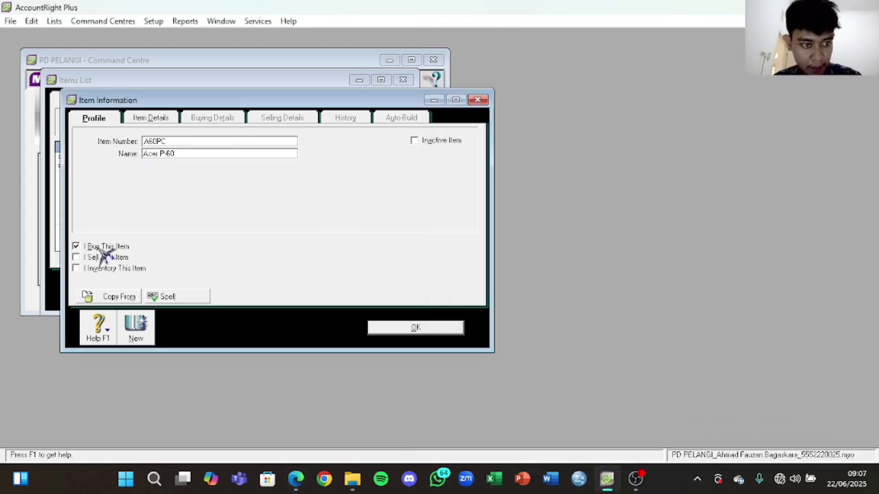
{"action": "left_click", "coordinate": [104, 257]}
{"action": "left_click", "coordinate": [108, 269]}
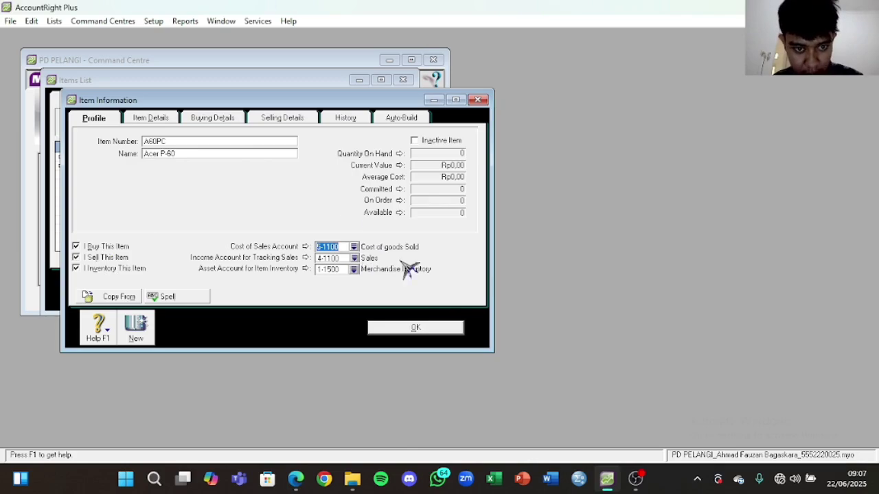
Step: Set Acer P-60's base selling price to 12.500.000, save it, and close the Items List
{"action": "left_click", "coordinate": [212, 120]}
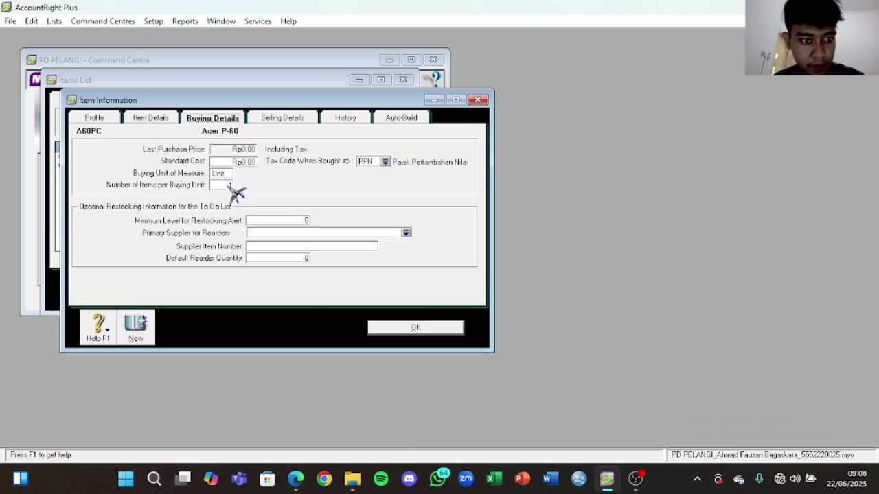
{"action": "left_click", "coordinate": [291, 124]}
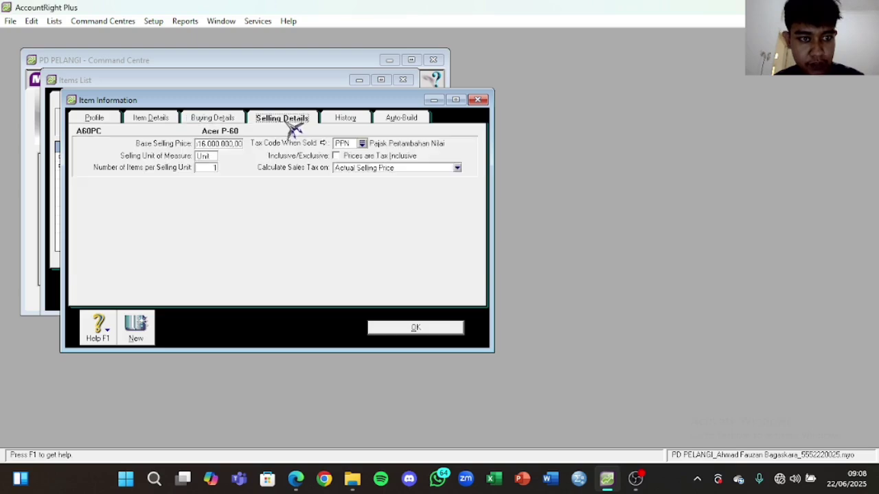
{"action": "key", "text": "Tab"}
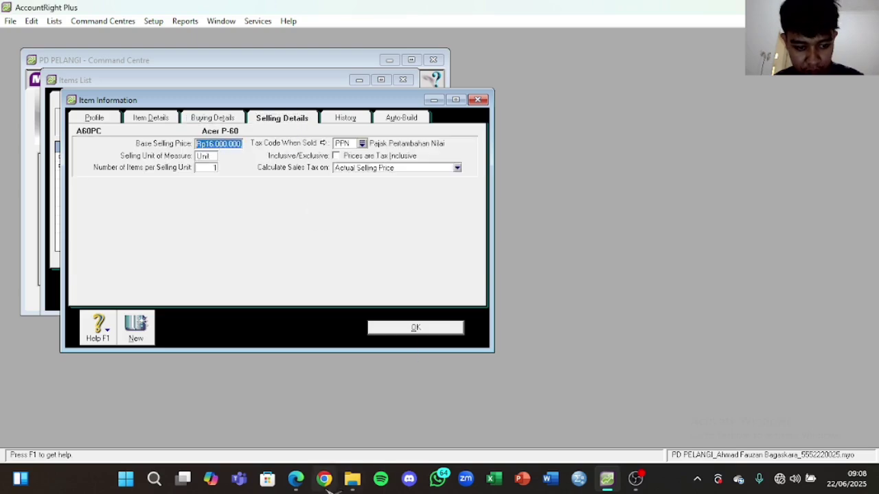
{"action": "left_click", "coordinate": [296, 480]}
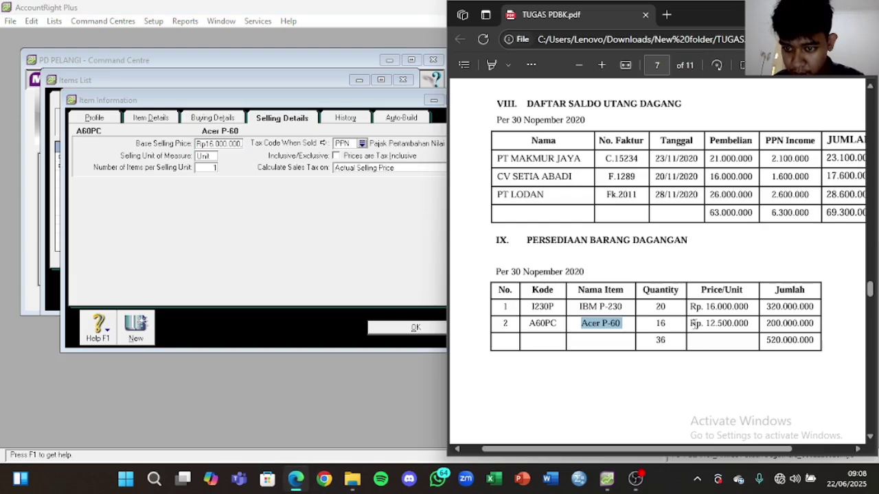
{"action": "left_click_drag", "start_coordinate": [705, 324], "coordinate": [727, 324]}
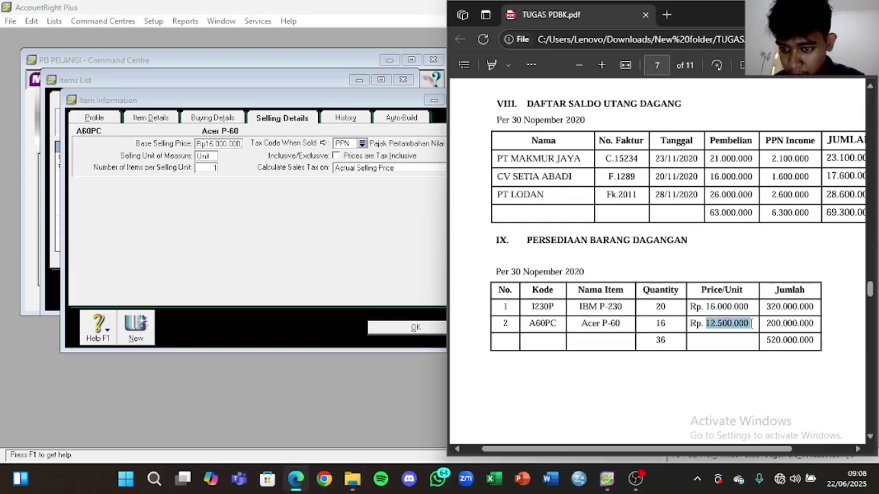
{"action": "left_click", "coordinate": [230, 144]}
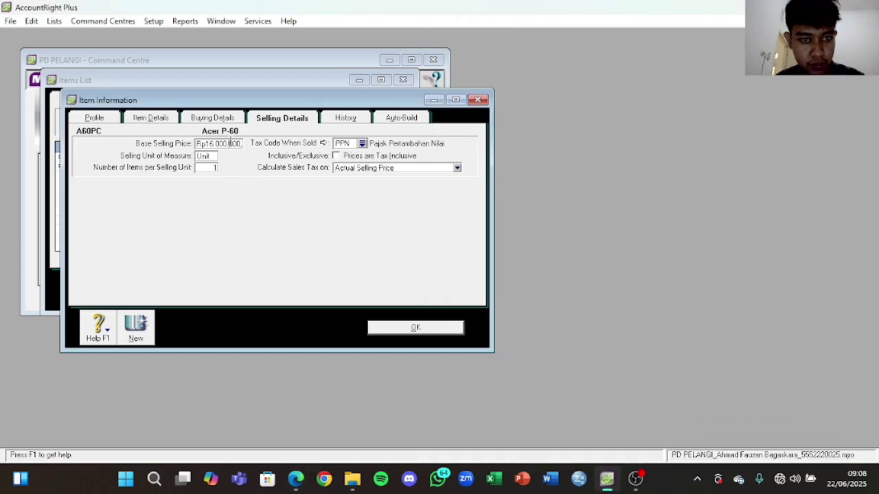
{"action": "left_click", "coordinate": [230, 143]}
{"action": "type", "text": "12.500.000"}
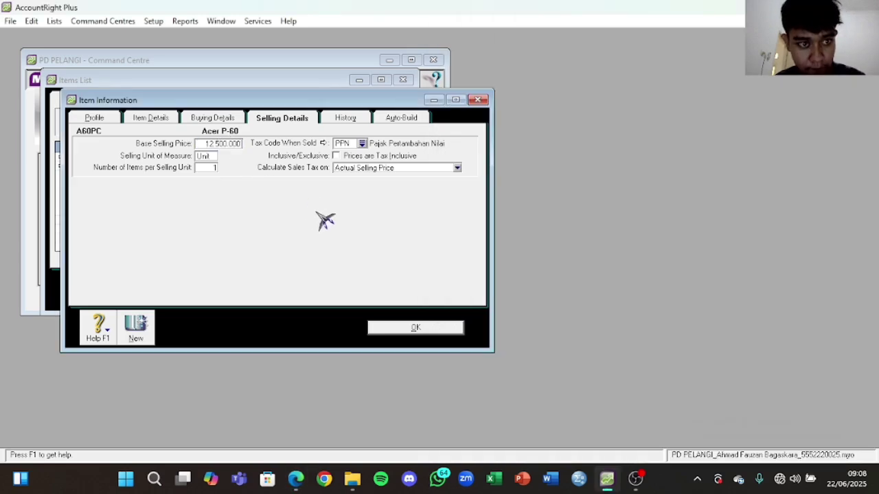
{"action": "left_click", "coordinate": [416, 329]}
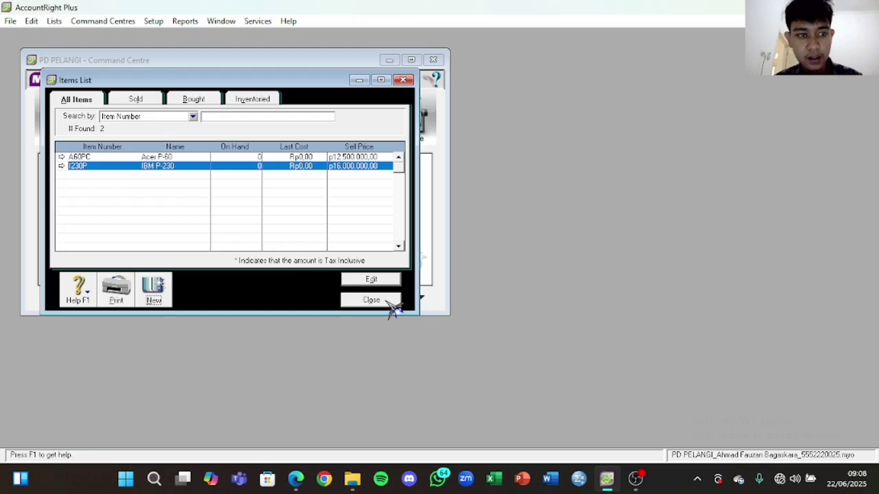
{"action": "left_click", "coordinate": [390, 306]}
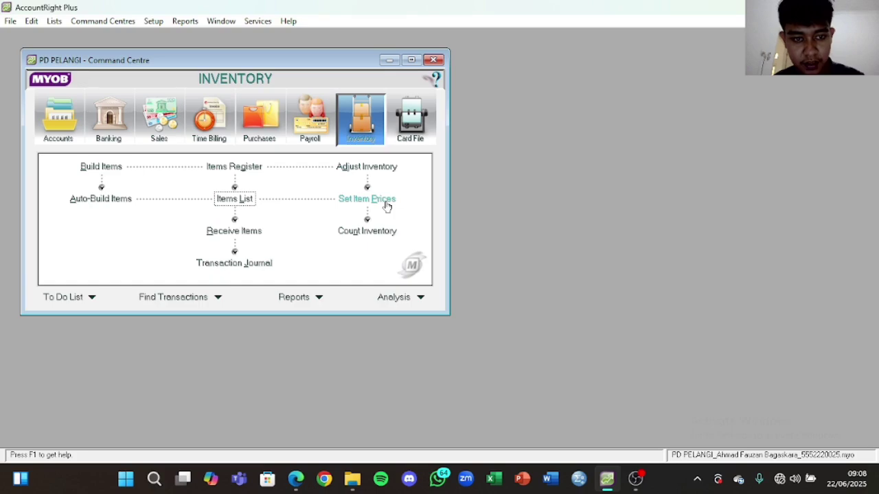
Step: Check the current prices of A60PC and I230P in Set Item Prices, then open Count Inventory
{"action": "left_click", "coordinate": [388, 206]}
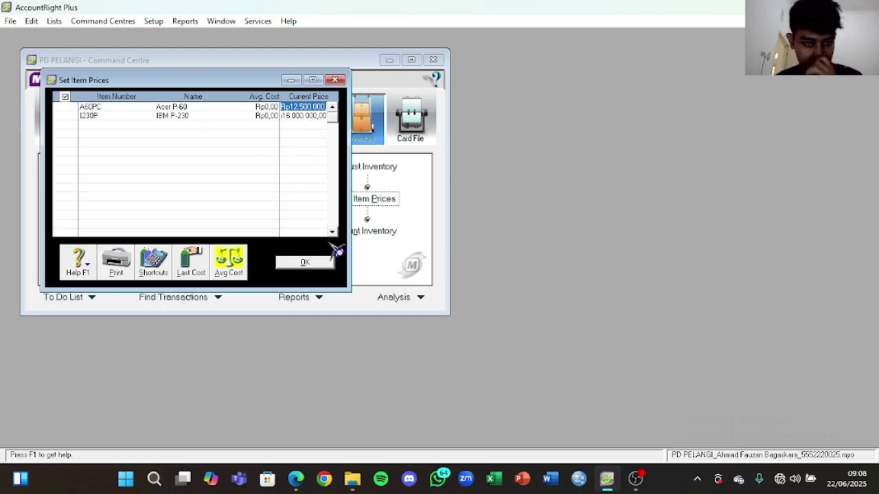
{"action": "left_click", "coordinate": [241, 276]}
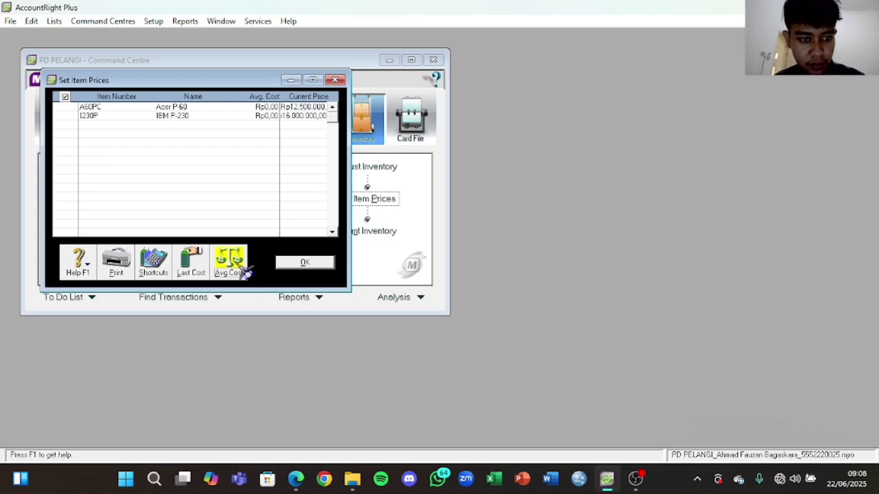
{"action": "left_click", "coordinate": [302, 116]}
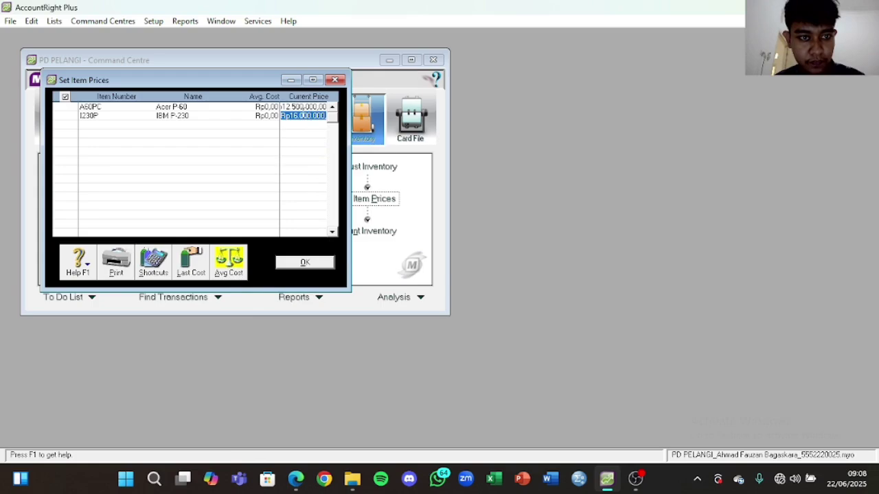
{"action": "left_click", "coordinate": [227, 265]}
{"action": "left_click", "coordinate": [302, 107]}
{"action": "left_click", "coordinate": [228, 266]}
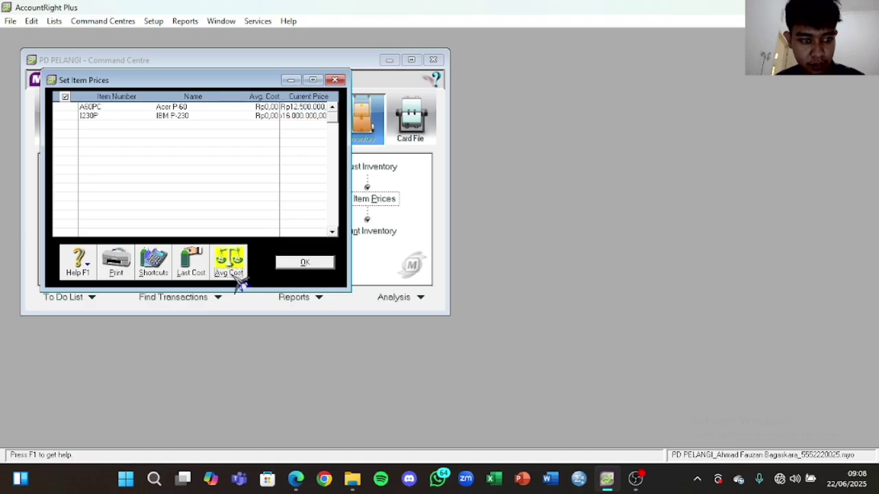
{"action": "left_click", "coordinate": [305, 261]}
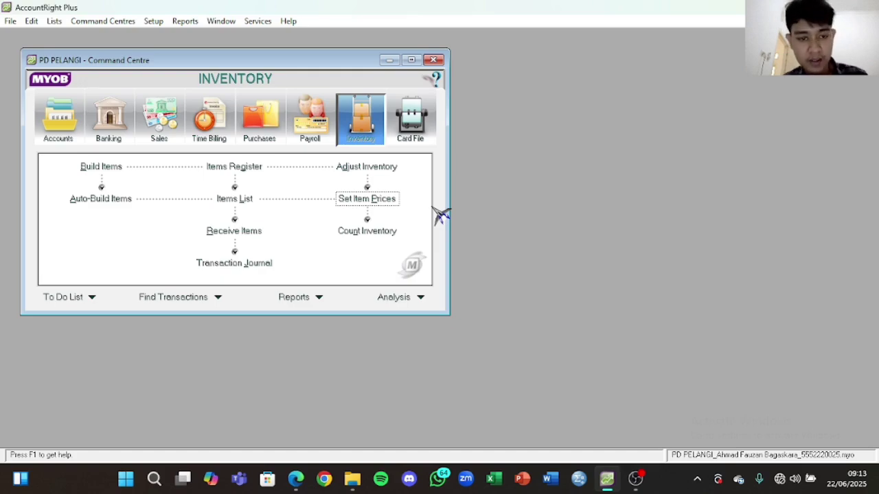
{"action": "left_click", "coordinate": [384, 229]}
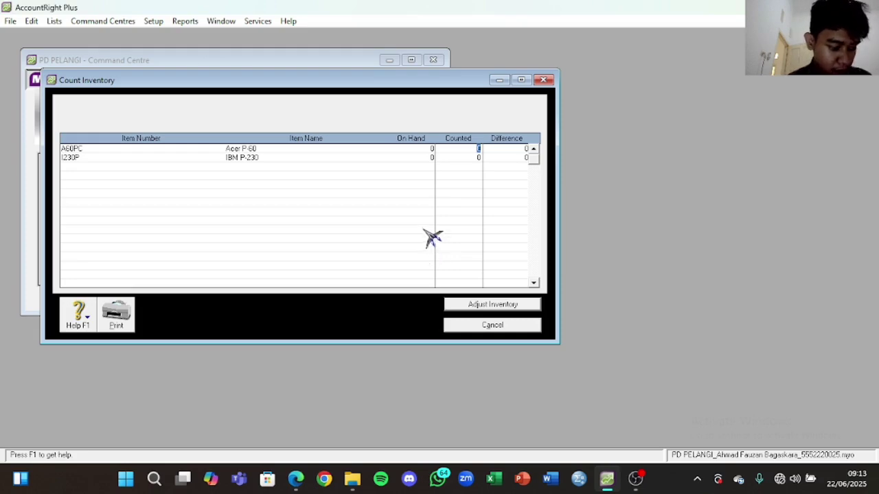
Step: Enter counted quantities of 20 for A60PC and 16 for I230P
{"action": "left_click", "coordinate": [296, 479]}
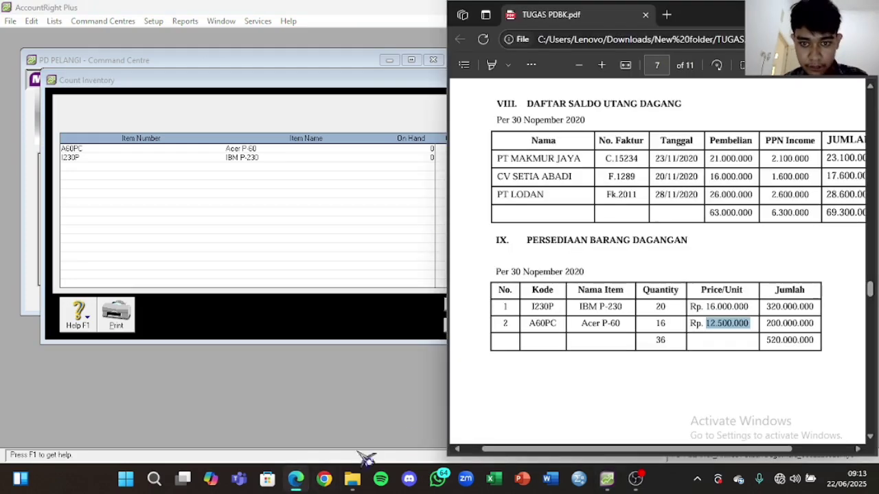
{"action": "scroll", "coordinate": [722, 268], "scroll_direction": "down", "scroll_amount": 5}
{"action": "scroll", "coordinate": [722, 268], "scroll_direction": "up", "scroll_amount": 5}
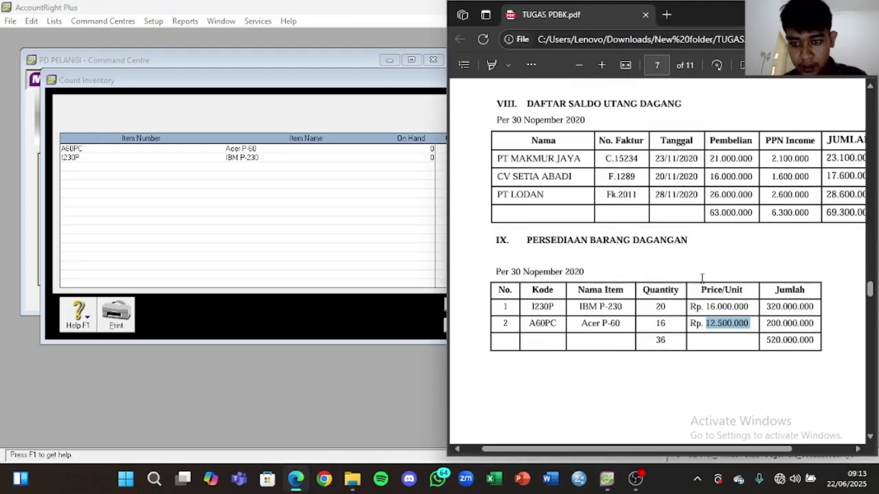
{"action": "left_click", "coordinate": [377, 161]}
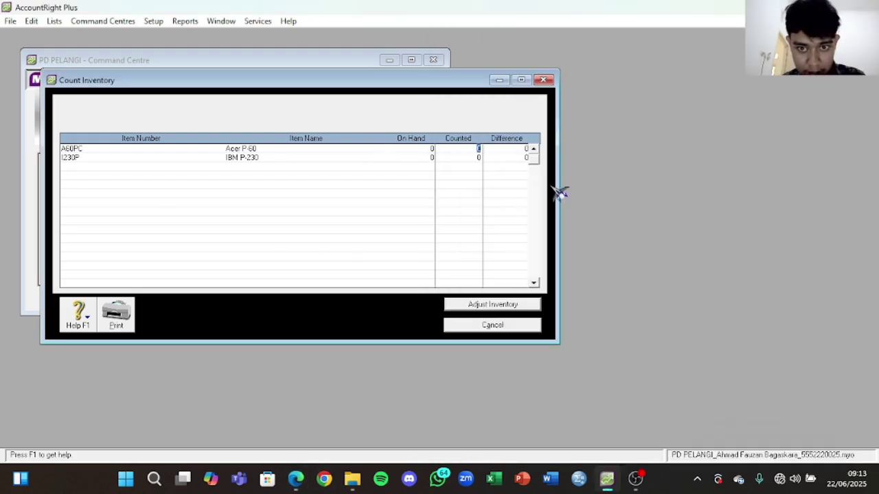
{"action": "mouse_move", "coordinate": [560, 192]}
{"action": "left_mouse_down"}
{"action": "mouse_move", "coordinate": [408, 192]}
{"action": "mouse_move", "coordinate": [565, 191]}
{"action": "left_mouse_up"}
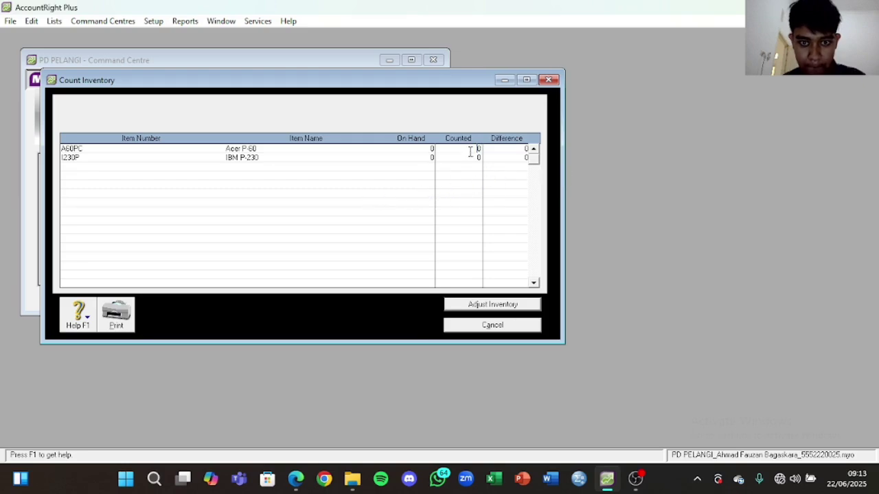
{"action": "left_click", "coordinate": [295, 478]}
{"action": "left_click", "coordinate": [360, 233]}
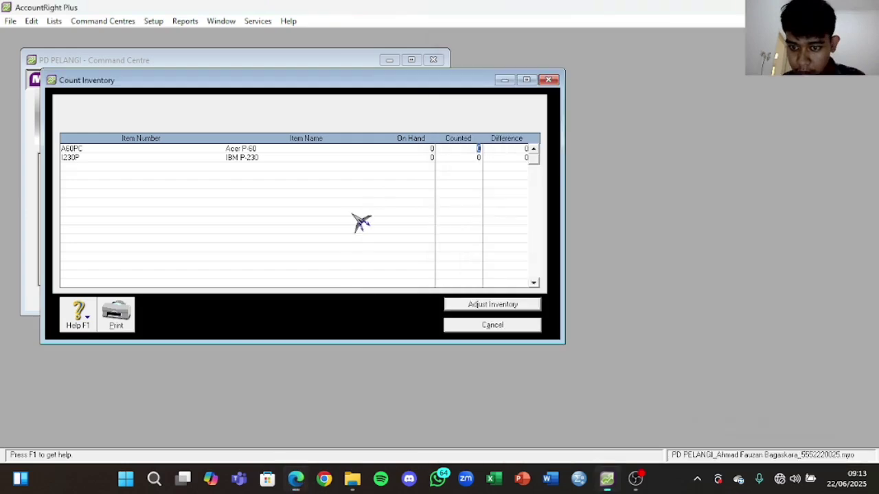
{"action": "left_click", "coordinate": [476, 158]}
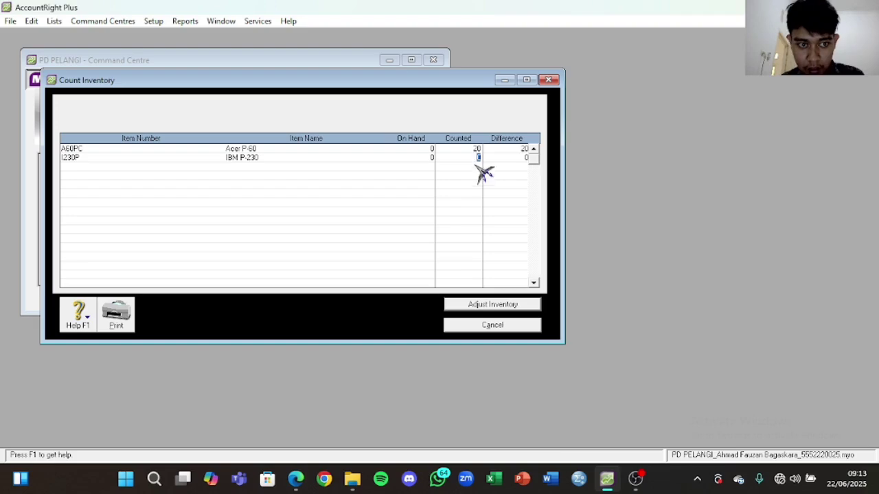
Step: Record the count with 1-1500 Merchandise Inventory as the default adjustment account
{"action": "left_click", "coordinate": [510, 307]}
{"action": "left_click", "coordinate": [466, 277]}
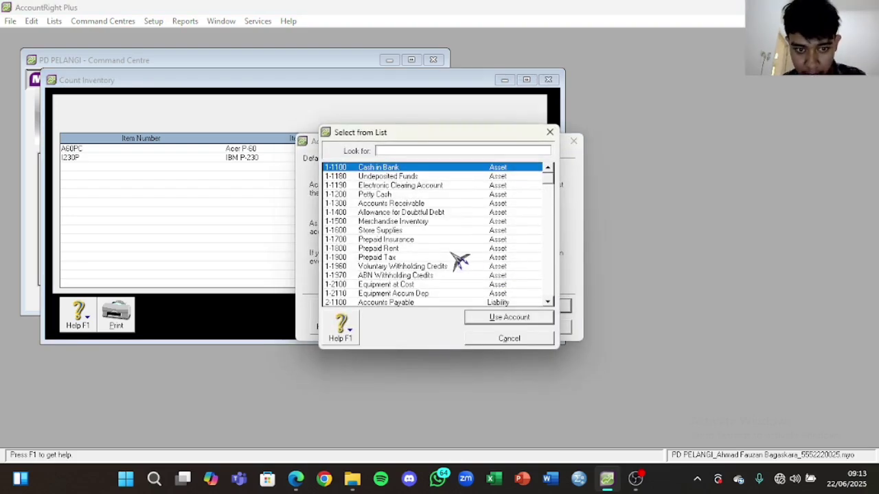
{"action": "scroll", "coordinate": [457, 261], "scroll_direction": "down", "scroll_amount": 1}
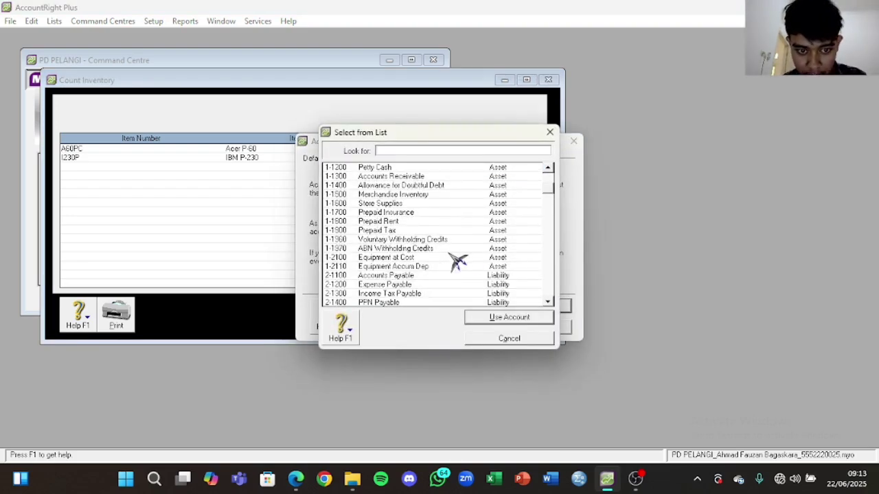
{"action": "left_click", "coordinate": [432, 195]}
{"action": "left_click", "coordinate": [525, 317]}
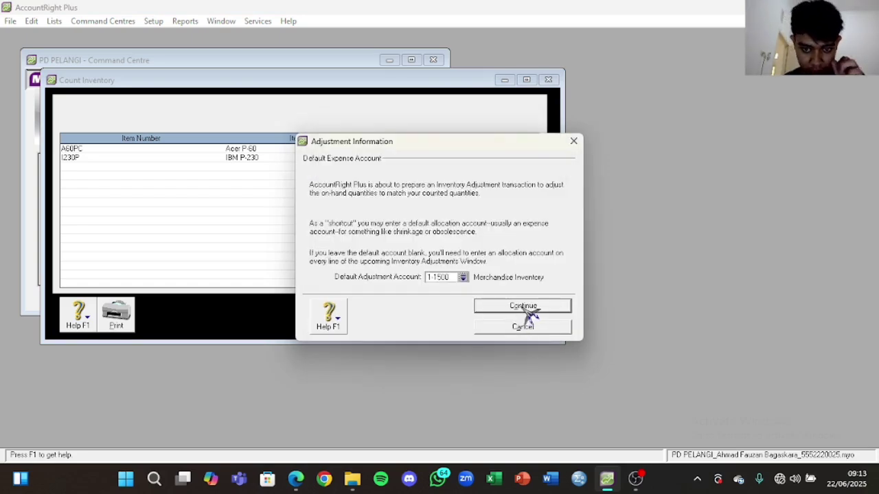
{"action": "left_click", "coordinate": [524, 307]}
{"action": "left_click", "coordinate": [537, 321]}
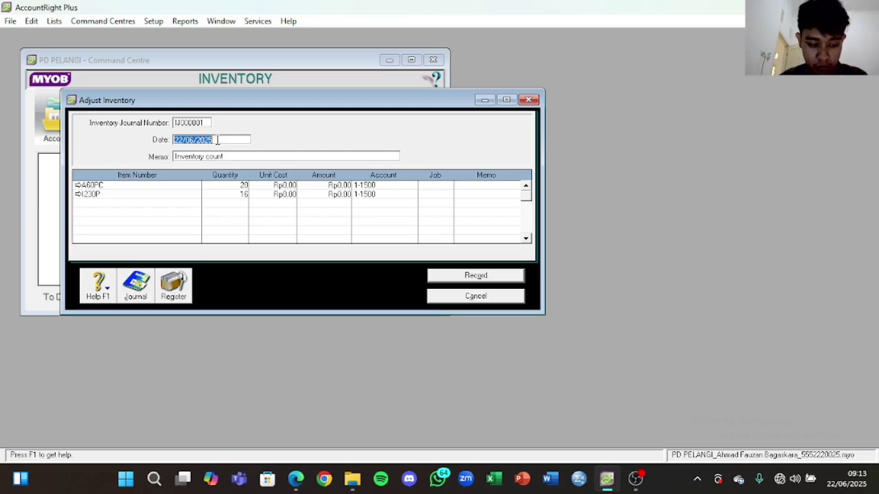
Step: Date the adjustment 31/12/2020 and replace the memo with 'Saldo Awal Persediaan Barang Dagang'
{"action": "type", "text": "31/1"}
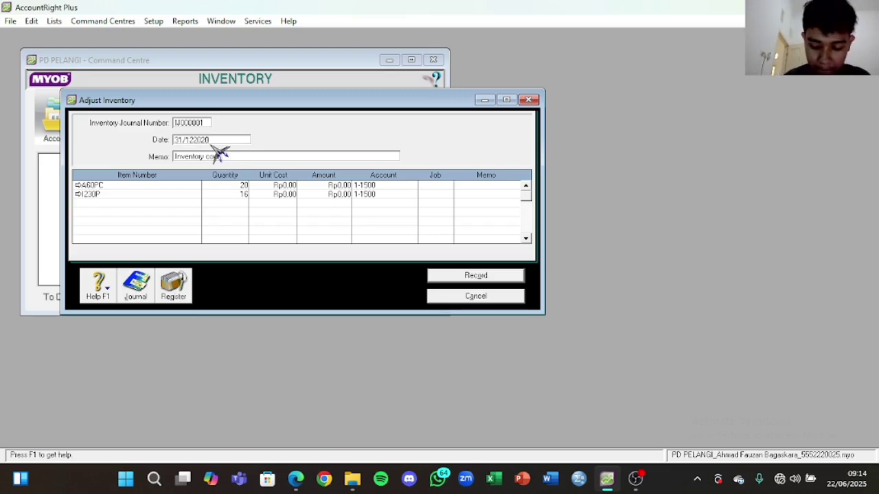
{"action": "left_click", "coordinate": [219, 156]}
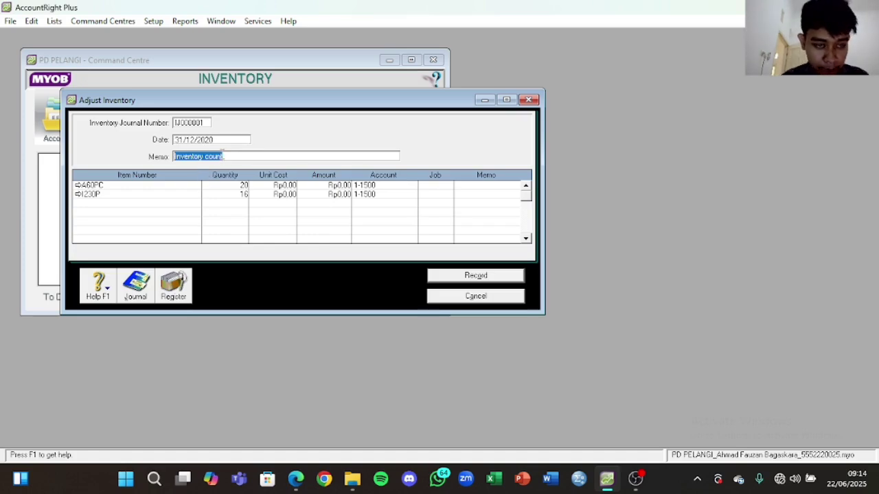
{"action": "key", "text": "Caps_Lock"}
{"action": "key", "text": "BackSpace"}
{"action": "type", "text": "S"}
{"action": "key", "text": "Caps_Lock"}
{"action": "type", "text": "e"}
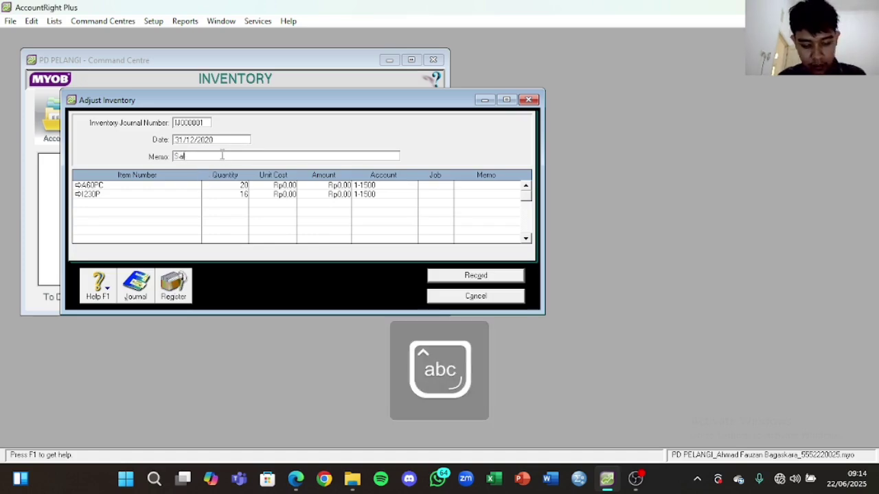
{"action": "type", "text": "ldo"}
{"action": "key", "text": "Caps_Lock"}
{"action": "type", "text": "A"}
{"action": "key", "text": "Caps_Lock"}
{"action": "type", "text": "wal"}
{"action": "key", "text": "Caps_Lock"}
{"action": "type", "text": "P"}
{"action": "key", "text": "Caps_Lock"}
{"action": "key", "text": "e"}
{"action": "type", "text": "rsediaan"}
{"action": "key", "text": "Caps_Lock"}
{"action": "type", "text": "B"}
{"action": "key", "text": "Caps_Lock"}
{"action": "type", "text": "ara"}
{"action": "type", "text": "g"}
{"action": "key", "text": "Caps_Lock"}
{"action": "key", "text": "Caps_Lock"}
{"action": "key", "text": "BackSpace"}
{"action": "type", "text": "ng"}
{"action": "key", "text": "Caps_Lock"}
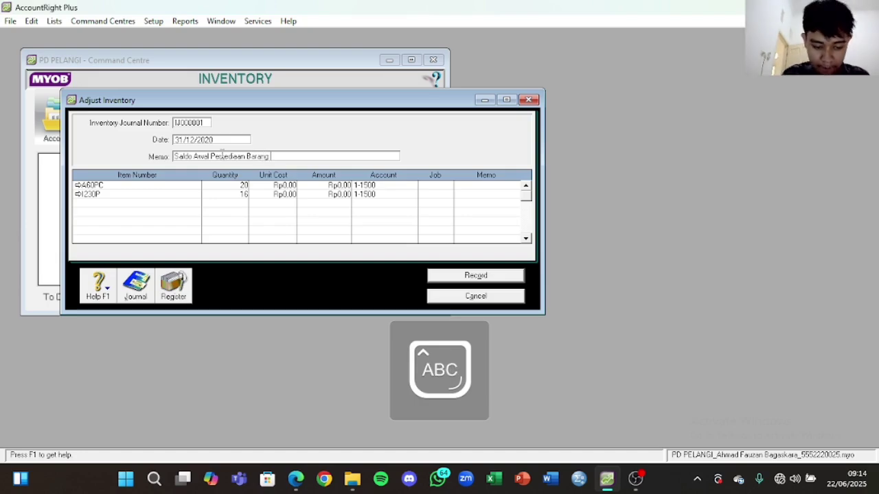
{"action": "type", "text": "D"}
{"action": "key", "text": "Caps_Lock"}
{"action": "type", "text": "agang"}
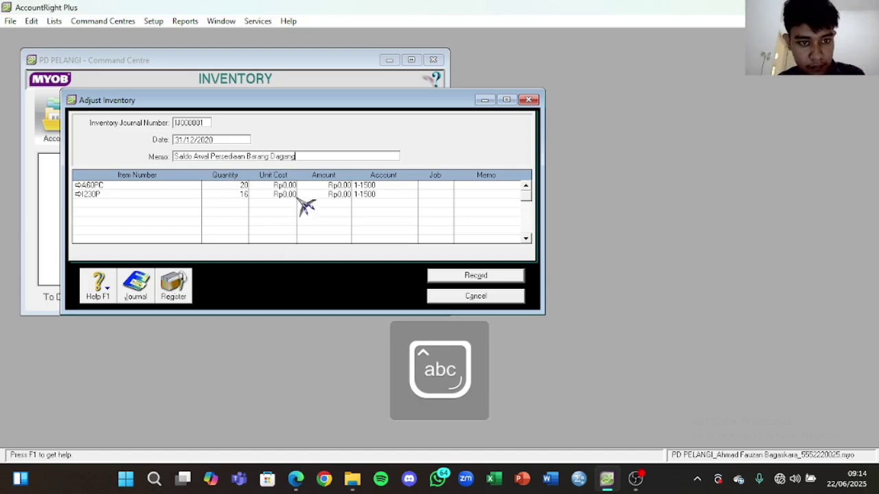
Step: Enter unit costs 16.000.000 and 12.500.000 from the PDF and record the adjustment
{"action": "left_click", "coordinate": [294, 194]}
{"action": "key", "text": "Up"}
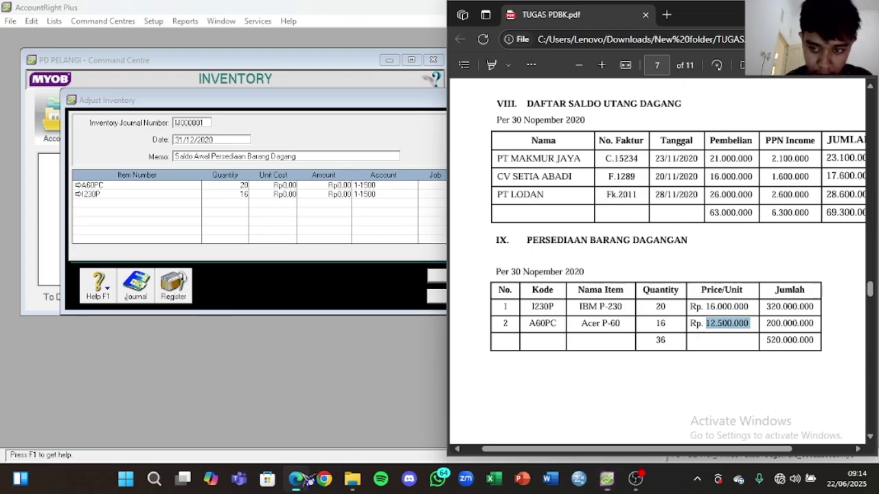
{"action": "left_click", "coordinate": [296, 478]}
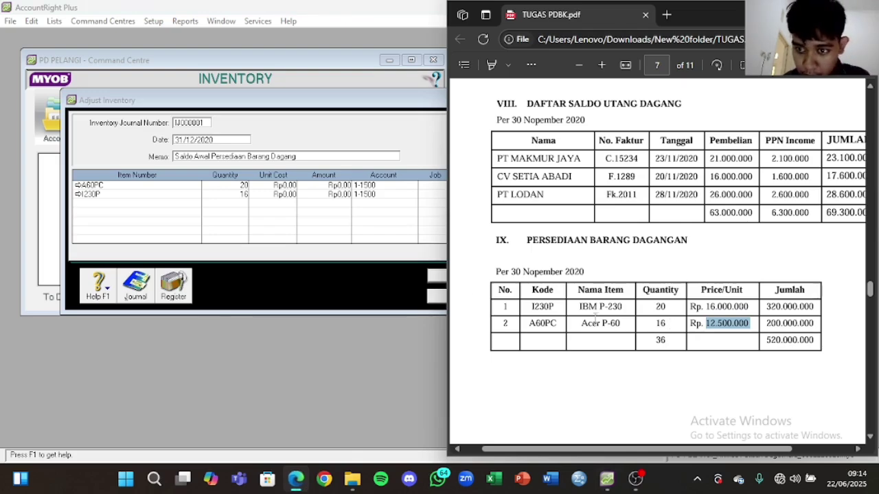
{"action": "left_click_drag", "start_coordinate": [751, 307], "coordinate": [718, 311]}
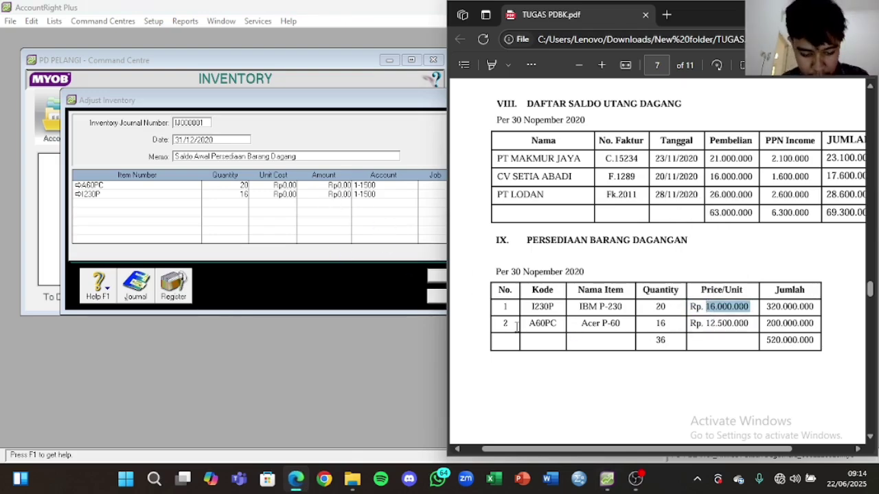
{"action": "left_click", "coordinate": [288, 185]}
{"action": "type", "text": "16.000.000"}
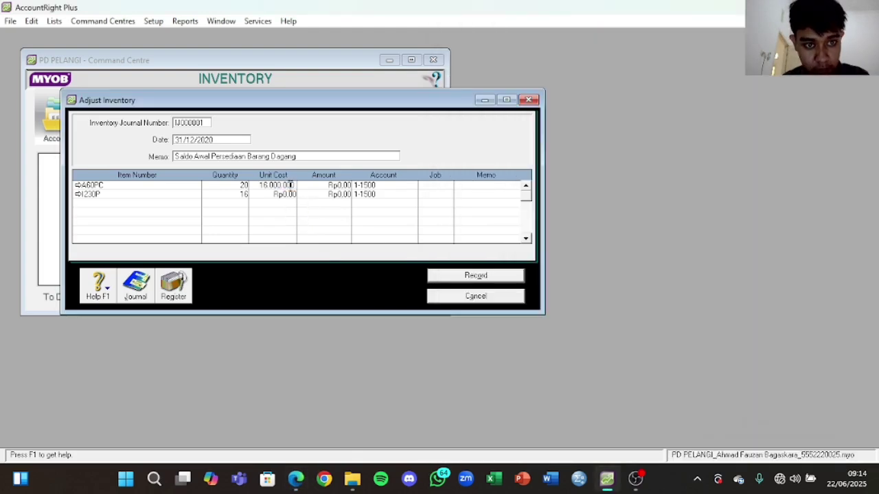
{"action": "left_click", "coordinate": [295, 479]}
{"action": "left_click_drag", "start_coordinate": [747, 321], "coordinate": [706, 323]}
{"action": "key", "text": "ctrl+c"}
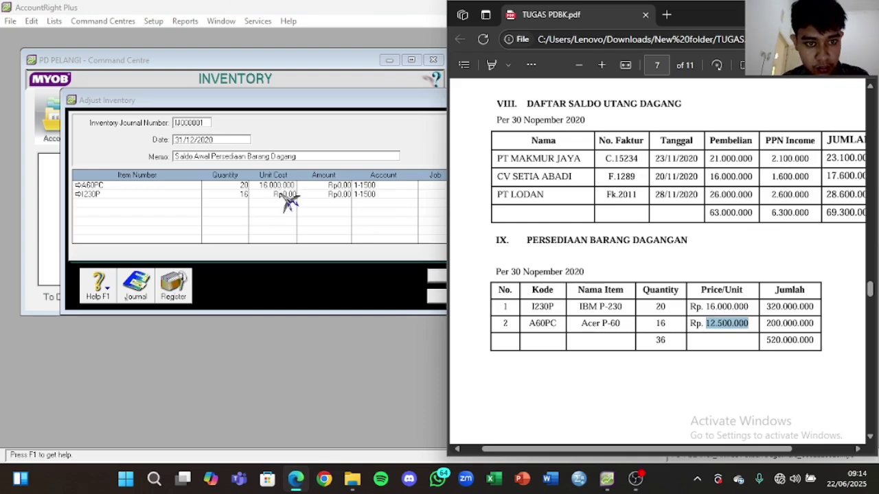
{"action": "left_click", "coordinate": [287, 195]}
{"action": "key", "text": "ctrl+v"}
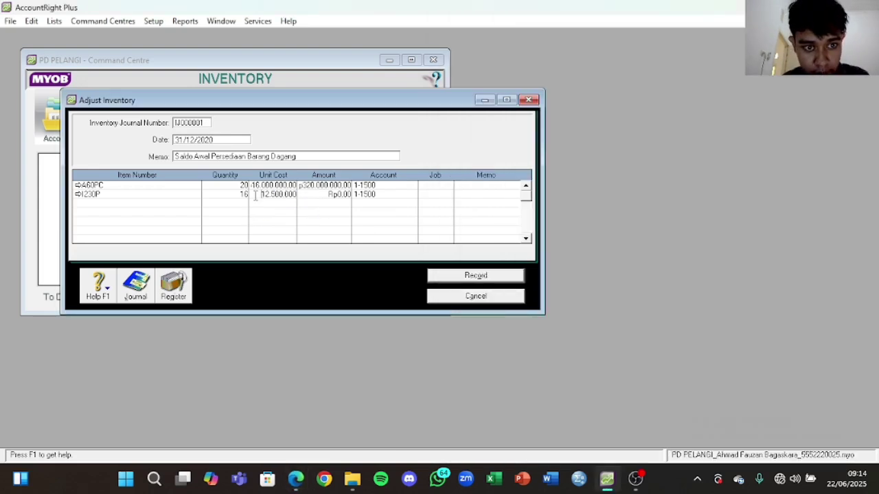
{"action": "left_click", "coordinate": [365, 194]}
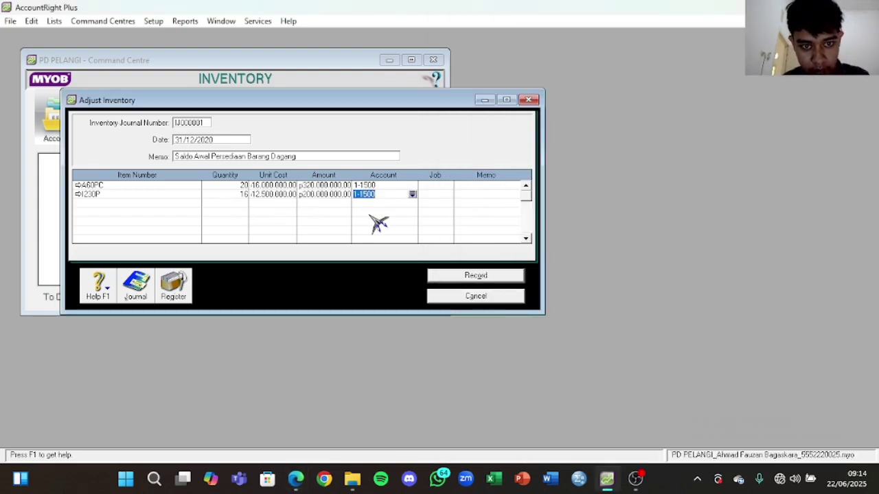
{"action": "left_click", "coordinate": [472, 277]}
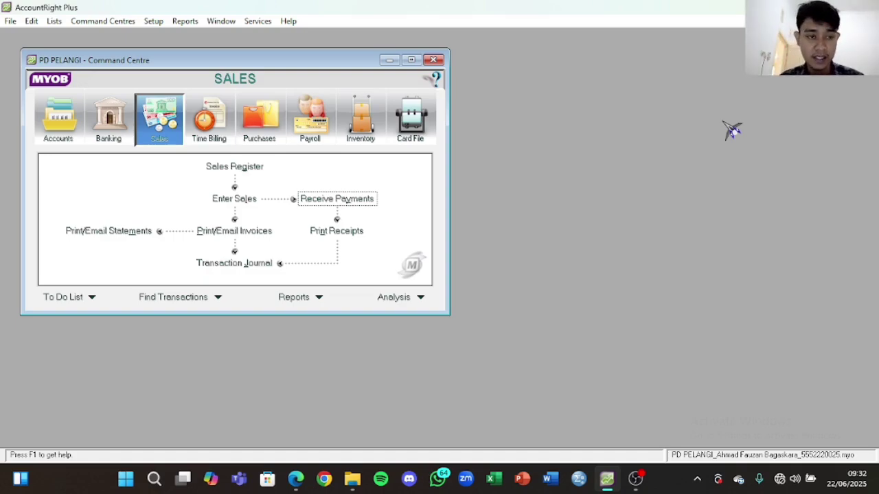
Step: Review the PDF receipt, then start a new customer payment deposited to 1-1100 Cash in Bank
{"action": "left_click", "coordinate": [296, 479]}
{"action": "scroll", "coordinate": [697, 179], "scroll_direction": "up", "scroll_amount": 8}
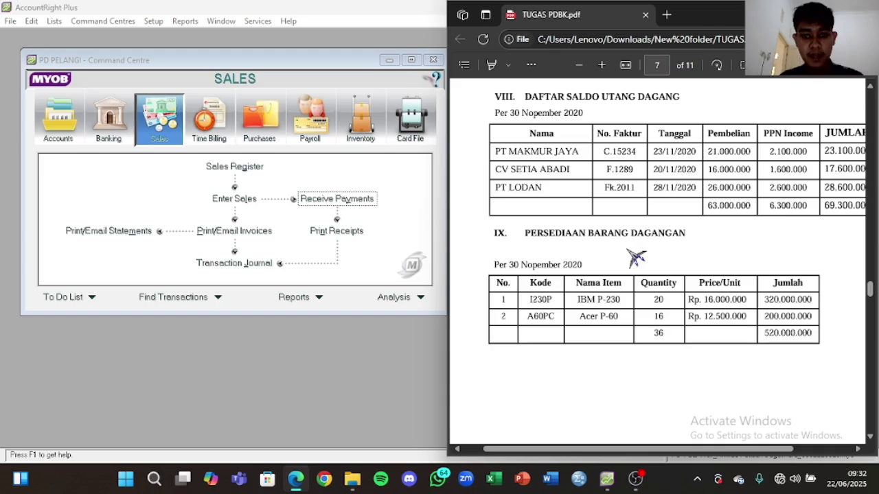
{"action": "scroll", "coordinate": [609, 292], "scroll_direction": "down", "scroll_amount": 5}
{"action": "scroll", "coordinate": [609, 292], "scroll_direction": "down", "scroll_amount": 3}
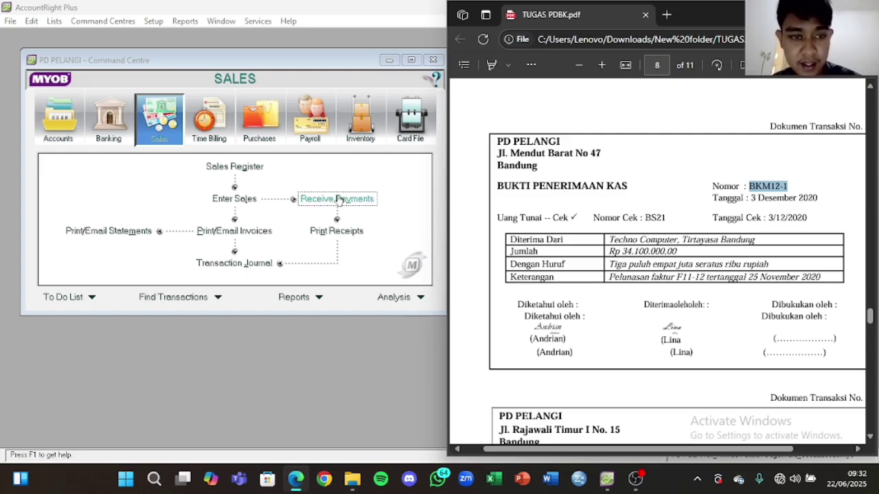
{"action": "left_click", "coordinate": [338, 199]}
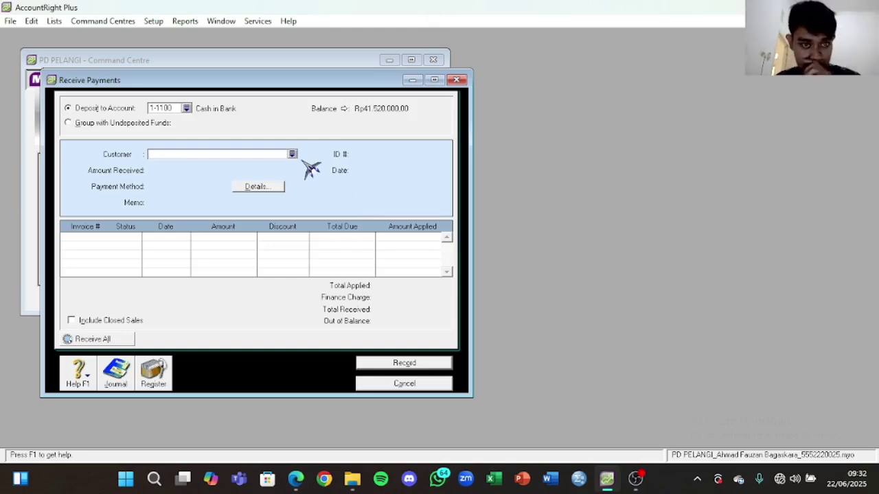
Step: Choose Techno Computer as customer and enter the 34.100.000 amount copied from the receipt PDF
{"action": "left_click", "coordinate": [294, 154]}
{"action": "left_click", "coordinate": [343, 185]}
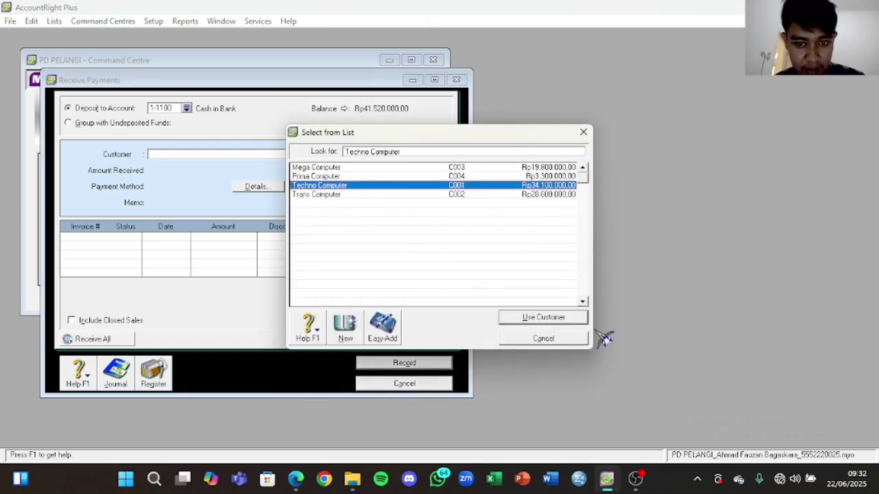
{"action": "left_click", "coordinate": [560, 317]}
{"action": "left_click", "coordinate": [167, 172]}
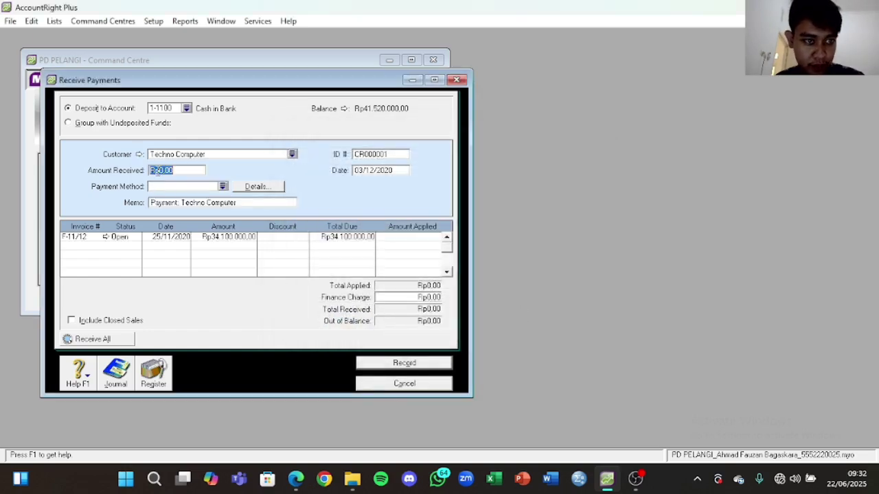
{"action": "left_click", "coordinate": [309, 479]}
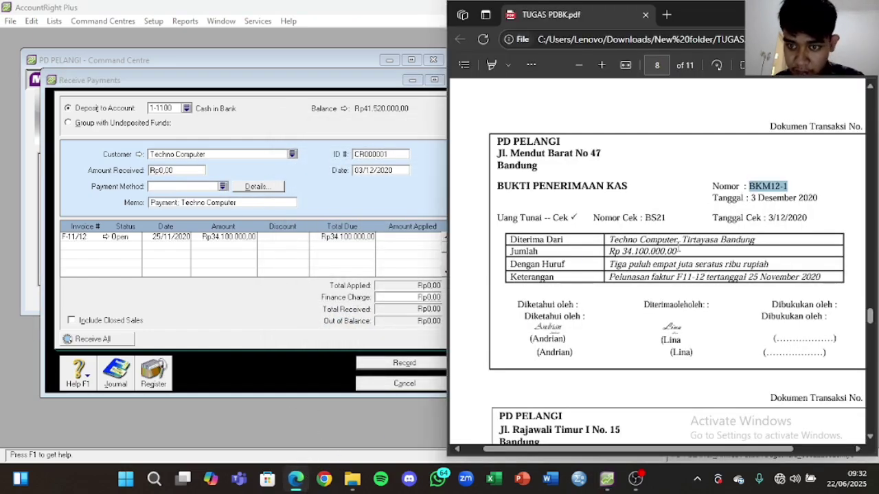
{"action": "left_click_drag", "start_coordinate": [678, 251], "coordinate": [646, 251]}
{"action": "left_click", "coordinate": [619, 264]}
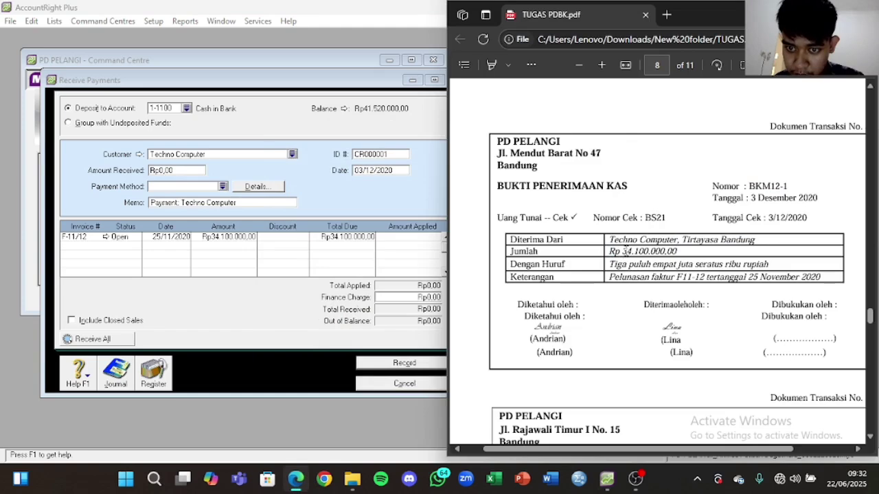
{"action": "right_click", "coordinate": [660, 251]}
{"action": "left_click", "coordinate": [686, 171]}
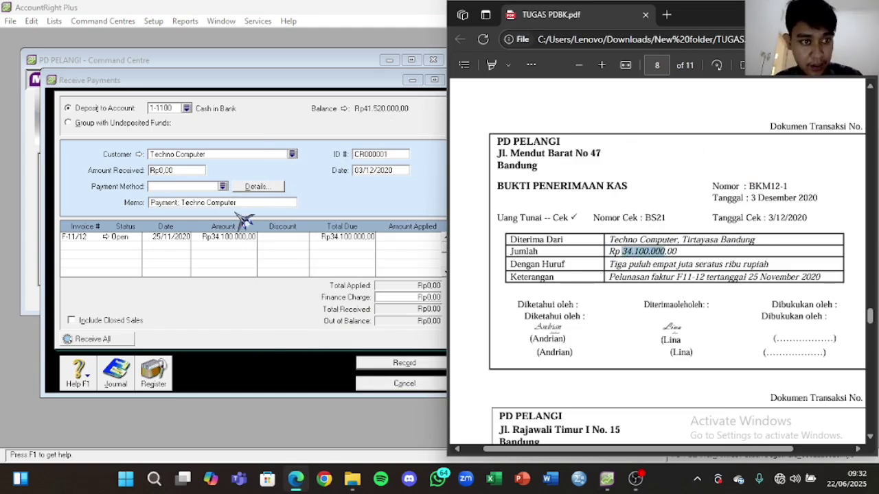
{"action": "left_click", "coordinate": [194, 169]}
{"action": "type", "text": "34.100.000"}
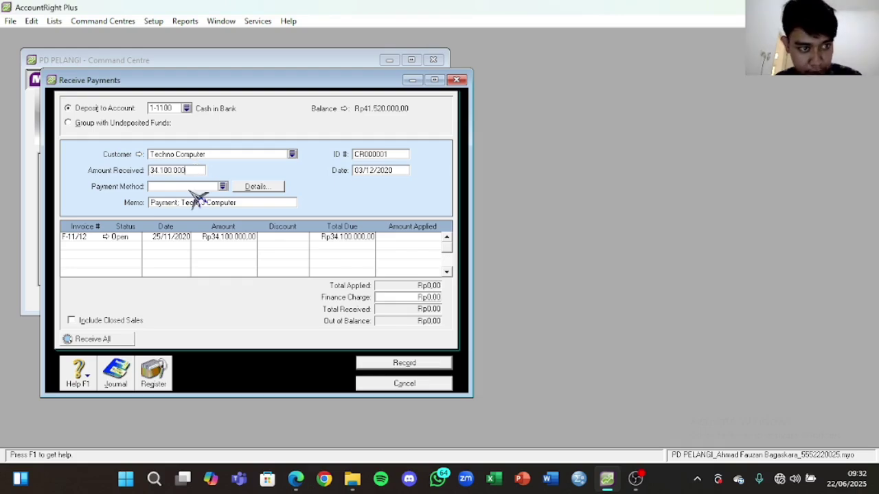
{"action": "left_click", "coordinate": [199, 185]}
Step: Set the payment method to Cheque and the ID number to BKM12-1
{"action": "left_click", "coordinate": [223, 186]}
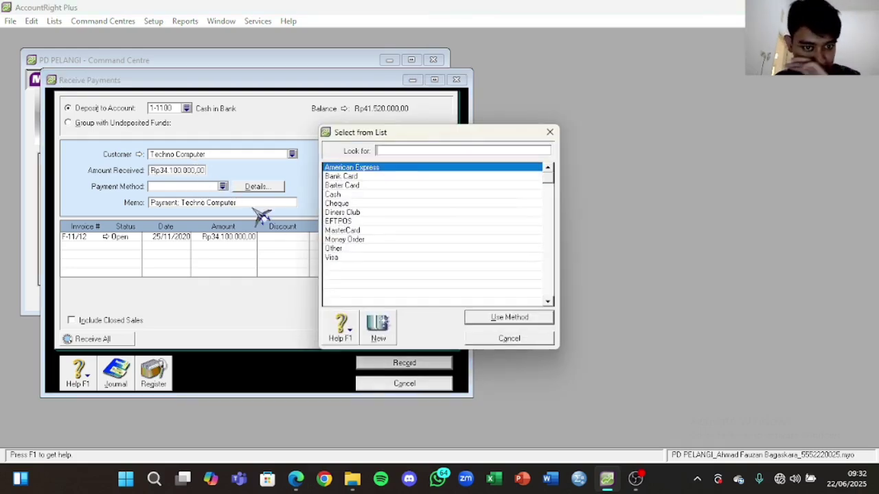
{"action": "left_click", "coordinate": [338, 203]}
{"action": "left_click", "coordinate": [537, 318]}
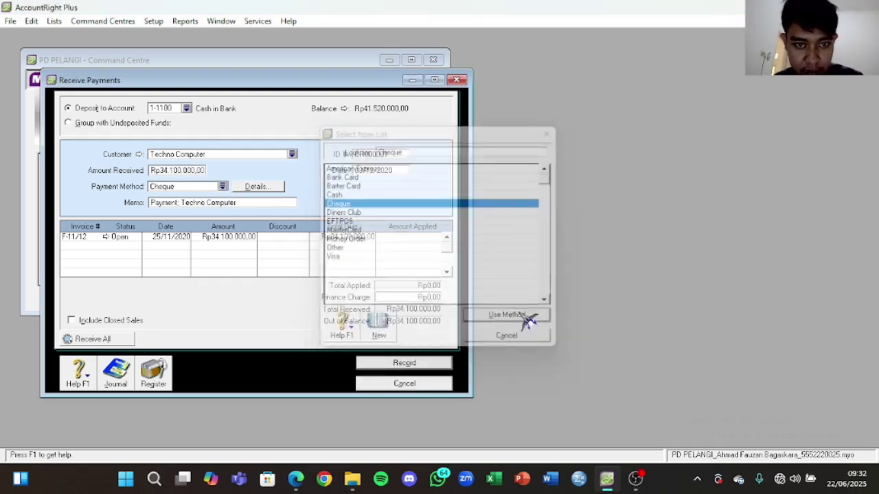
{"action": "left_click", "coordinate": [296, 479]}
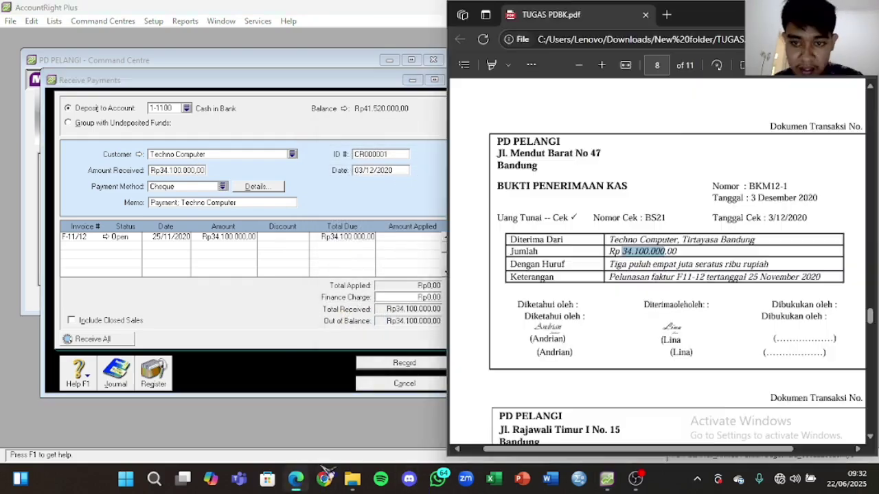
{"action": "left_click_drag", "start_coordinate": [750, 185], "coordinate": [788, 186]}
{"action": "key", "text": "ctrl+c"}
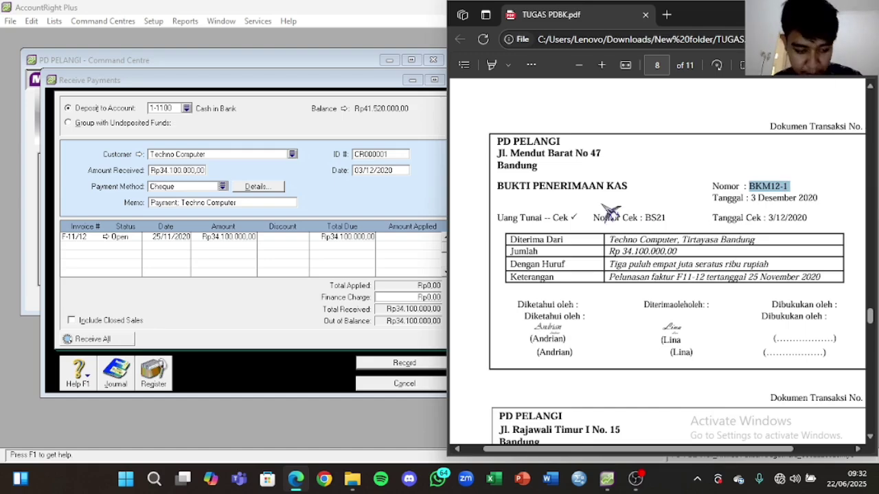
{"action": "left_click", "coordinate": [376, 153]}
{"action": "key", "text": "ctrl+v"}
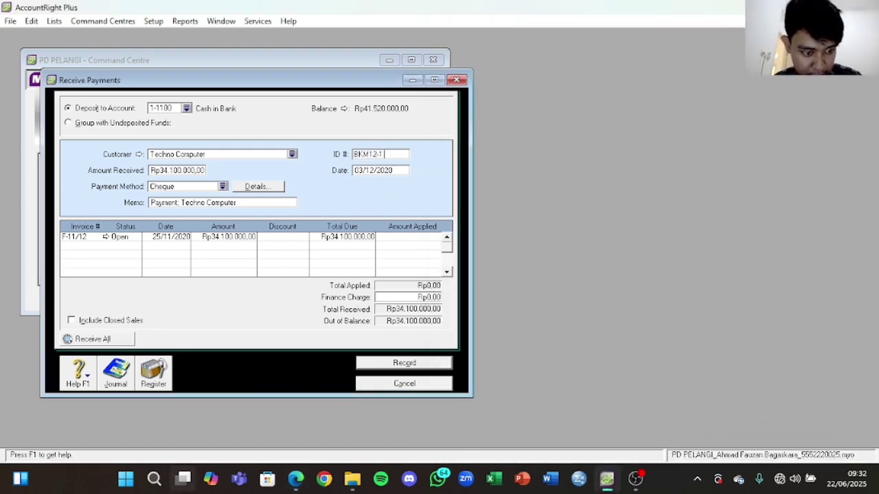
Step: Apply the full payment to invoice F-11/12, record it and close the form
{"action": "left_click", "coordinate": [296, 480]}
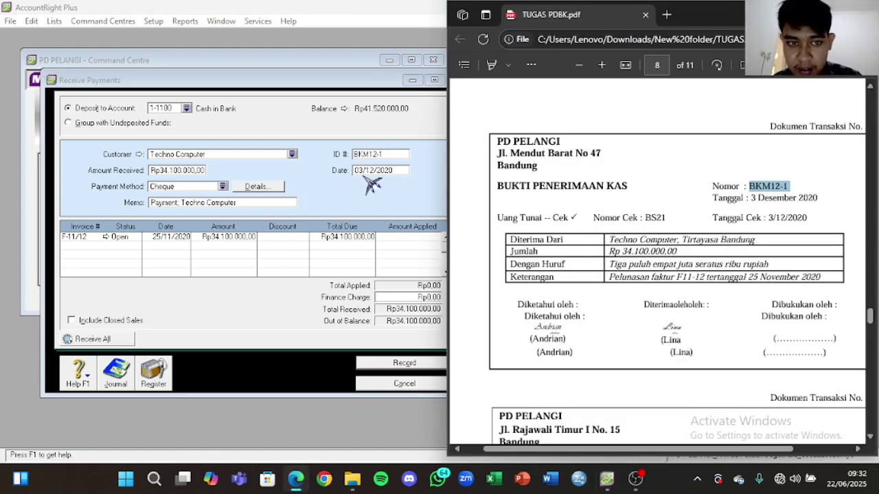
{"action": "left_click", "coordinate": [364, 171]}
{"action": "left_click", "coordinate": [364, 171]}
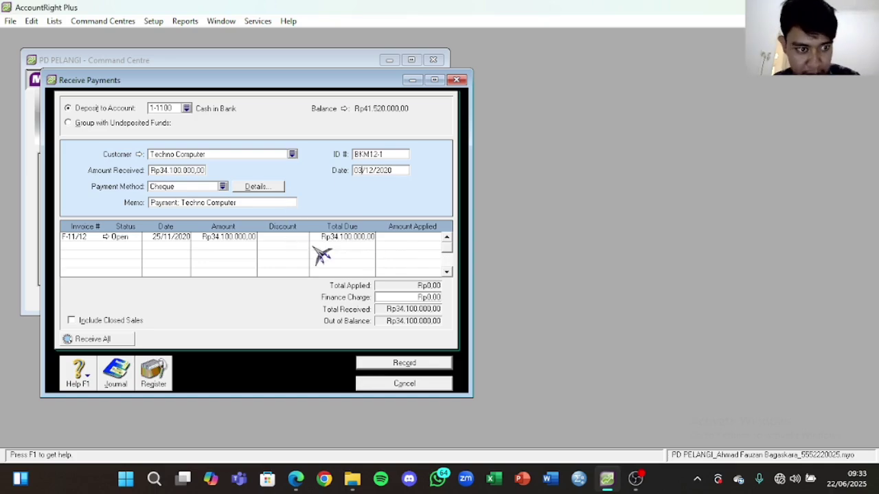
{"action": "left_click", "coordinate": [412, 237]}
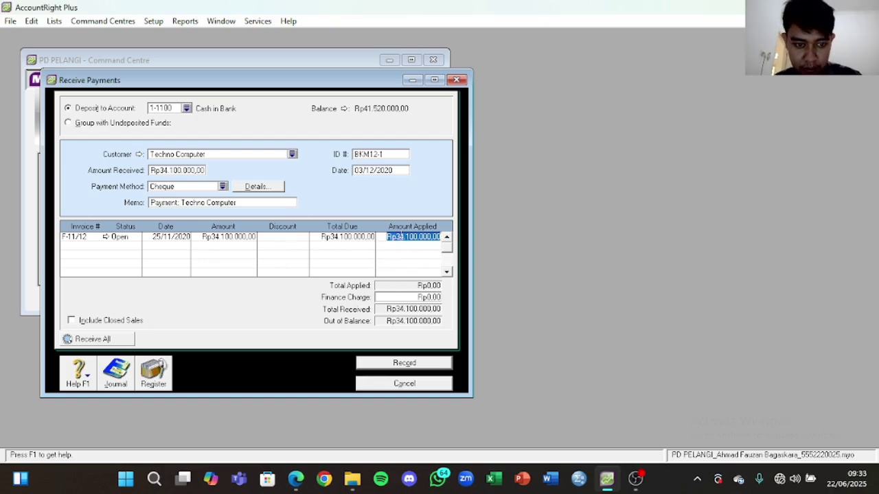
{"action": "left_click", "coordinate": [400, 237]}
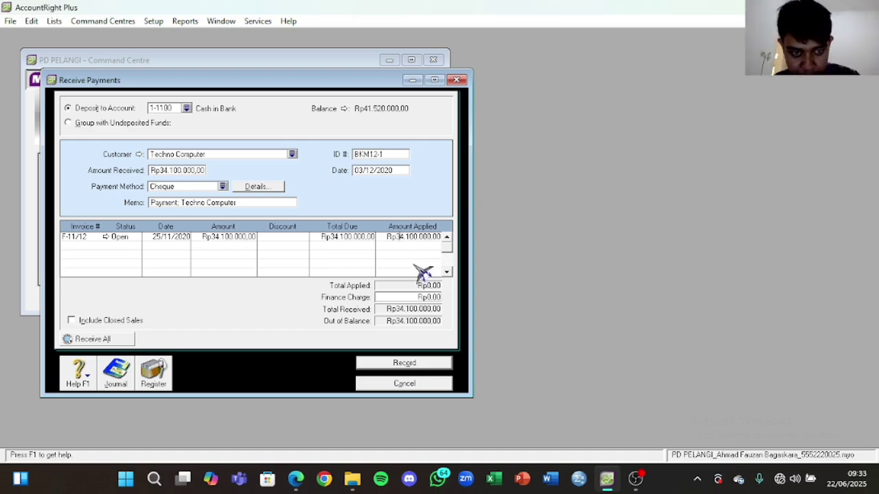
{"action": "left_click", "coordinate": [417, 365]}
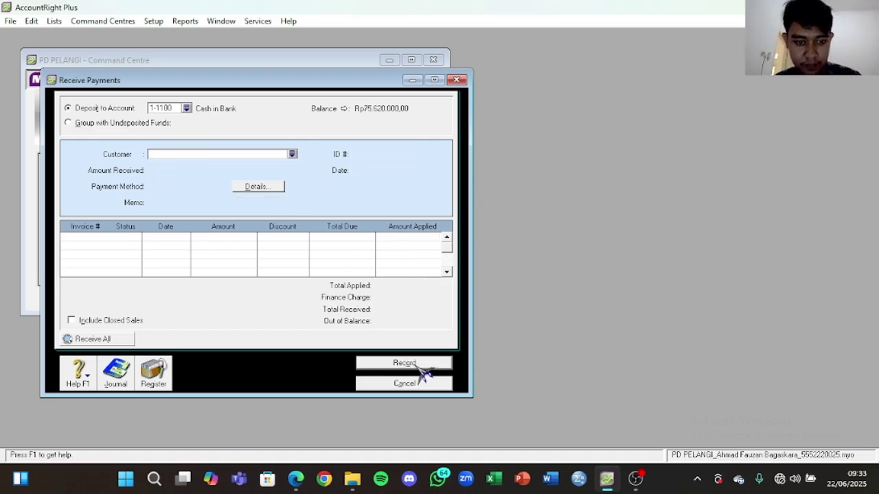
{"action": "left_click", "coordinate": [418, 383]}
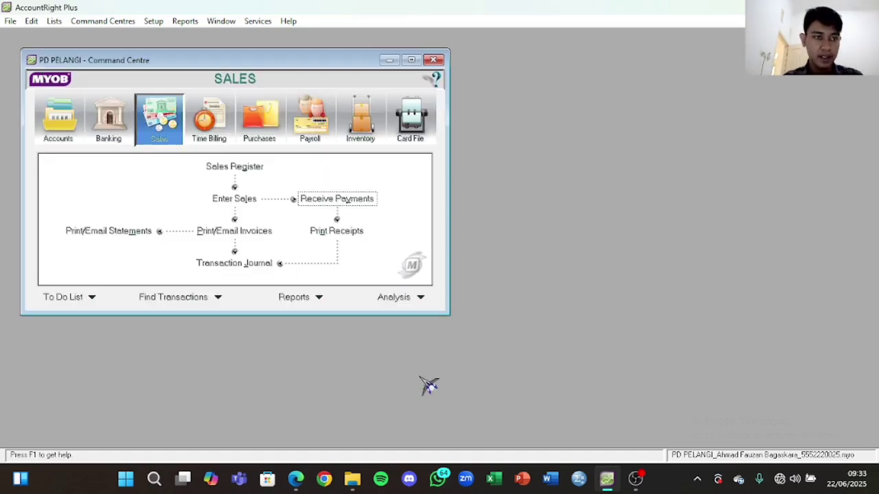
Step: Start a Spend Money entry with memo 'Pembayaran Listrik dan Telepon'
{"action": "left_click", "coordinate": [296, 479]}
{"action": "scroll", "coordinate": [655, 182], "scroll_direction": "down", "scroll_amount": 5}
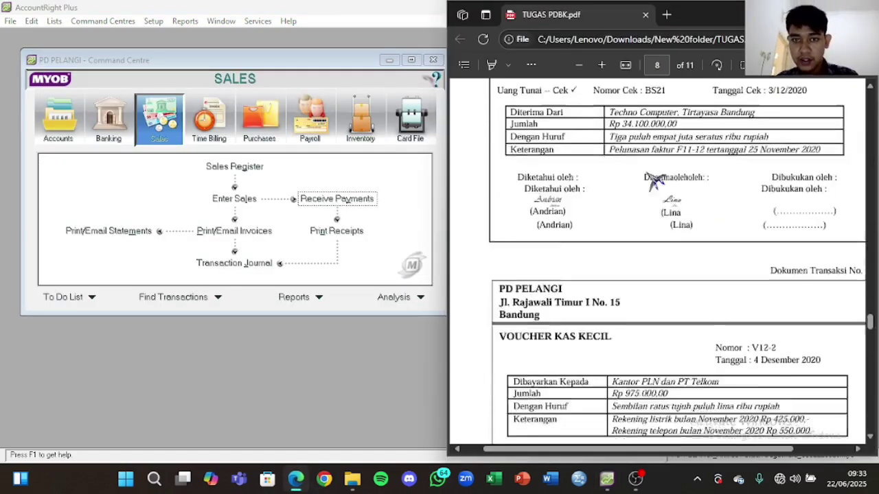
{"action": "scroll", "coordinate": [656, 182], "scroll_direction": "down", "scroll_amount": 1}
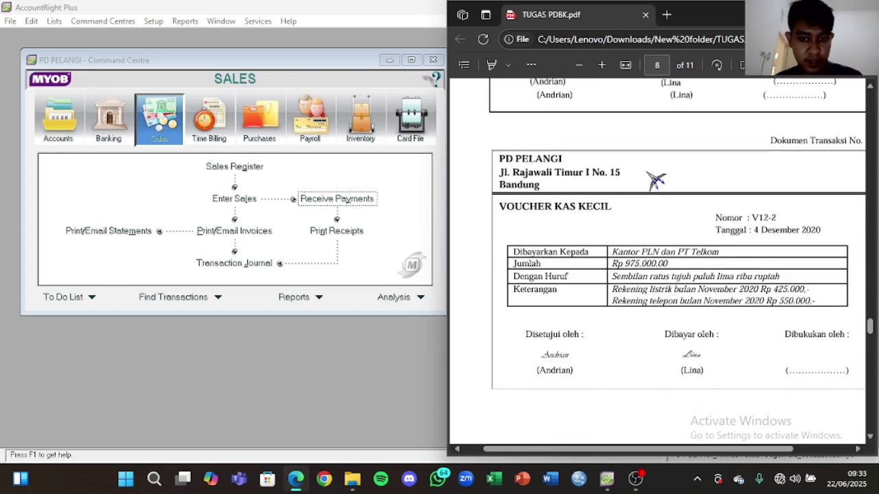
{"action": "left_click", "coordinate": [118, 117]}
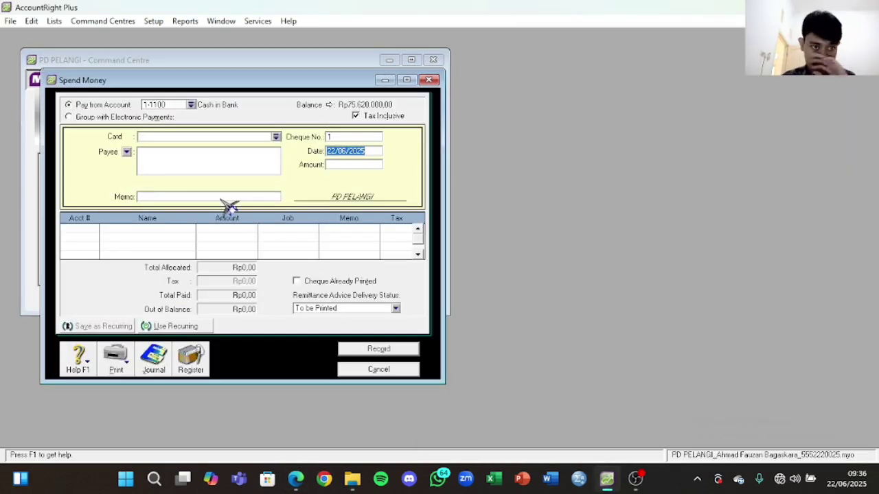
{"action": "left_click", "coordinate": [220, 197]}
{"action": "key", "text": "Caps_Lock"}
{"action": "type", "text": "P"}
{"action": "key", "text": "Caps_Lock"}
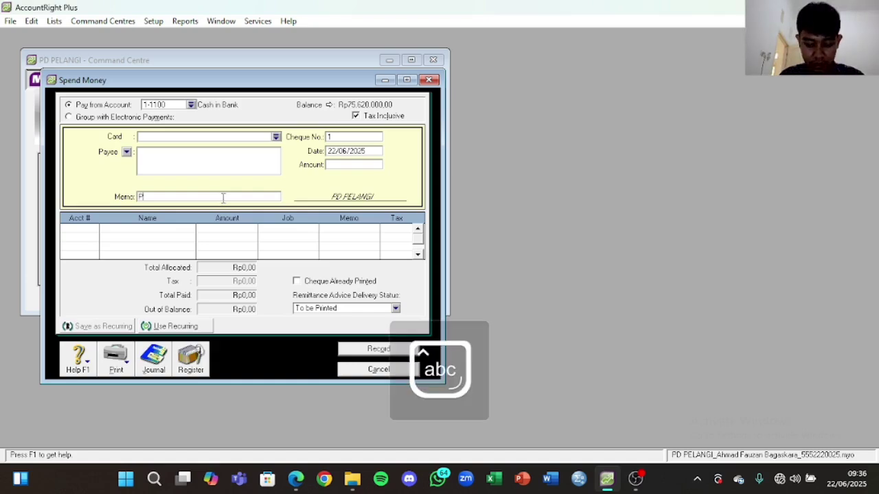
{"action": "key", "text": "Caps_Lock"}
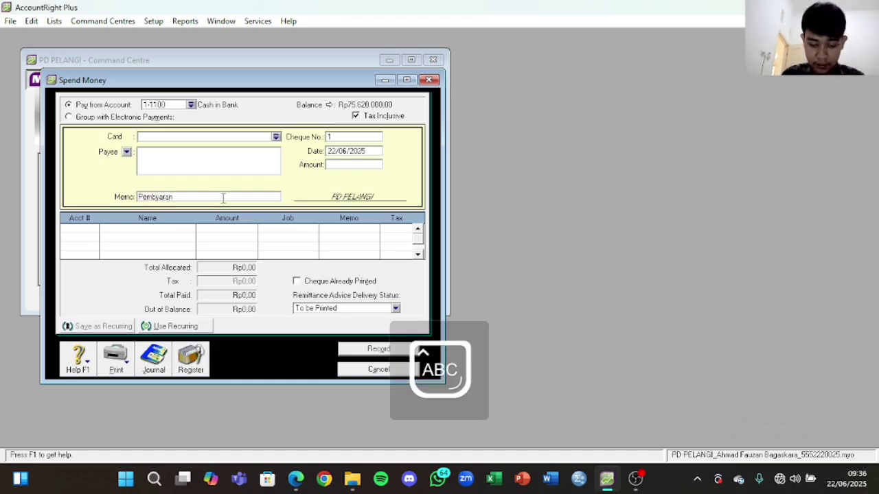
{"action": "key", "text": "Caps_Lock"}
{"action": "key", "text": "BackSpace"}
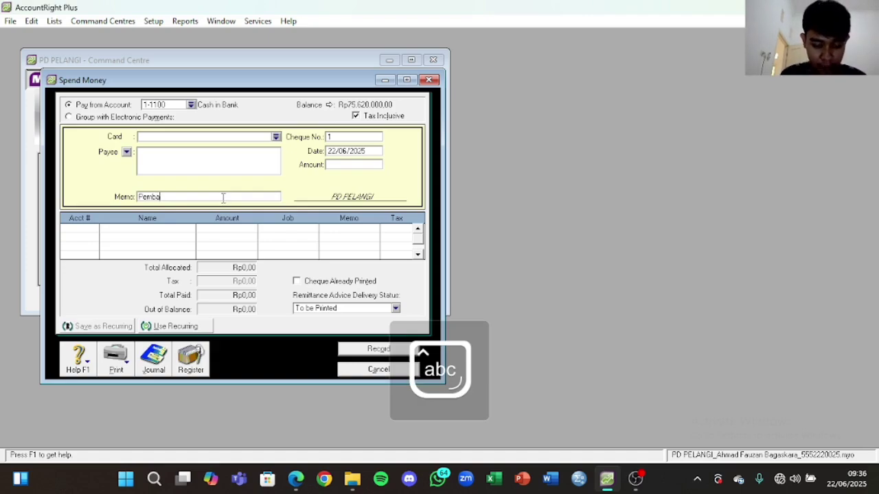
{"action": "type", "text": "an"}
{"action": "key", "text": "Caps_Lock"}
{"action": "type", "text": "L"}
{"action": "key", "text": "Caps_Lock"}
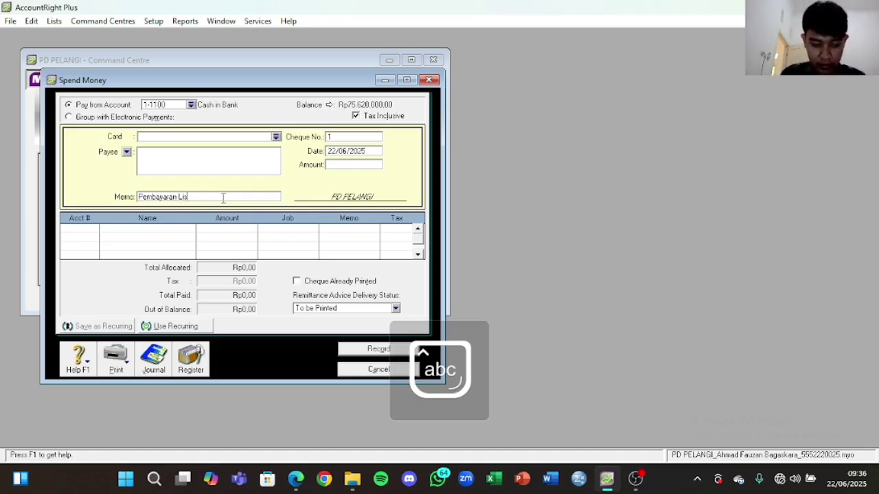
{"action": "type", "text": "istrik dan Te"}
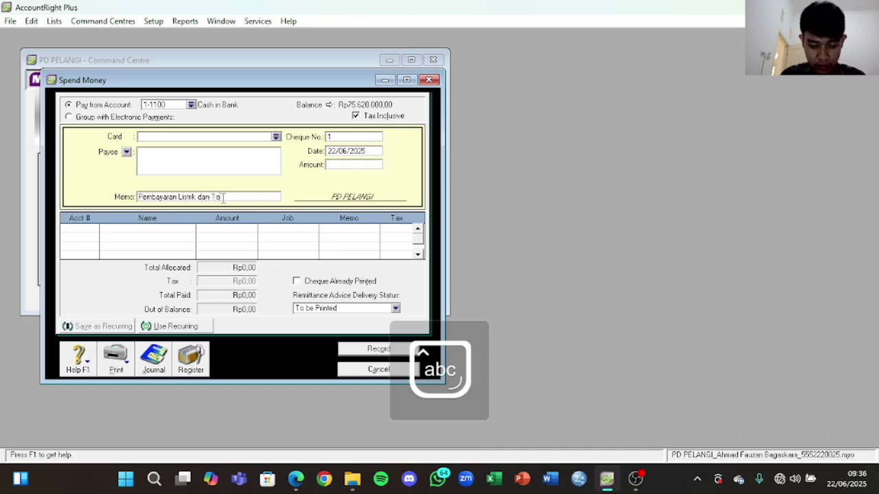
{"action": "type", "text": "lepon"}
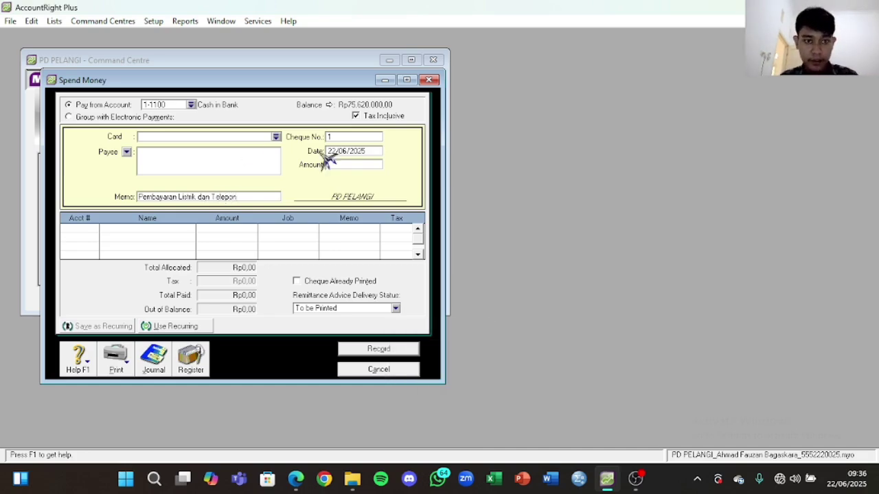
Step: Enter cheque number V12-2 from the voucher and edit the payment date
{"action": "left_click", "coordinate": [295, 479]}
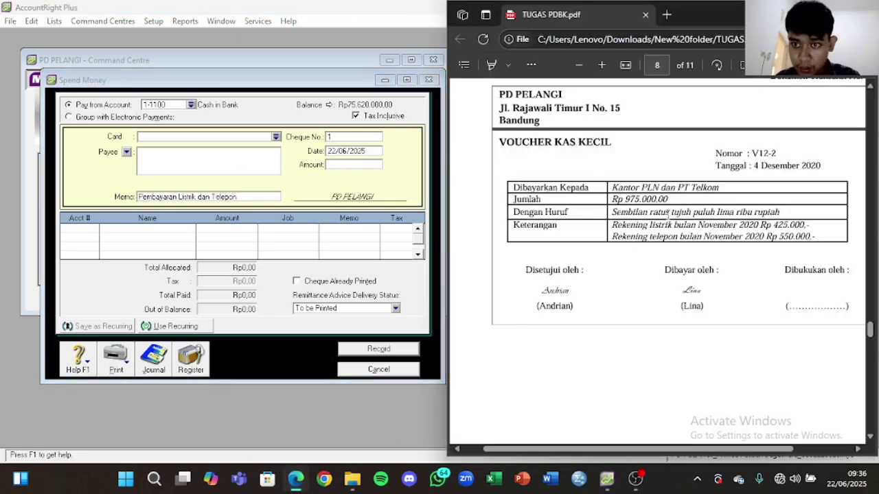
{"action": "left_click_drag", "start_coordinate": [751, 153], "coordinate": [777, 153]}
{"action": "key", "text": "ctrl+c"}
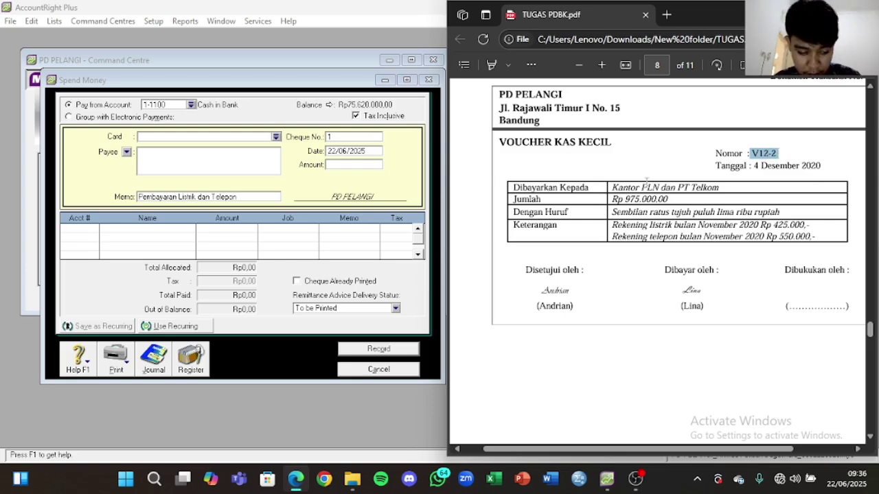
{"action": "left_click", "coordinate": [380, 139]}
{"action": "key", "text": "ctrl+v"}
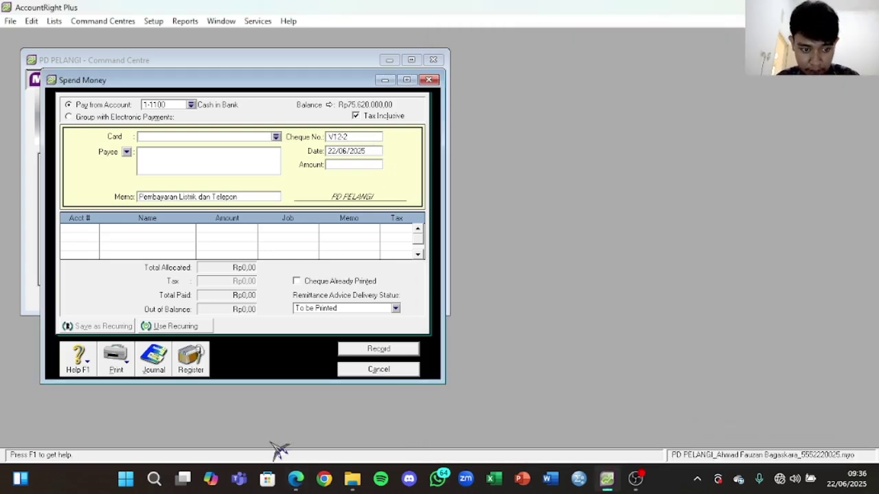
{"action": "left_click", "coordinate": [296, 478]}
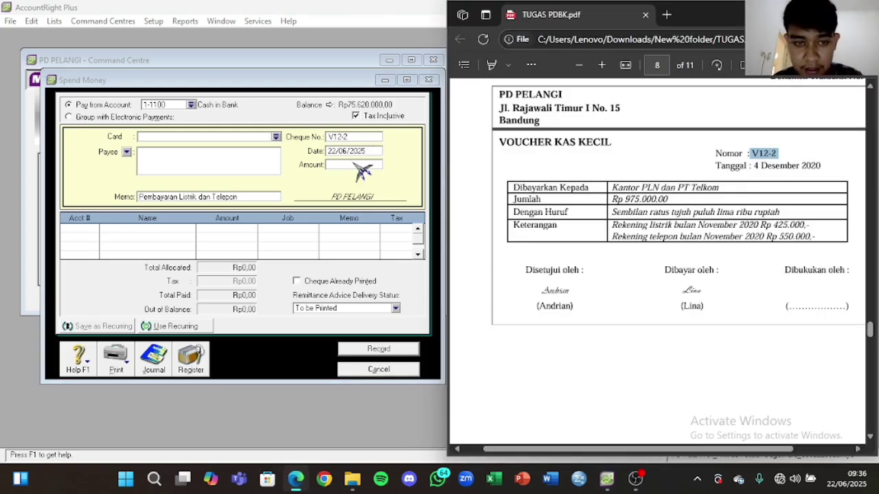
{"action": "left_click", "coordinate": [351, 152]}
{"action": "left_click", "coordinate": [350, 152]}
{"action": "left_click_drag", "start_coordinate": [349, 154], "coordinate": [319, 157]}
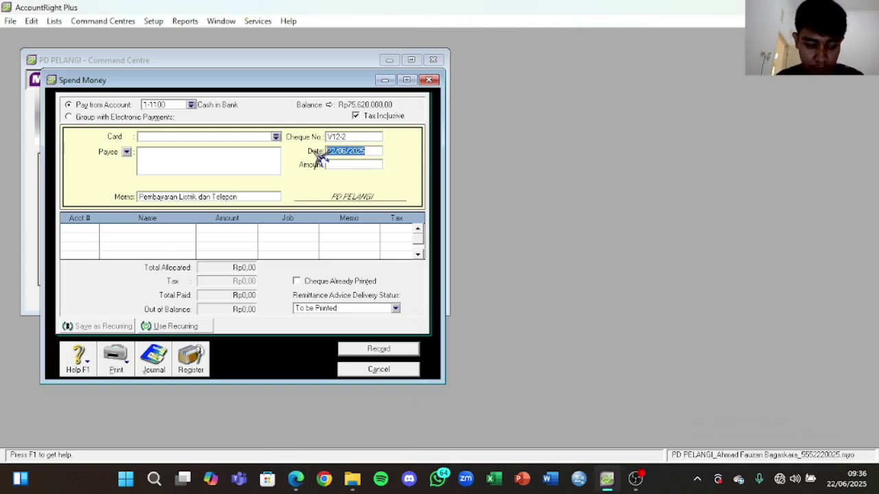
{"action": "type", "text": "01"}
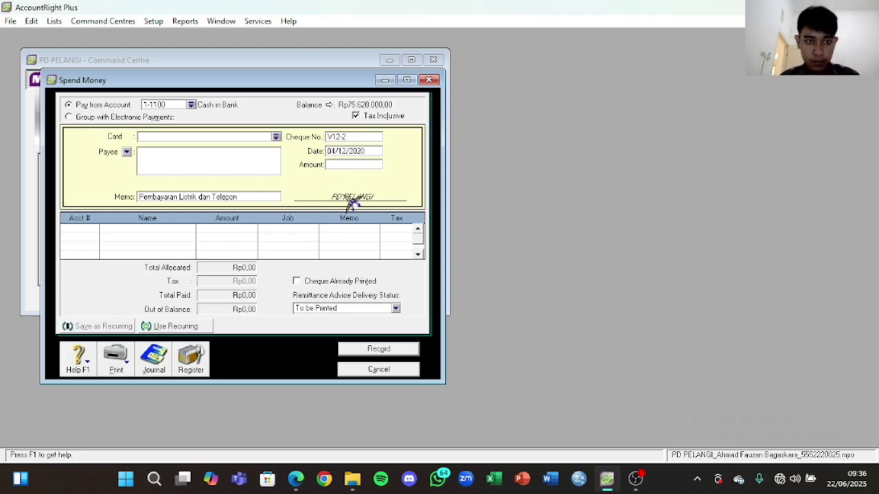
{"action": "left_click", "coordinate": [295, 479]}
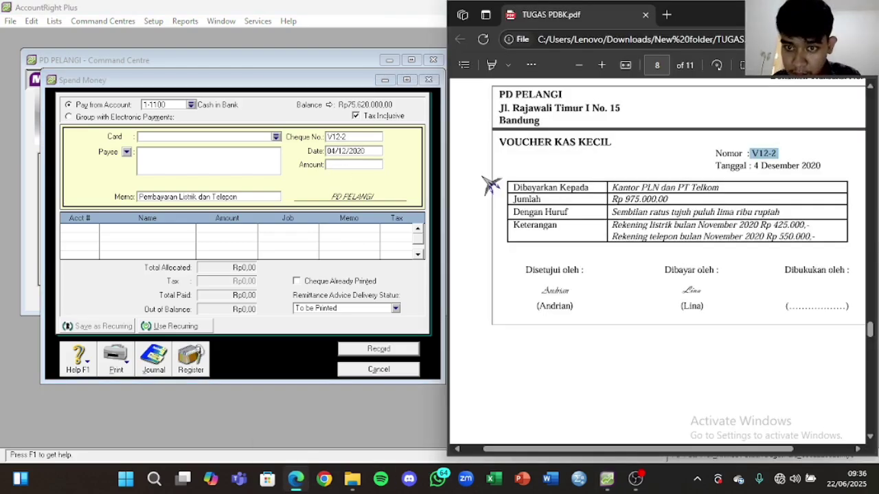
Step: Charge Rp975.000 to 6-1100 Telp & Electricity Expense and record the payment
{"action": "left_click", "coordinate": [368, 163]}
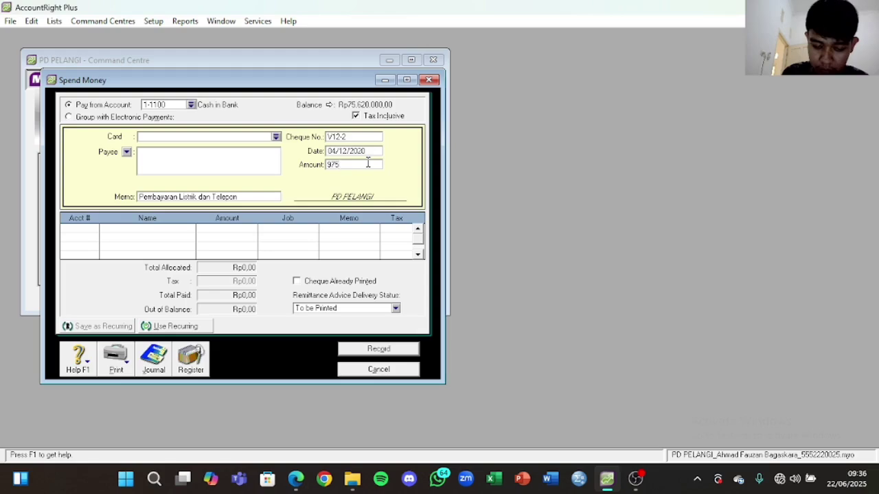
{"action": "left_click", "coordinate": [96, 235]}
{"action": "type", "text": "6"}
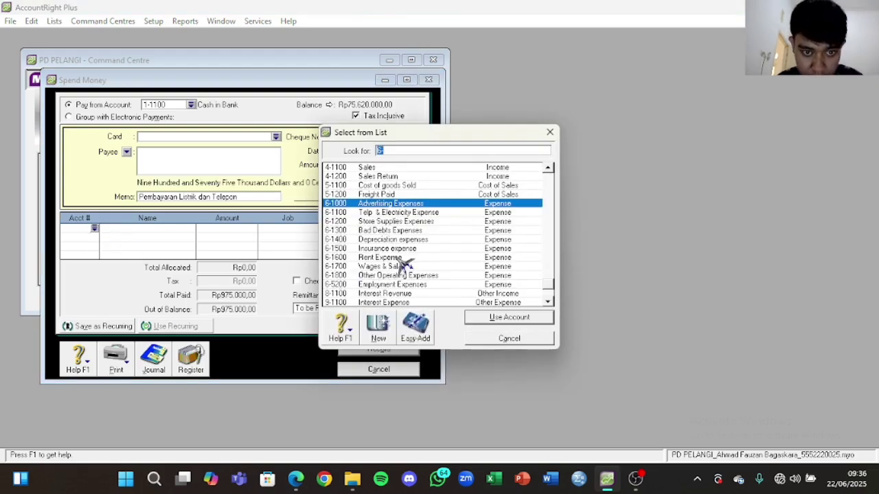
{"action": "left_click", "coordinate": [425, 213]}
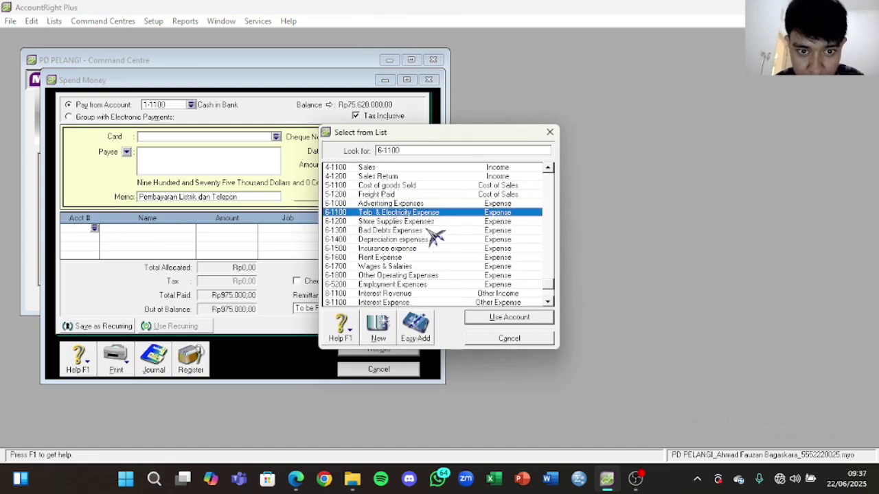
{"action": "left_click", "coordinate": [493, 320]}
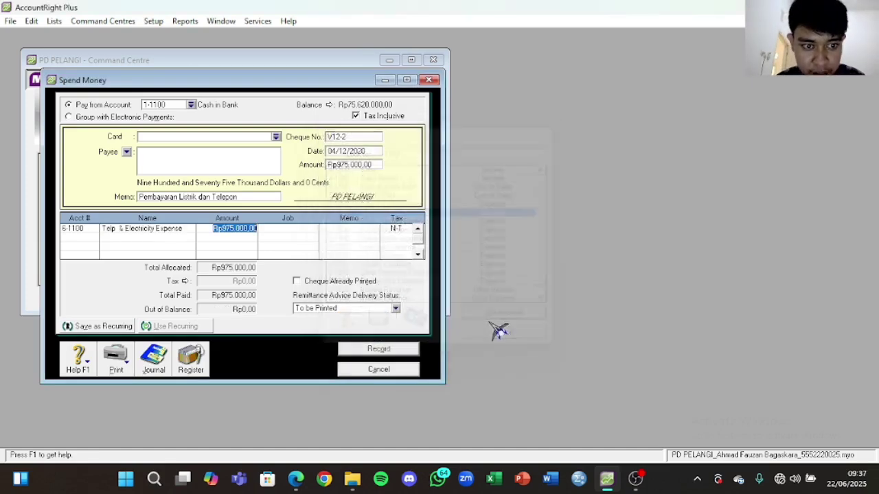
{"action": "left_click", "coordinate": [296, 232]}
{"action": "left_click", "coordinate": [343, 231]}
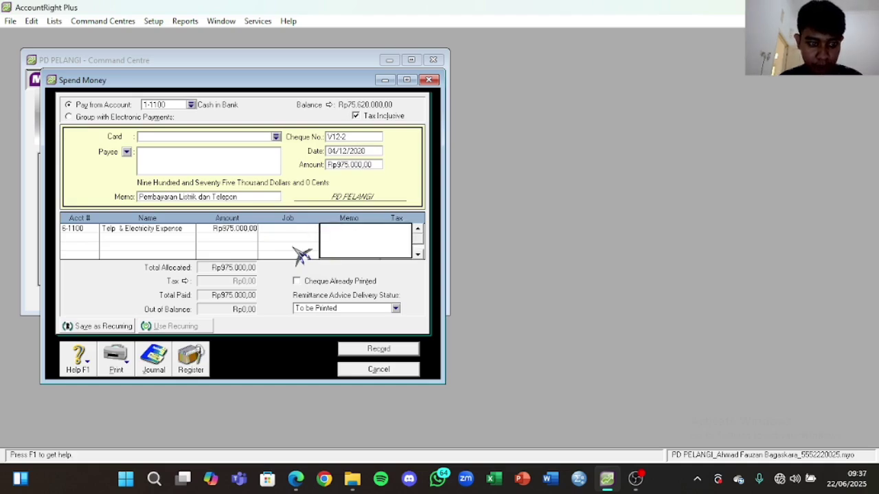
{"action": "left_click", "coordinate": [395, 350]}
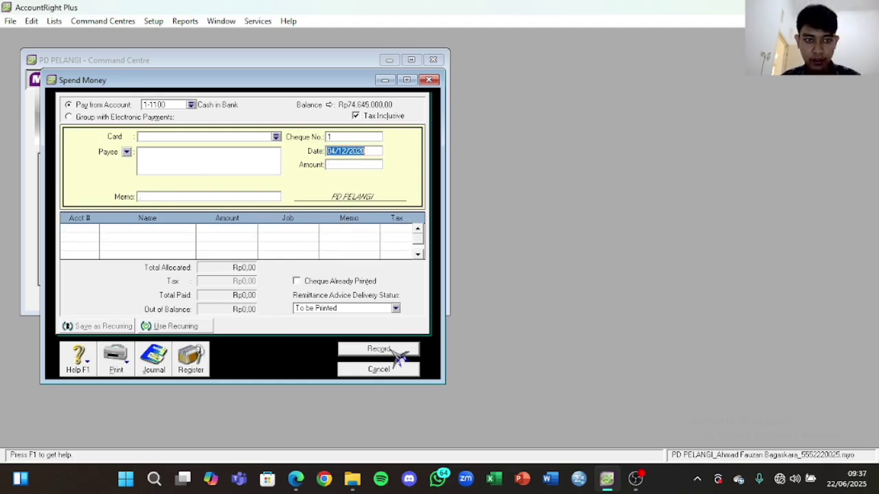
Step: Close the blank payment form and start a new sales invoice for Trans Computer
{"action": "left_click", "coordinate": [379, 370]}
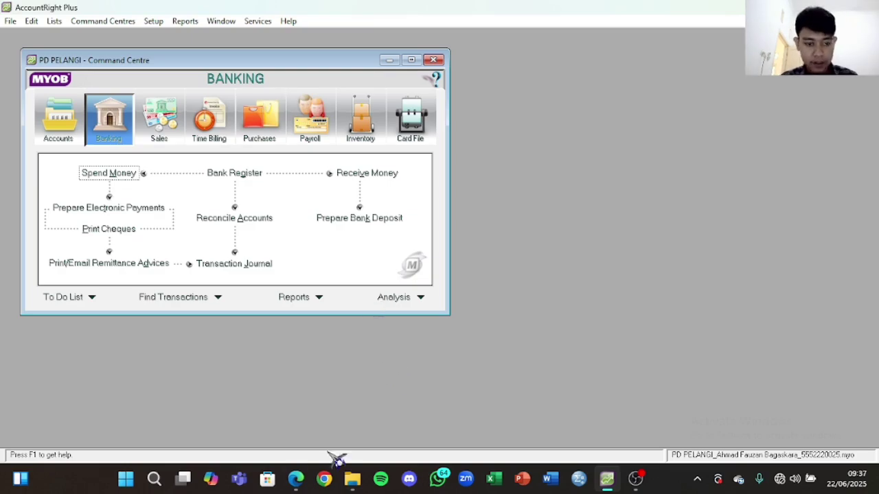
{"action": "left_click", "coordinate": [295, 478]}
{"action": "scroll", "coordinate": [591, 265], "scroll_direction": "down", "scroll_amount": 5}
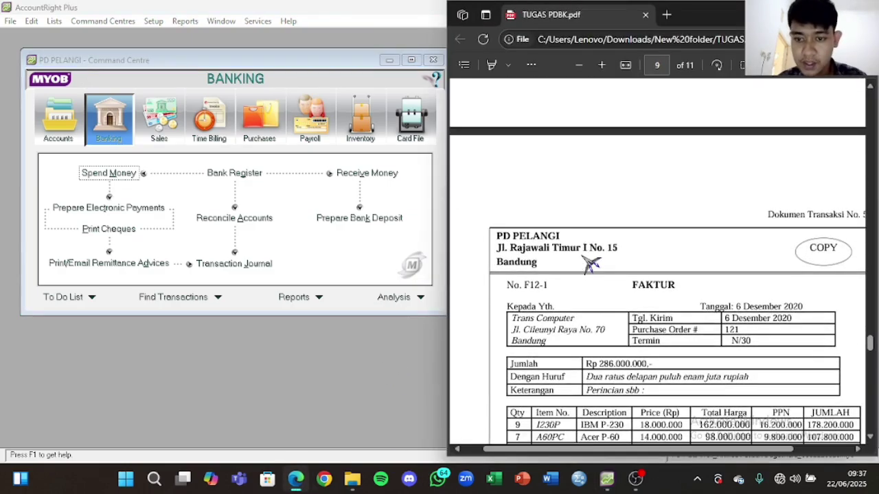
{"action": "scroll", "coordinate": [586, 247], "scroll_direction": "down", "scroll_amount": 2}
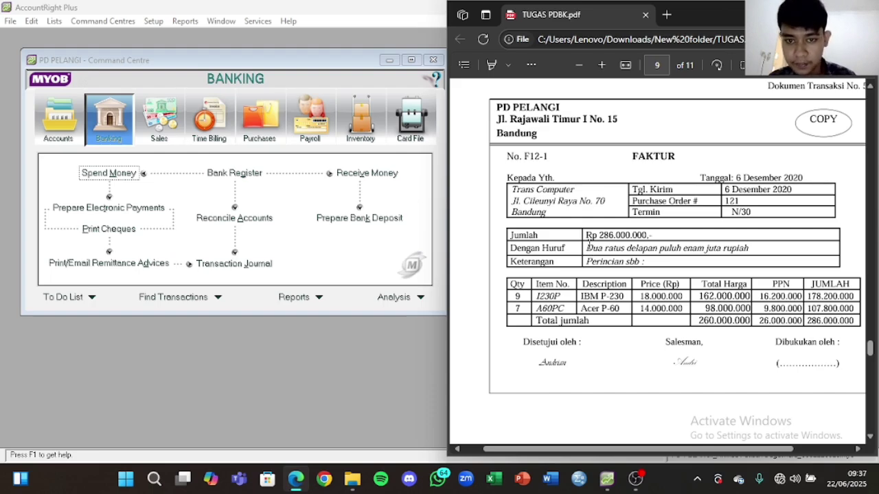
{"action": "left_click", "coordinate": [176, 122]}
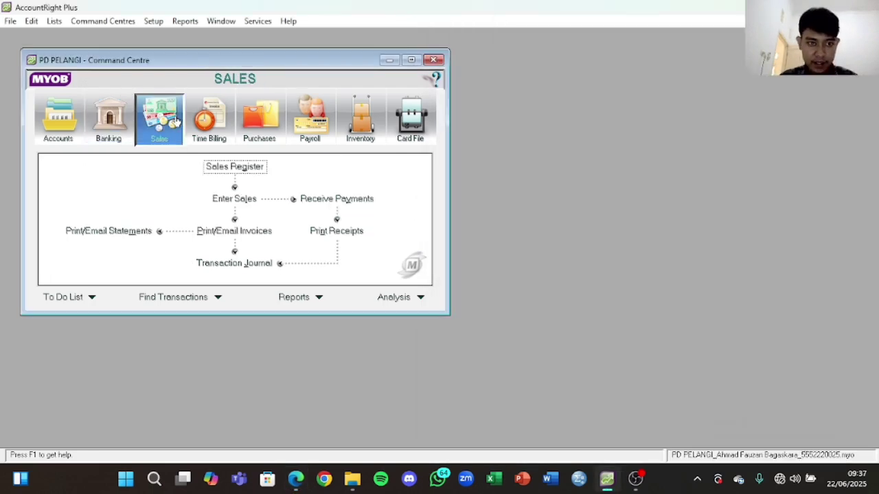
{"action": "left_click", "coordinate": [232, 195]}
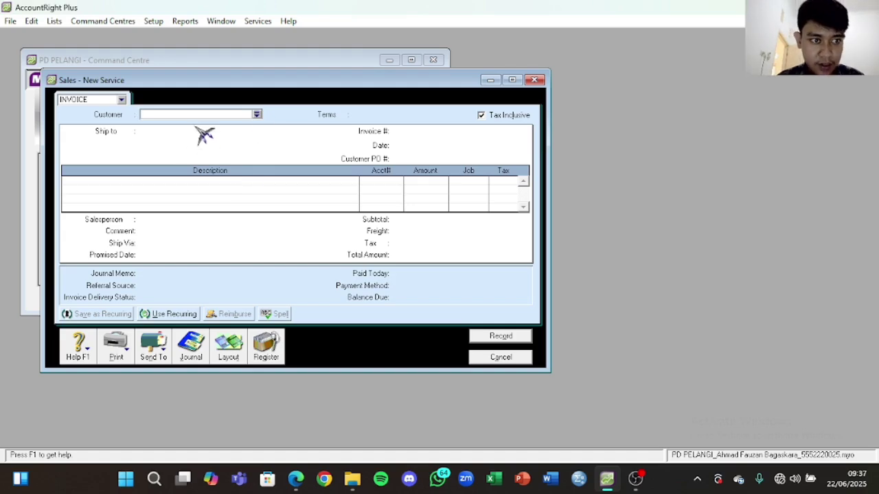
{"action": "left_click", "coordinate": [256, 114]}
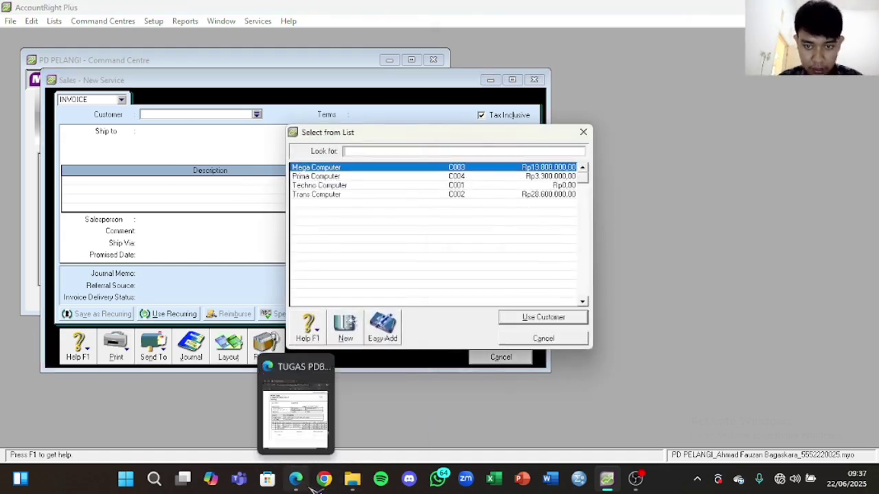
{"action": "left_click", "coordinate": [310, 485]}
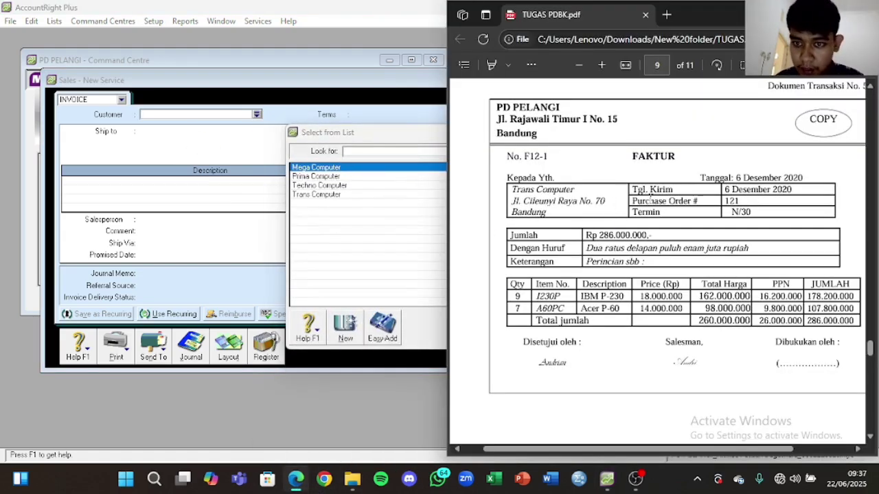
{"action": "left_click", "coordinate": [337, 195]}
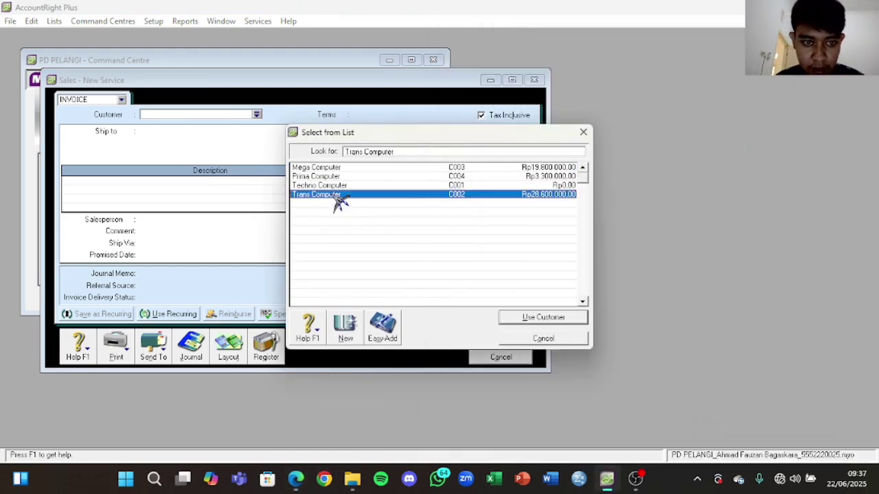
{"action": "left_click", "coordinate": [546, 320]}
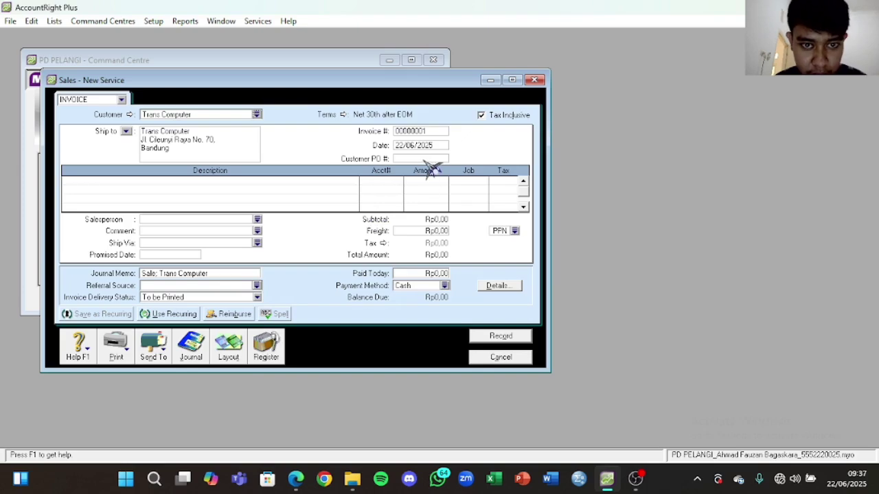
Step: Give the invoice number F12-1 and date 06/12/2020
{"action": "left_click", "coordinate": [295, 479]}
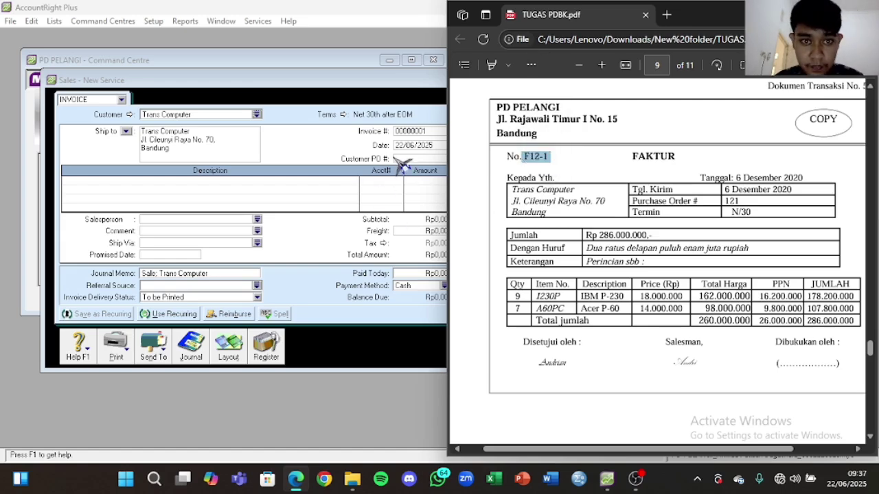
{"action": "left_click", "coordinate": [426, 132]}
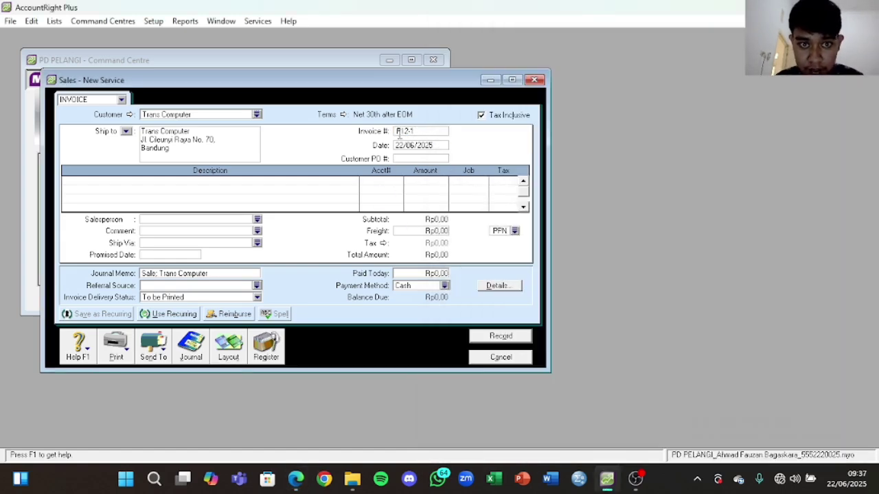
{"action": "left_click", "coordinate": [297, 481]}
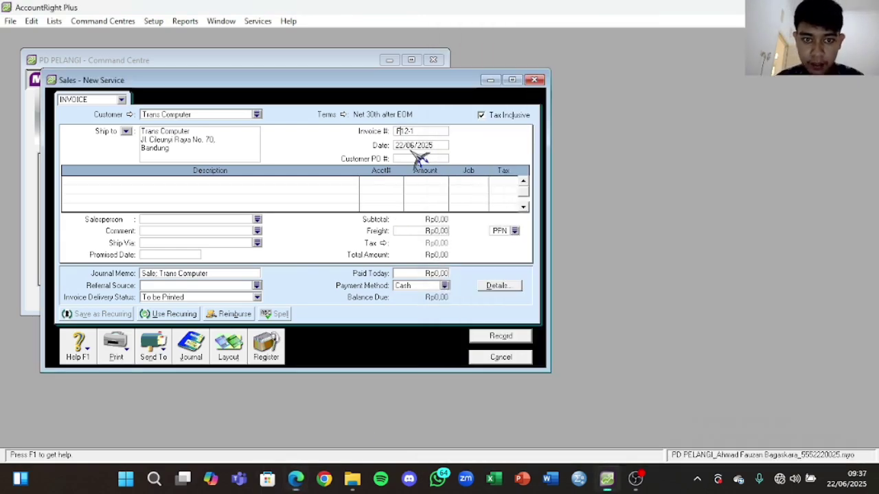
{"action": "left_click", "coordinate": [415, 156]}
{"action": "left_click", "coordinate": [412, 145]}
{"action": "type", "text": "06"}
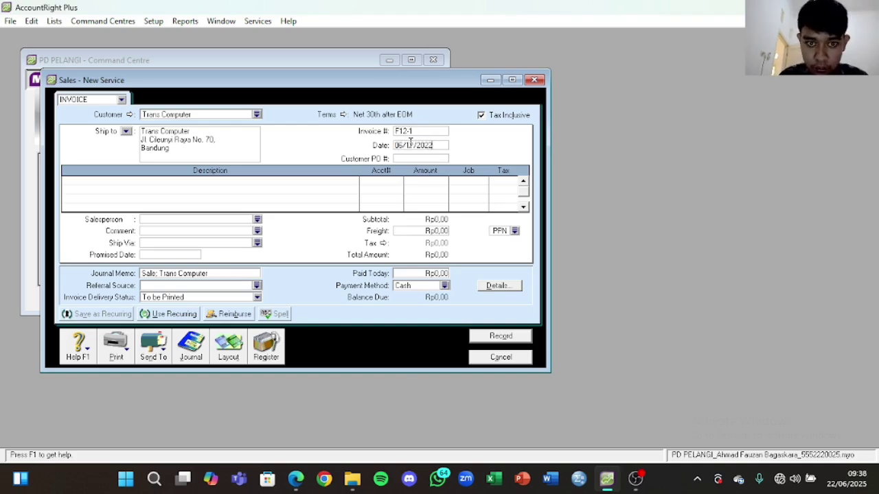
{"action": "type", "text": "/12/2020"}
{"action": "left_click", "coordinate": [298, 197]}
Step: Switch to the Item layout, untick Tax Inclusive, and ship 9 on line one
{"action": "left_click", "coordinate": [234, 353]}
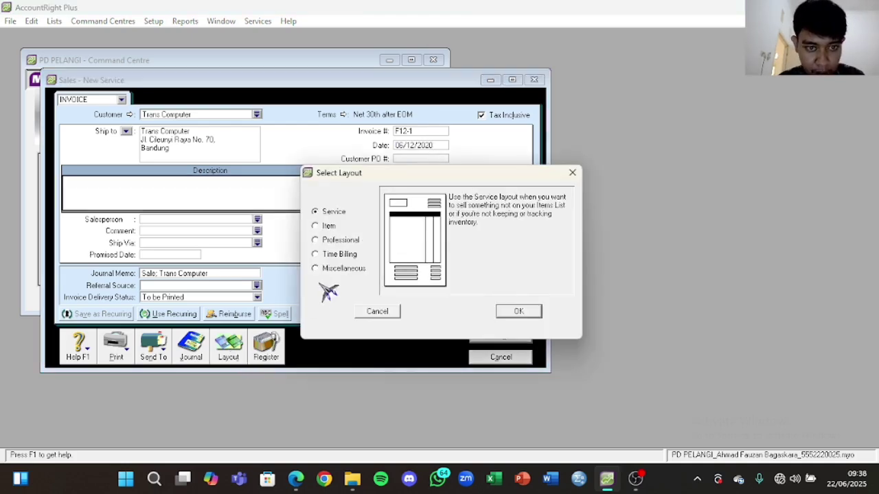
{"action": "left_click", "coordinate": [329, 227]}
{"action": "left_click", "coordinate": [516, 313]}
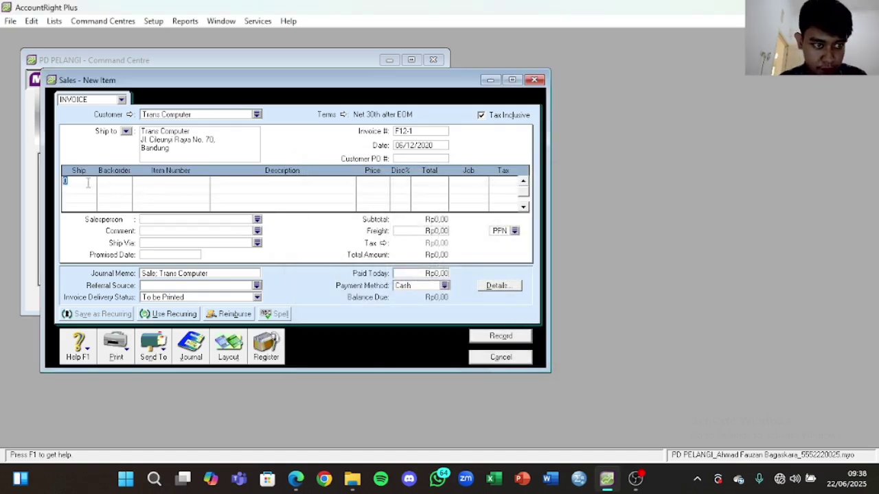
{"action": "left_click", "coordinate": [296, 479]}
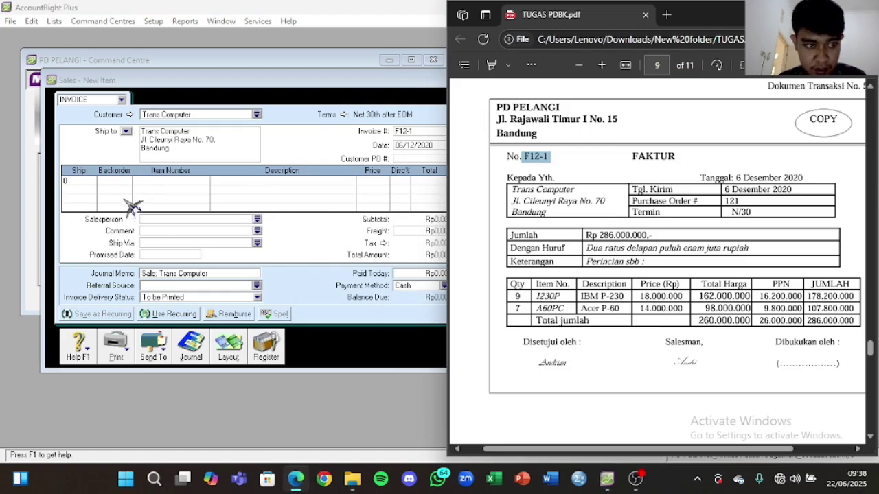
{"action": "left_click", "coordinate": [79, 182]}
{"action": "type", "text": "9"}
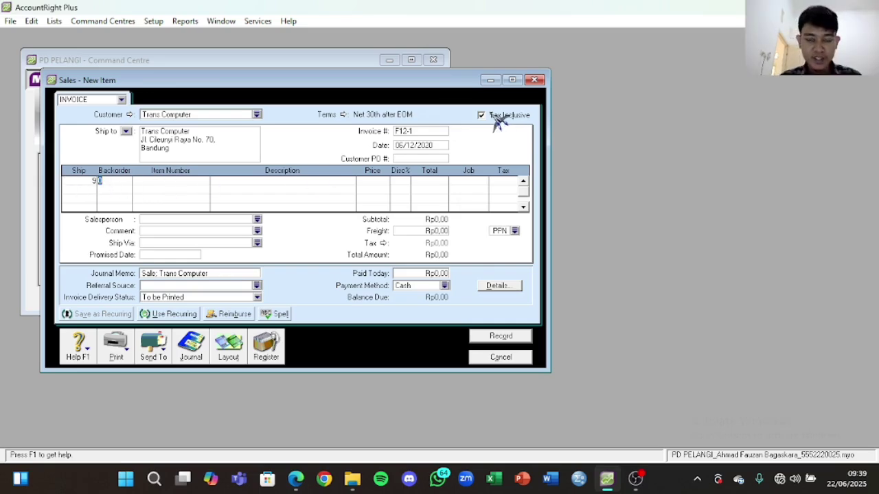
{"action": "left_click", "coordinate": [491, 115]}
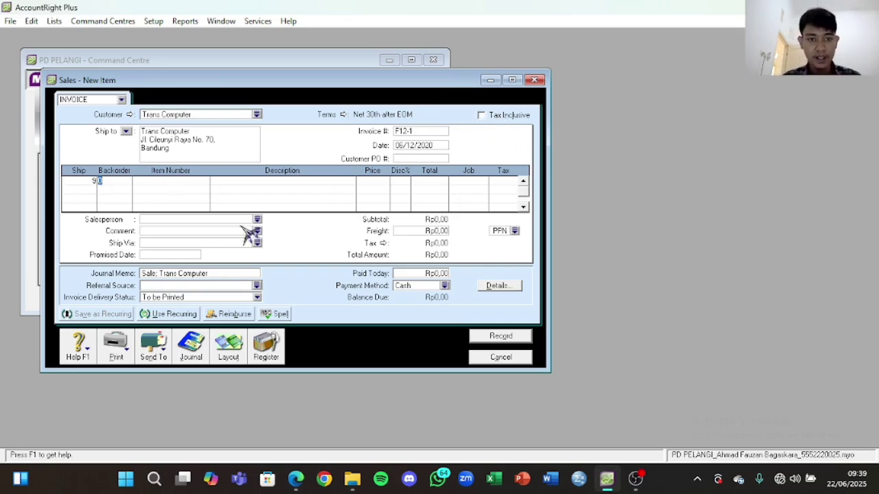
{"action": "left_click", "coordinate": [118, 183]}
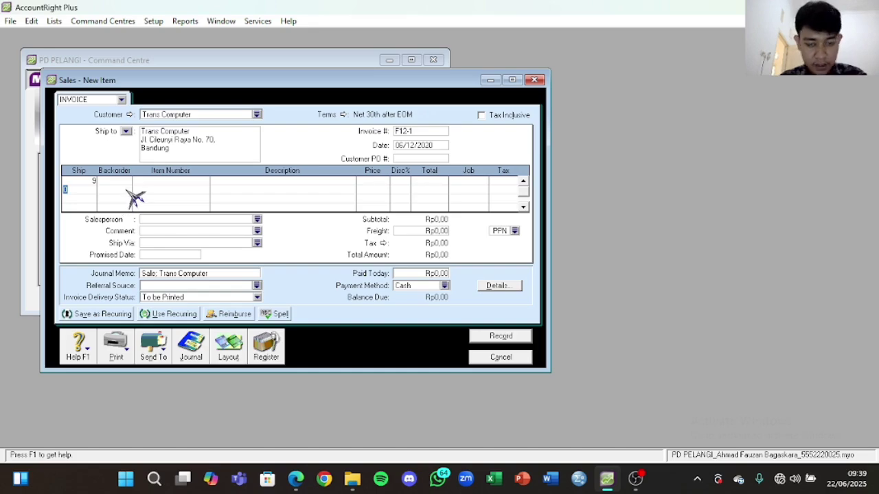
{"action": "key", "text": "space"}
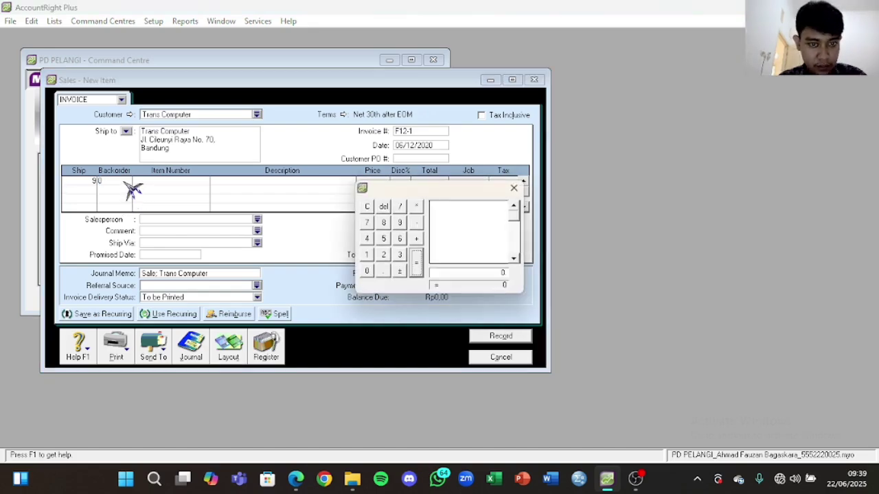
{"action": "left_click", "coordinate": [514, 189]}
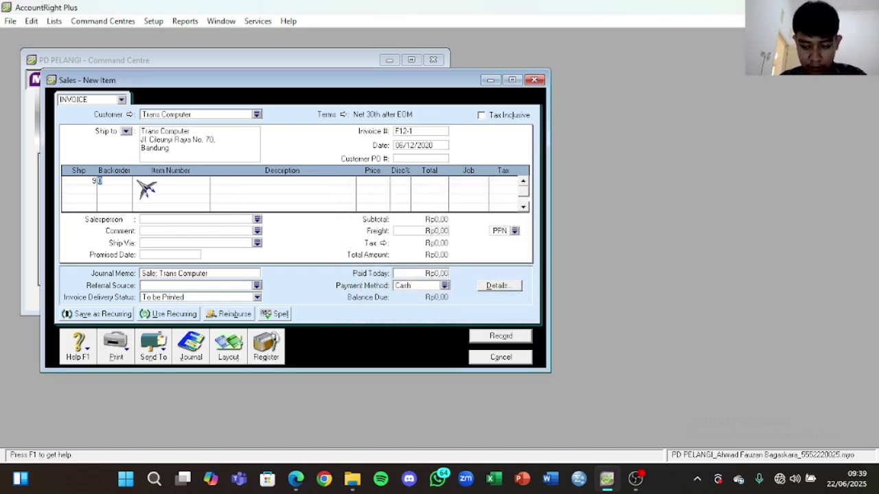
Step: Put item I230P on line one and clear its description
{"action": "left_click", "coordinate": [146, 182]}
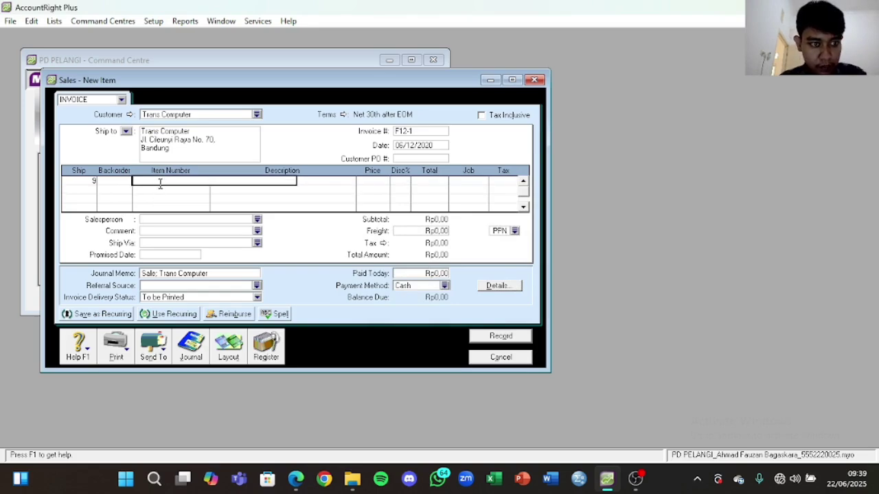
{"action": "left_click", "coordinate": [296, 479]}
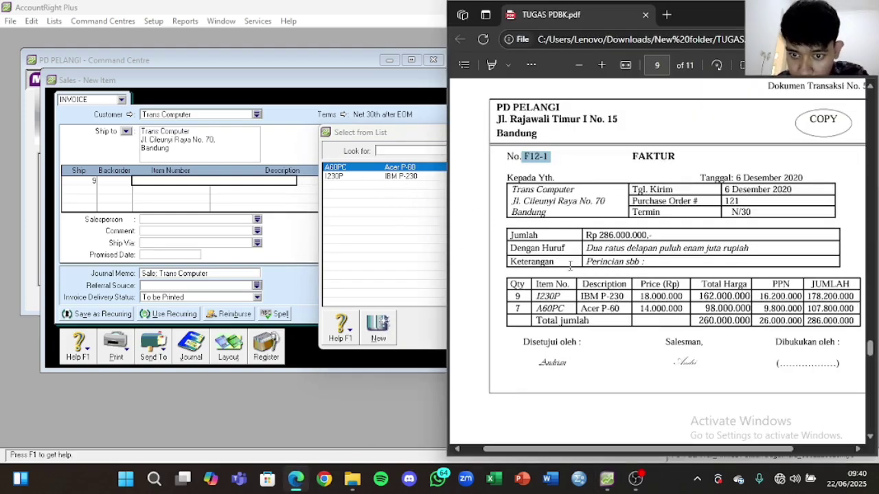
{"action": "left_click", "coordinate": [399, 178]}
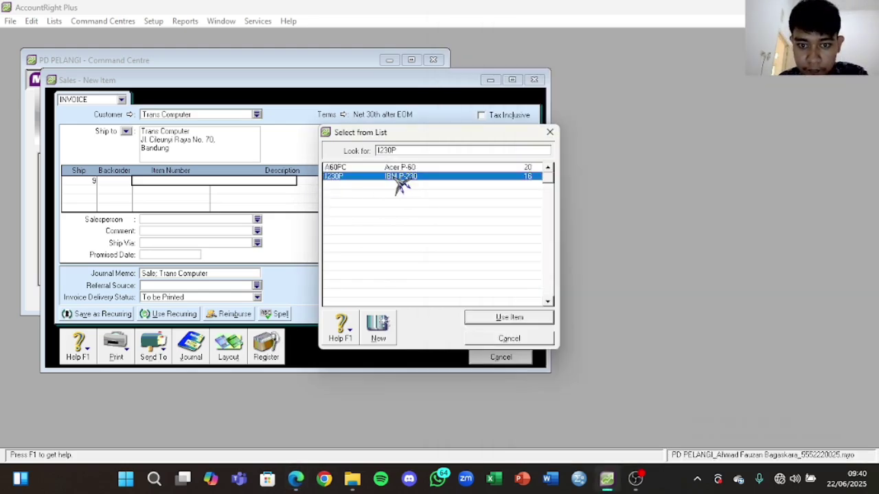
{"action": "left_click", "coordinate": [521, 320]}
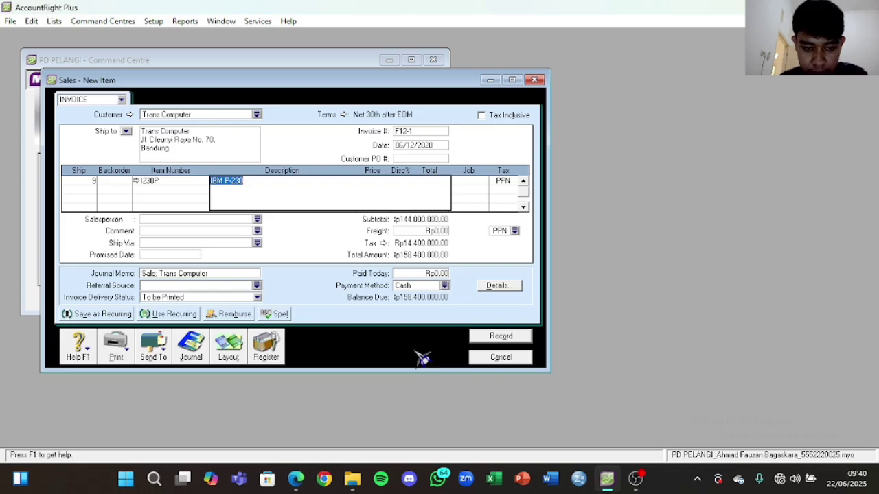
{"action": "key", "text": "Delete"}
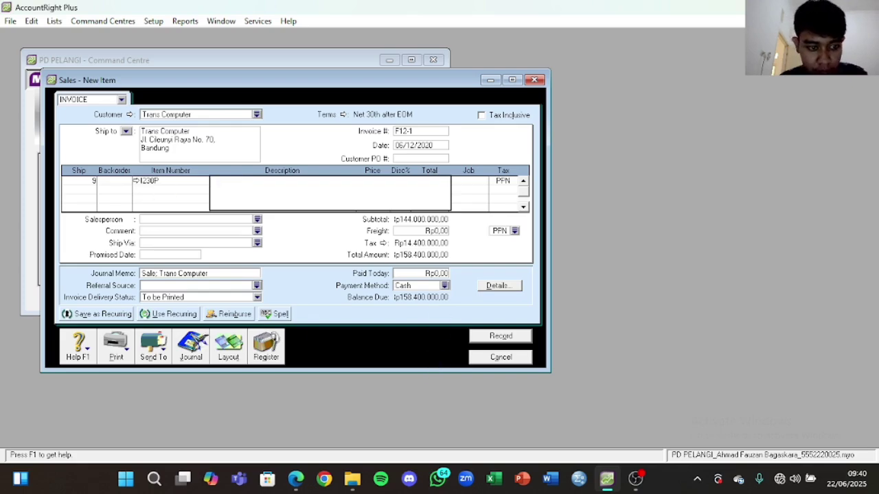
{"action": "left_click", "coordinate": [240, 181]}
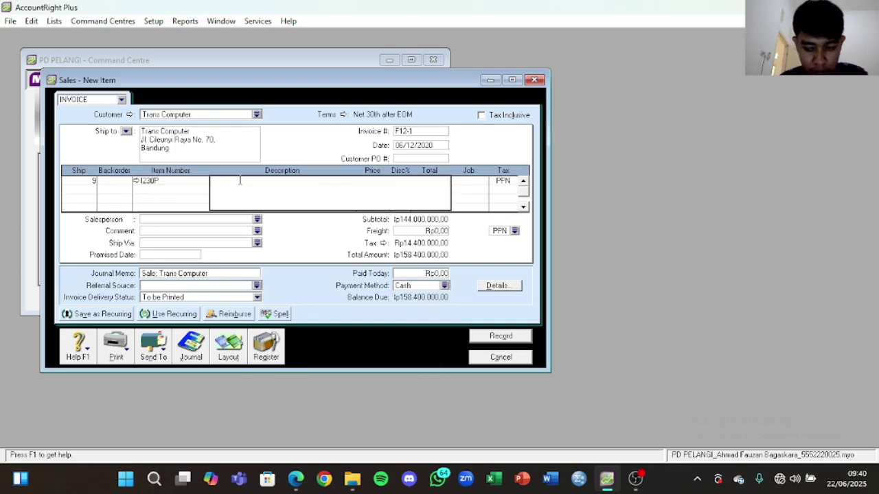
{"action": "left_click", "coordinate": [185, 191]}
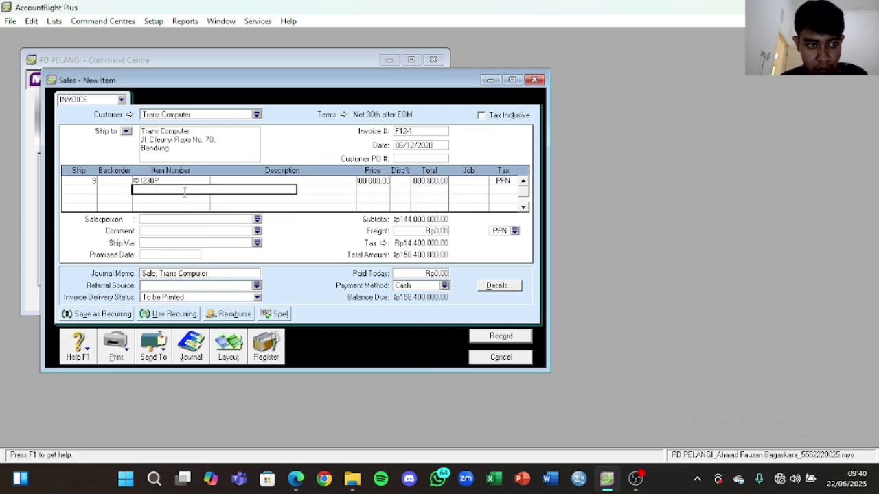
{"action": "left_click", "coordinate": [222, 179]}
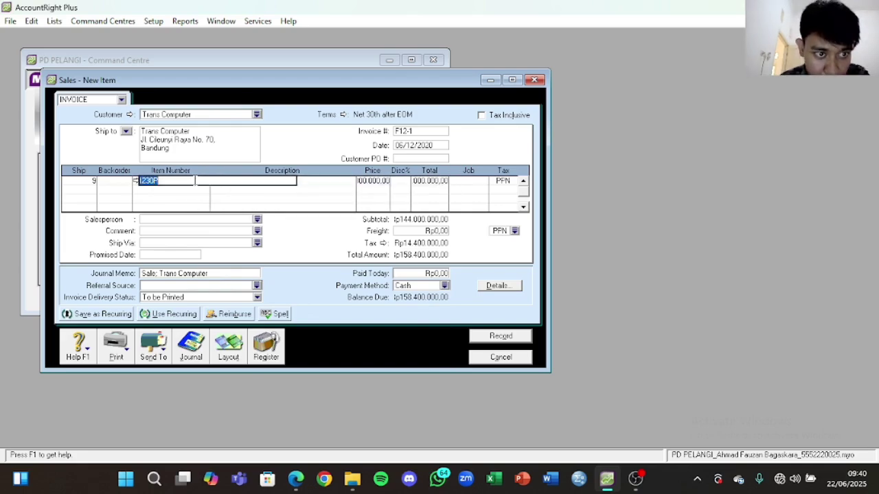
{"action": "left_click", "coordinate": [136, 181]}
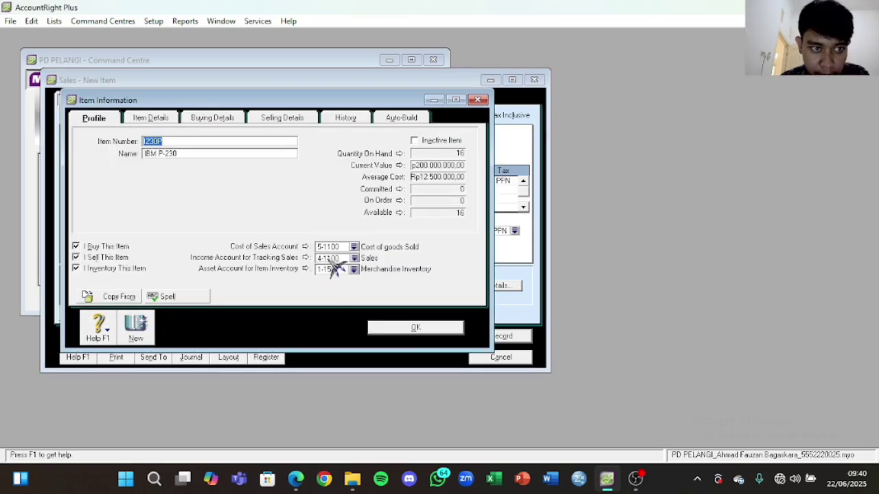
{"action": "left_click", "coordinate": [415, 328]}
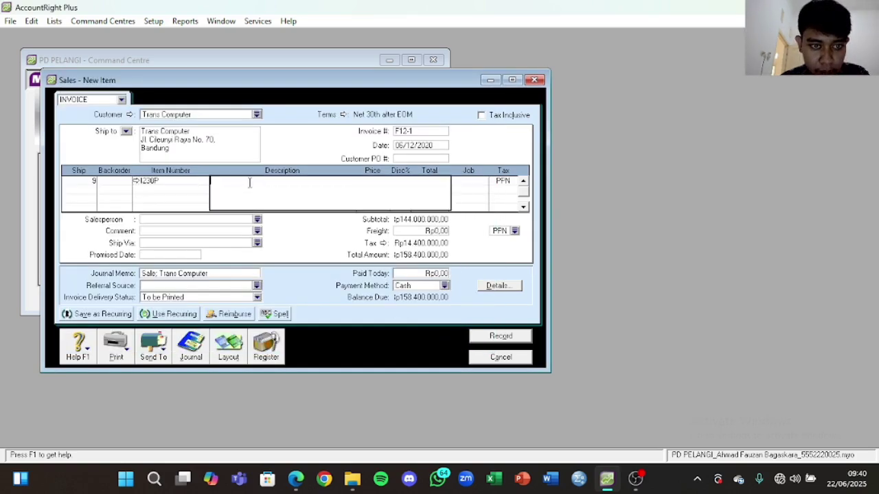
Step: Paste 'IBM P-230' from the faktur as line one's description
{"action": "left_click", "coordinate": [307, 481]}
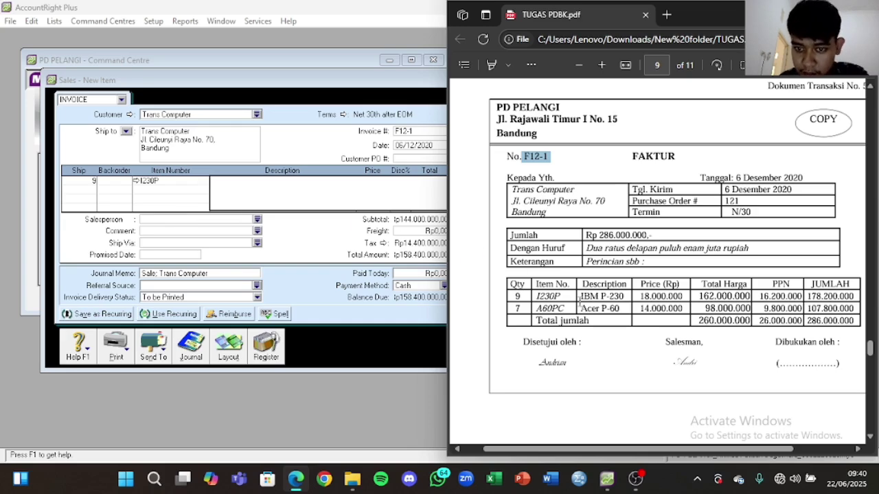
{"action": "left_click_drag", "start_coordinate": [581, 296], "coordinate": [624, 296]}
{"action": "key", "text": "ctrl+c"}
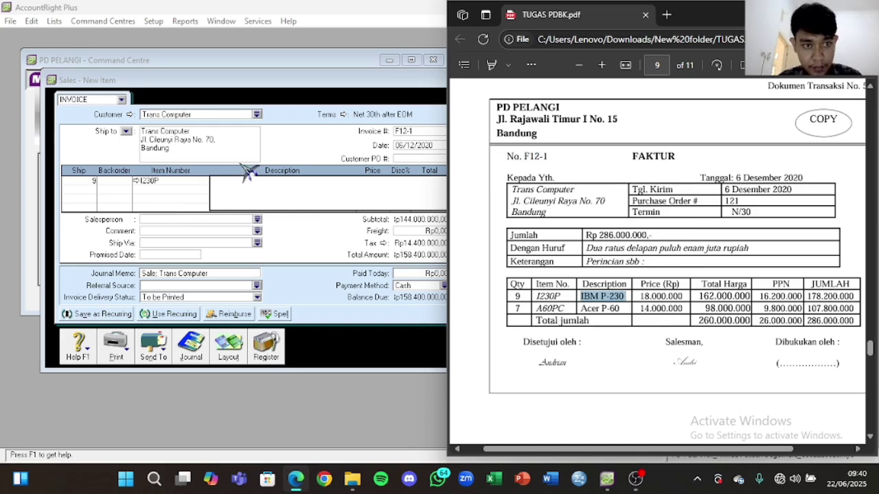
{"action": "left_click", "coordinate": [242, 186]}
{"action": "key", "text": "ctrl+v"}
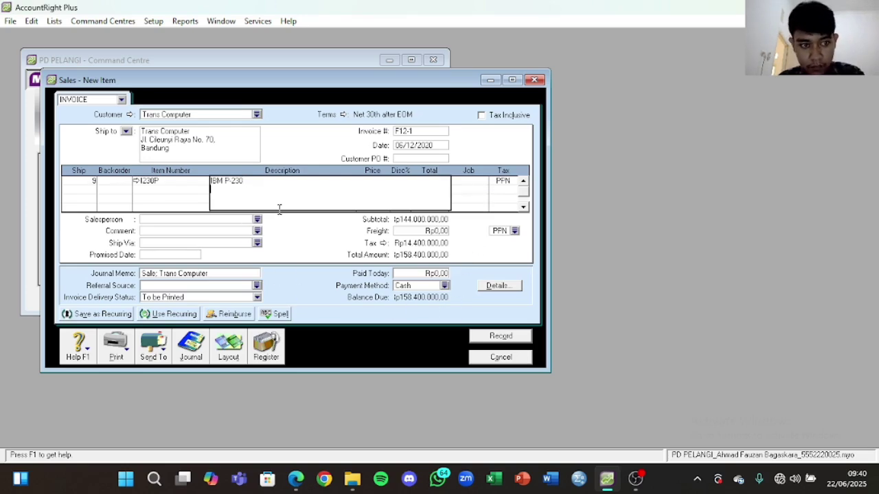
{"action": "left_click", "coordinate": [187, 192]}
Step: Set line one's unit price to 16,200,000, checking it against the faktur
{"action": "left_click", "coordinate": [382, 181]}
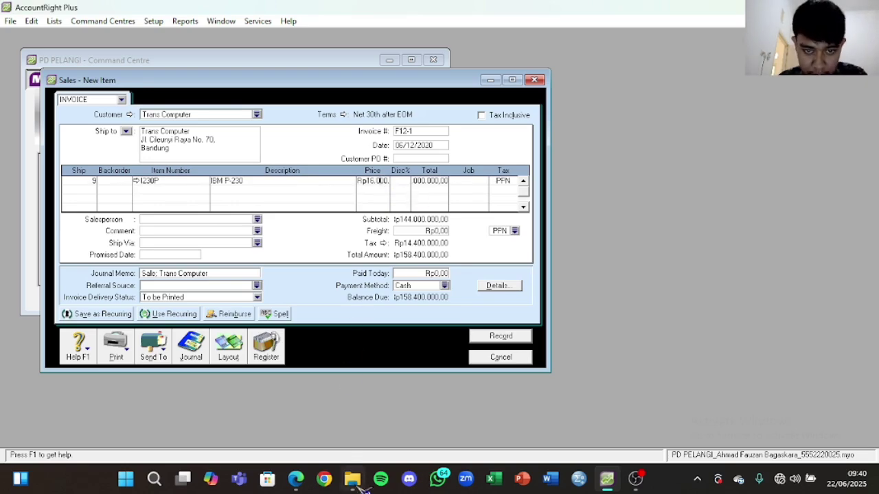
{"action": "left_click", "coordinate": [296, 478]}
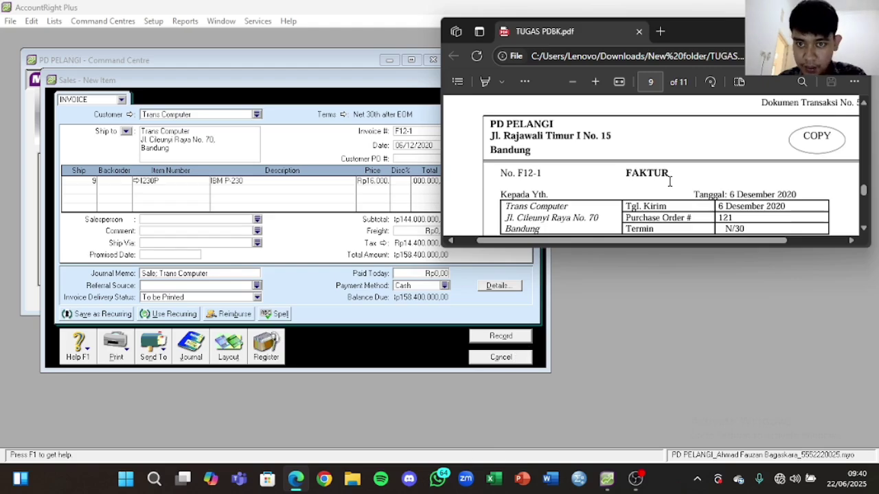
{"action": "scroll", "coordinate": [669, 181], "scroll_direction": "down", "scroll_amount": 2}
{"action": "left_click_drag", "start_coordinate": [807, 252], "coordinate": [808, 420]}
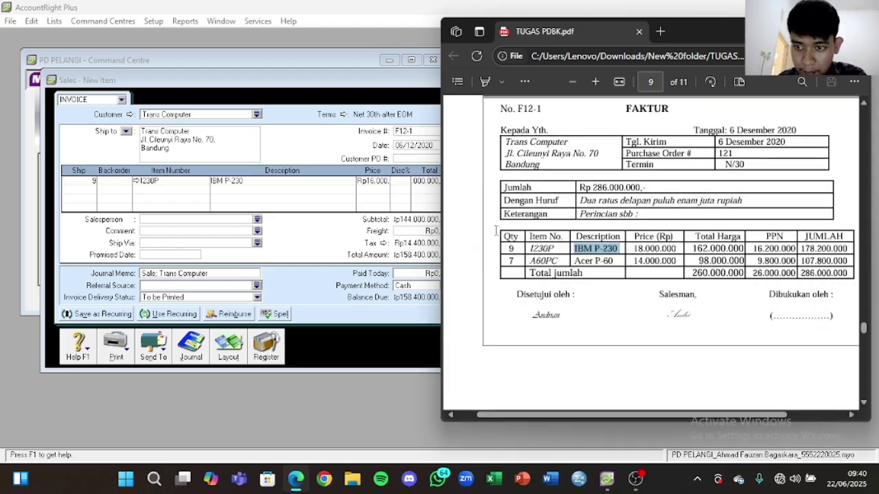
{"action": "left_click", "coordinate": [383, 182]}
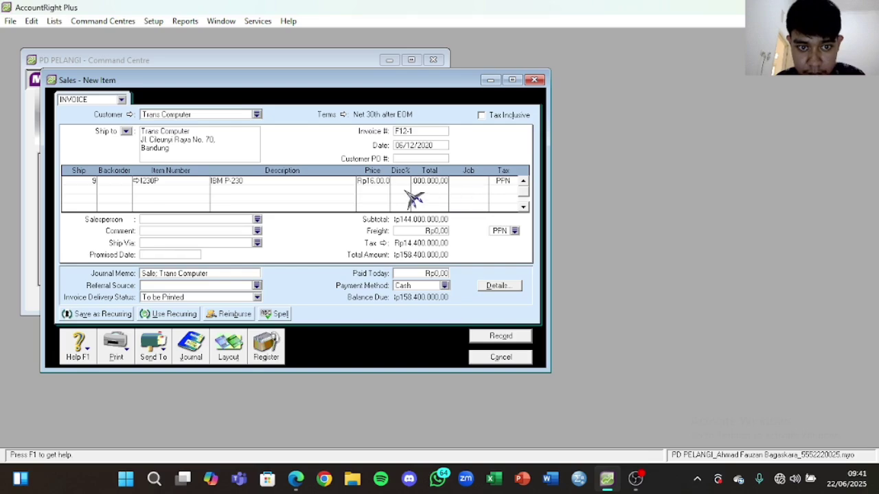
{"action": "double_click", "coordinate": [380, 180]}
{"action": "left_click", "coordinate": [379, 181]}
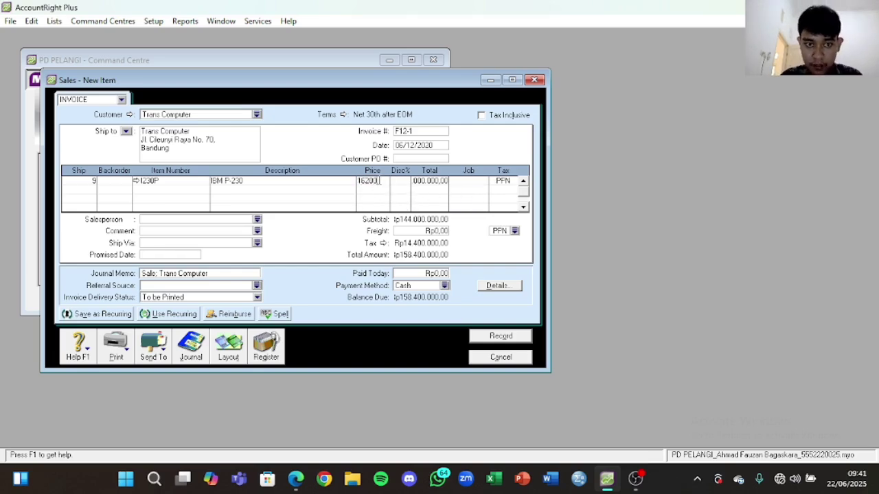
{"action": "key", "text": "Return"}
{"action": "left_click", "coordinate": [452, 183]}
{"action": "left_click", "coordinate": [396, 182]}
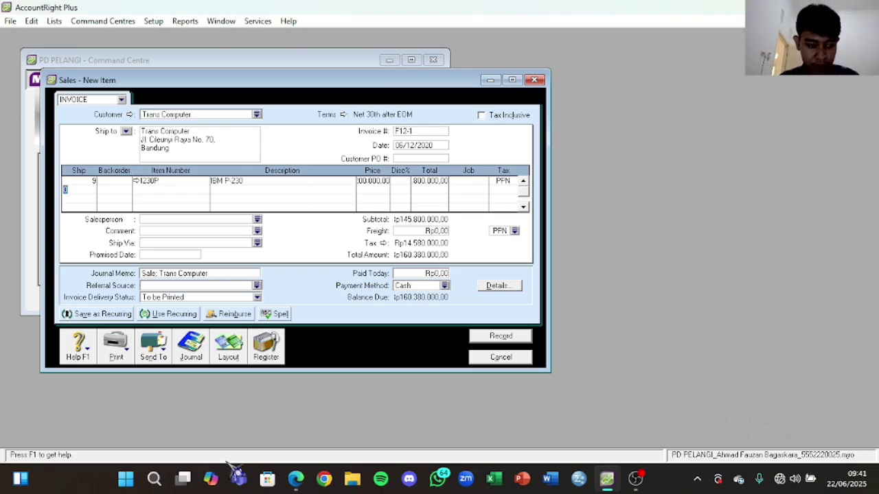
Step: Add line two: 7 units of A60PC (Acer P-60) at 14,000,000 each
{"action": "left_click", "coordinate": [295, 479]}
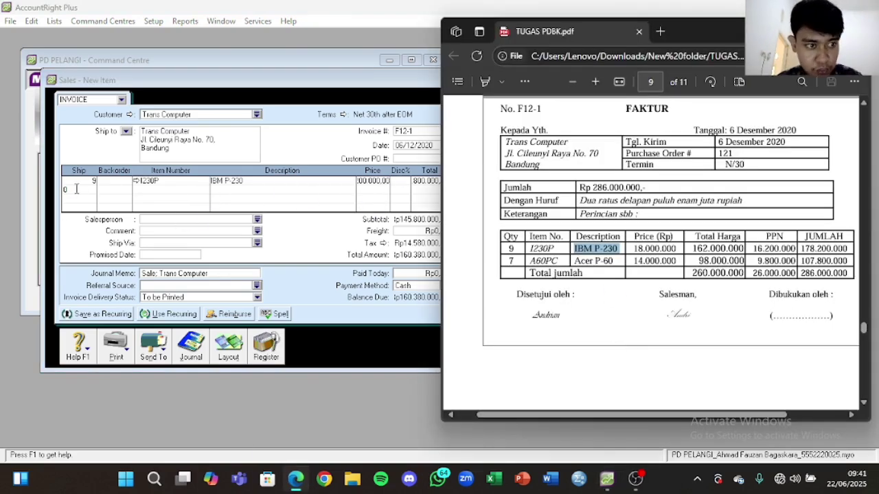
{"action": "left_click", "coordinate": [81, 193]}
{"action": "type", "text": "7"}
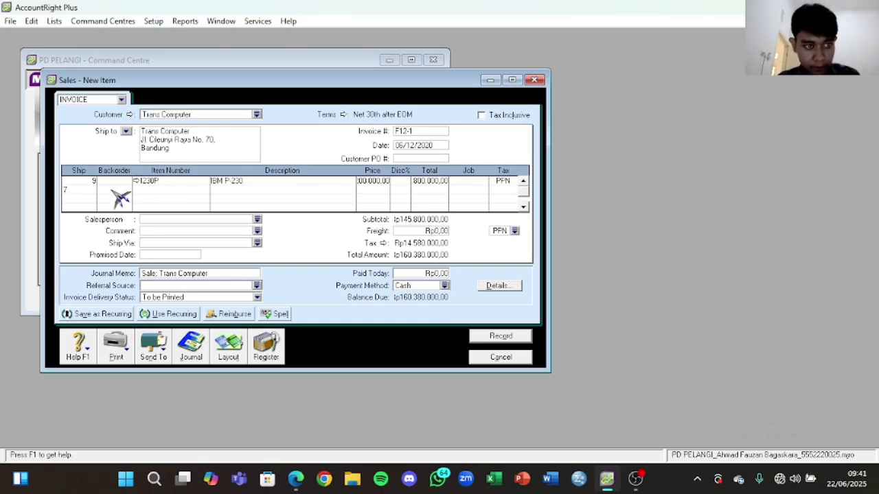
{"action": "left_click", "coordinate": [149, 191]}
{"action": "key", "text": "Tab"}
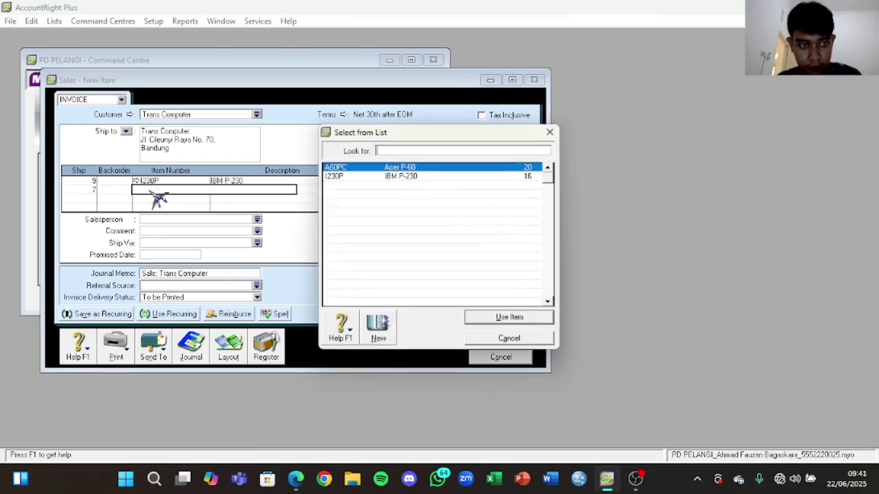
{"action": "left_click", "coordinate": [508, 318]}
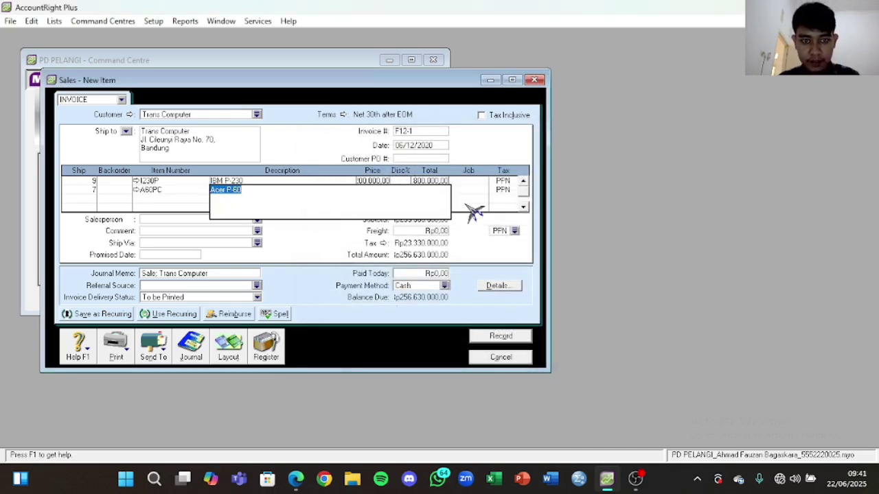
{"action": "left_click", "coordinate": [166, 200]}
{"action": "left_click", "coordinate": [379, 190]}
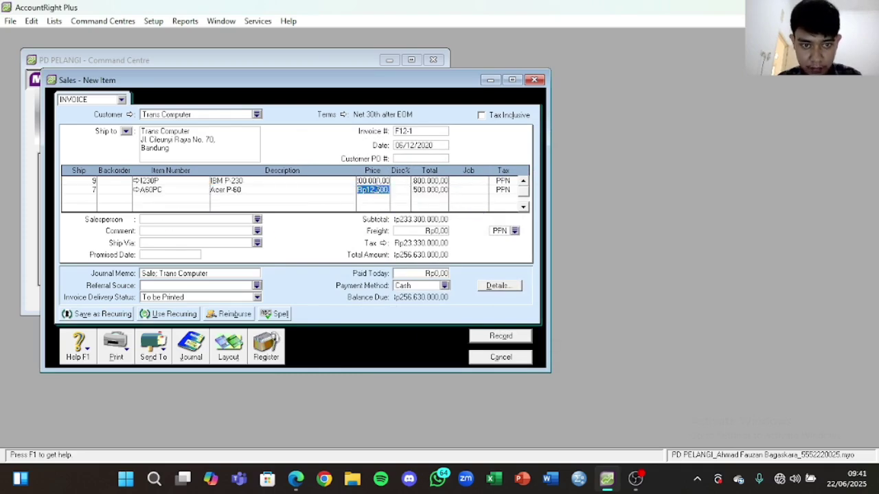
{"action": "left_click", "coordinate": [296, 478]}
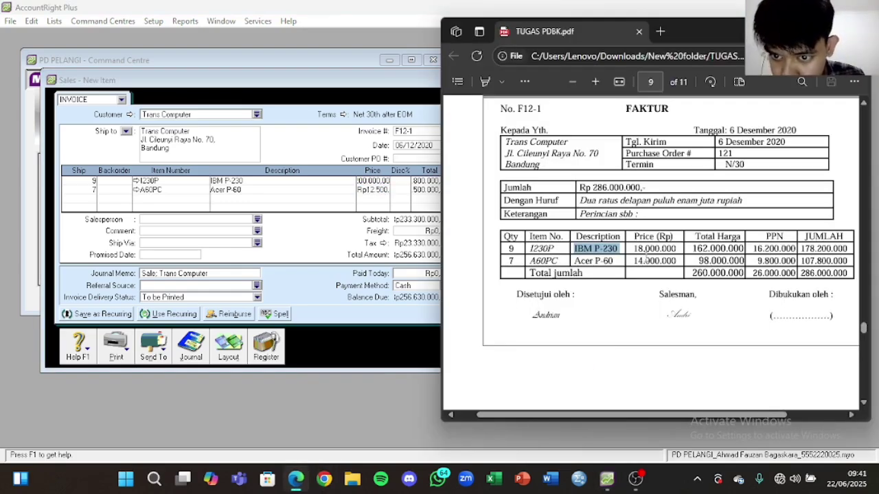
{"action": "left_click", "coordinate": [382, 192]}
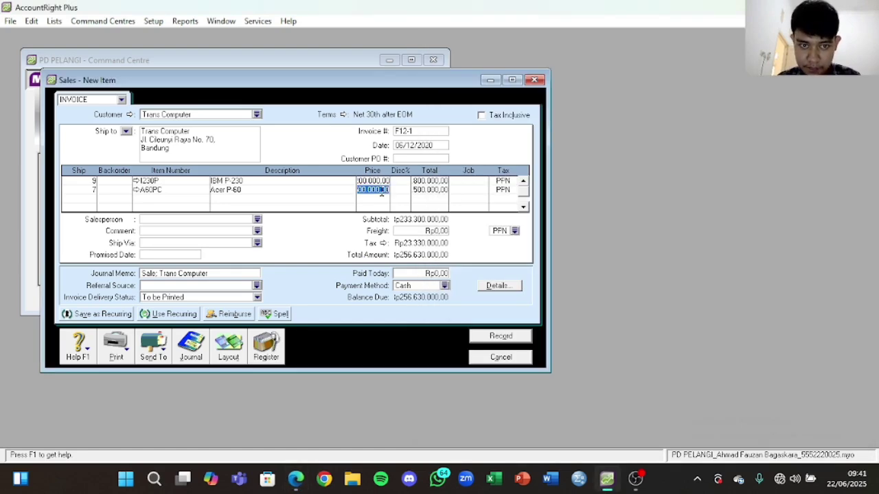
{"action": "type", "text": "14000"}
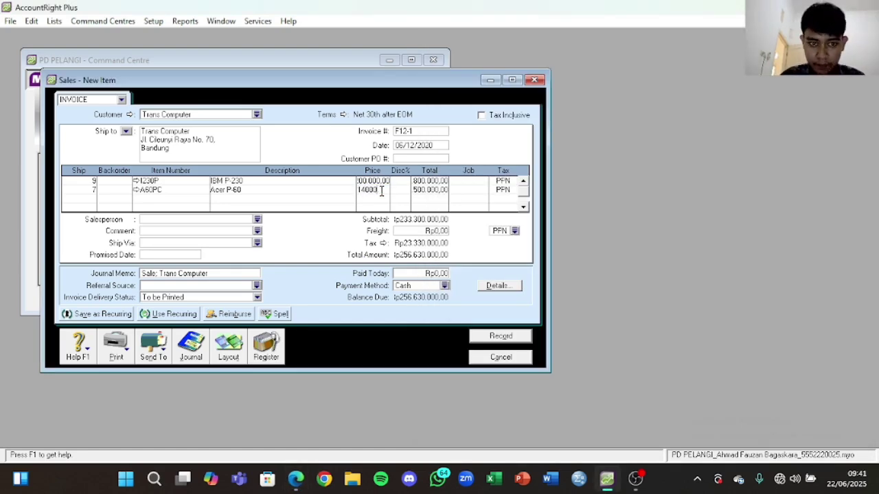
{"action": "type", "text": "000"}
{"action": "key", "text": "Tab"}
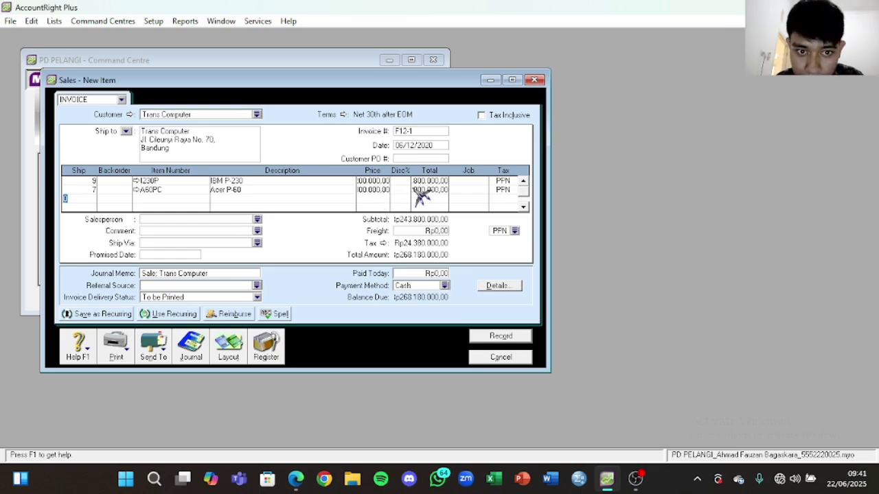
{"action": "key", "text": "Tab"}
Step: Compare line totals with the faktur and start retyping line one's price
{"action": "left_click", "coordinate": [432, 181]}
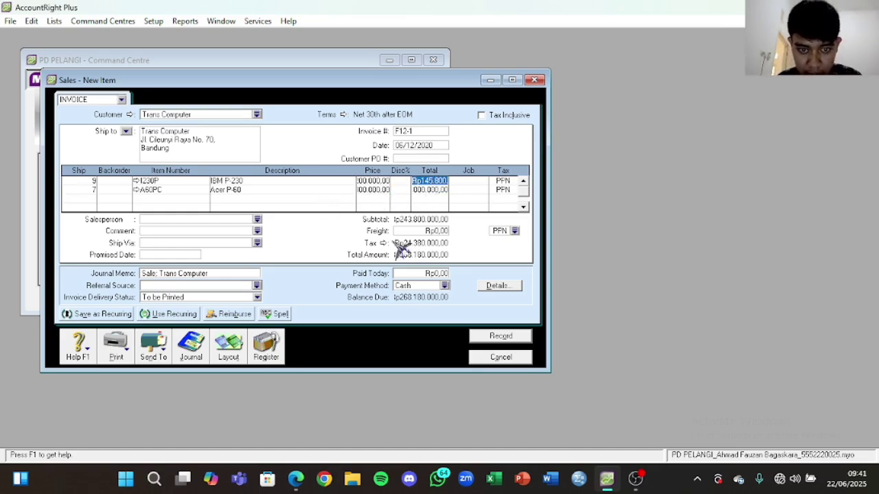
{"action": "left_click", "coordinate": [295, 478]}
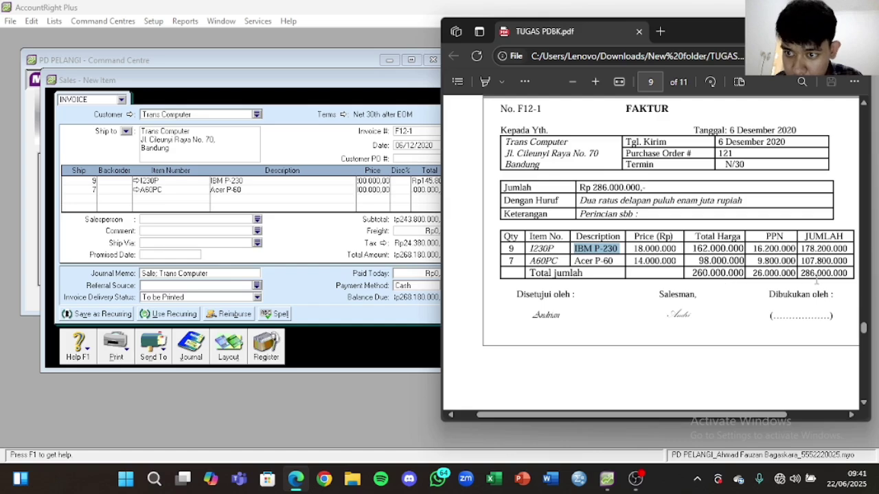
{"action": "left_click", "coordinate": [347, 210]}
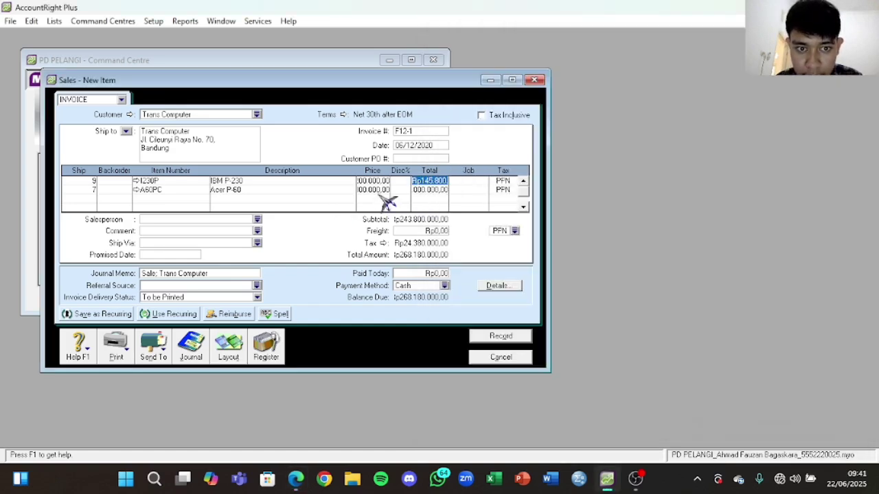
{"action": "left_click", "coordinate": [376, 182]}
{"action": "left_click", "coordinate": [295, 478]}
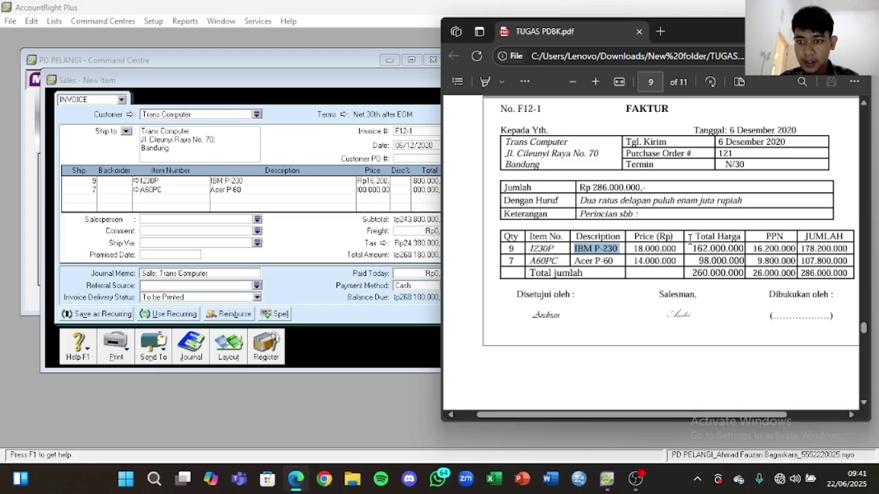
{"action": "left_click", "coordinate": [372, 184]}
{"action": "type", "text": "1"}
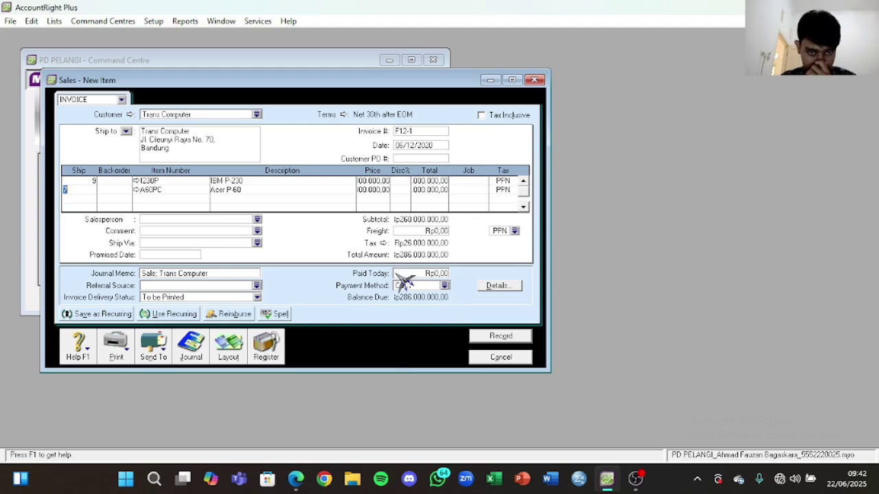
Step: Check totals against the faktur, give F12-1 Net 30 terms (due in 30 days), and record it
{"action": "left_click", "coordinate": [295, 479]}
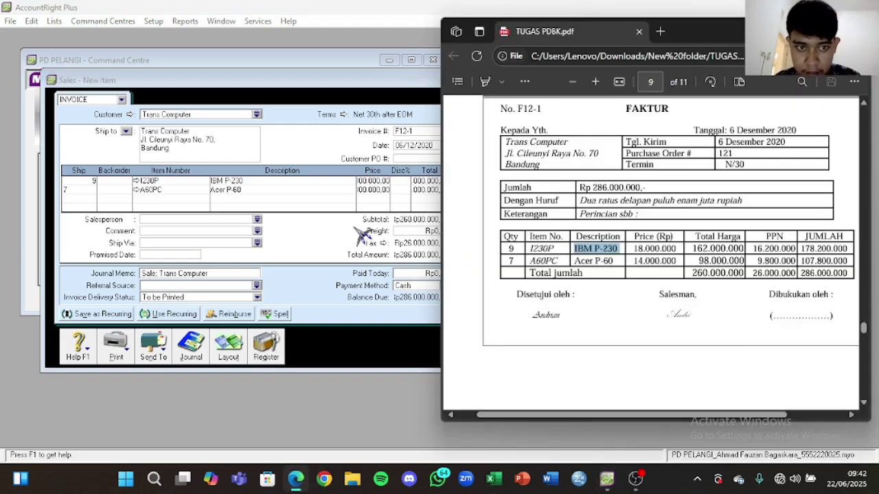
{"action": "left_click", "coordinate": [362, 235]}
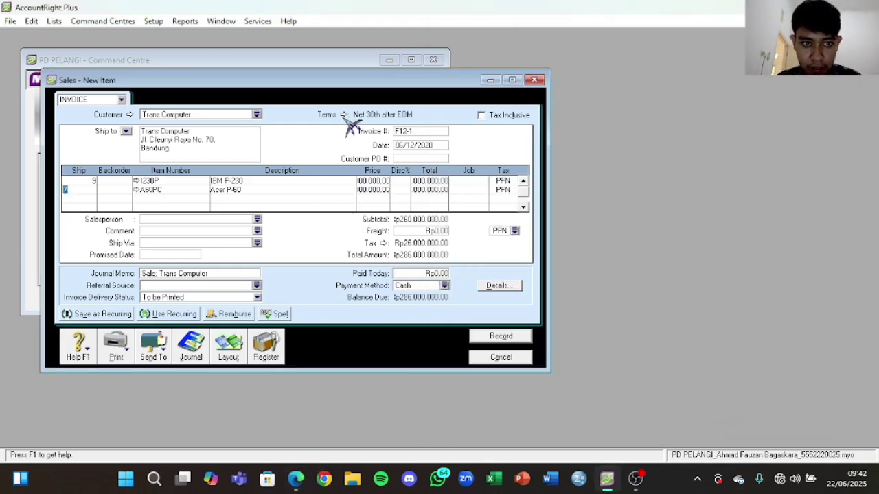
{"action": "left_click", "coordinate": [344, 115]}
{"action": "left_click", "coordinate": [506, 158]}
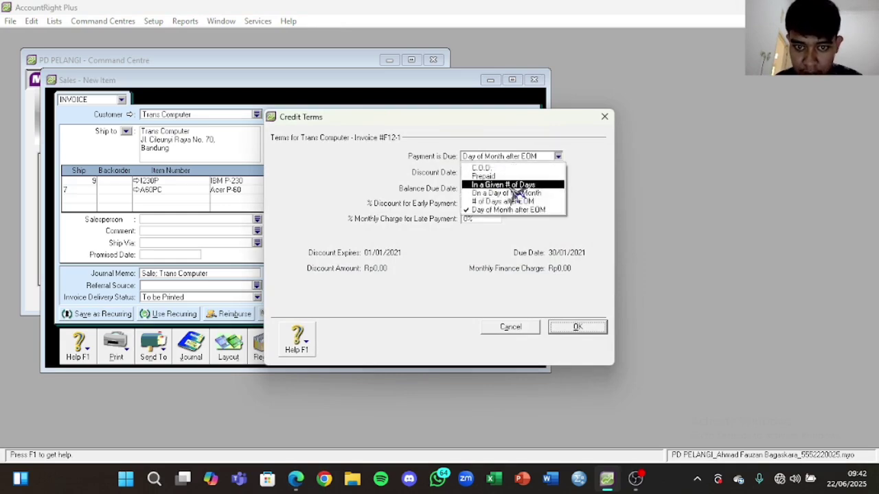
{"action": "left_click", "coordinate": [512, 185]}
{"action": "left_click", "coordinate": [474, 189]}
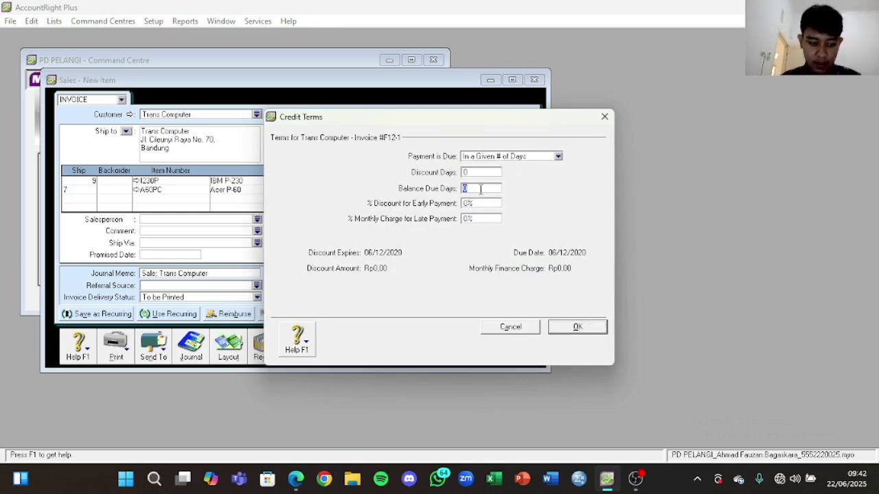
{"action": "type", "text": "30"}
{"action": "left_click", "coordinate": [577, 327]}
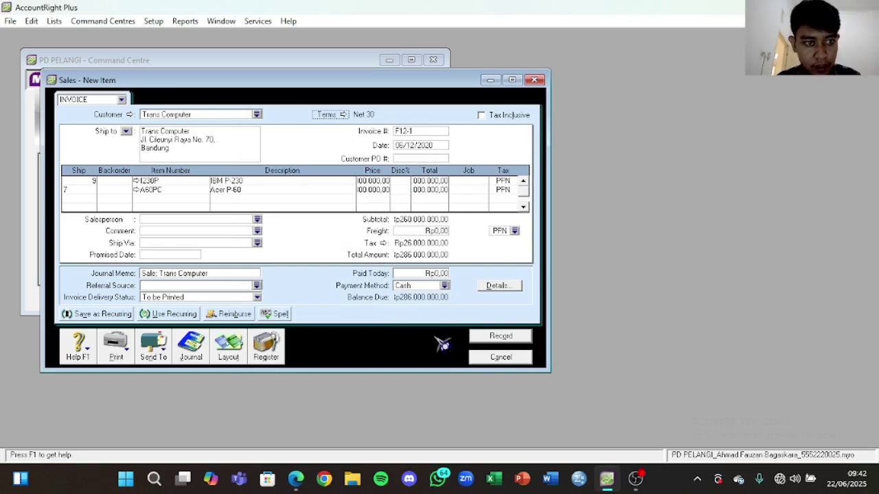
{"action": "left_click", "coordinate": [517, 340]}
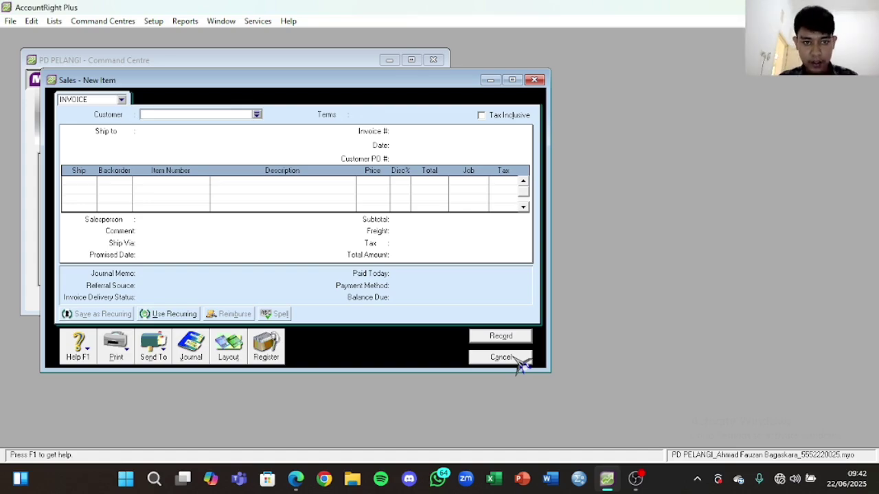
{"action": "left_click", "coordinate": [517, 358]}
Step: Start a new sale with Trans Computer as the customer
{"action": "left_click", "coordinate": [295, 478]}
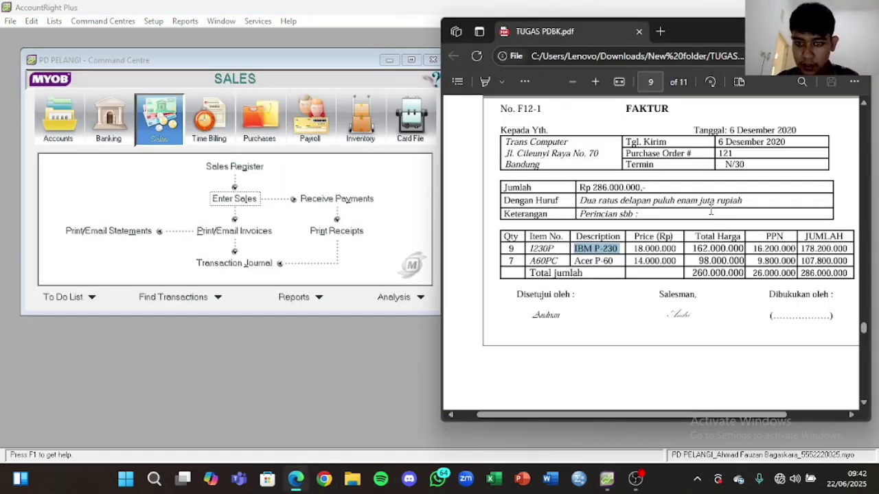
{"action": "scroll", "coordinate": [711, 211], "scroll_direction": "down", "scroll_amount": 8}
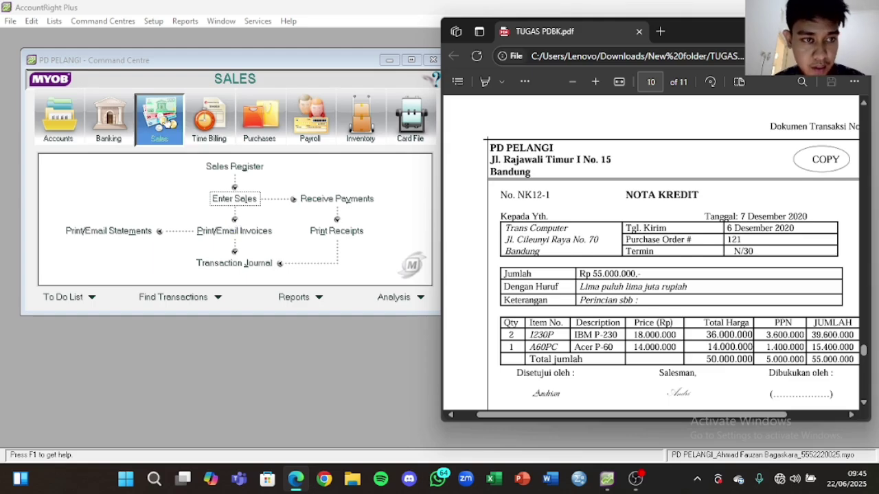
{"action": "left_click", "coordinate": [236, 199]}
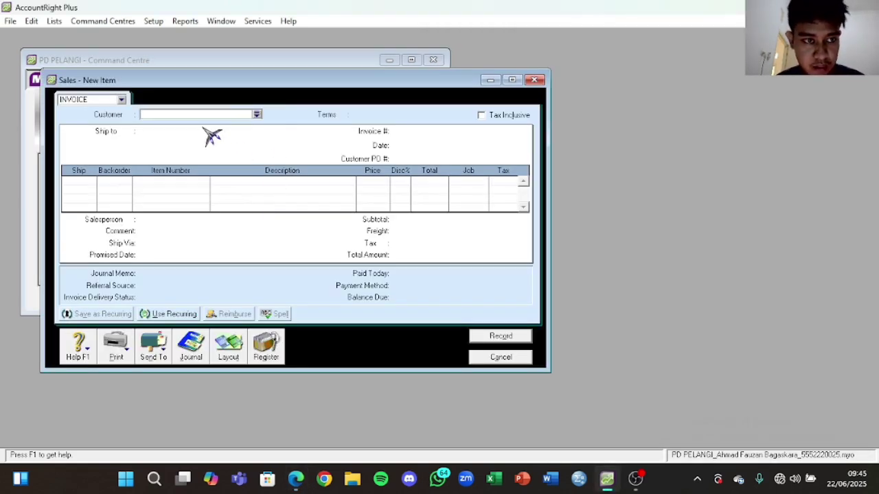
{"action": "left_click", "coordinate": [256, 114]}
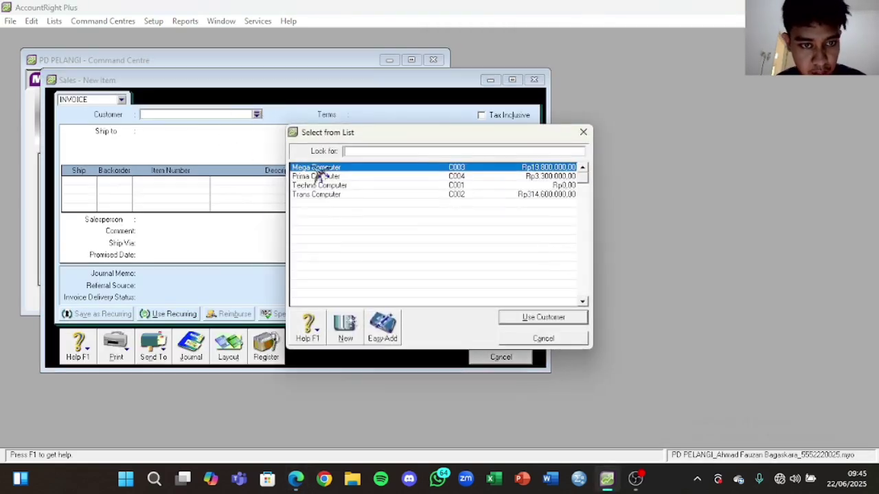
{"action": "left_click", "coordinate": [332, 196]}
{"action": "left_click", "coordinate": [296, 478]}
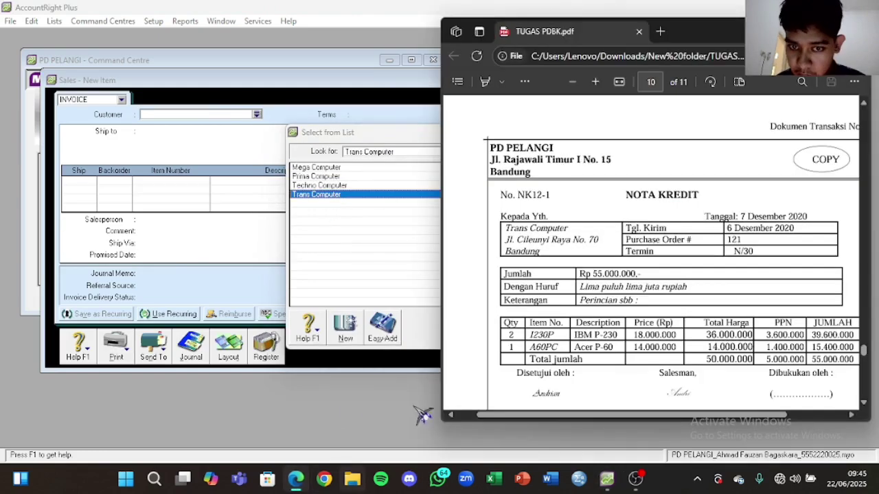
{"action": "left_click", "coordinate": [387, 270]}
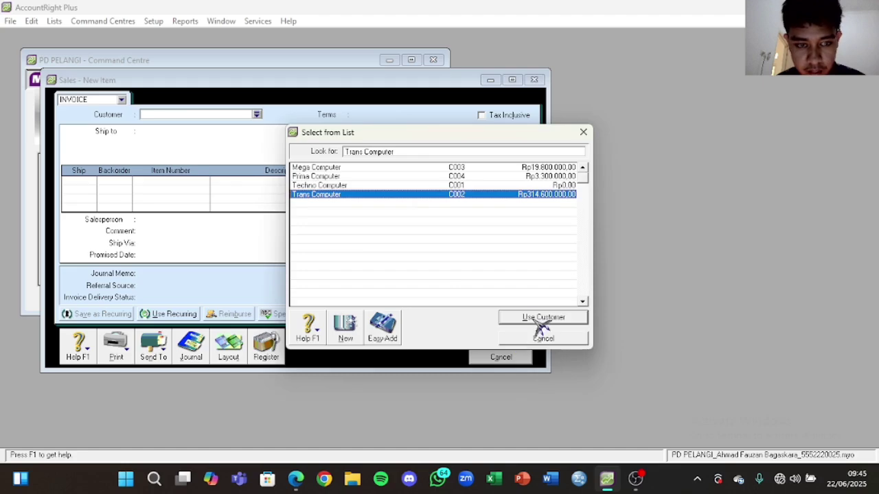
{"action": "left_click", "coordinate": [540, 320]}
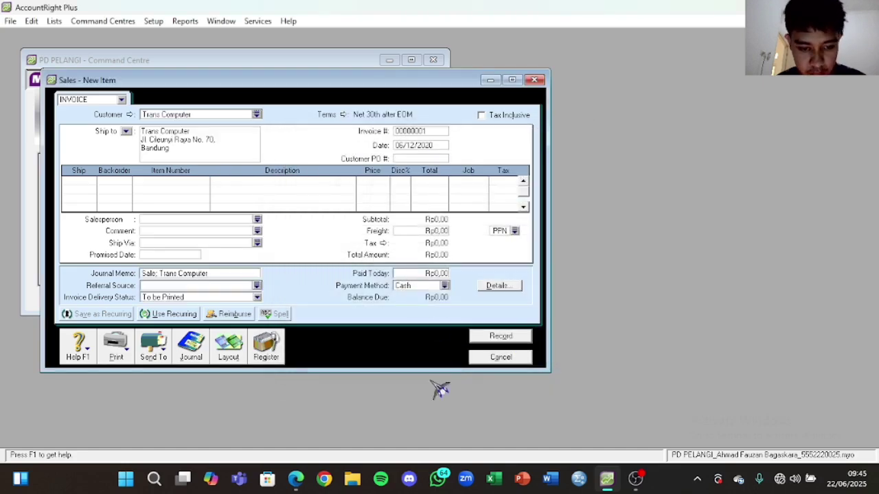
Step: Set the invoice number to NK12-1 and the date to 07/12/2020
{"action": "left_click", "coordinate": [296, 479]}
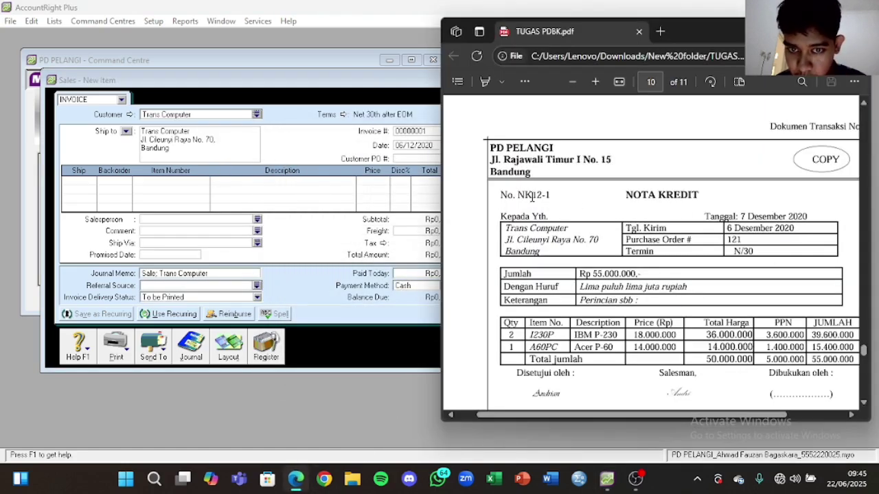
{"action": "left_click_drag", "start_coordinate": [518, 196], "coordinate": [561, 196]}
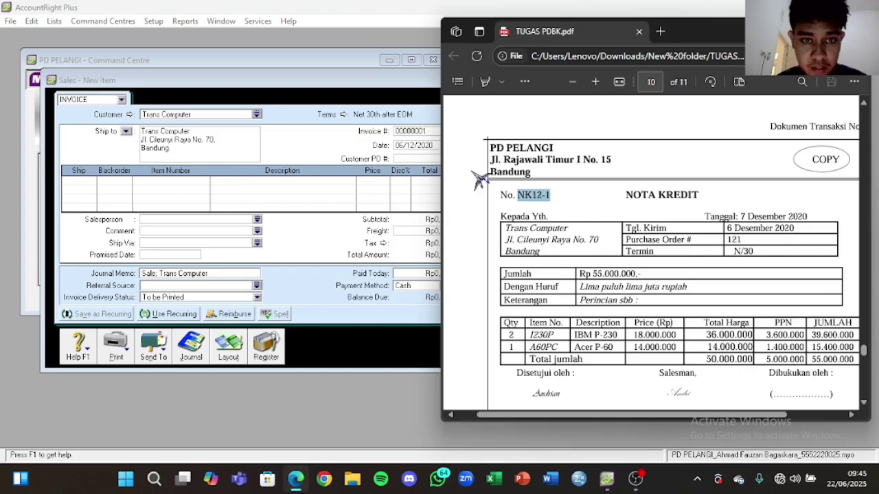
{"action": "left_click", "coordinate": [425, 132]}
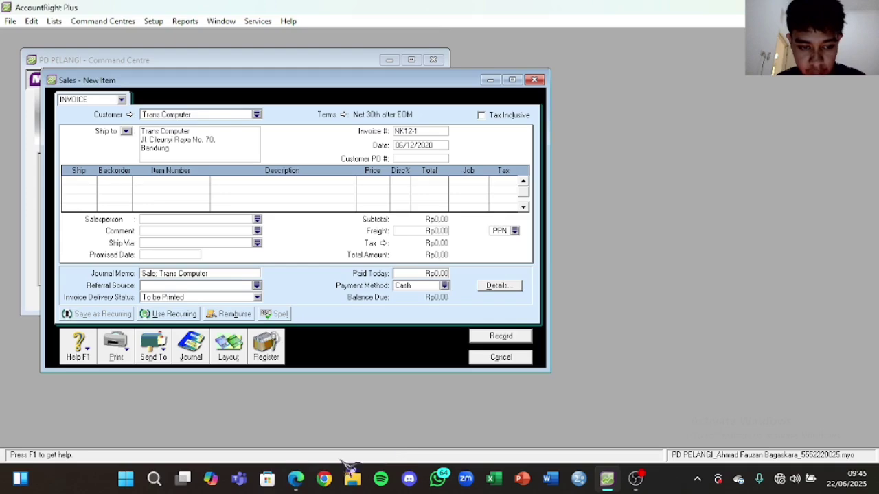
{"action": "left_click", "coordinate": [296, 478]}
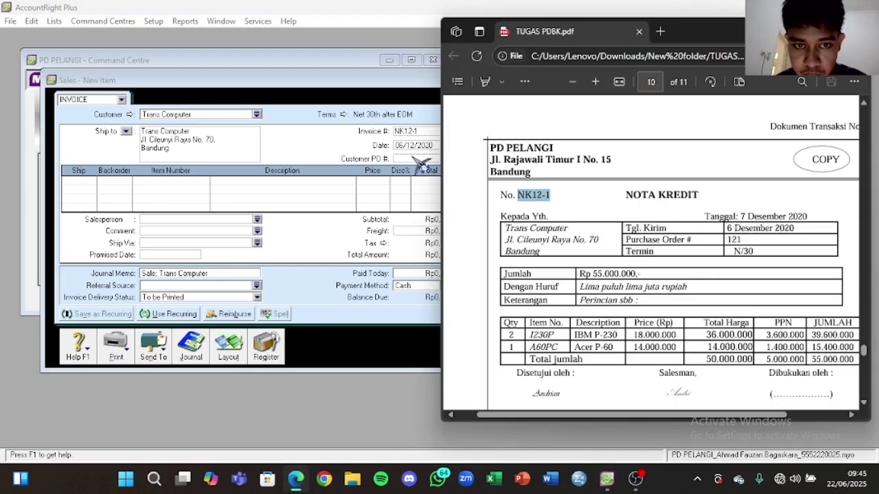
{"action": "left_click", "coordinate": [400, 146]}
{"action": "left_click", "coordinate": [399, 146]}
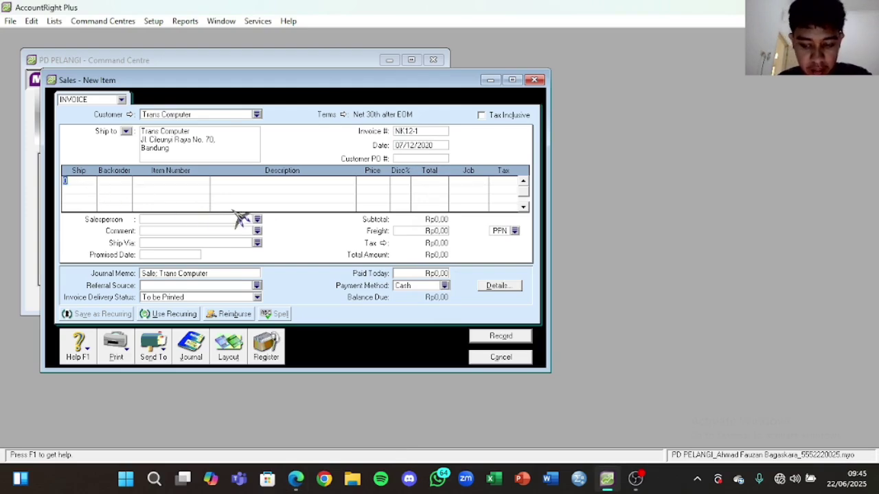
{"action": "left_click", "coordinate": [296, 479]}
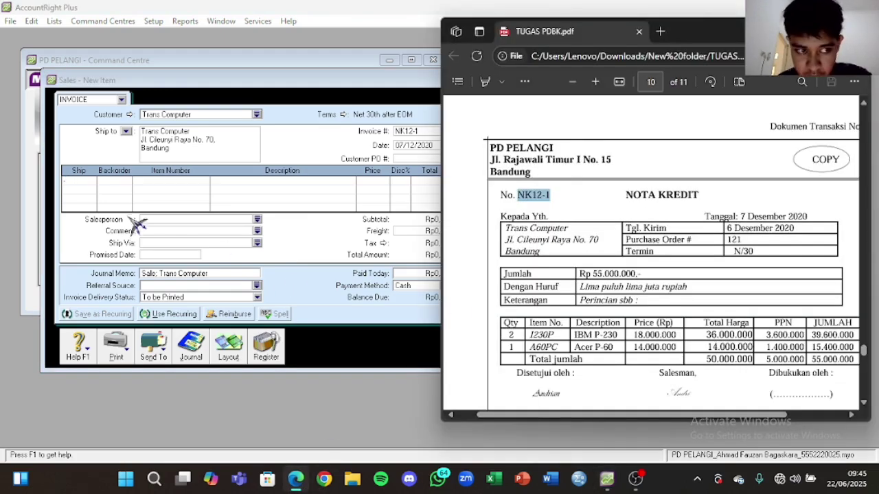
Step: Add 2 units of item I230P IBM P-230 on the first line
{"action": "left_click", "coordinate": [94, 180]}
{"action": "left_click", "coordinate": [180, 181]}
{"action": "key", "text": "Tab"}
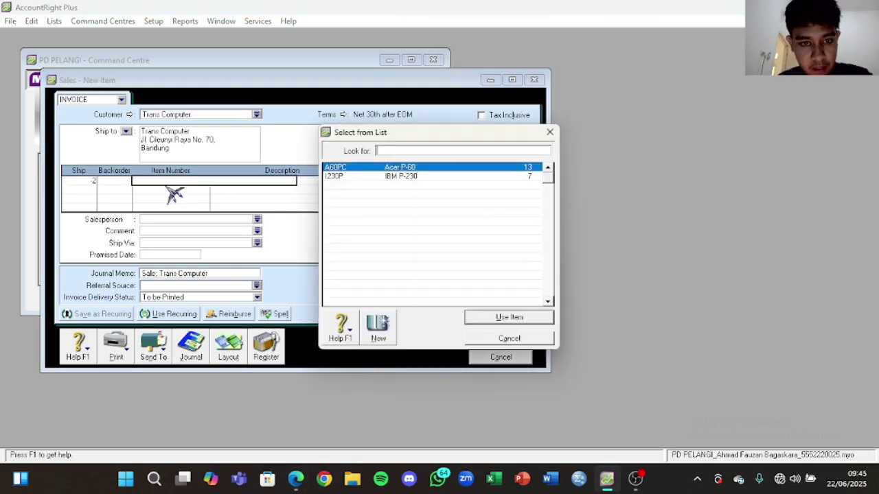
{"action": "left_click", "coordinate": [425, 177]}
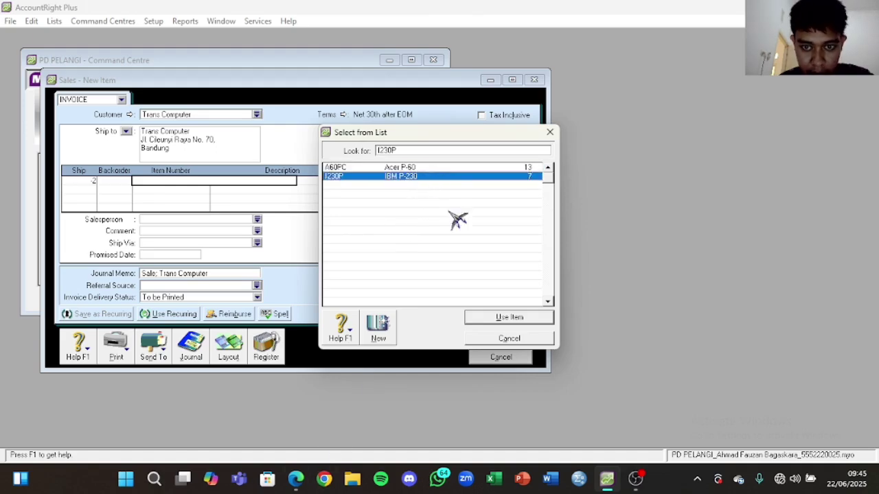
{"action": "left_click", "coordinate": [489, 320]}
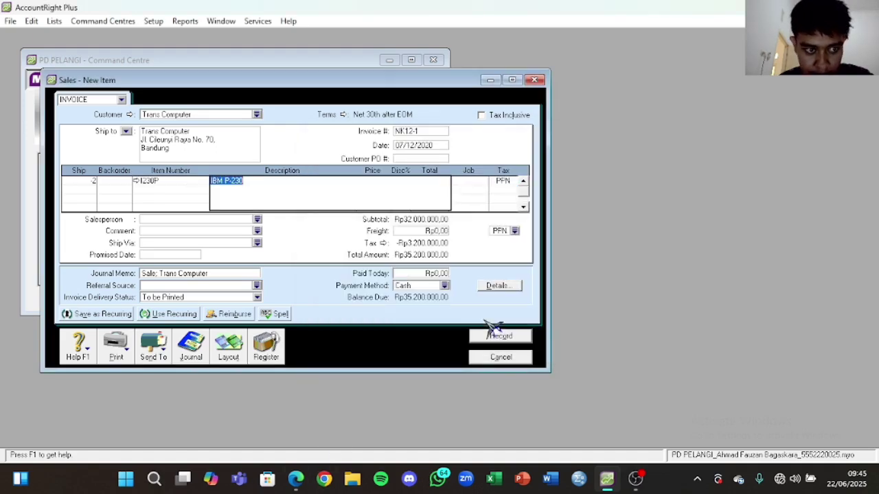
Step: Set the first line's price to 18.000.000, checked against the credit note
{"action": "left_click", "coordinate": [295, 478]}
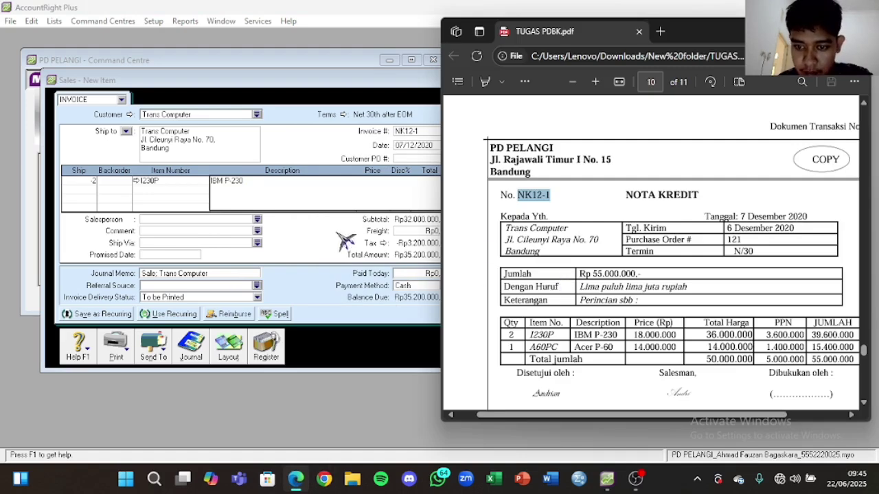
{"action": "left_click", "coordinate": [196, 206]}
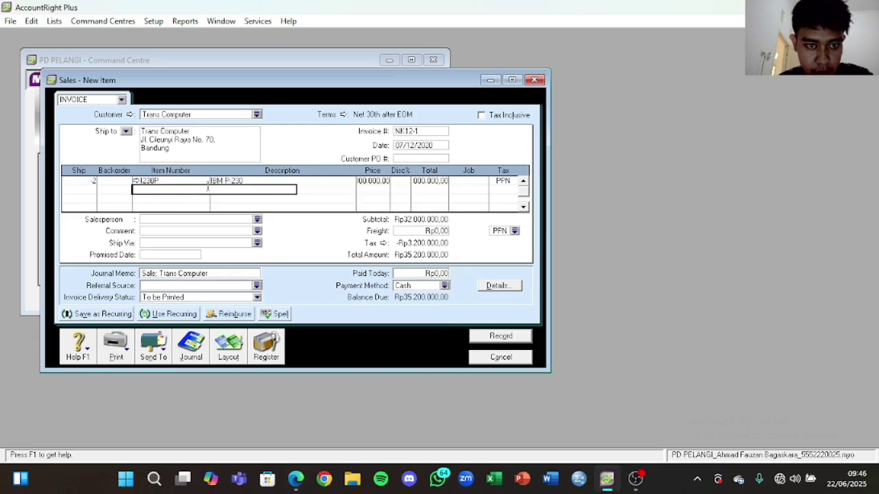
{"action": "left_click", "coordinate": [372, 182]}
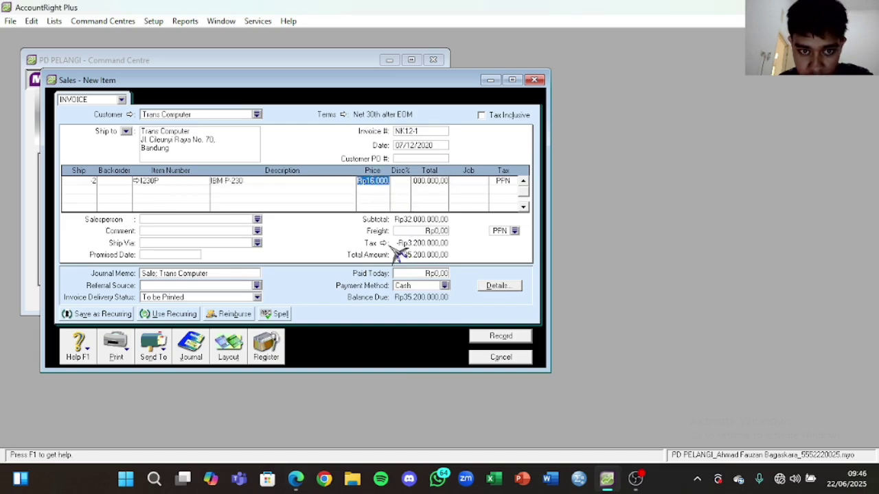
{"action": "type", "text": "16"}
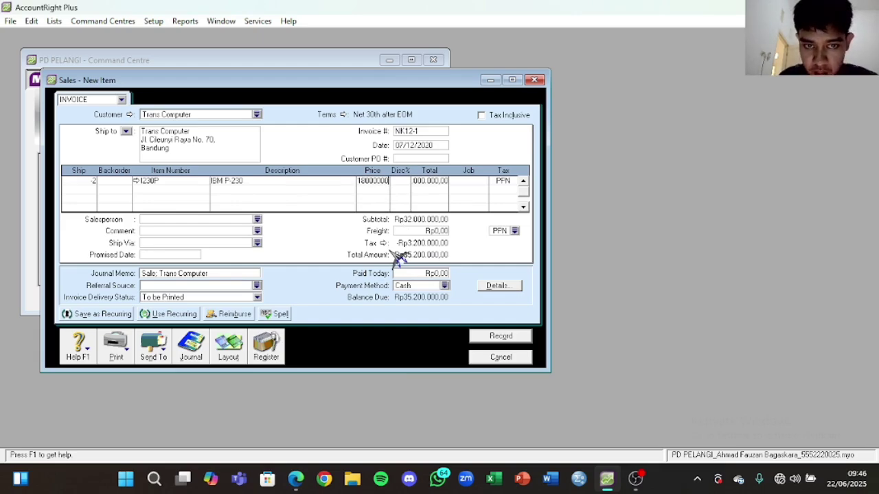
{"action": "left_click", "coordinate": [422, 181]}
{"action": "key", "text": "BackSpace"}
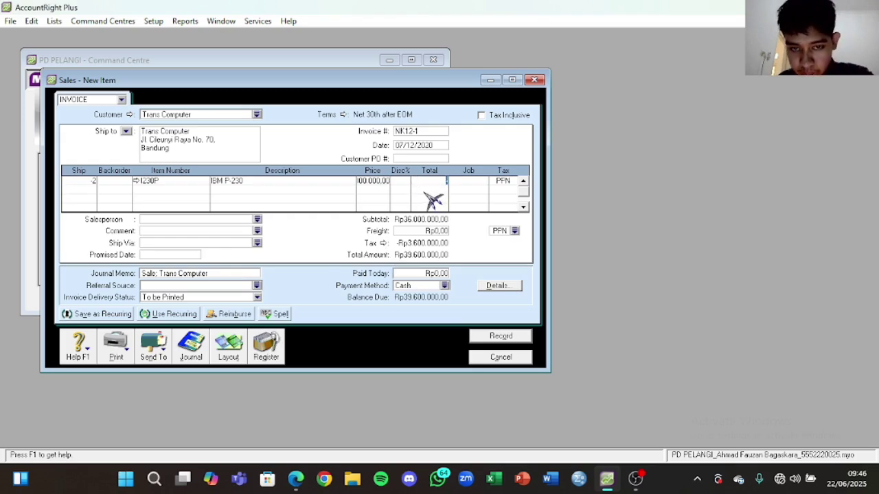
{"action": "left_click", "coordinate": [374, 181]}
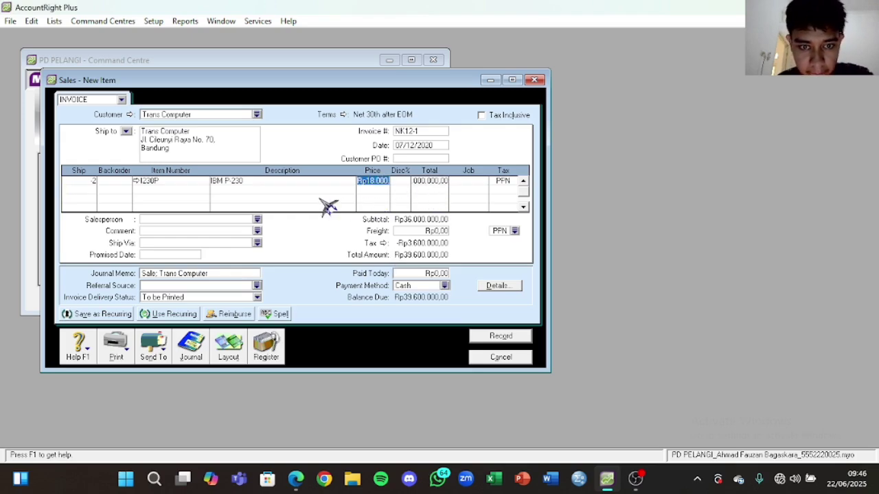
Step: Start a second line with quantity -1 and pick Acer P-60 from the item list
{"action": "left_click", "coordinate": [82, 191]}
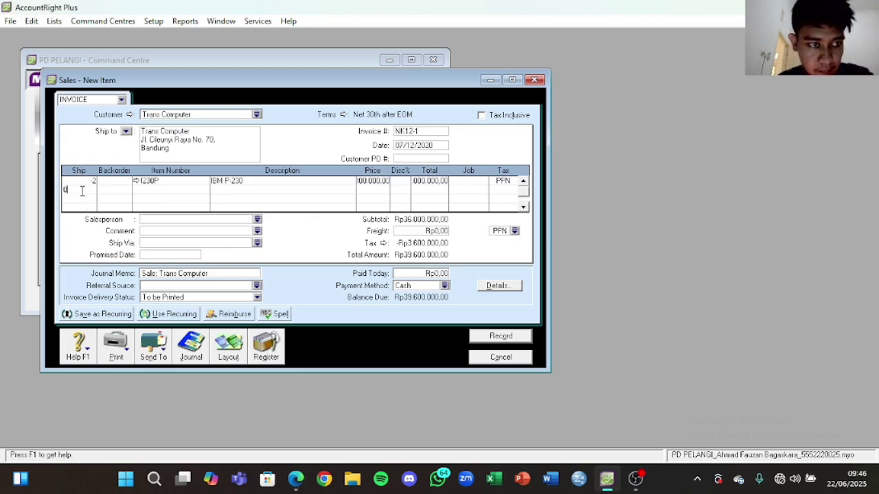
{"action": "type", "text": "-1"}
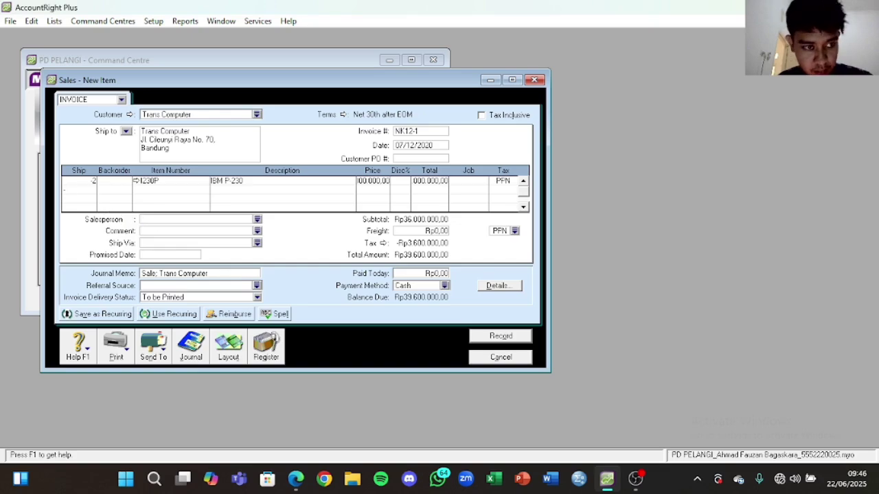
{"action": "left_click", "coordinate": [150, 190]}
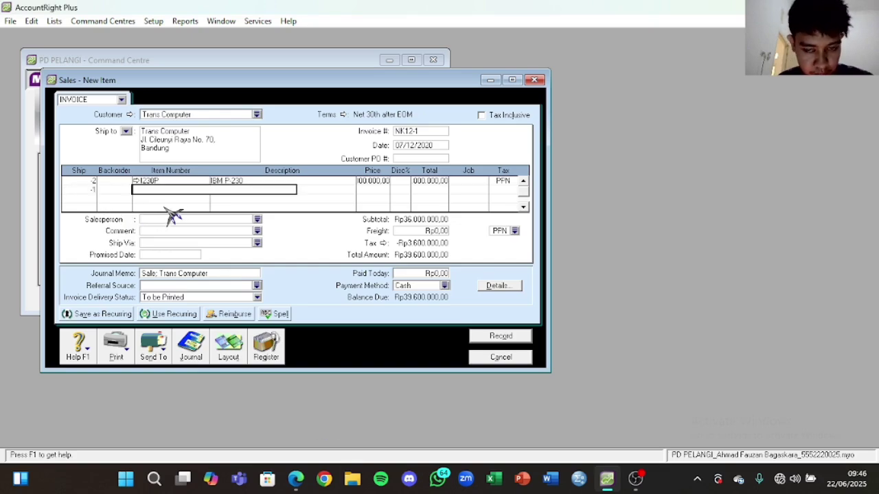
{"action": "key", "text": "Return"}
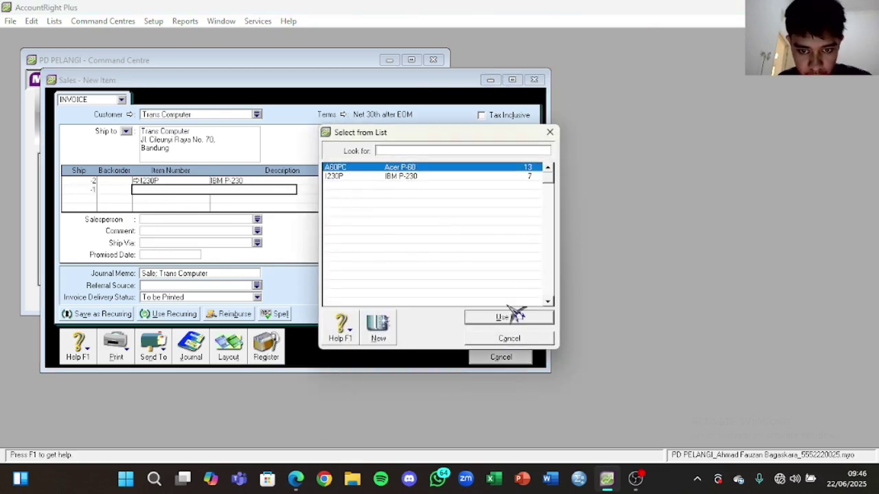
{"action": "left_click", "coordinate": [509, 317]}
Step: Price the Acer P-60 line at 14.000.000
{"action": "left_click", "coordinate": [296, 480]}
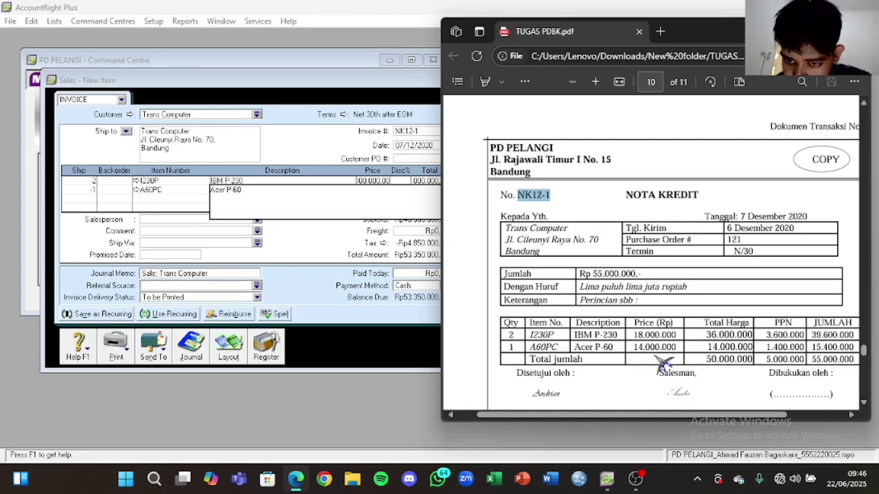
{"action": "left_click", "coordinate": [199, 215]}
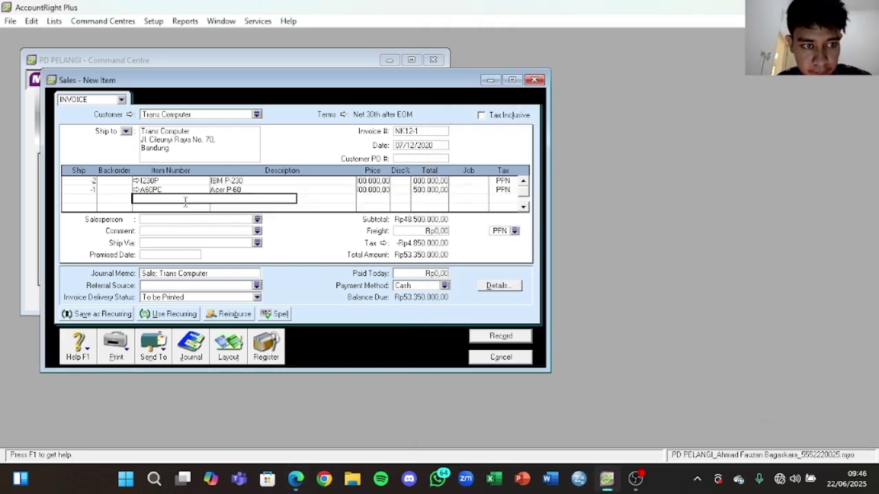
{"action": "left_click", "coordinate": [374, 190]}
{"action": "double_click", "coordinate": [376, 192]}
{"action": "type", "text": "1400"}
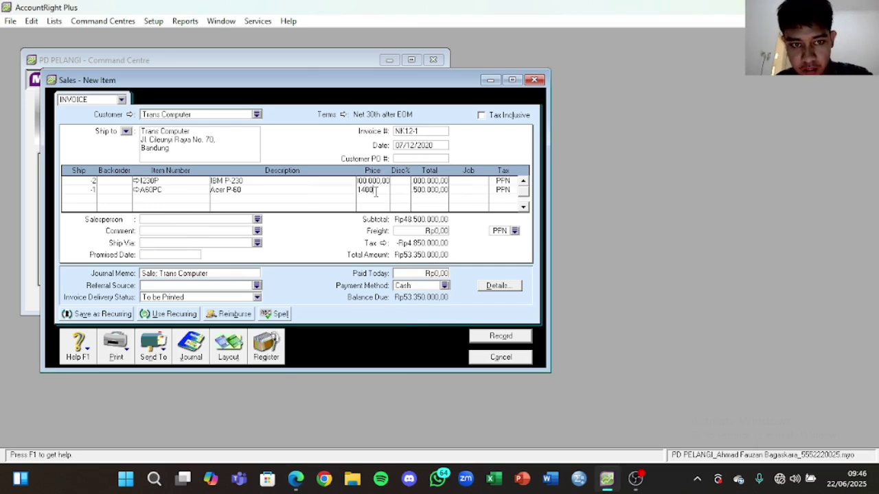
{"action": "type", "text": "0000"}
{"action": "left_click", "coordinate": [382, 199]}
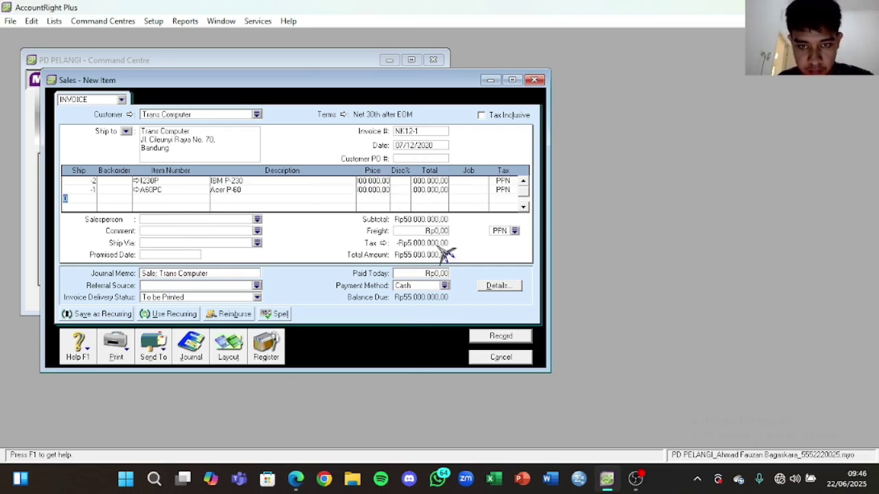
Step: Confirm the Rp55.000.000 total matches the credit note and bring up the credit terms
{"action": "left_click", "coordinate": [308, 486]}
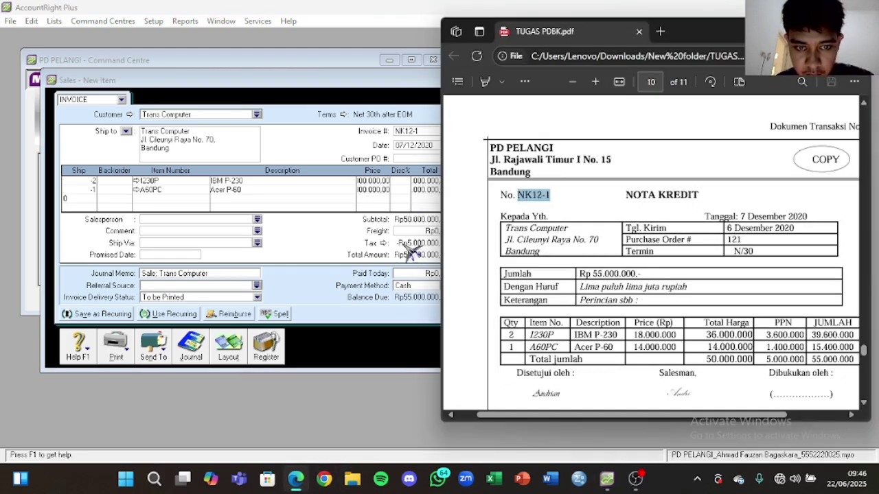
{"action": "left_click", "coordinate": [299, 193]}
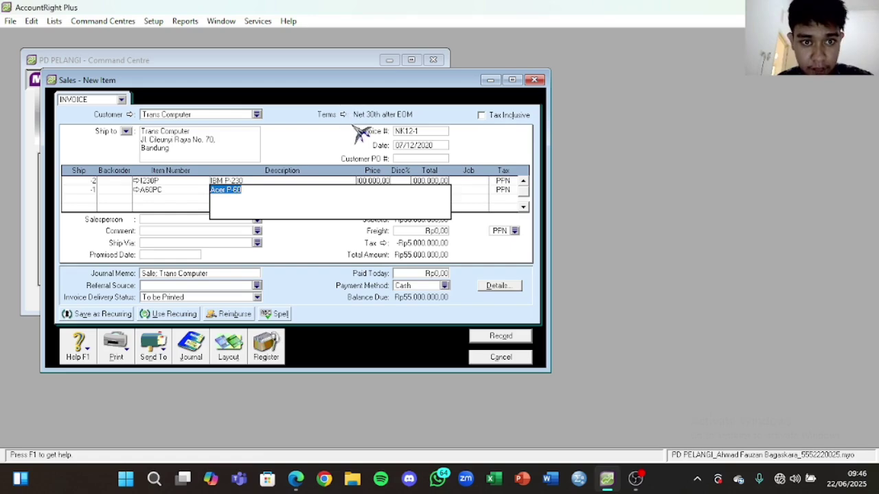
{"action": "left_click", "coordinate": [343, 114]}
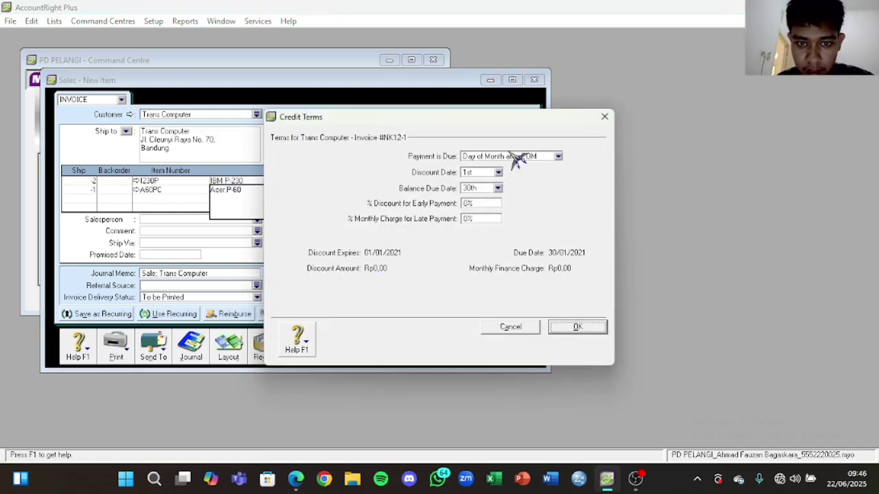
Step: Make NK12-1 due in 30 days (Net 30), record it, and close the sales entry
{"action": "left_click", "coordinate": [520, 157]}
{"action": "left_click", "coordinate": [496, 189]}
{"action": "left_click", "coordinate": [480, 190]}
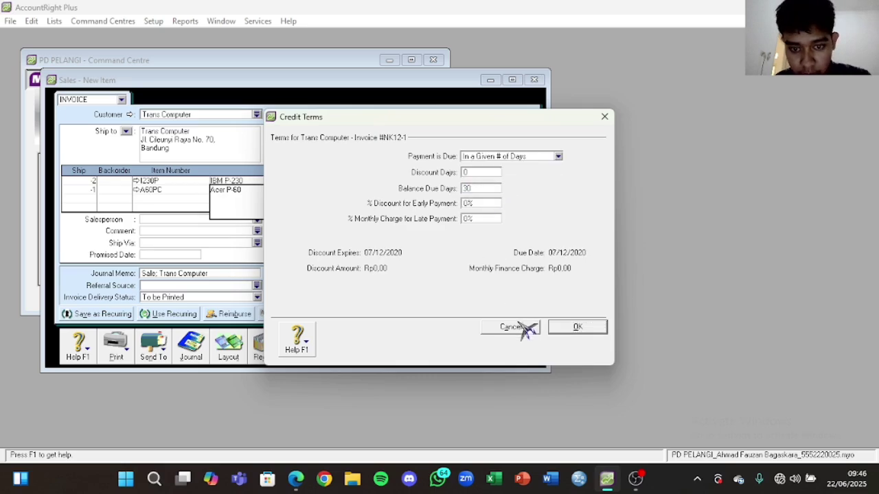
{"action": "left_click", "coordinate": [562, 330]}
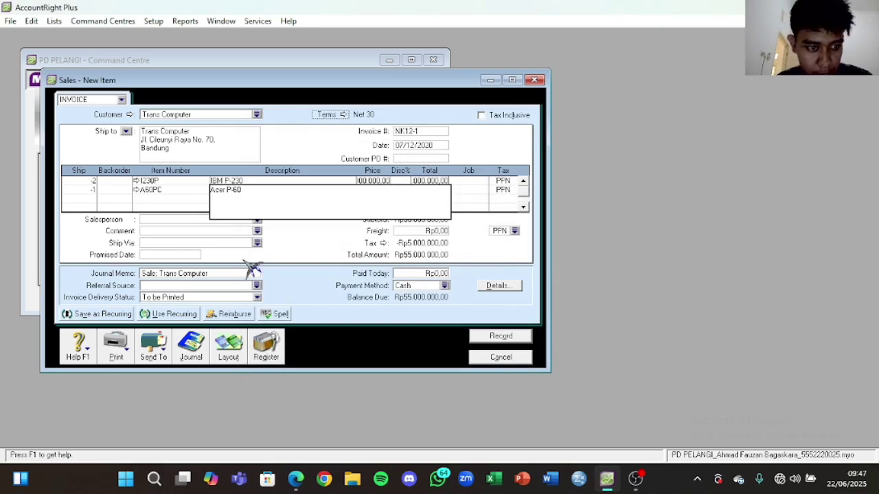
{"action": "left_click", "coordinate": [497, 338]}
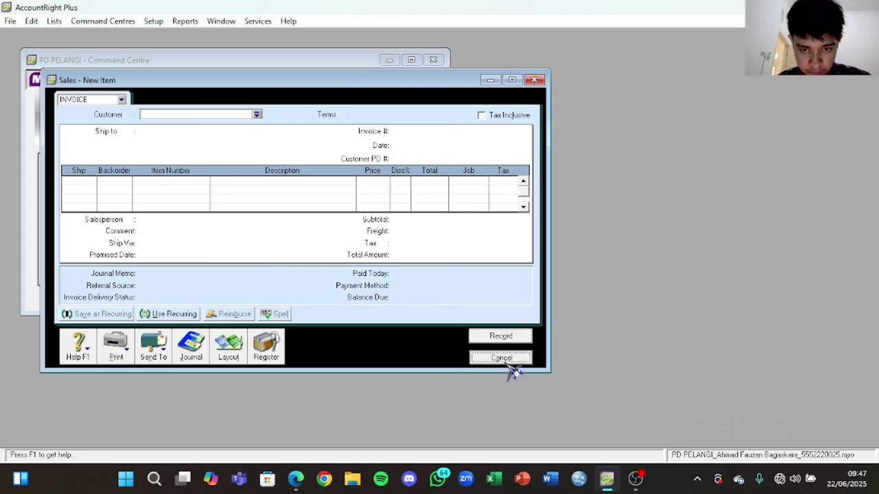
{"action": "left_click", "coordinate": [508, 362]}
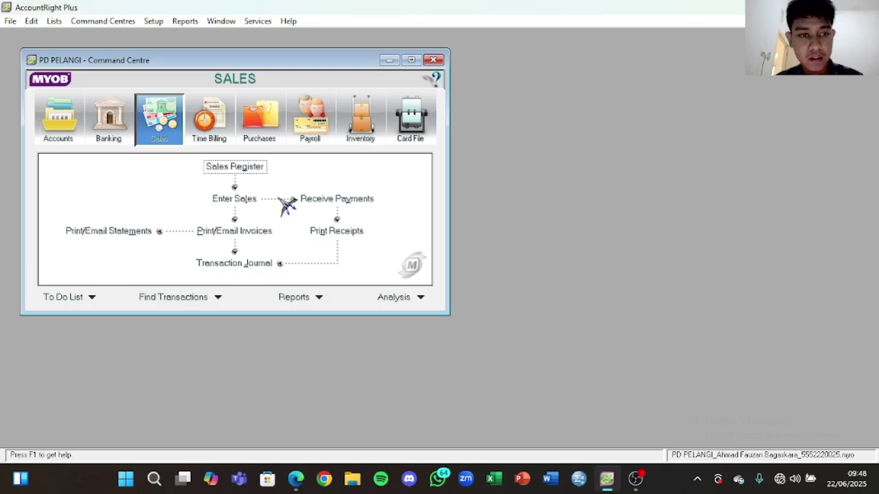
Step: Filter the Sales Register to 01/01/2020–31/12/2020 and list the returns and credits
{"action": "left_click", "coordinate": [257, 171]}
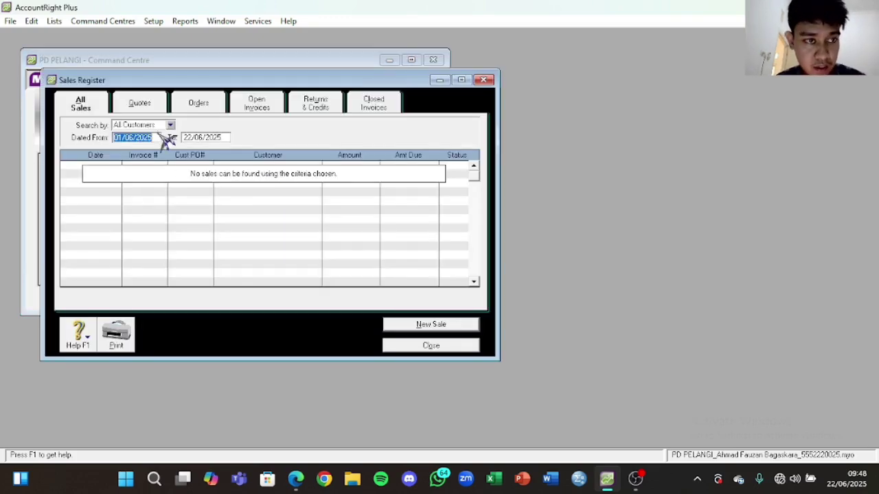
{"action": "type", "text": "01"}
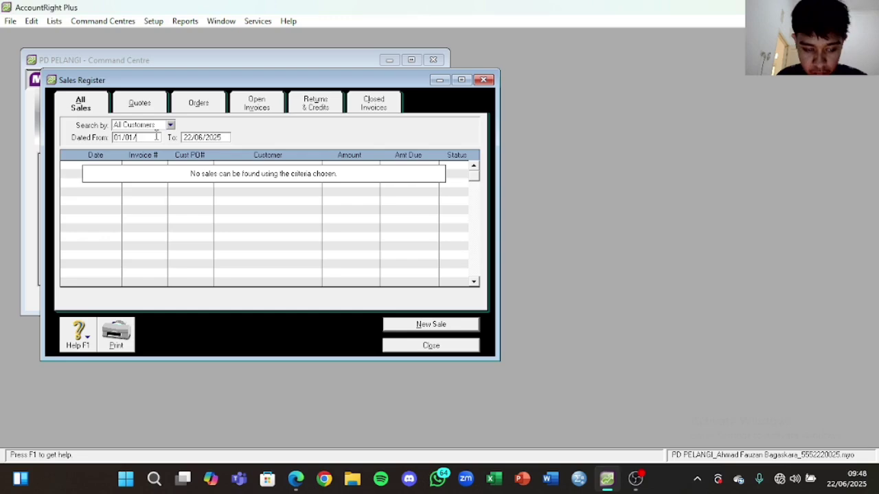
{"action": "left_click", "coordinate": [214, 137]}
{"action": "type", "text": "31/1"}
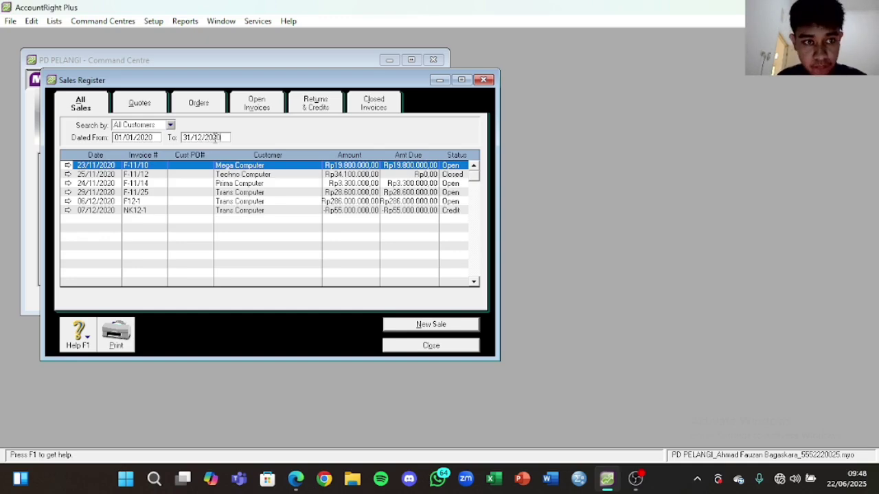
{"action": "left_click", "coordinate": [323, 106]}
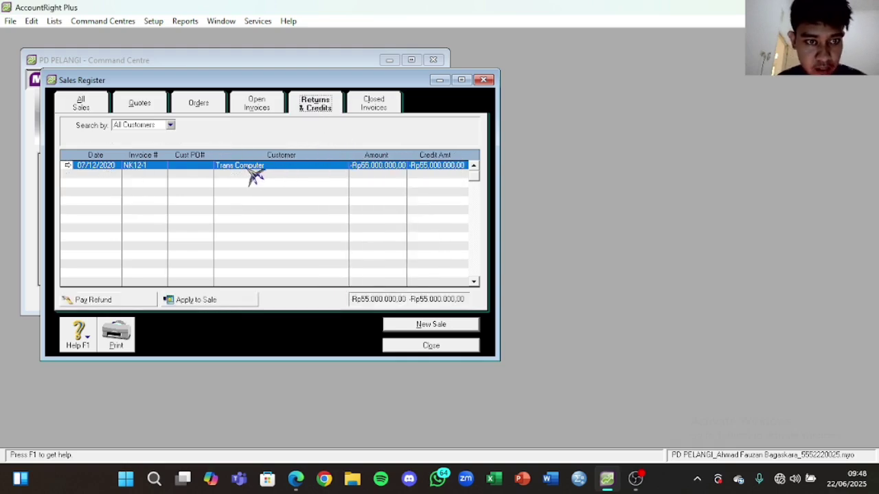
Step: Begin applying the Trans Computer credit to a sale with memo 'Retur Penjualan'
{"action": "left_click", "coordinate": [232, 306]}
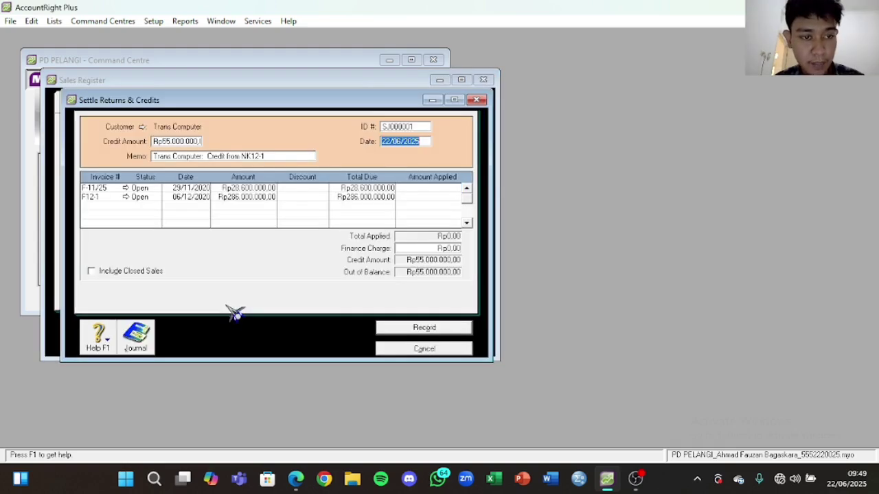
{"action": "left_click", "coordinate": [267, 156]}
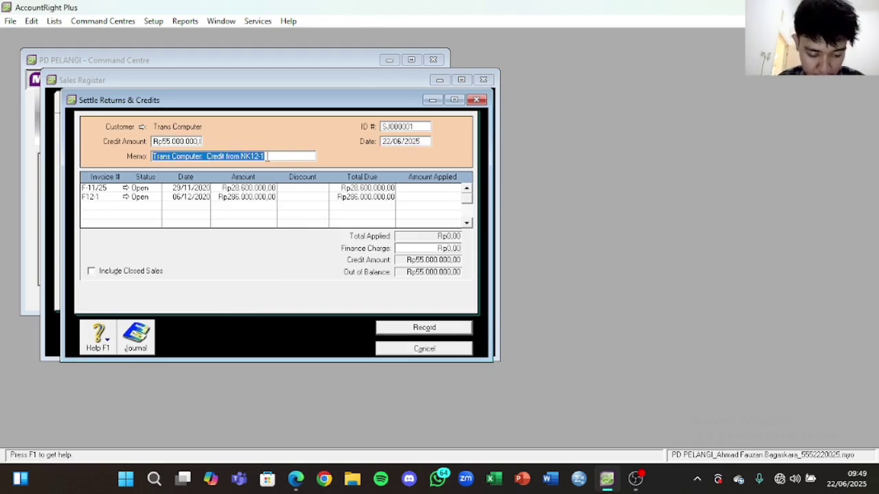
{"action": "type", "text": "Retur Penjualan"}
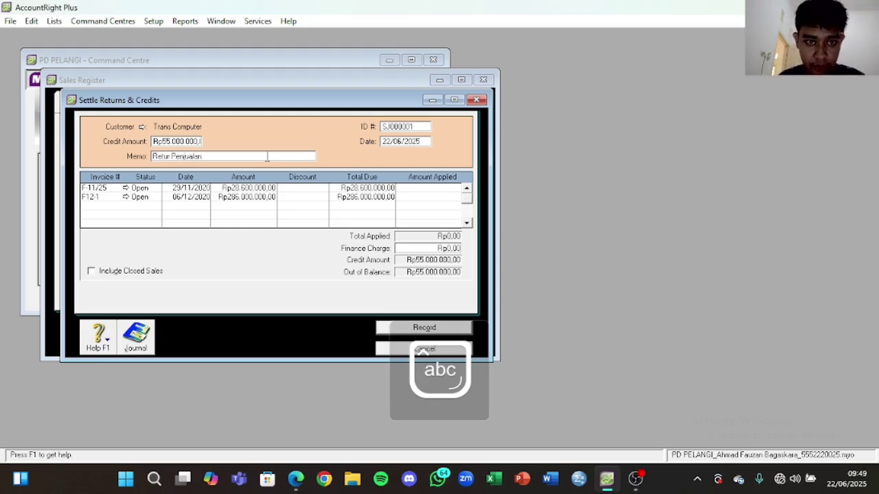
Step: Set the settlement ID to NK12-1, copied from the PDF, and date it 07/12/2020
{"action": "left_click", "coordinate": [295, 478]}
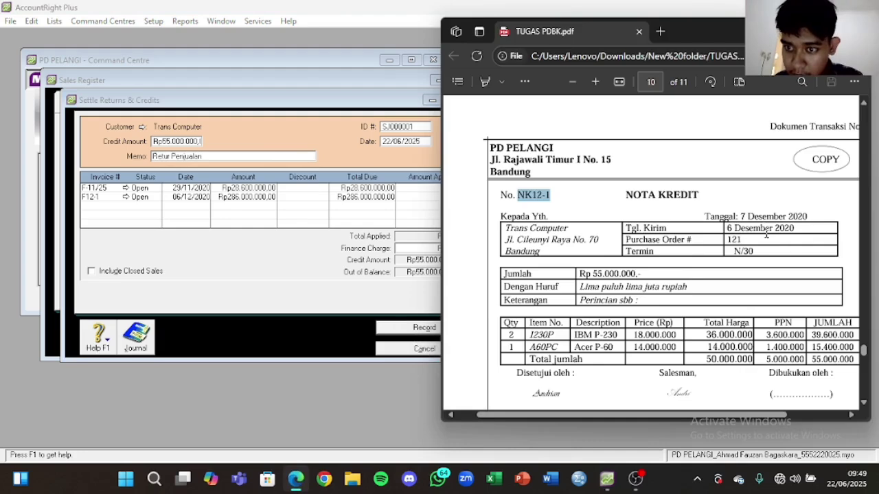
{"action": "right_click", "coordinate": [541, 195]}
{"action": "left_click", "coordinate": [571, 247]}
{"action": "left_click", "coordinate": [413, 126]}
{"action": "key", "text": "ctrl+v"}
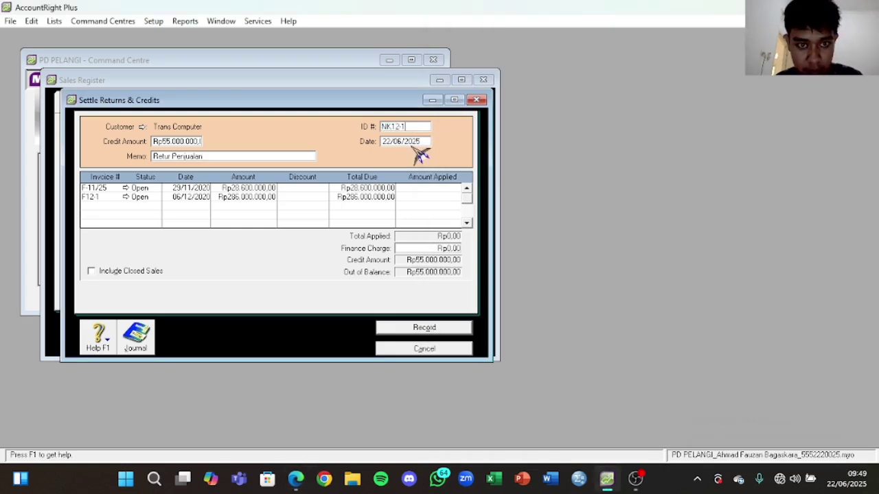
{"action": "key", "text": "Tab"}
{"action": "type", "text": "0"}
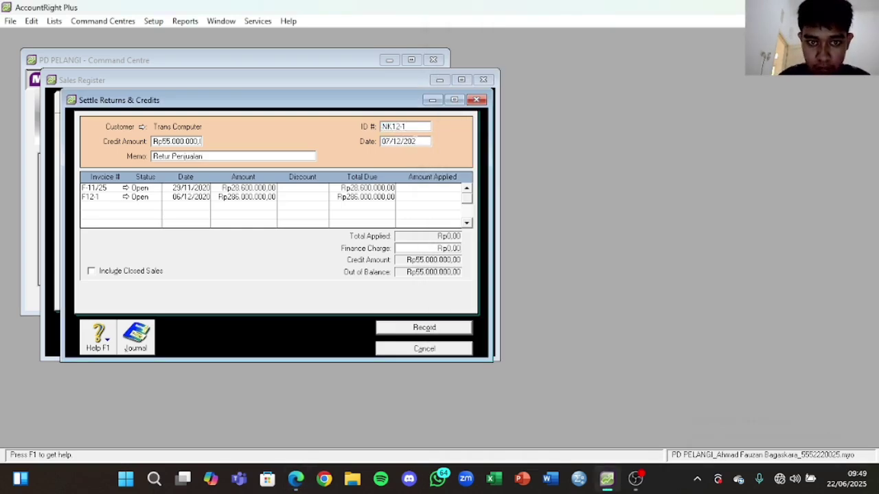
{"action": "type", "text": "7/12/202"}
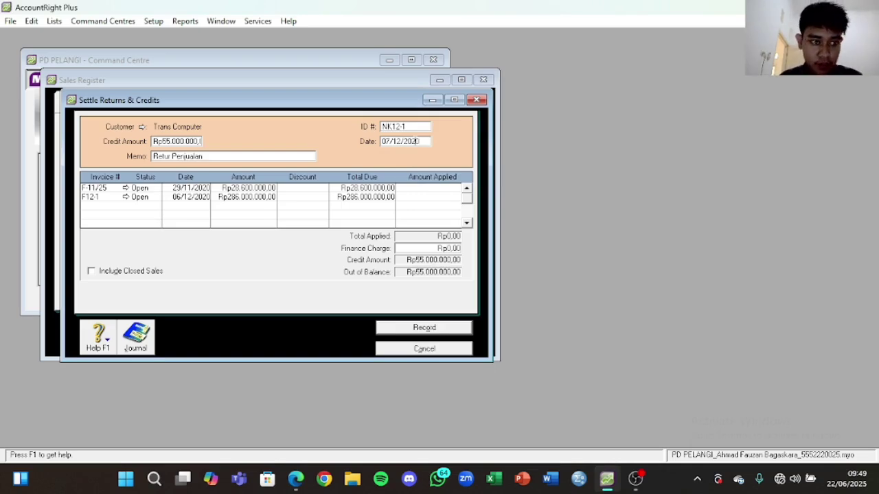
{"action": "type", "text": "0"}
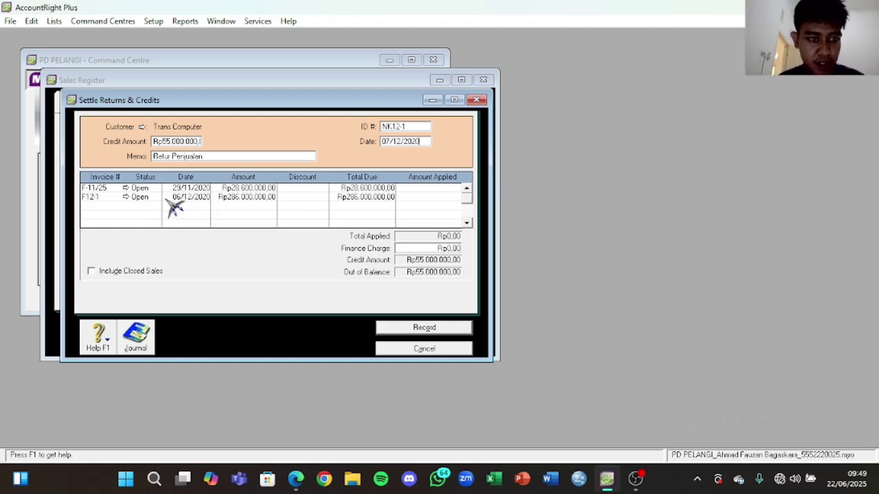
Step: Apply Rp55.000.000,00 to invoice F12-1 and record the settlement
{"action": "left_click", "coordinate": [417, 198]}
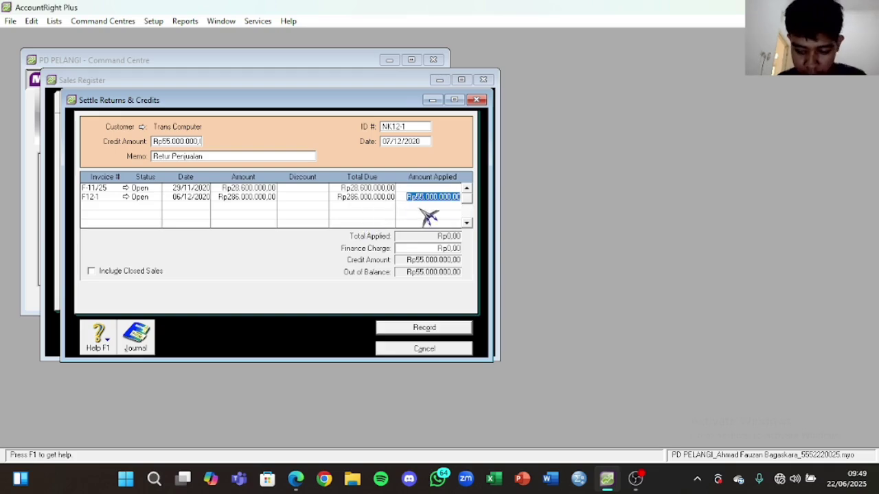
{"action": "key", "text": "Tab"}
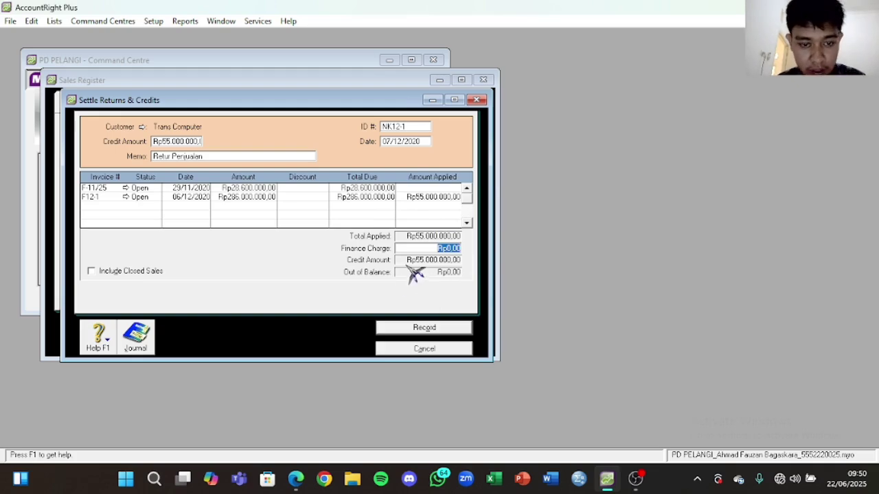
{"action": "left_click", "coordinate": [424, 328]}
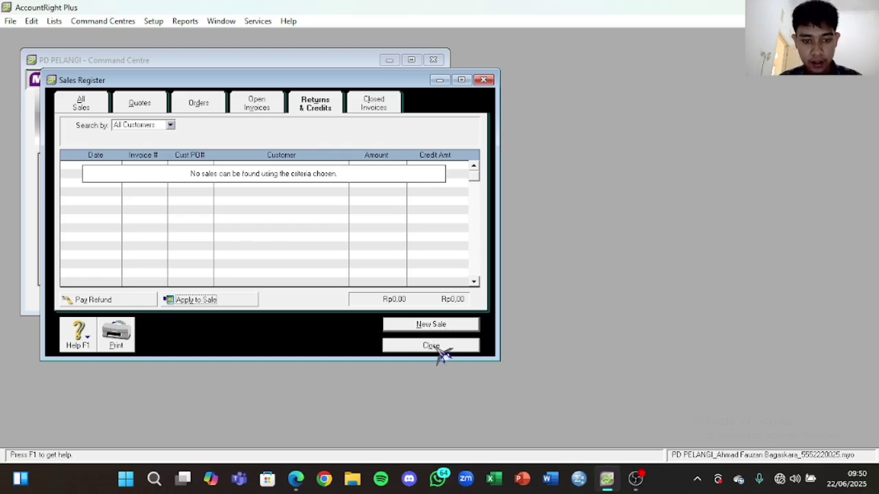
Step: Close the Sales Register, review the CV Setia Abadi bill PDF, and start a new purchase
{"action": "left_click", "coordinate": [433, 346]}
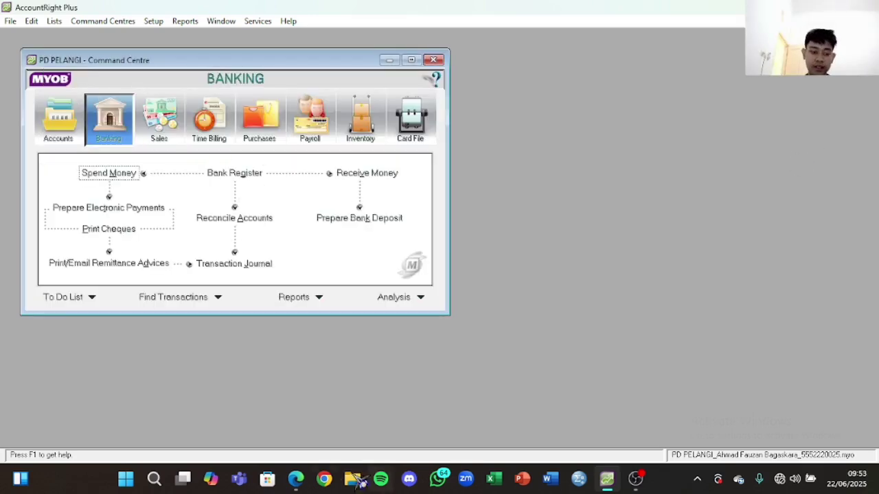
{"action": "left_click", "coordinate": [296, 478]}
{"action": "scroll", "coordinate": [625, 212], "scroll_direction": "down", "scroll_amount": 1}
{"action": "scroll", "coordinate": [628, 209], "scroll_direction": "up", "scroll_amount": 2}
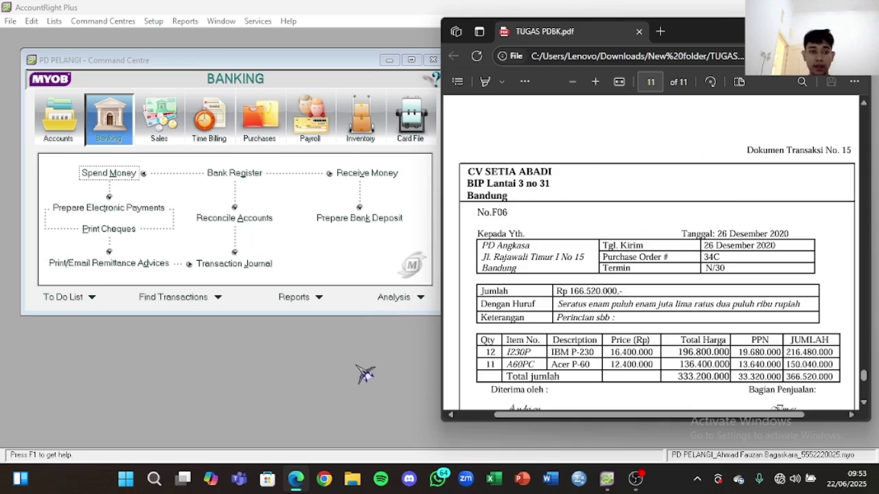
{"action": "left_click", "coordinate": [249, 64]}
{"action": "left_click", "coordinate": [260, 118]}
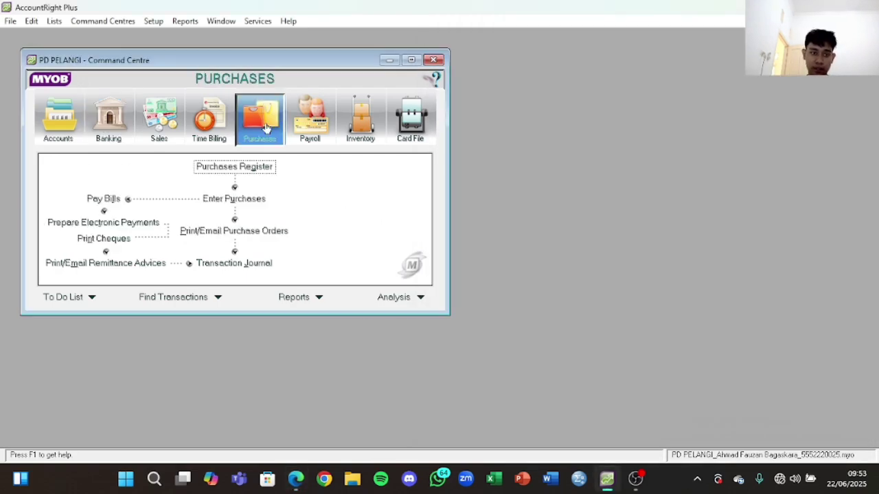
{"action": "left_click", "coordinate": [249, 200]}
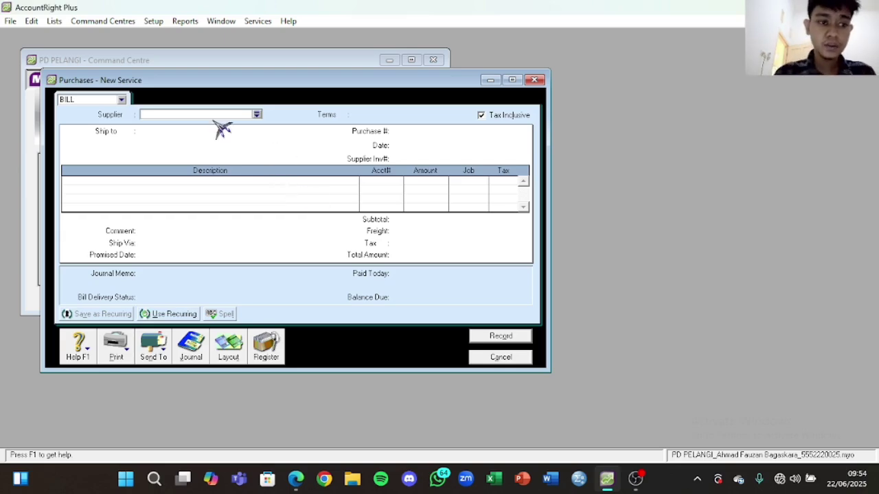
Step: Choose CV Setia Abadi as supplier and switch the bill to the Item layout
{"action": "left_click", "coordinate": [257, 115]}
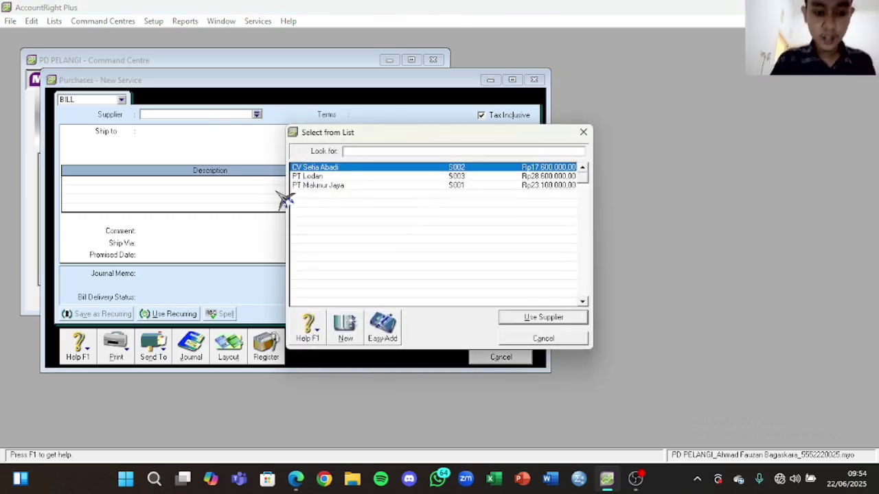
{"action": "left_click", "coordinate": [296, 479]}
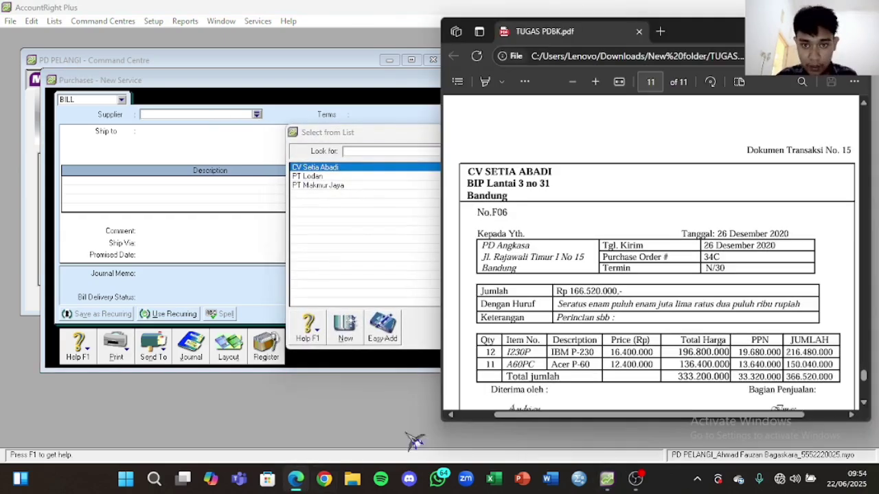
{"action": "left_click", "coordinate": [368, 177]}
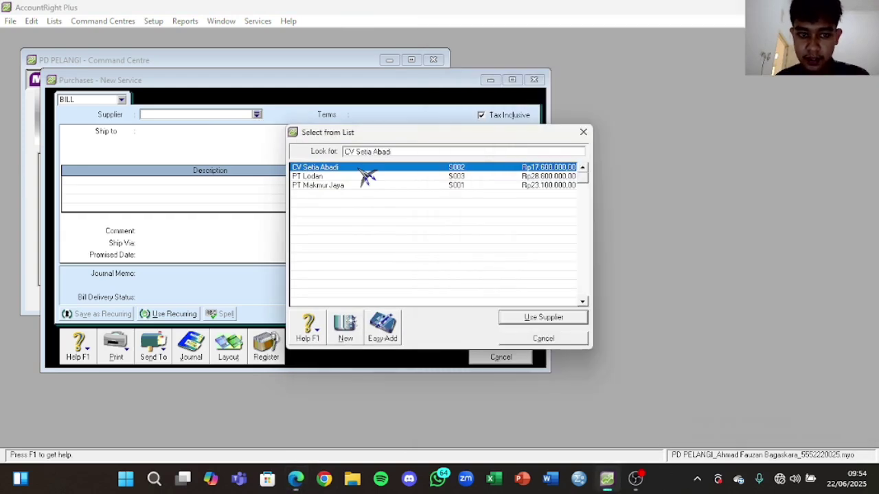
{"action": "left_click", "coordinate": [542, 317]}
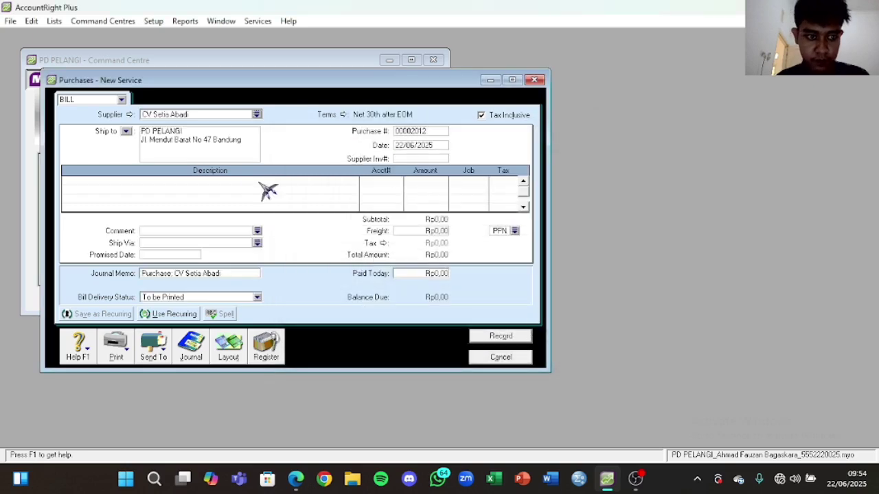
{"action": "left_click", "coordinate": [227, 347]}
{"action": "left_click", "coordinate": [320, 227]}
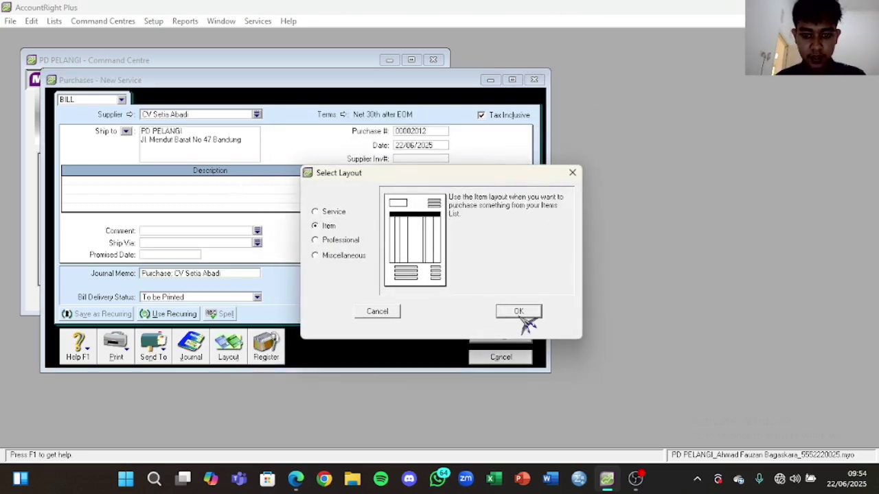
{"action": "left_click", "coordinate": [518, 312]}
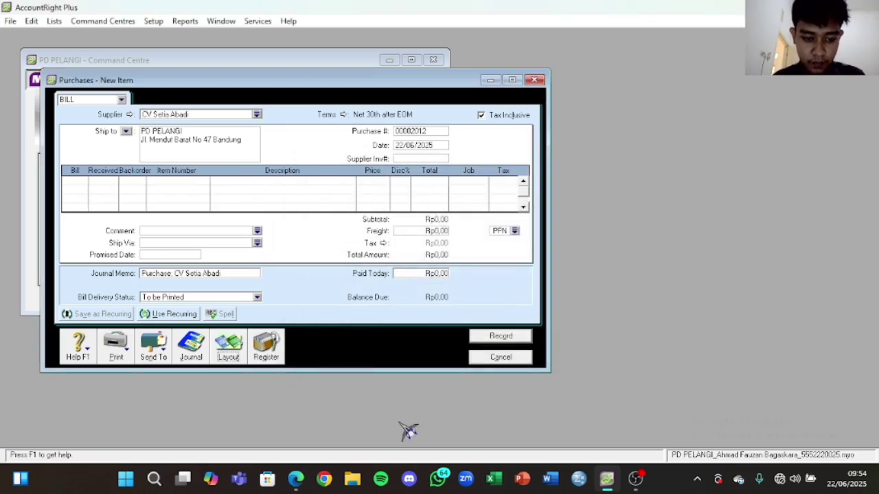
Step: Change the bill date to 26/12/2020 and dismiss the financial-year warning
{"action": "left_click", "coordinate": [295, 479]}
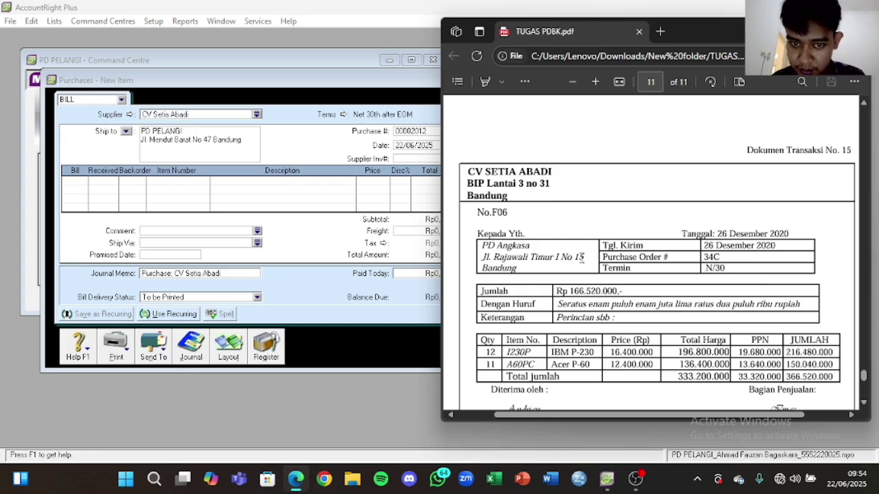
{"action": "left_click", "coordinate": [362, 223]}
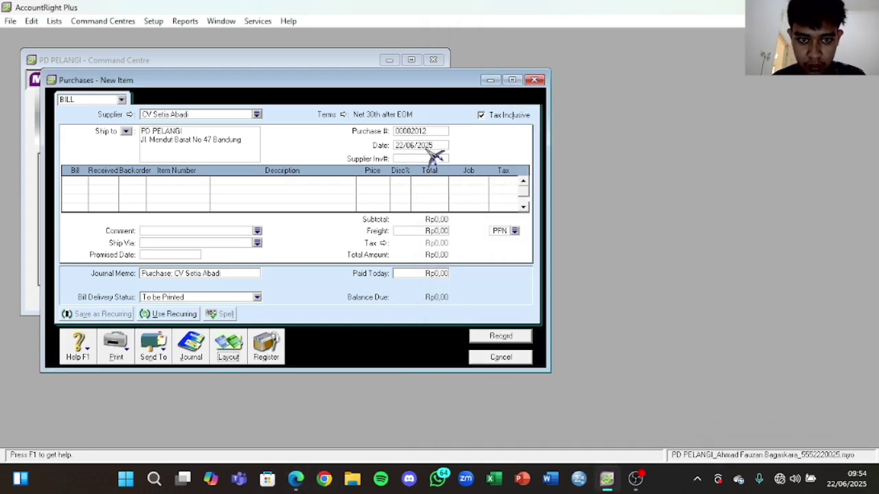
{"action": "left_click", "coordinate": [425, 145]}
{"action": "left_click", "coordinate": [295, 478]}
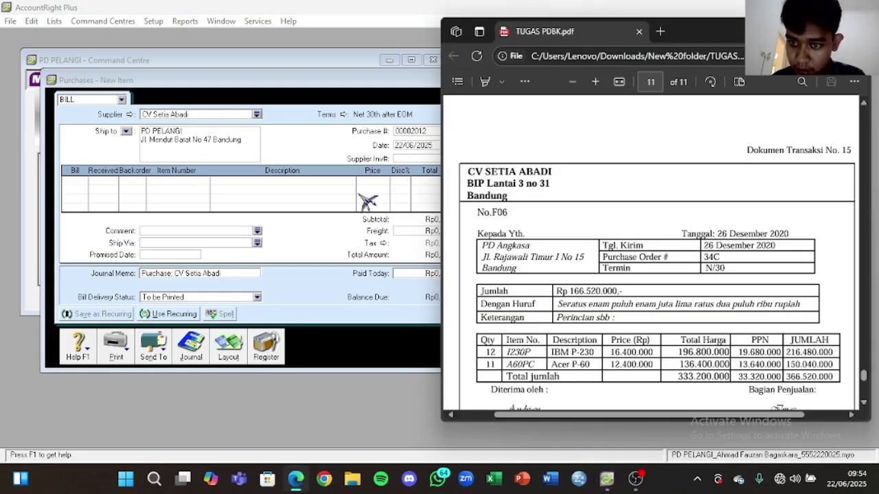
{"action": "left_click", "coordinate": [405, 141]}
{"action": "left_click", "coordinate": [408, 143]}
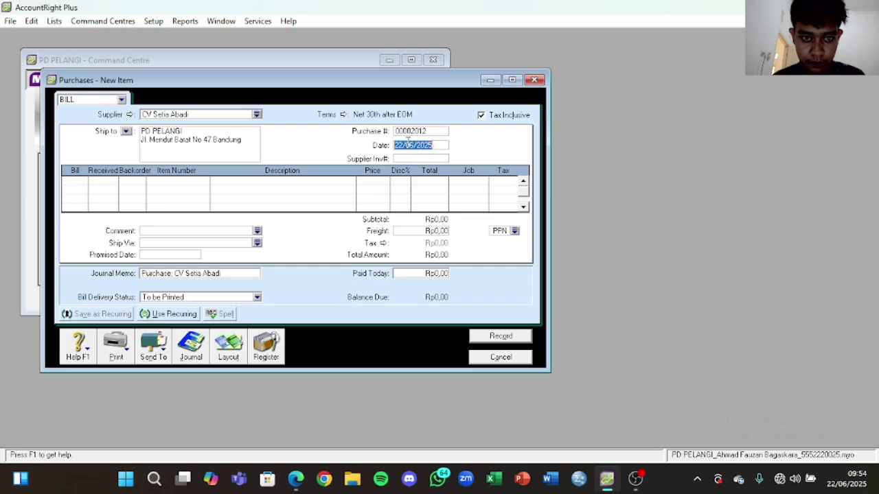
{"action": "type", "text": "2"}
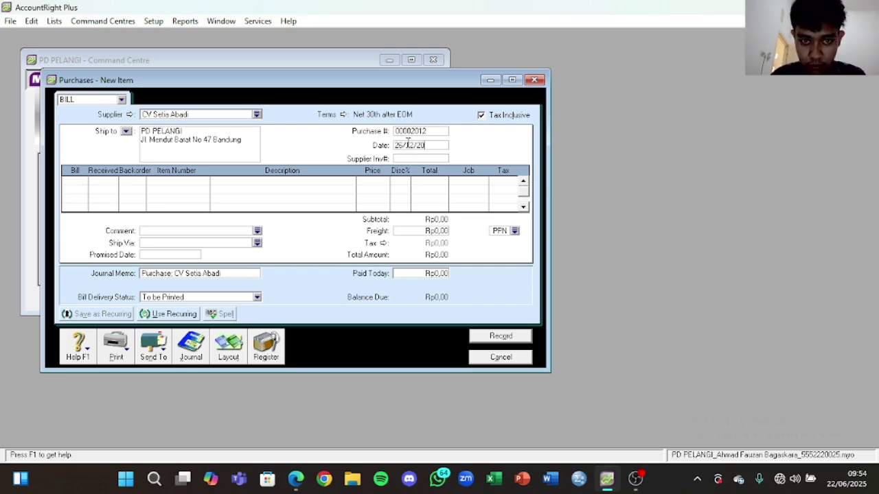
{"action": "left_click", "coordinate": [80, 181]}
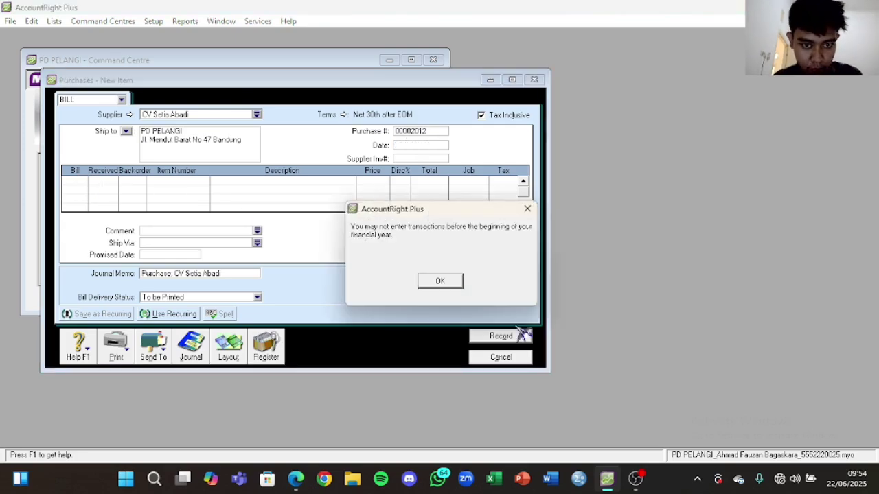
{"action": "left_click", "coordinate": [441, 282]}
Step: Fix the date and add 12 units of I230P IBM P-230 on the first line
{"action": "left_click", "coordinate": [436, 143]}
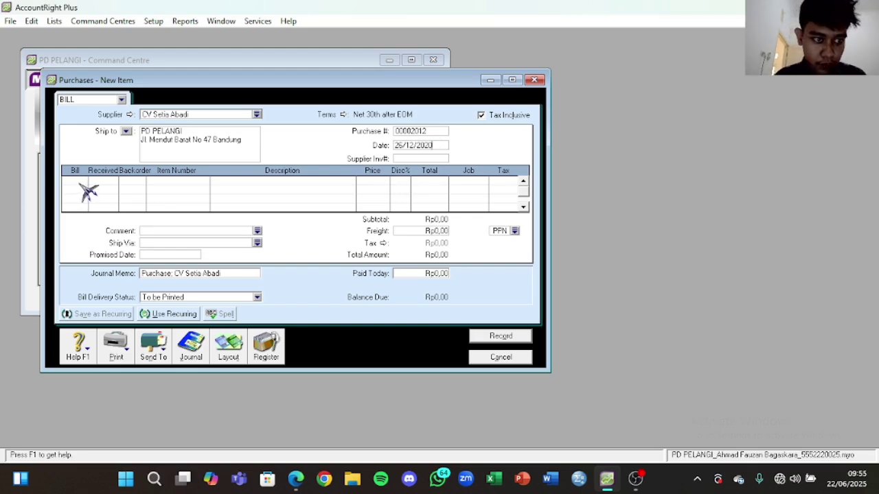
{"action": "left_click", "coordinate": [296, 478]}
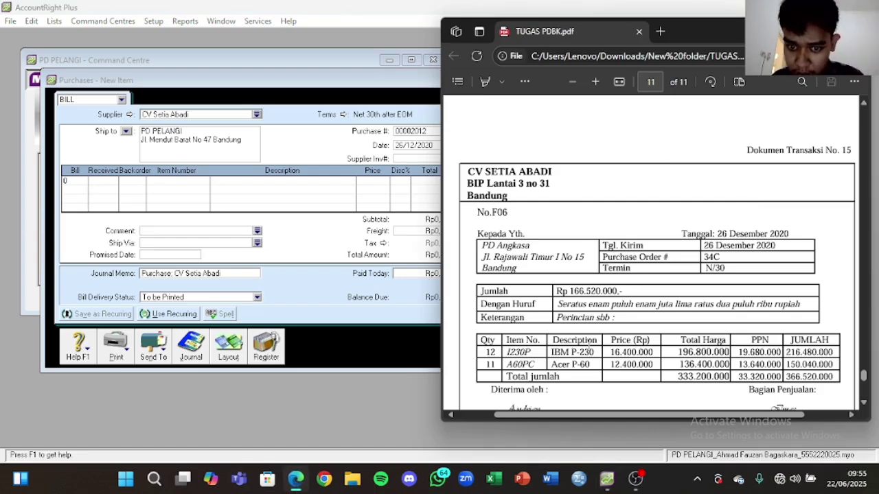
{"action": "left_click", "coordinate": [66, 181]}
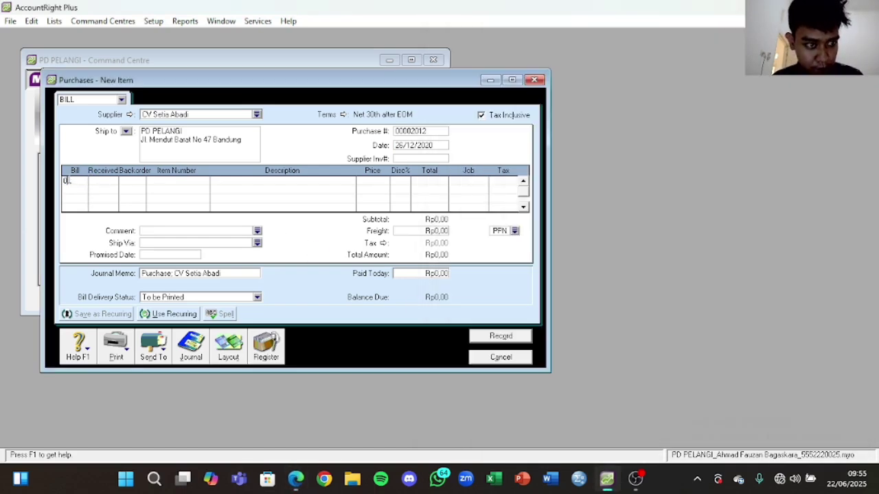
{"action": "type", "text": "12"}
{"action": "key", "text": "Tab"}
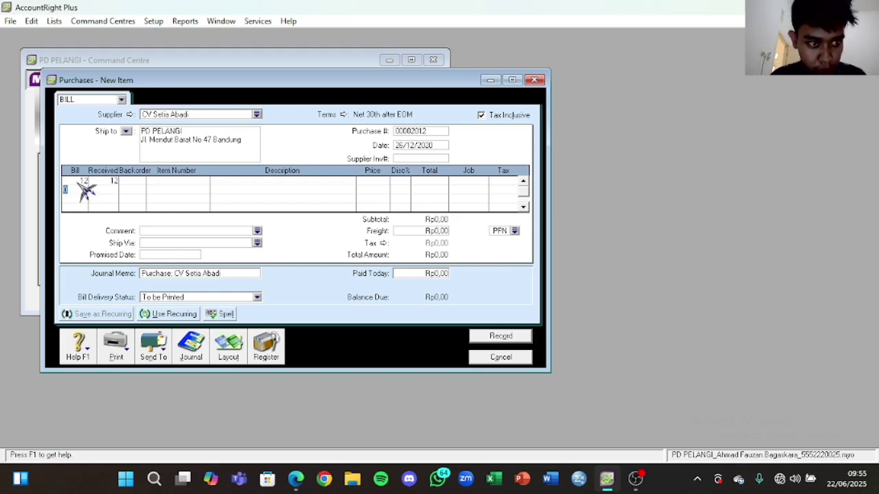
{"action": "left_click", "coordinate": [172, 184]}
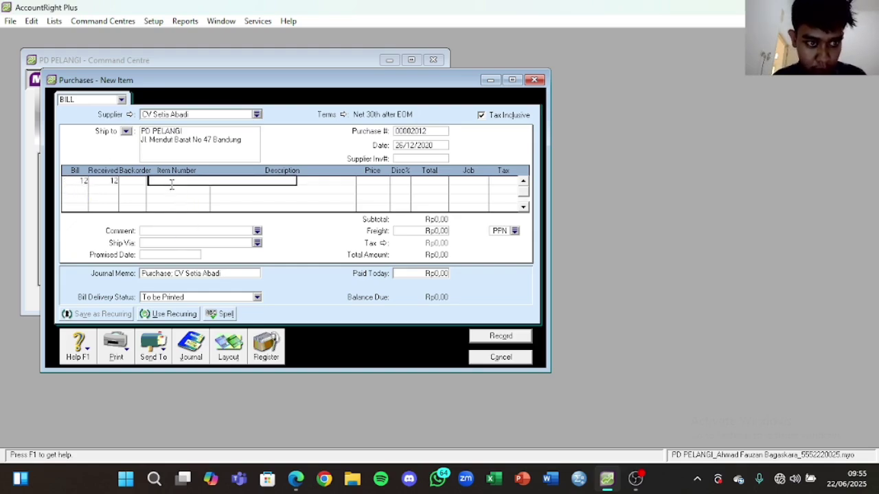
{"action": "left_click", "coordinate": [173, 184]}
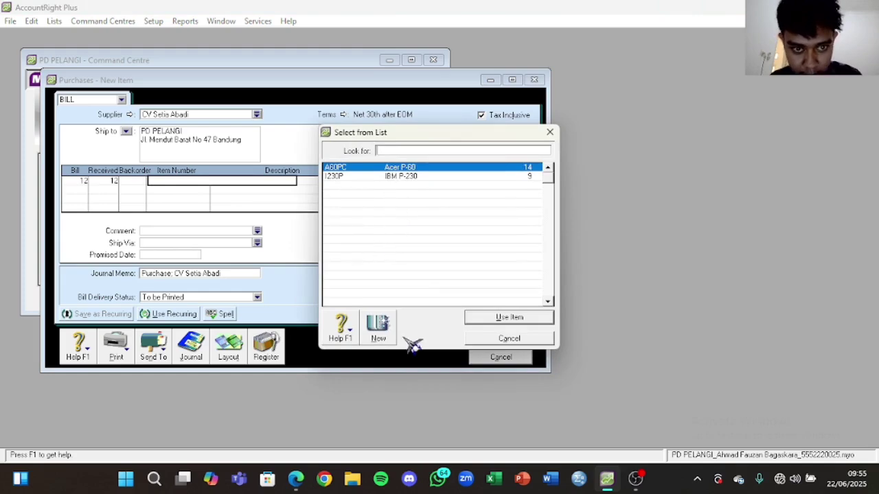
{"action": "left_click", "coordinate": [410, 176]}
{"action": "left_click", "coordinate": [295, 478]}
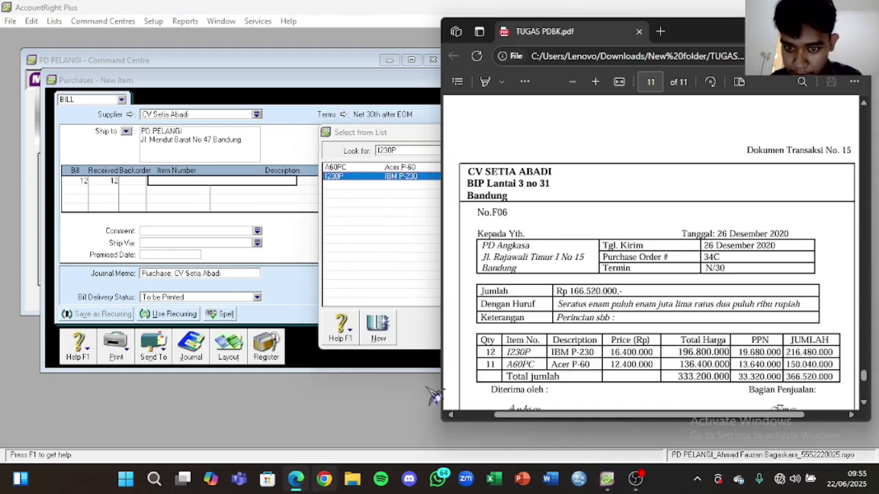
{"action": "left_click", "coordinate": [380, 292]}
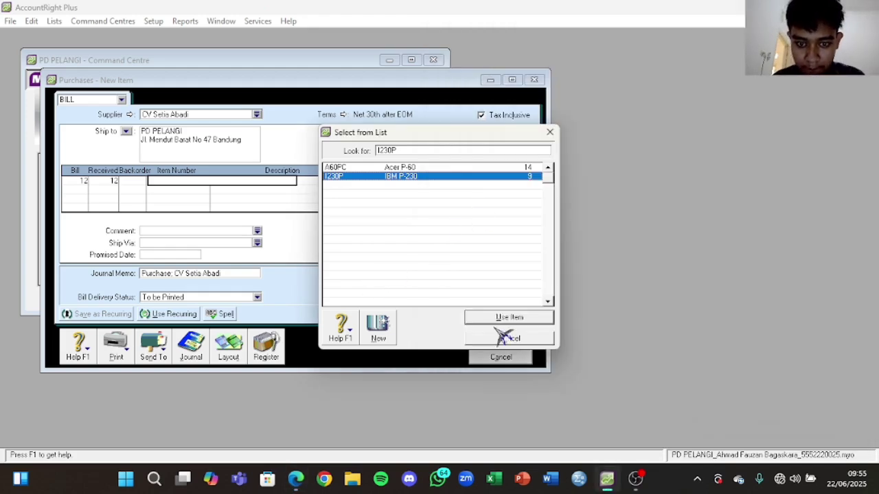
{"action": "left_click", "coordinate": [504, 336]}
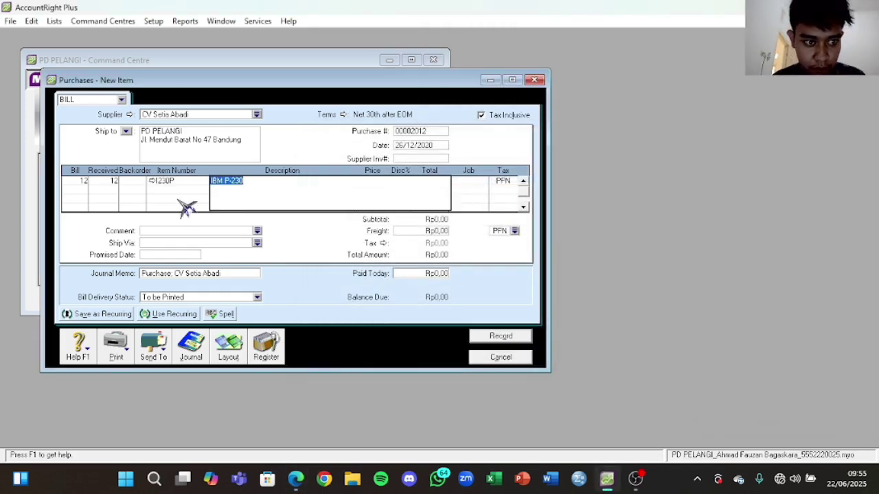
Step: Price the IBM P-230 line at 16.400.000
{"action": "left_click", "coordinate": [77, 186]}
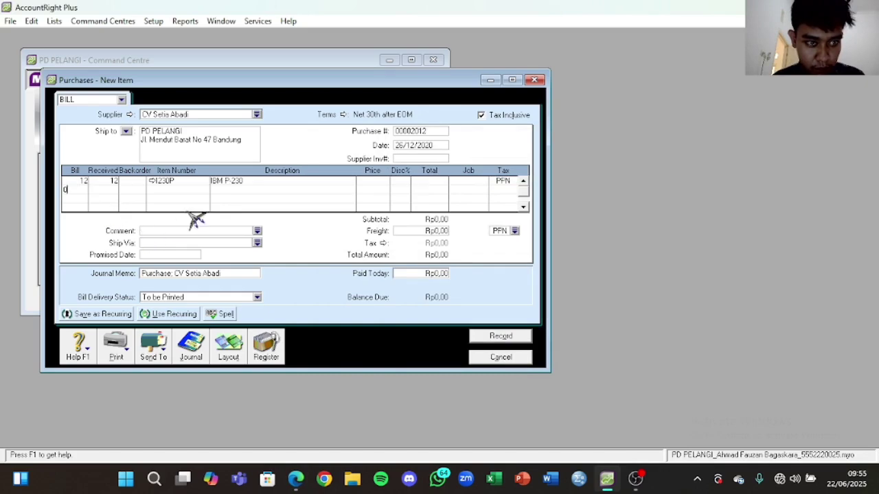
{"action": "left_click", "coordinate": [368, 182]}
{"action": "left_click", "coordinate": [299, 479]}
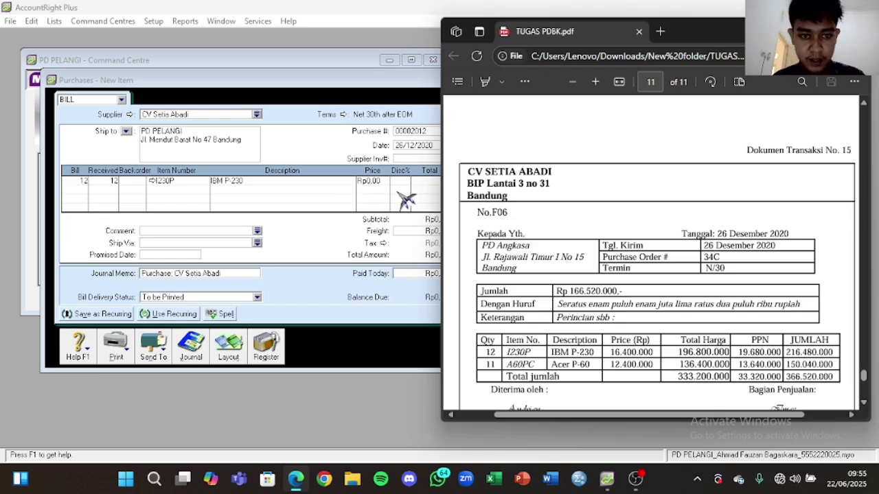
{"action": "left_click", "coordinate": [385, 182]}
{"action": "left_click_drag", "start_coordinate": [378, 185], "coordinate": [349, 180]}
{"action": "type", "text": "16"}
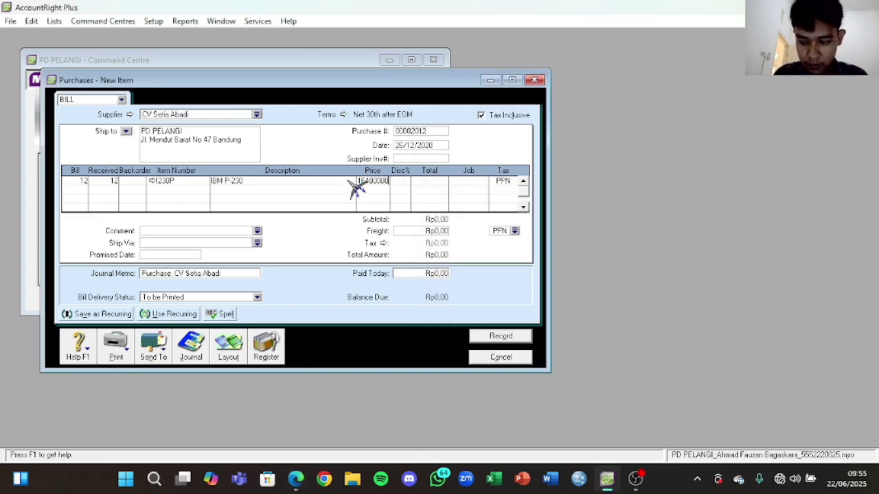
{"action": "type", "text": "400000"}
{"action": "key", "text": "Return"}
{"action": "left_click", "coordinate": [376, 182]}
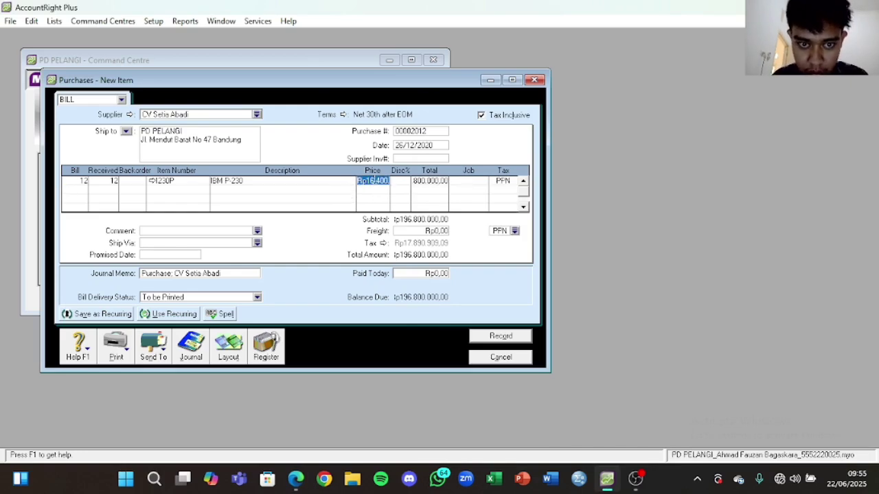
Step: Add 11 units of A60PC Acer P-60 on the second line
{"action": "left_click", "coordinate": [86, 190]}
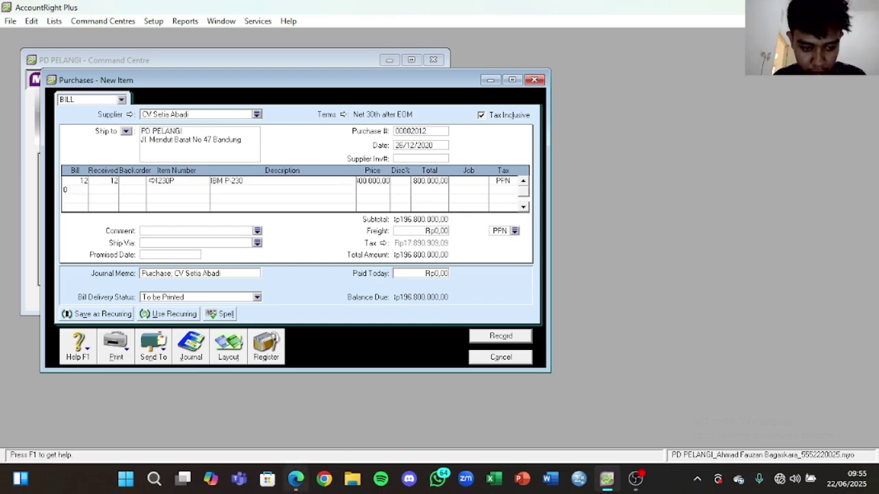
{"action": "left_click", "coordinate": [295, 479]}
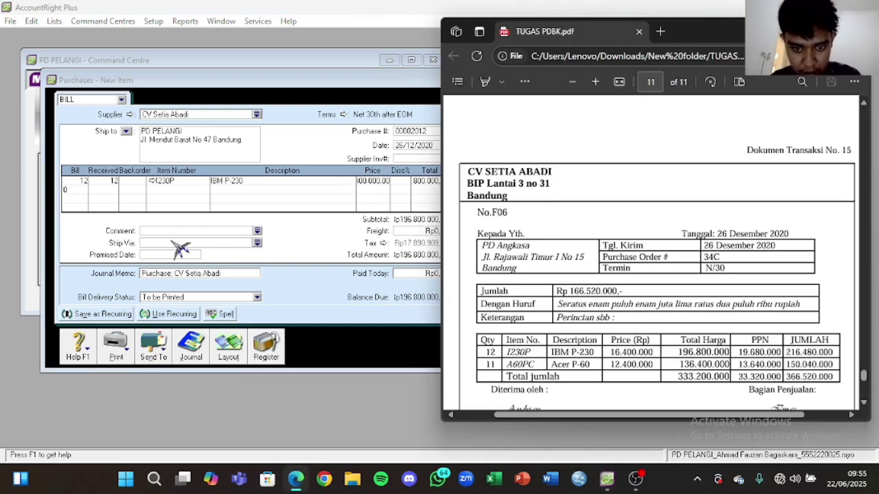
{"action": "left_click", "coordinate": [77, 191]}
{"action": "type", "text": "11"}
{"action": "left_click", "coordinate": [84, 200]}
{"action": "left_click", "coordinate": [183, 190]}
{"action": "key", "text": "Tab"}
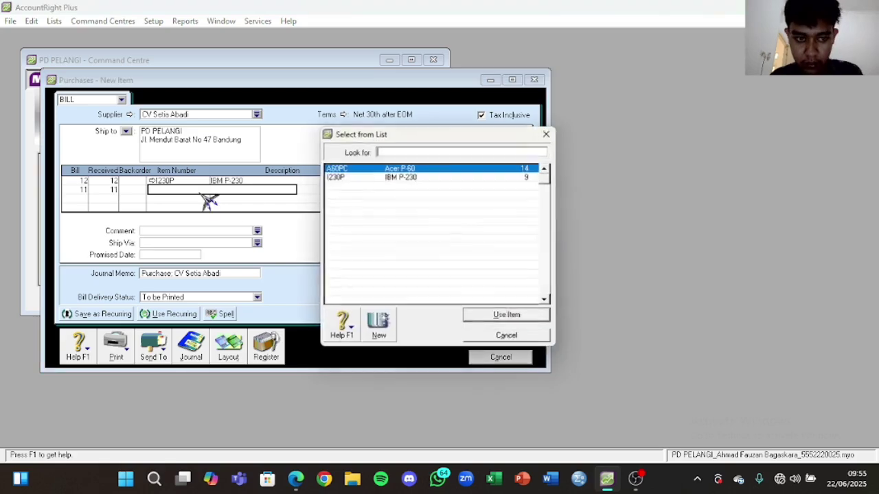
{"action": "left_click", "coordinate": [499, 319]}
{"action": "left_click", "coordinate": [127, 200]}
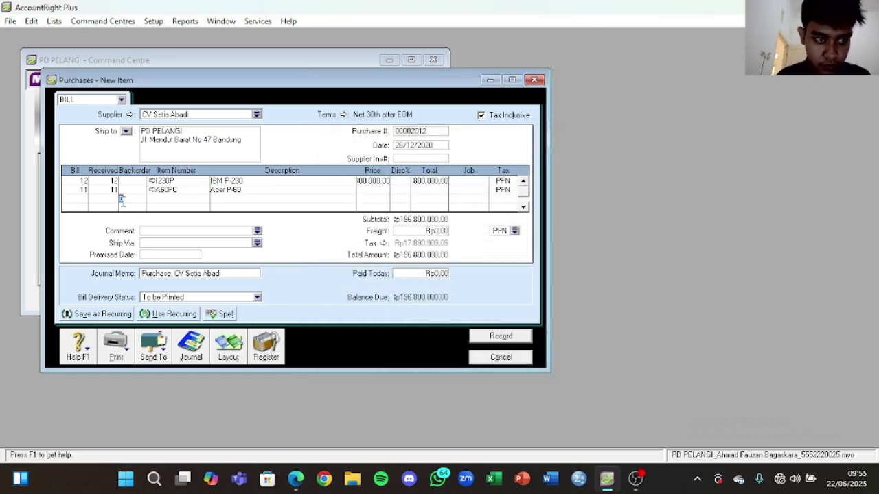
Step: Price the Acer P-60 line at 12.400.000
{"action": "left_click", "coordinate": [386, 190]}
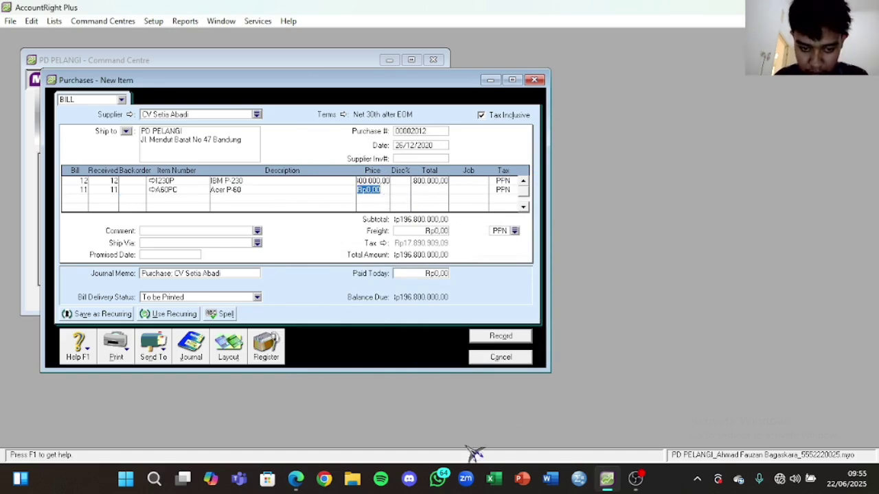
{"action": "left_click", "coordinate": [295, 479]}
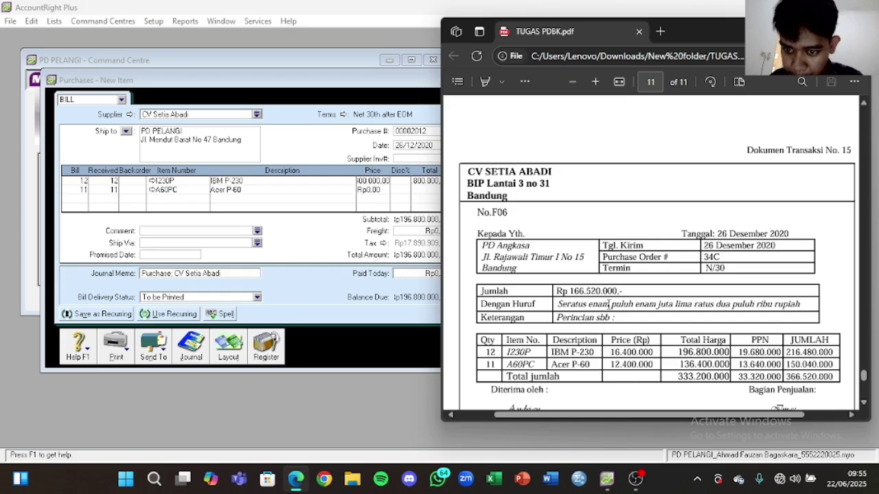
{"action": "left_click", "coordinate": [378, 193]}
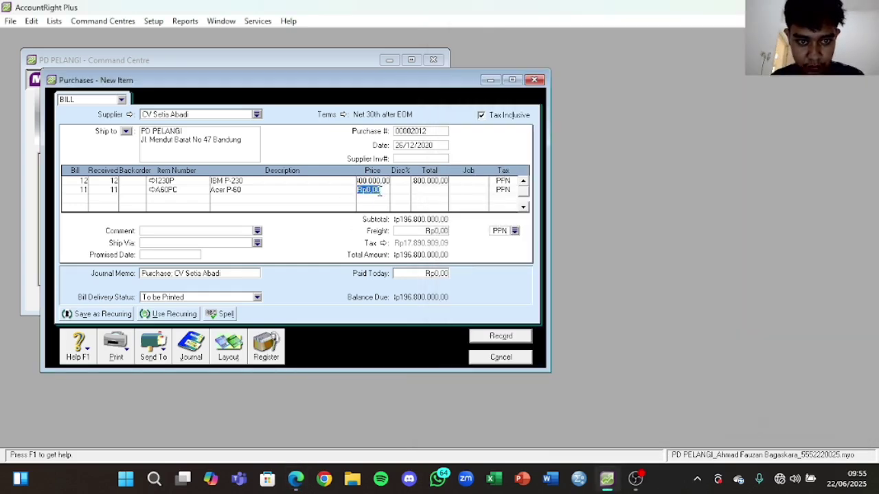
{"action": "type", "text": "12400"}
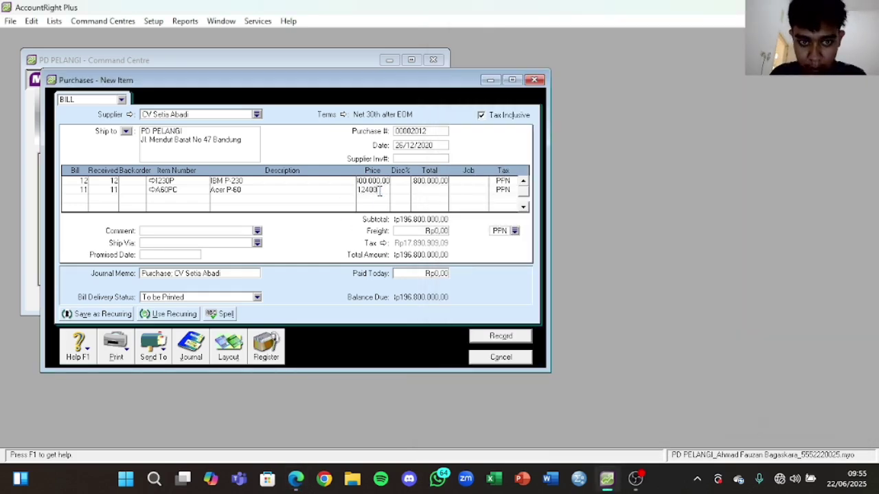
{"action": "type", "text": "000"}
{"action": "key", "text": "Return"}
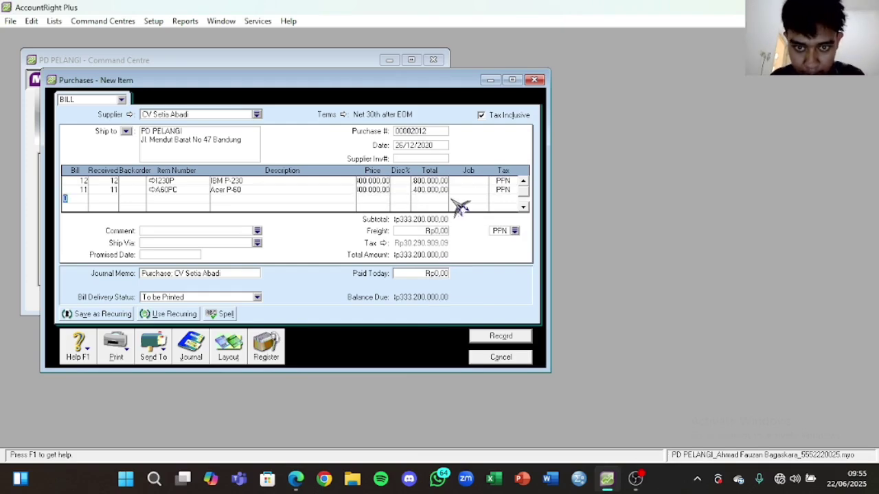
Step: Set the bill's credit terms to Net 30, with the balance due in 30 days
{"action": "left_click", "coordinate": [345, 115]}
{"action": "left_click", "coordinate": [508, 157]}
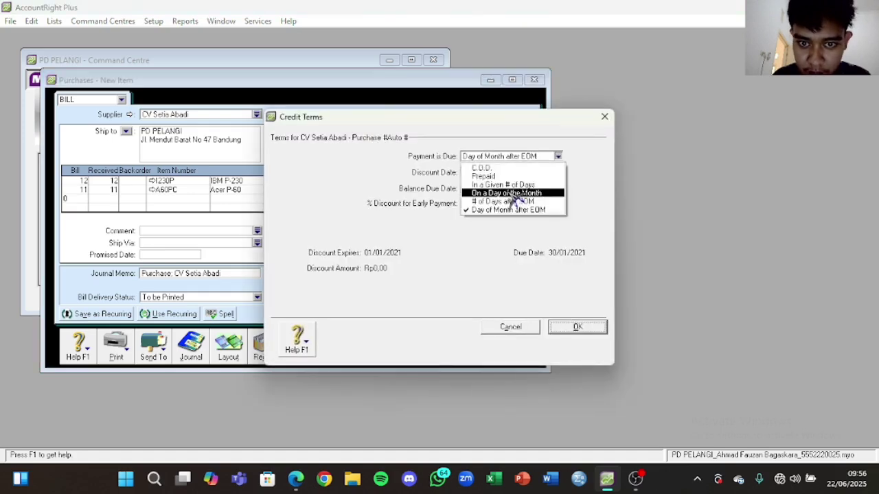
{"action": "left_click", "coordinate": [496, 183]}
{"action": "left_click", "coordinate": [487, 187]}
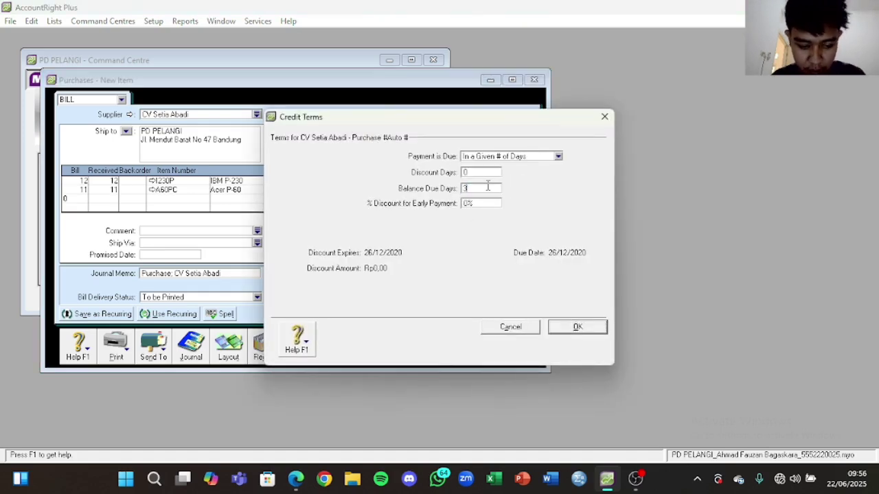
{"action": "left_click", "coordinate": [576, 328]}
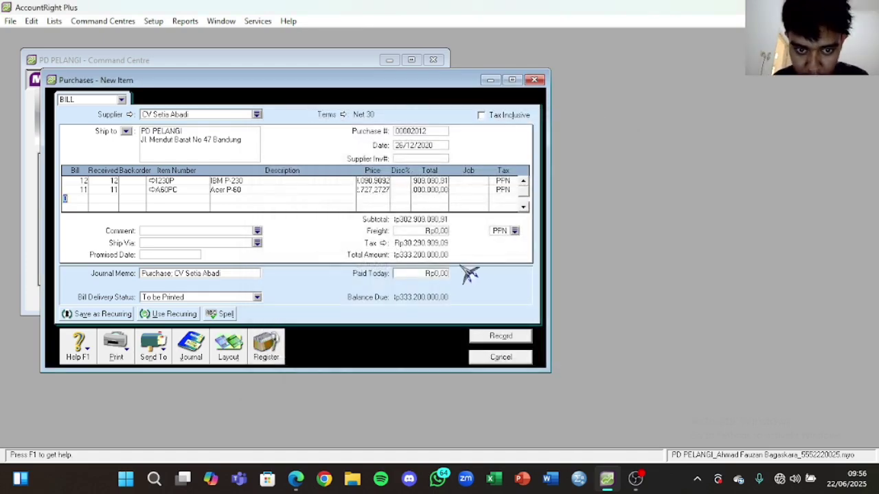
Step: Correct the IBM P-230 line's price to match the supplier invoice PDF
{"action": "left_click", "coordinate": [280, 189]}
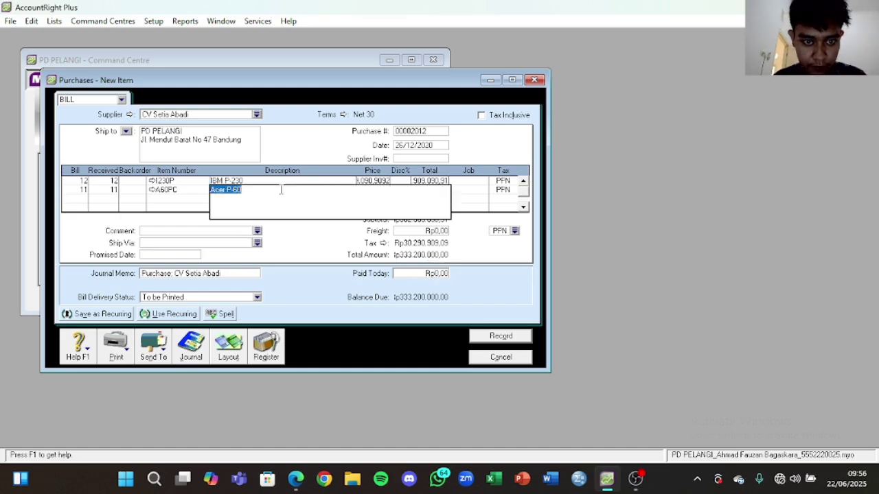
{"action": "left_click", "coordinate": [389, 190]}
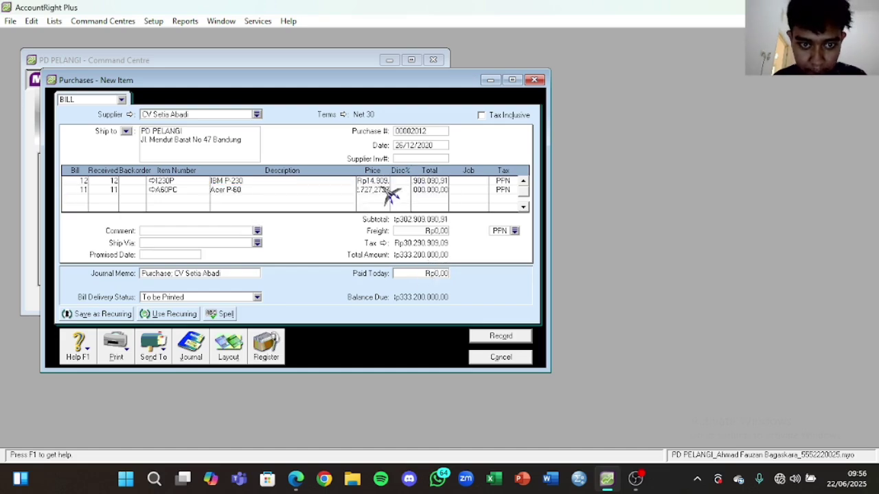
{"action": "left_click", "coordinate": [295, 478]}
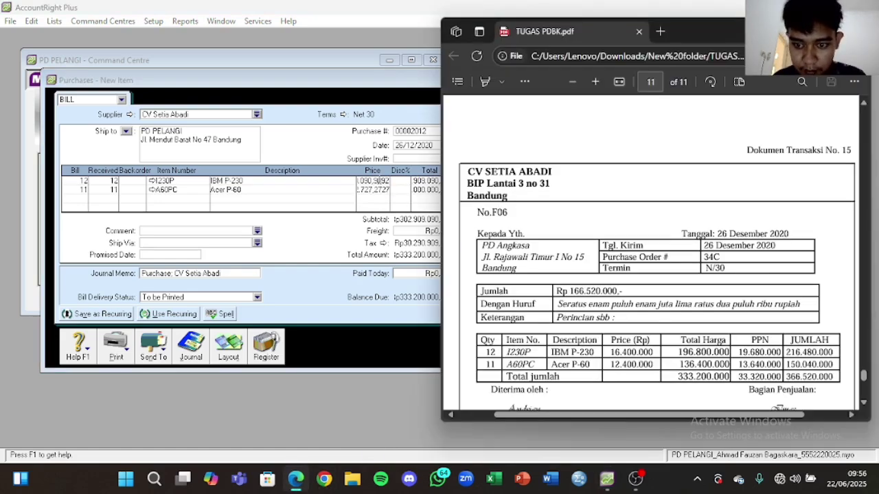
{"action": "left_click", "coordinate": [378, 180]}
{"action": "type", "text": "16400000"}
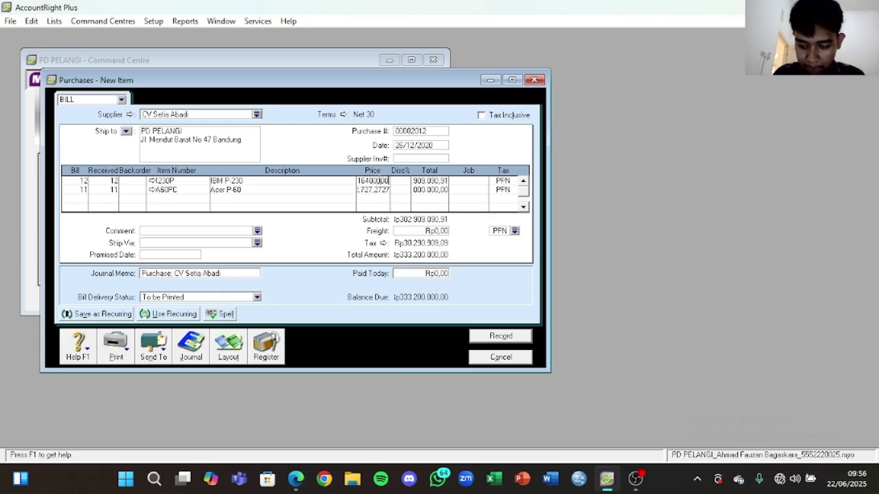
{"action": "key", "text": "Return"}
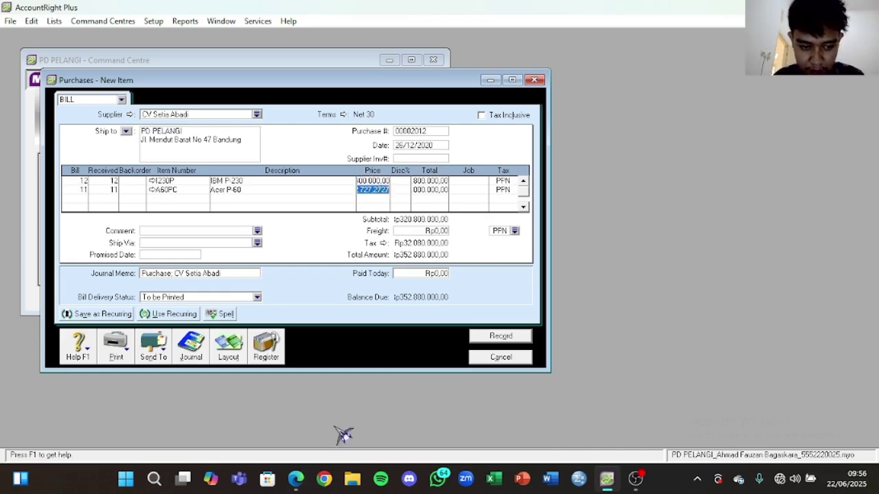
Step: Change the Acer P-60 price to 12.400.000 and confirm the total is Rp366.520.000
{"action": "left_click", "coordinate": [295, 479]}
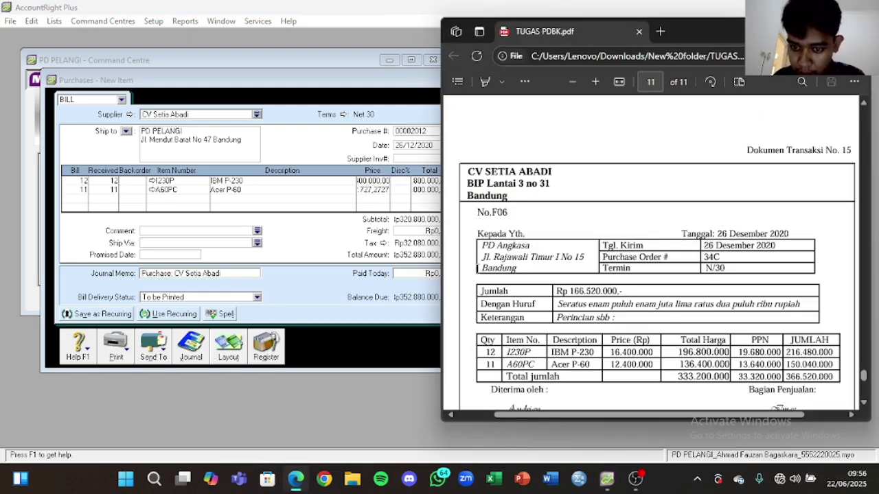
{"action": "left_click", "coordinate": [374, 192]}
{"action": "type", "text": "12400000"}
{"action": "key", "text": "Tab"}
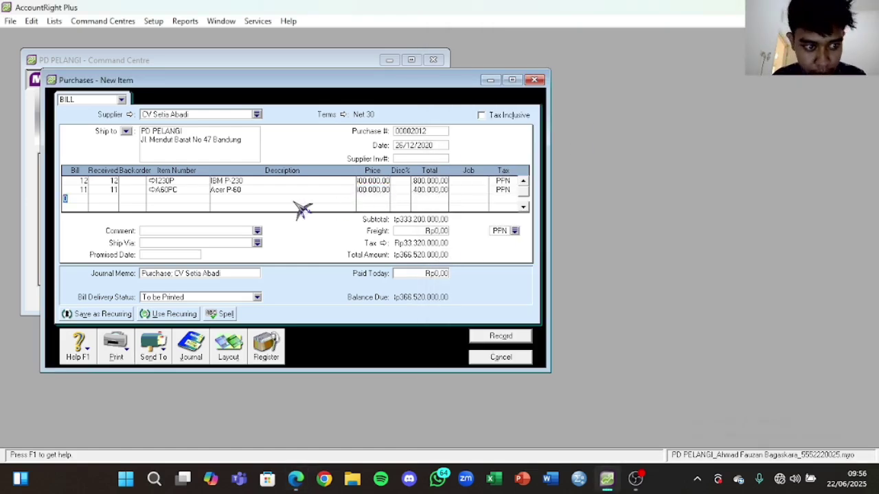
{"action": "left_click", "coordinate": [295, 480]}
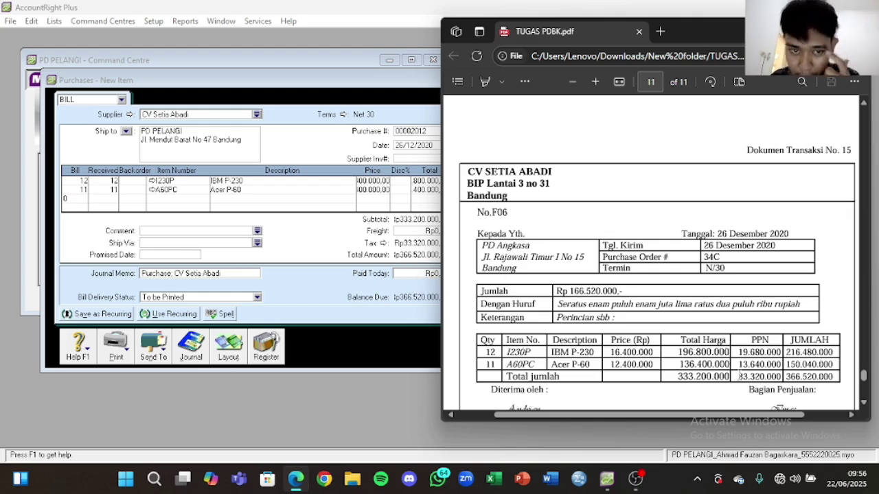
{"action": "left_click", "coordinate": [314, 207]}
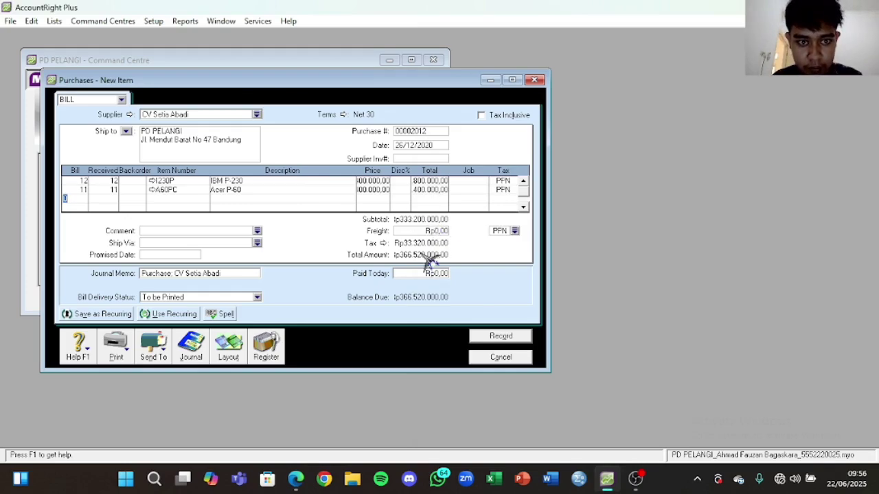
Step: Record the CV Setia Abadi bill, keeping its existing tax code, and close the blank Purchases form
{"action": "left_click", "coordinate": [492, 338]}
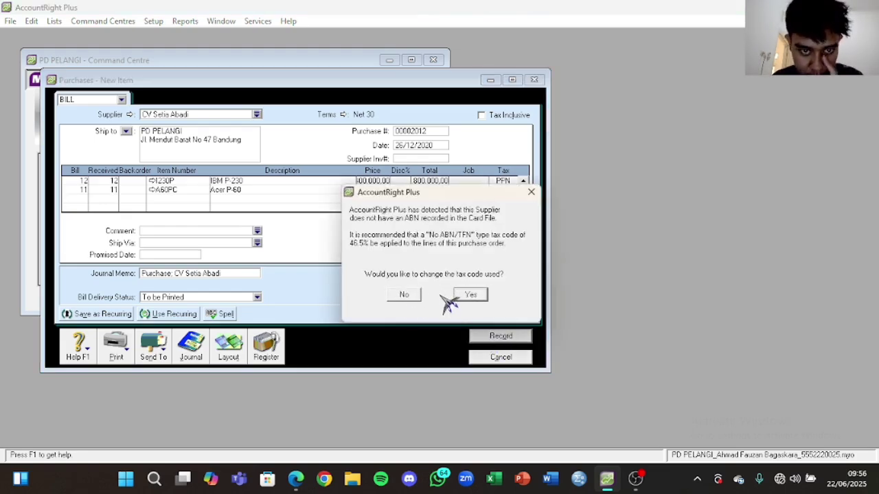
{"action": "left_click", "coordinate": [405, 296]}
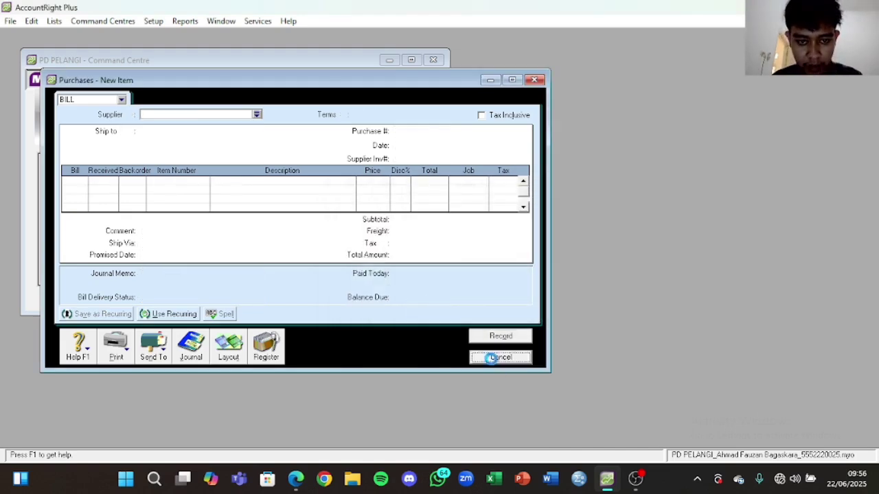
{"action": "left_click", "coordinate": [501, 359]}
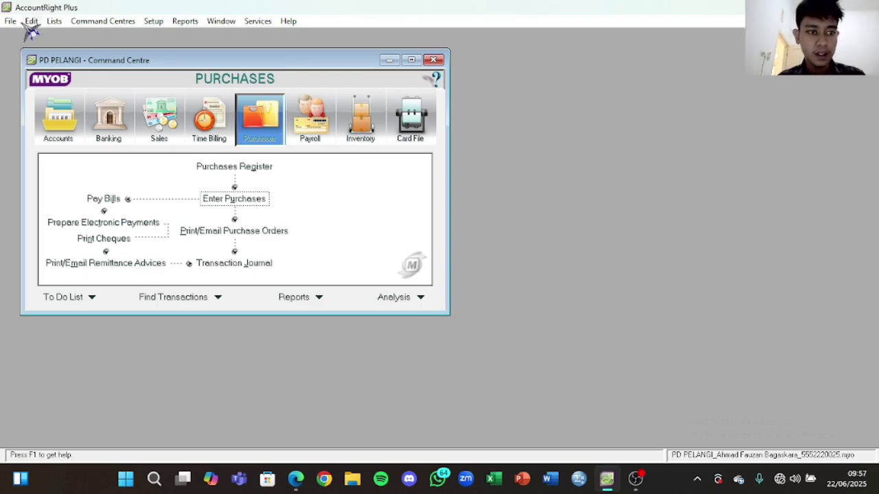
Step: Check the assignment PDF's 'company data' task, then show the Accounts Command Centre
{"action": "left_click", "coordinate": [295, 479]}
{"action": "scroll", "coordinate": [594, 254], "scroll_direction": "up", "scroll_amount": 3}
{"action": "scroll", "coordinate": [594, 253], "scroll_direction": "up", "scroll_amount": 5}
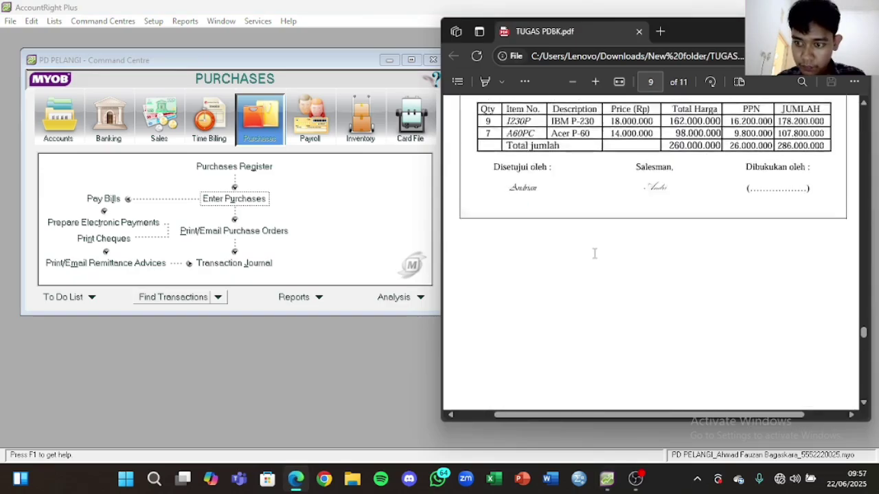
{"action": "left_click_drag", "start_coordinate": [871, 326], "coordinate": [869, 125]}
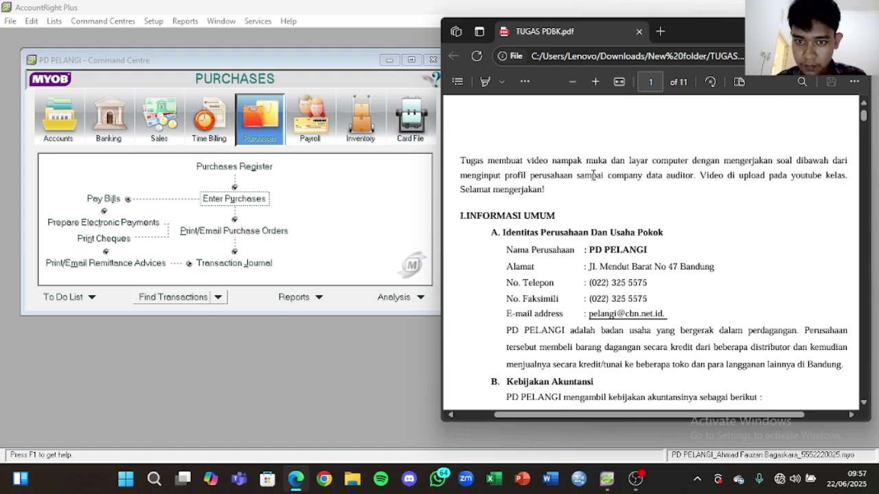
{"action": "left_click_drag", "start_coordinate": [610, 174], "coordinate": [676, 177]}
{"action": "left_click", "coordinate": [624, 176]}
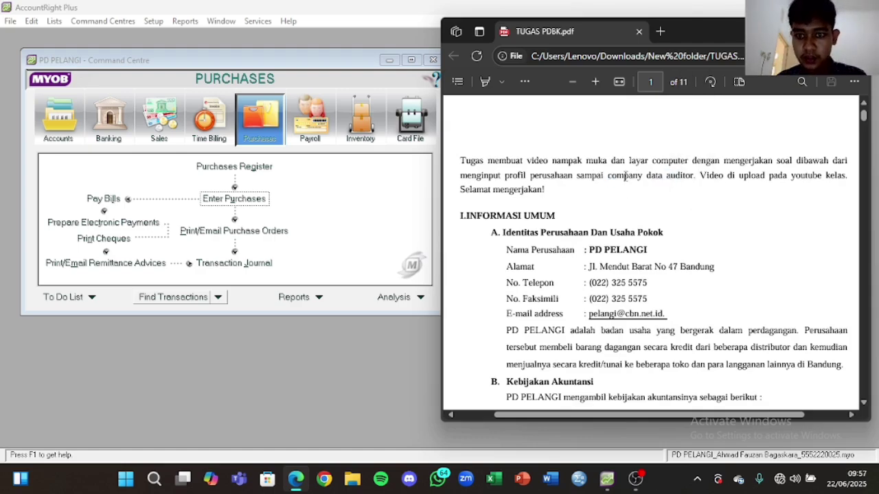
{"action": "double_click", "coordinate": [615, 175]}
{"action": "left_click", "coordinate": [618, 198]}
{"action": "left_click", "coordinate": [58, 127]}
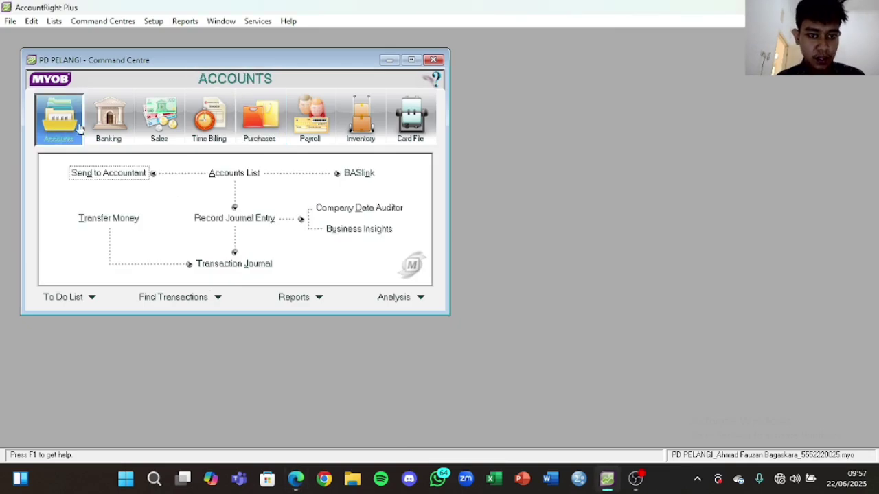
Step: In Company Data Auditor, run the transaction review with end date 31/12/2020
{"action": "left_click", "coordinate": [376, 208]}
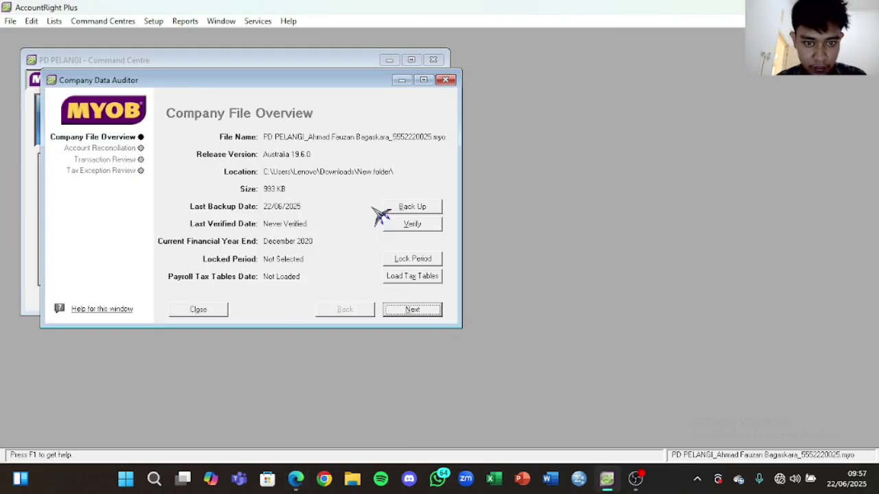
{"action": "left_click", "coordinate": [416, 314]}
{"action": "left_click", "coordinate": [414, 315]}
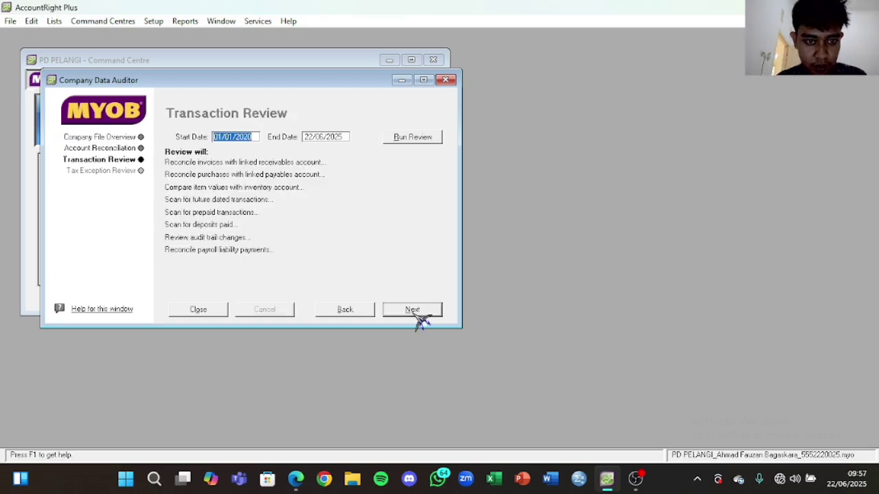
{"action": "left_click", "coordinate": [331, 135]}
{"action": "type", "text": "31"}
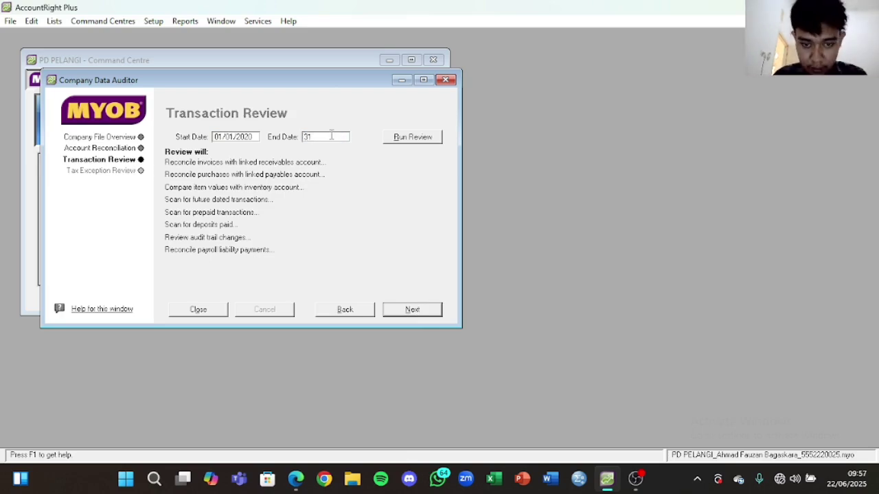
{"action": "type", "text": "/12/"}
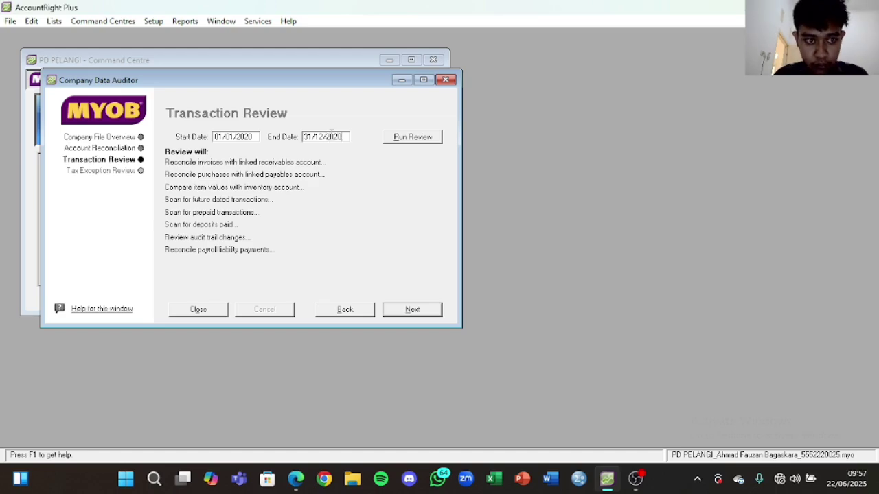
{"action": "type", "text": "2020"}
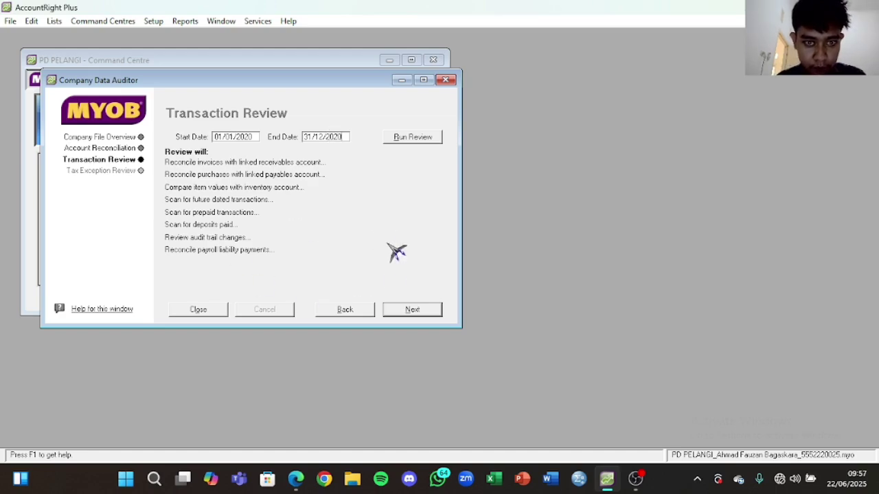
{"action": "left_click", "coordinate": [415, 140]}
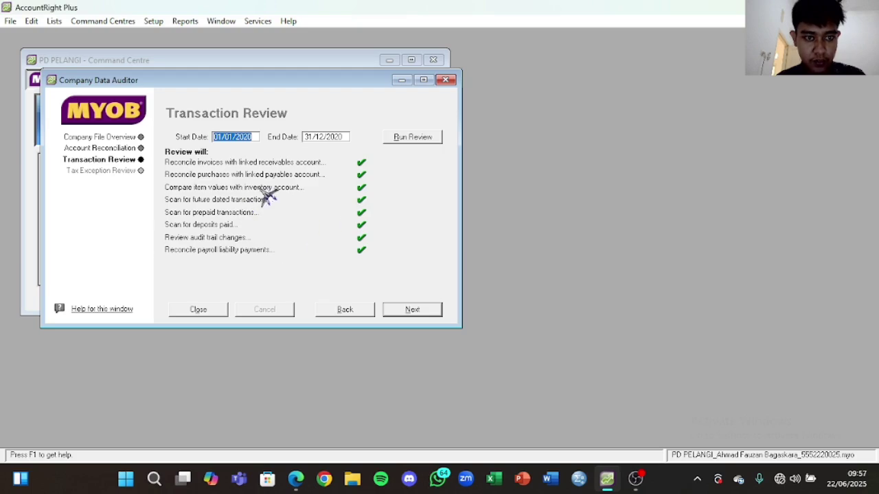
Step: Run the tax exception review and finish the audit without printing the summary
{"action": "left_click", "coordinate": [412, 310]}
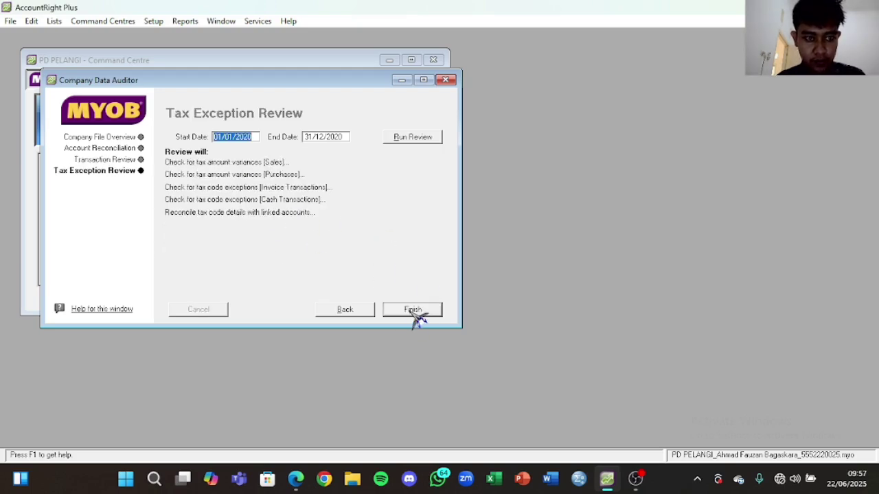
{"action": "left_click", "coordinate": [414, 138]}
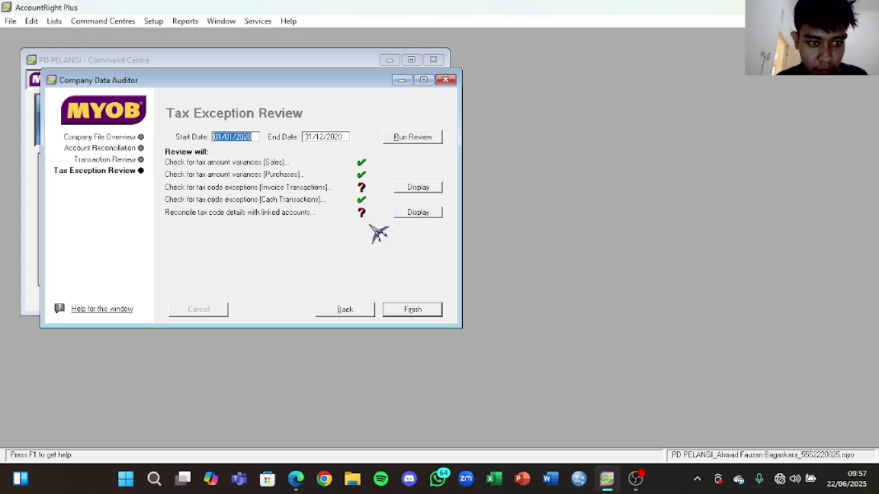
{"action": "left_click", "coordinate": [412, 310]}
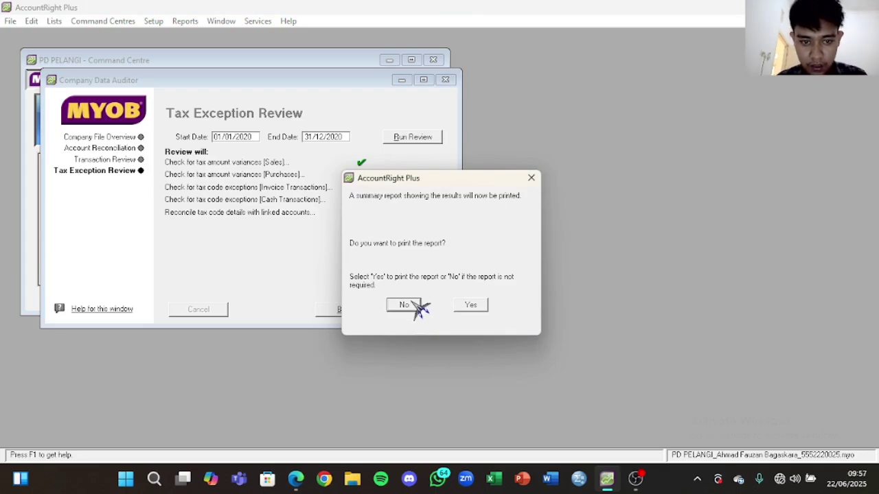
{"action": "left_click", "coordinate": [404, 305]}
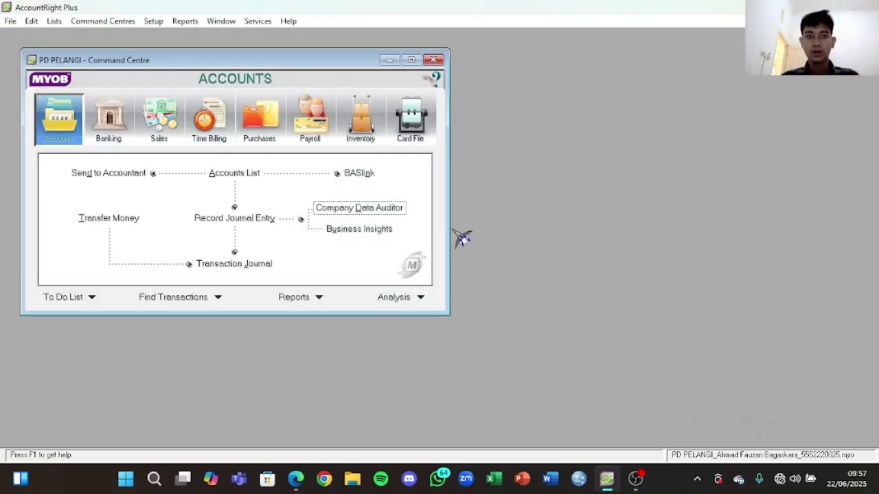